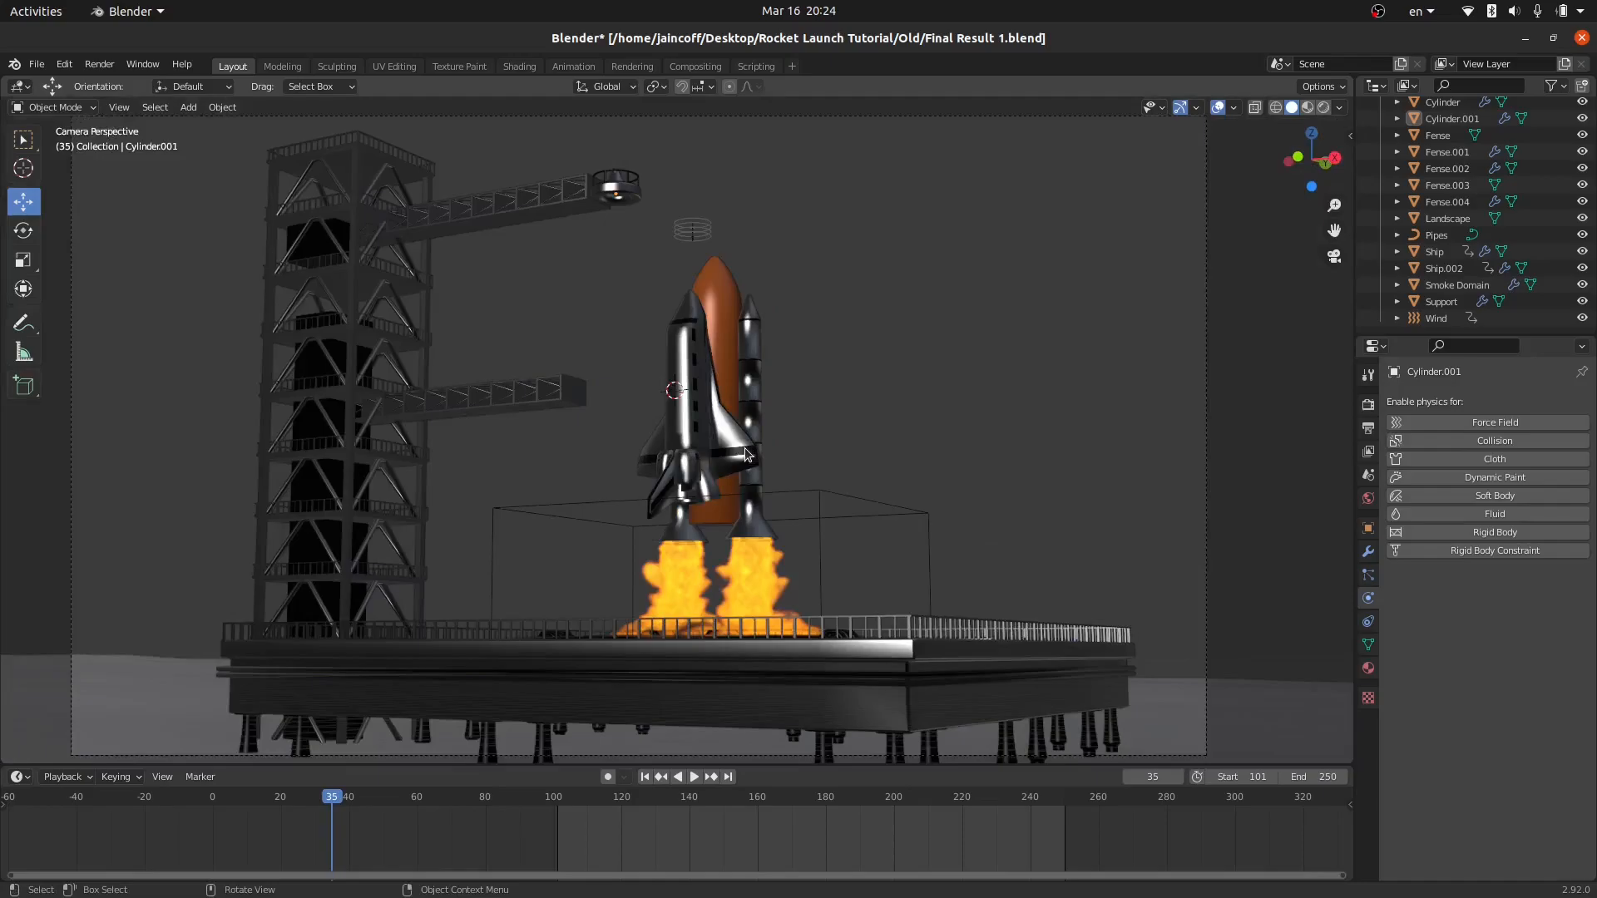
Inspect the finished rocket launch scene through the camera and from around the shuttle and launch pad.
key("KP_0")
scroll(681, 436, "down", 3)
left_click(680, 436)
scroll(630, 316, "up", 3)
middle_click_drag(625, 461, 672, 569)
scroll(752, 471, "down", 3)
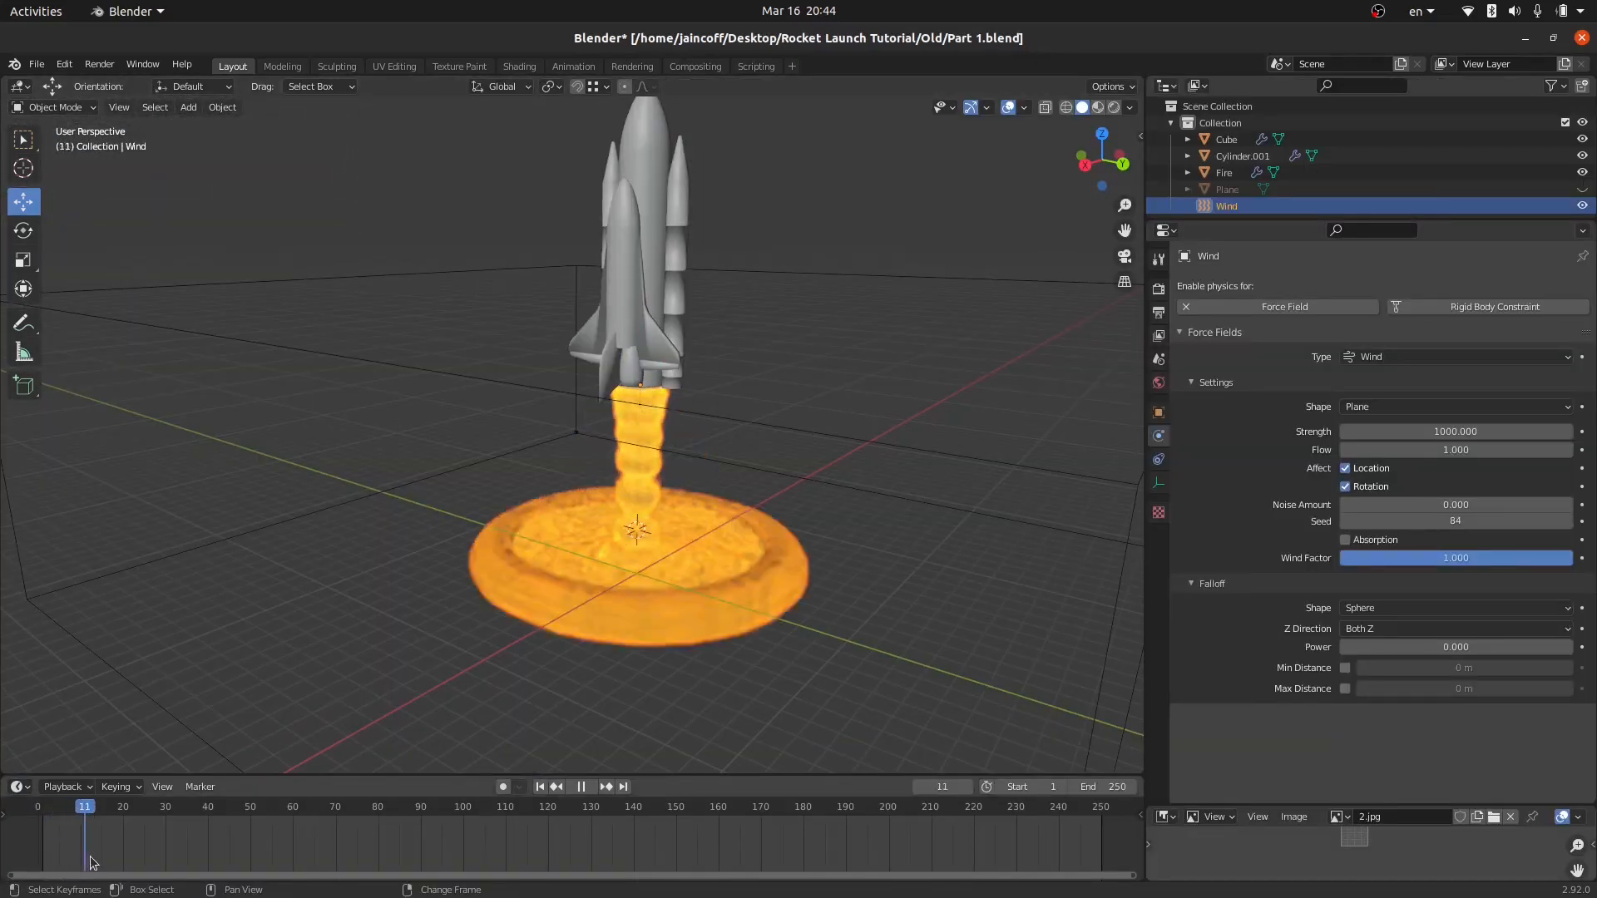
Preview the exhaust fire simulation on the timeline and examine how it spreads beneath the rocket.
right_click_drag(90, 857, 115, 861, "shift")
middle_click_drag(432, 517, 514, 551)
key("KP_7")
middle_click_drag(751, 516, 634, 524)
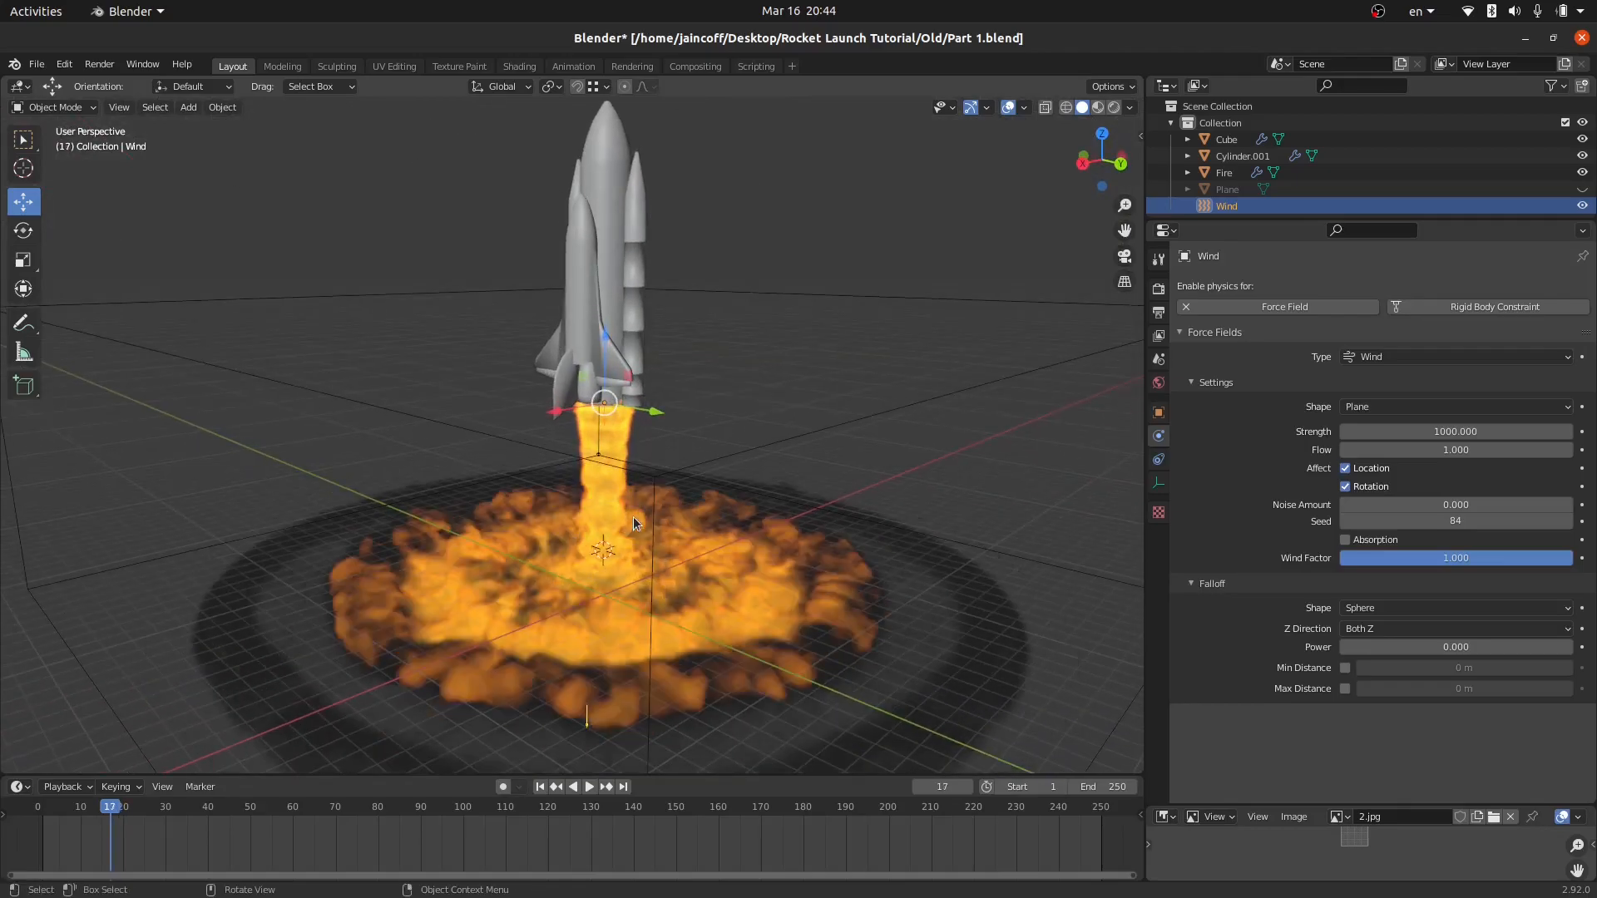
Play the ship's lift-off animation from the side and stop the playback near frame 100.
key("space")
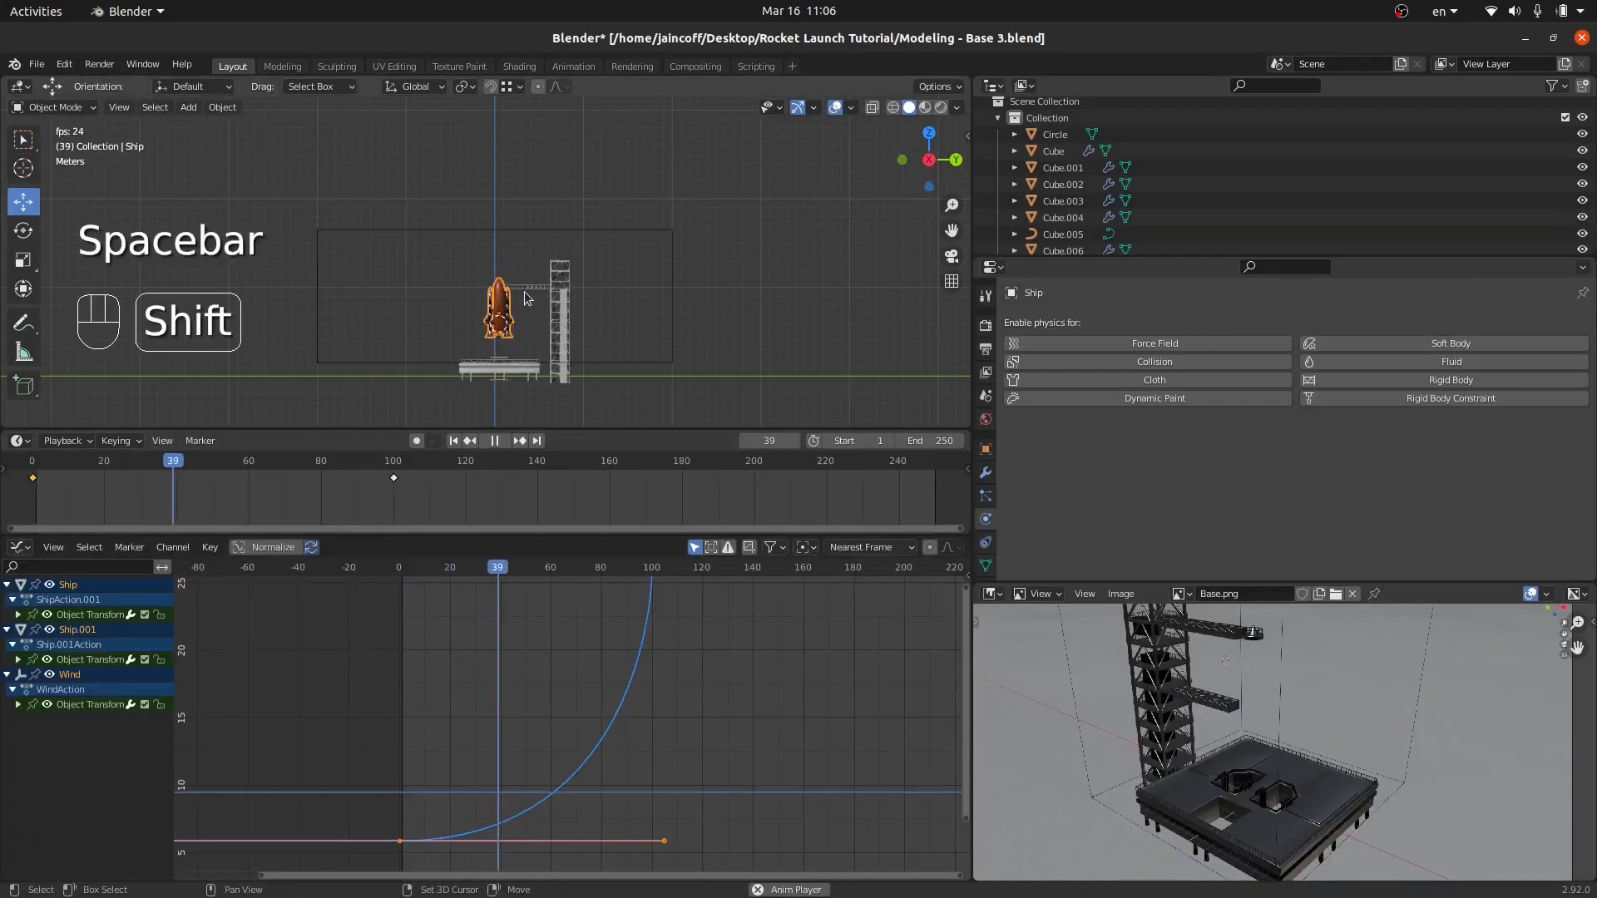
middle_click_drag(525, 293, 538, 319, "shift")
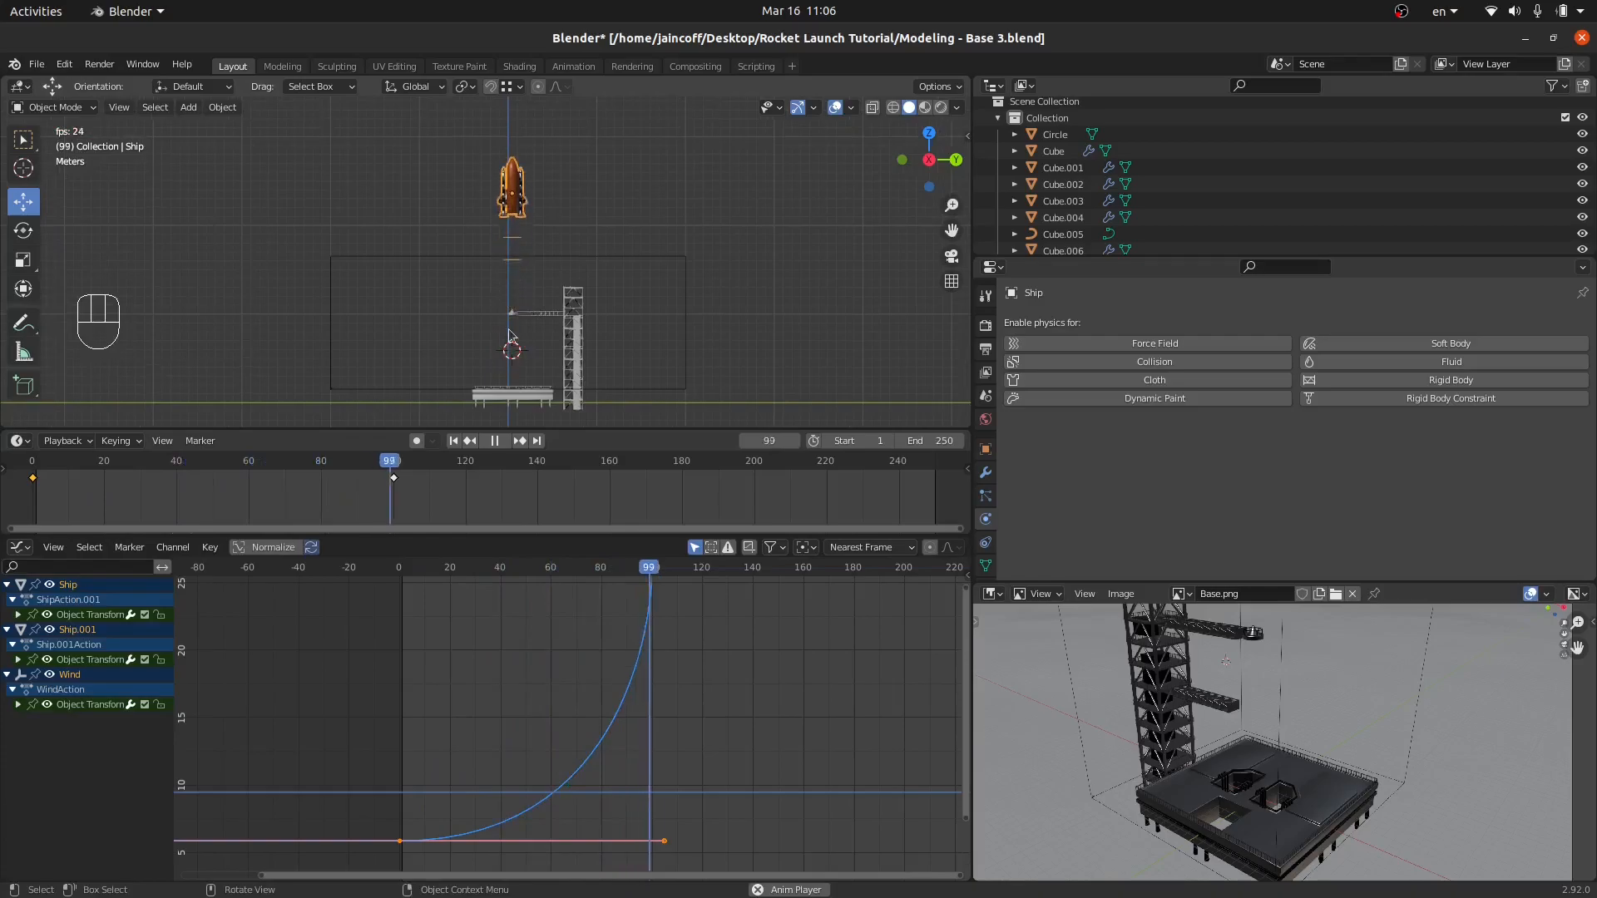
key("space")
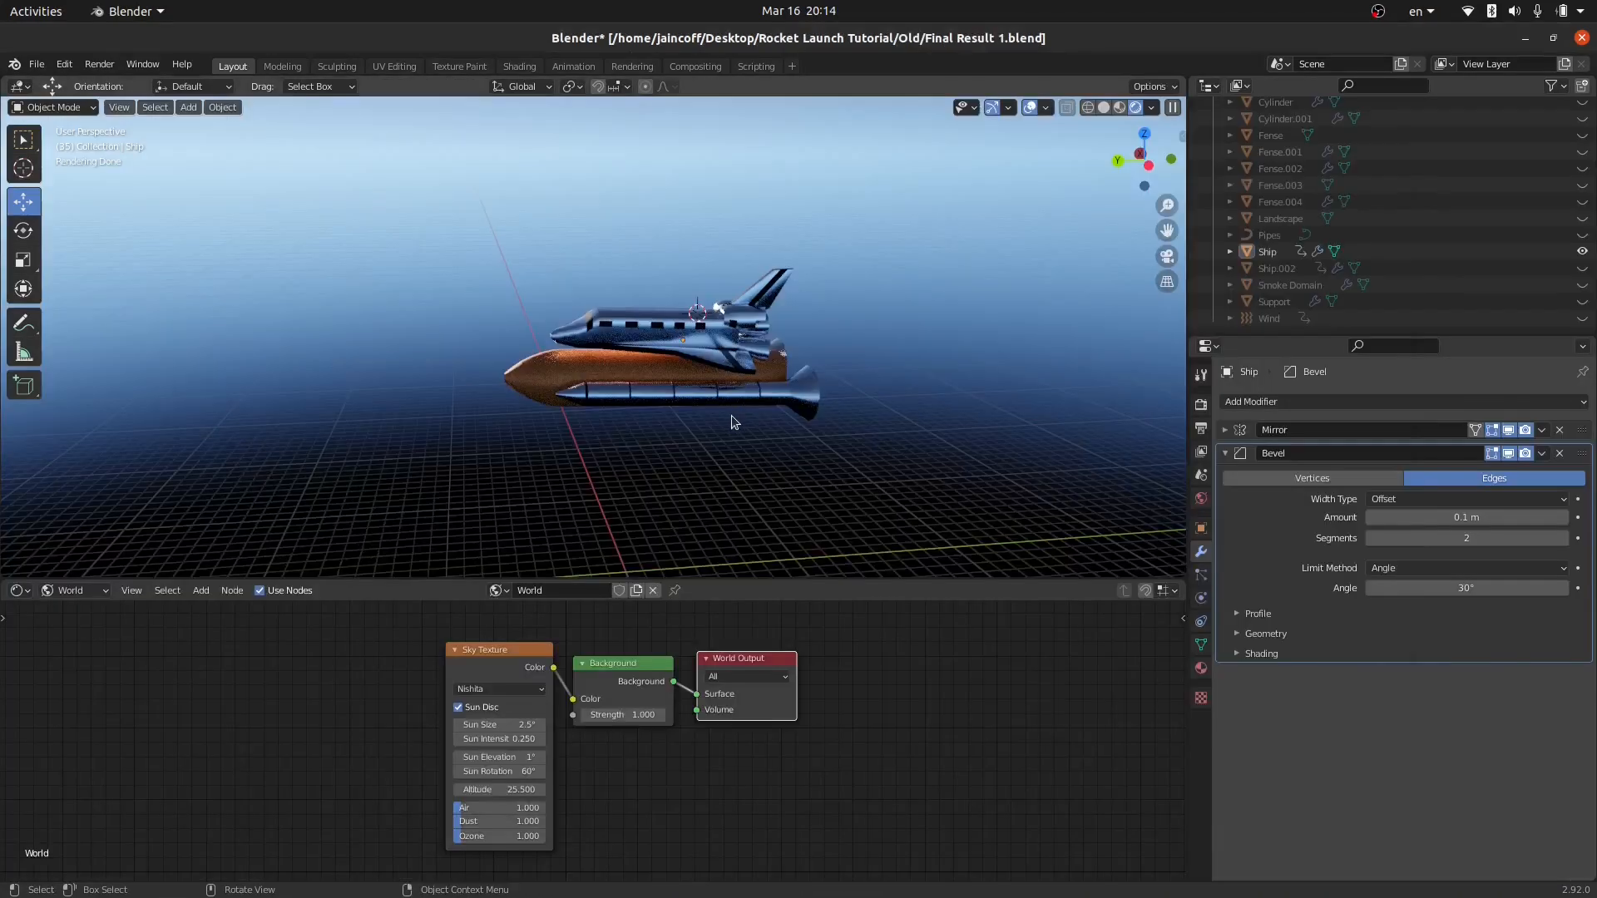
Try a Sky Texture altitude of 0.2 for the world and view the ship under that sky.
middle_click_drag(731, 419, 834, 360)
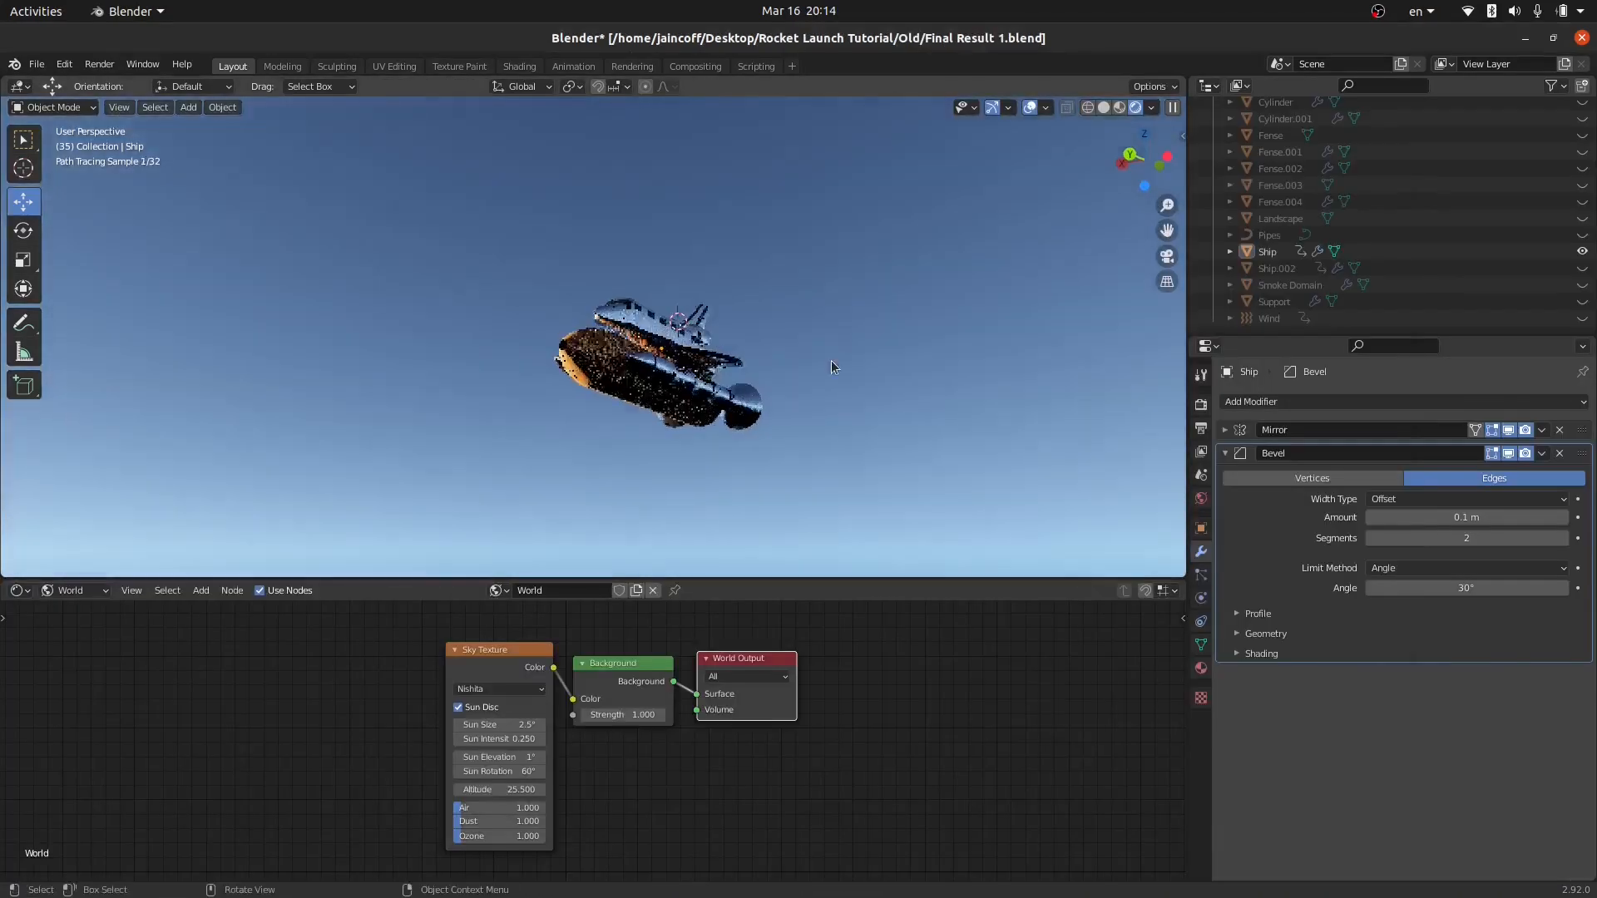
scroll(834, 360, "up", 3)
scroll(524, 820, "up", 8)
left_click(486, 760)
type("0.")
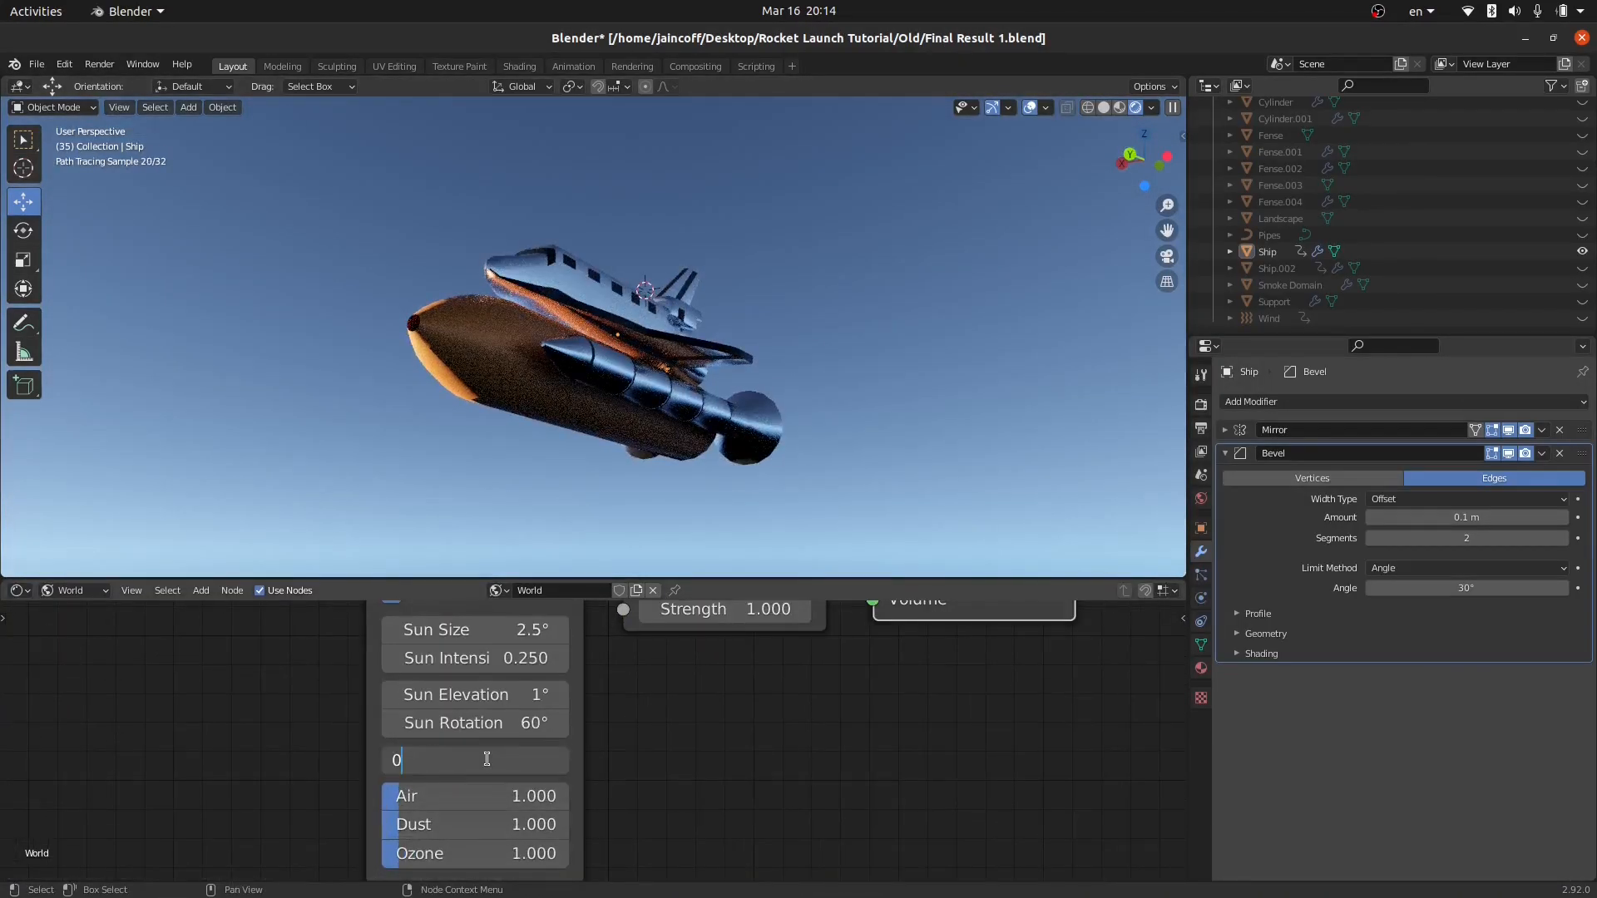
type("2")
key("Return")
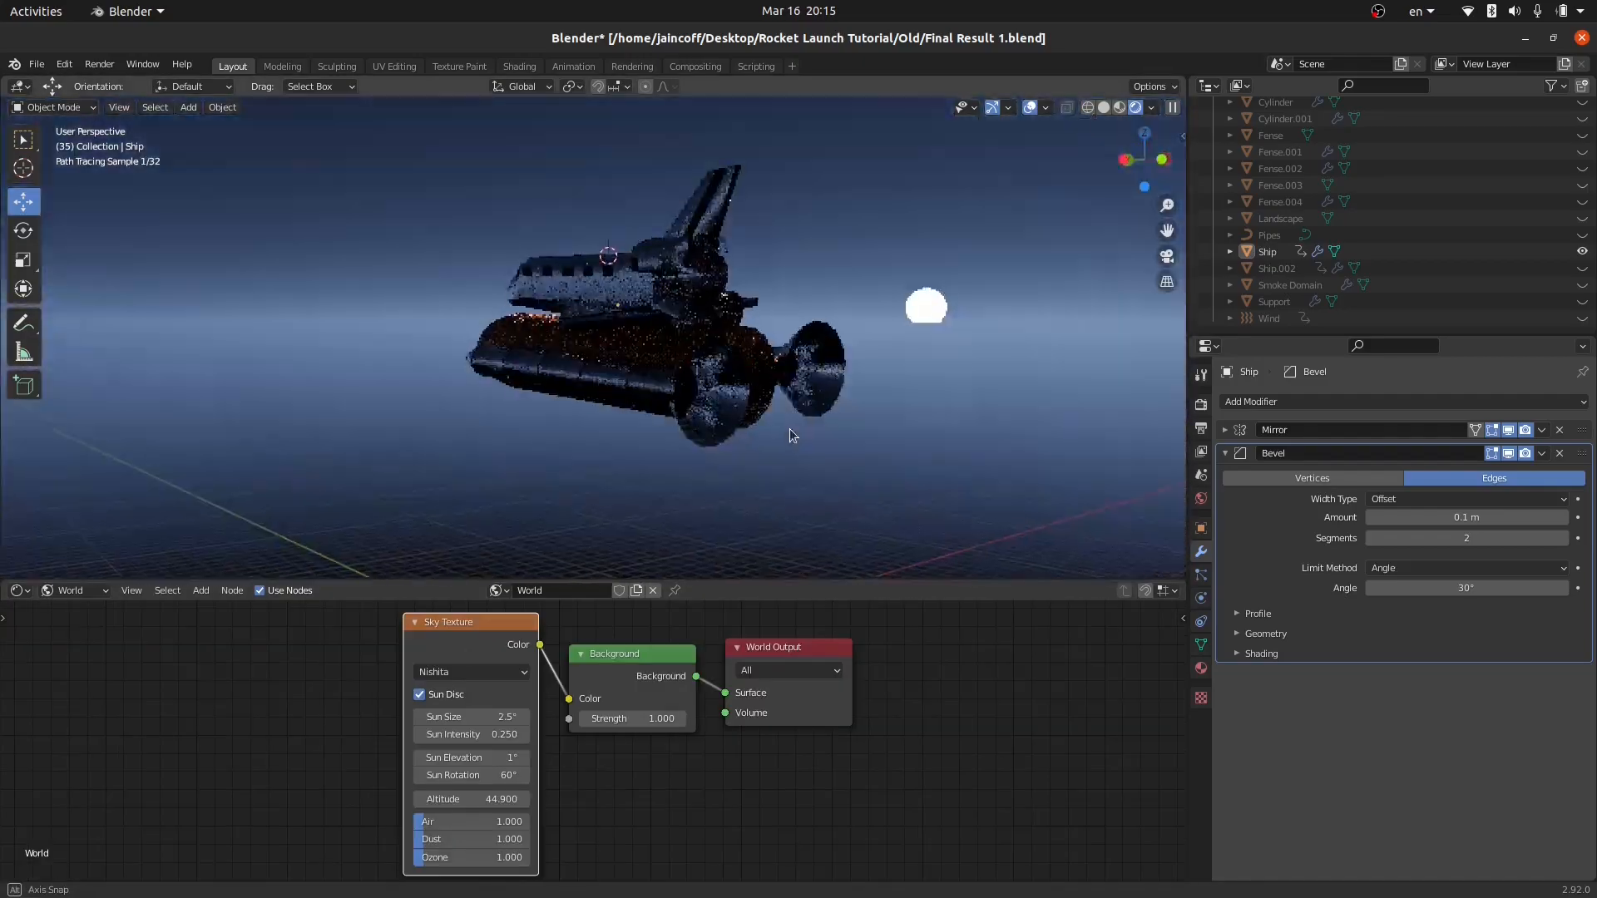
middle_click_drag(791, 435, 582, 425)
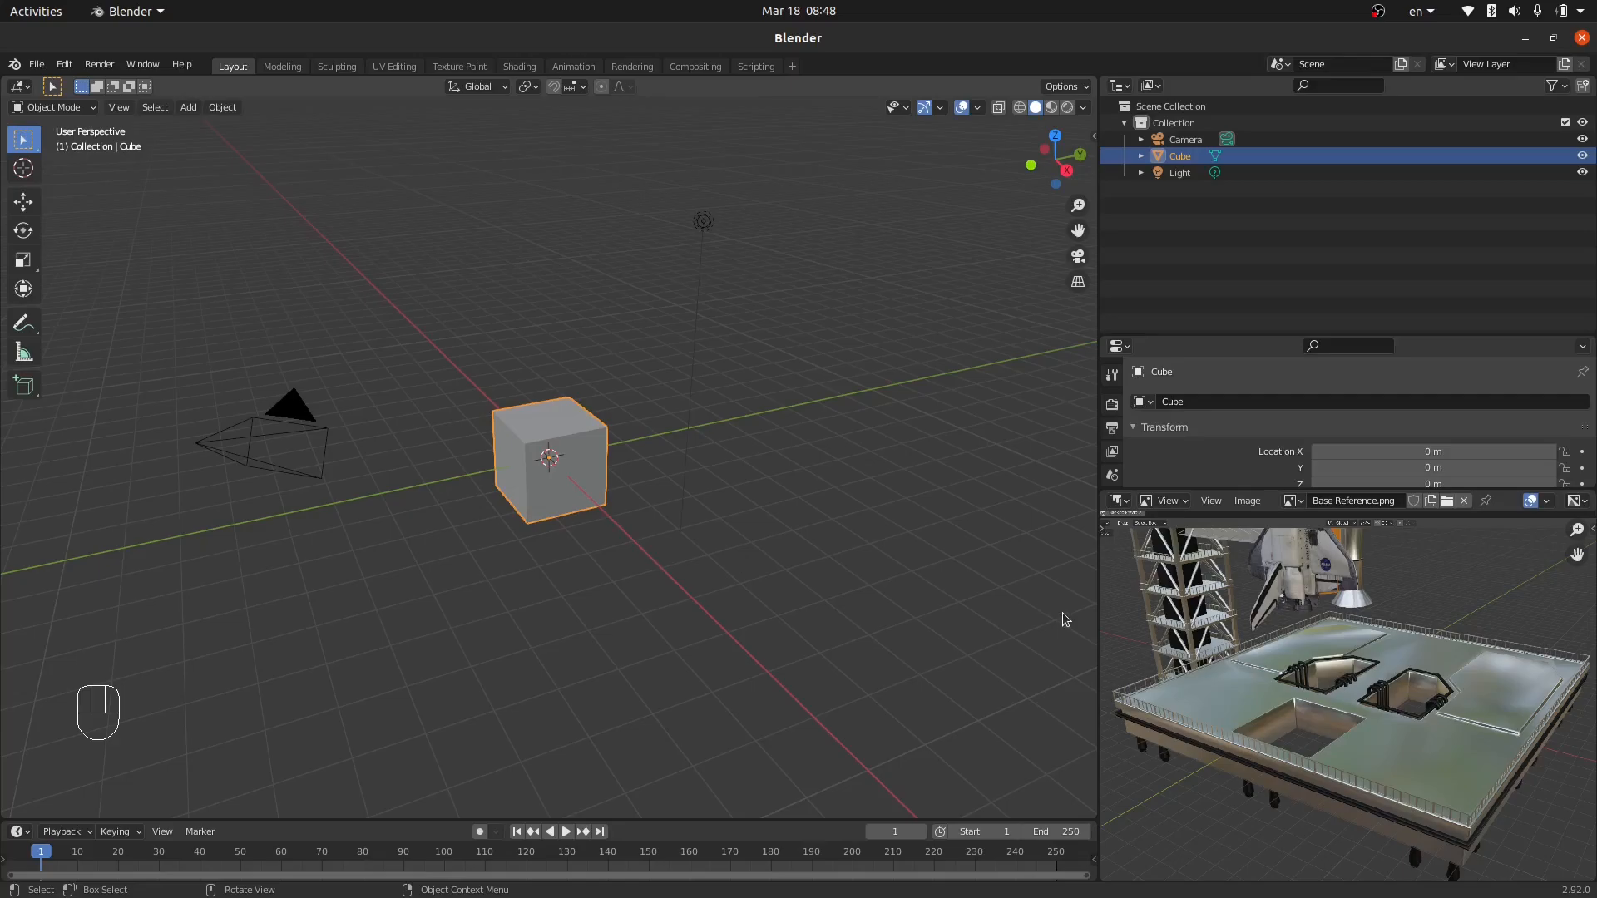
Delete the default light and camera from the new scene, leaving only the cube.
middle_click_drag(1267, 636, 1250, 621)
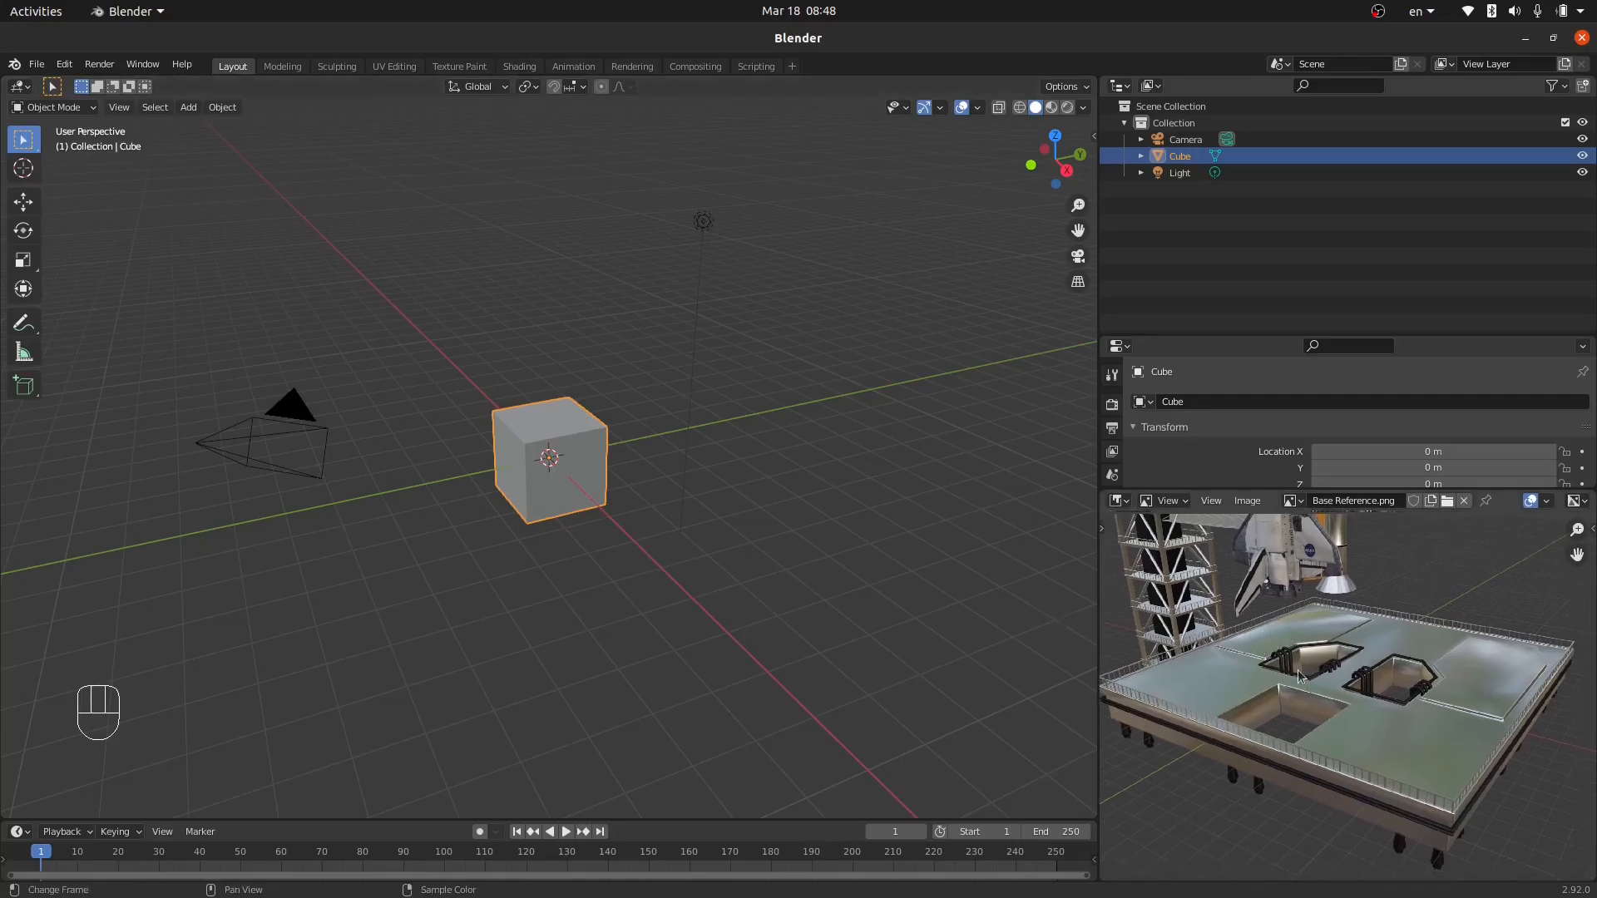
left_click(700, 228)
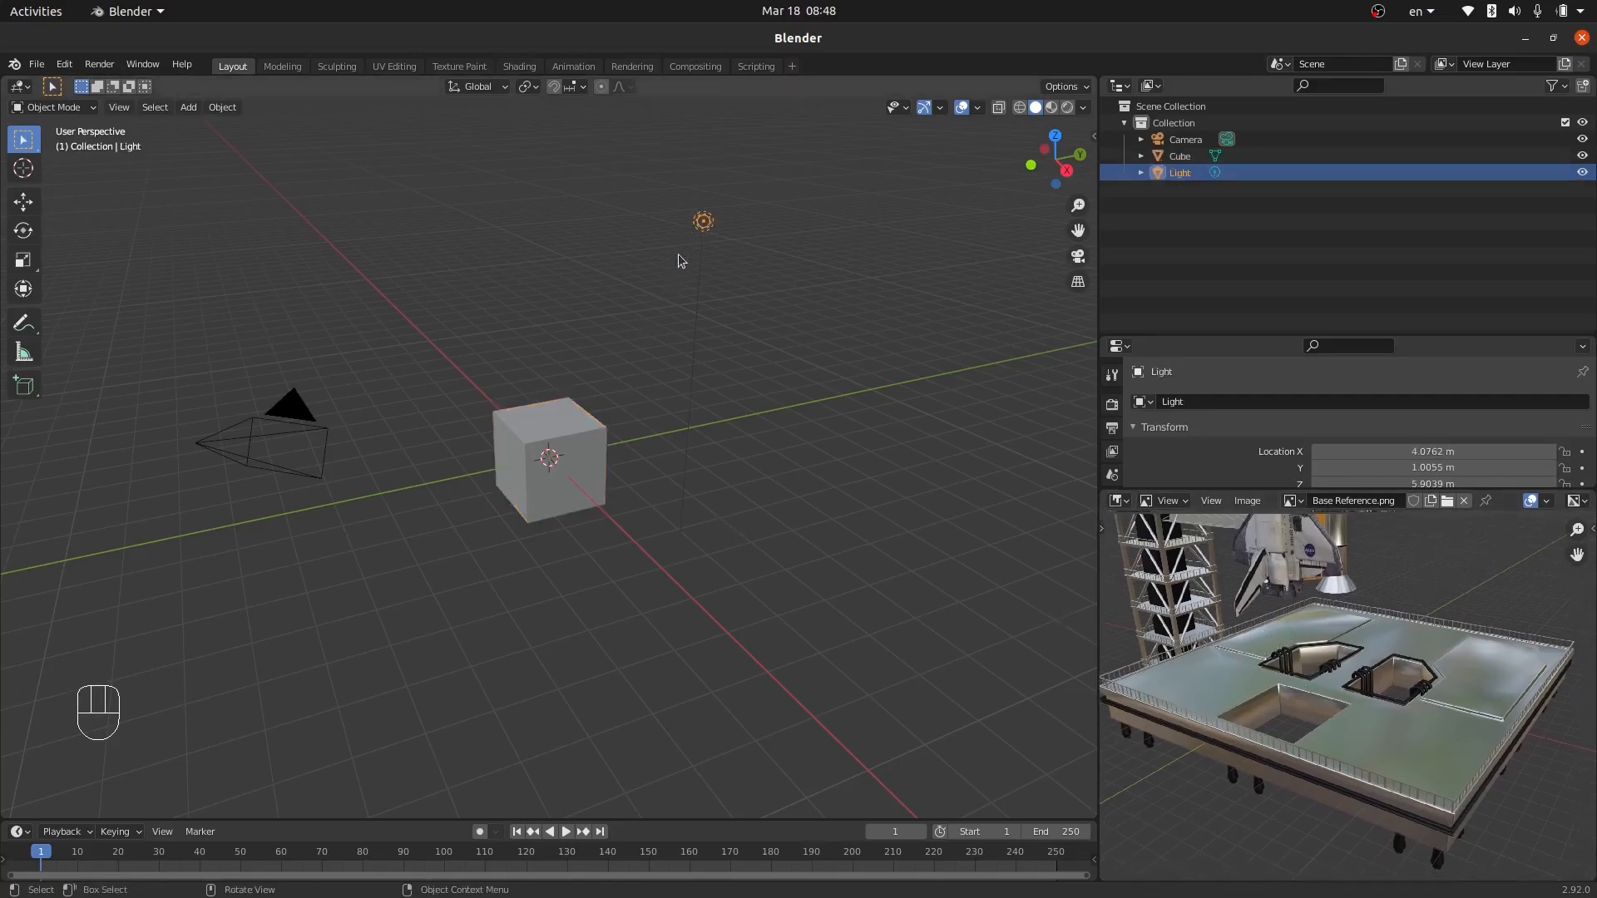
left_click(314, 430, "shift")
key("x")
left_click(683, 350)
Scale the cube along X and Y only into a wide, flat square slab for the launch base.
left_click(583, 445)
middle_click_drag(580, 458, 623, 453)
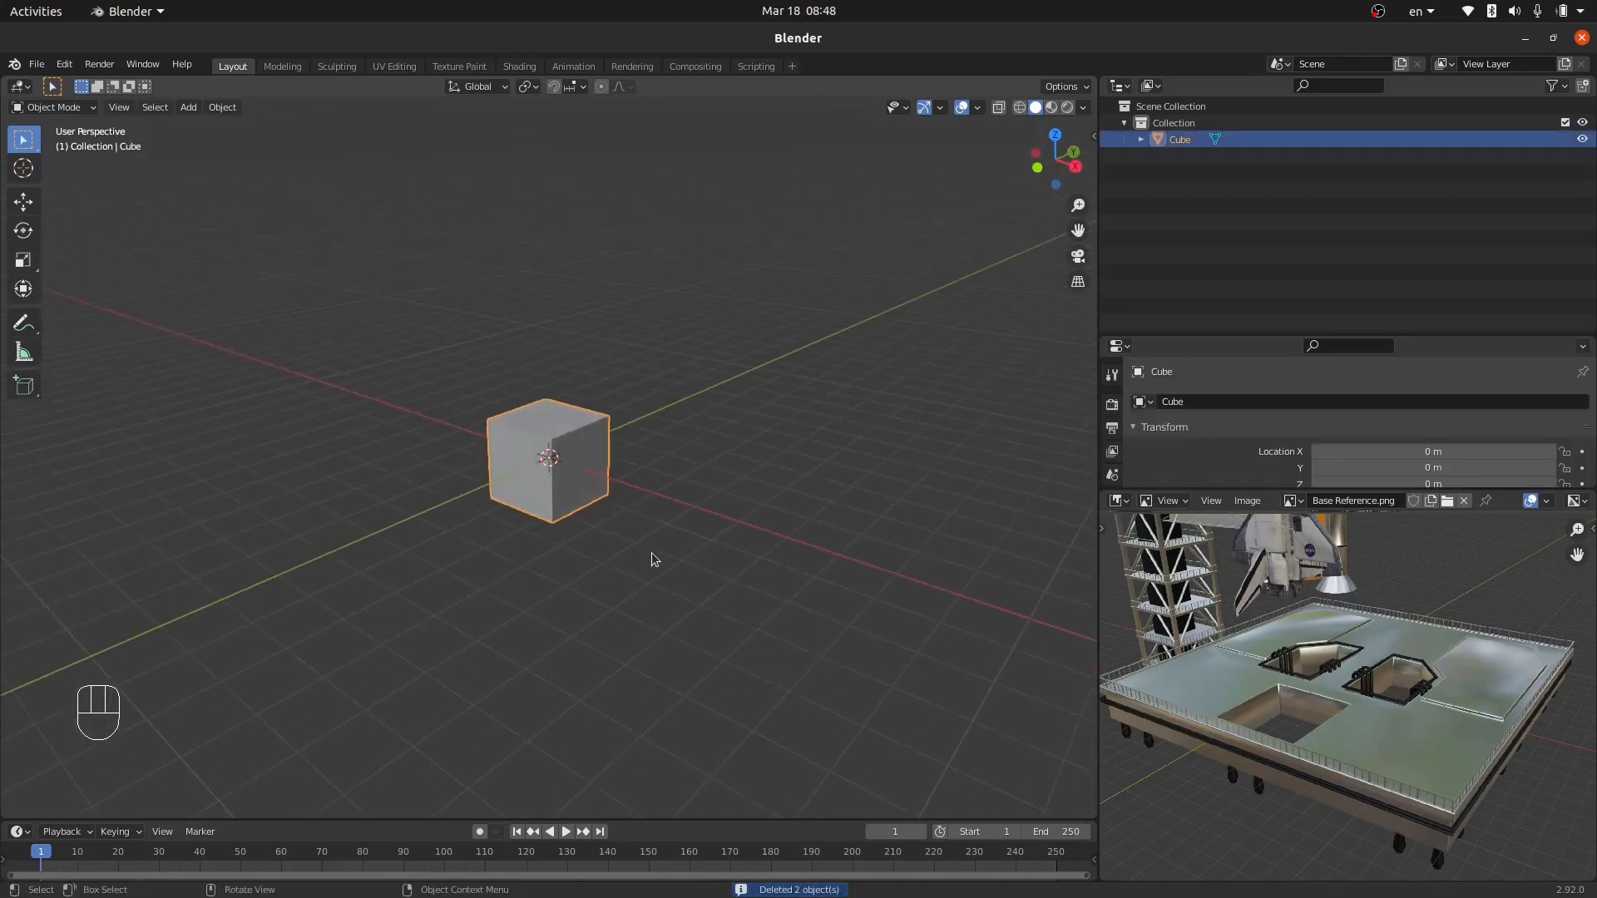
key("s")
key("shift+z")
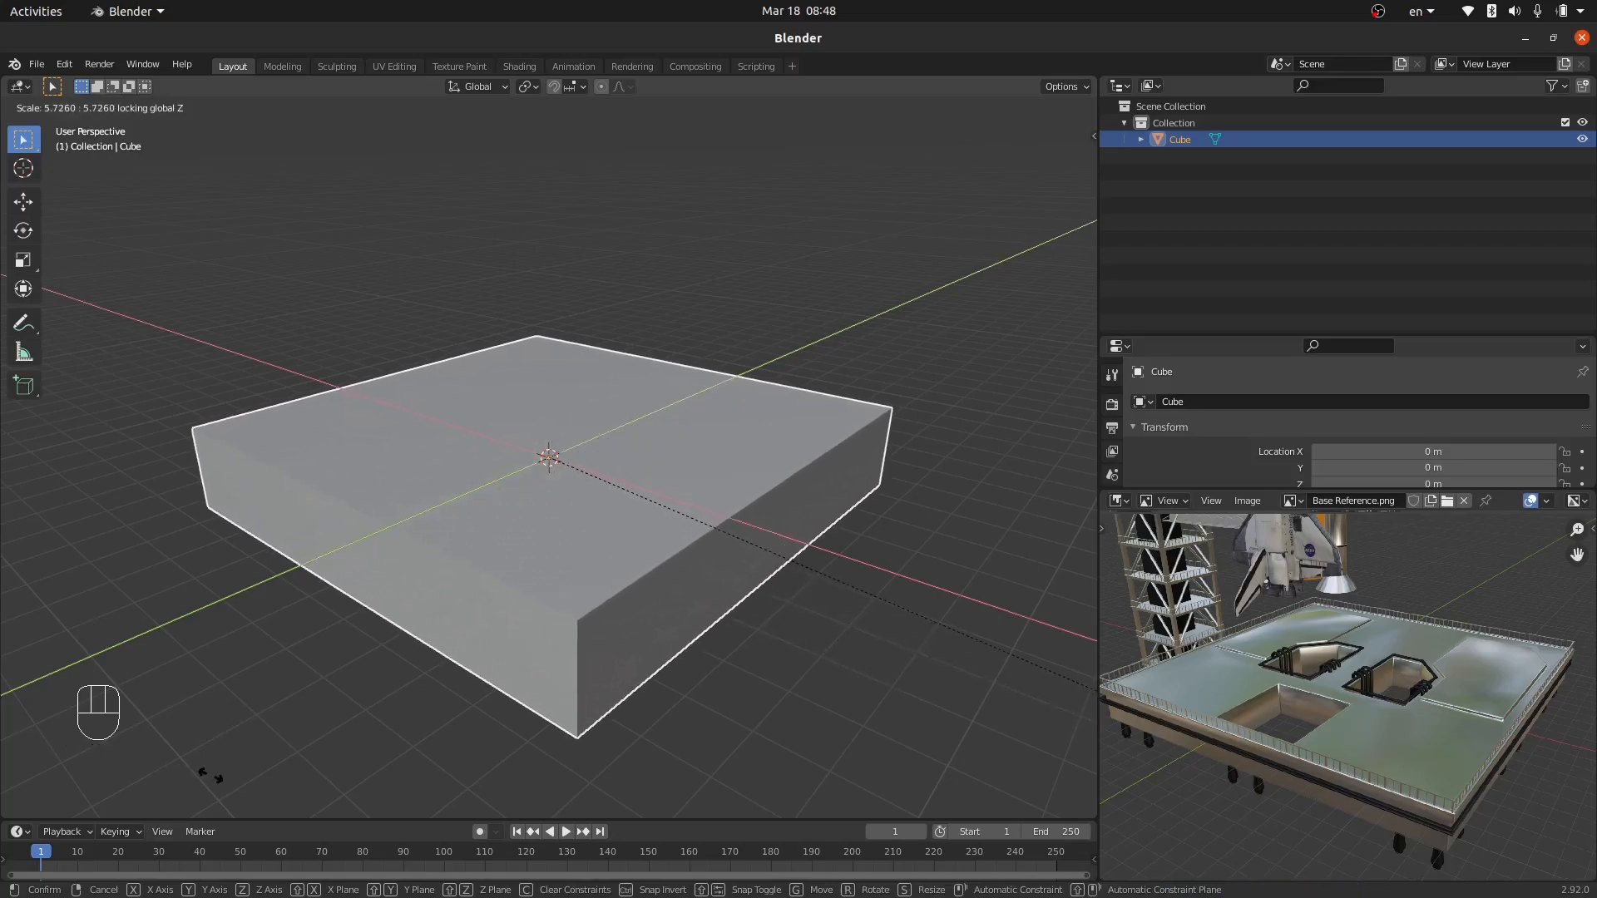
left_click(219, 772)
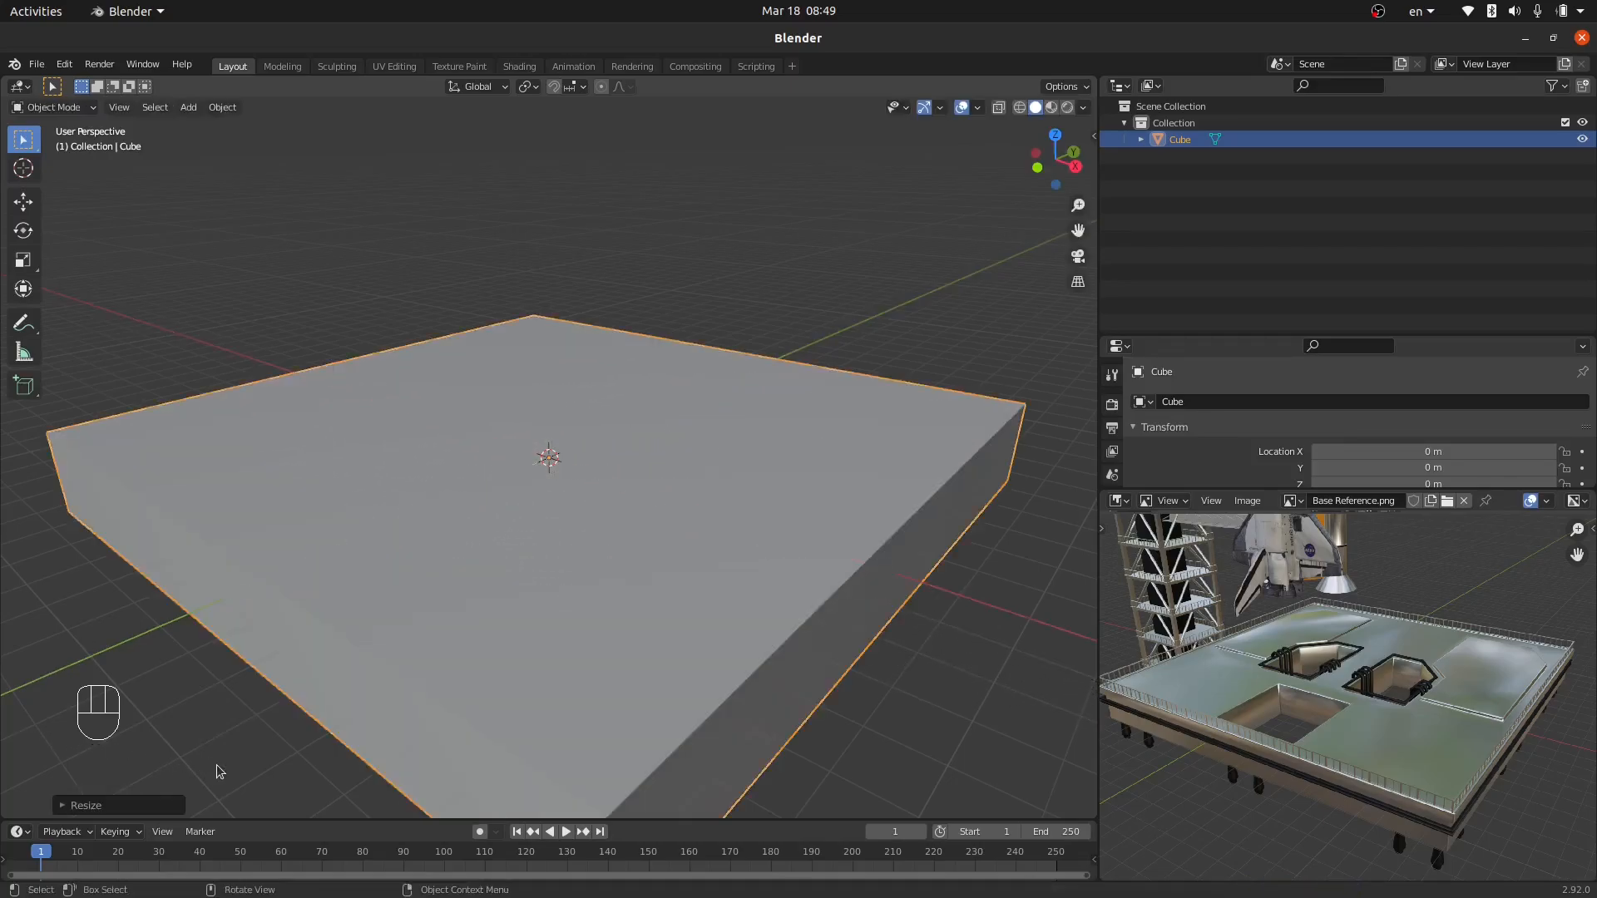
scroll(529, 553, "down", 4)
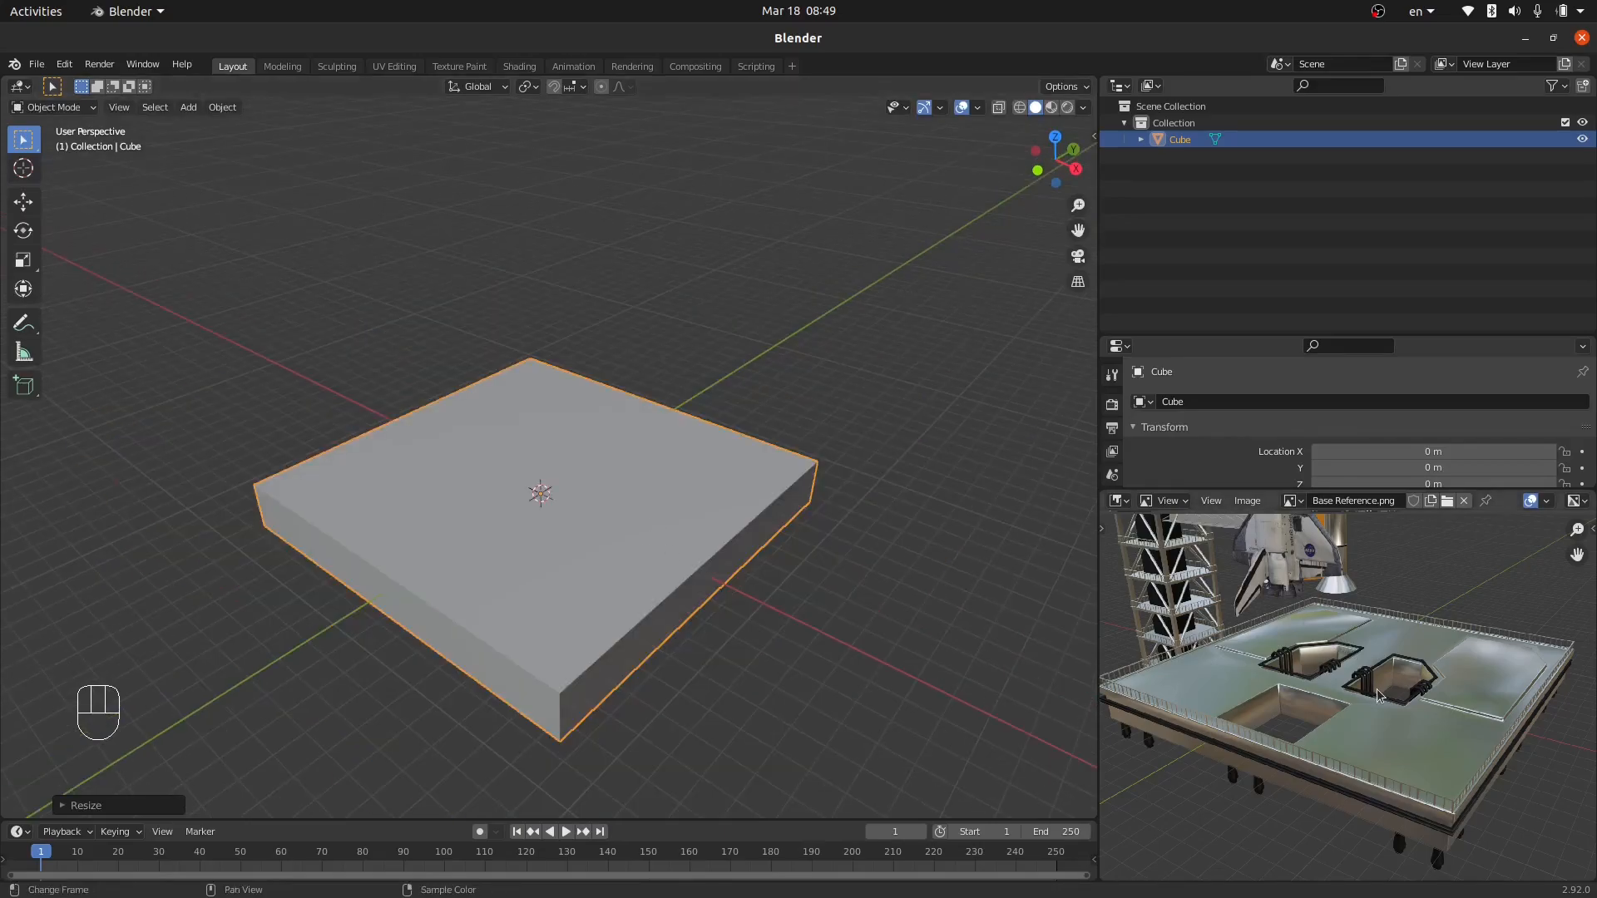
Add a centred loop cut along the Y axis that divides the slab into two equal halves.
scroll(1377, 695, "up", 3)
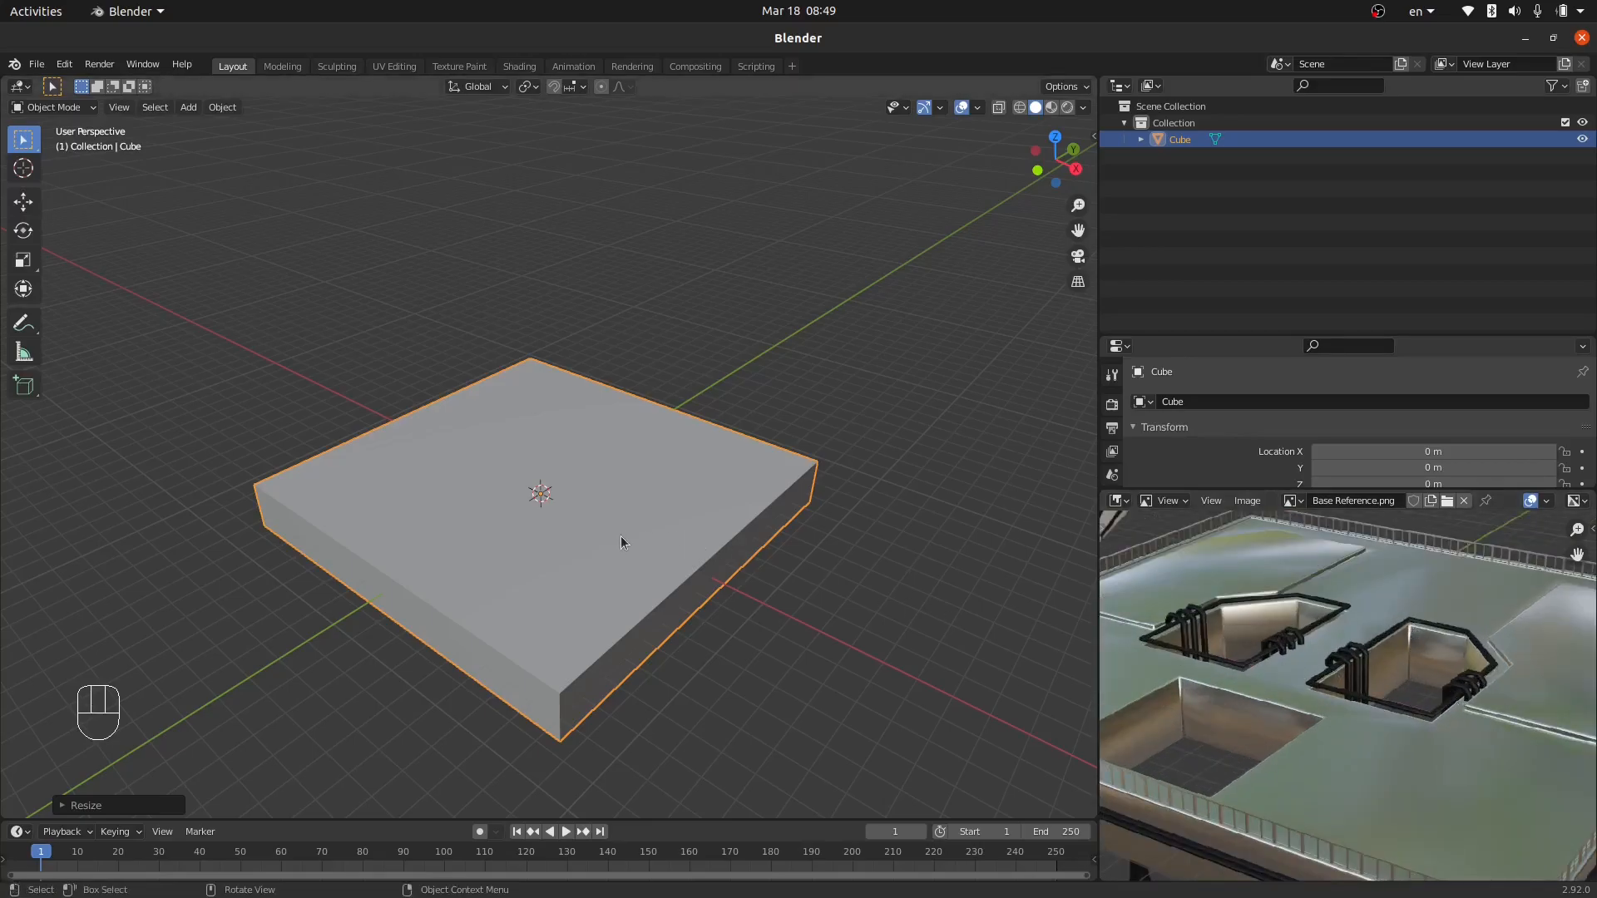
key("KP_7")
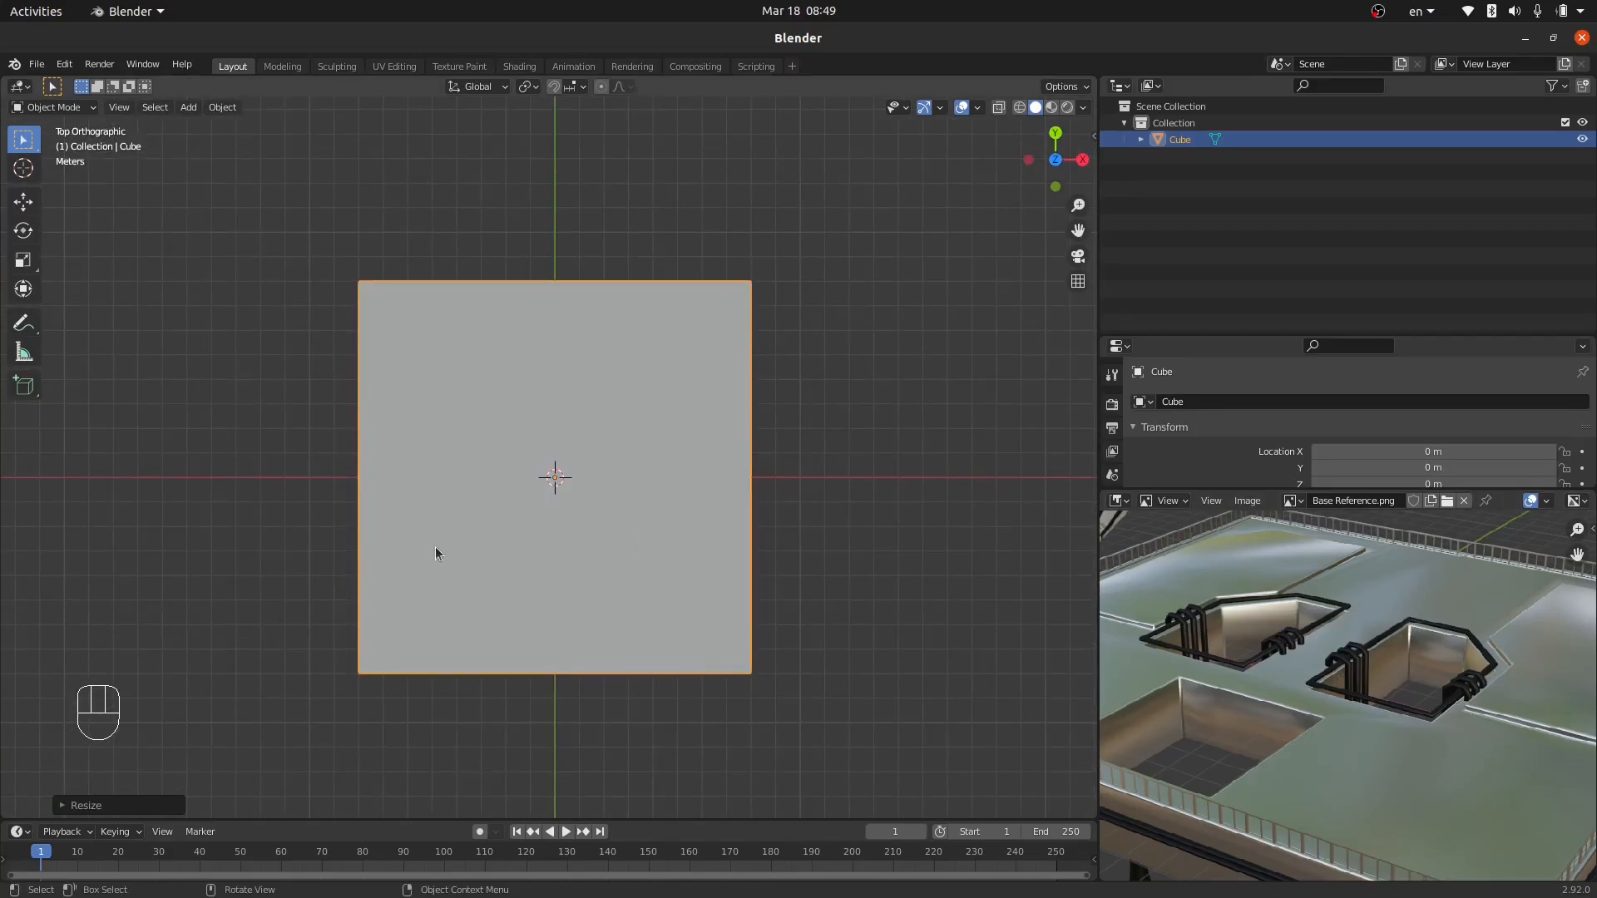
key("Tab")
key("ctrl+r")
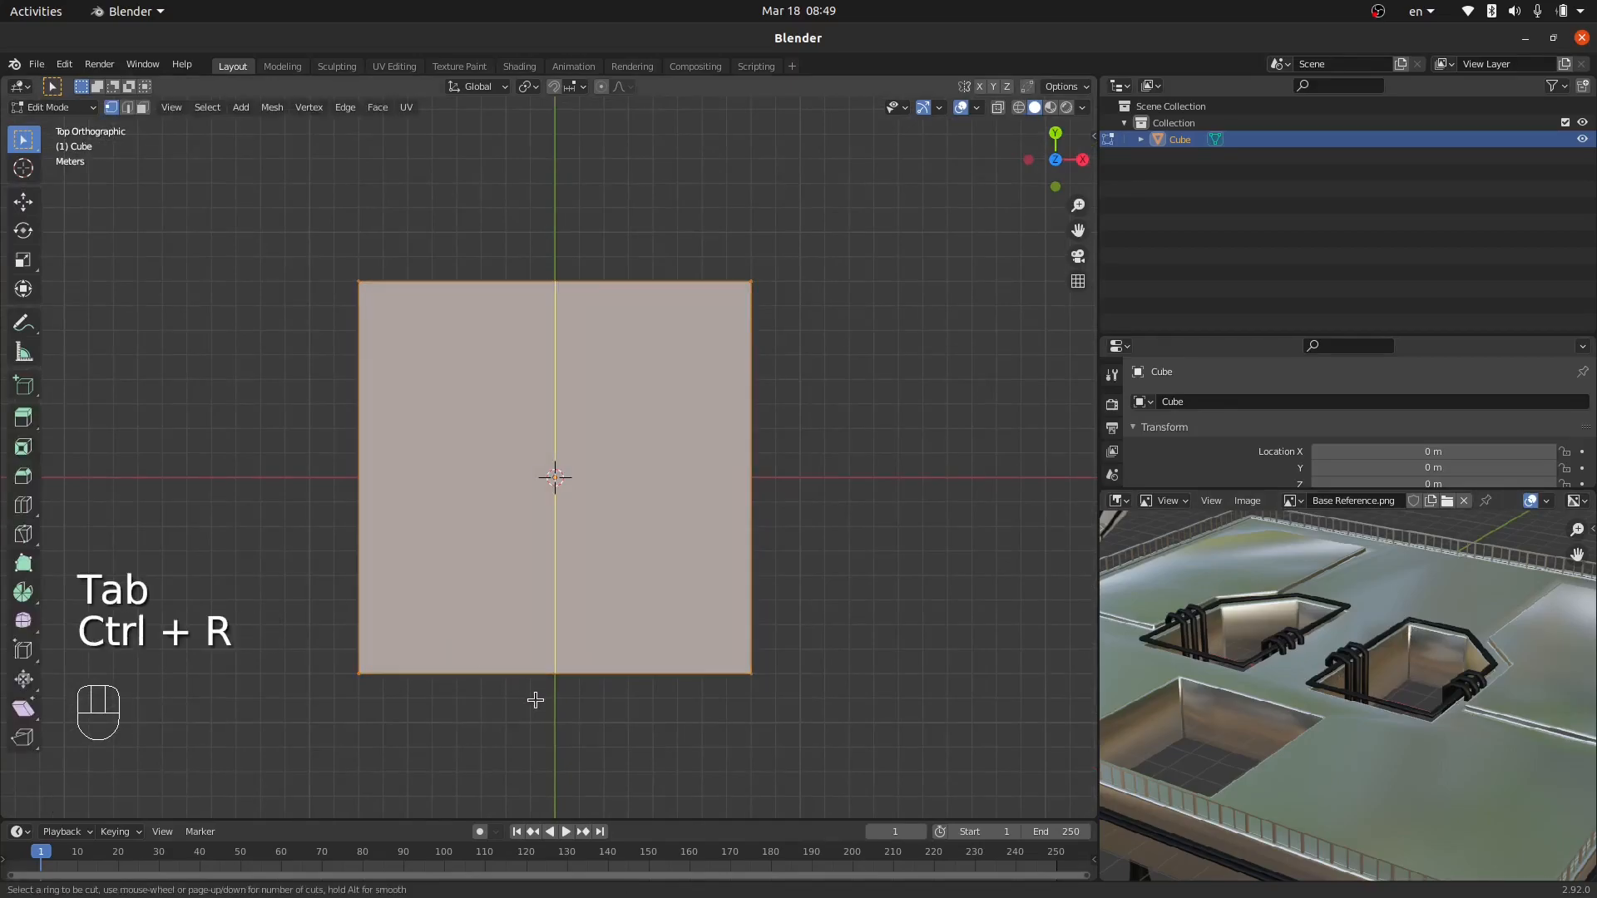
left_click(538, 689)
right_click(553, 678)
Select all faces of the slab's negative-X half and delete them with the Faces option.
middle_click_drag(553, 677, 563, 481)
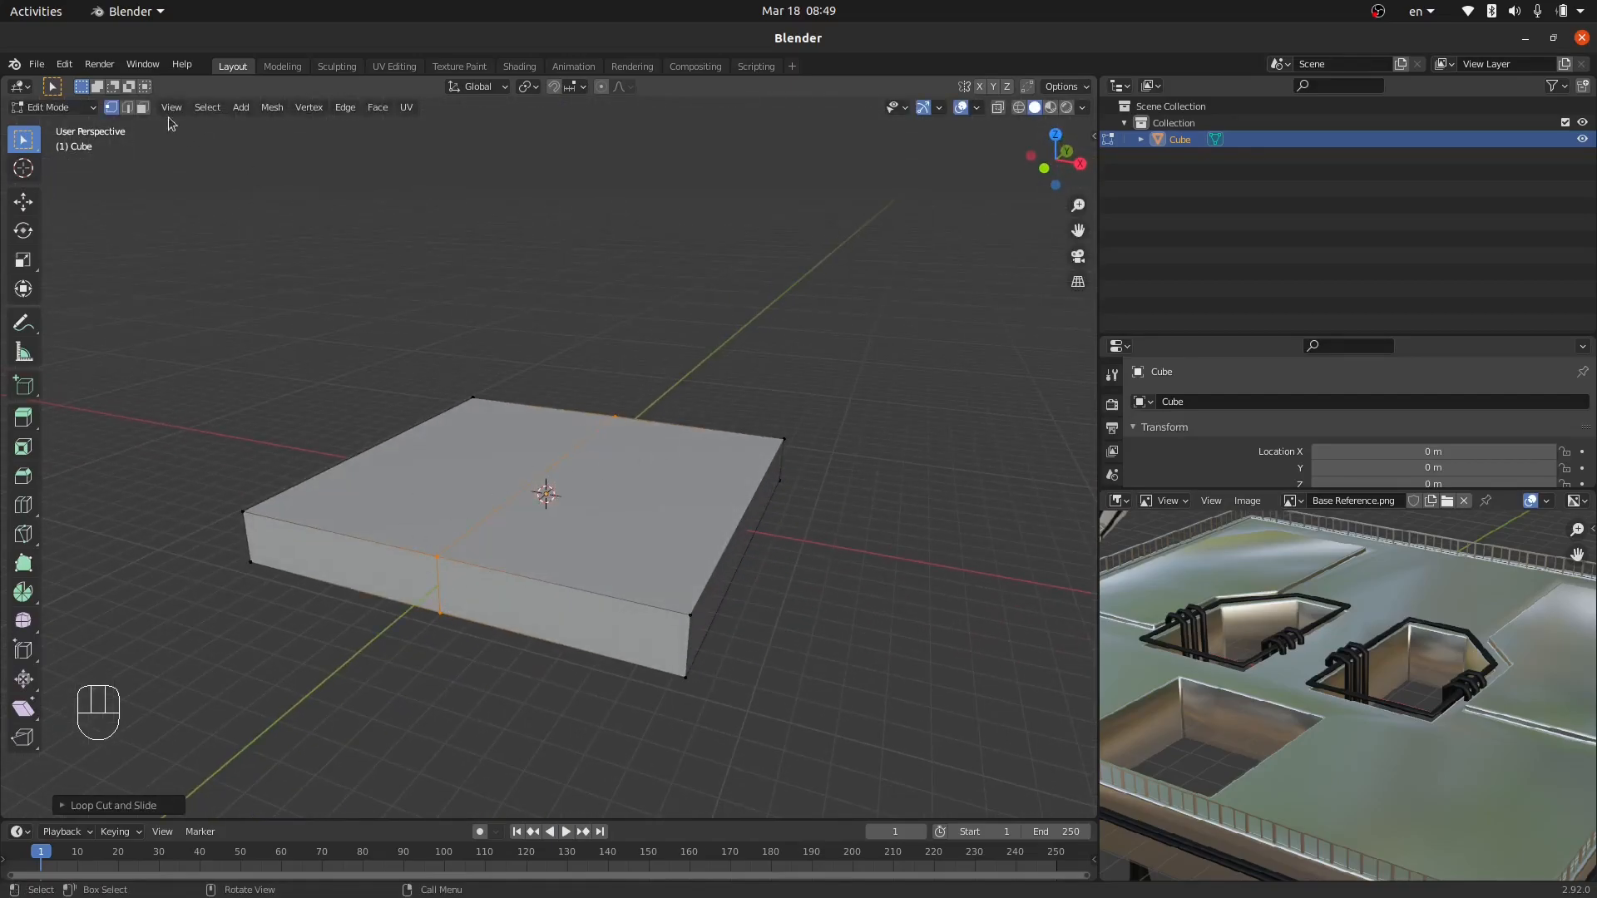
middle_click_drag(419, 562, 454, 556)
left_click(435, 555, "alt")
middle_click_drag(283, 429, 432, 565)
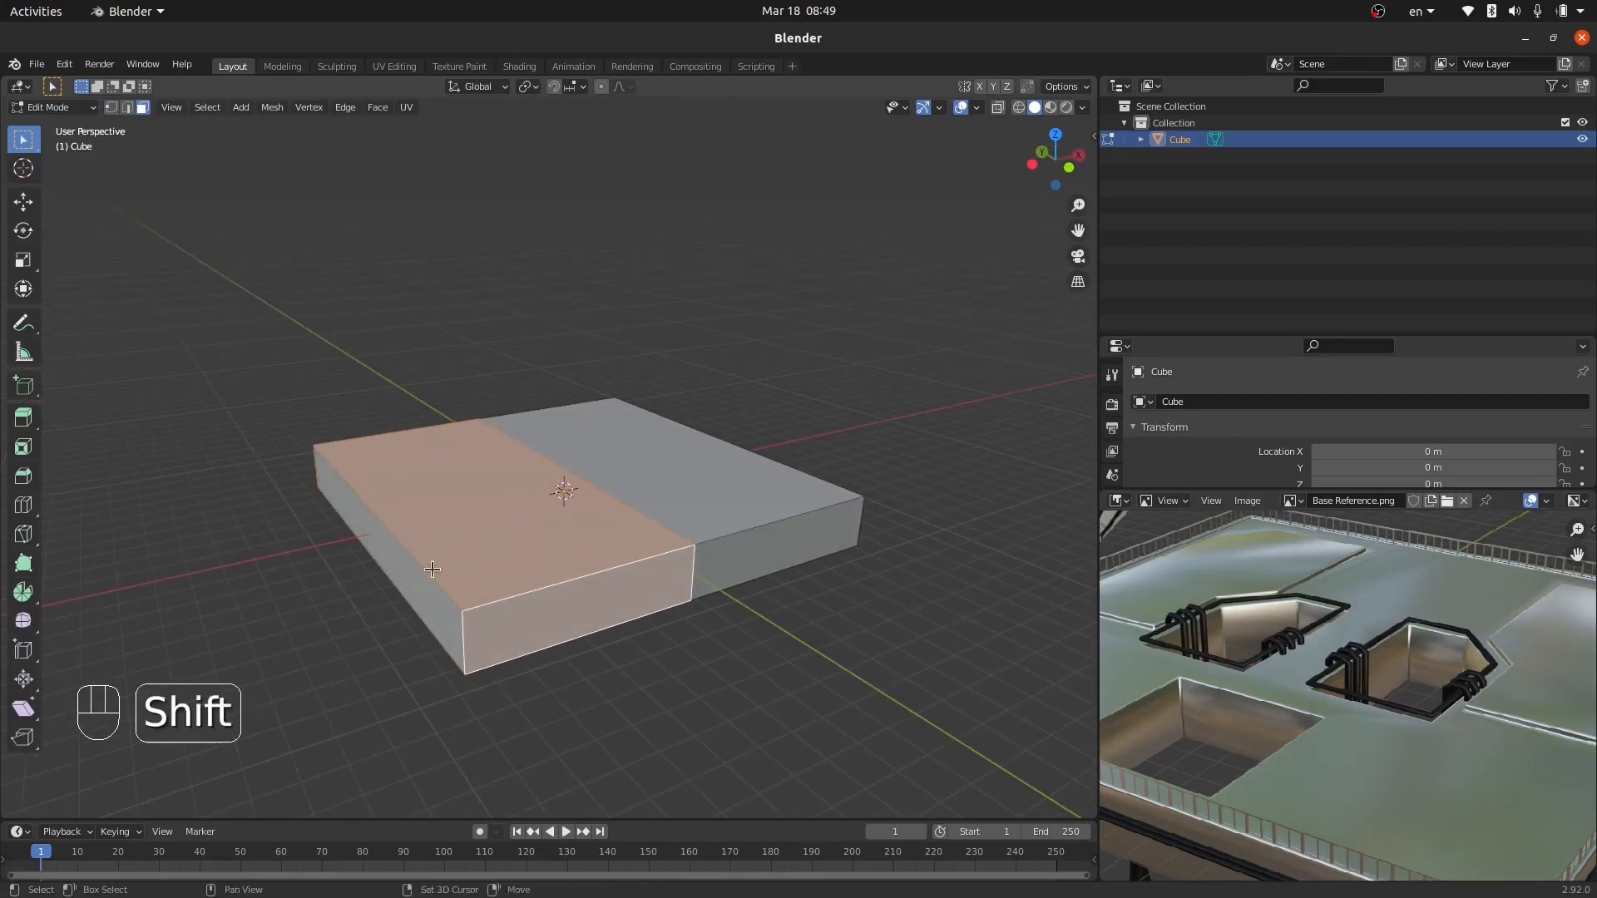
key("x")
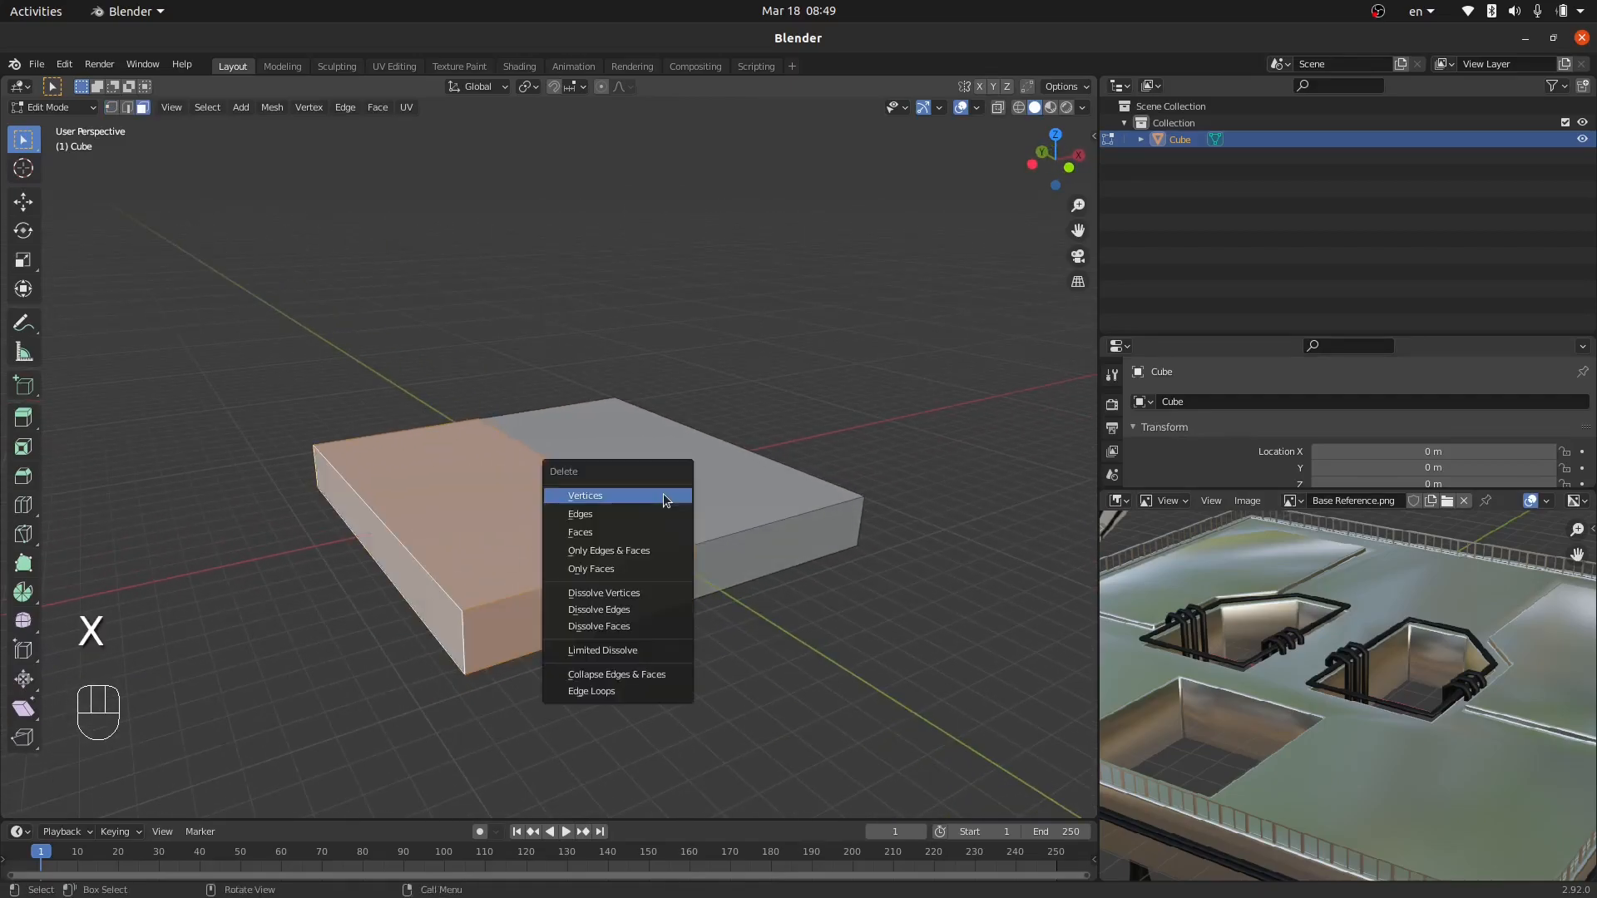
left_click(634, 528)
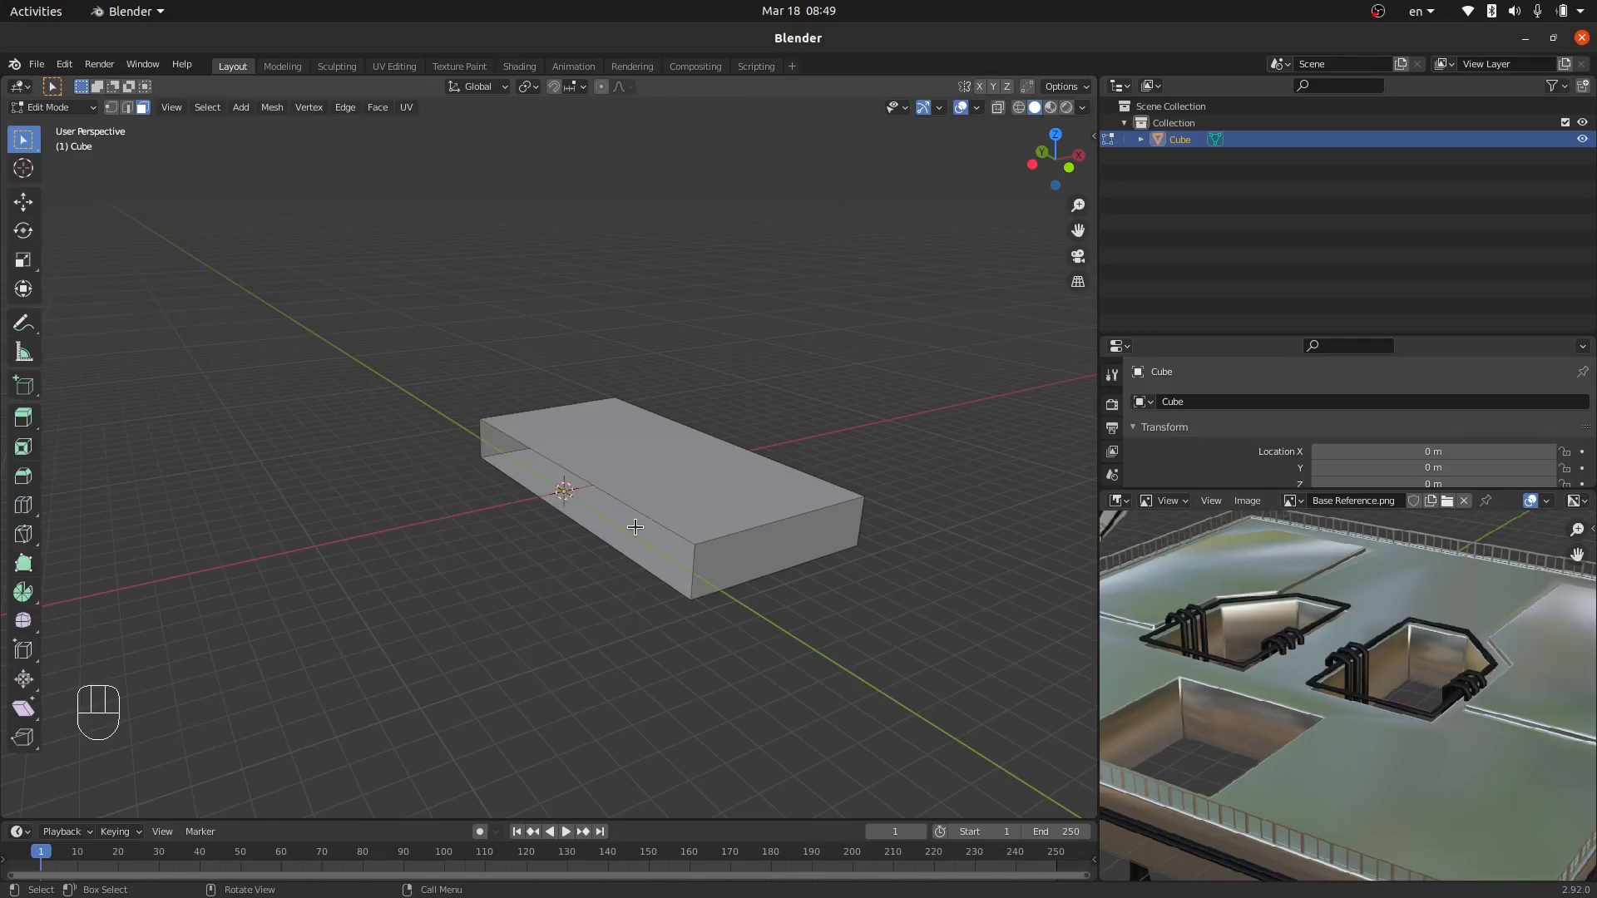
In top view, add a crosswise loop cut and slide it close to the half slab's negative-Y edge.
key("KP_7")
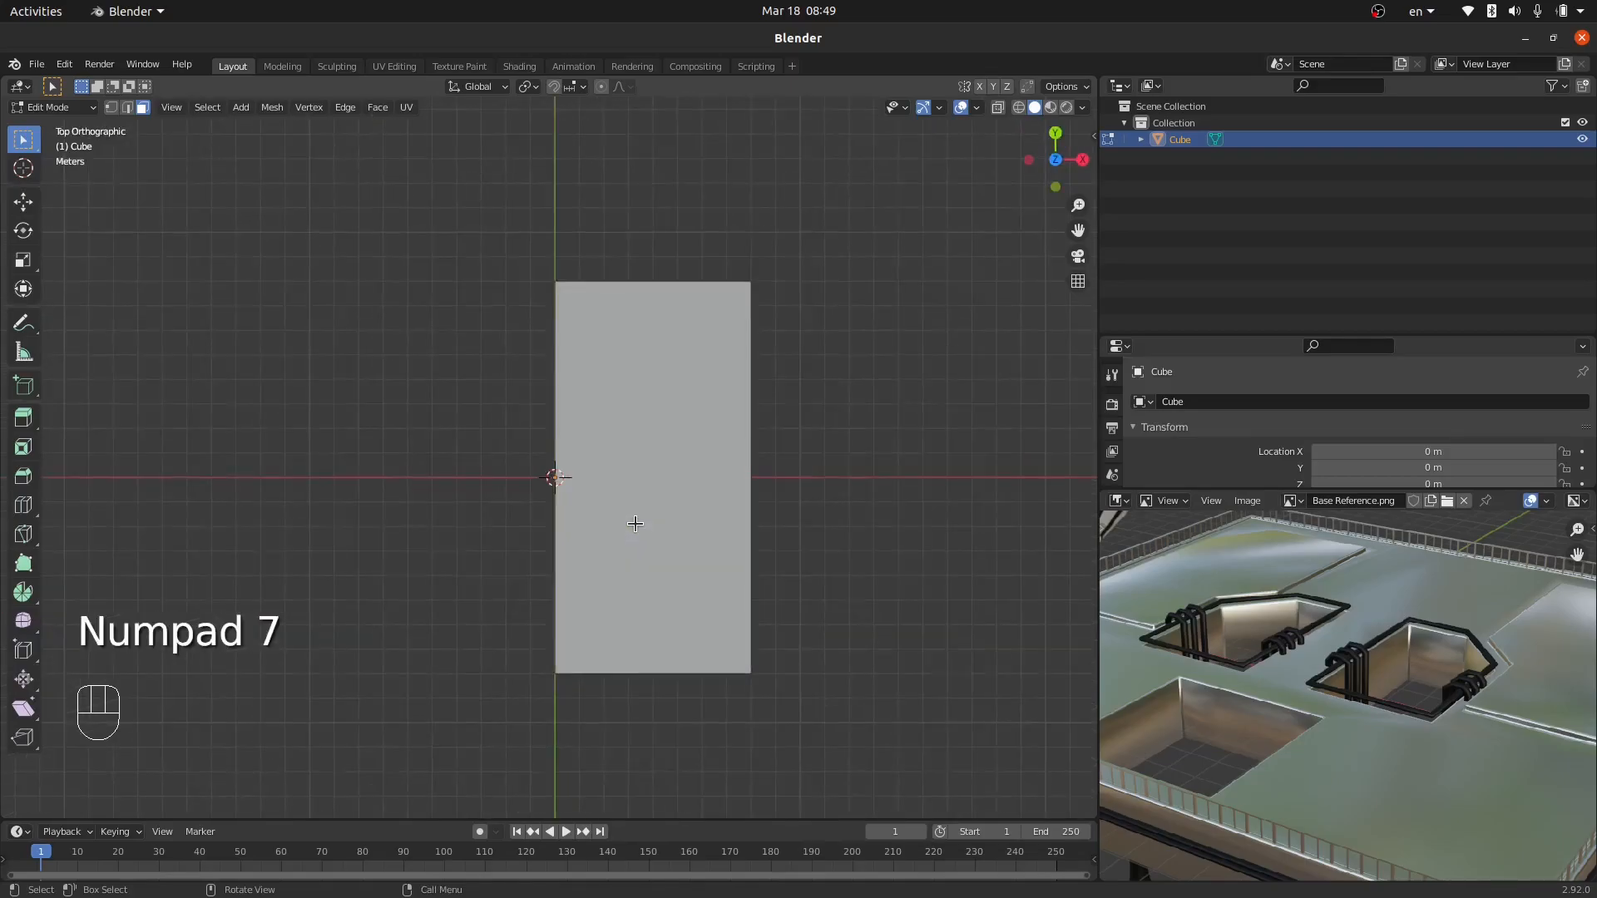
key("ctrl+r")
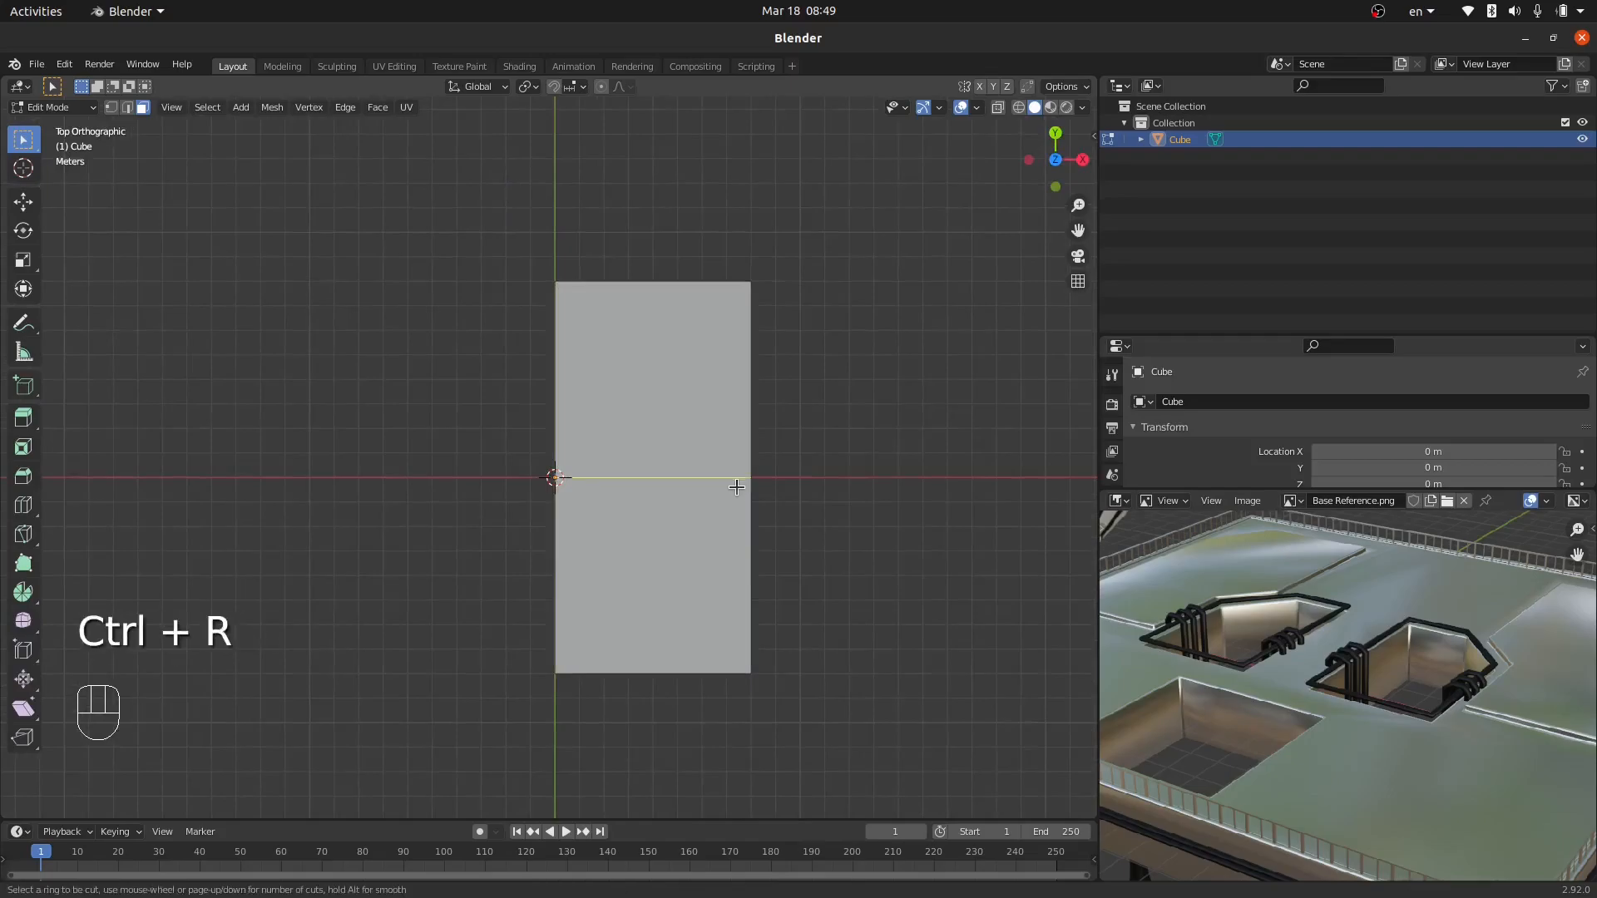
left_click(735, 487)
left_click(786, 663)
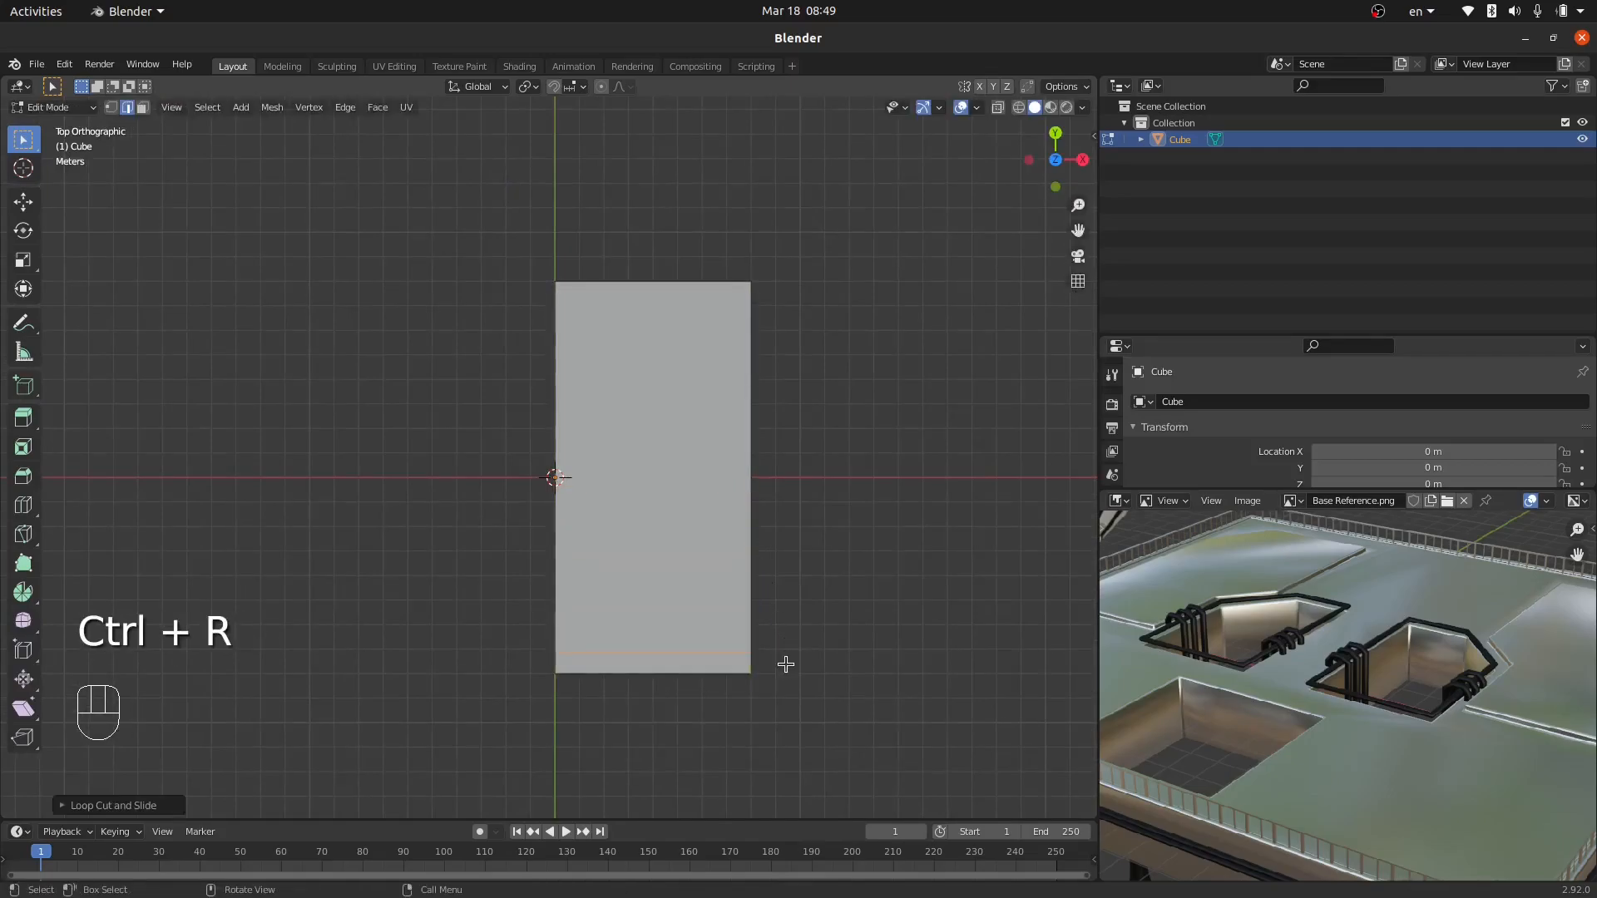
Switch to wireframe shading and add a second crosswise loop cut slightly on the negative-Y side of the X axis.
middle_click_drag(1169, 809, 1215, 743)
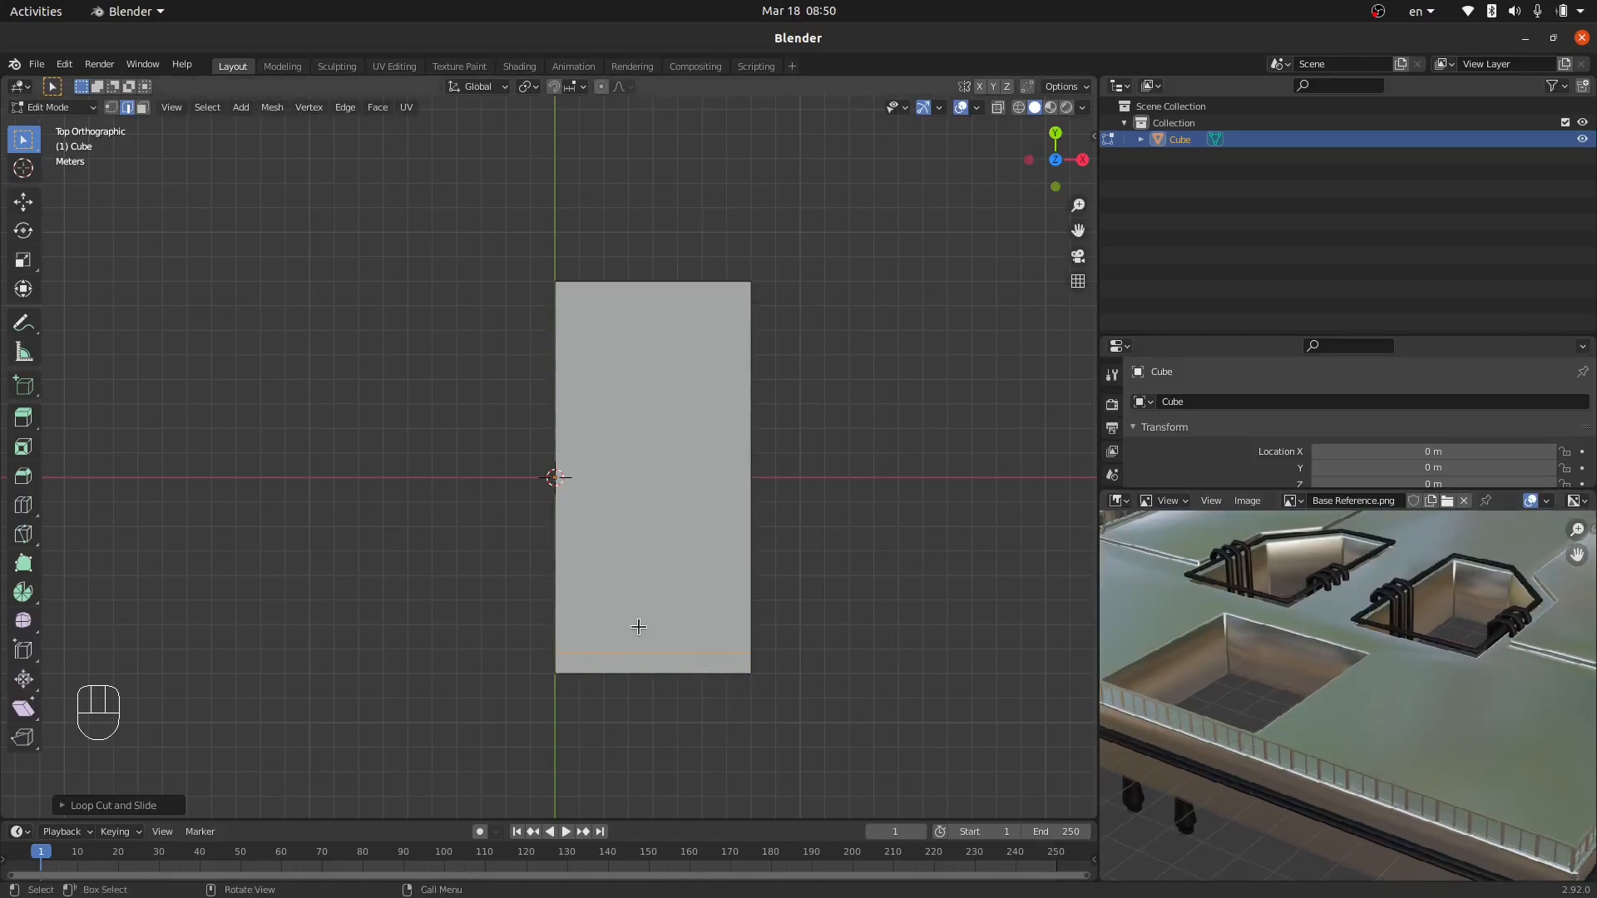
key("z")
left_click(596, 563)
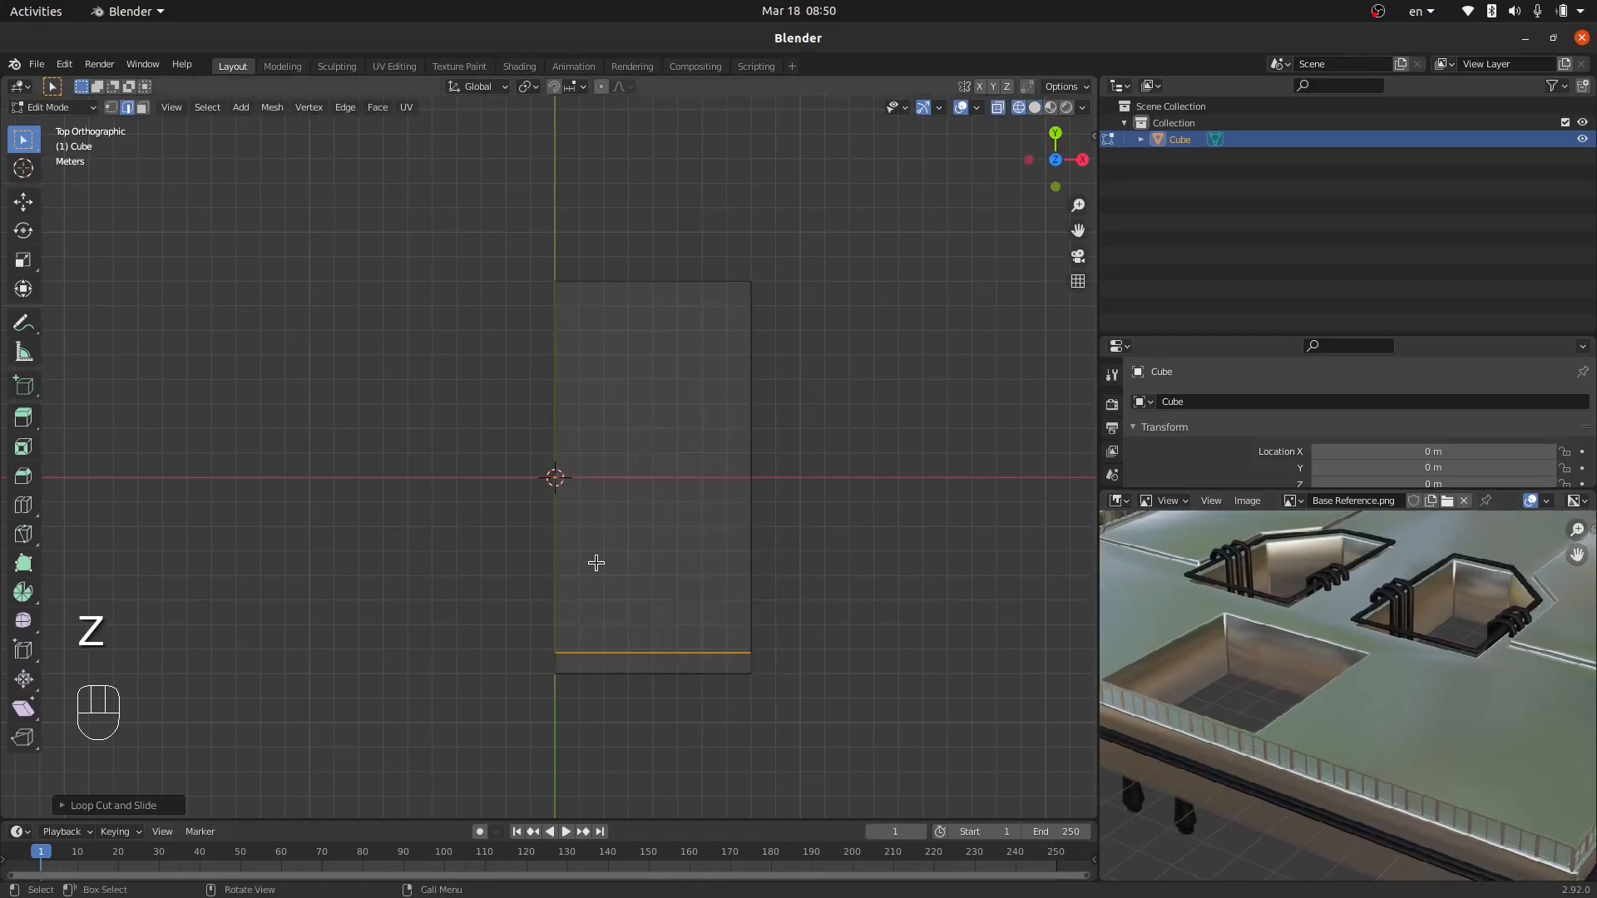
key("ctrl+r")
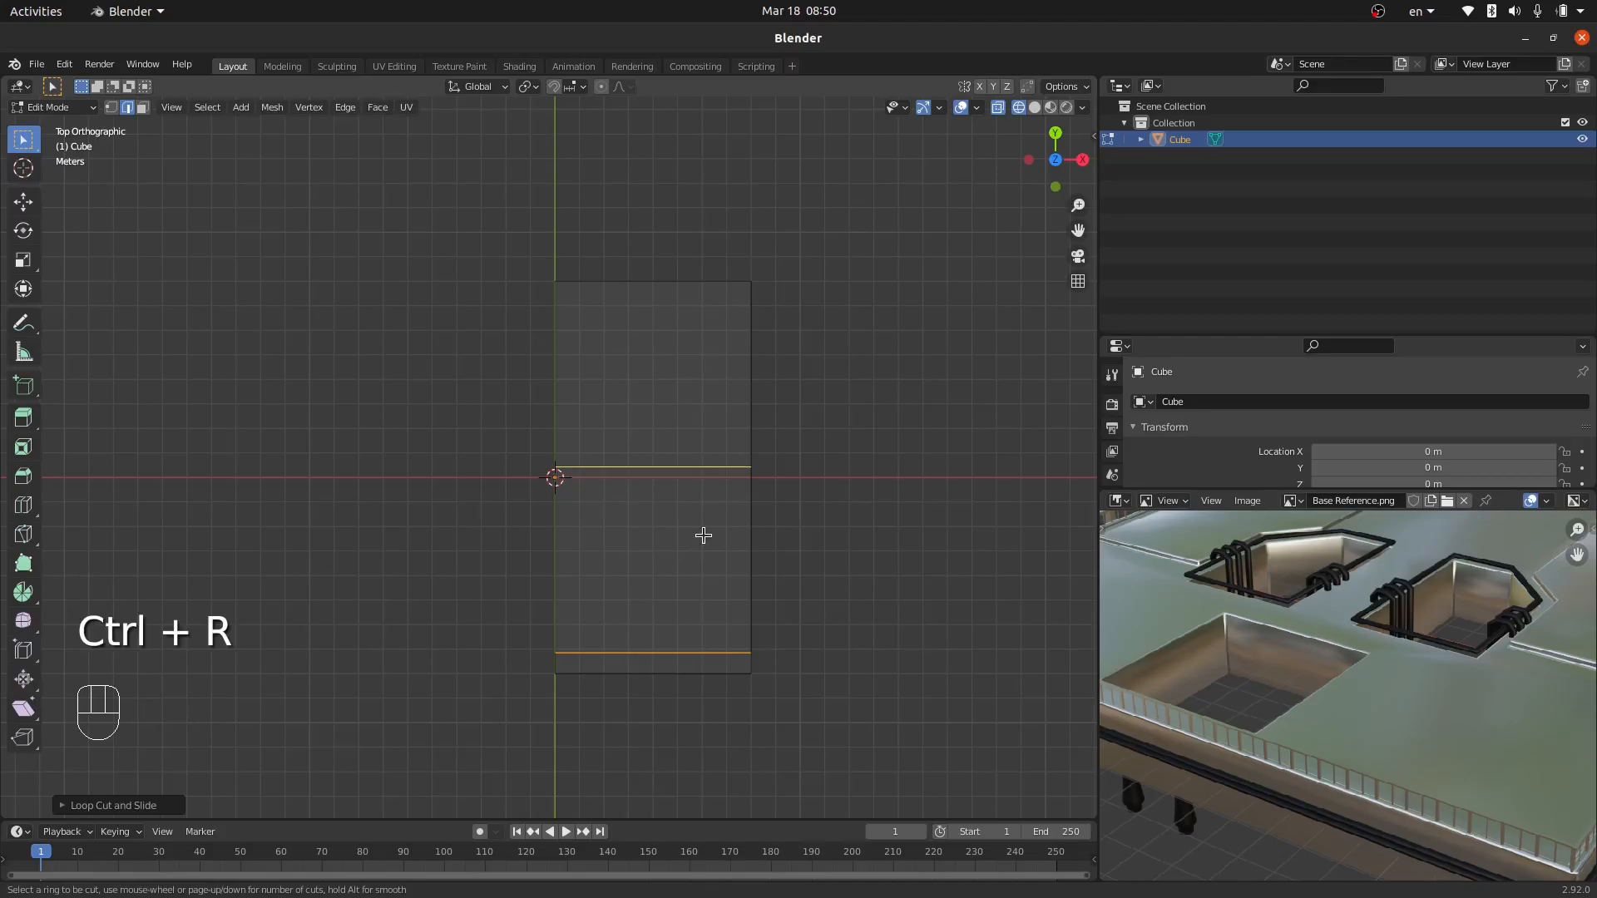
left_click(704, 537)
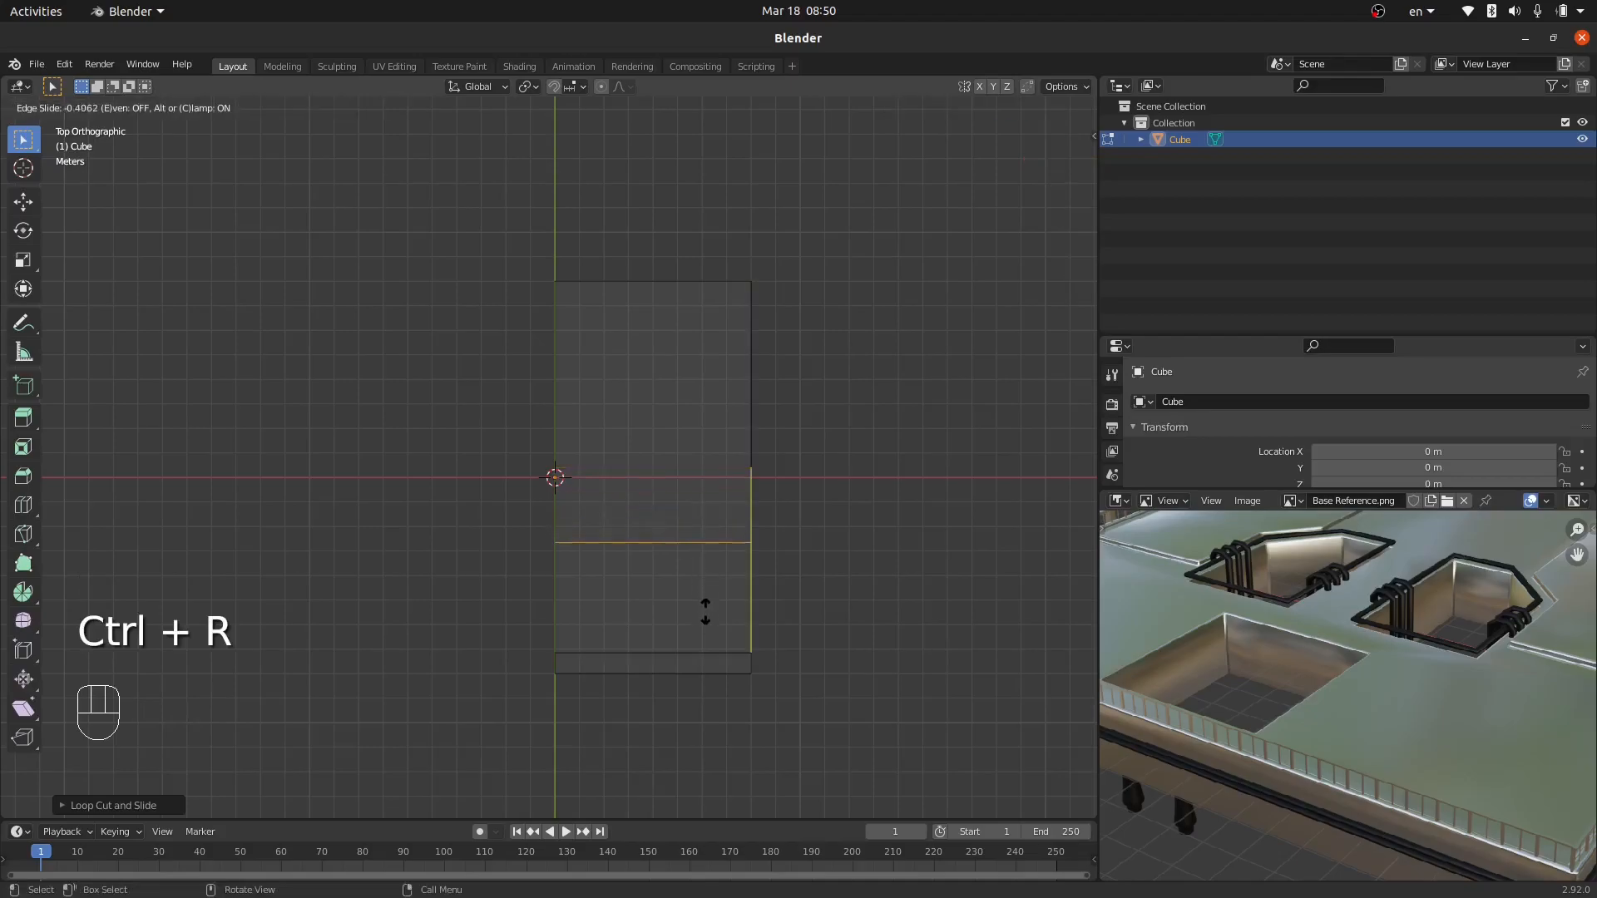
left_click(703, 599)
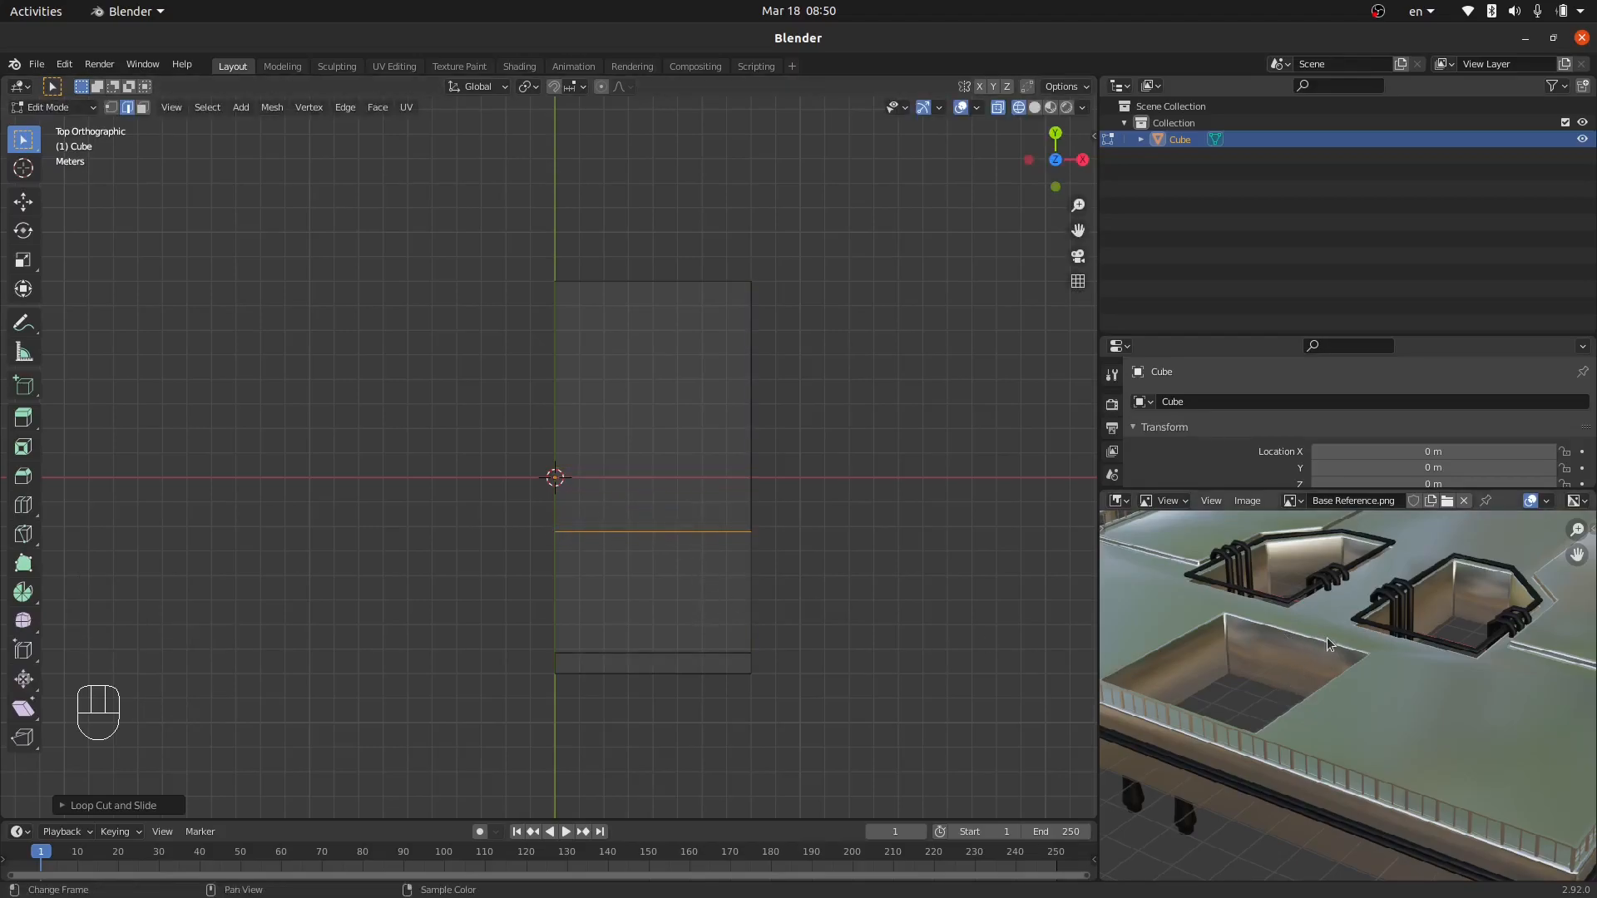
Add two more crosswise loop cuts: one just above the middle cut, the other about a fifth in from the positive-Y edge.
key("ctrl+r")
left_click(744, 456)
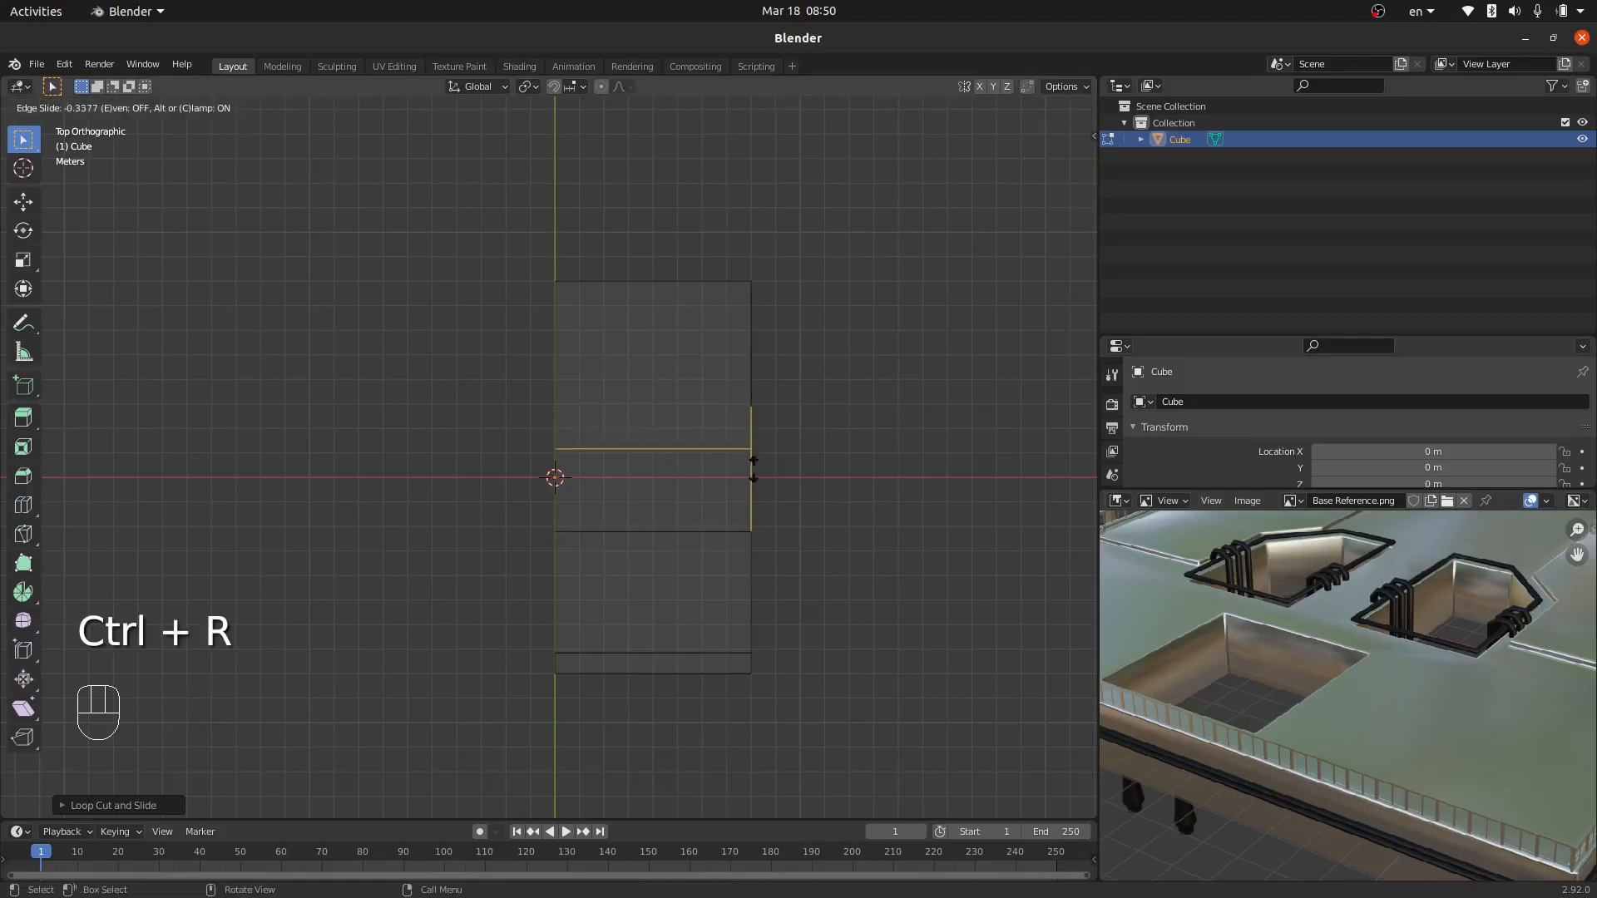
left_click(768, 529)
key("ctrl+r")
left_click(746, 419)
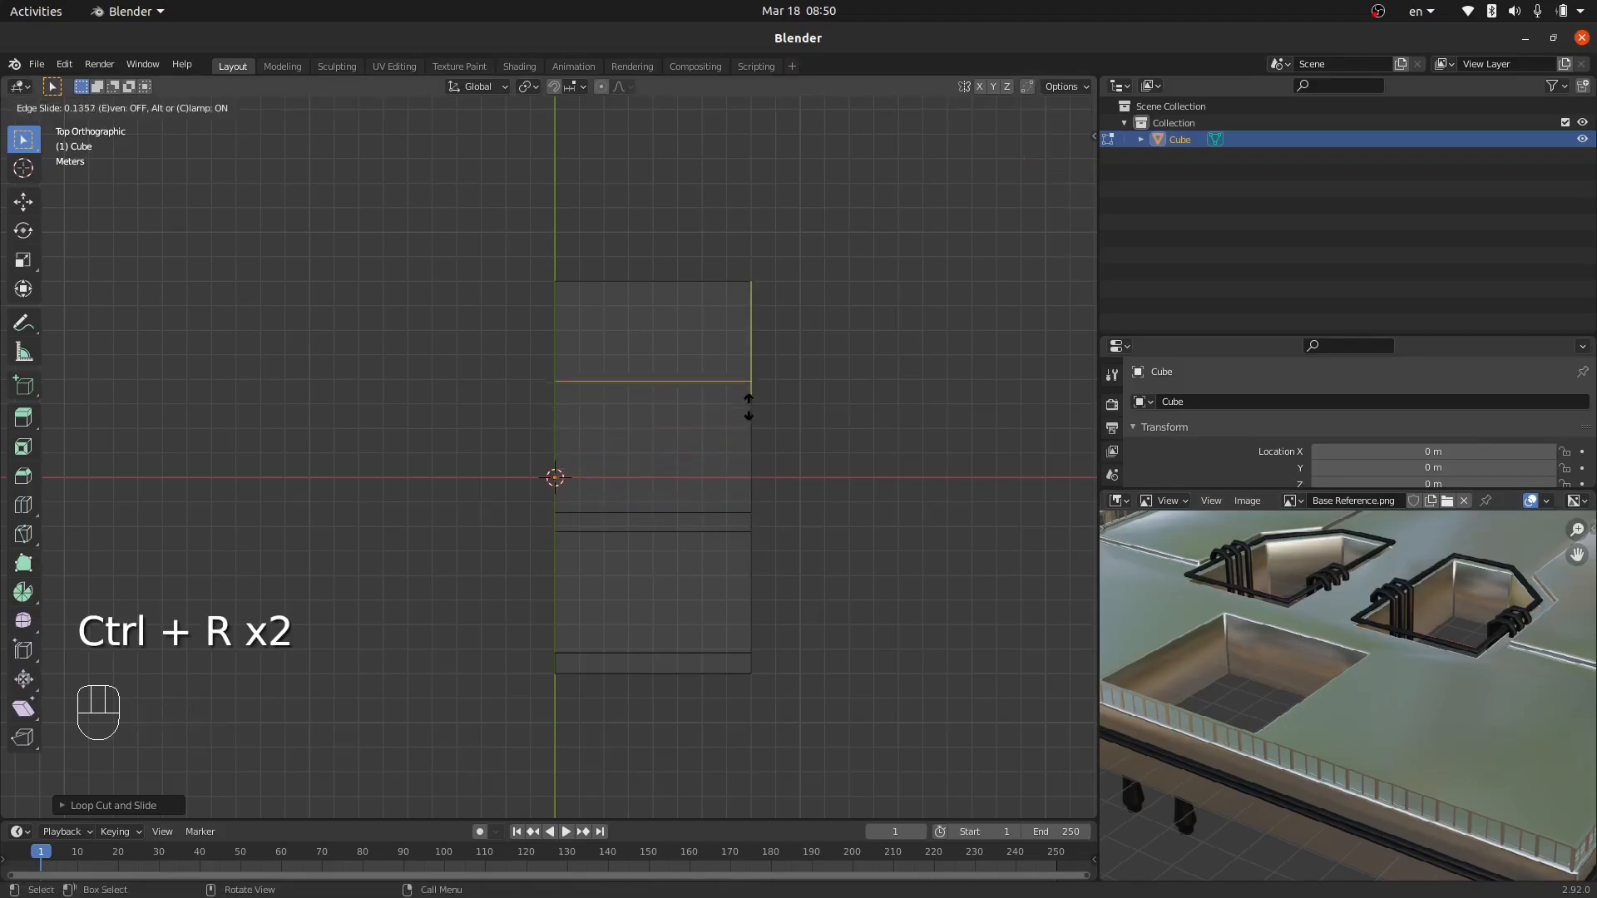
left_click(748, 385)
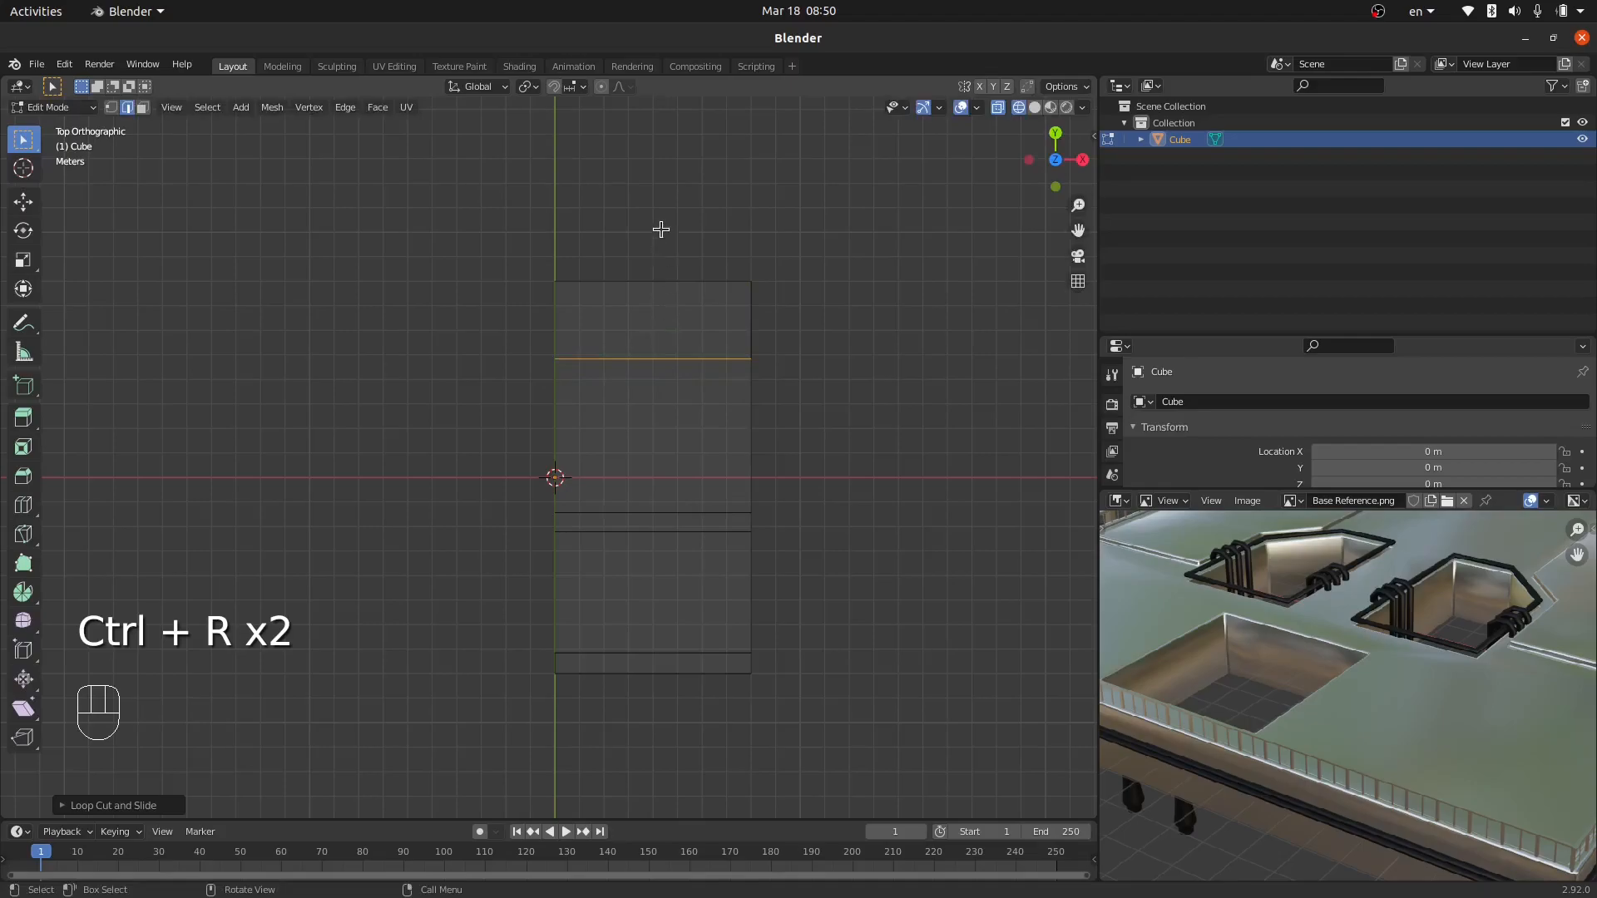
Add two lengthwise loop cuts: one about 70% across the half slab from the Y axis, the other close to that axis.
key("ctrl+r")
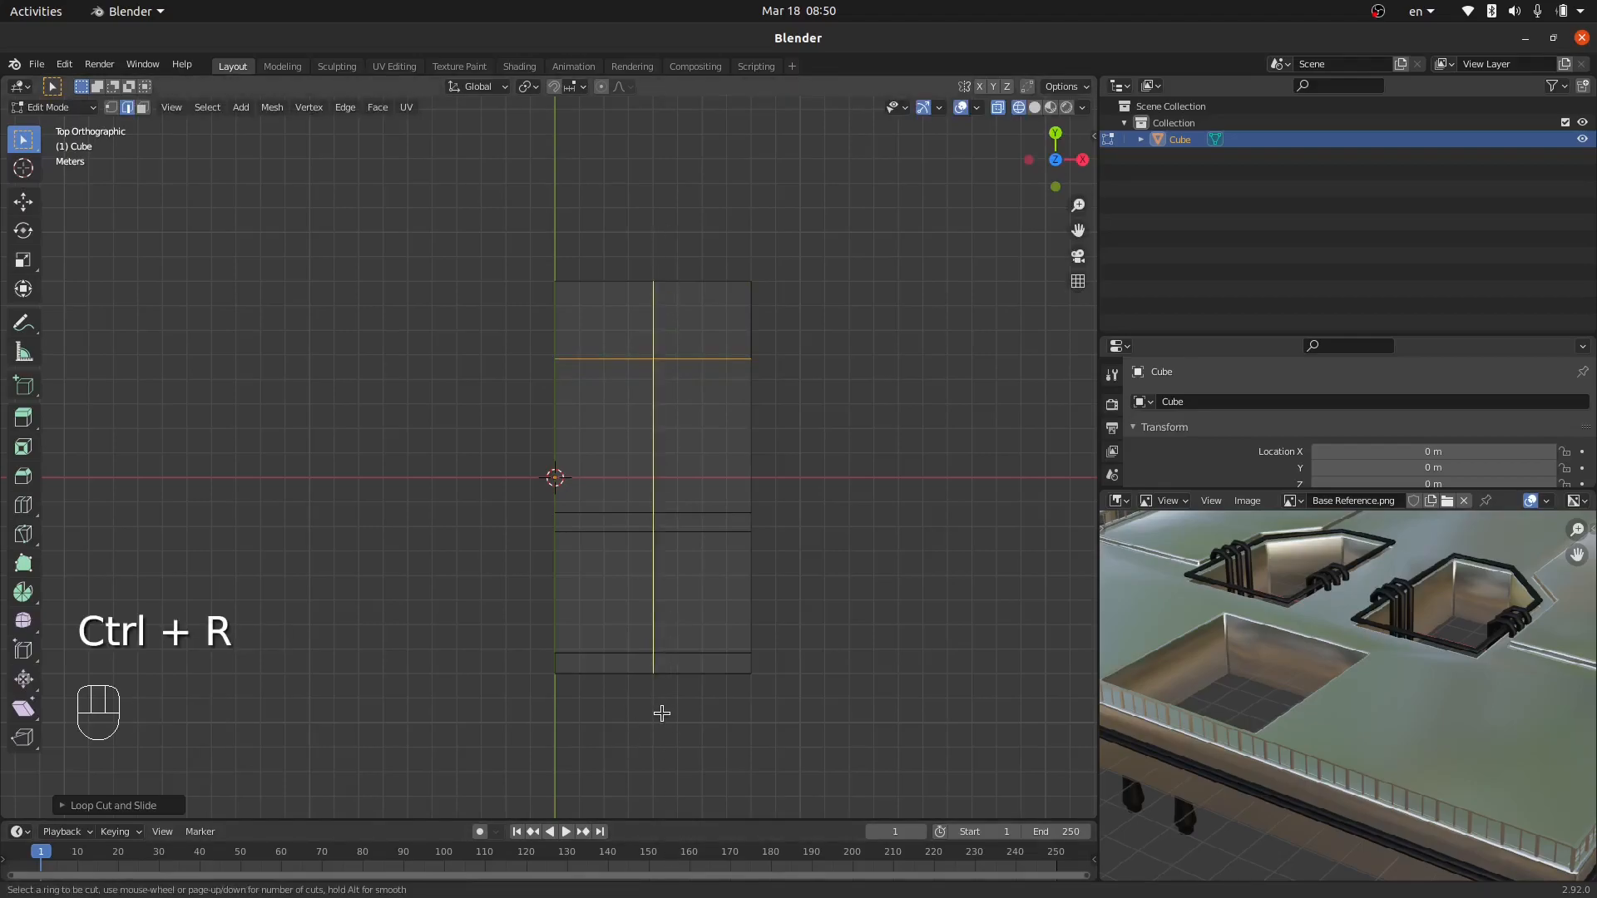
left_click(661, 713)
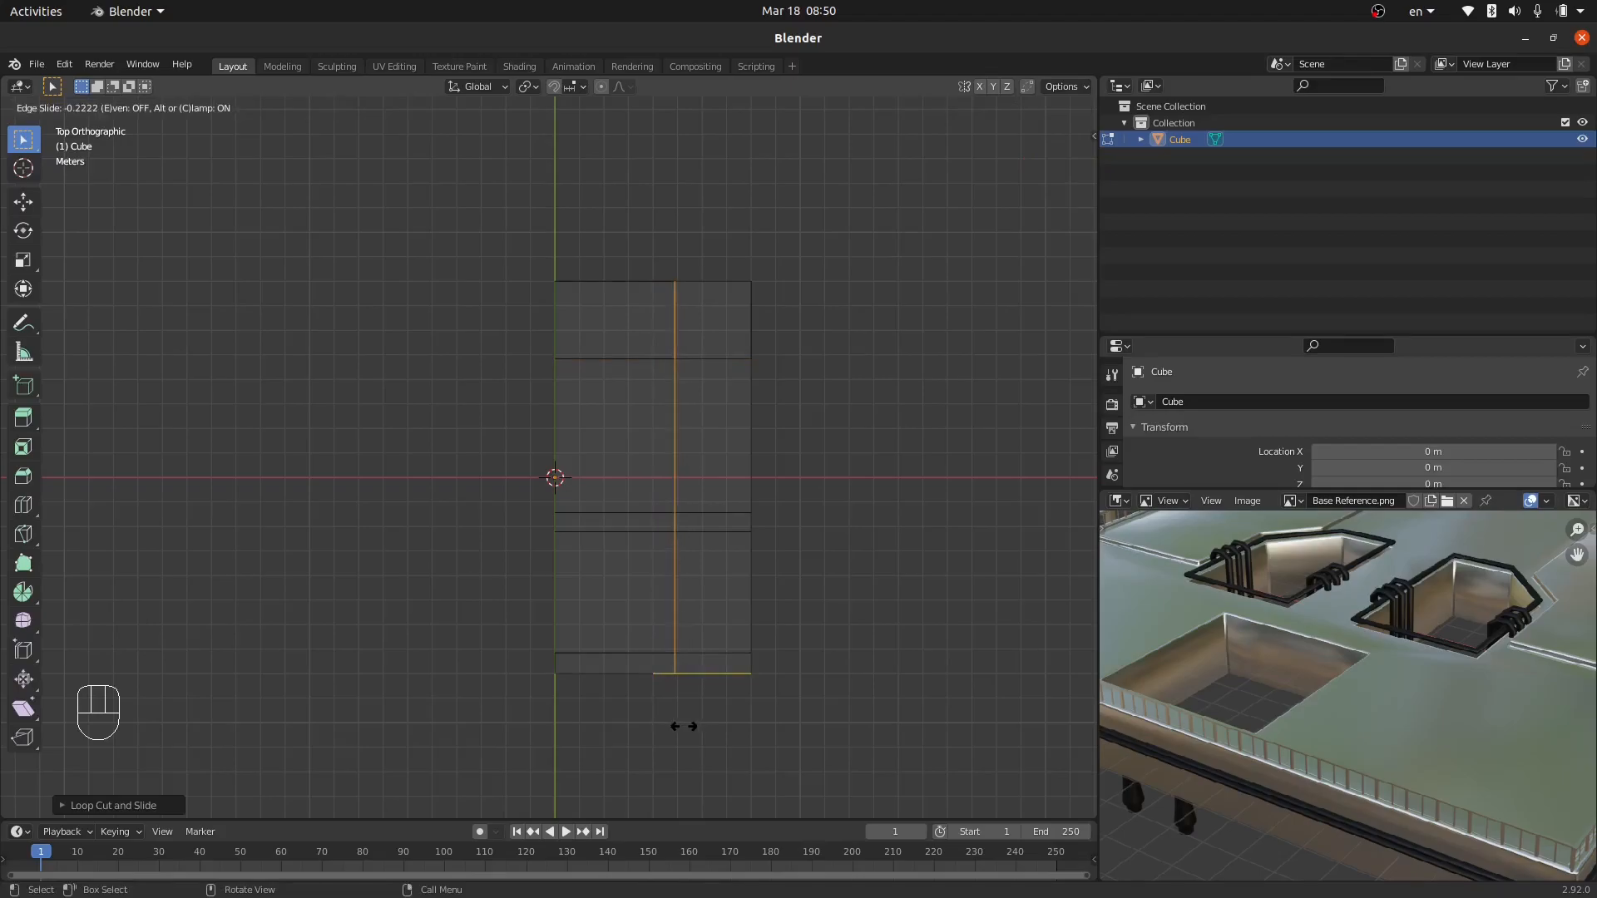
left_click(697, 726)
key("ctrl+r")
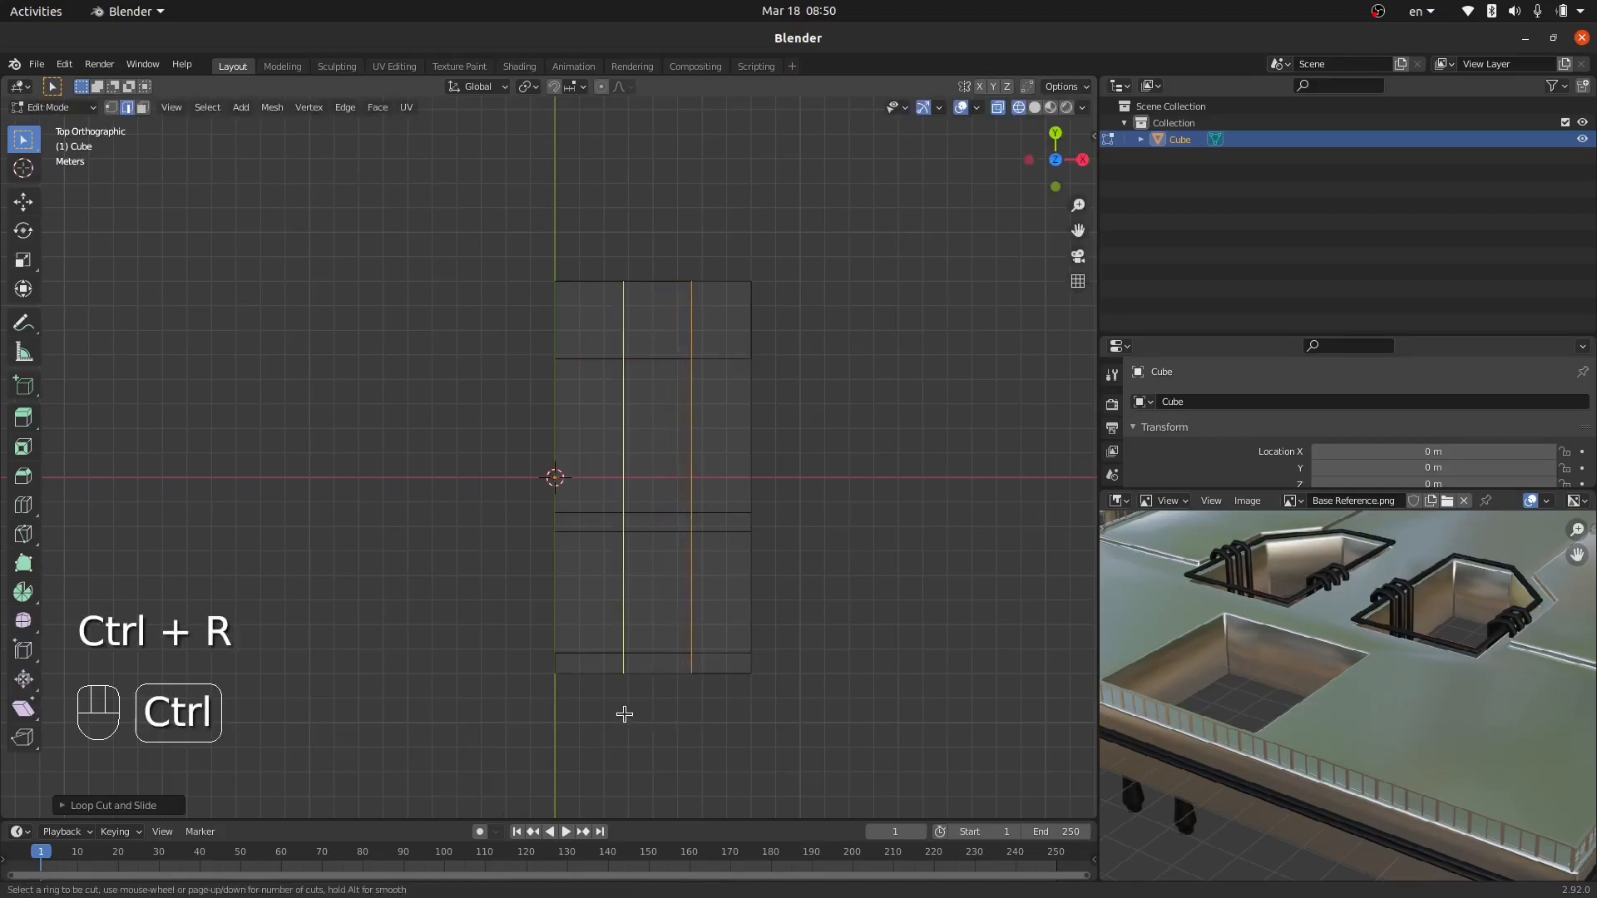
left_click(590, 714)
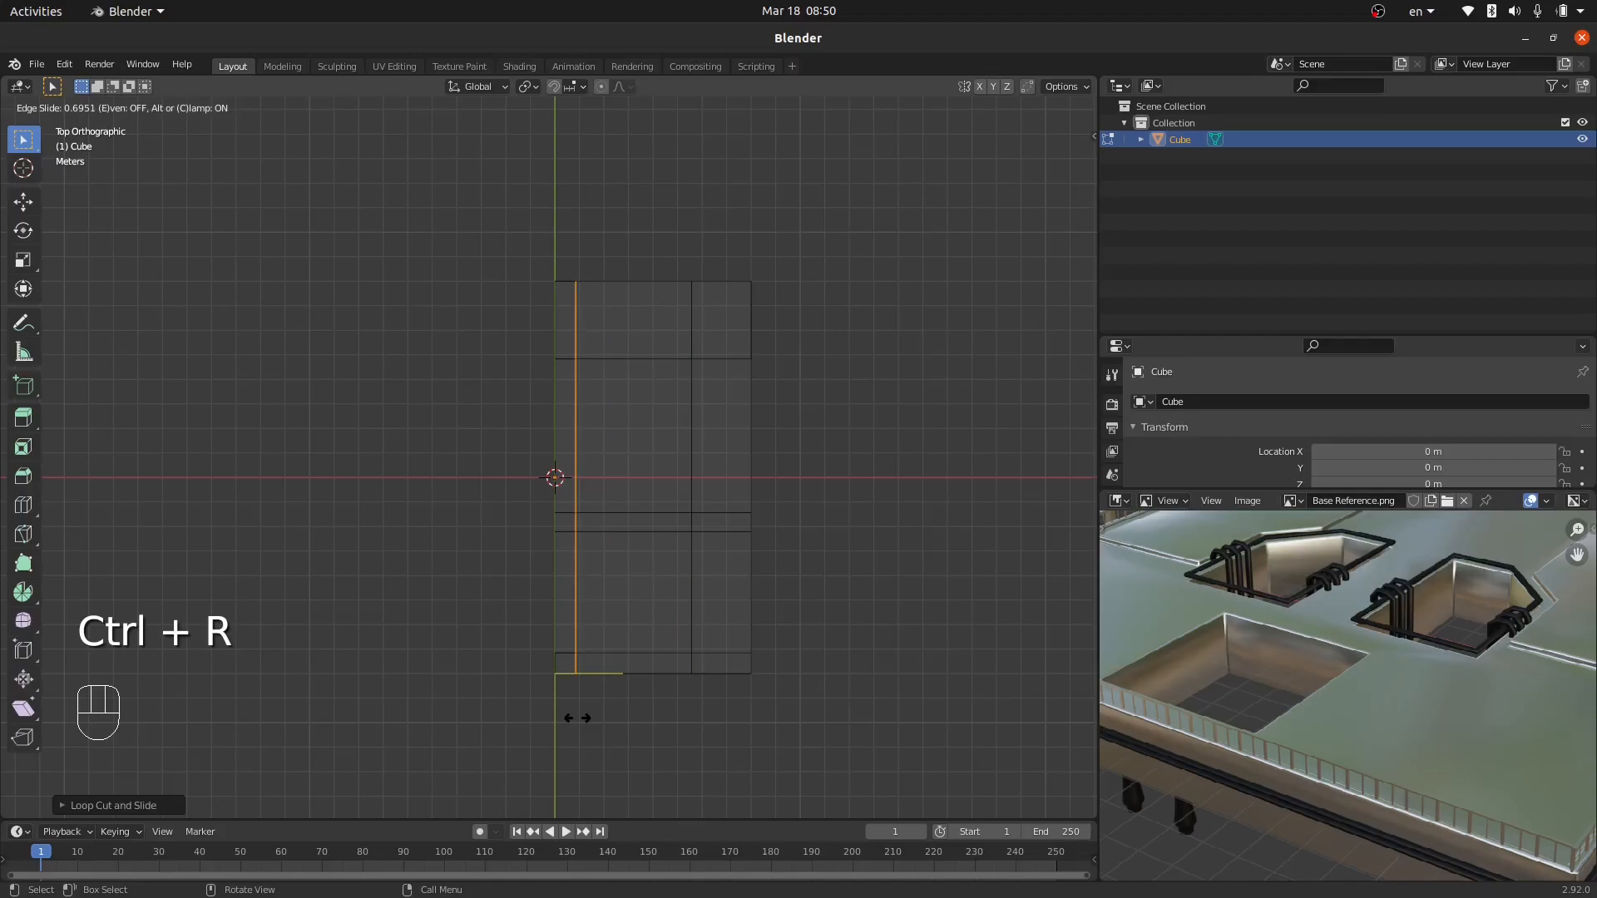
left_click(578, 717)
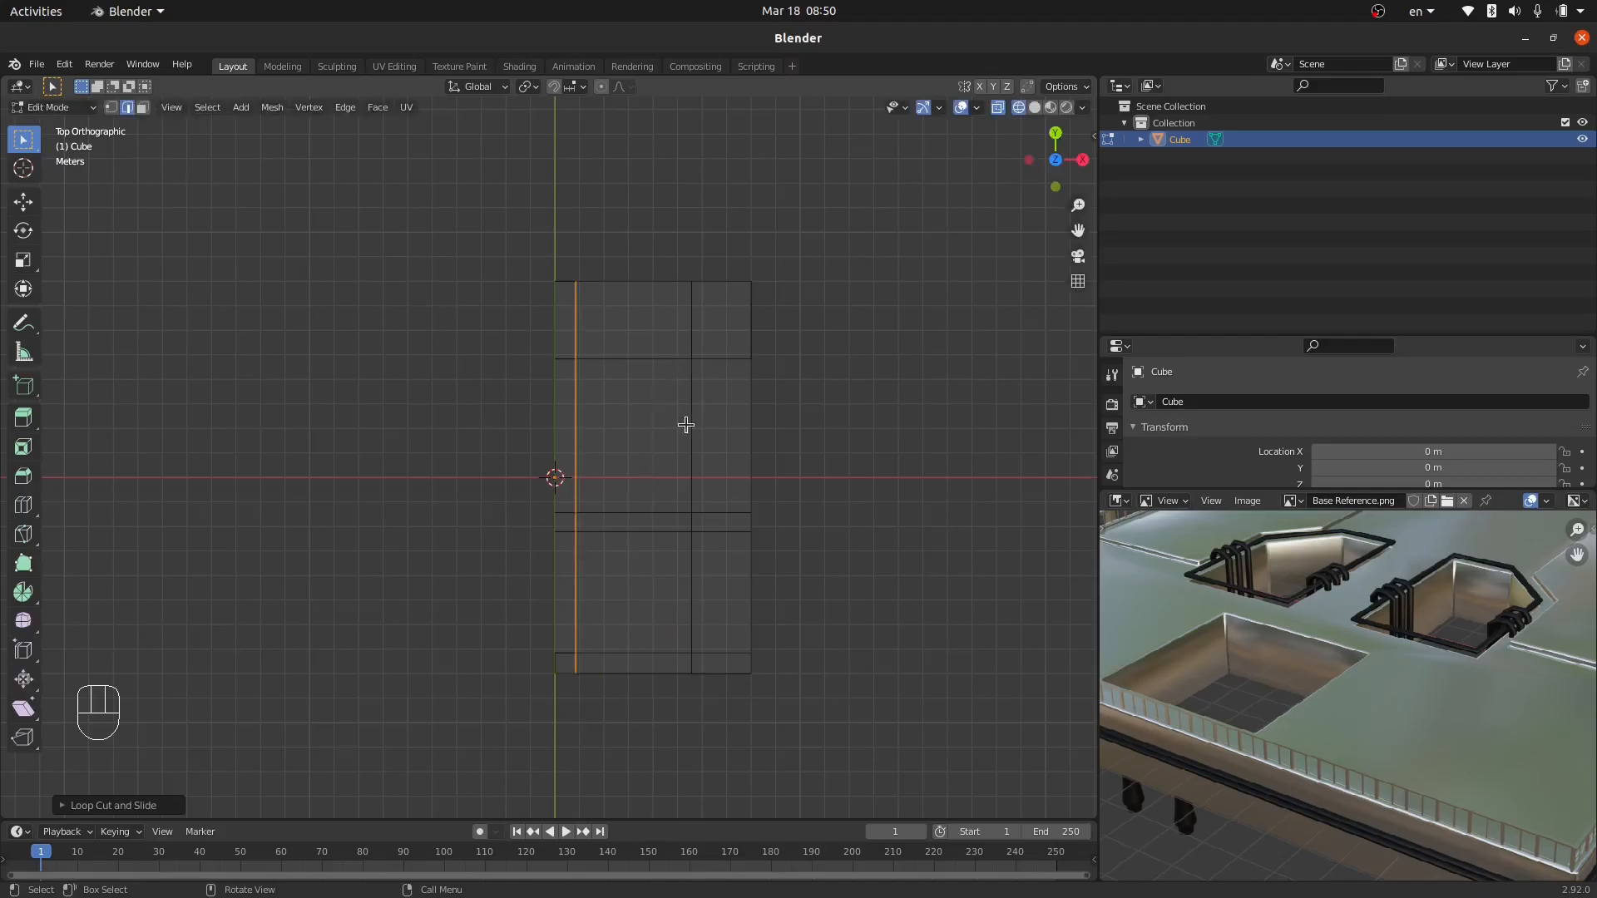
Add a crosswise loop cut roughly a quarter of the way from the upper cut toward the pair of middle cuts.
scroll(576, 428, "up", 3)
key("ctrl+r")
left_click(571, 510)
left_click(571, 447)
Move the outer lengthwise cut's vertices at the positive-Y edge and upper cut toward negative X, angling the opening's corner, and restore solid shading.
left_click(111, 107)
key("z")
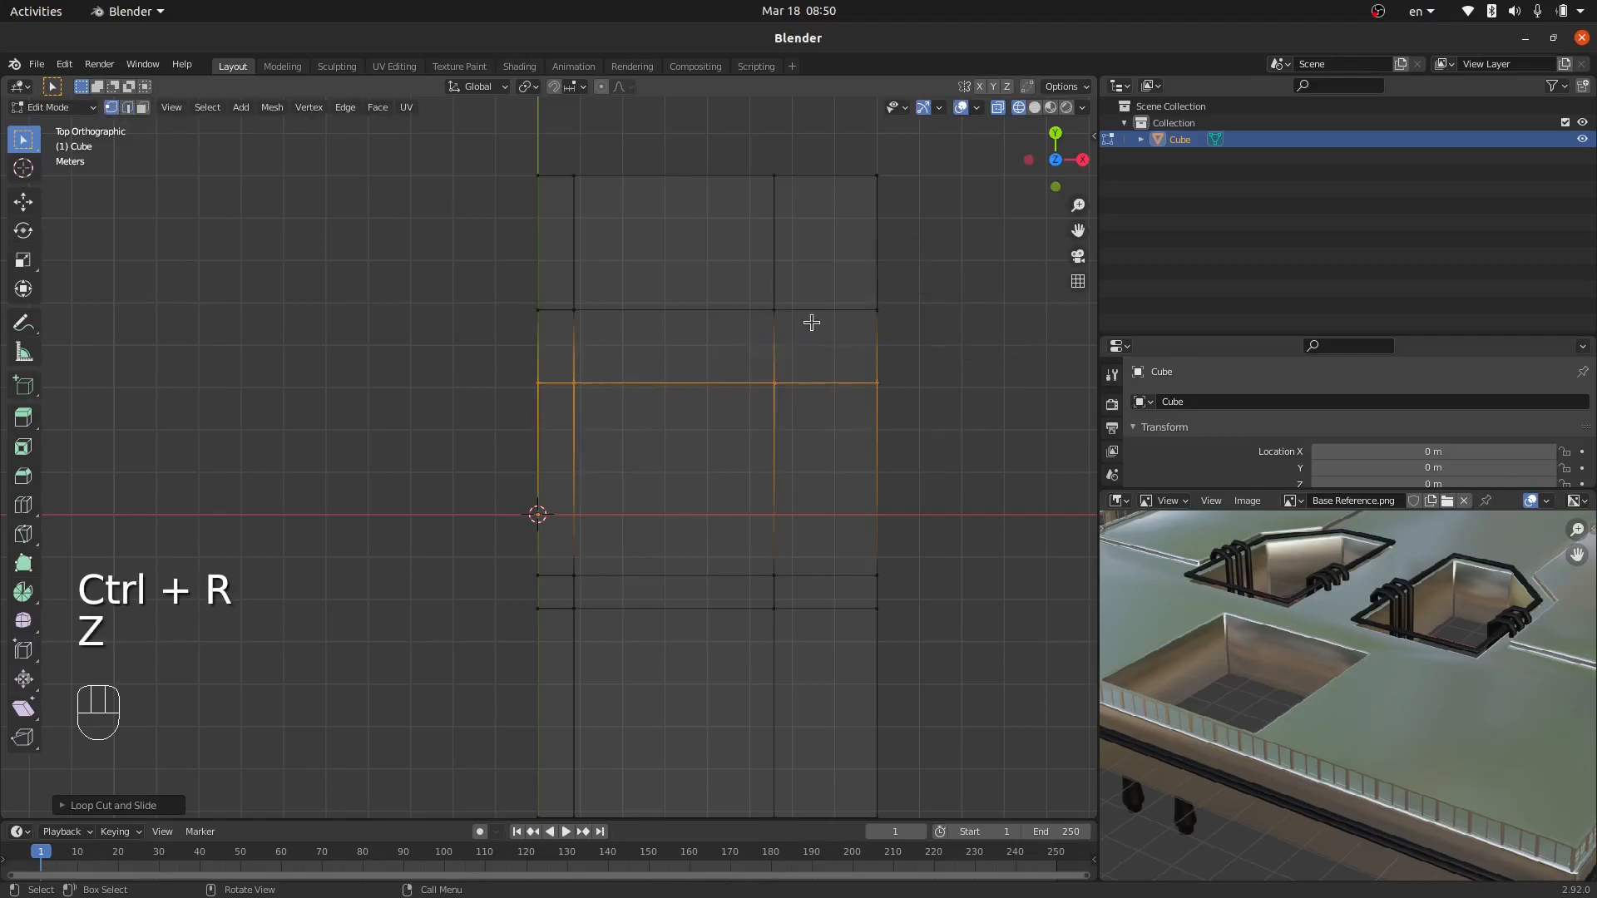
left_click_drag(736, 278, 796, 332)
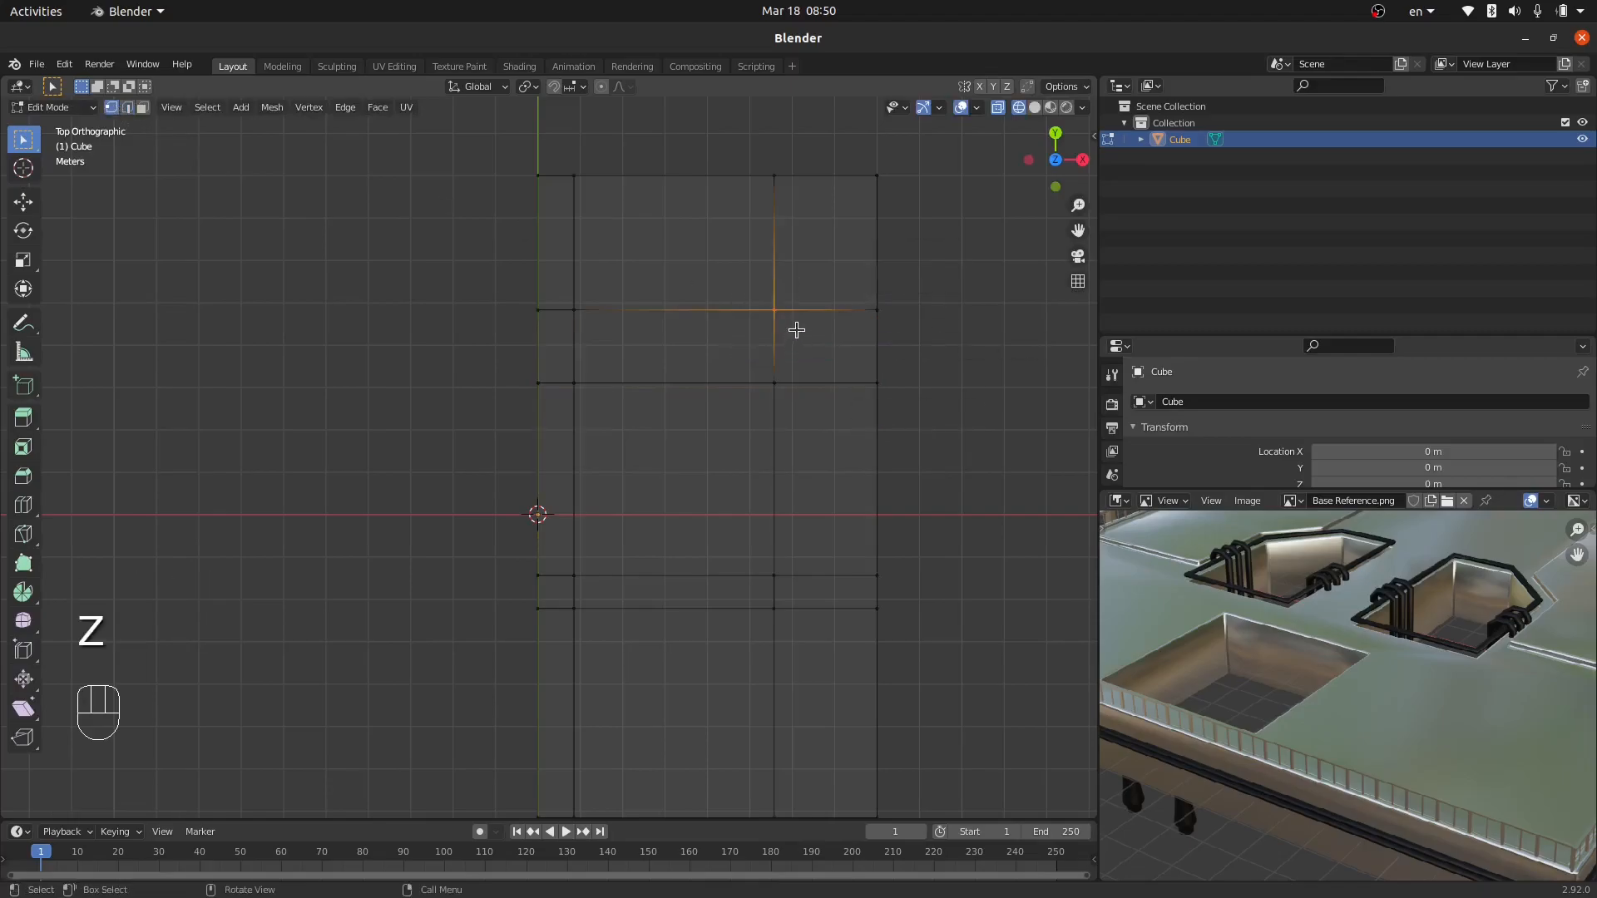
left_click(25, 203)
left_click_drag(741, 163, 821, 341)
left_click_drag(824, 245, 777, 250)
key("z")
left_click(867, 277)
scroll(621, 418, "down", 3)
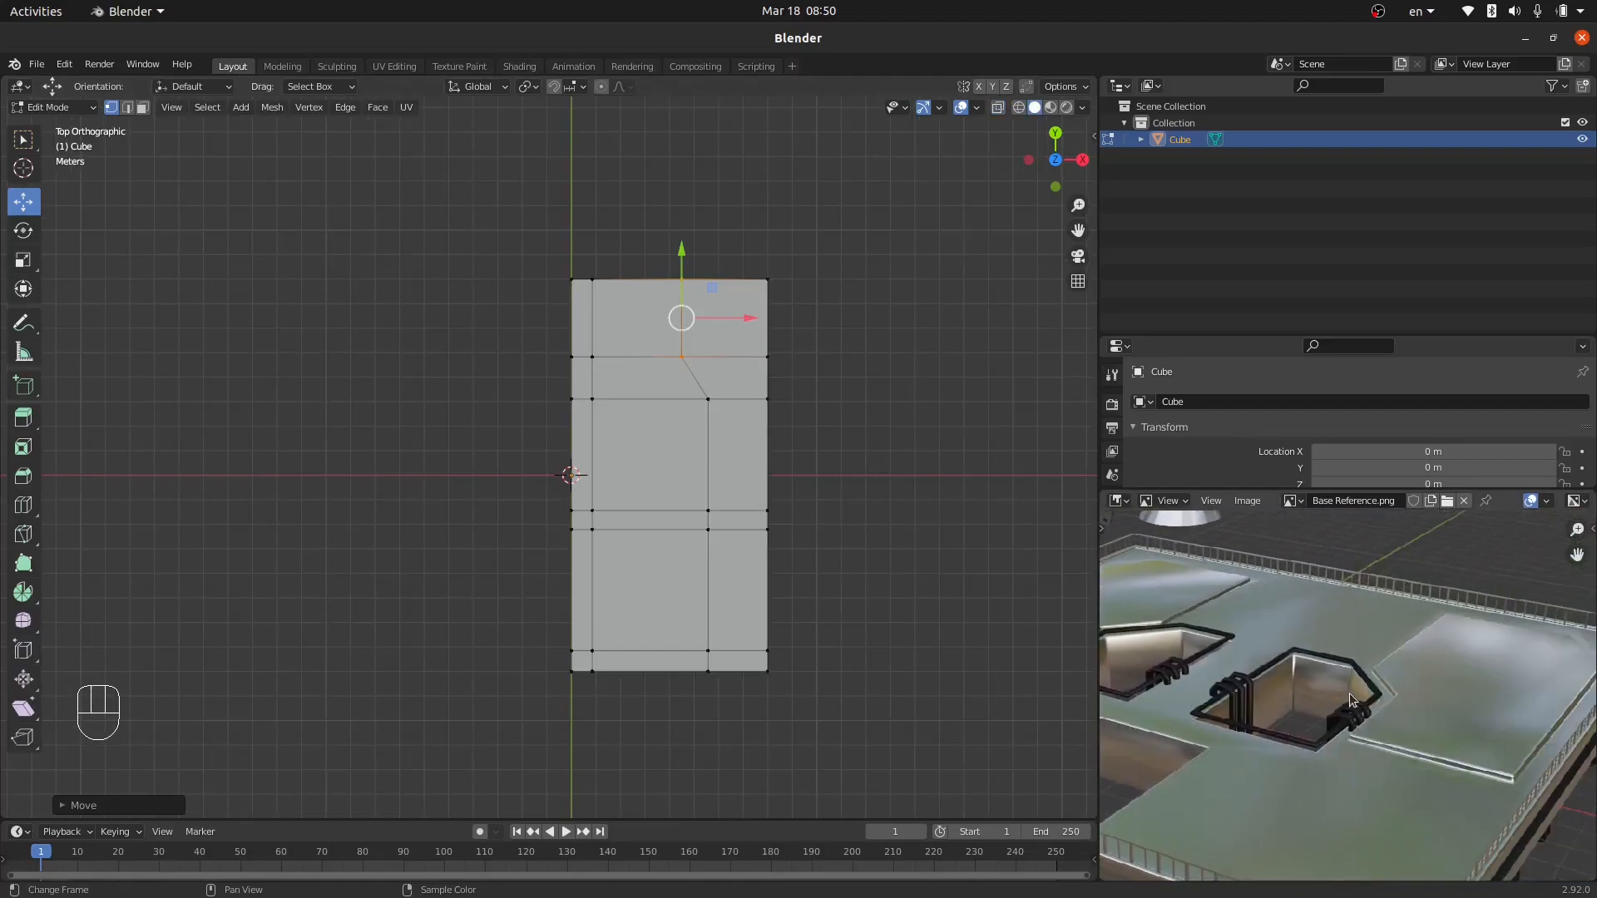
Delete the three large top faces of the half slab that form the angled-corner opening and the rectangular opening.
middle_click_drag(856, 541, 660, 444)
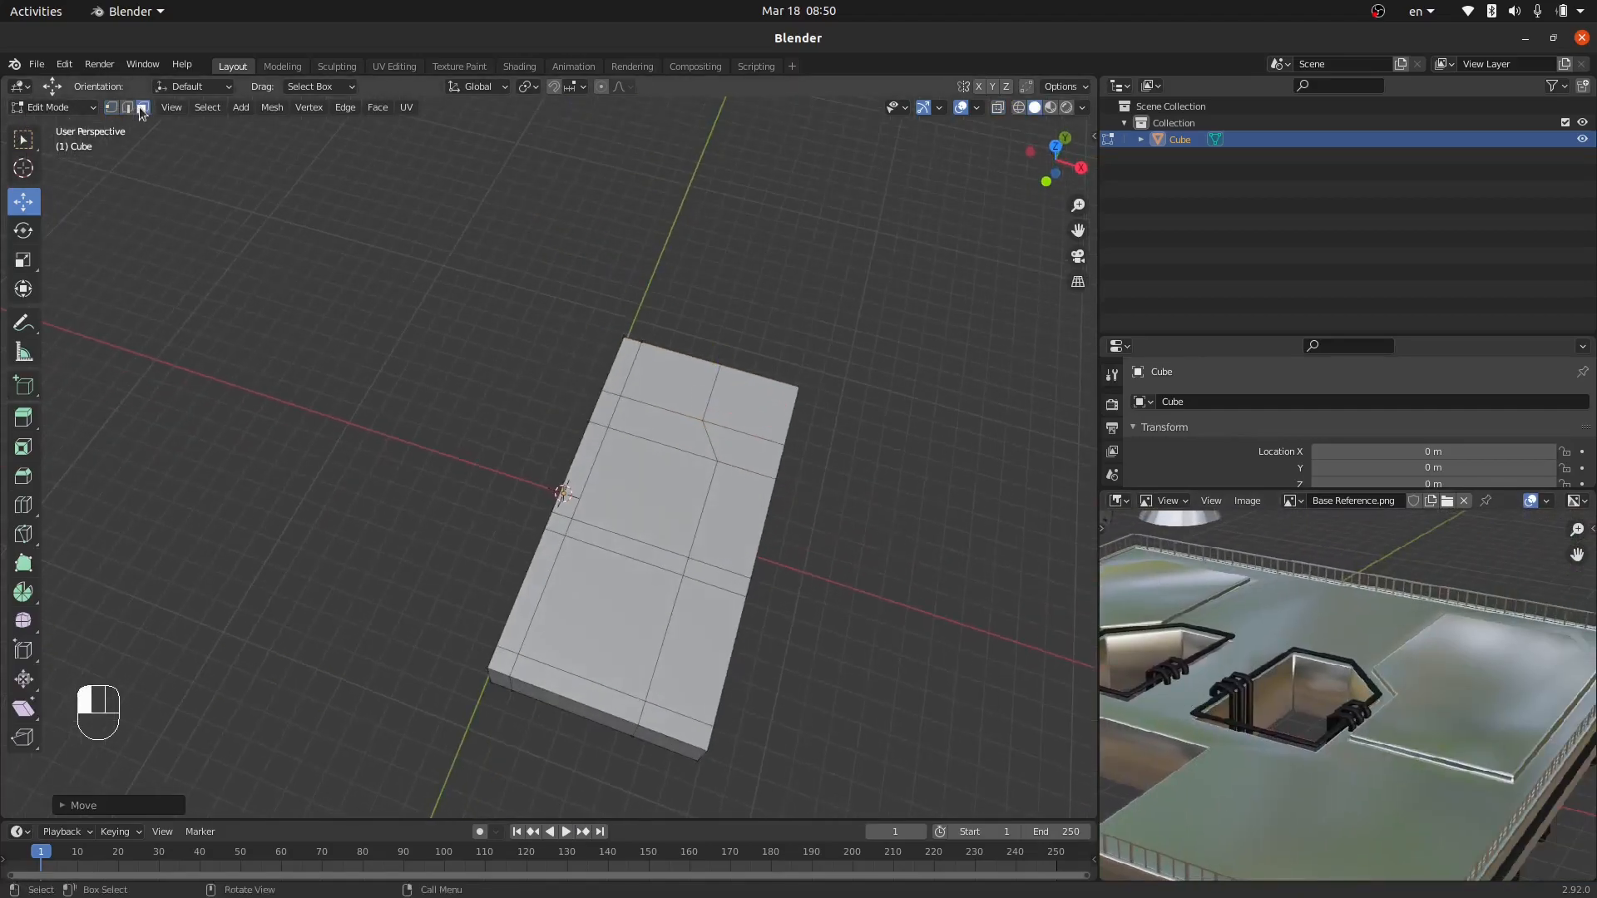
left_click(668, 411)
left_click(666, 479, "shift")
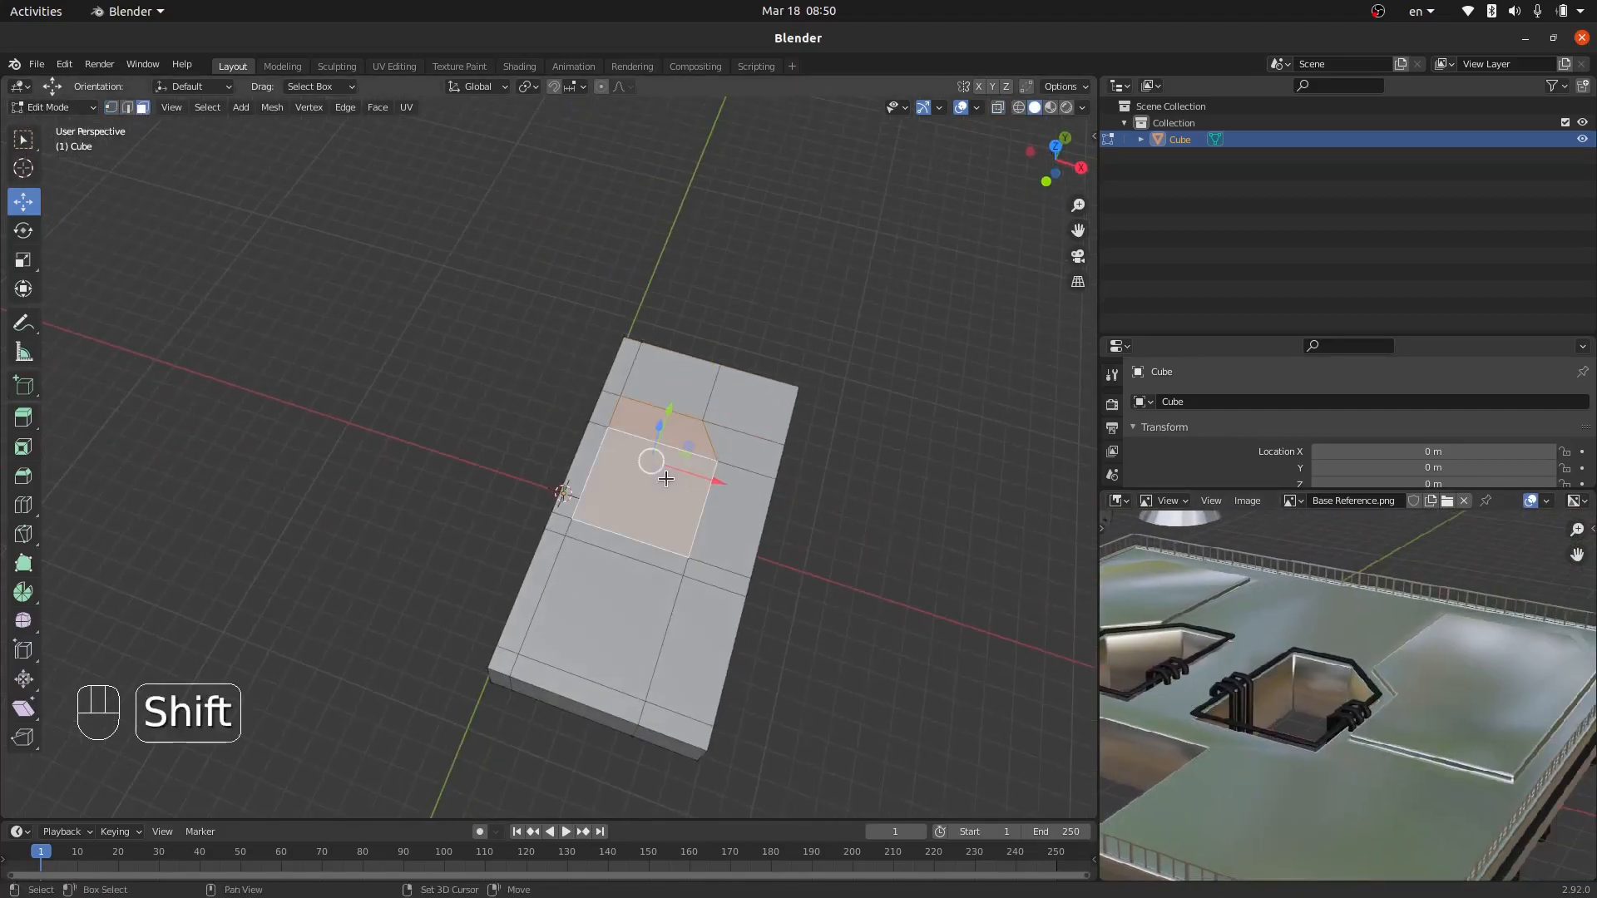
left_click(613, 602, "shift")
key("x")
left_click(937, 417)
mouse_move(621, 521)
middle_mouse_down()
mouse_move(635, 418)
mouse_move(581, 453)
mouse_move(576, 439)
mouse_move(615, 537)
middle_mouse_up()
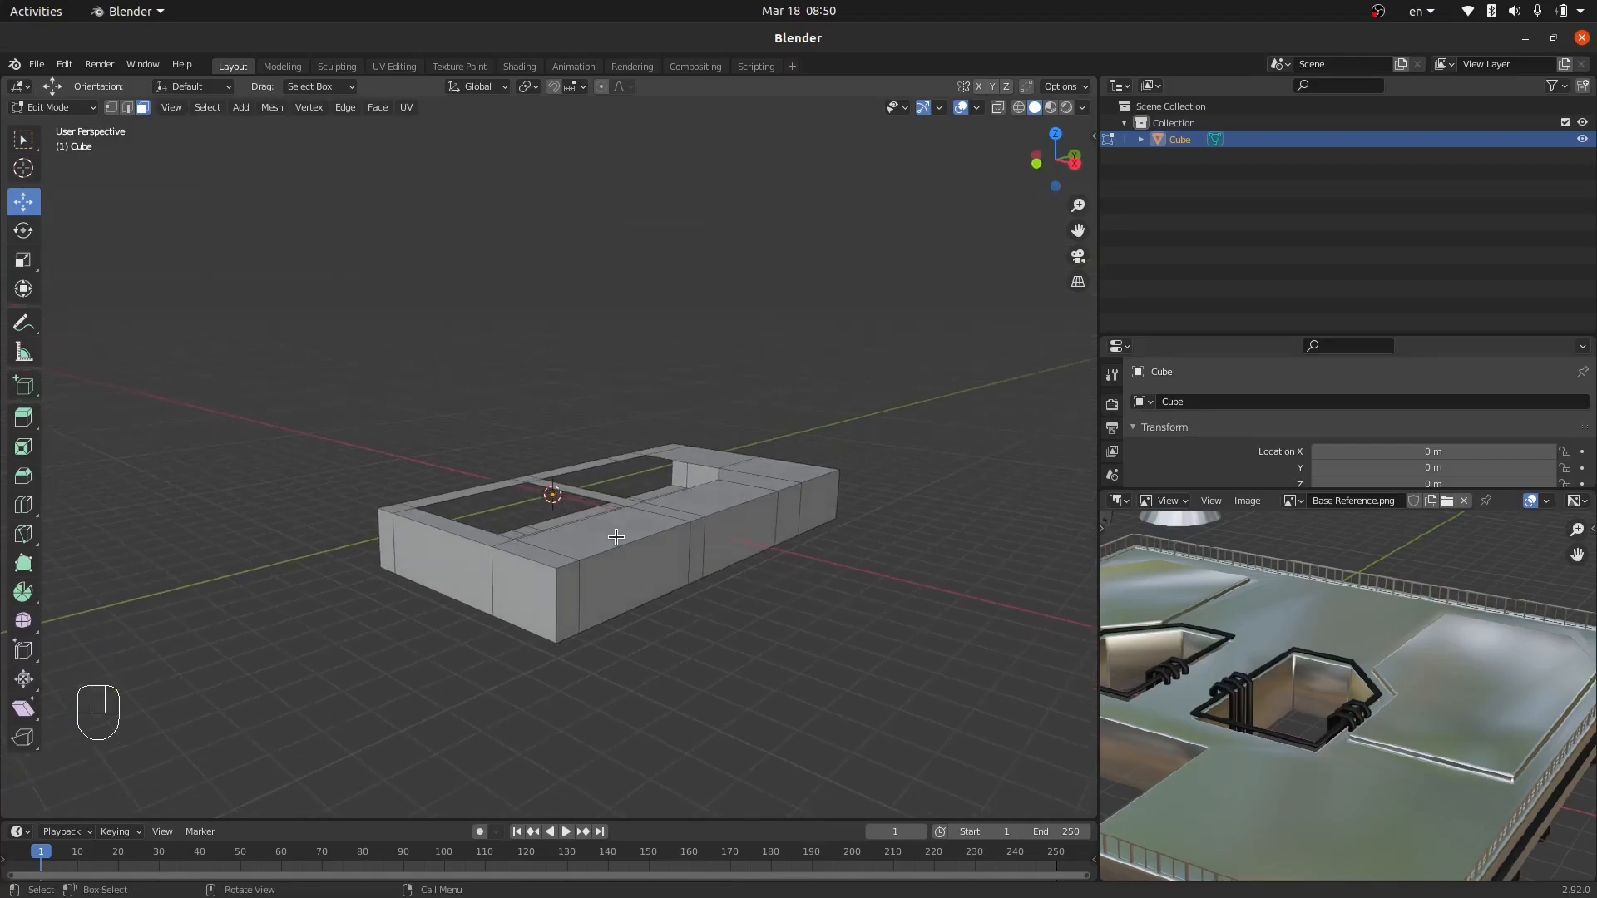
Delete the loop of side wall faces and the linked bottom faces, keeping only the half slab's top surface.
left_click(590, 577, "alt")
key("x")
left_click(806, 426)
key("l")
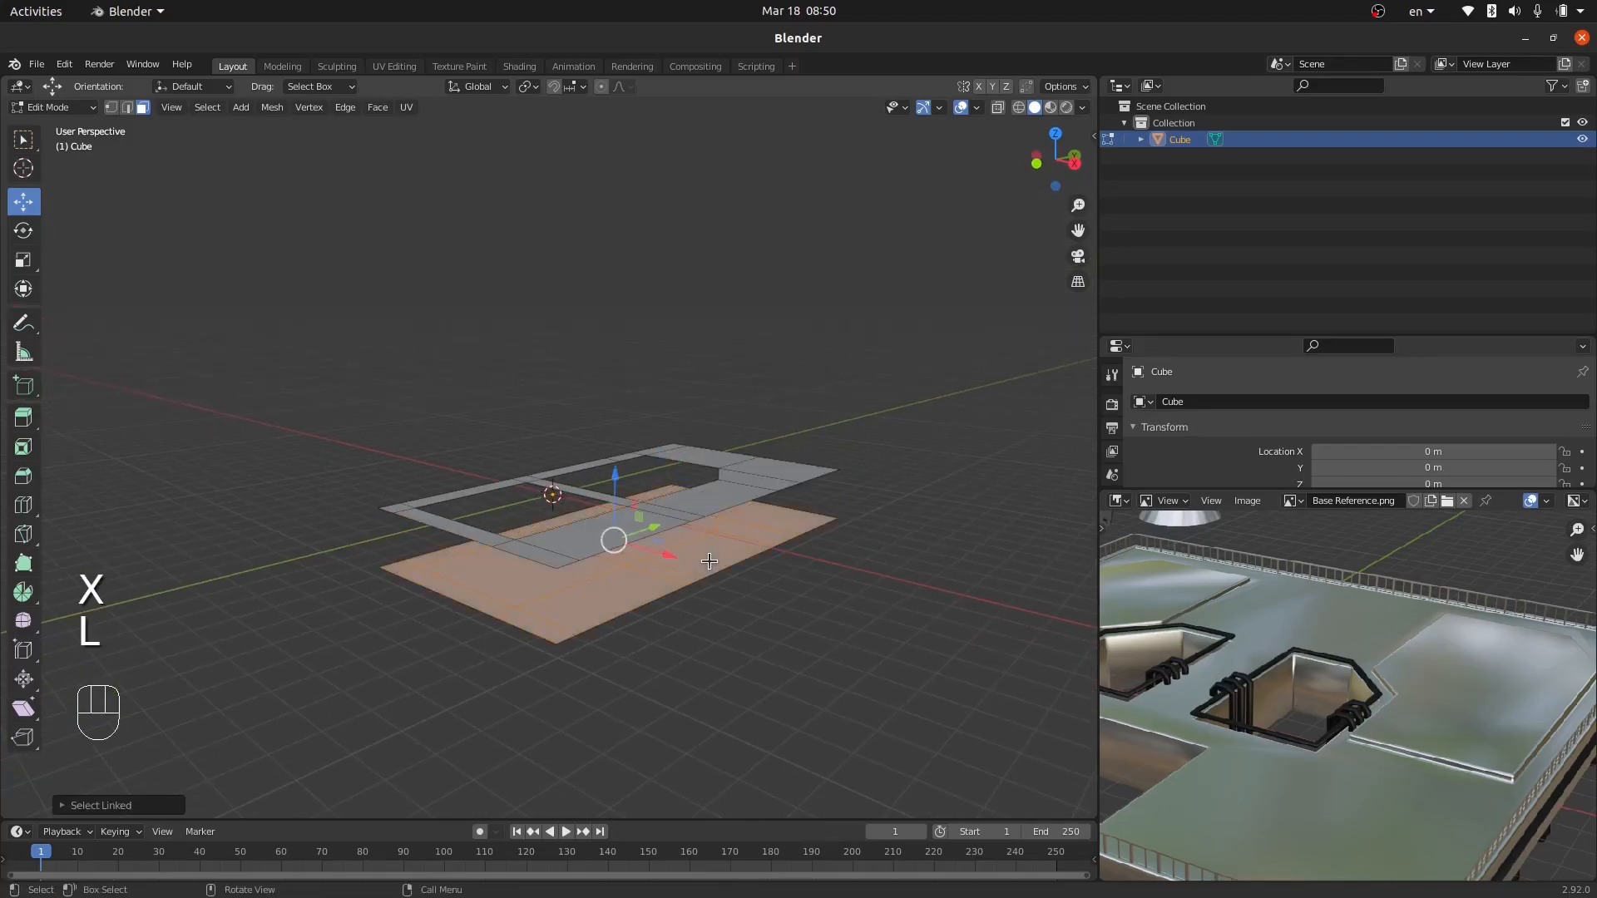
key("x")
left_click(711, 560)
middle_click_drag(710, 561, 730, 577)
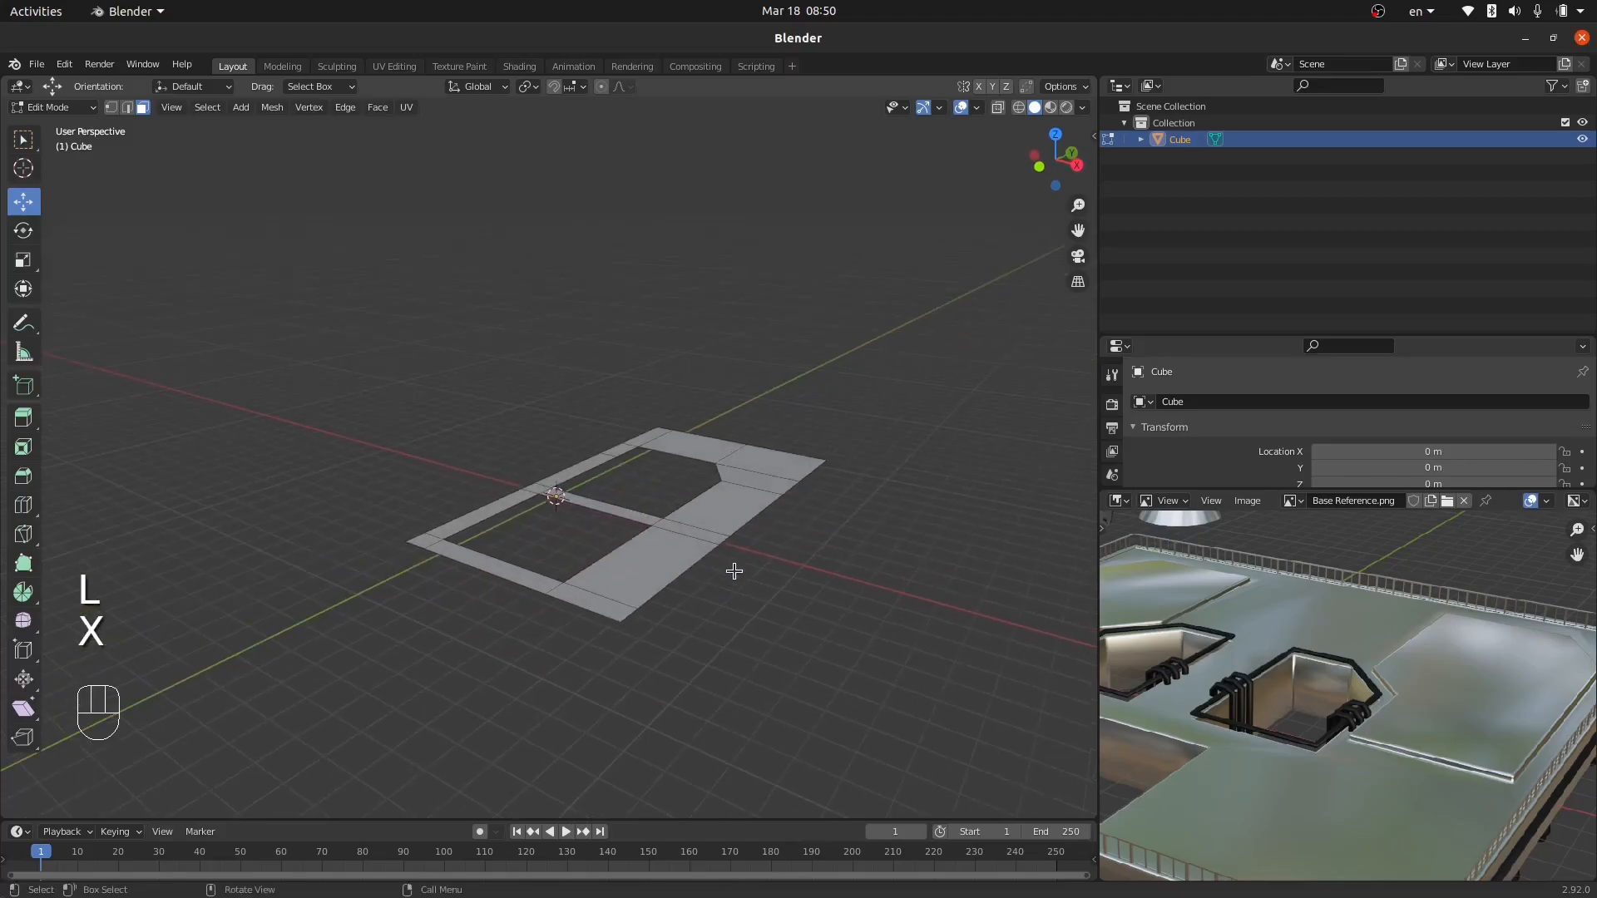
Move the outer edge of the rectangular opening toward negative X to narrow the opening.
middle_click_drag(682, 505, 737, 572)
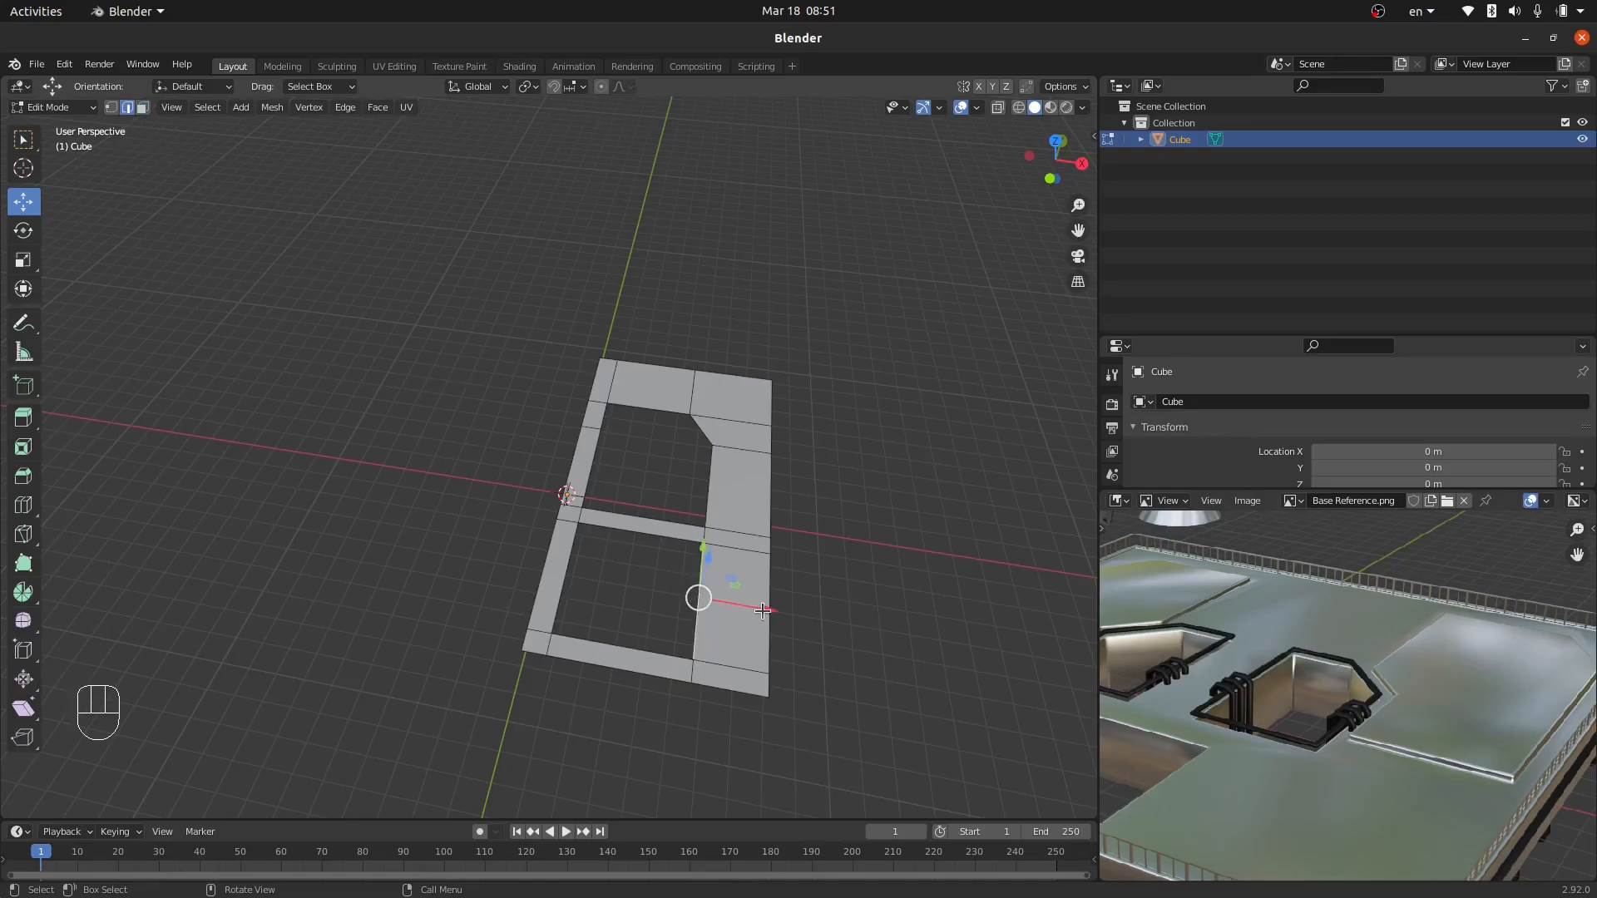
left_click_drag(760, 611, 695, 606)
middle_click_drag(697, 607, 721, 634)
scroll(1293, 746, "down", 3)
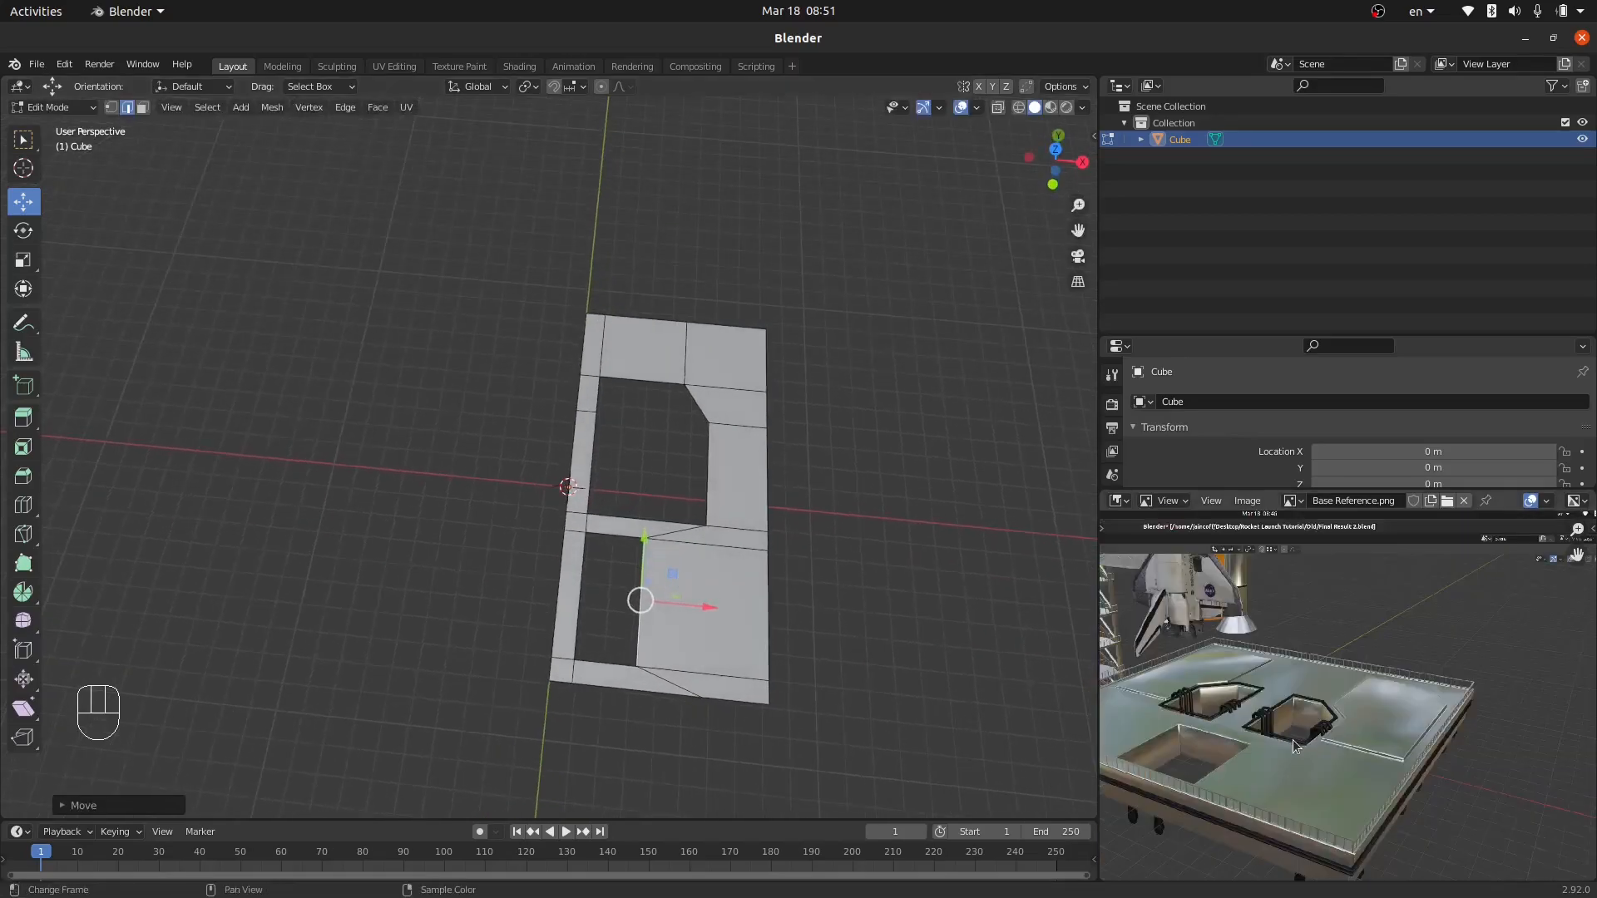
scroll(1294, 746, "up", 1)
Delete the narrow strip face between the rectangular opening and the Y axis.
left_click(140, 108)
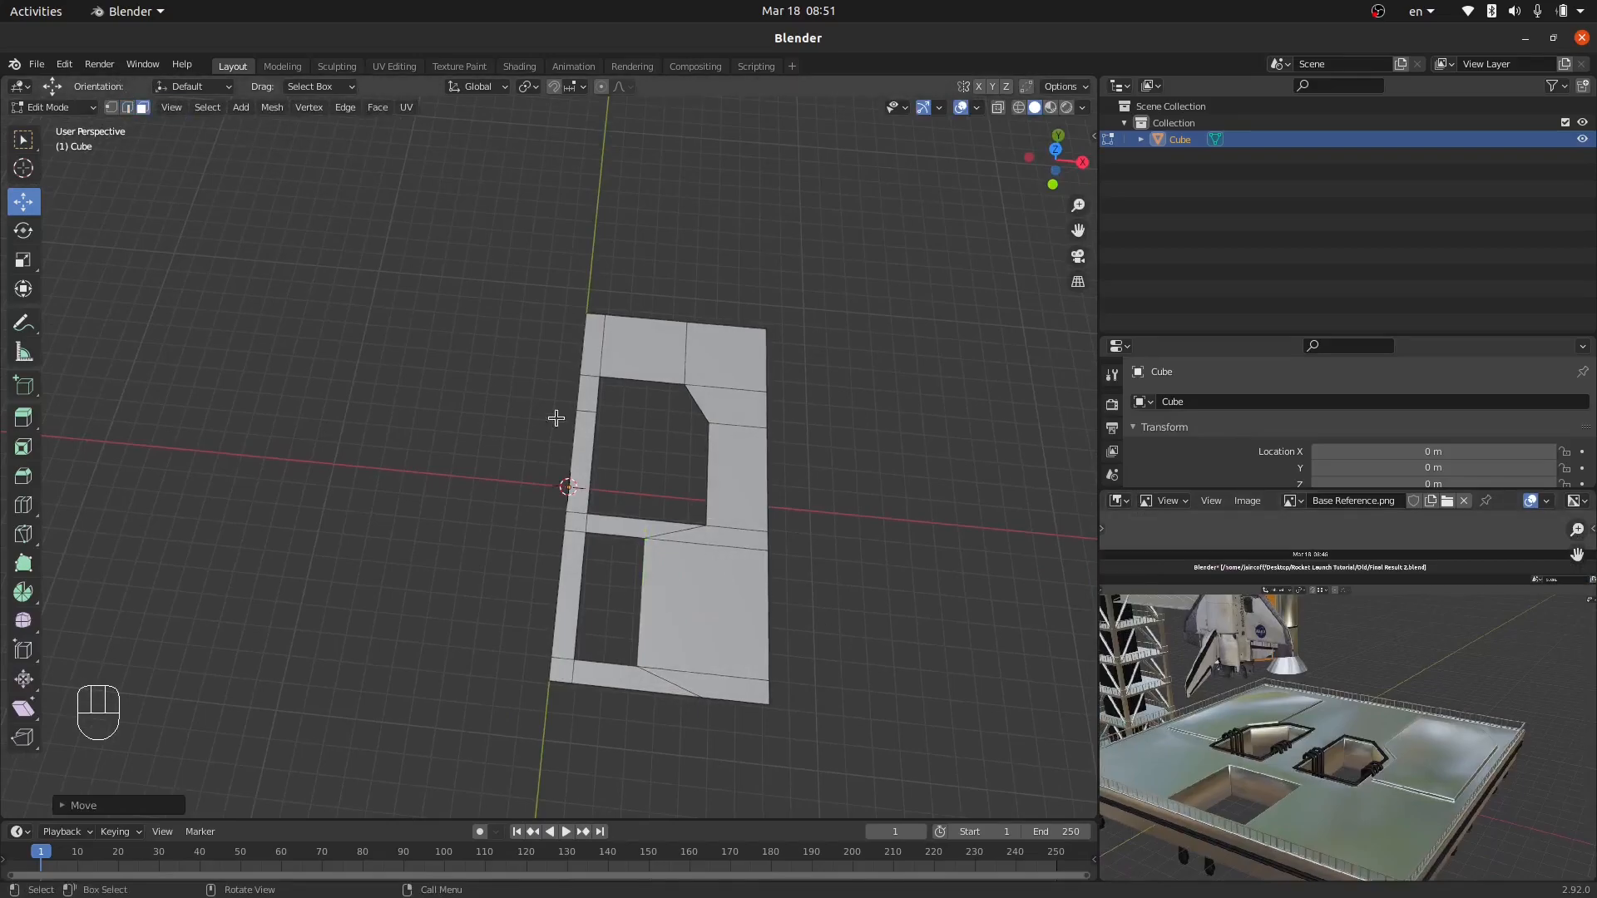
left_click(558, 590)
key("x")
left_click(824, 496)
middle_click_drag(805, 538, 709, 519)
In Object Mode, add a Mirror modifier on the X axis to complete the half slab, without bisecting.
key("Tab")
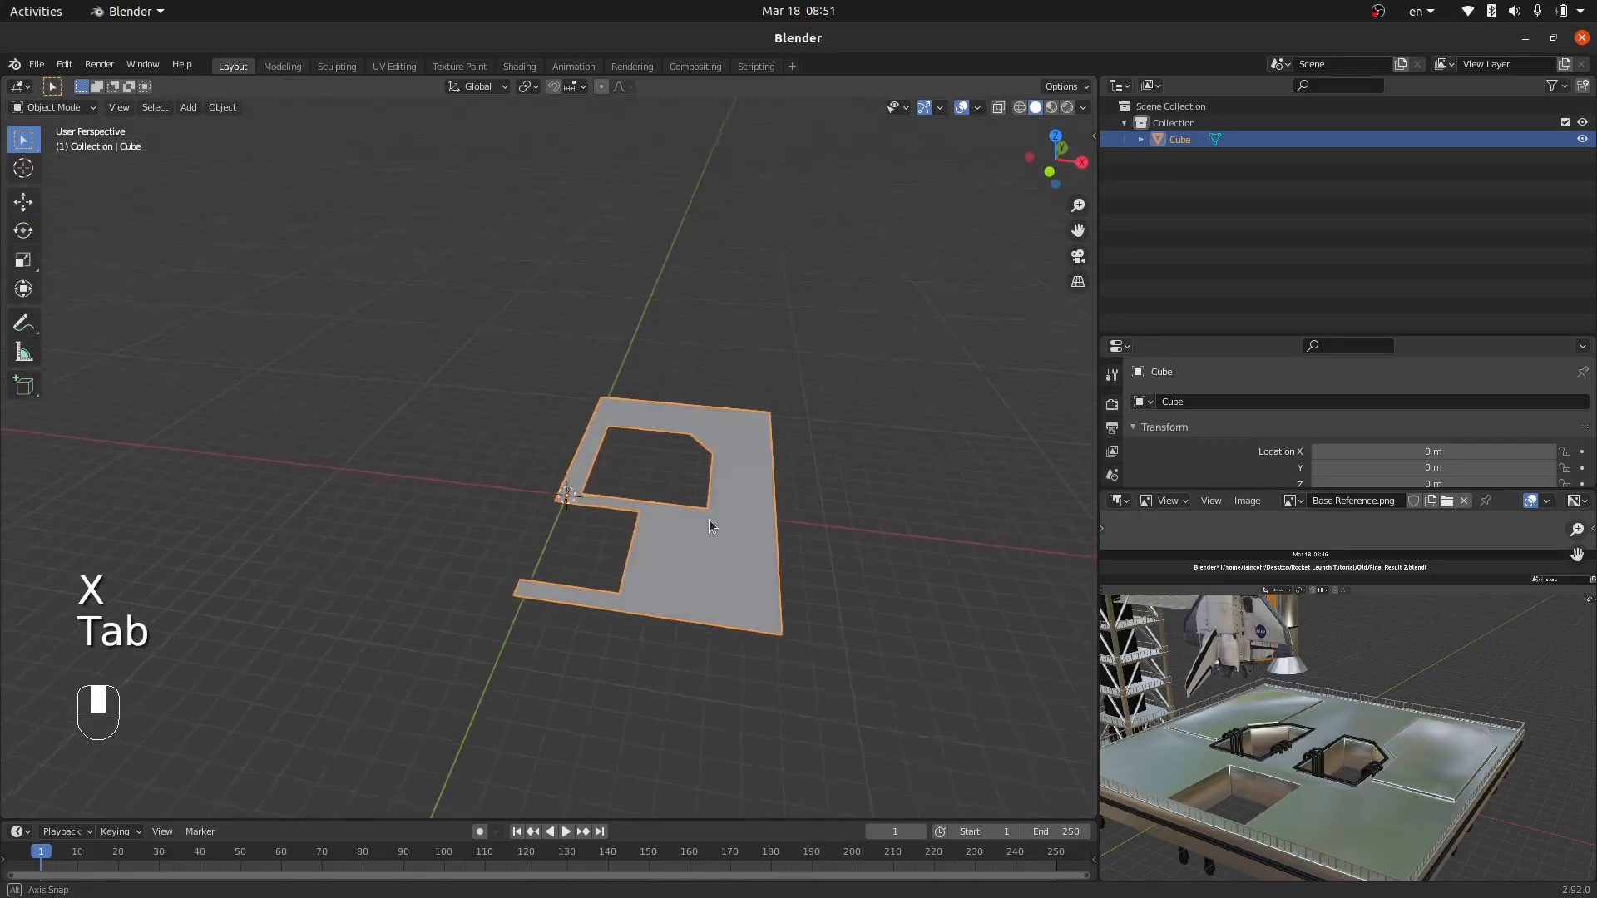
left_click_drag(1259, 335, 1258, 252)
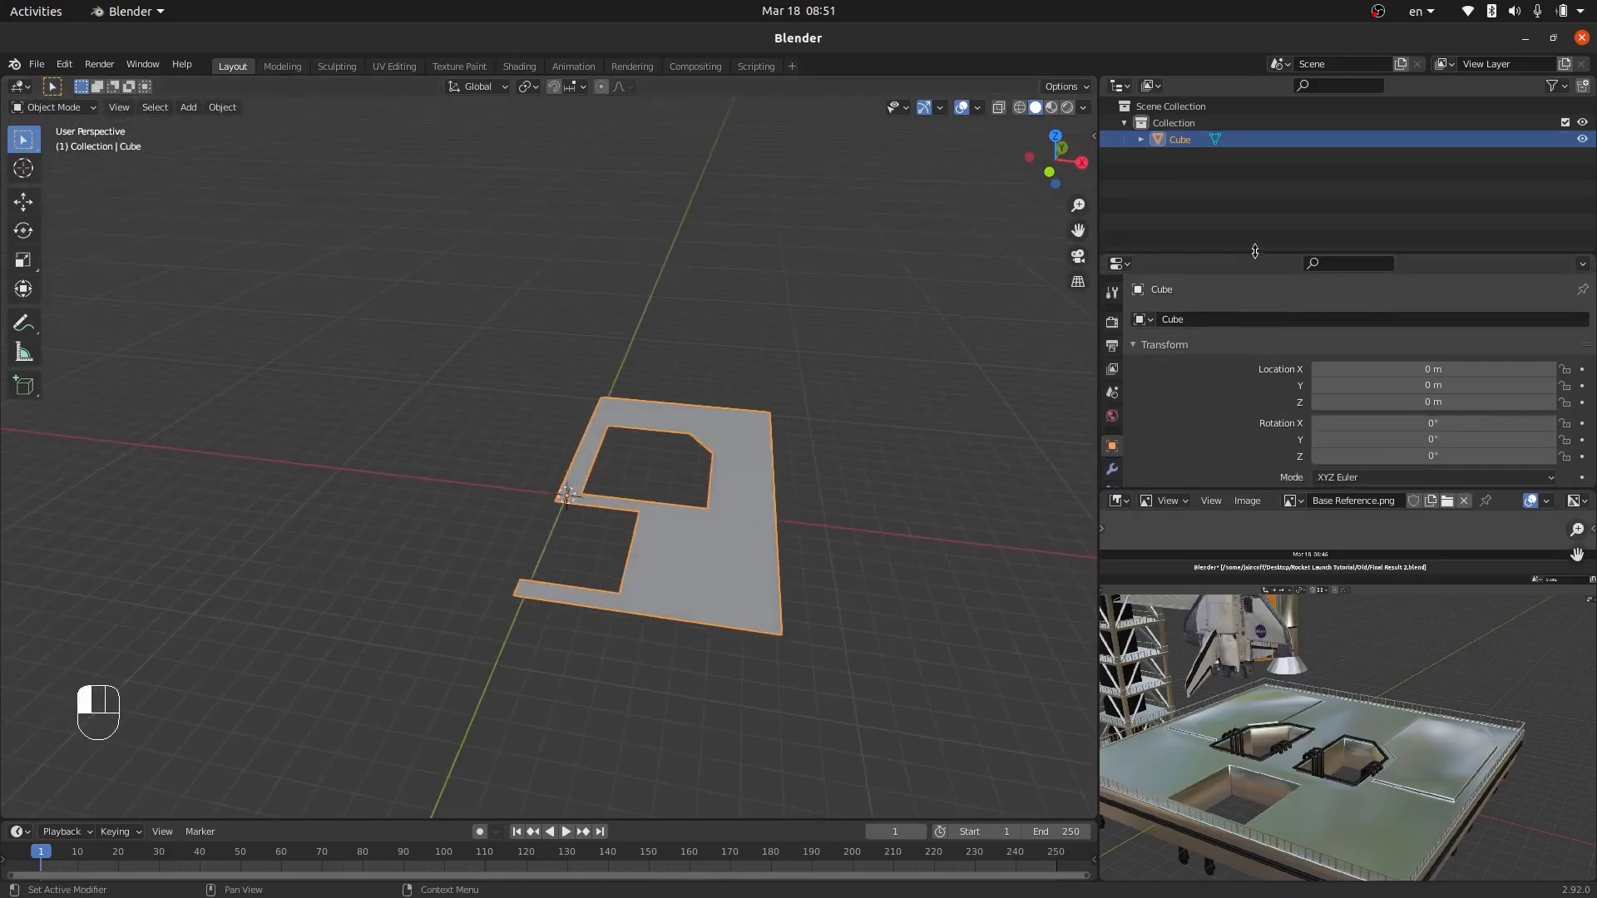
left_click(1114, 470)
left_click(1232, 318)
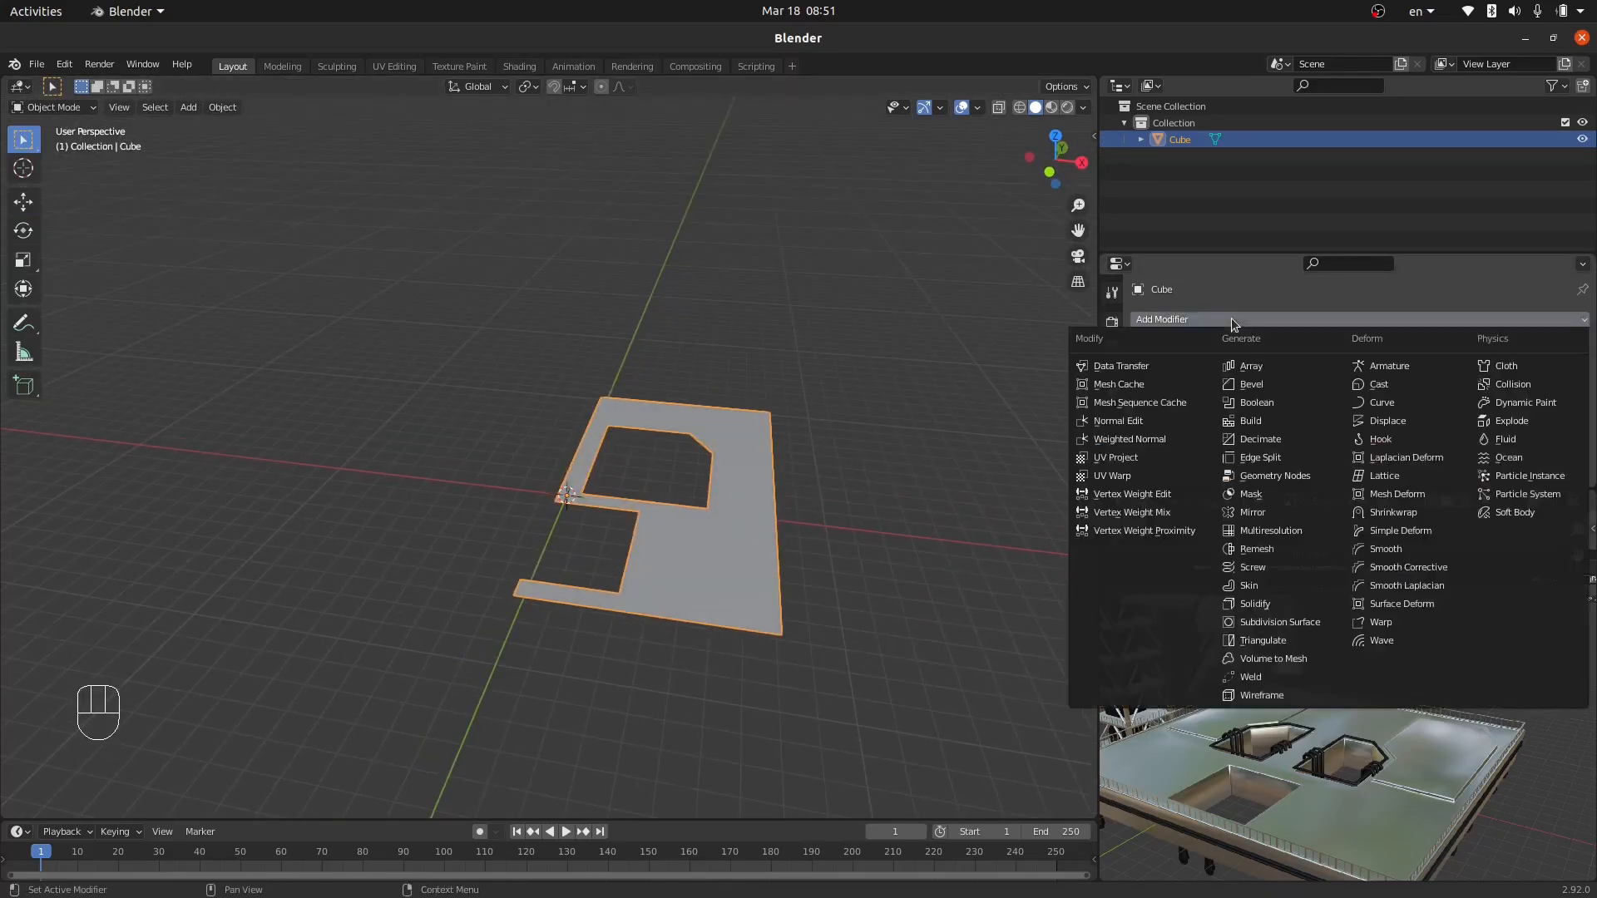
left_click(1276, 511)
middle_click_drag(876, 513, 737, 552)
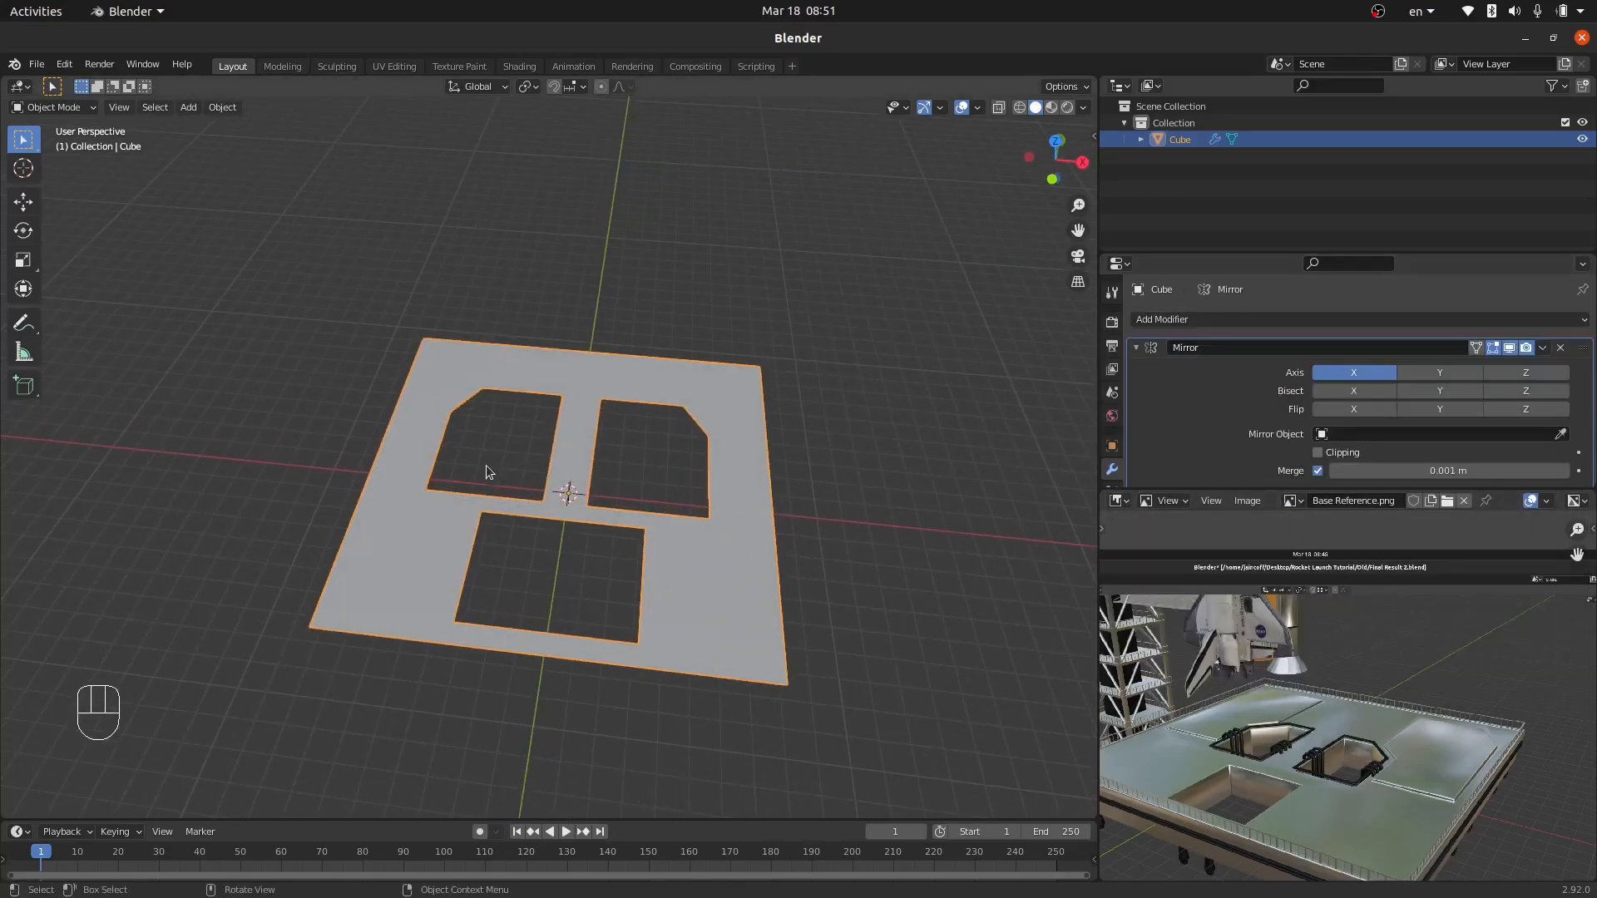
left_click(1336, 393)
key("ctrl+z")
Extrude all faces of the mirrored surface downward about 2 m to give the launch base its thickness.
middle_click_drag(606, 518, 586, 485)
key("Tab")
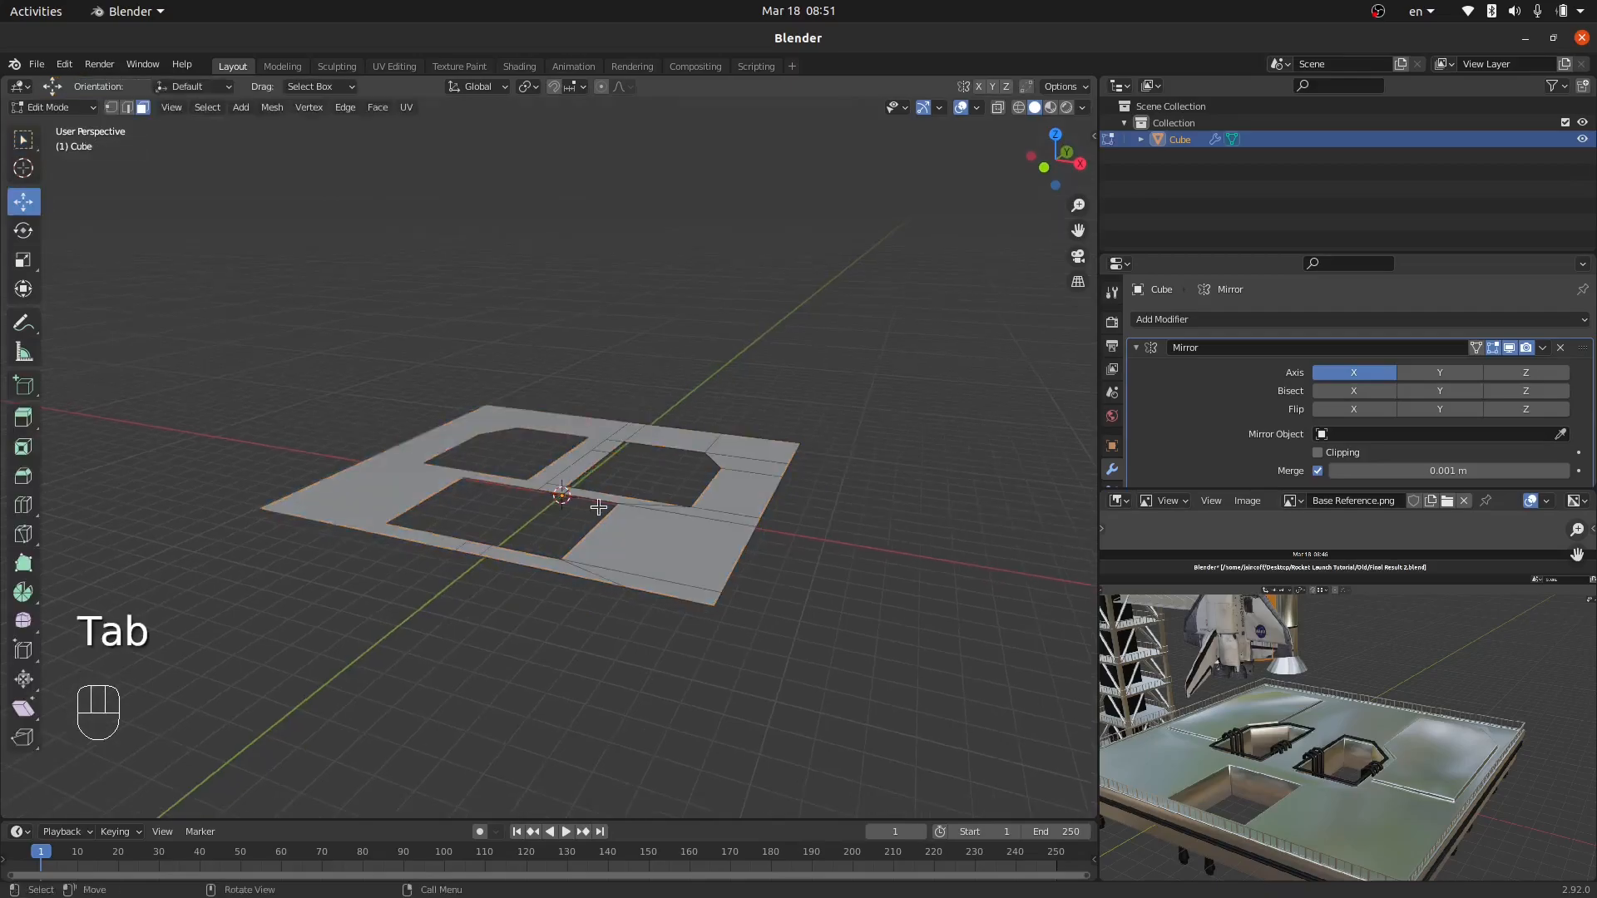
key("a")
key("e")
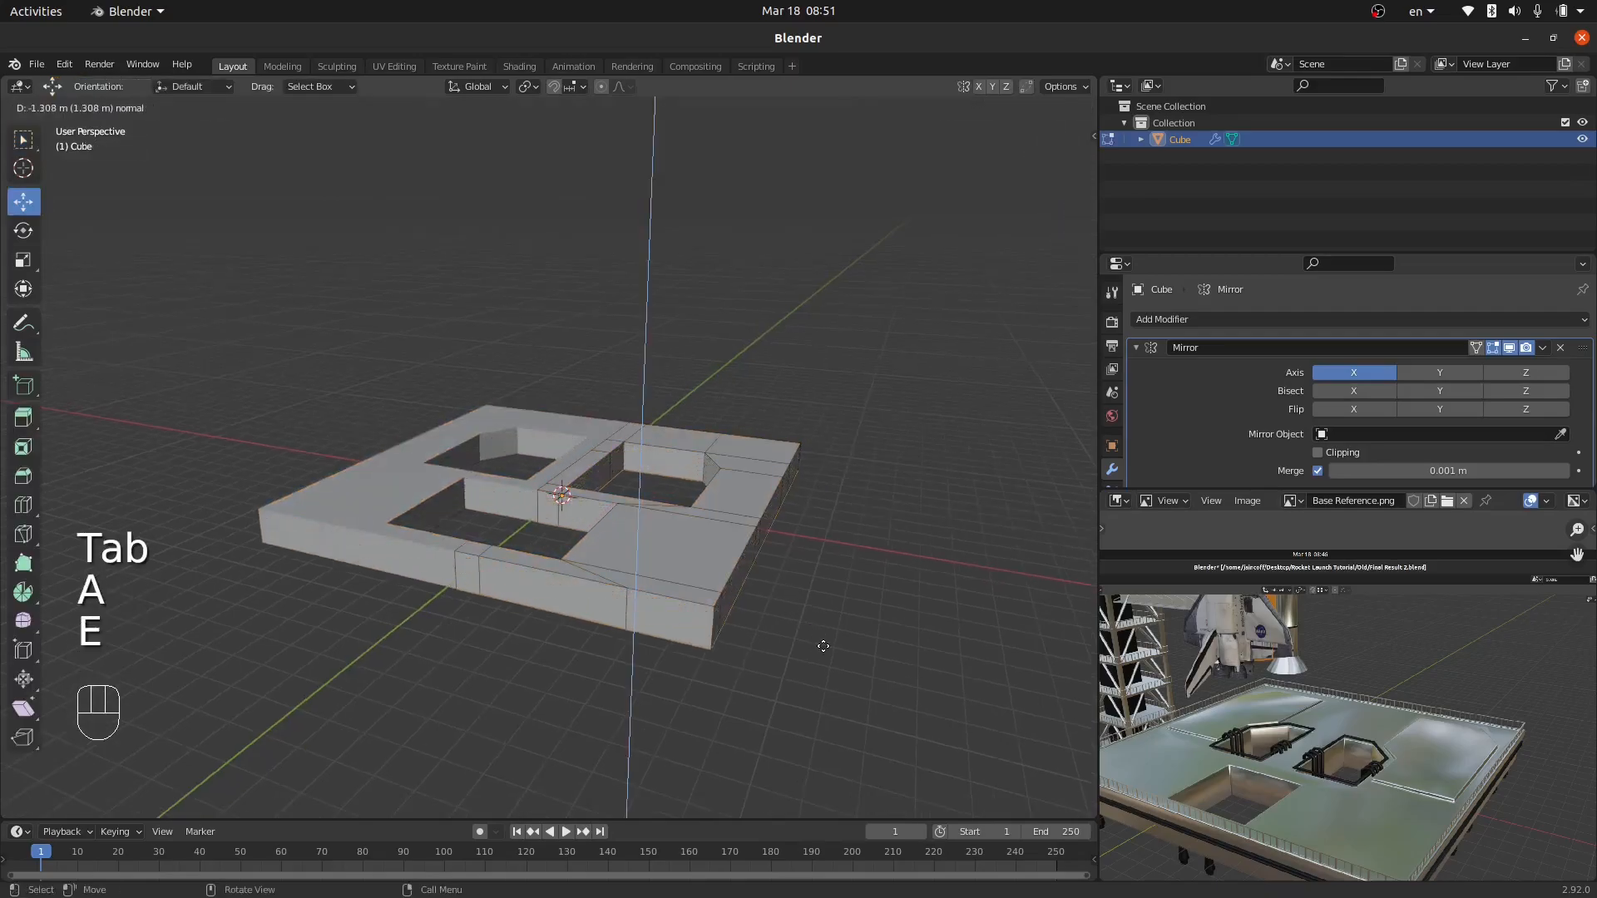
left_click(838, 659)
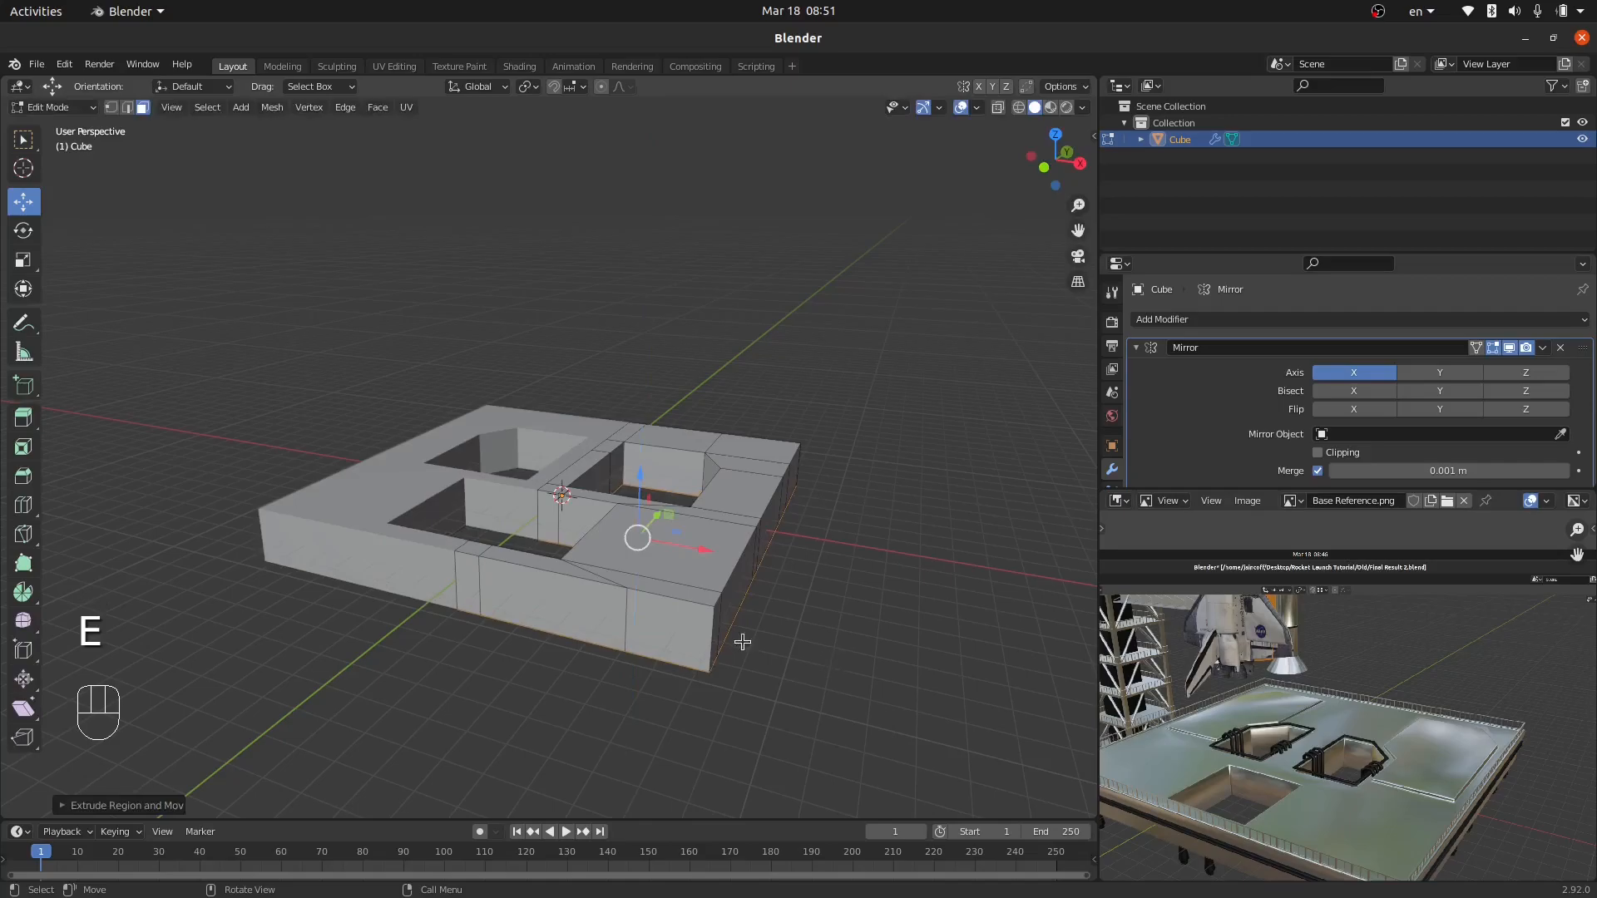
key("Tab")
mouse_move(676, 623)
middle_mouse_down()
mouse_move(663, 556)
mouse_move(707, 625)
middle_mouse_up()
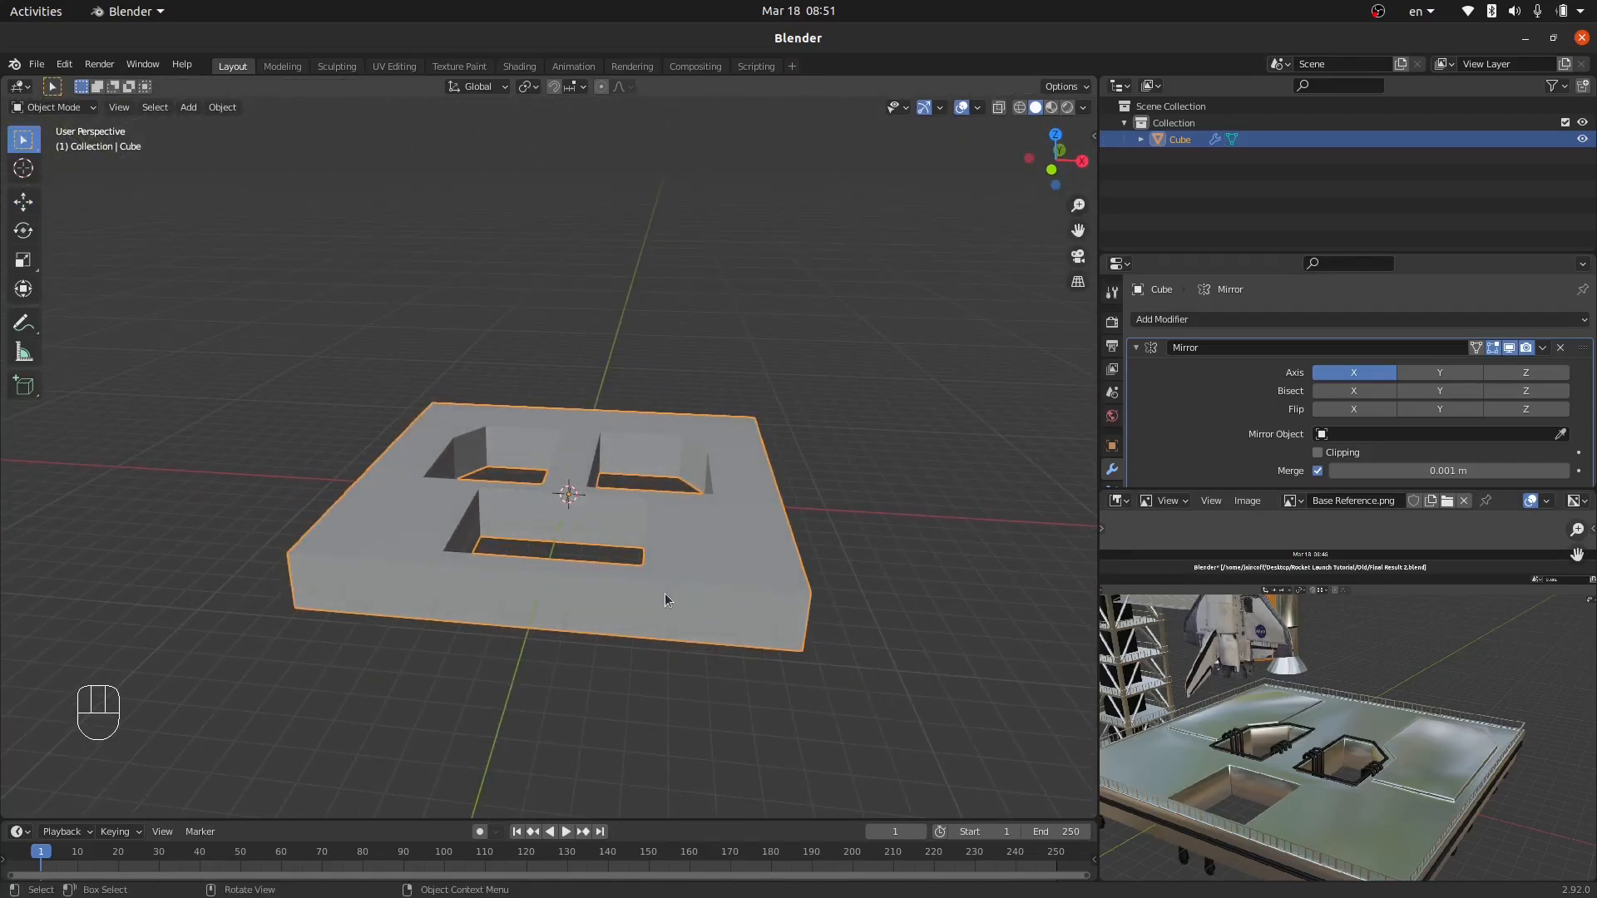
middle_click_drag(677, 627, 748, 663)
Add a Bevel modifier to the base and set its segments to 3.
middle_click_drag(1214, 794, 1248, 717)
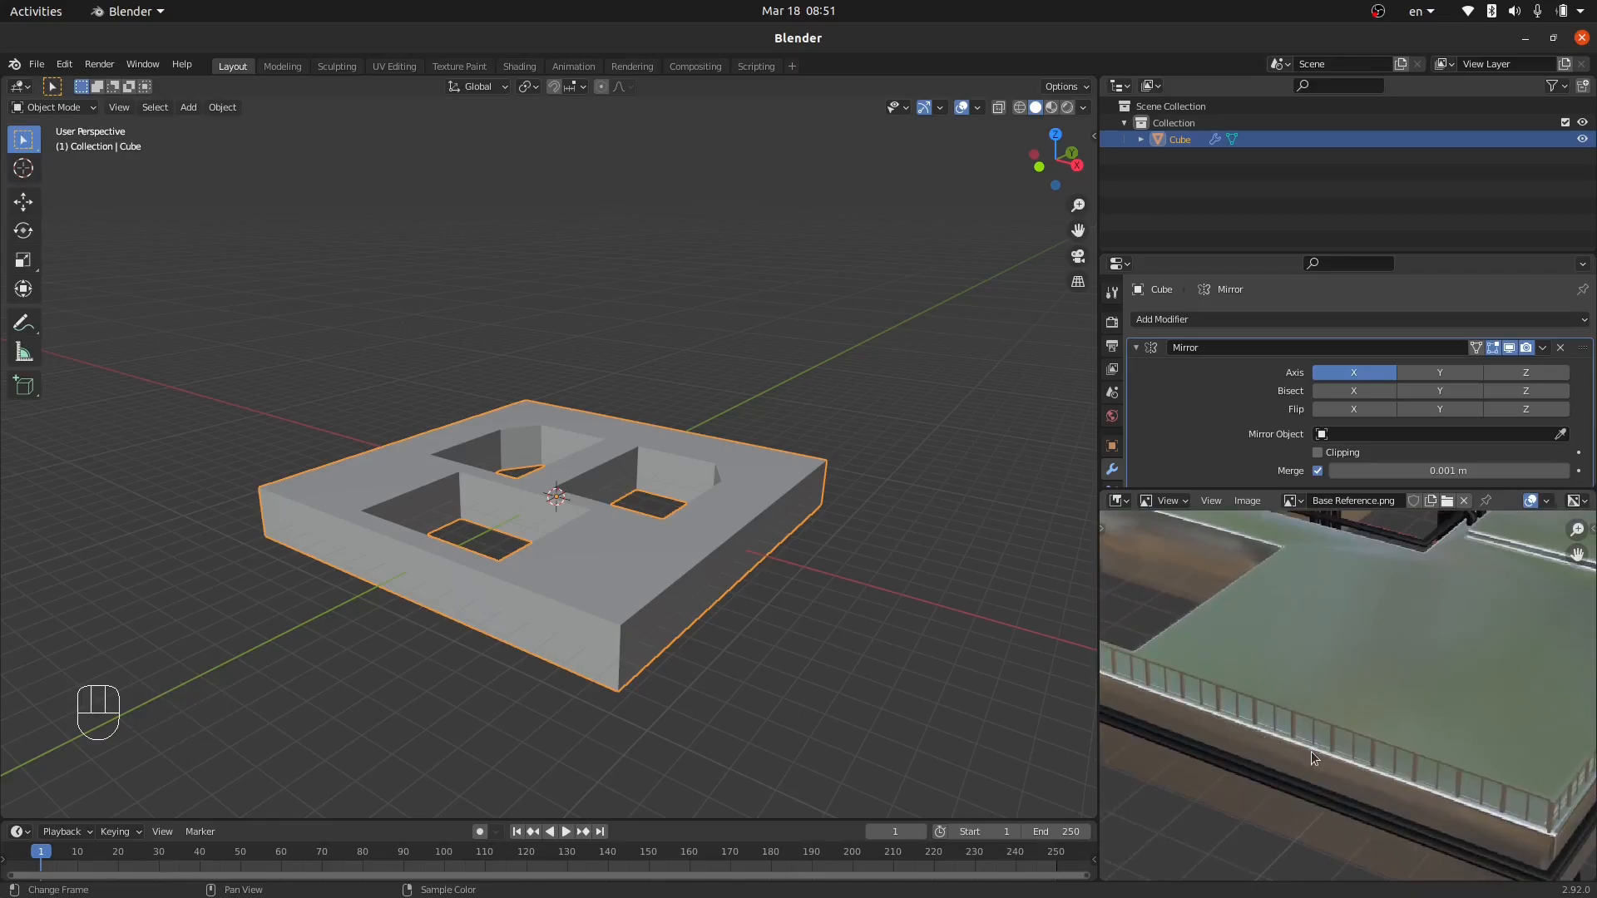
left_click(1174, 320)
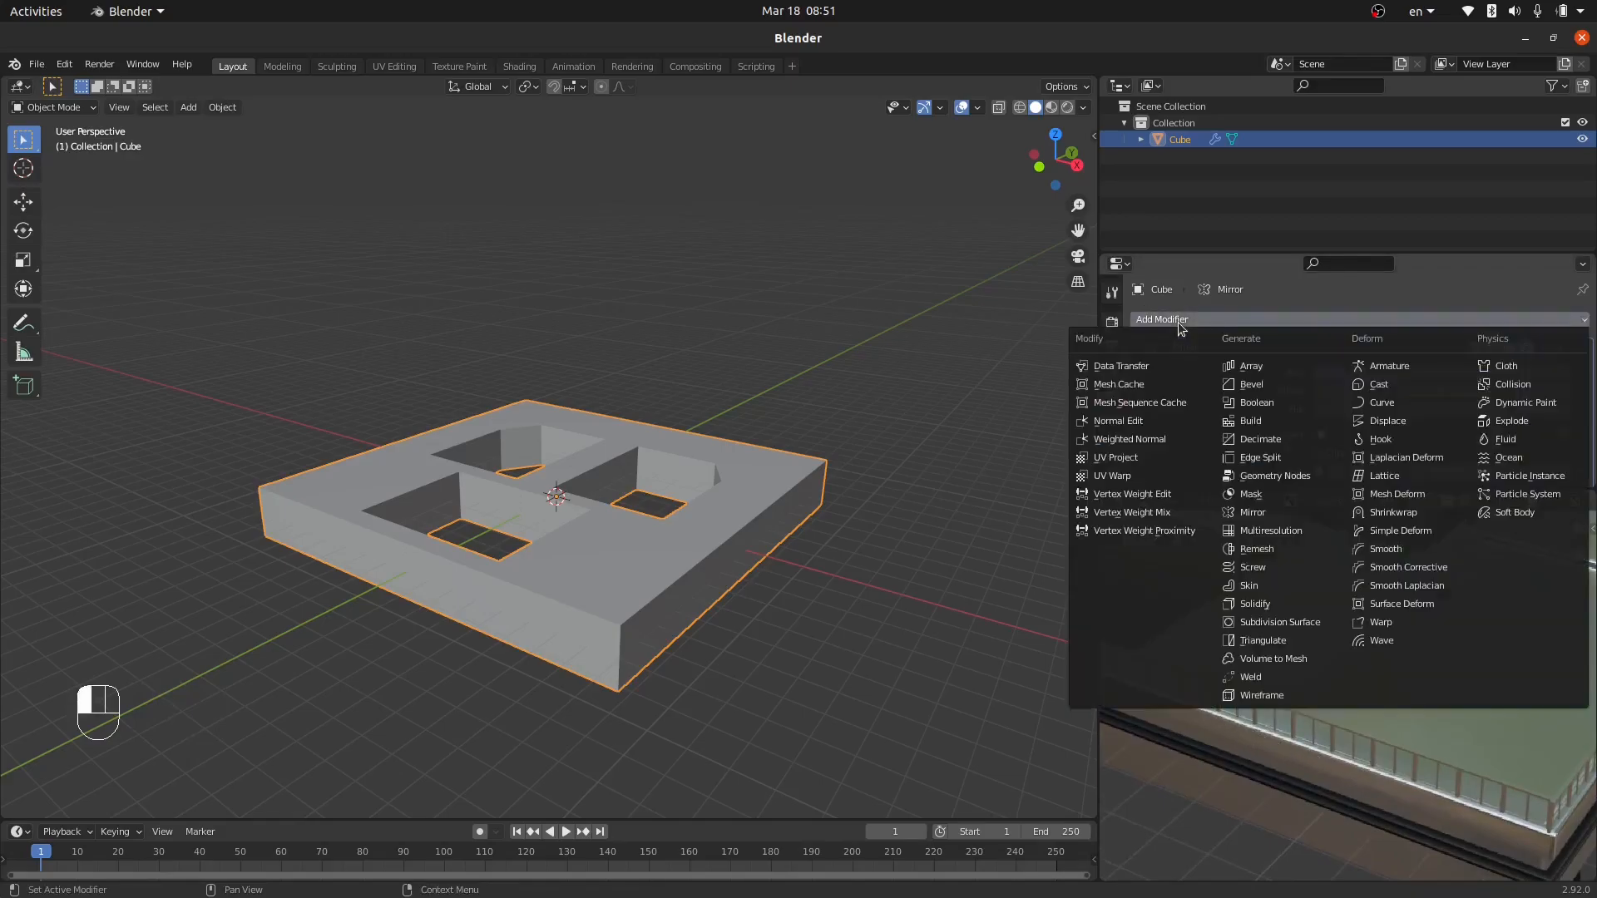
left_click(1251, 384)
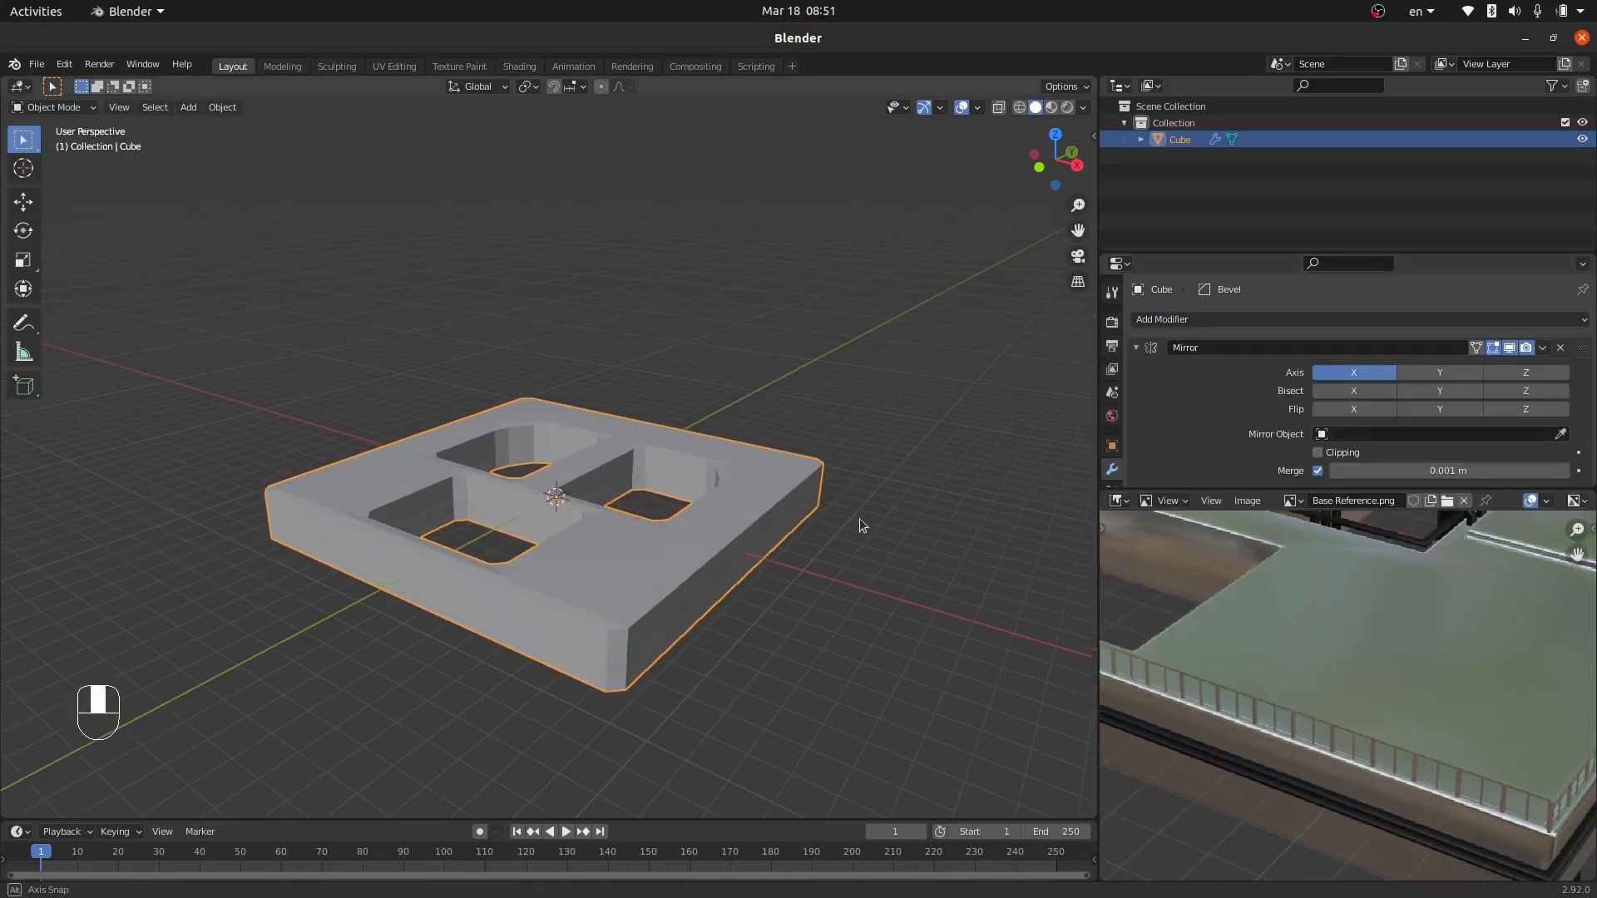
left_click_drag(1258, 487, 1258, 603)
scroll(1497, 499, "down", 3)
left_click(1564, 505)
left_click(1564, 505)
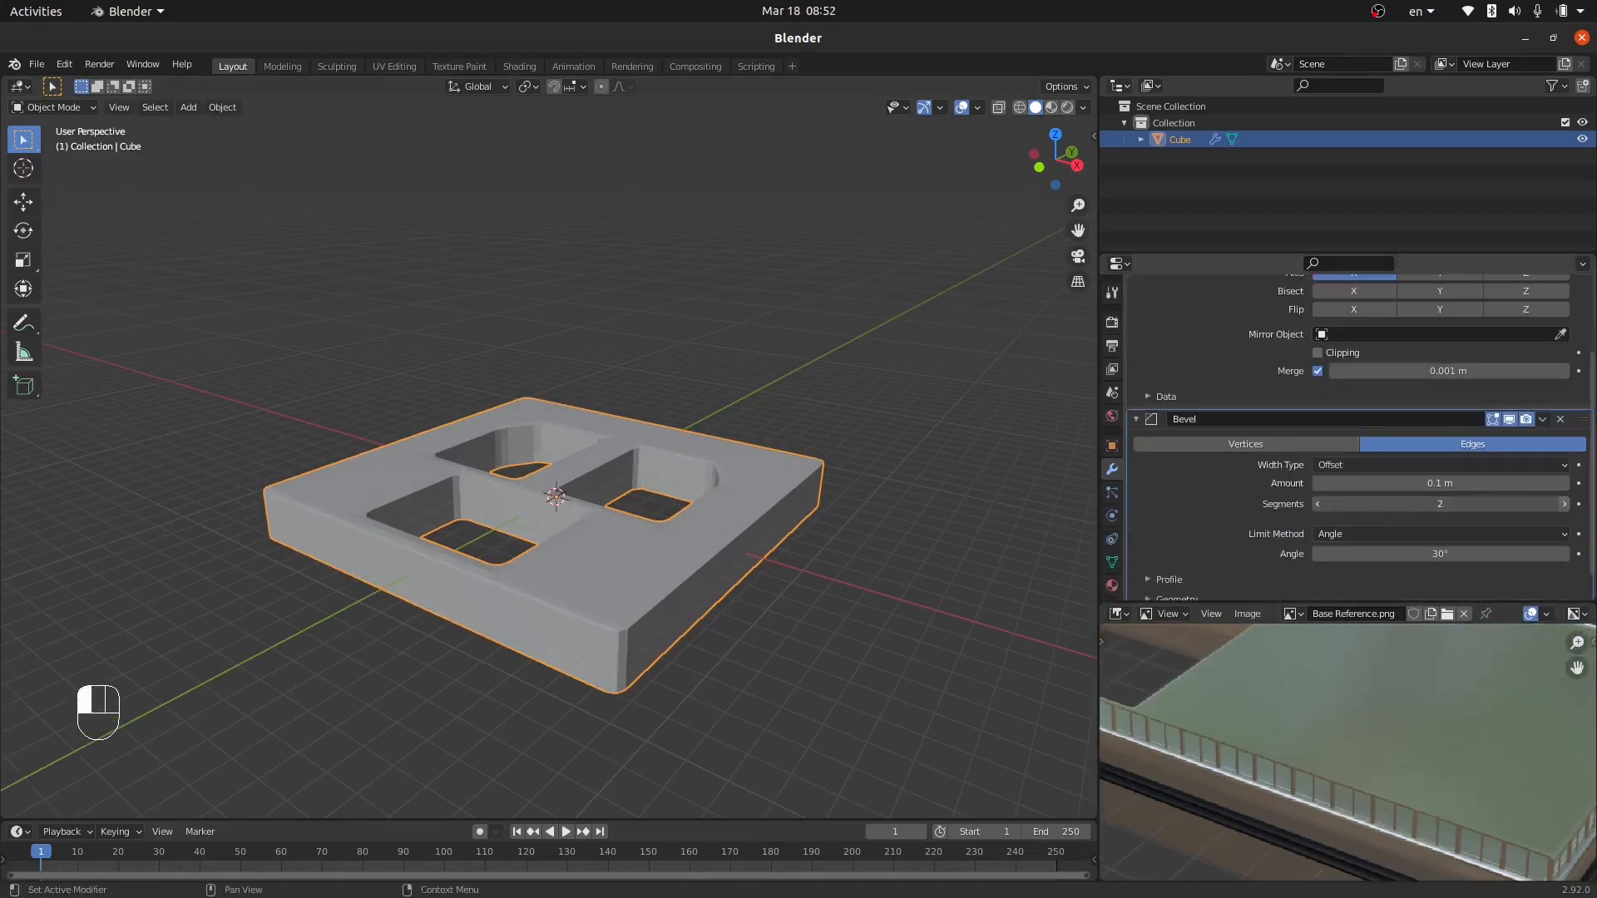
Apply smooth shading to the launch base.
right_click(650, 567)
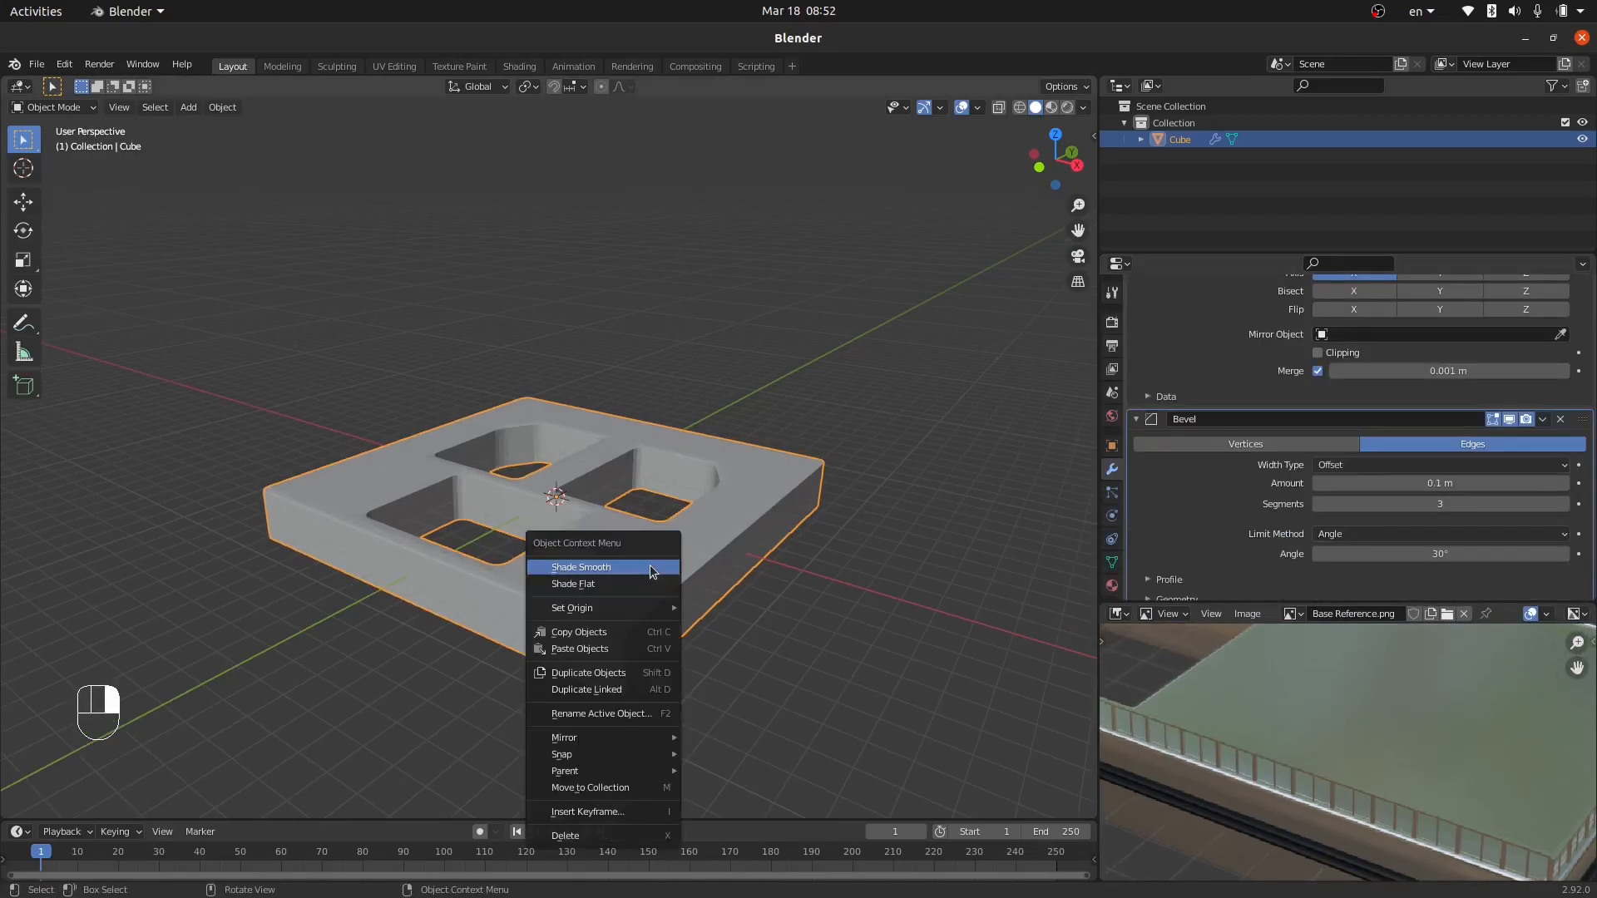
left_click(651, 565)
middle_click_drag(650, 566, 688, 567, "ctrl")
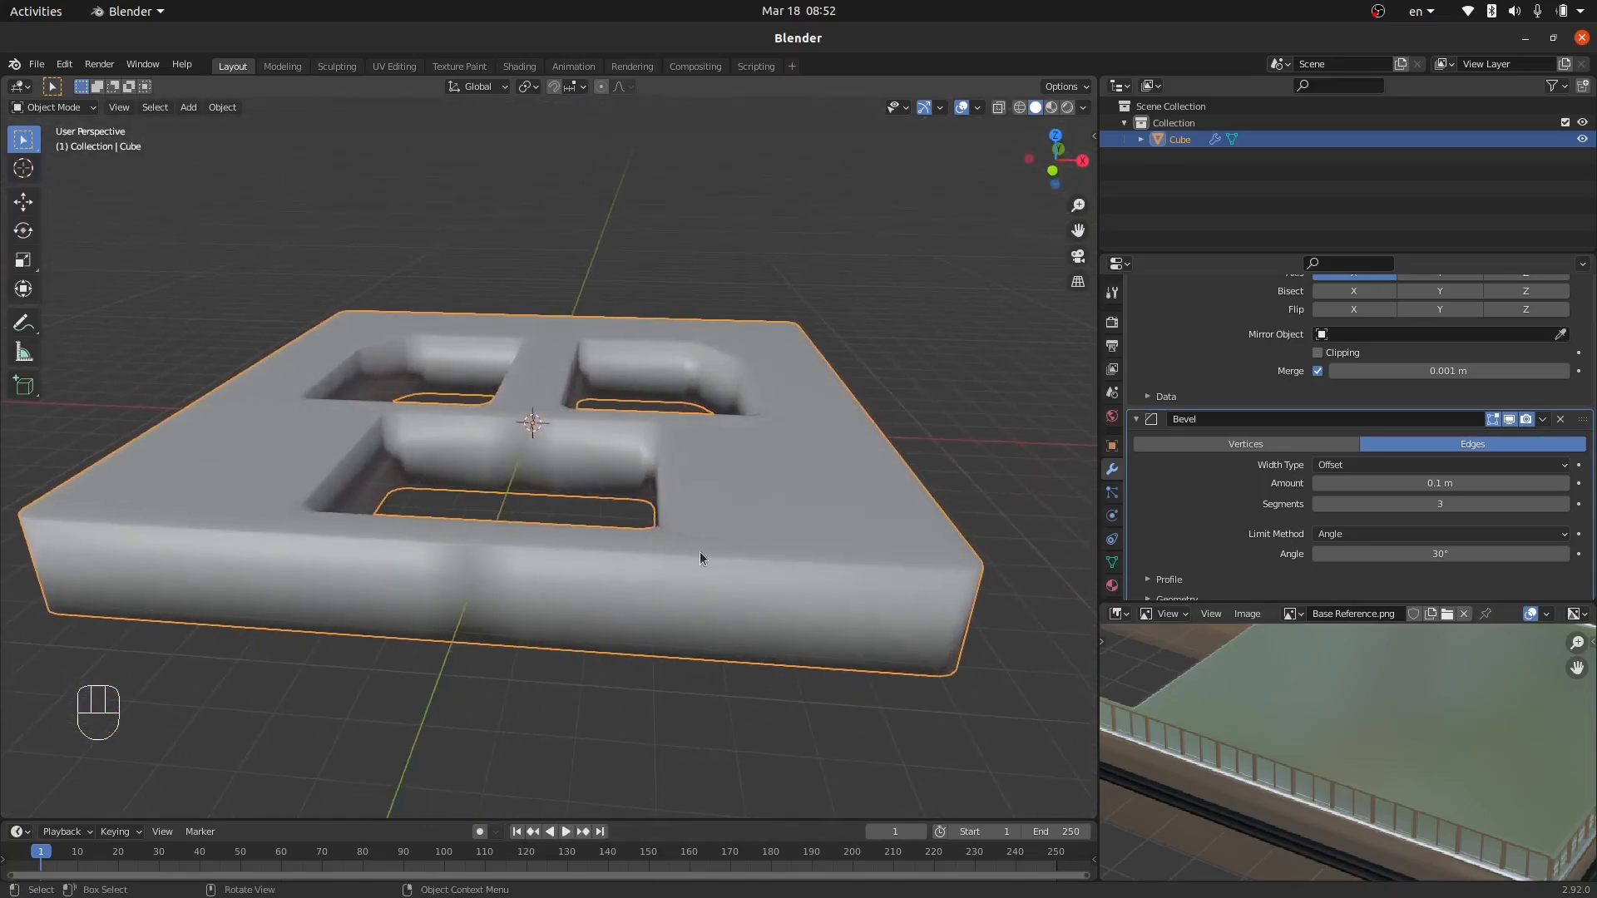
Show the object's transform values and apply the base's scale.
key("n")
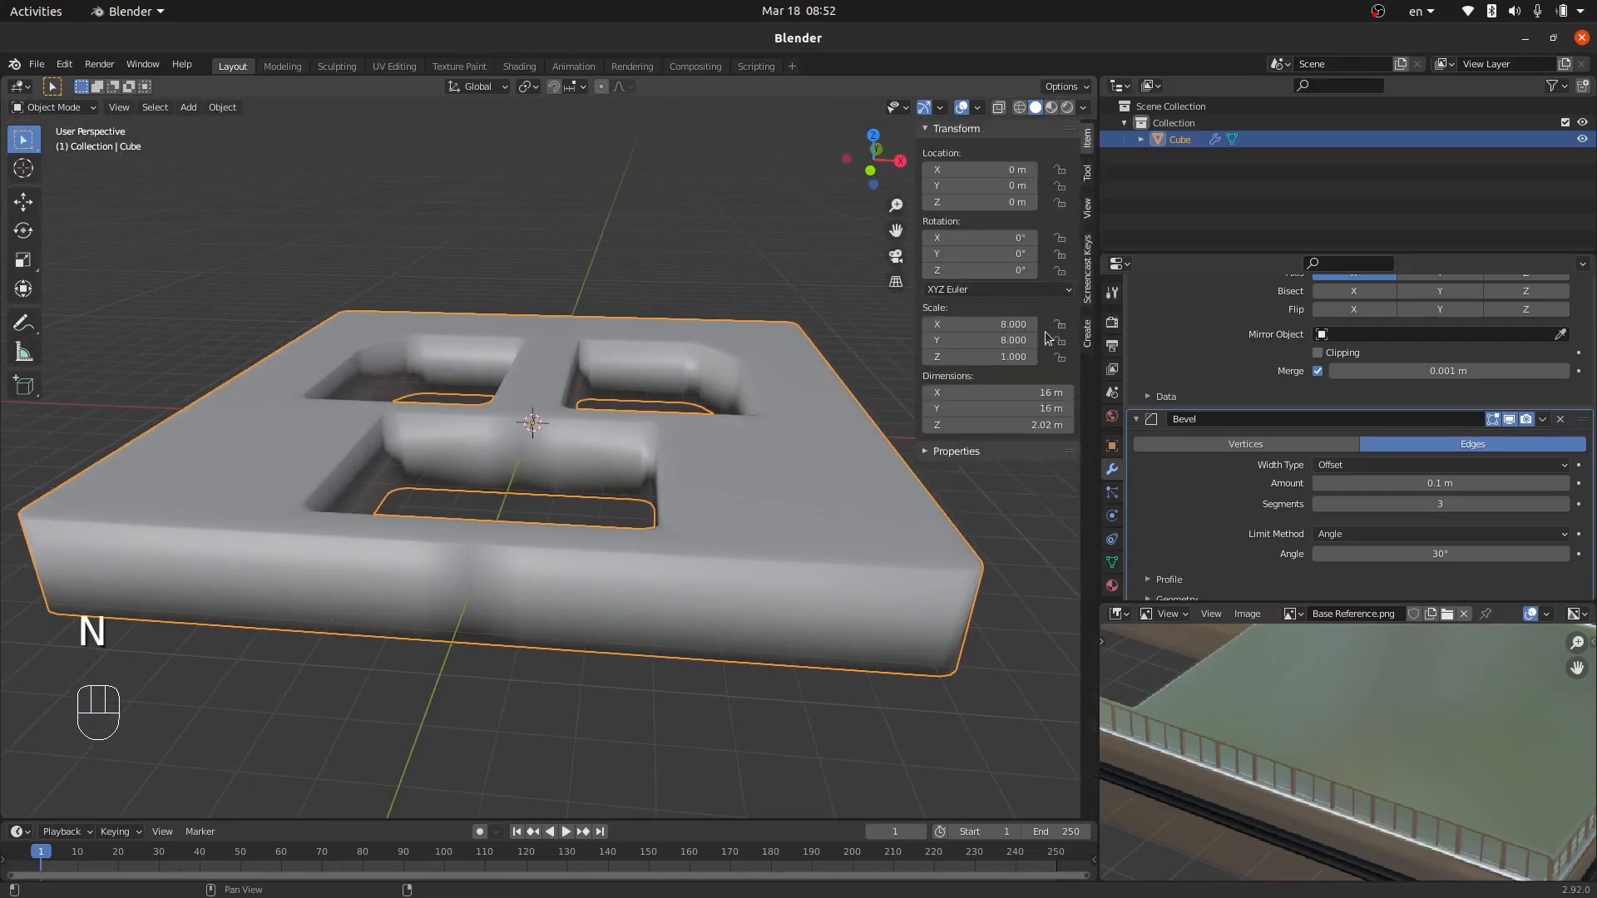
middle_click_drag(607, 376, 654, 375)
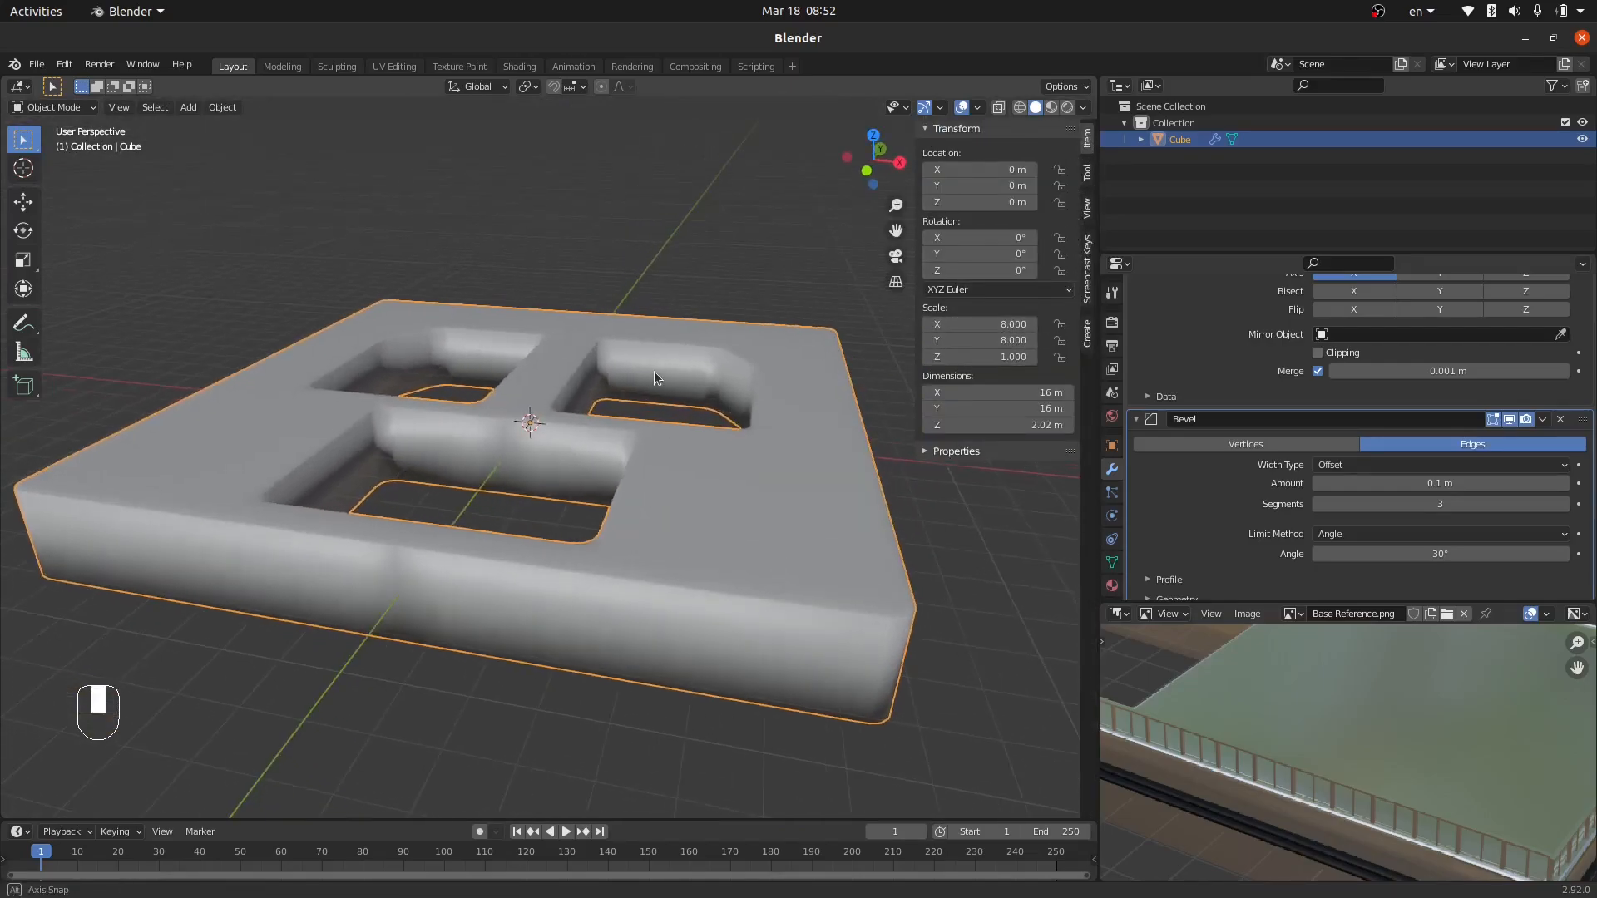
key("ctrl+a")
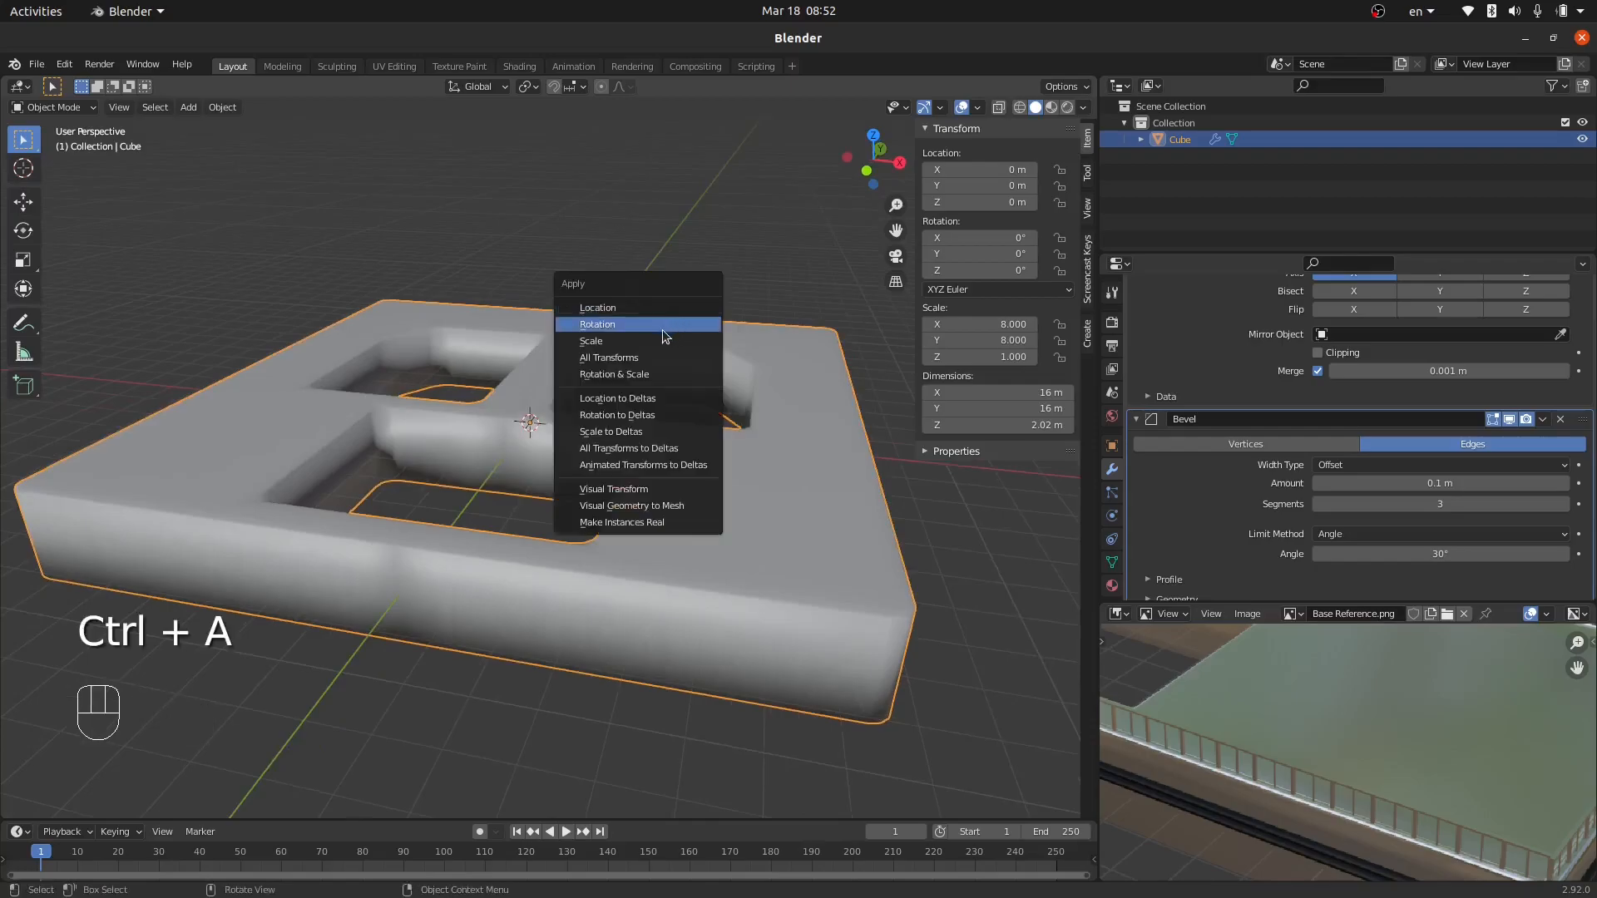
left_click(657, 332)
Delete the internal faces on the mirror plane between and behind the two chamfered openings of the launch base.
middle_click_drag(753, 427, 615, 432)
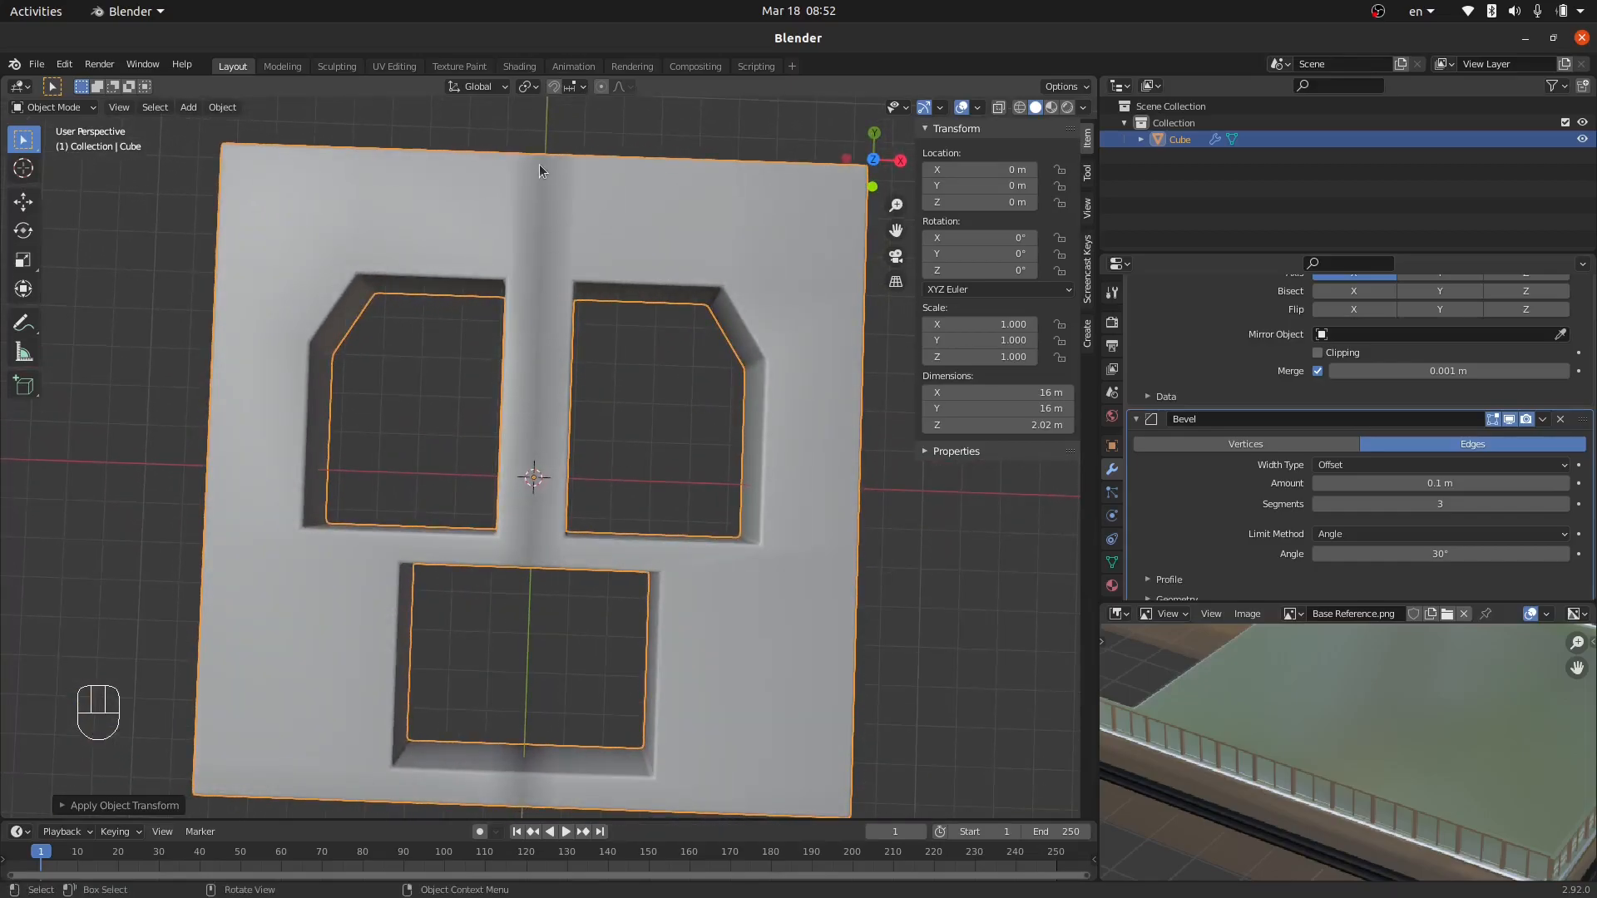
middle_click_drag(527, 496, 579, 449)
key("Tab")
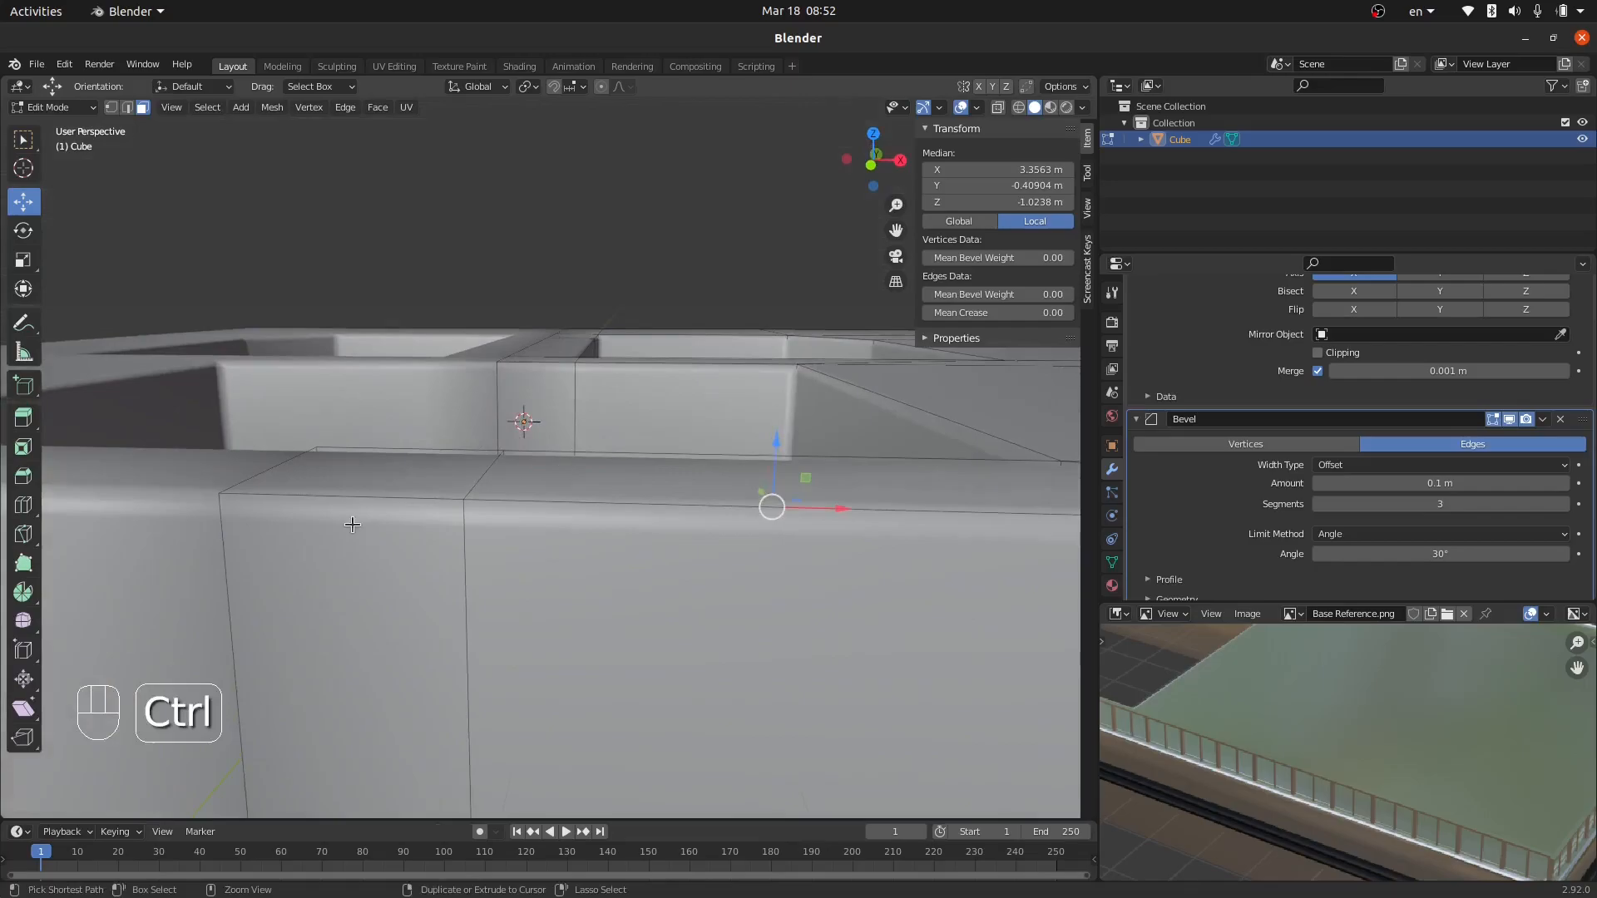
middle_click_drag(545, 551, 553, 313, "ctrl")
left_click(539, 319)
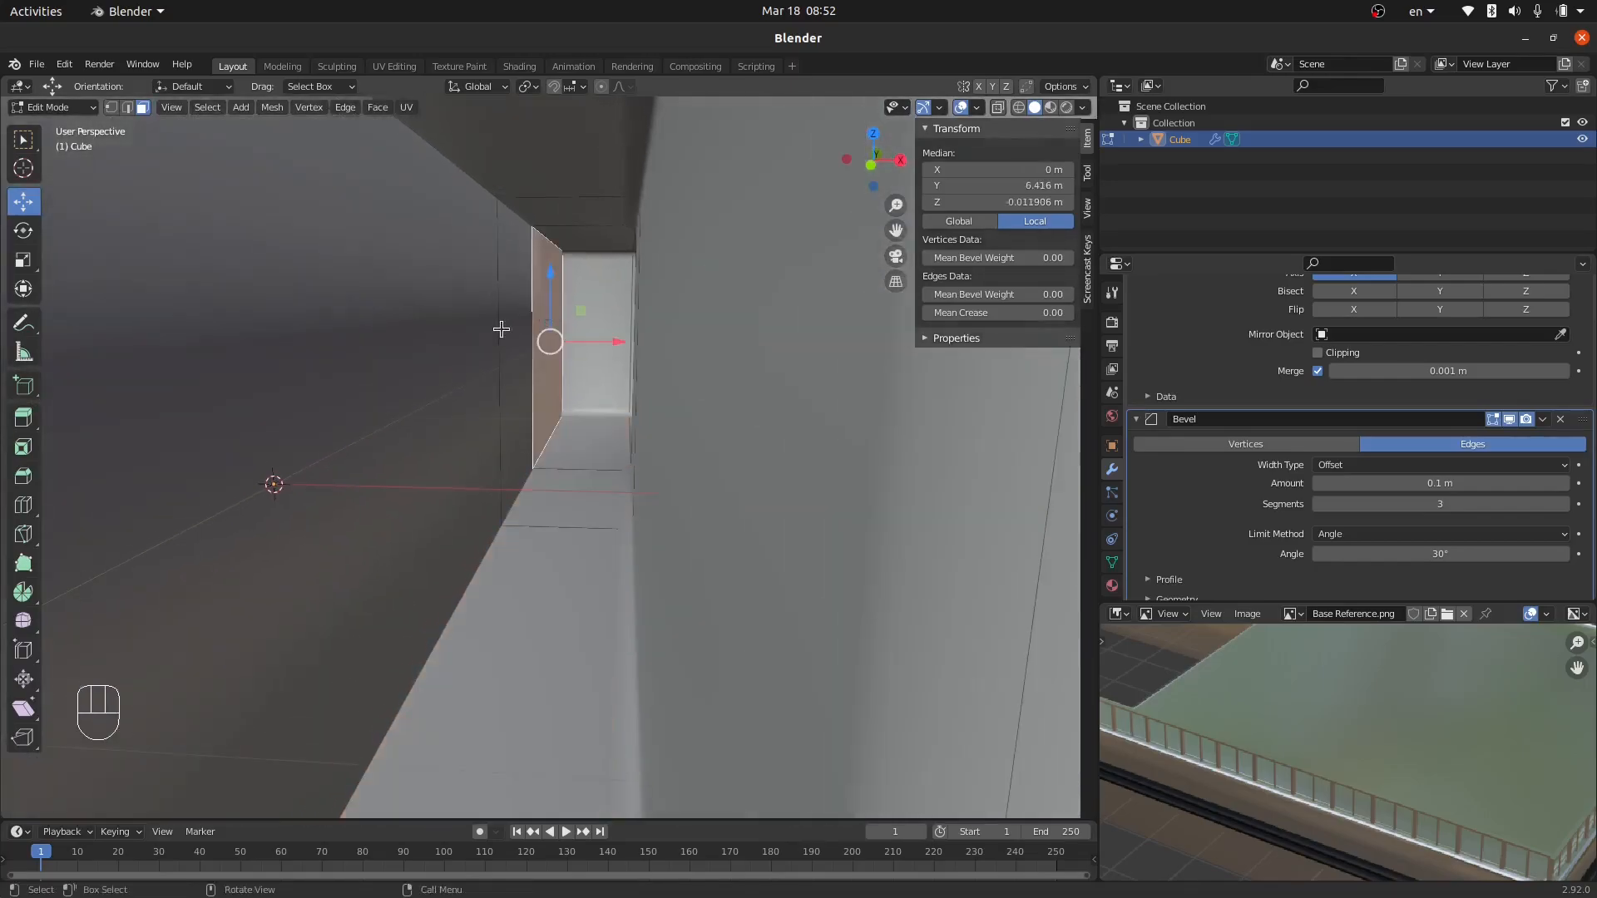
left_click(504, 315, "shift")
left_click(436, 382, "shift")
middle_click_drag(609, 382, 585, 557, "ctrl")
scroll(609, 557, "down", 6)
scroll(586, 557, "down", 1)
key("x")
left_click(769, 324)
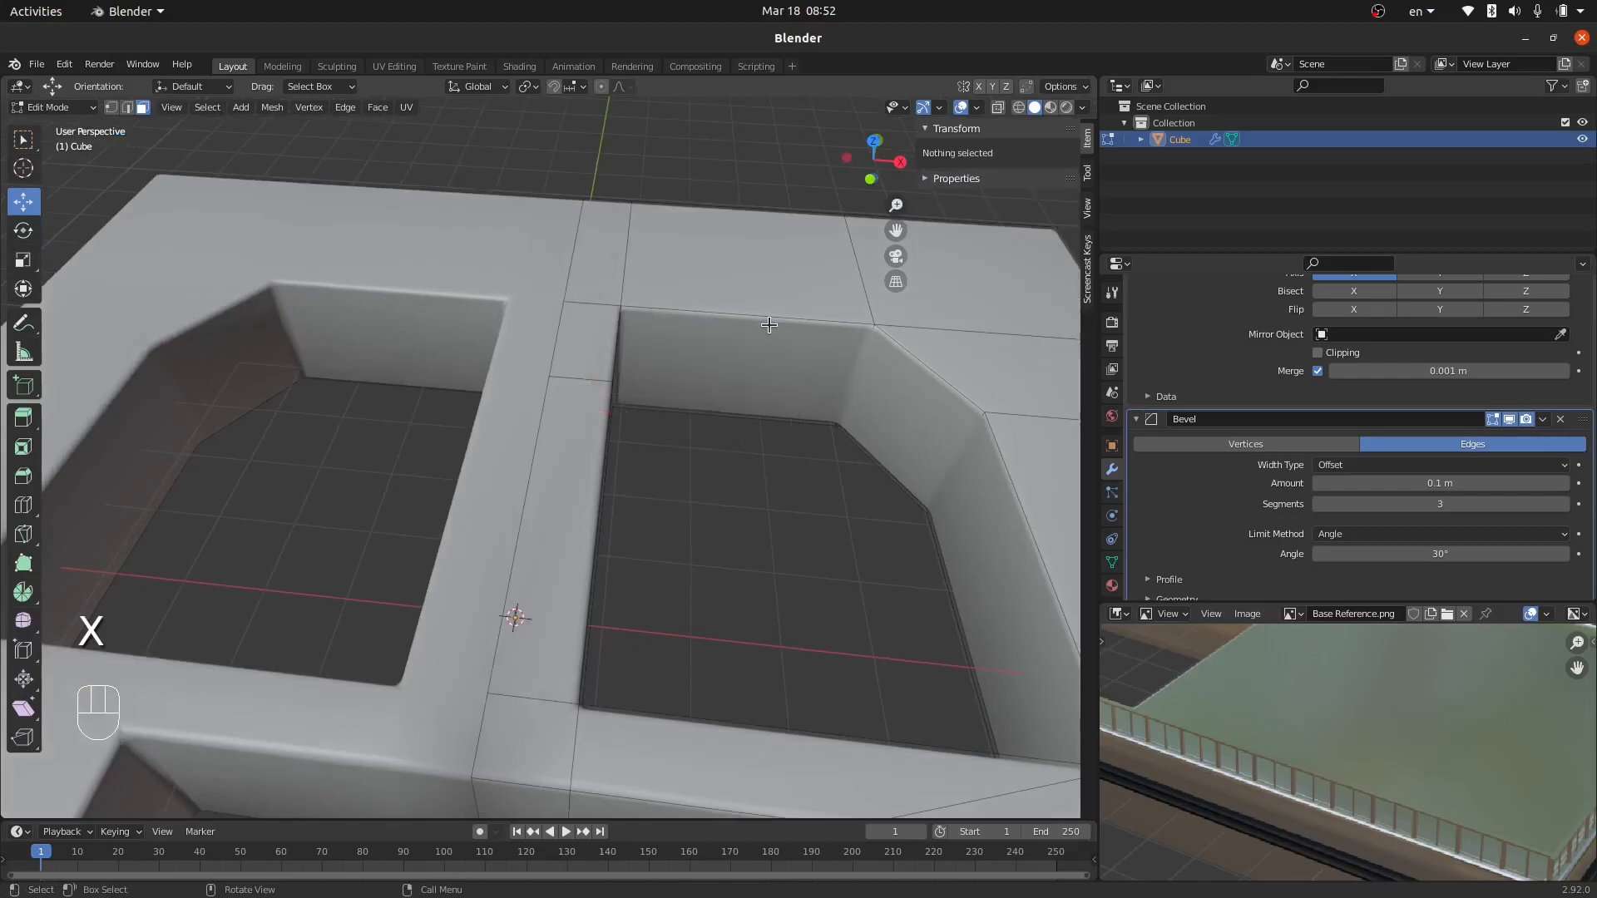
Using wireframe shading, delete the two remaining mirror-plane faces before and behind the rectangular opening, and return to solid shading.
scroll(647, 306, "down", 3)
middle_click_drag(643, 308, 648, 374)
middle_click_drag(651, 437, 649, 349, "shift")
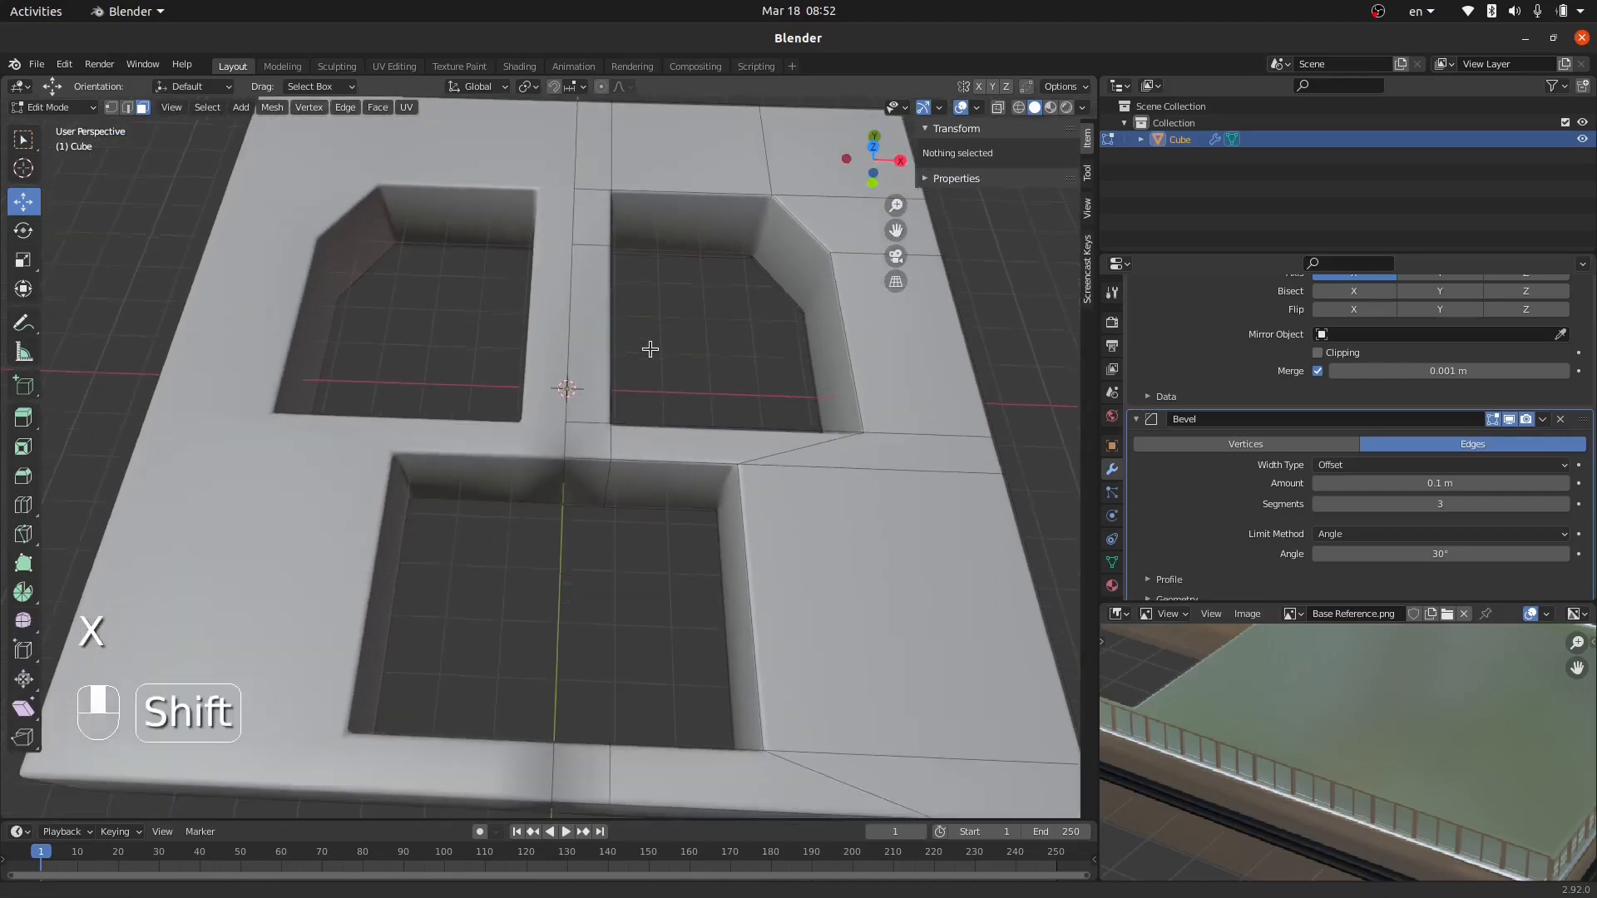
key("z")
left_click(662, 405)
mouse_move(662, 405)
middle_mouse_down()
mouse_move(613, 410)
mouse_move(552, 449)
middle_mouse_up()
left_click(542, 447)
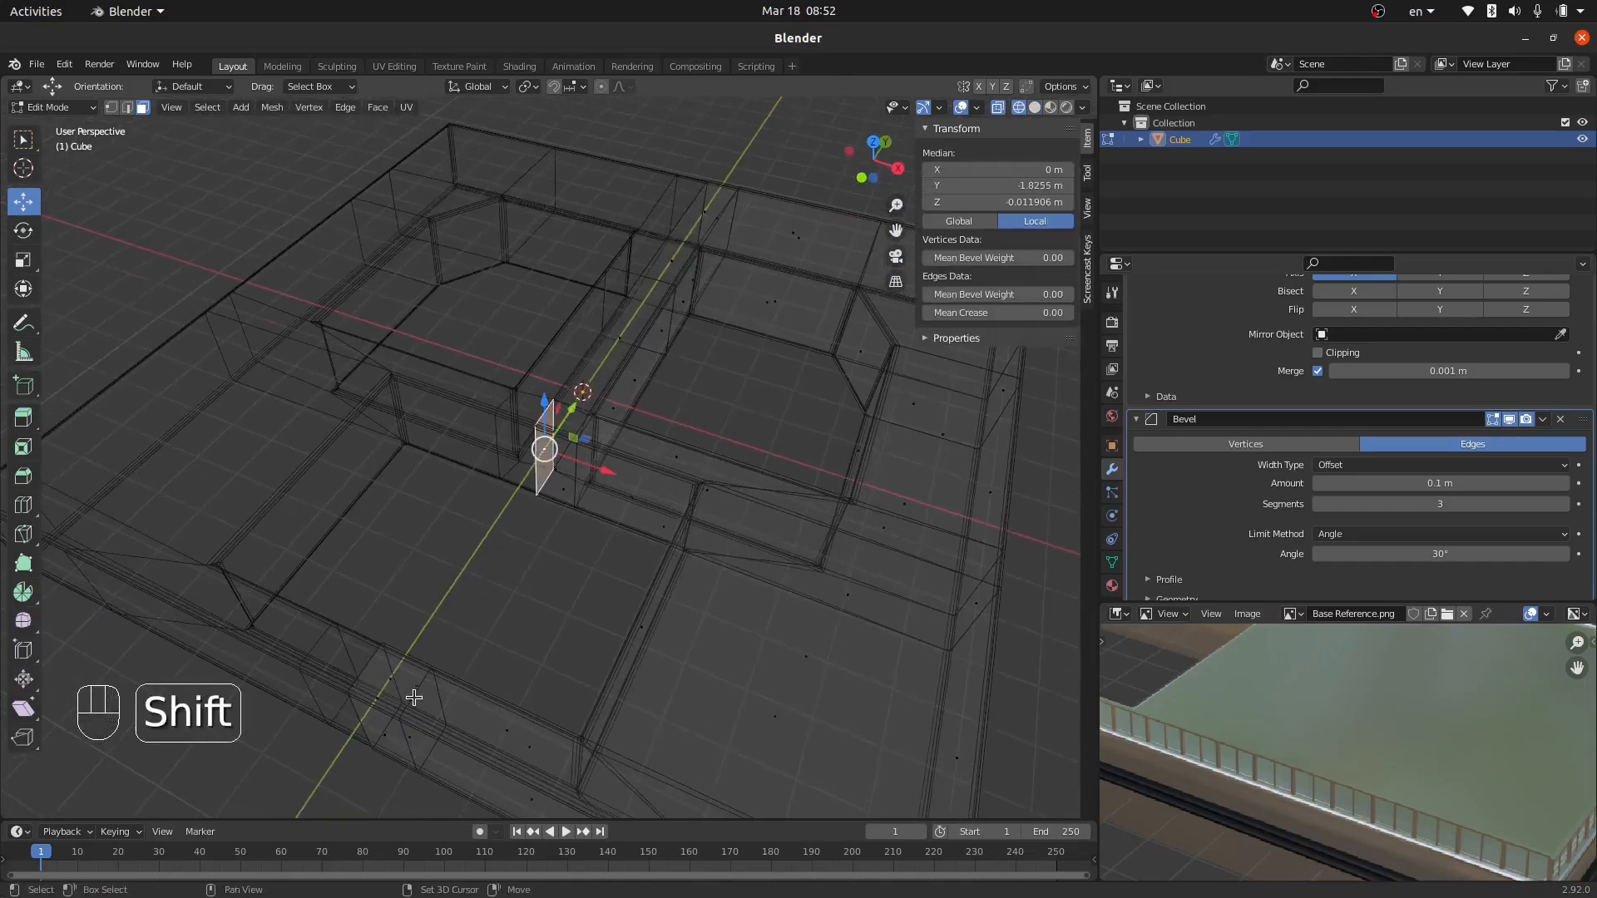
left_click(366, 706, "shift")
middle_click_drag(366, 706, 674, 488)
key("x")
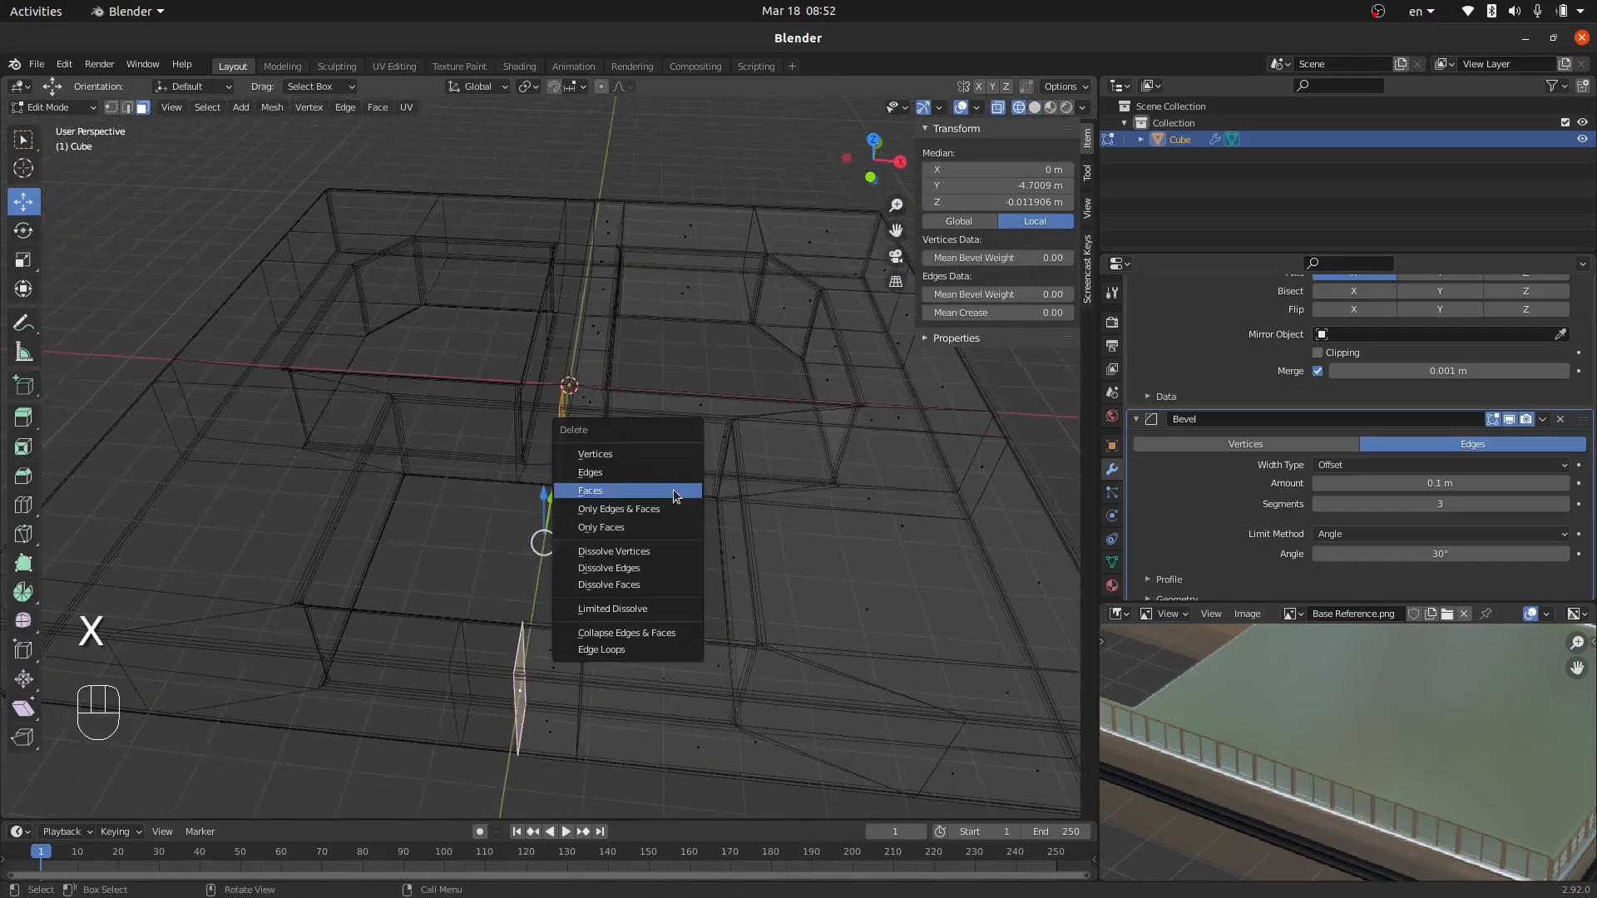
left_click(674, 489)
key("Tab")
key("z")
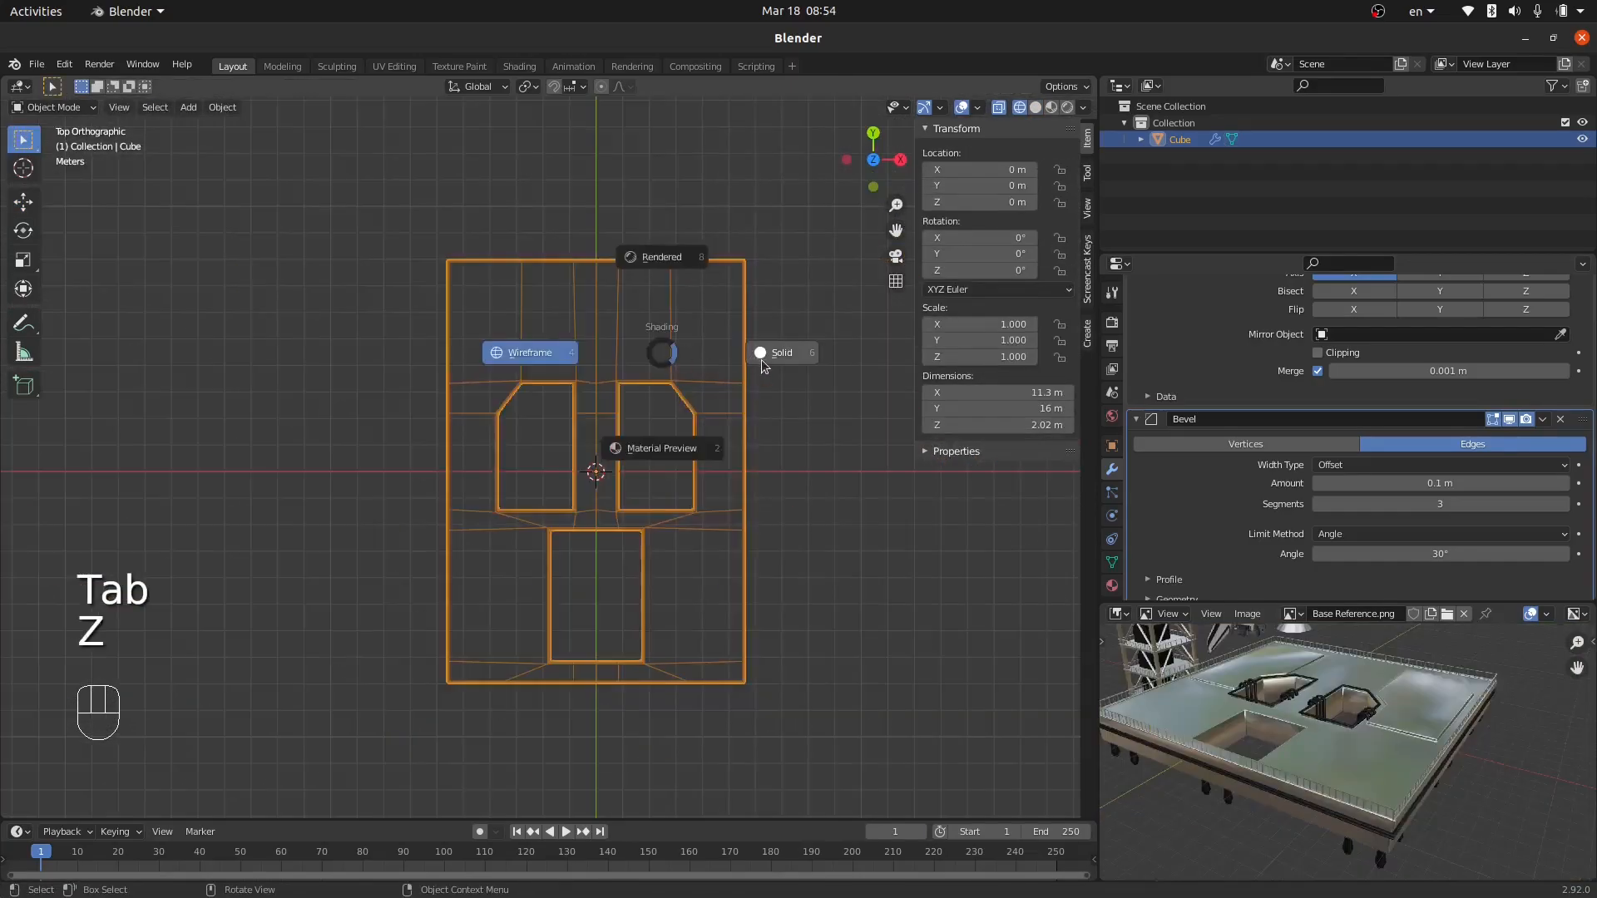
left_click(762, 361)
middle_click_drag(713, 463, 645, 361)
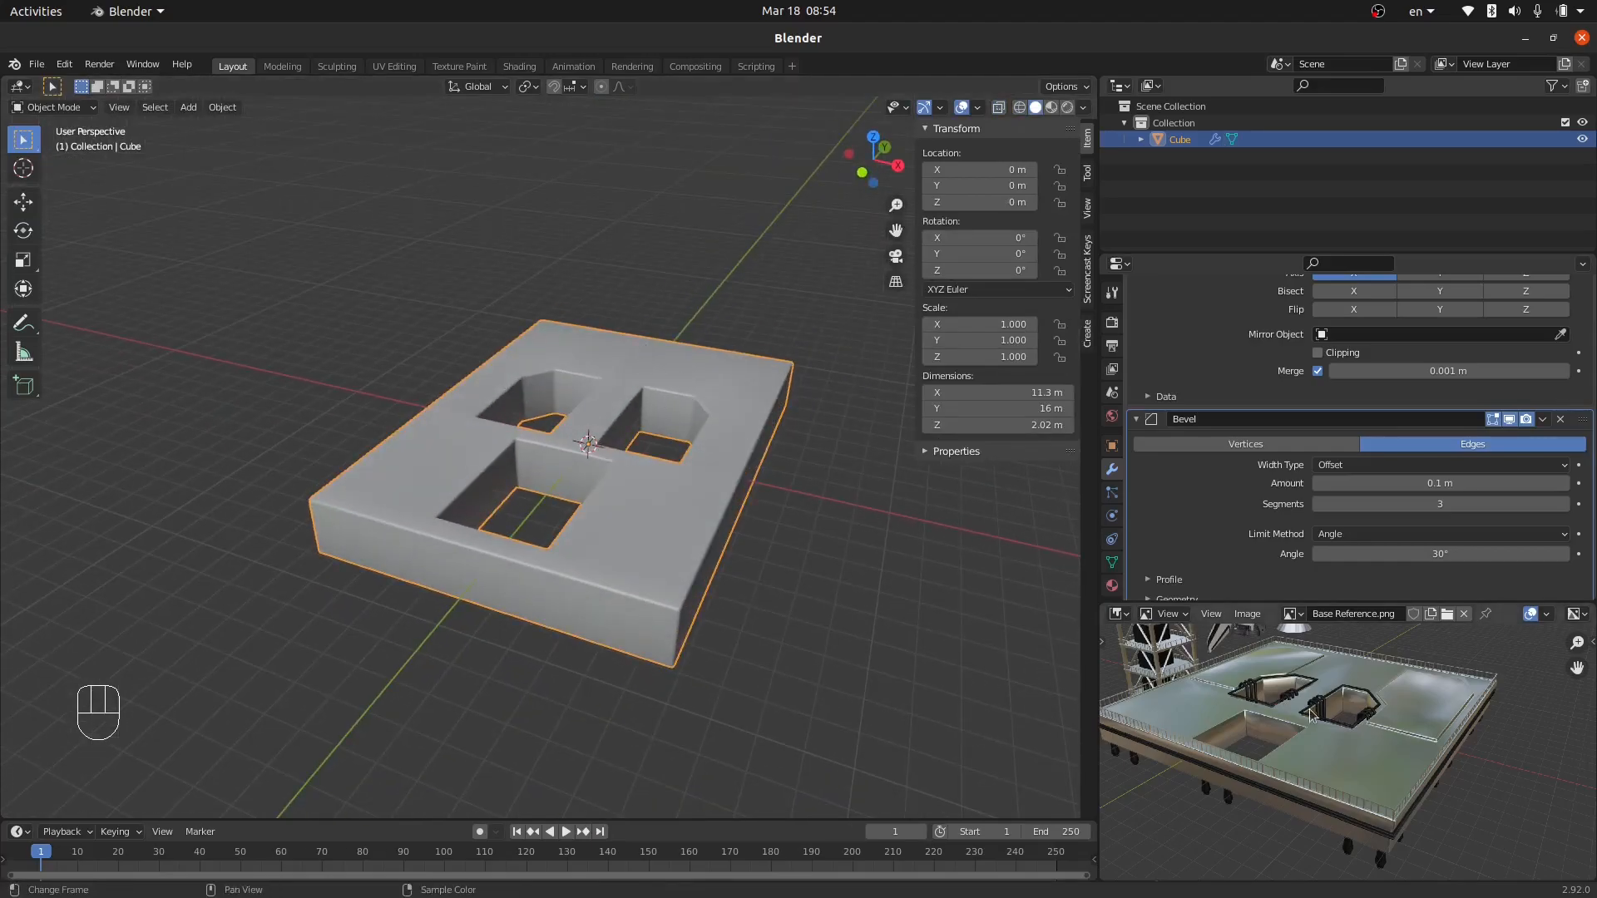
Duplicate the five top rim vertices of the modelled chamfered opening and raise the copy about 1.87 m above the base.
scroll(1349, 726, "up", 3)
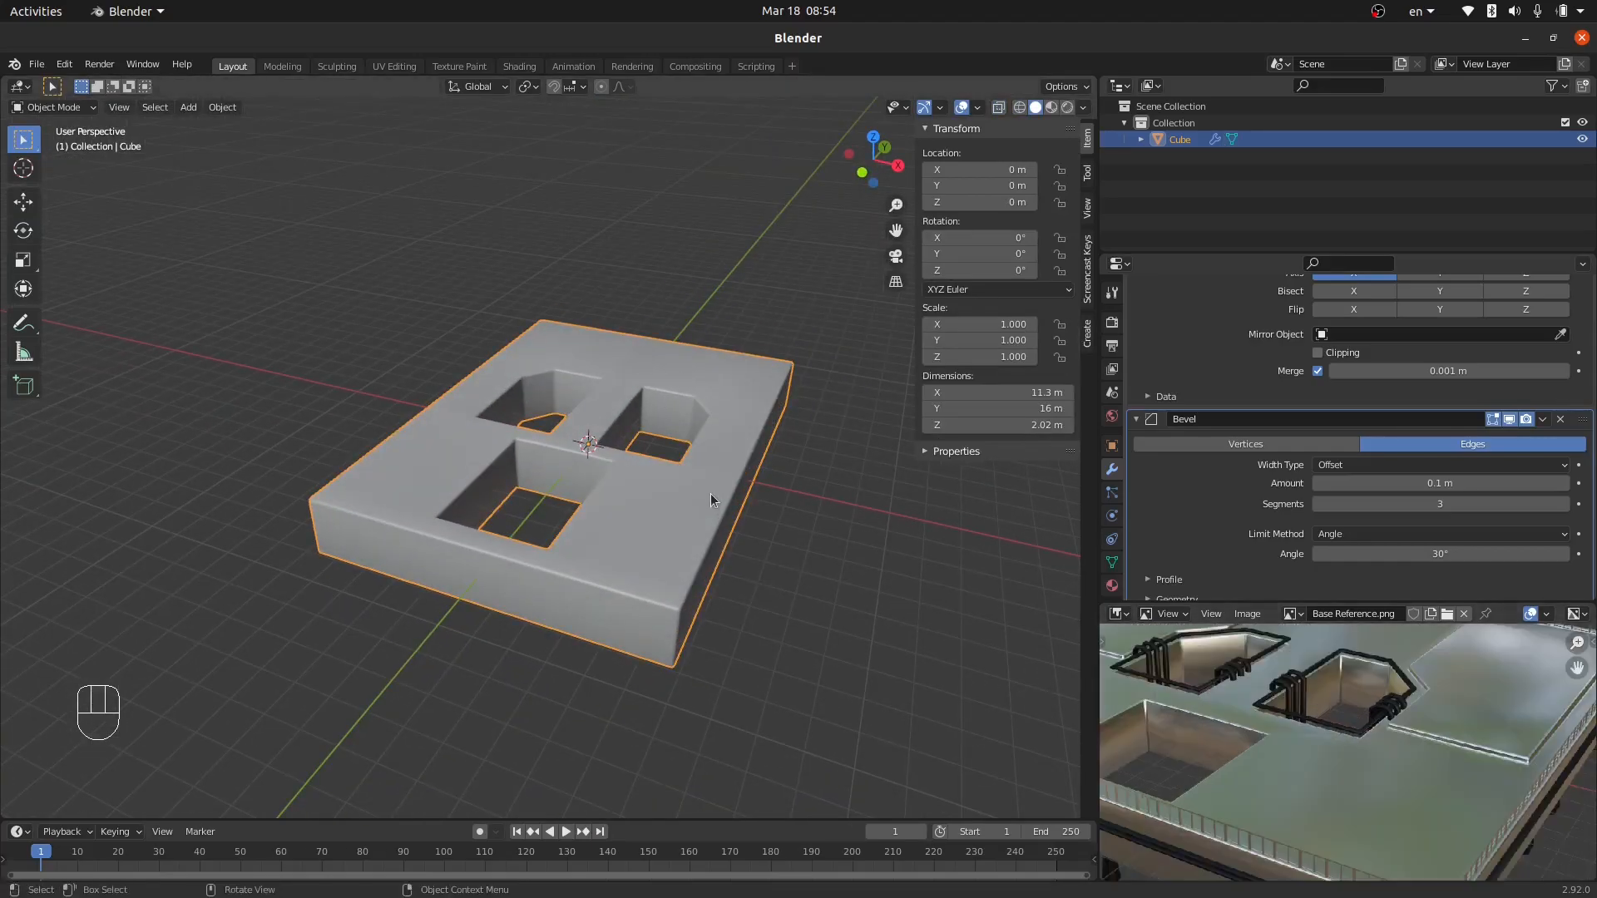
key("Tab")
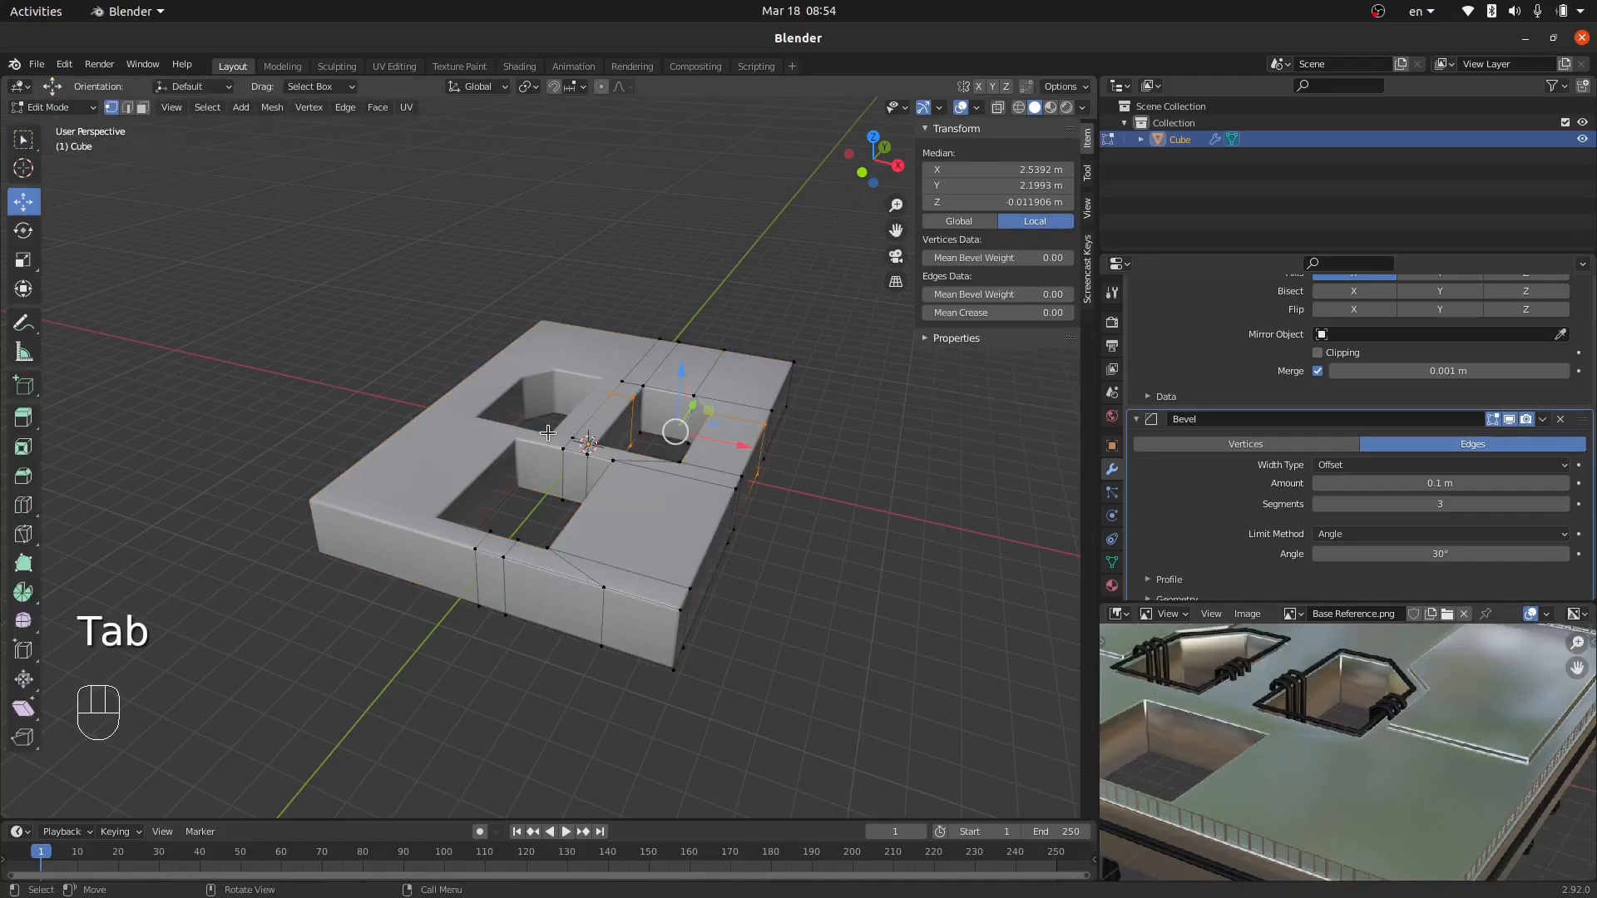
scroll(623, 415, "up", 3)
left_click(569, 472)
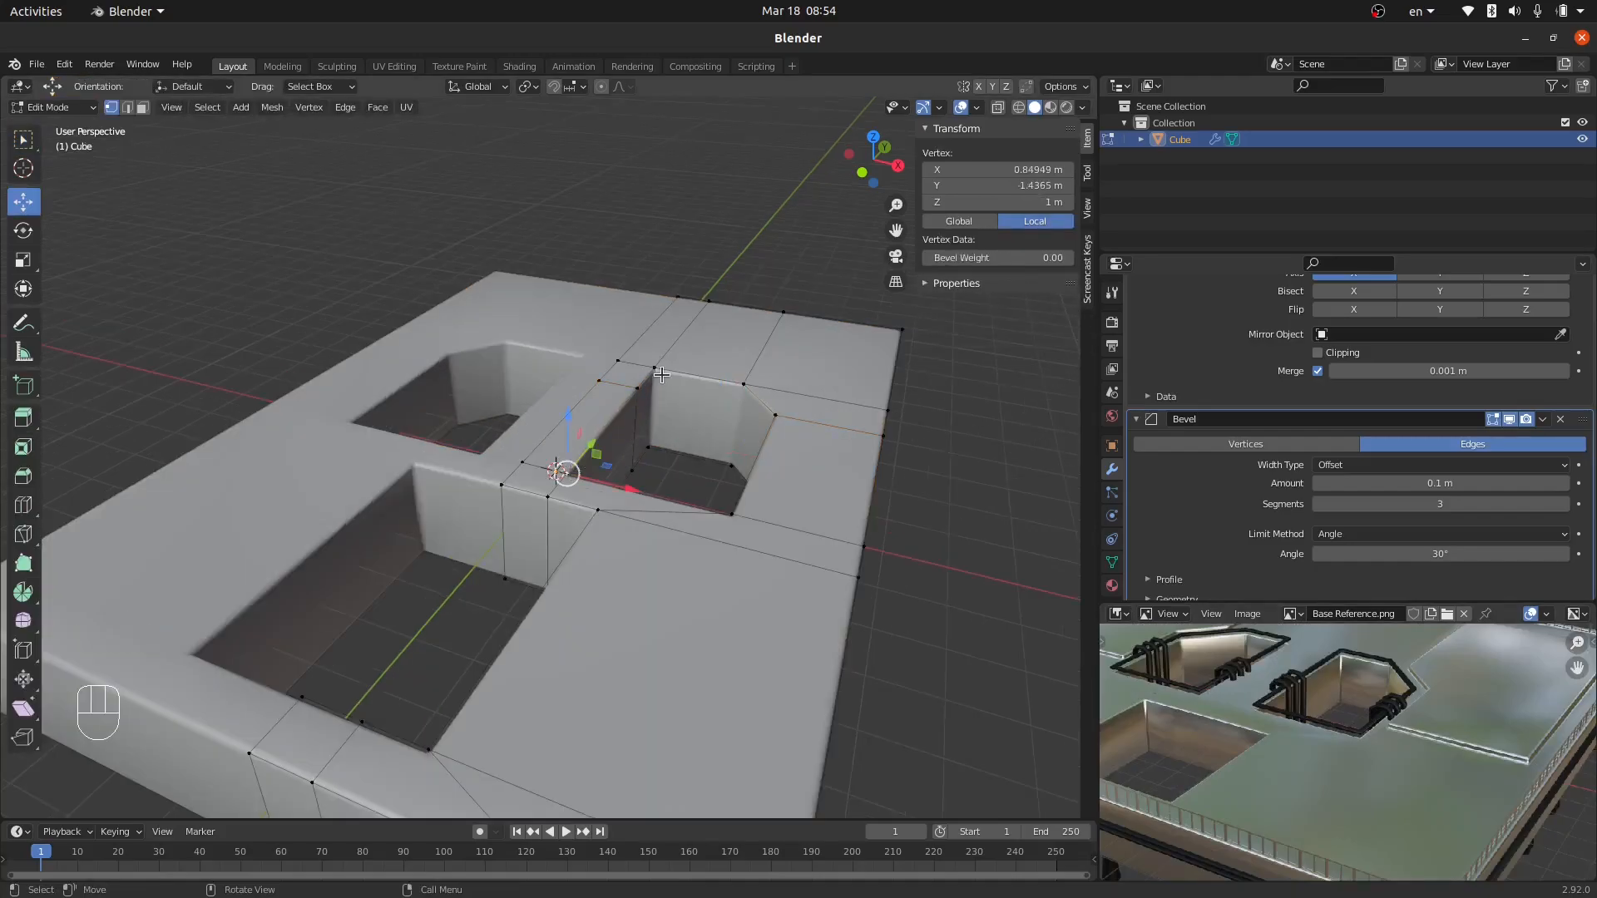
scroll(659, 377, "up", 2)
left_click(636, 373, "shift")
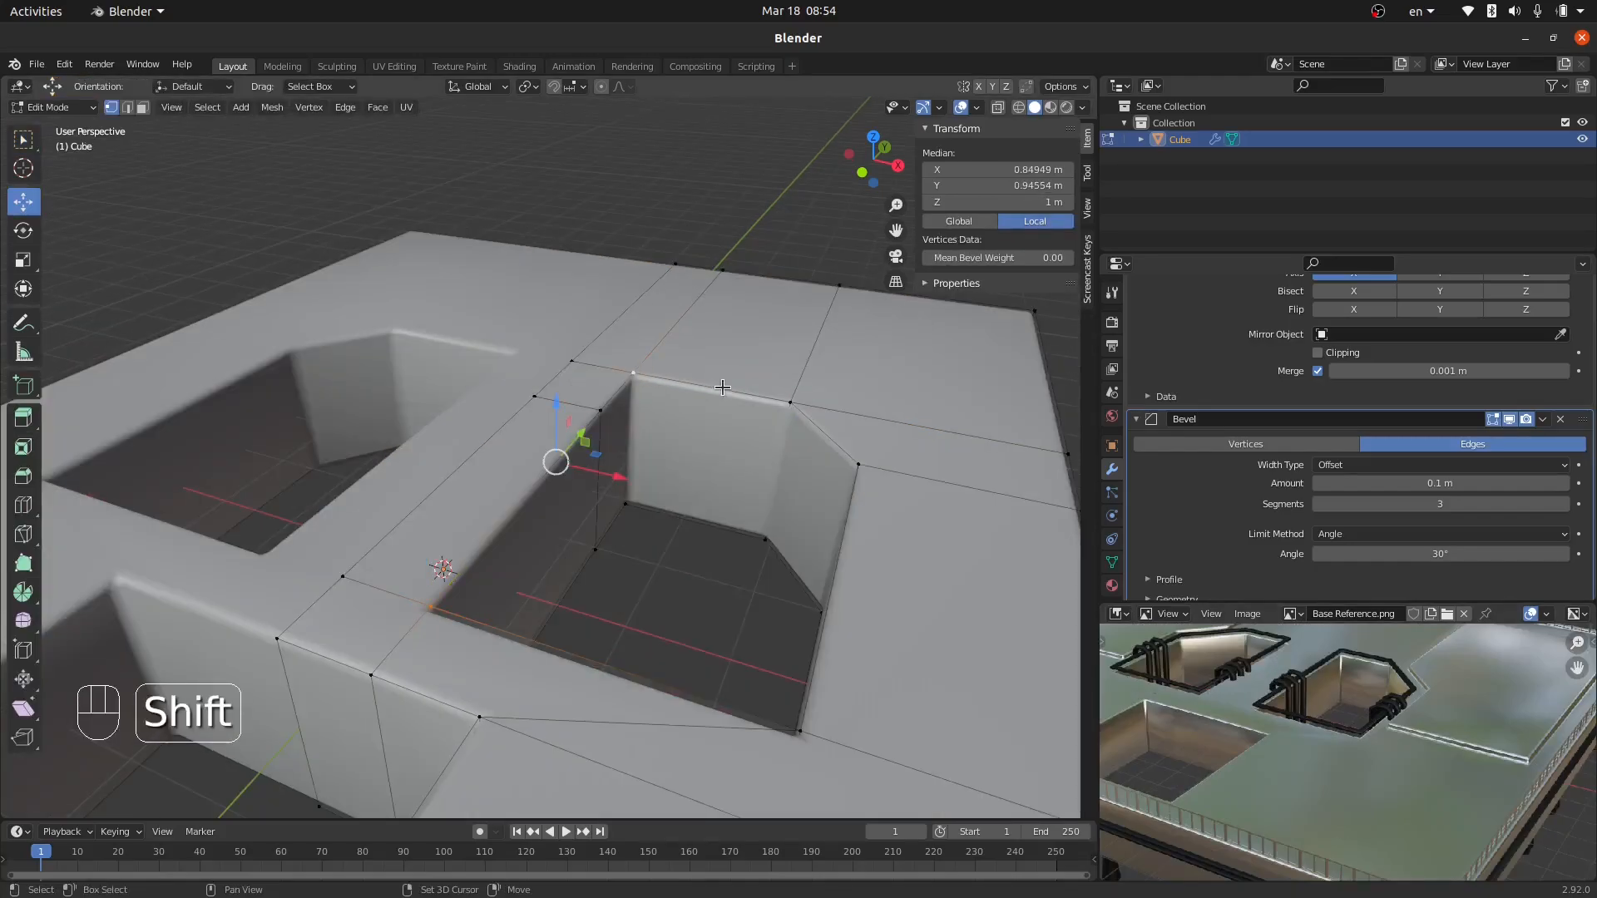
left_click(788, 398, "shift")
left_click(871, 451, "shift")
left_click(803, 731, "shift")
middle_click_drag(759, 603, 745, 584)
key("shift+d")
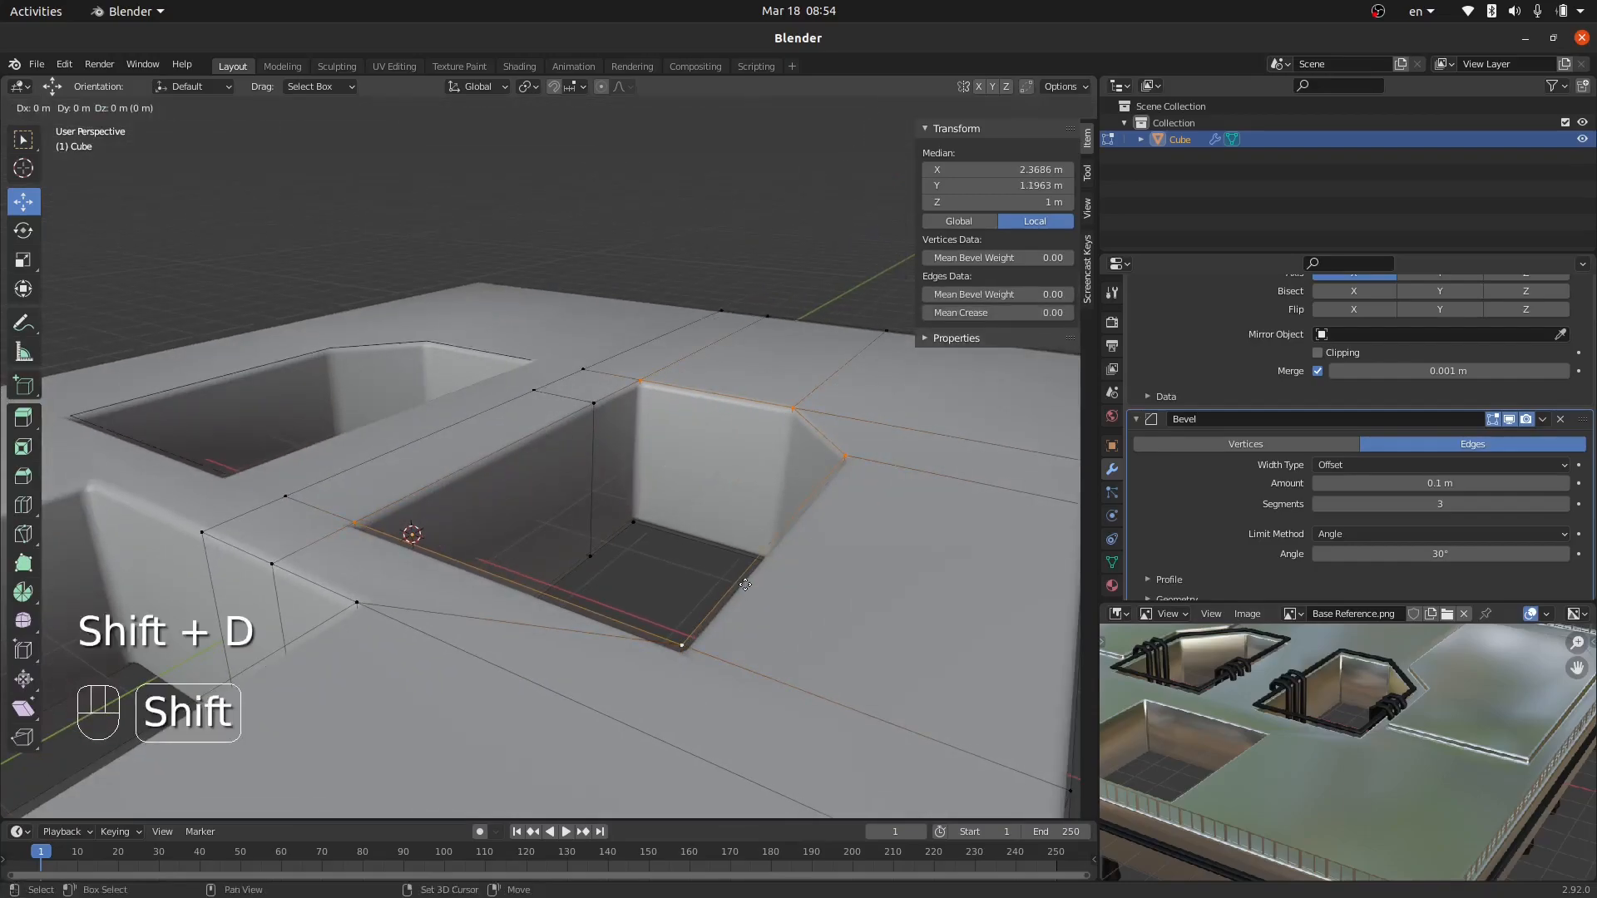
right_click(745, 566)
left_click_drag(663, 399, 689, 213)
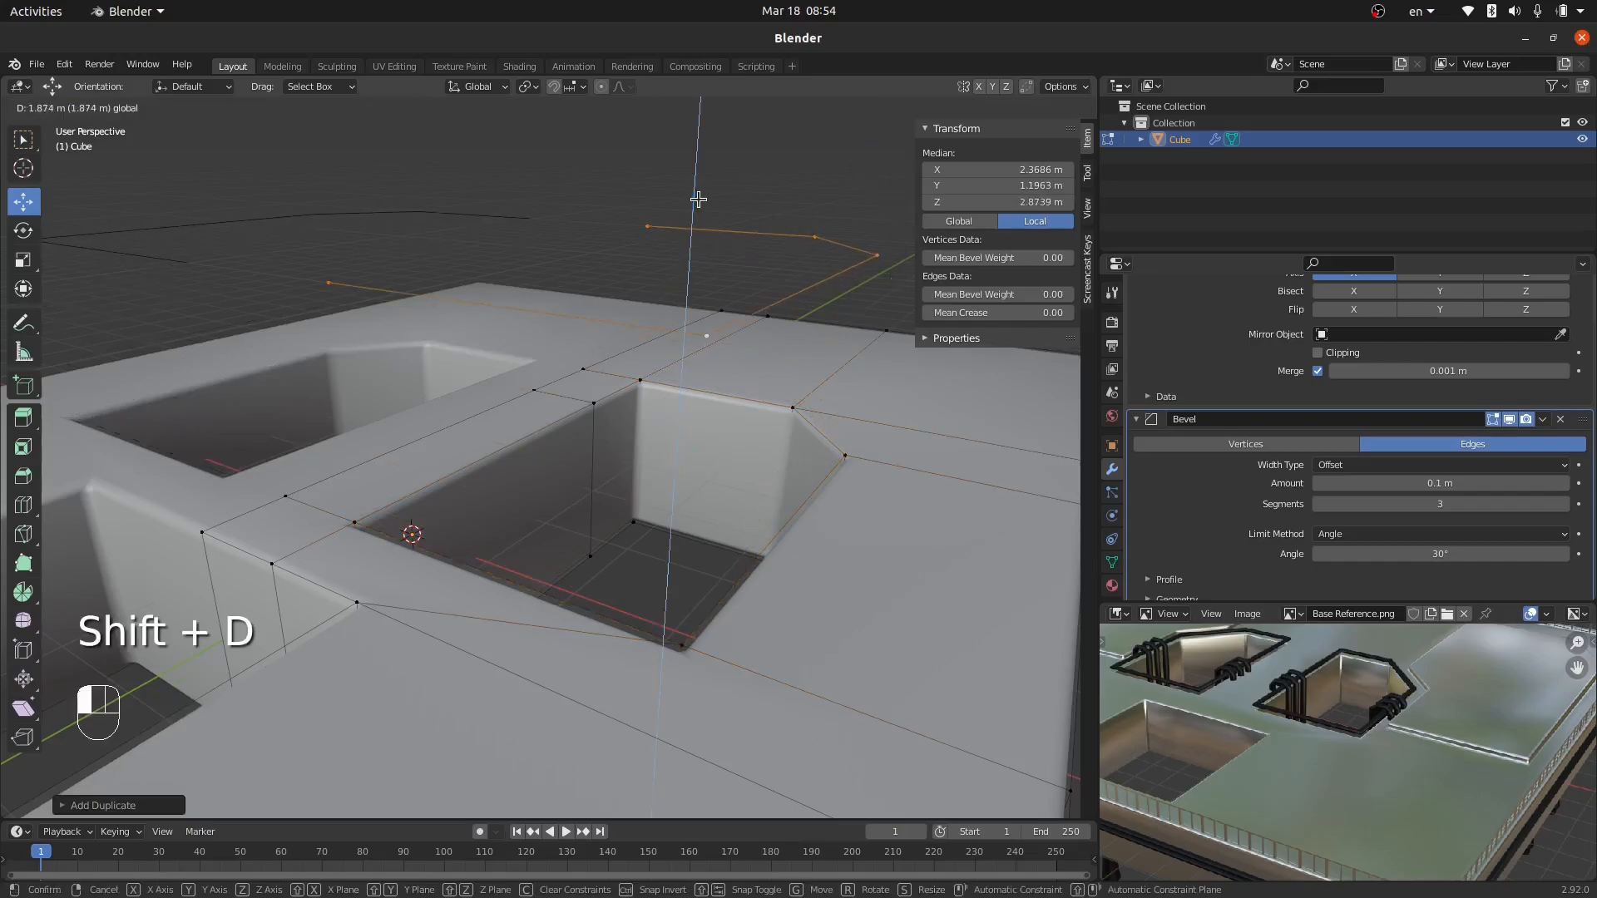
middle_click_drag(689, 212, 681, 253, "shift")
Separate the duplicated rim outline into its own object and close its open side with an edge between the two end vertices.
key("p")
left_click(680, 254)
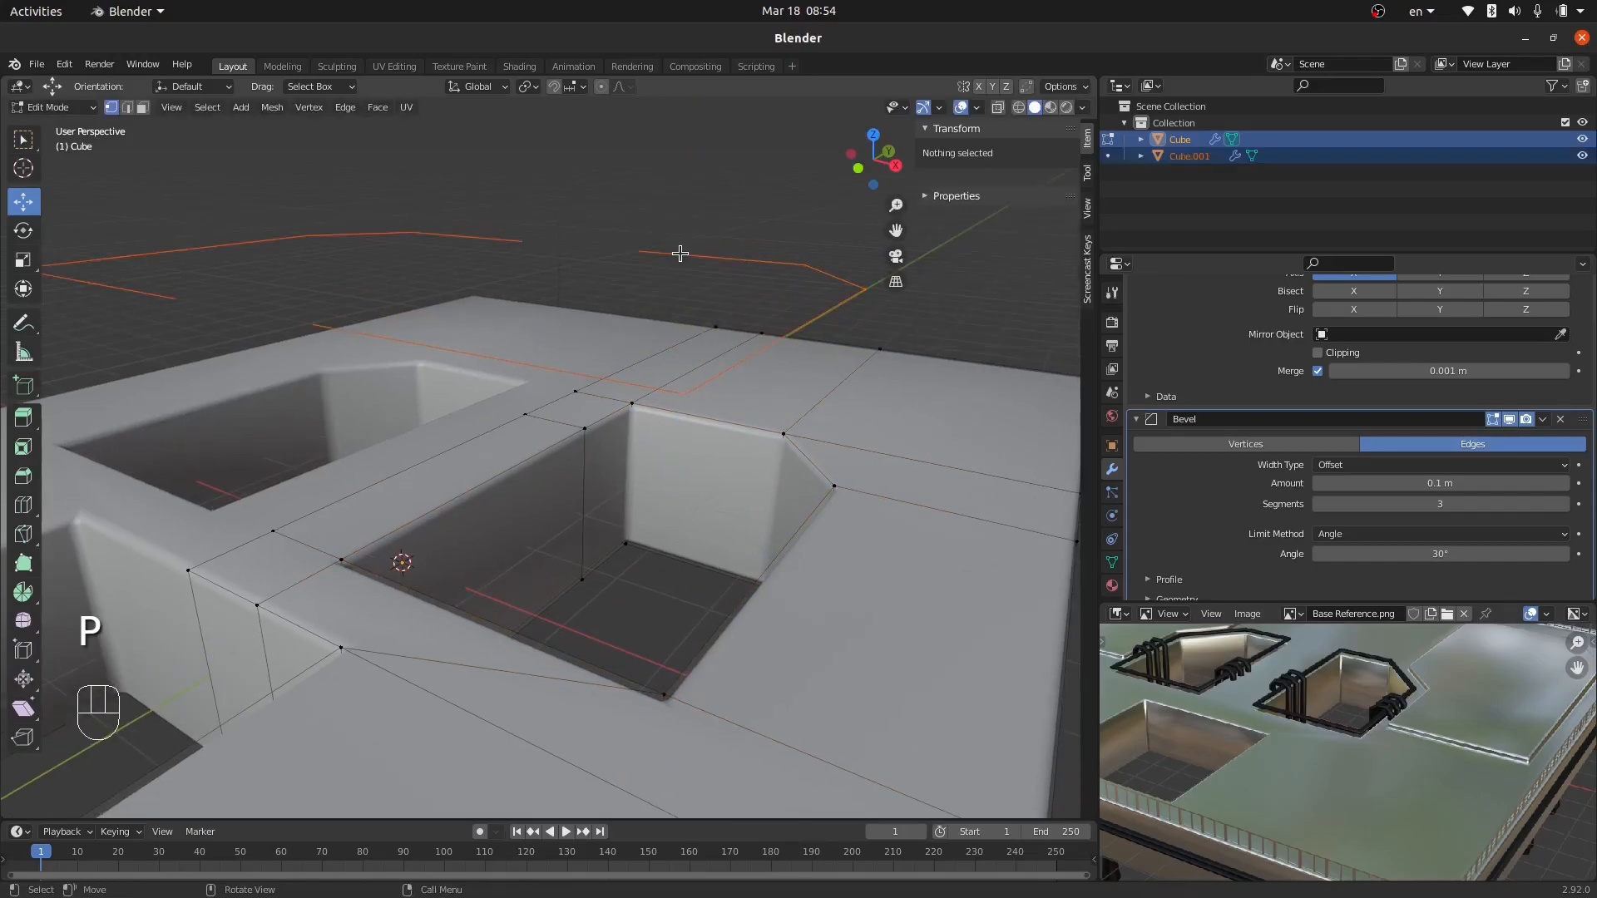
key("Tab")
left_click(682, 260)
middle_click_drag(644, 257, 674, 252)
key("Tab")
left_click(606, 253)
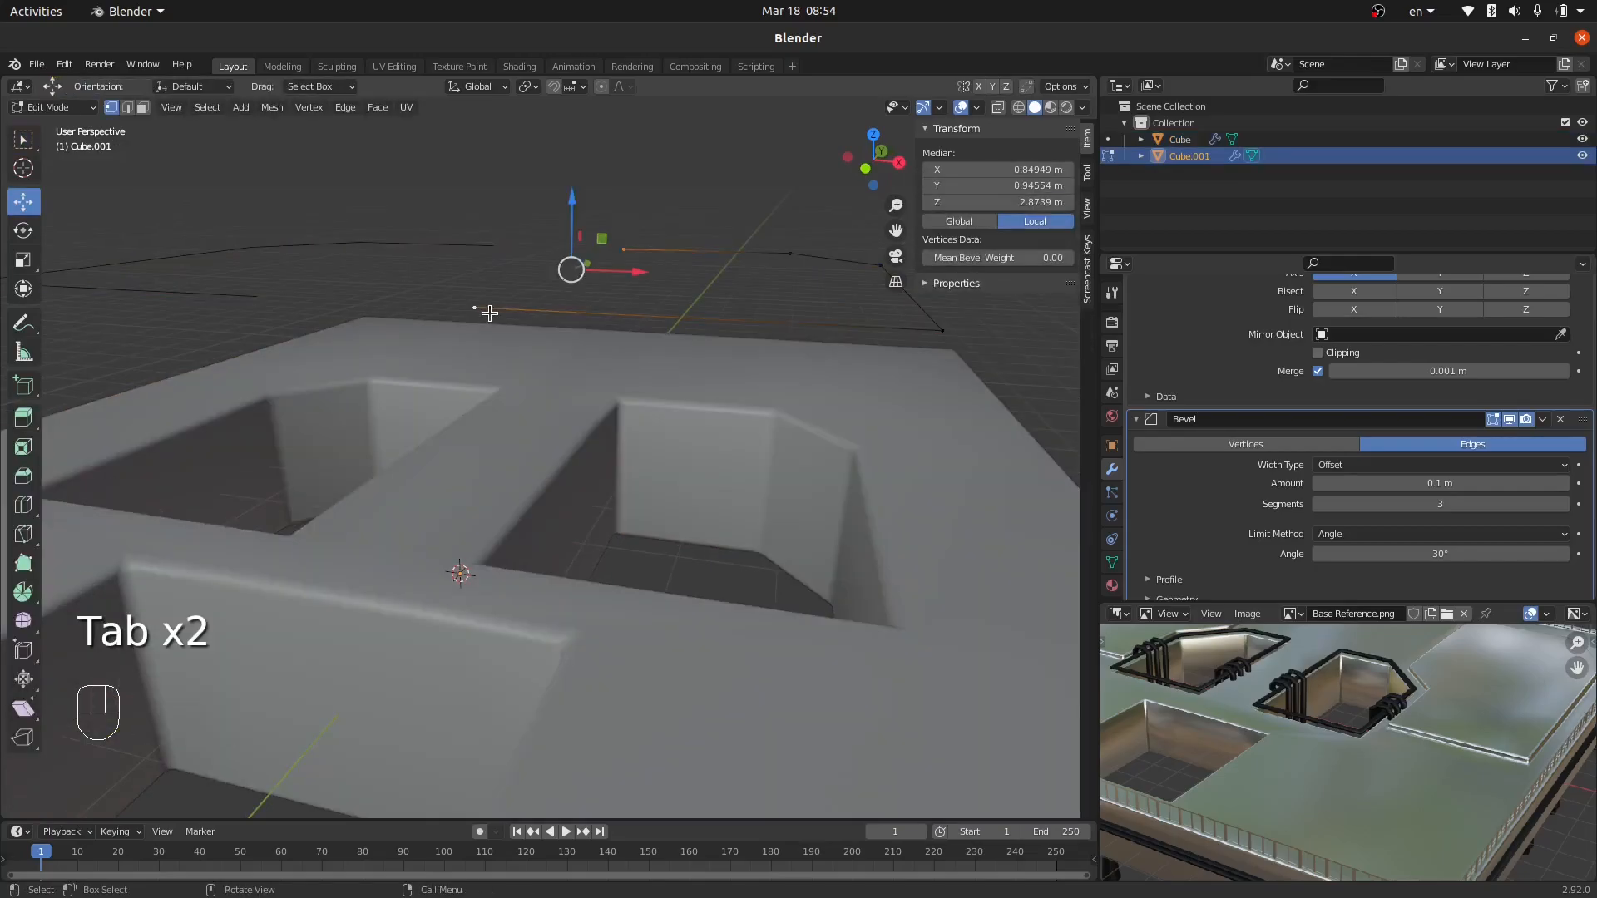
key("f")
middle_click_drag(777, 348, 745, 359)
key("Tab")
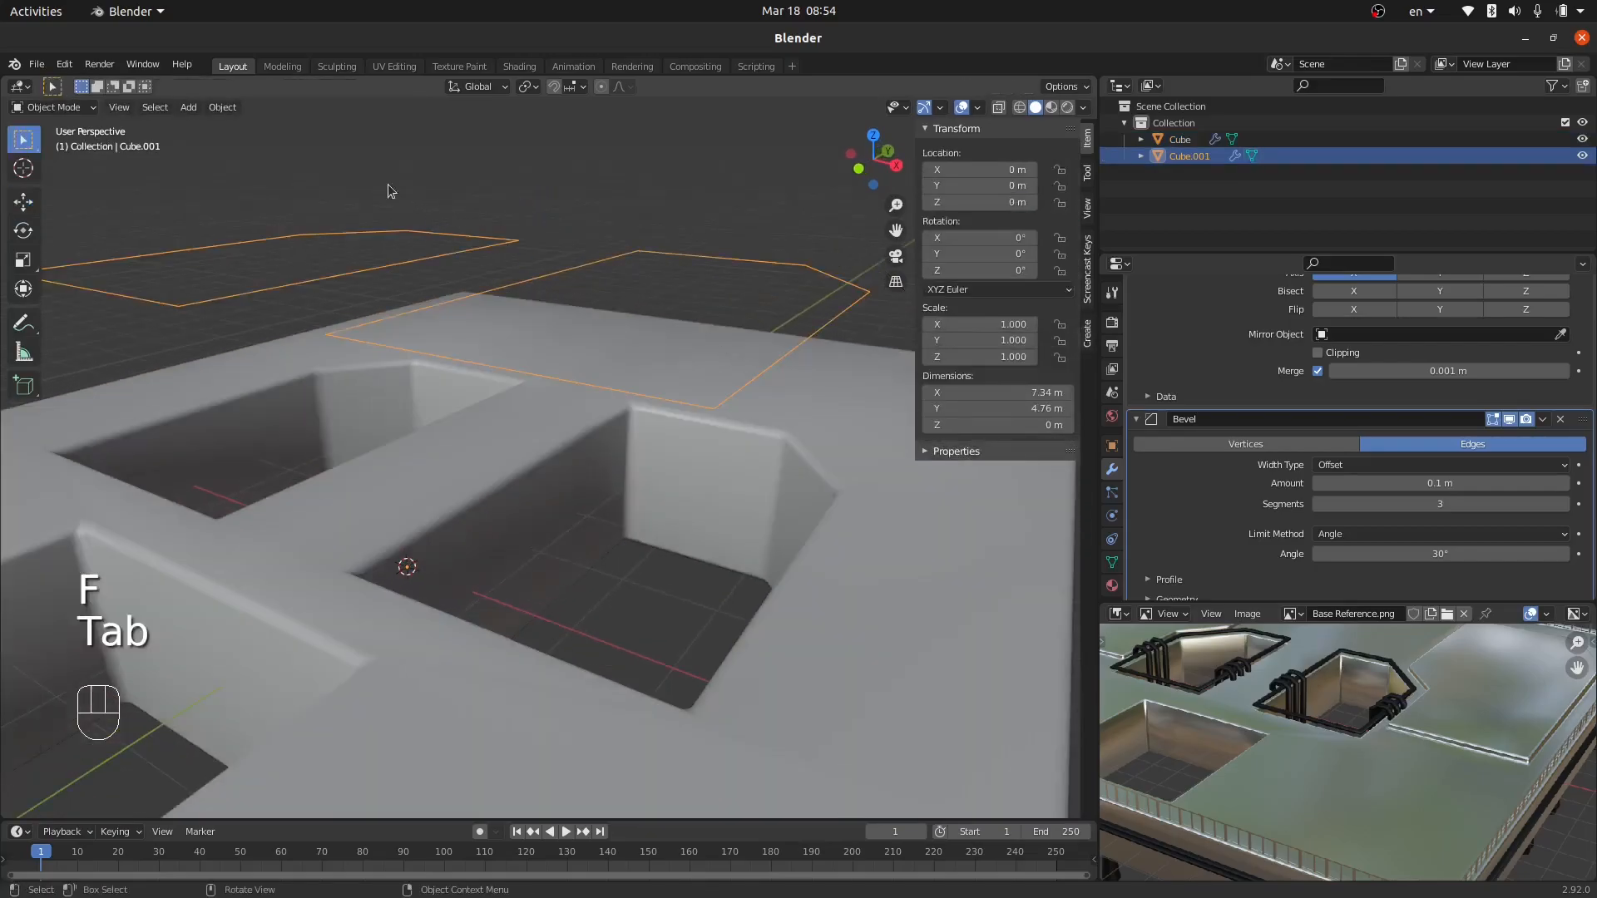
Convert the separated rim outline from a mesh to a curve.
left_click(235, 109)
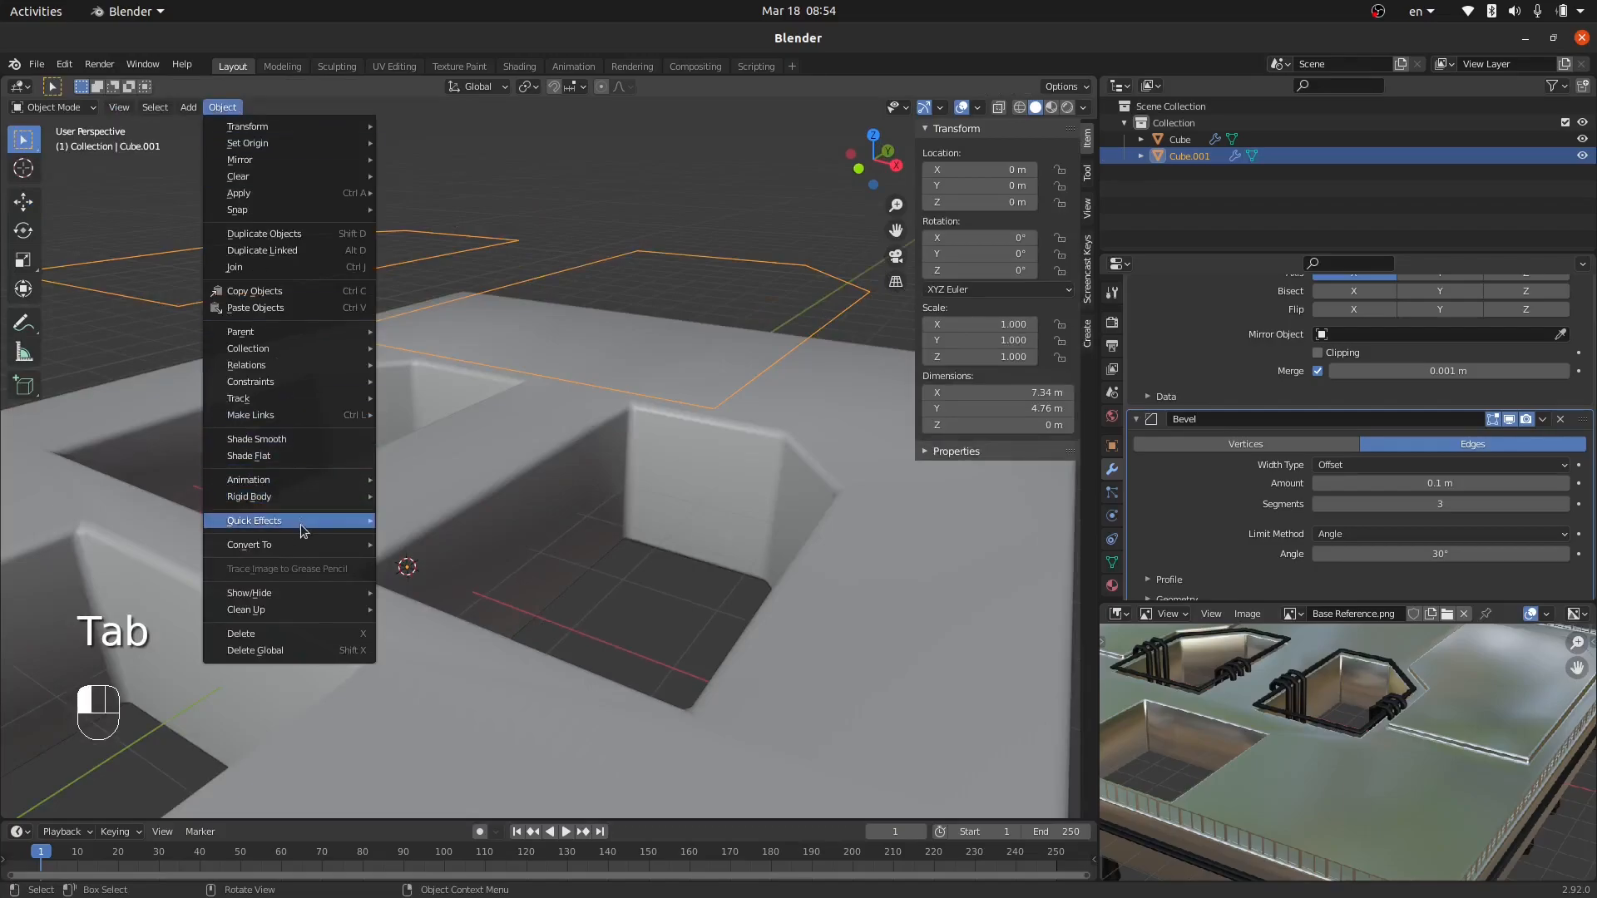
mouse_move(301, 545)
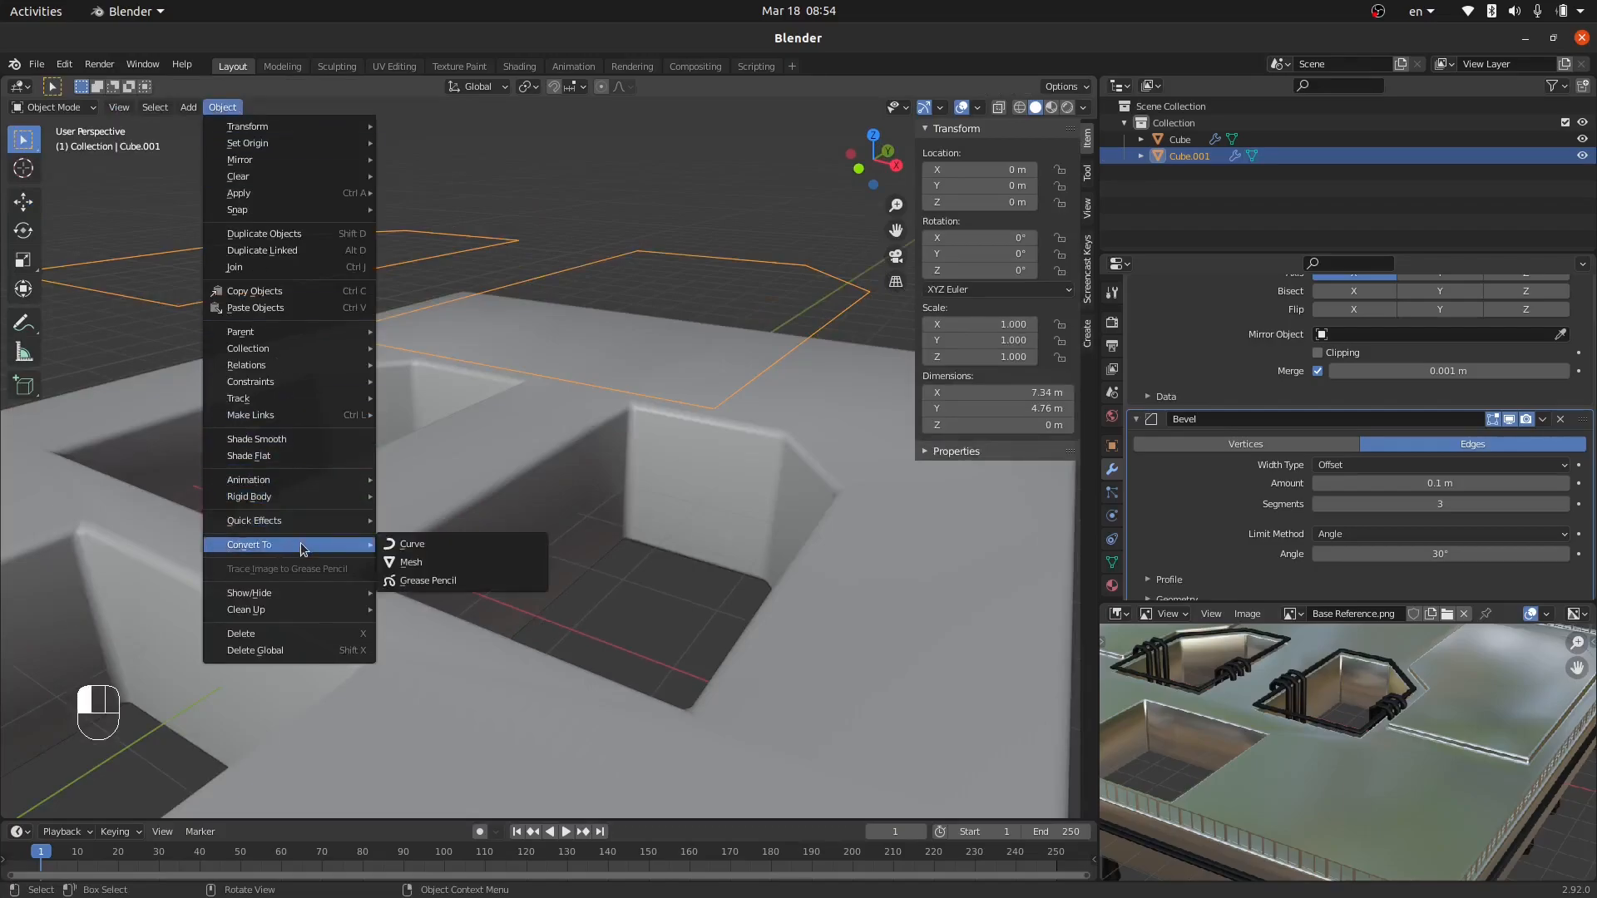
left_click(426, 547)
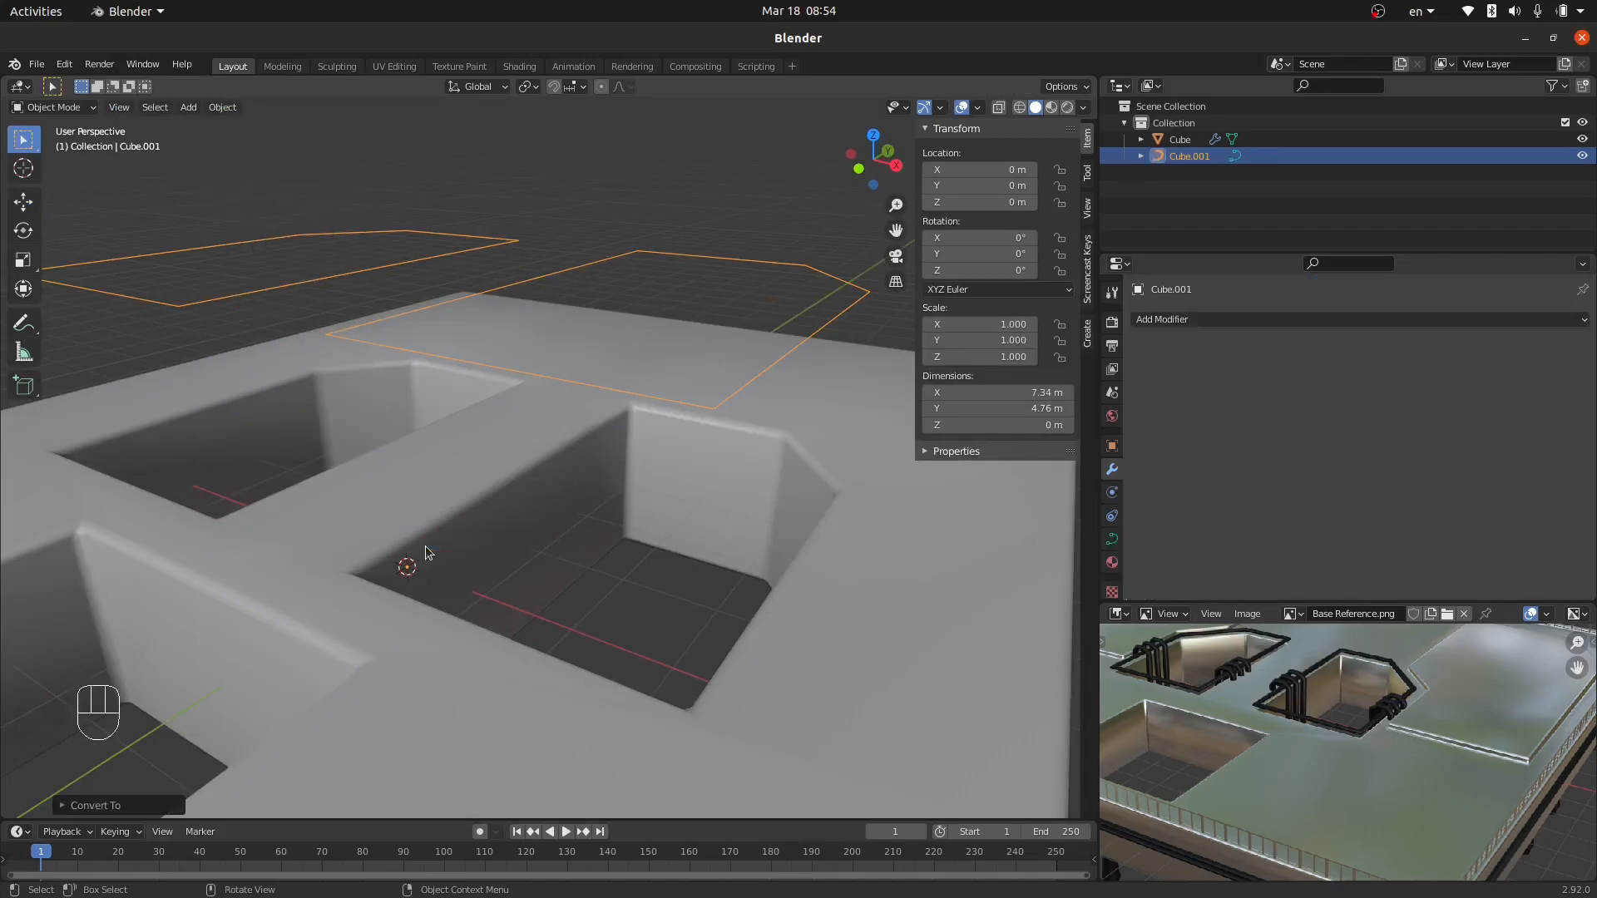
Give the outline curve a round bevel with a depth of 0.075 m to form pipes.
left_click(1112, 541)
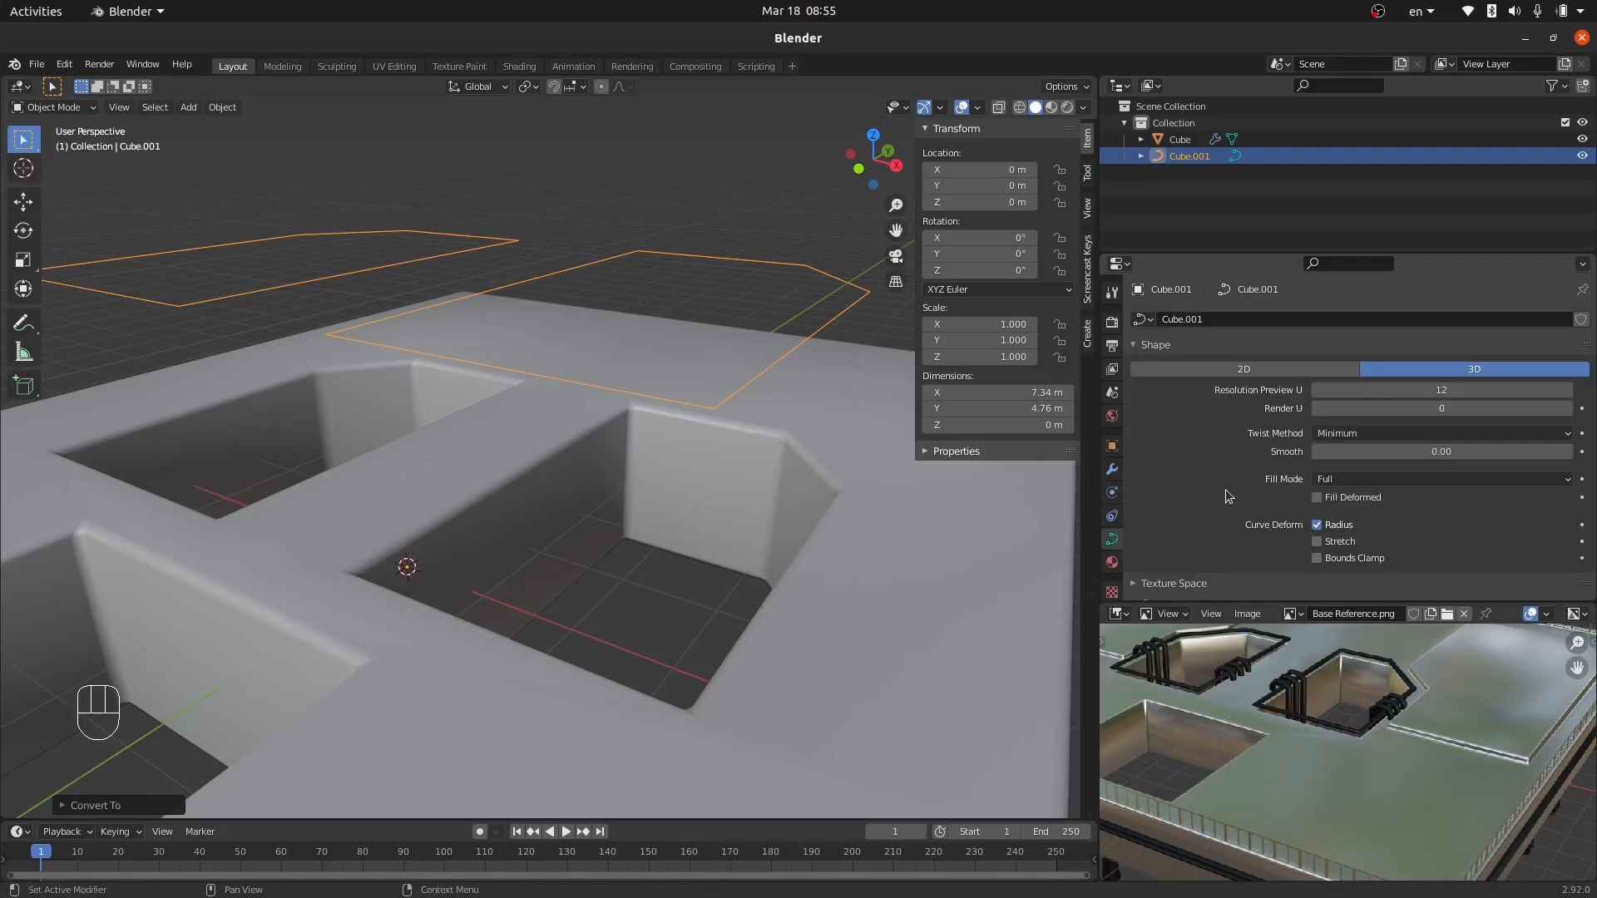
scroll(1226, 497, "down", 5)
left_click(1139, 434)
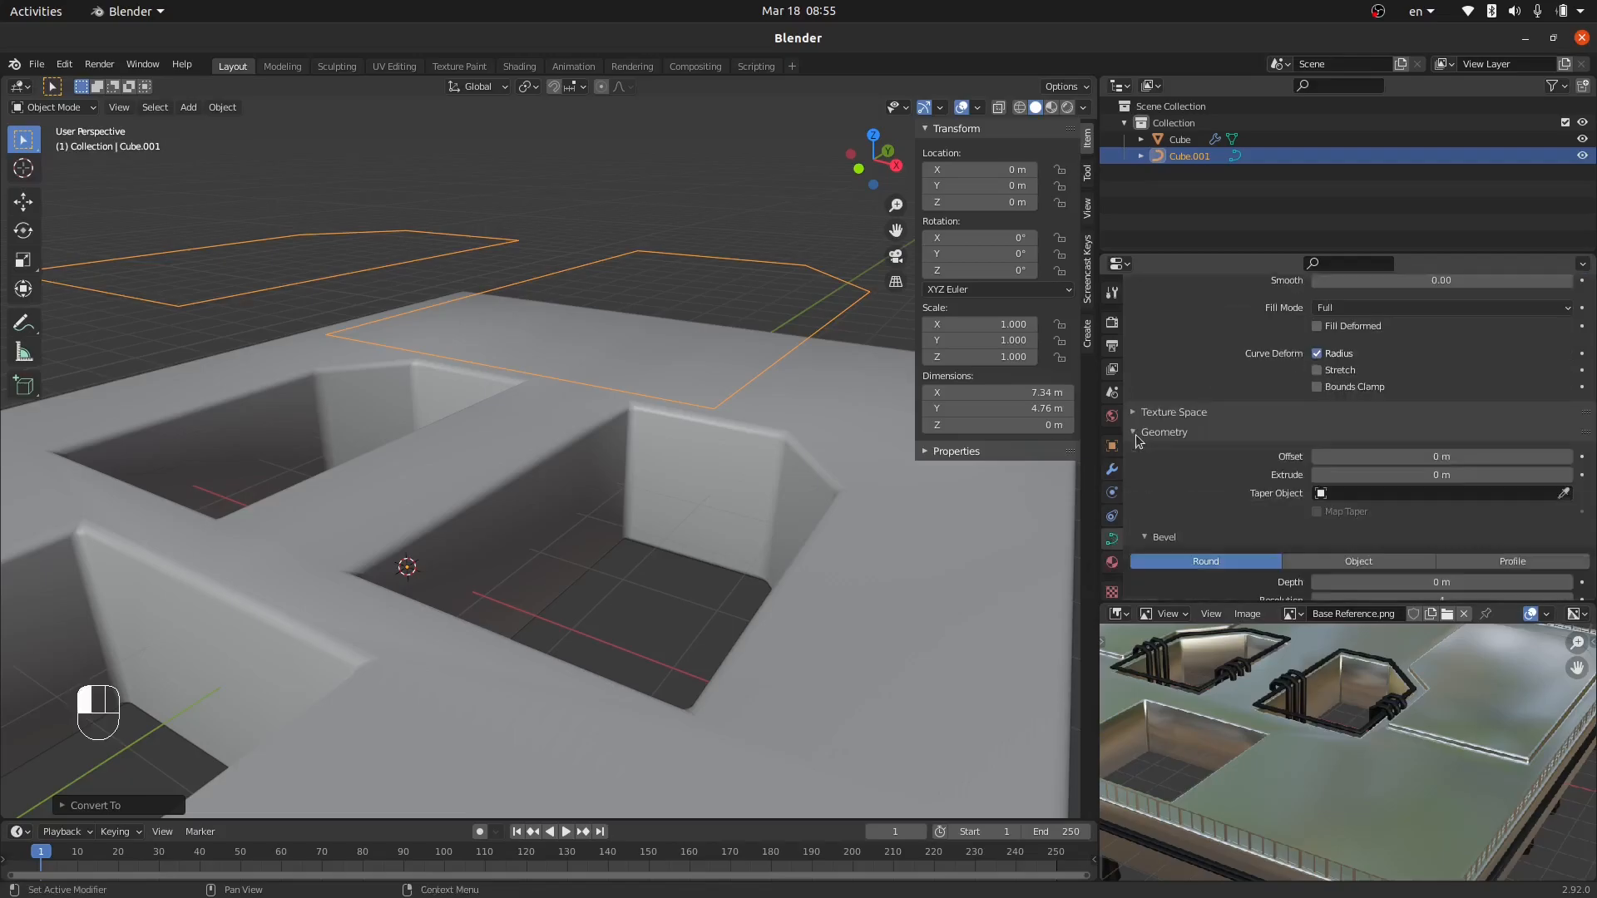
scroll(1276, 502, "down", 3)
left_click_drag(1432, 483, 1507, 483)
left_click(1432, 481)
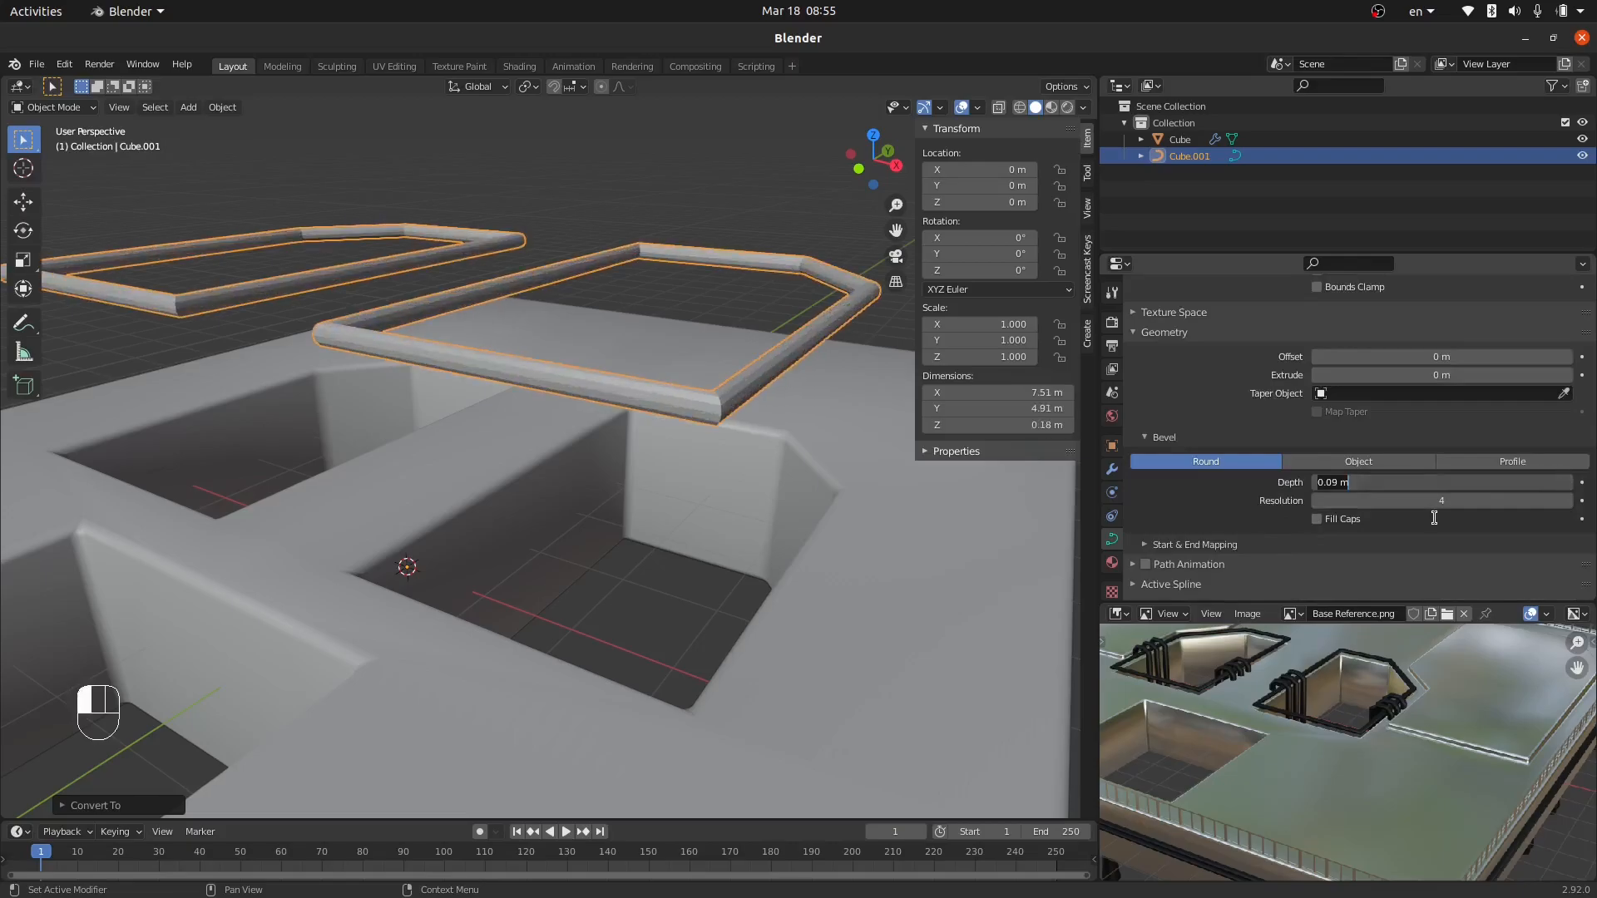
type(".075")
key("Return")
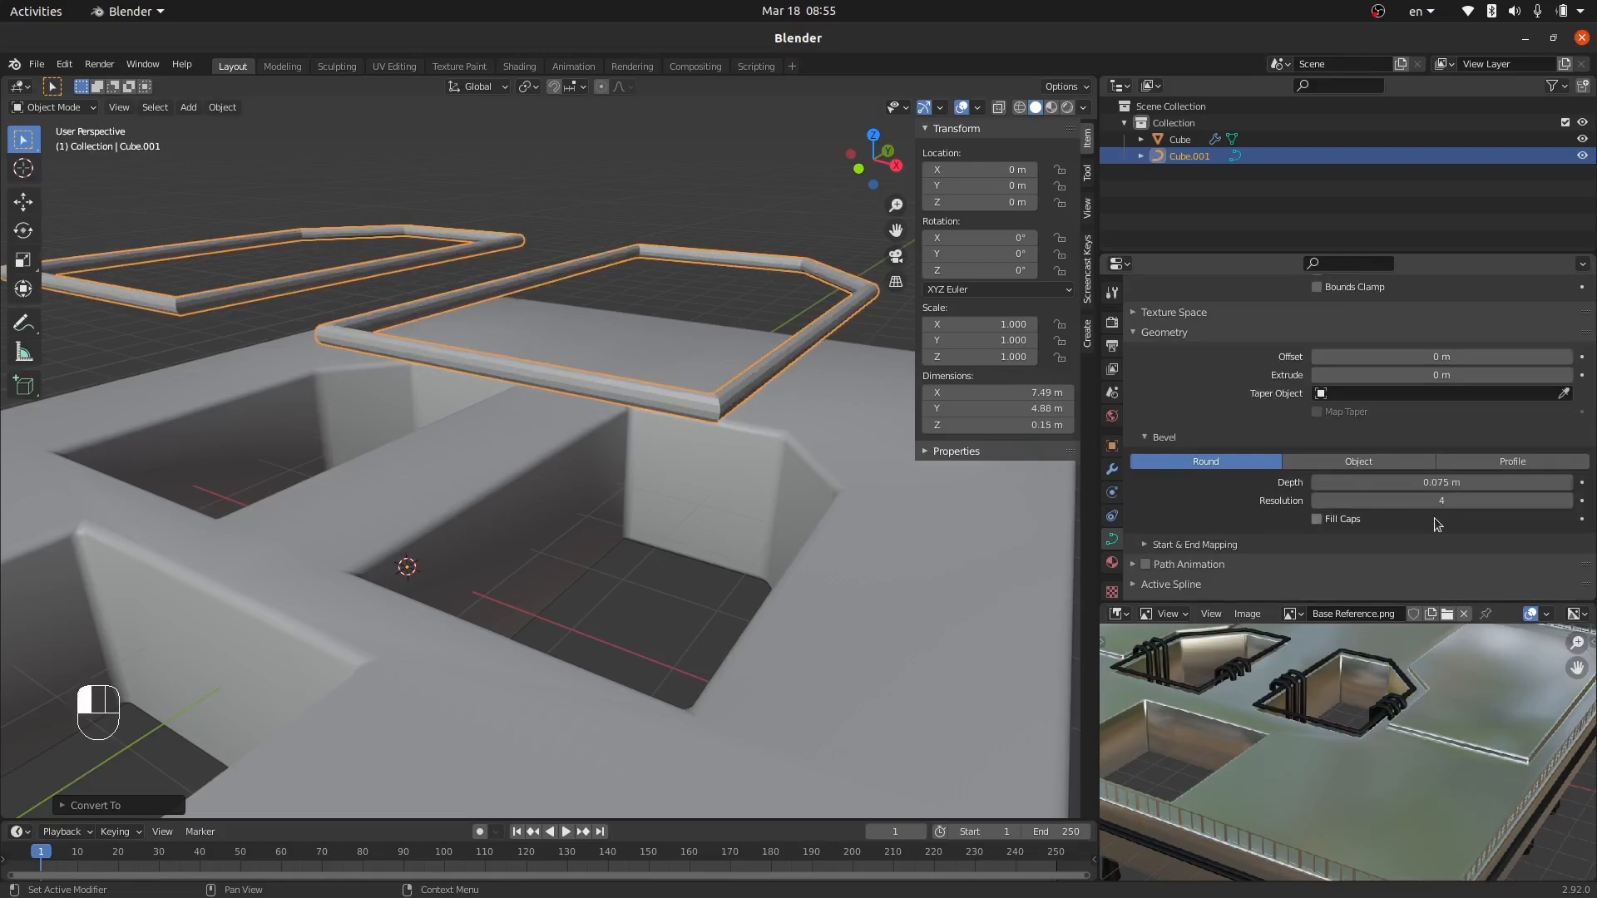
Lower all control points of the pipe curve about 1.74 m onto the rims of the chamfered openings.
middle_click_drag(699, 371, 621, 348)
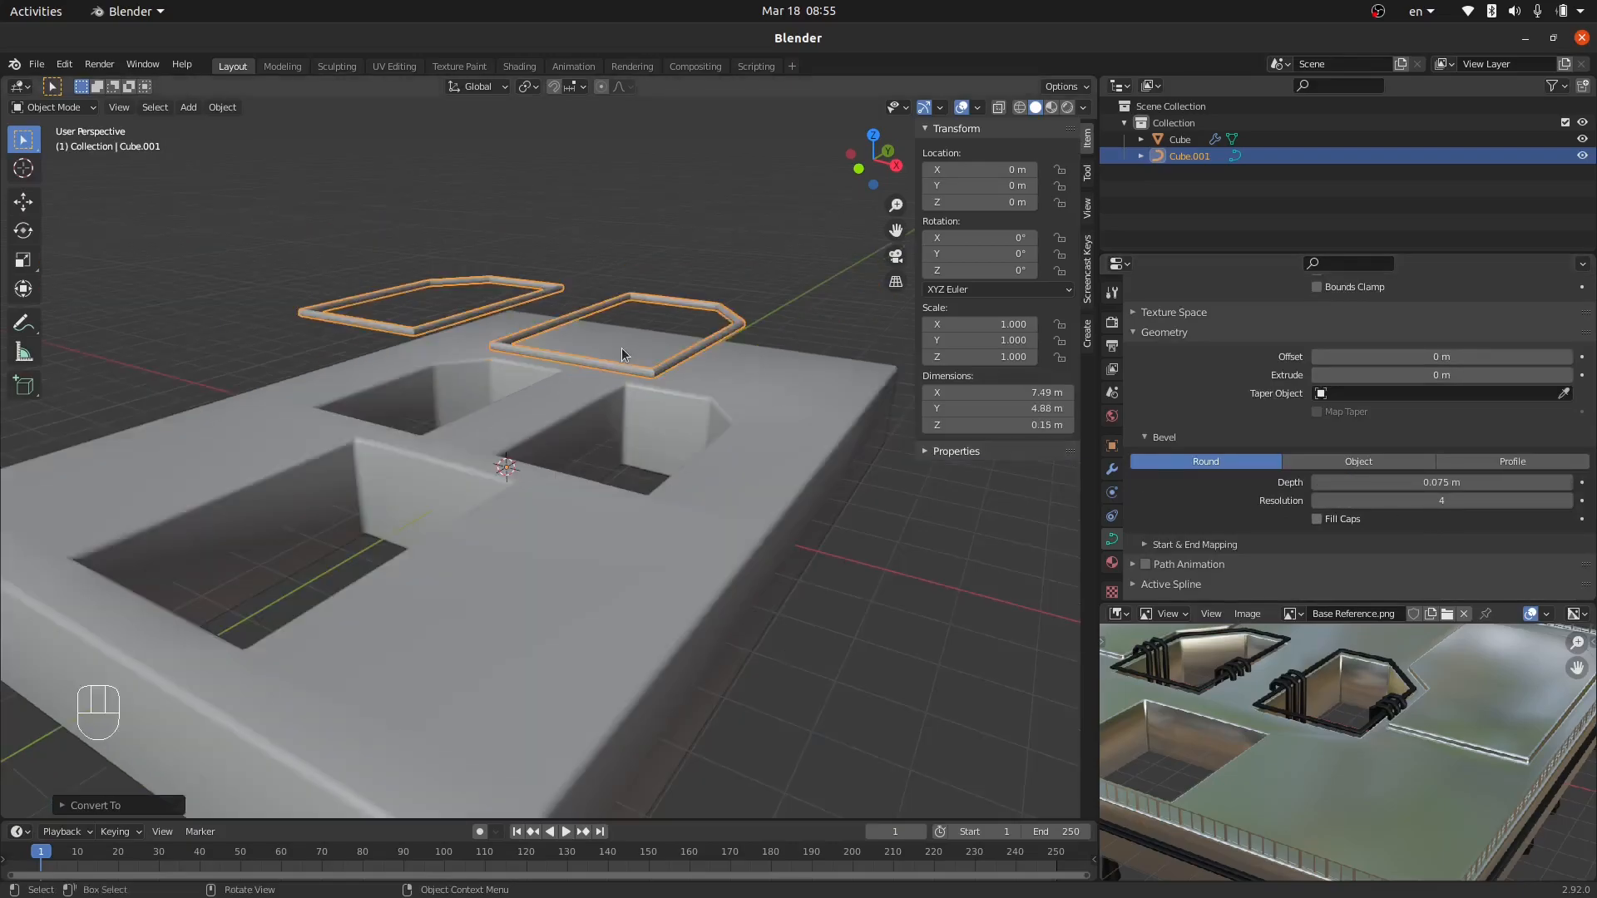
left_click(25, 202)
mouse_move(543, 386)
middle_mouse_down()
mouse_move(538, 354)
mouse_move(568, 379)
middle_mouse_up()
mouse_move(524, 474)
middle_mouse_down()
mouse_move(564, 462)
mouse_move(522, 443)
middle_mouse_up()
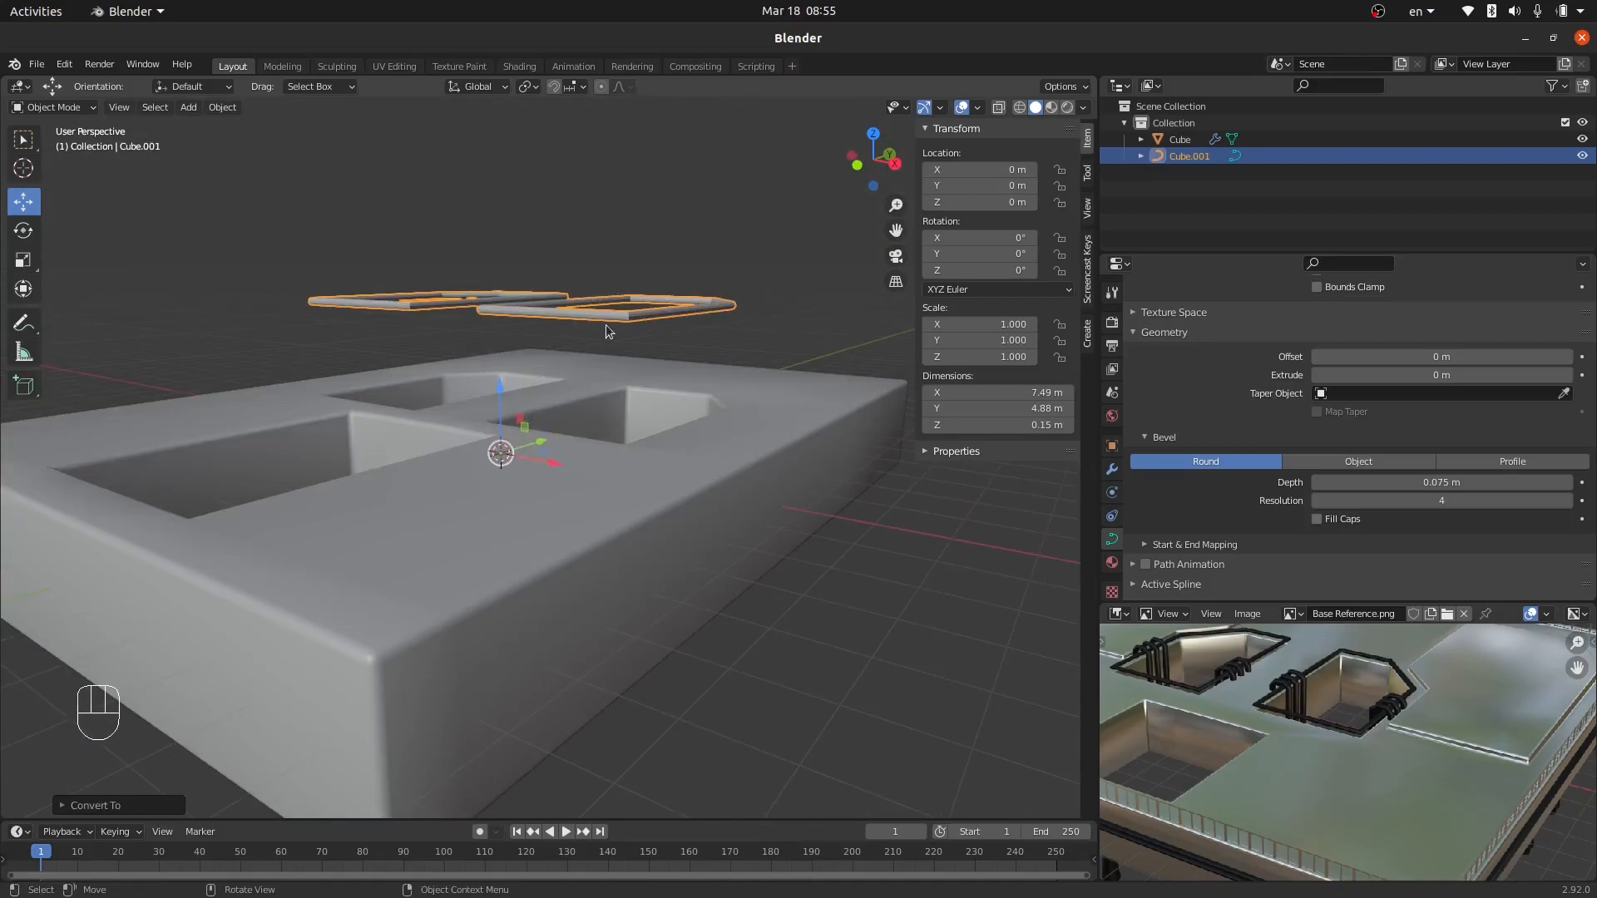
key("Tab")
left_click(23, 204)
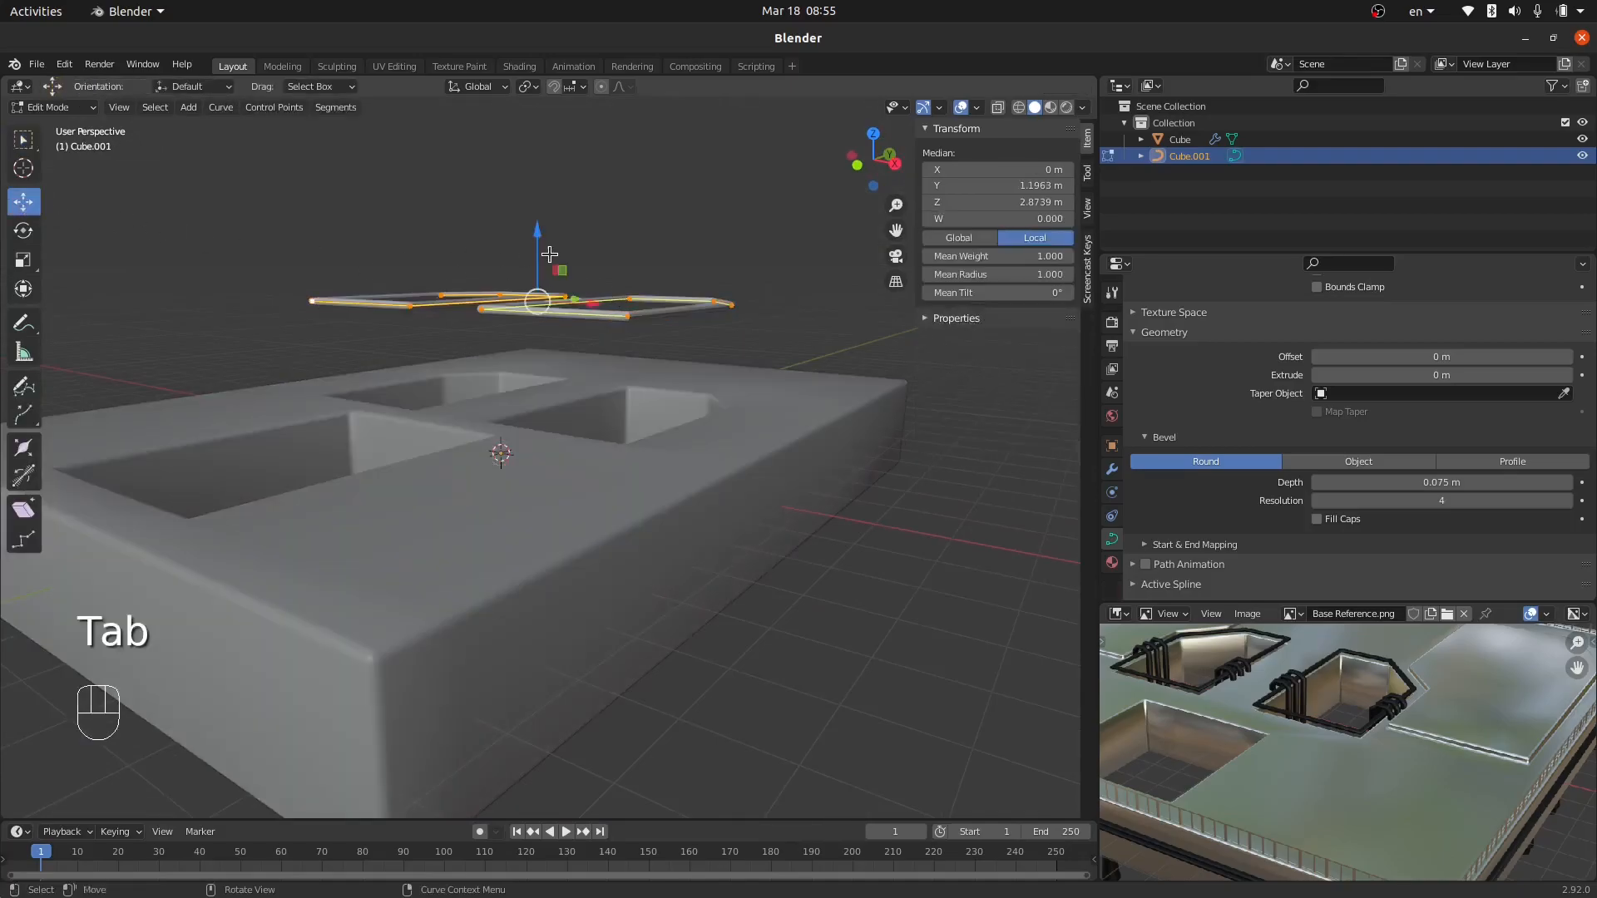
left_click_drag(529, 240, 570, 406)
scroll(571, 406, "up", 5)
key("Tab")
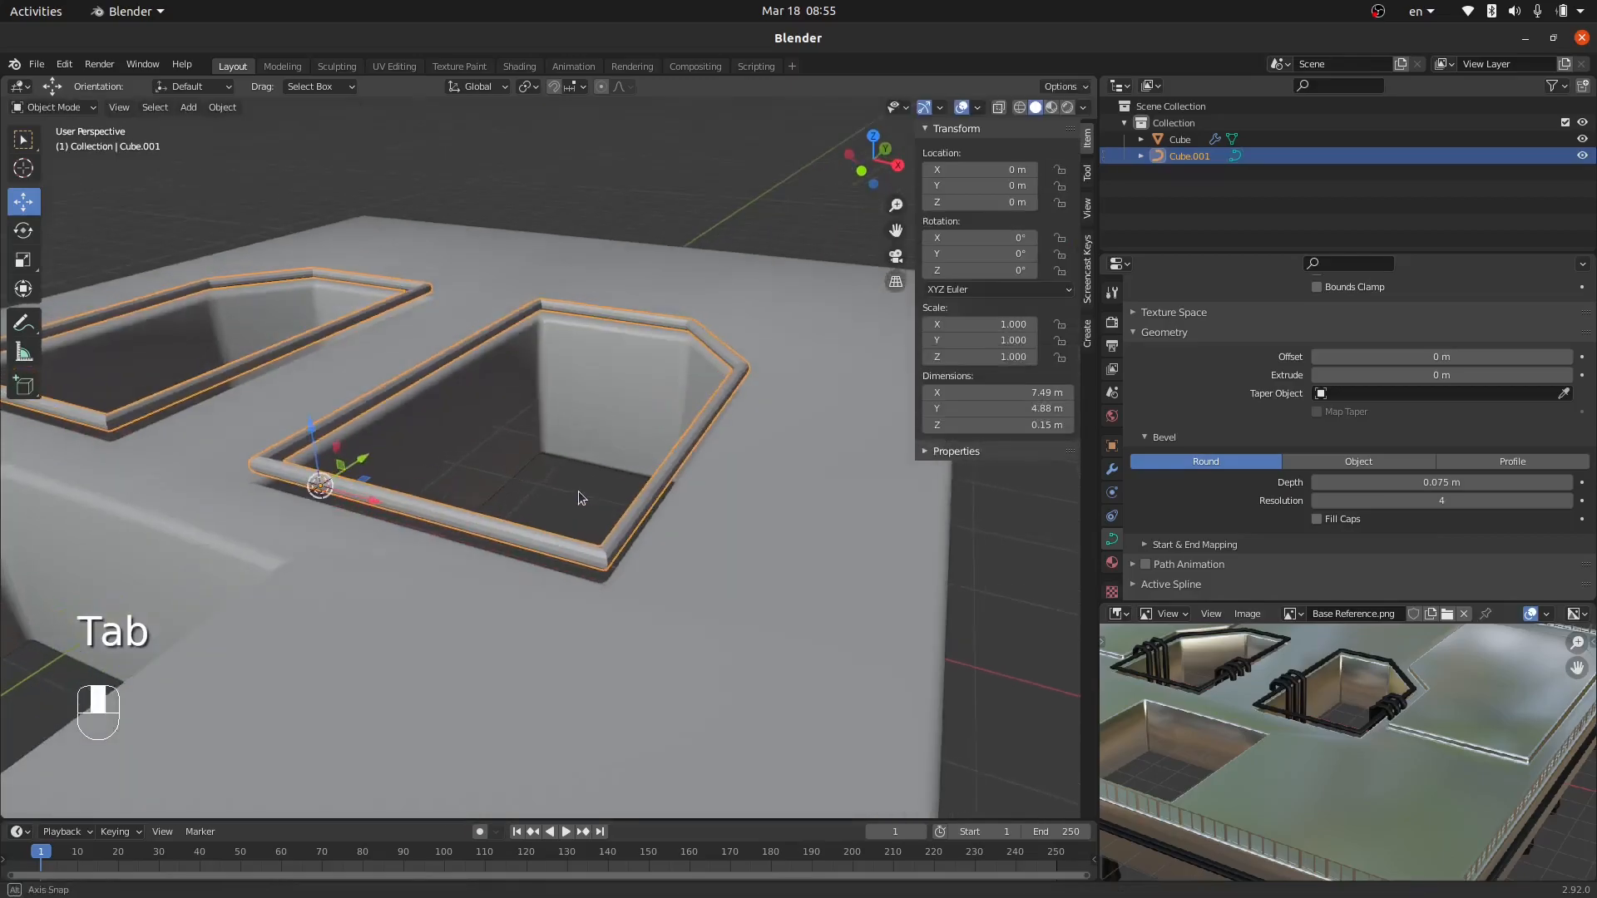
Apply smooth shading to the pipe curve around the chamfered openings.
middle_click_drag(770, 424, 734, 416)
key("a")
key("a")
left_click(625, 533)
right_click(628, 534)
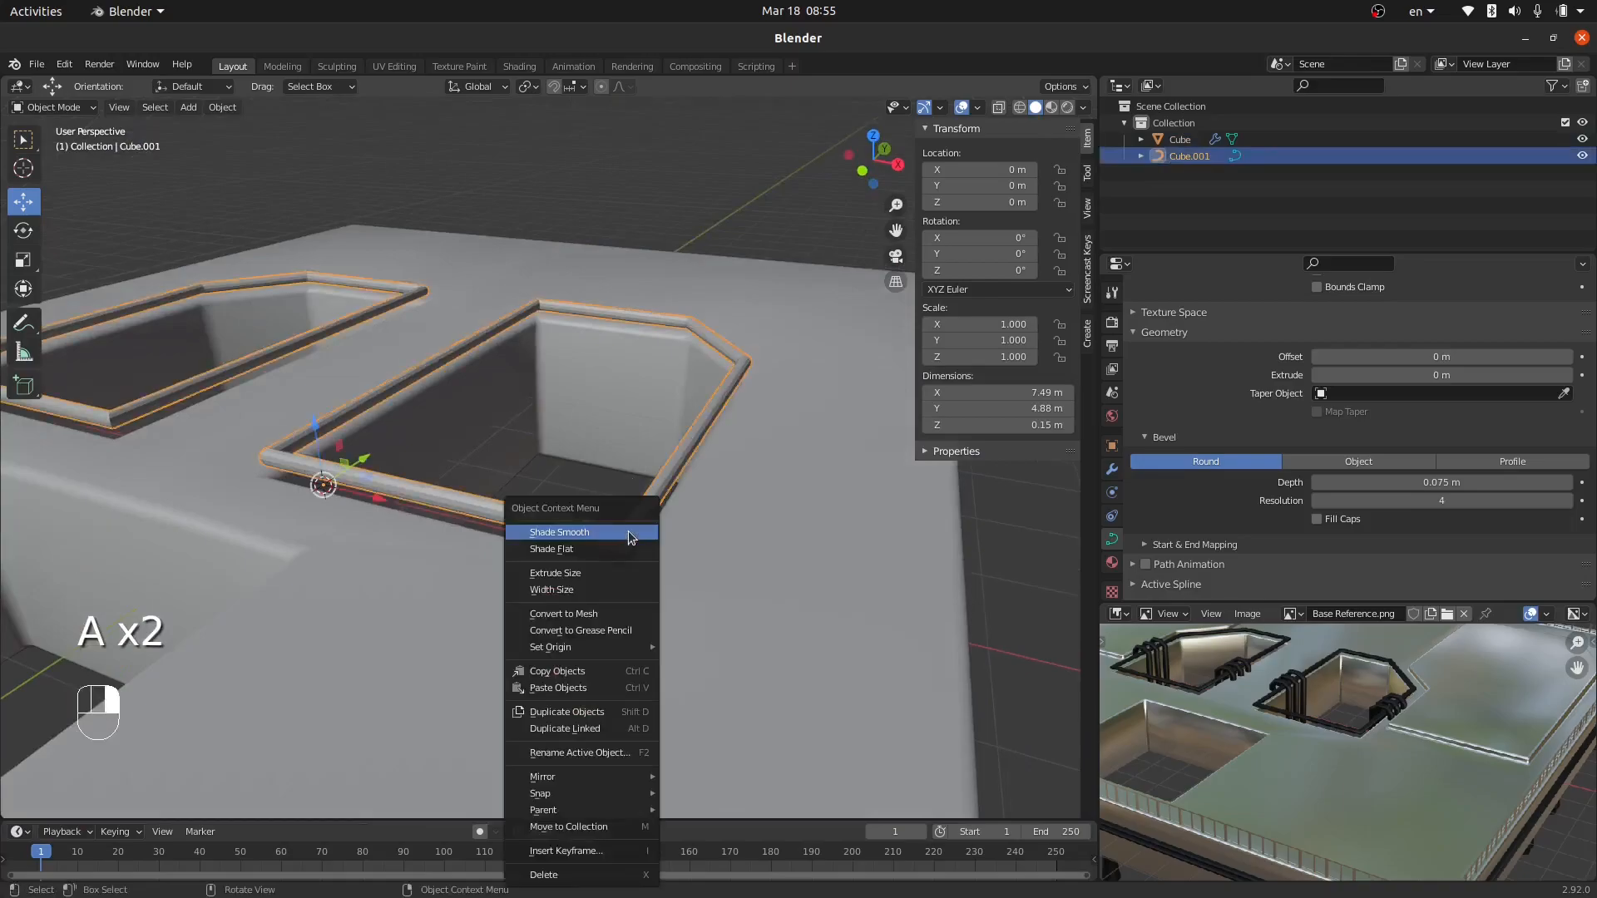
key("Escape")
Duplicate the near corner control point of the pipe nearest the origin, moving it about 1.37 m along Y and 0.14 m outward from the rim.
scroll(624, 537, "up", 2)
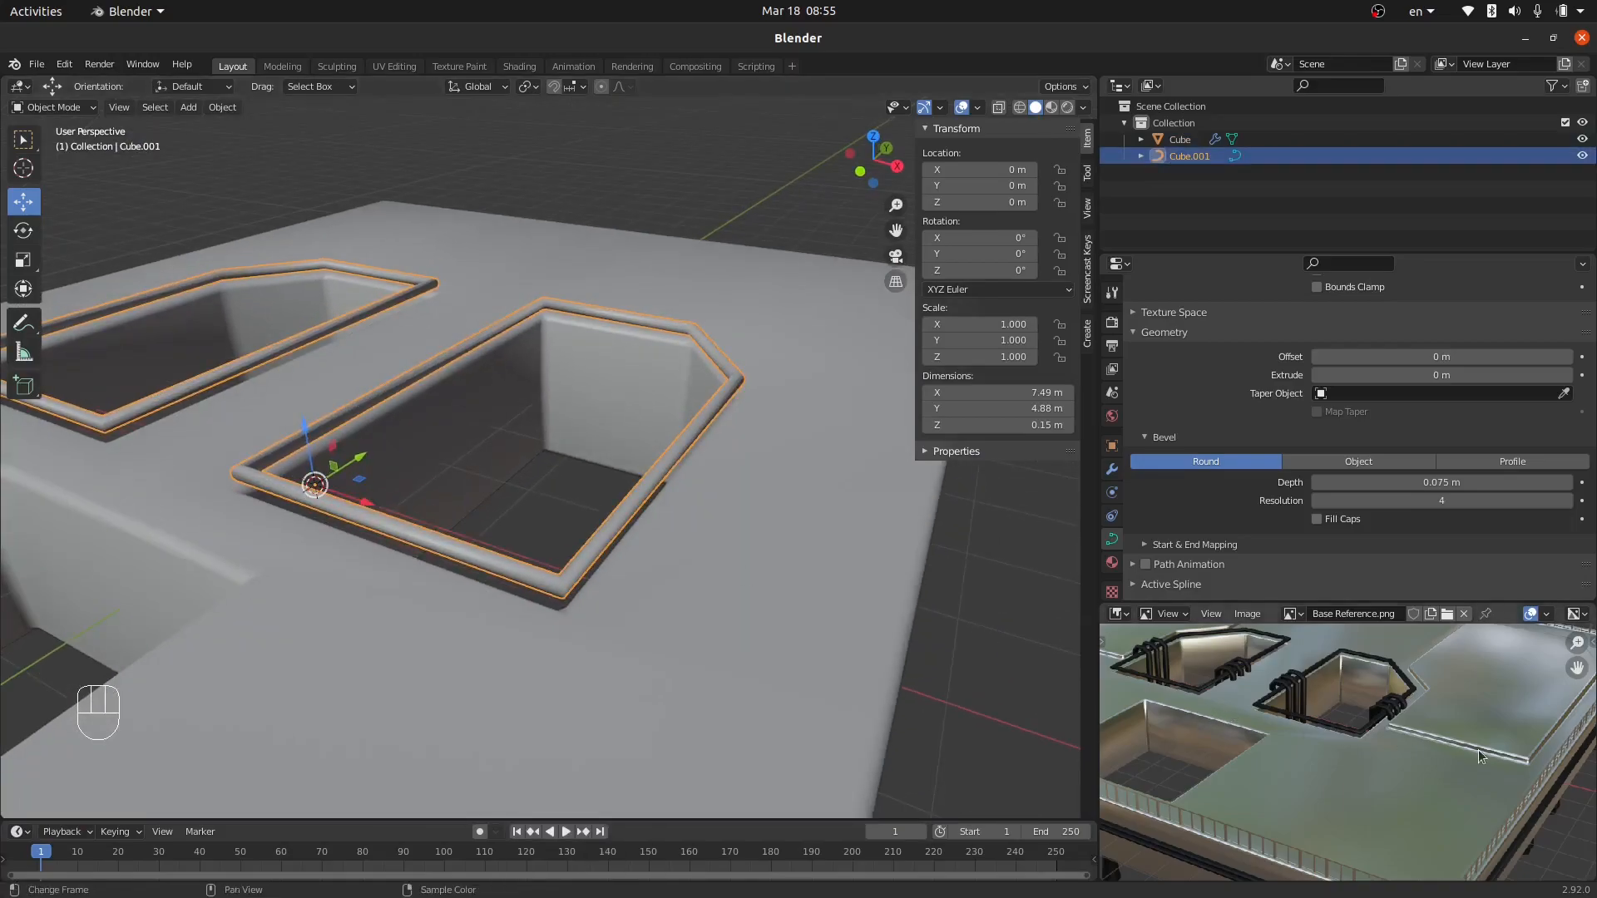
middle_click_drag(1399, 724, 1357, 705, "ctrl")
middle_click_drag(1288, 764, 1406, 667, "ctrl")
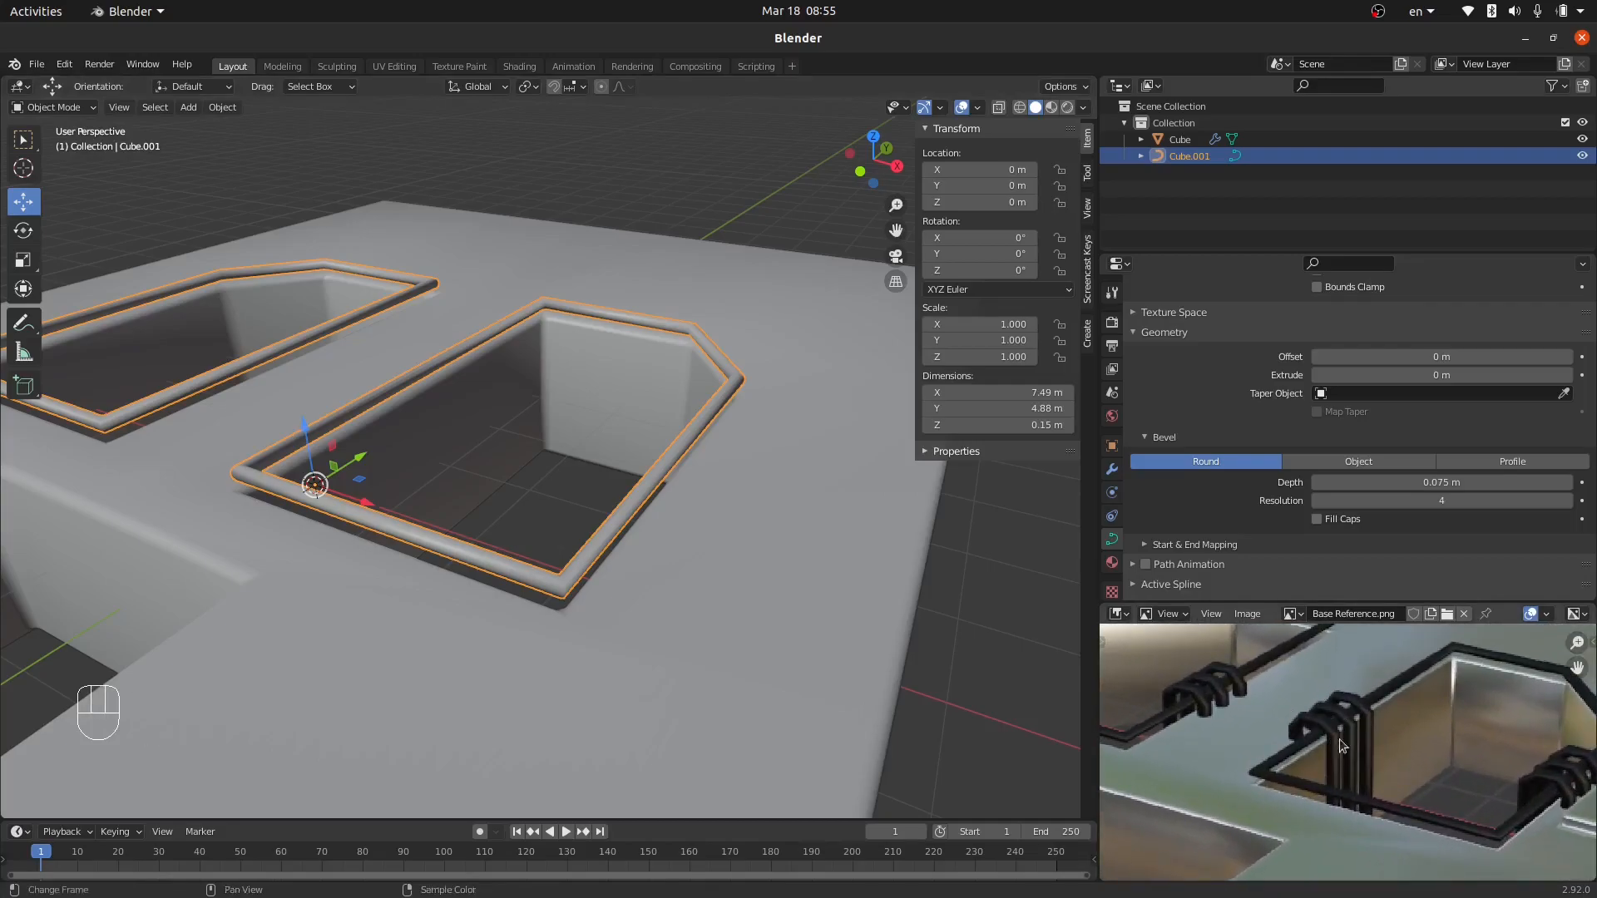
middle_click_drag(712, 555, 663, 563)
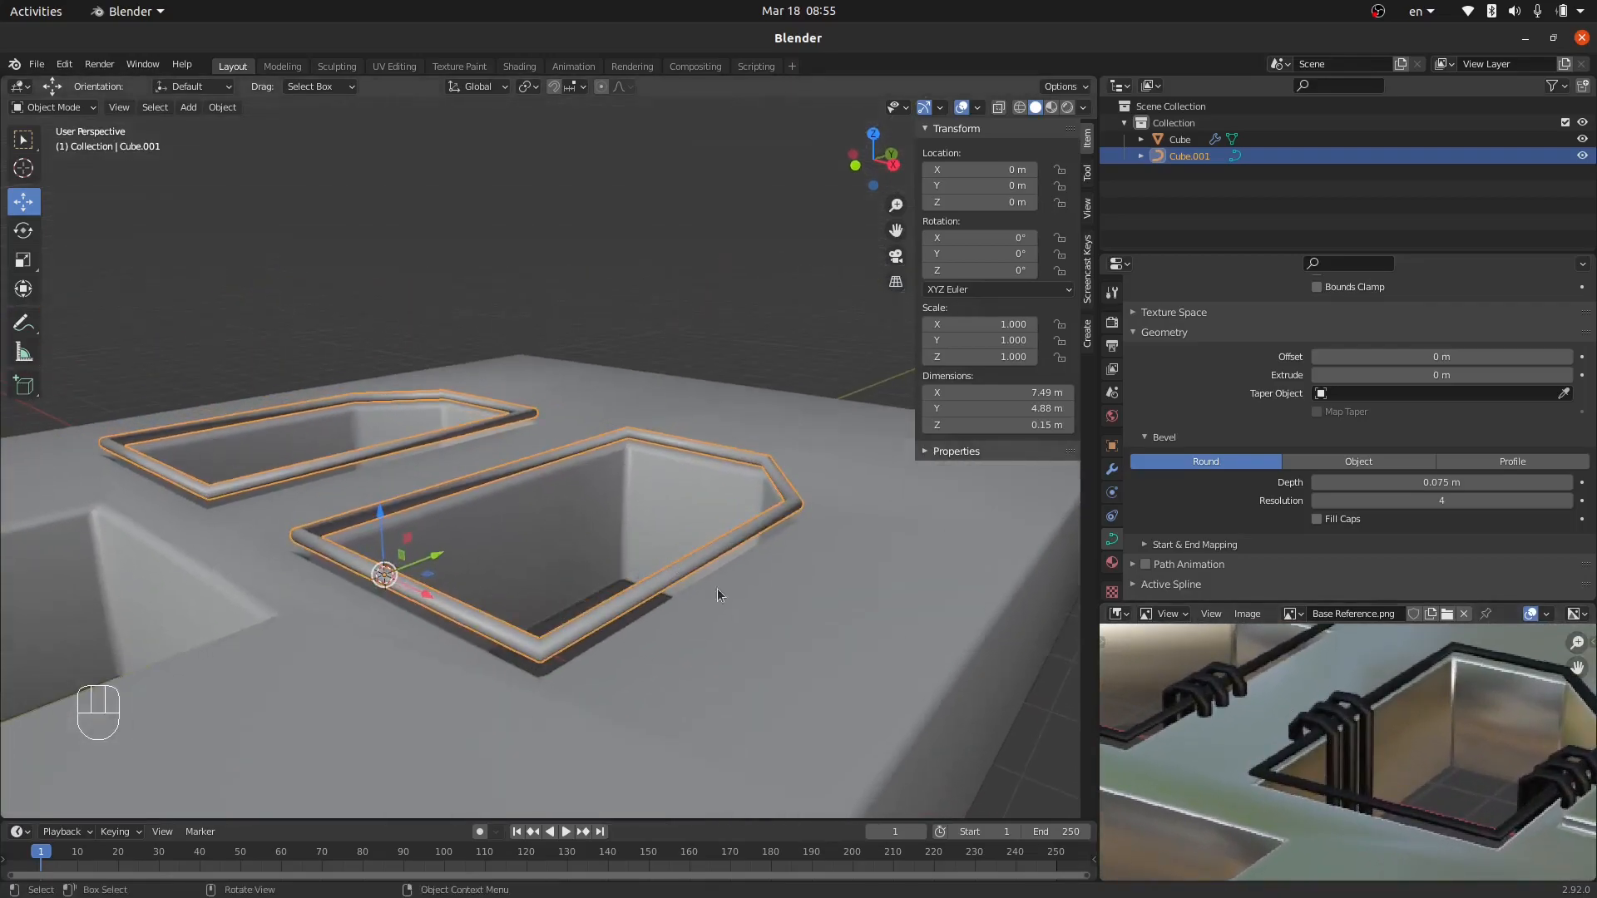
middle_click_drag(566, 535, 594, 550)
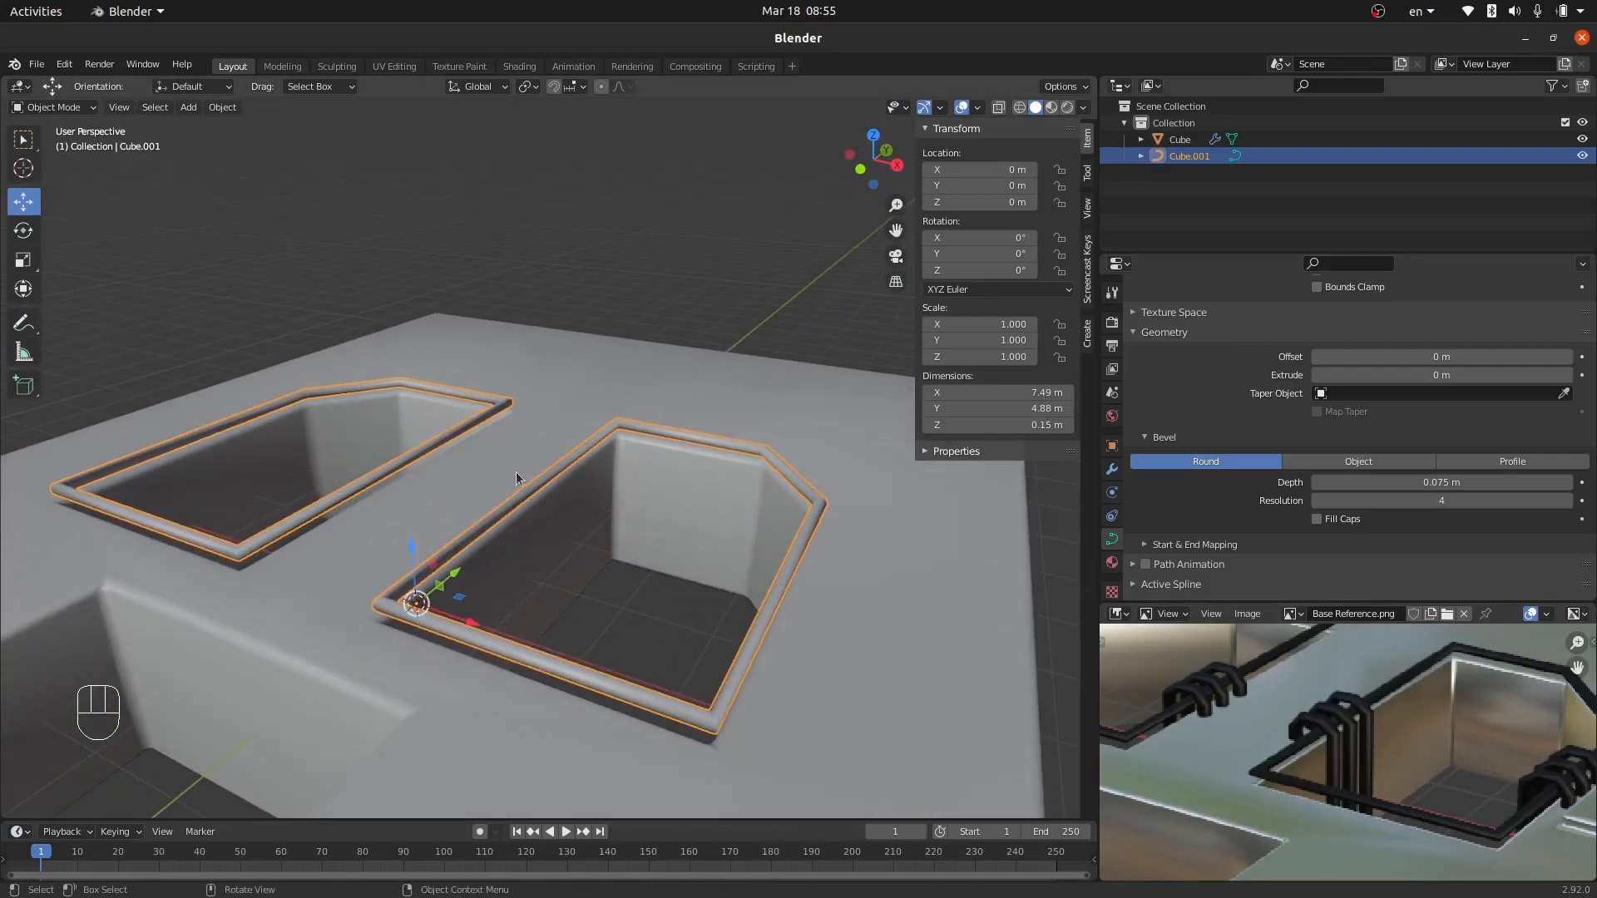
key("Tab")
left_click(381, 604)
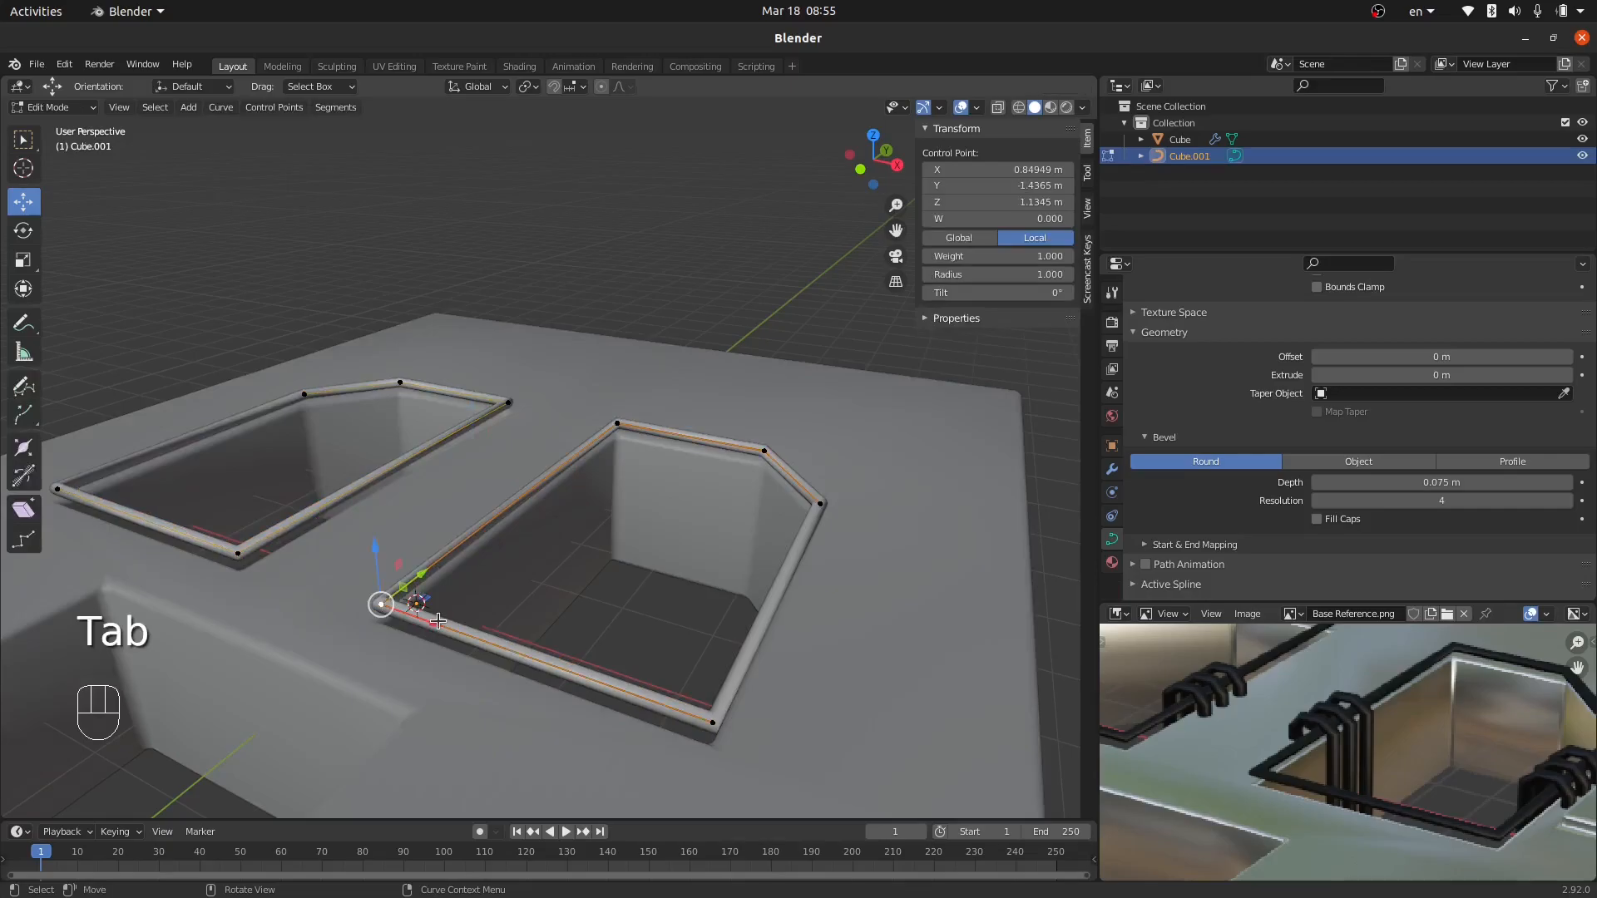
key("shift+d")
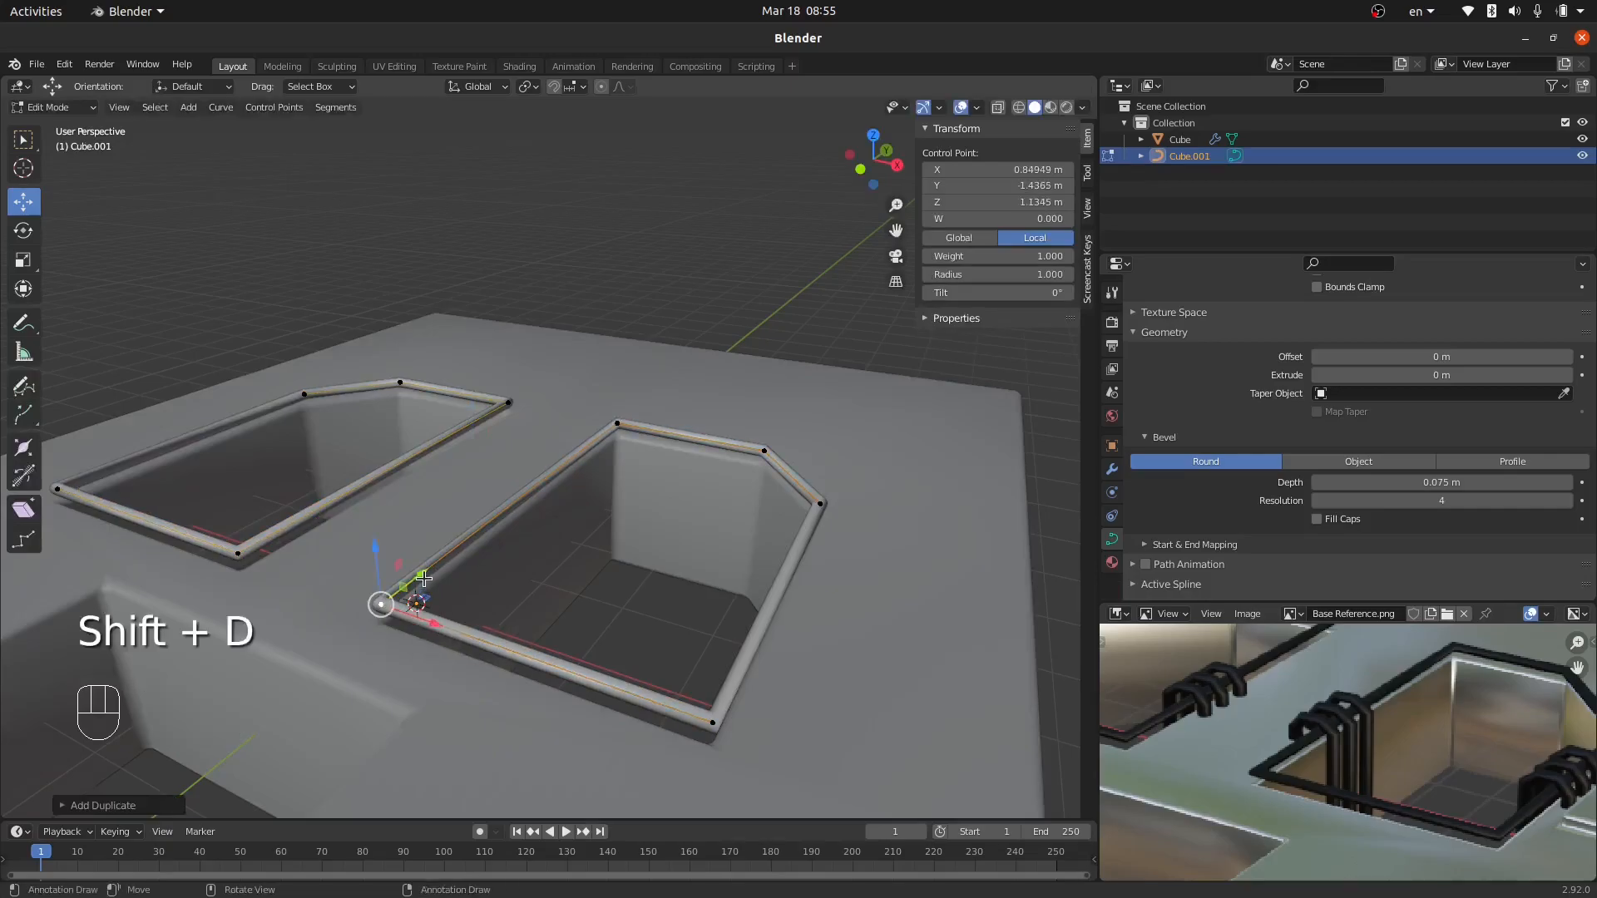
left_click_drag(423, 578, 504, 535)
left_click(532, 520)
key("KP_Decimal")
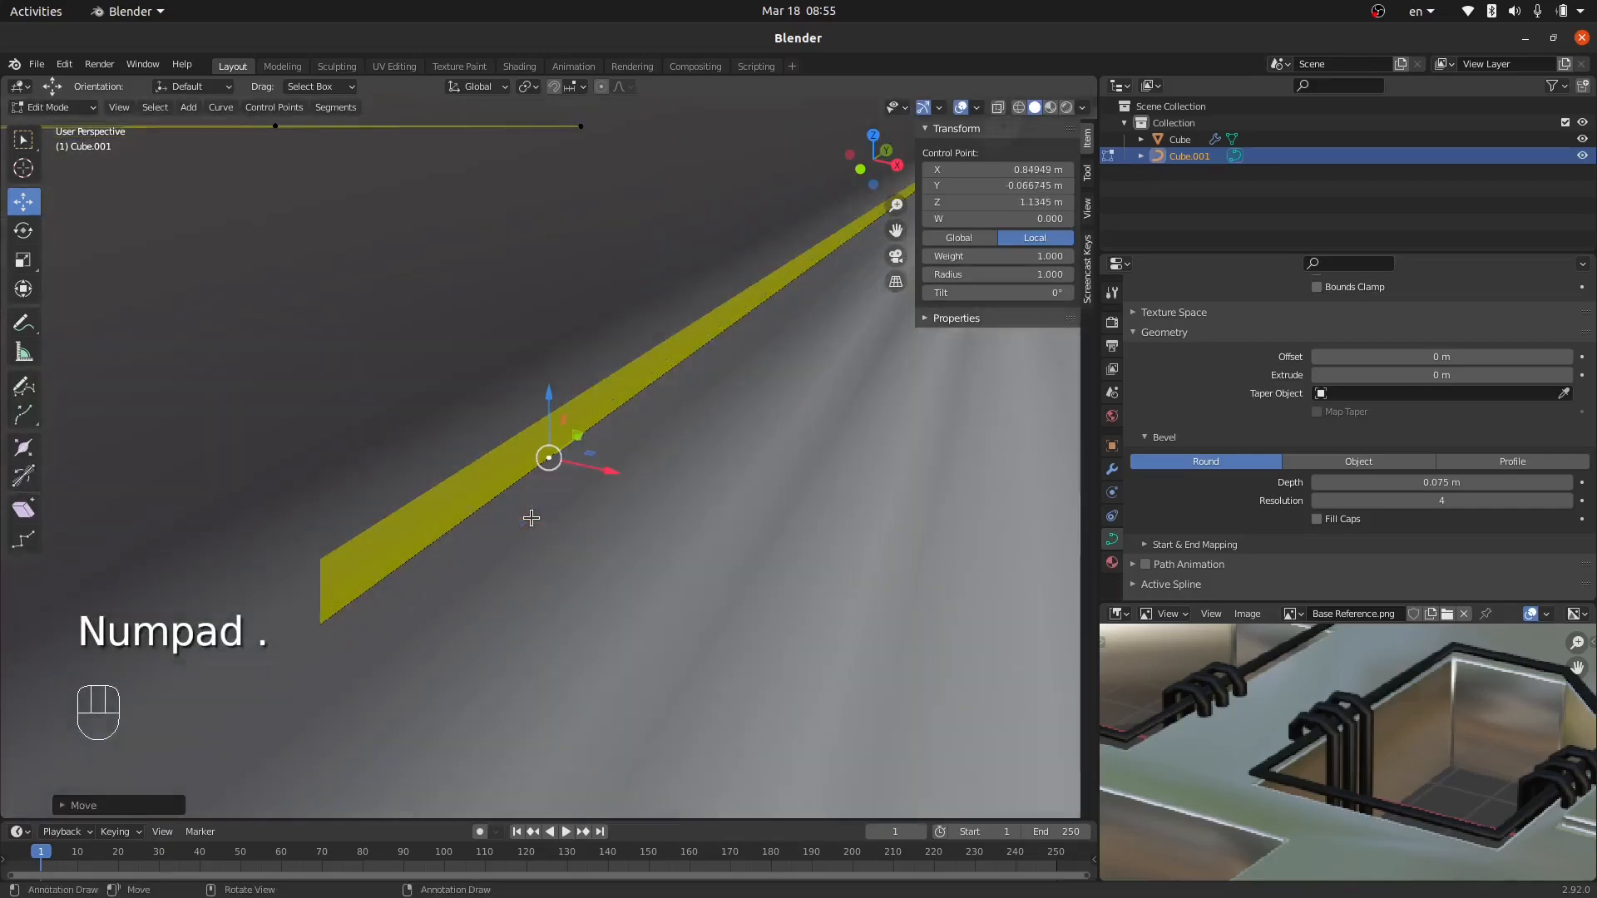
scroll(434, 587, "down", 6)
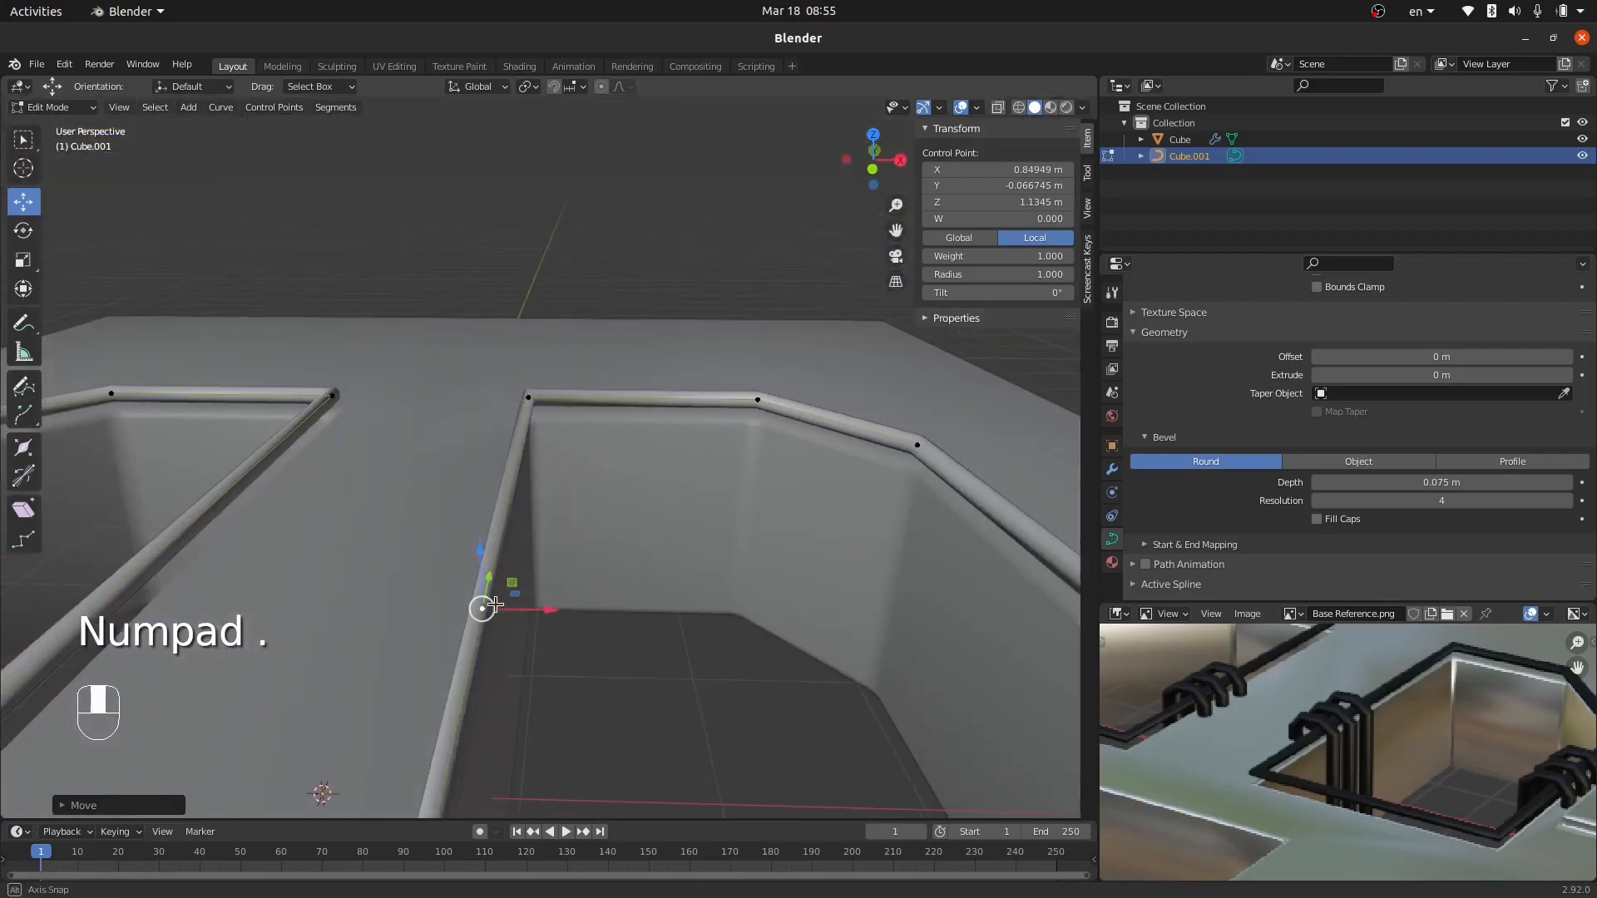
left_click_drag(544, 614, 506, 617)
middle_click_drag(499, 615, 493, 594)
Extrude the duplicated point upward twice to about 1.44 m in Z, shifting the upper point about 0.07 m toward the opening.
key("e")
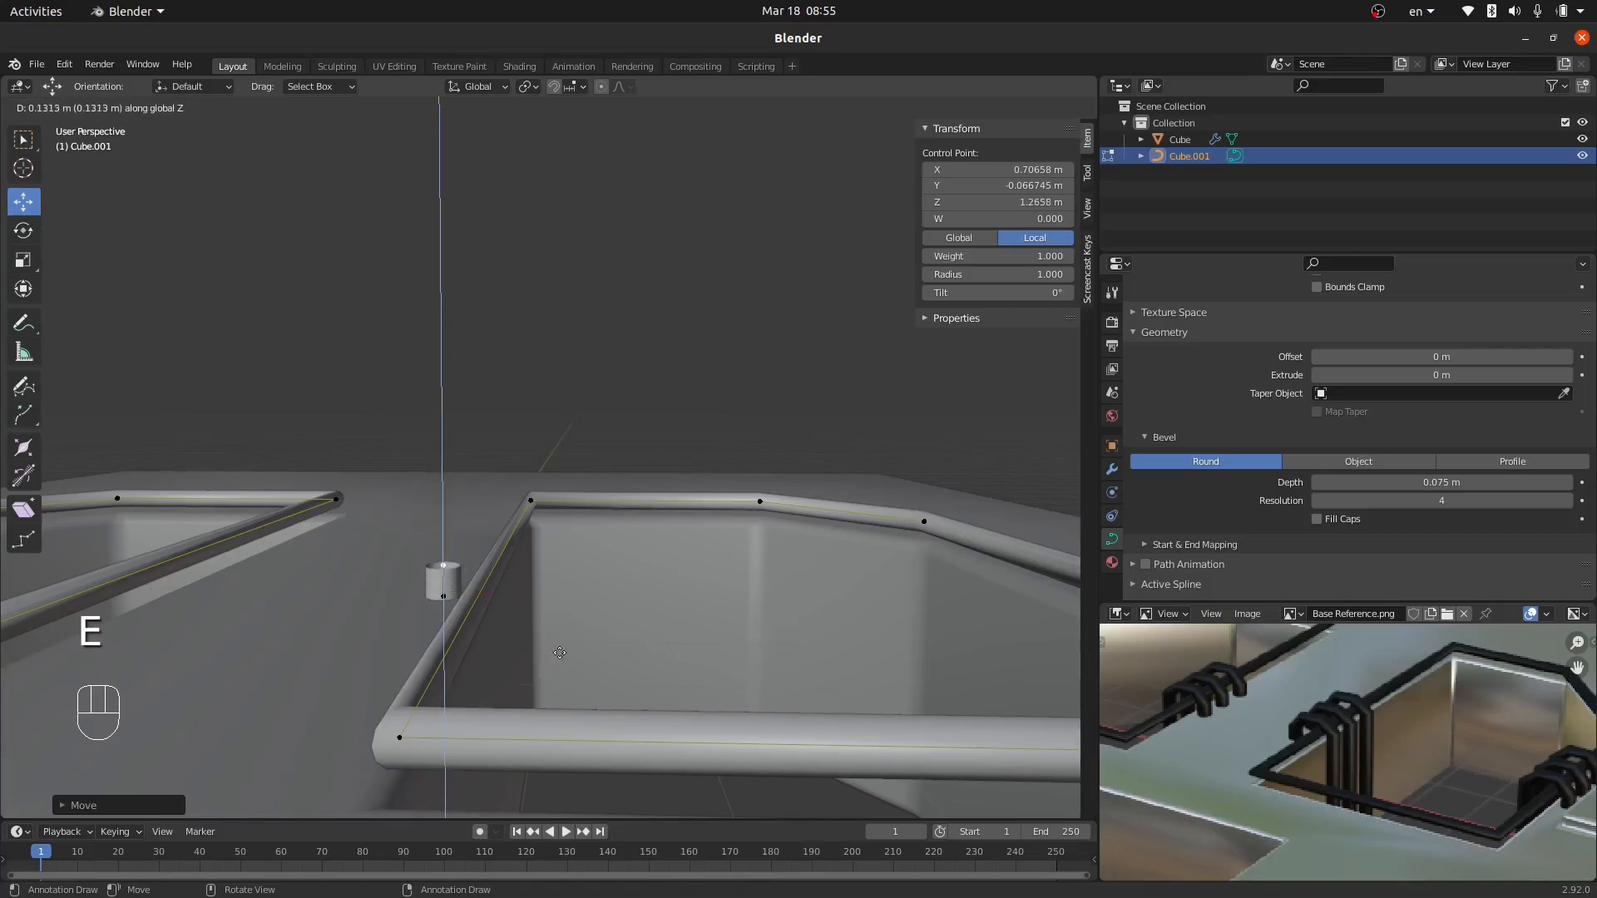
left_click(560, 646)
key("e")
key("z")
left_click(570, 611)
left_click_drag(510, 529, 527, 535)
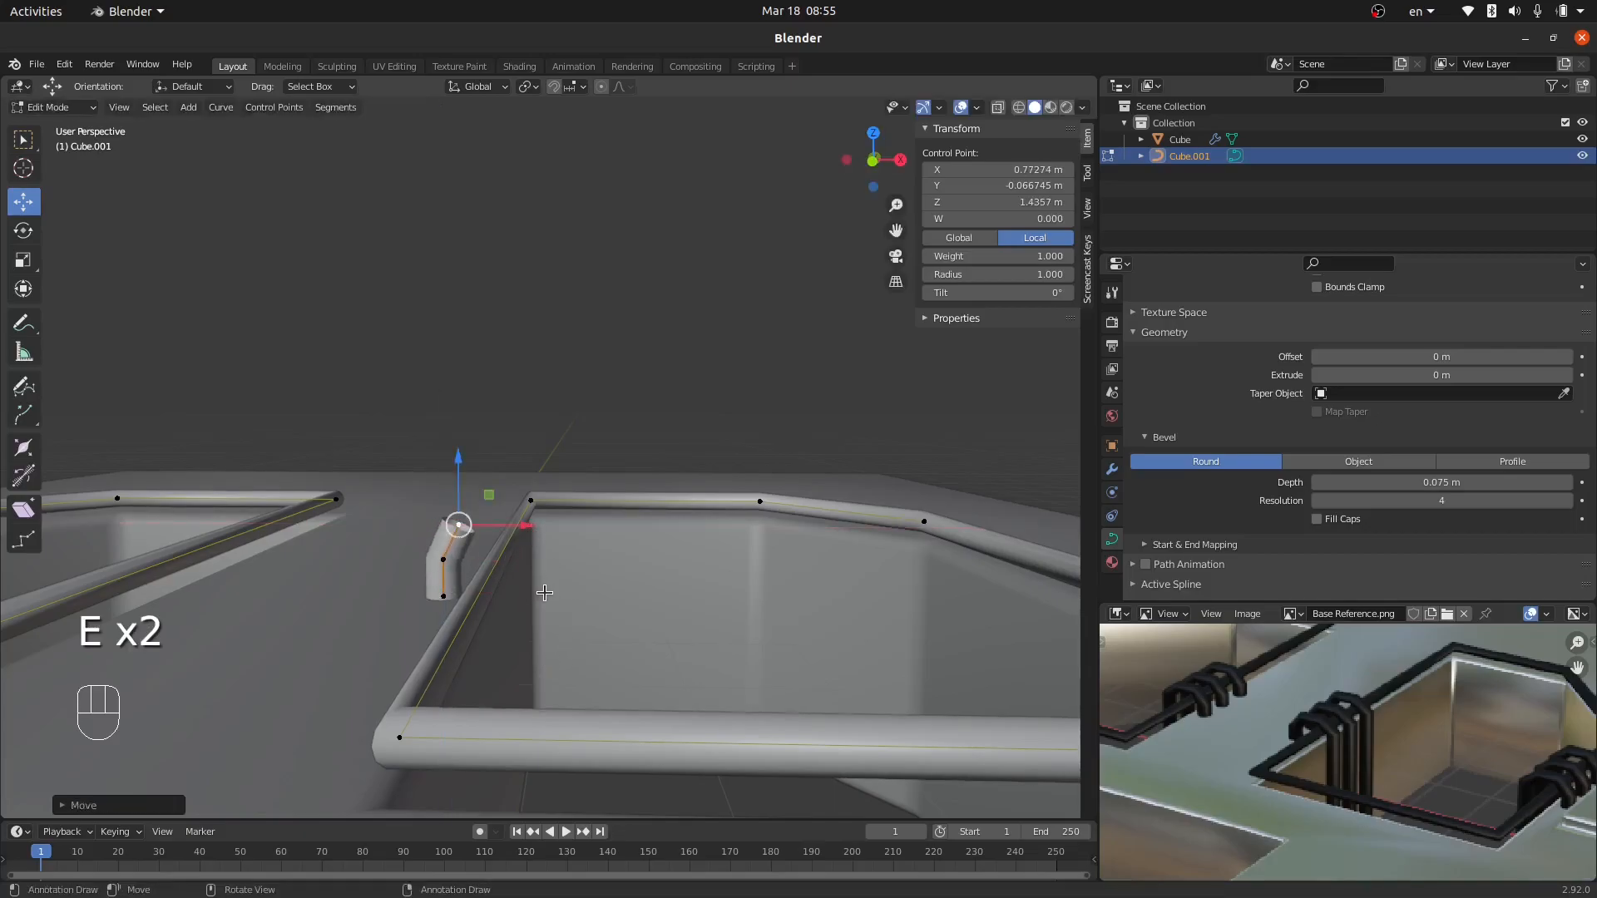
Extrude the hook pipe twice across the rim, about 0.15 m each along X, and lower its last point about 0.12 m.
key("e")
left_click(581, 600)
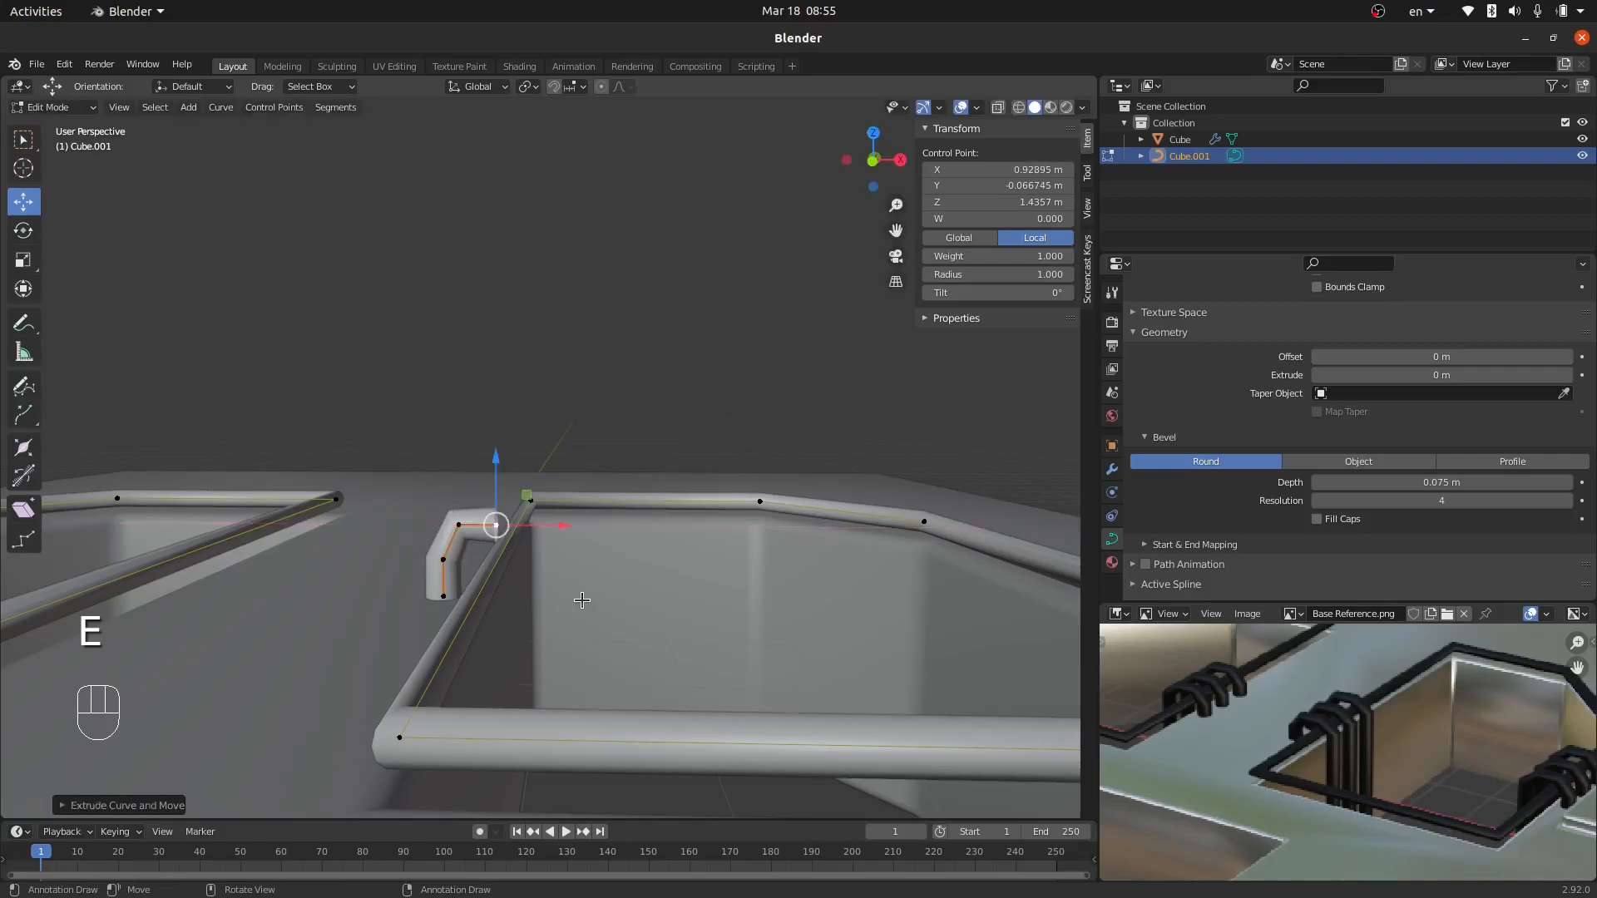
key("e")
left_click(620, 617)
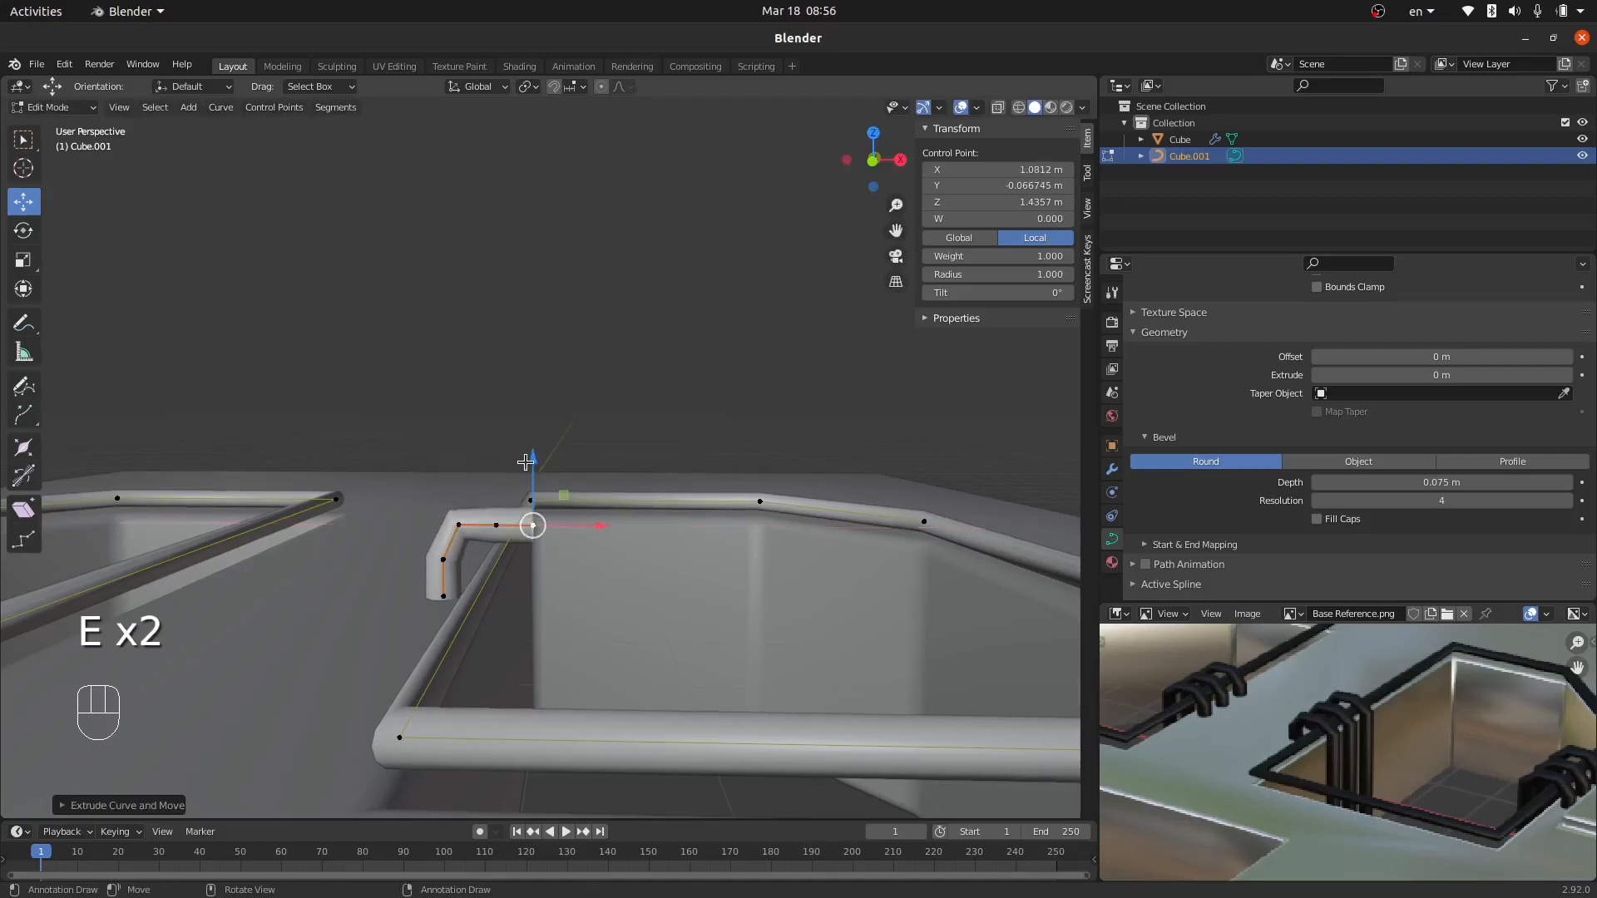
left_click_drag(530, 463, 534, 494)
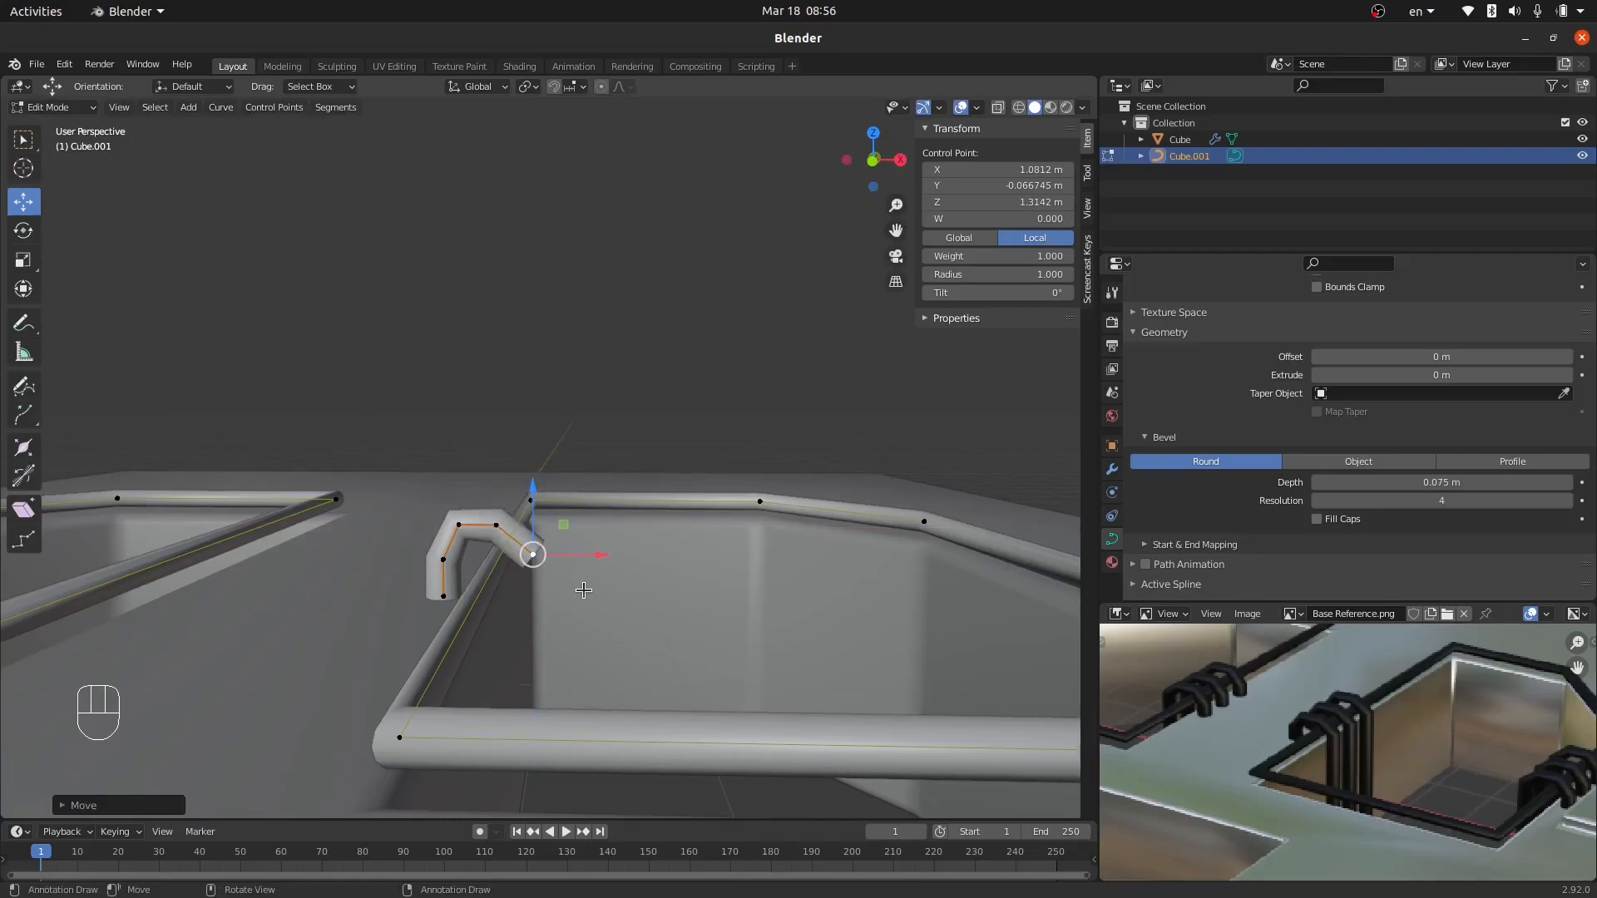
Extrude the hook's end straight down into the opening and shift that vertical section about 0.05 m toward the rim.
key("e")
left_click(588, 751)
middle_click_drag(588, 751, 516, 650)
left_click_drag(516, 650, 522, 790)
middle_click_drag(535, 449, 552, 708)
left_click(571, 540)
left_click(553, 709, "shift")
left_click_drag(641, 603, 635, 604)
middle_click_drag(636, 604, 587, 569)
scroll(569, 542, "up", 6)
mouse_move(617, 422)
middle_mouse_down()
mouse_move(601, 385)
mouse_move(607, 407)
middle_mouse_up()
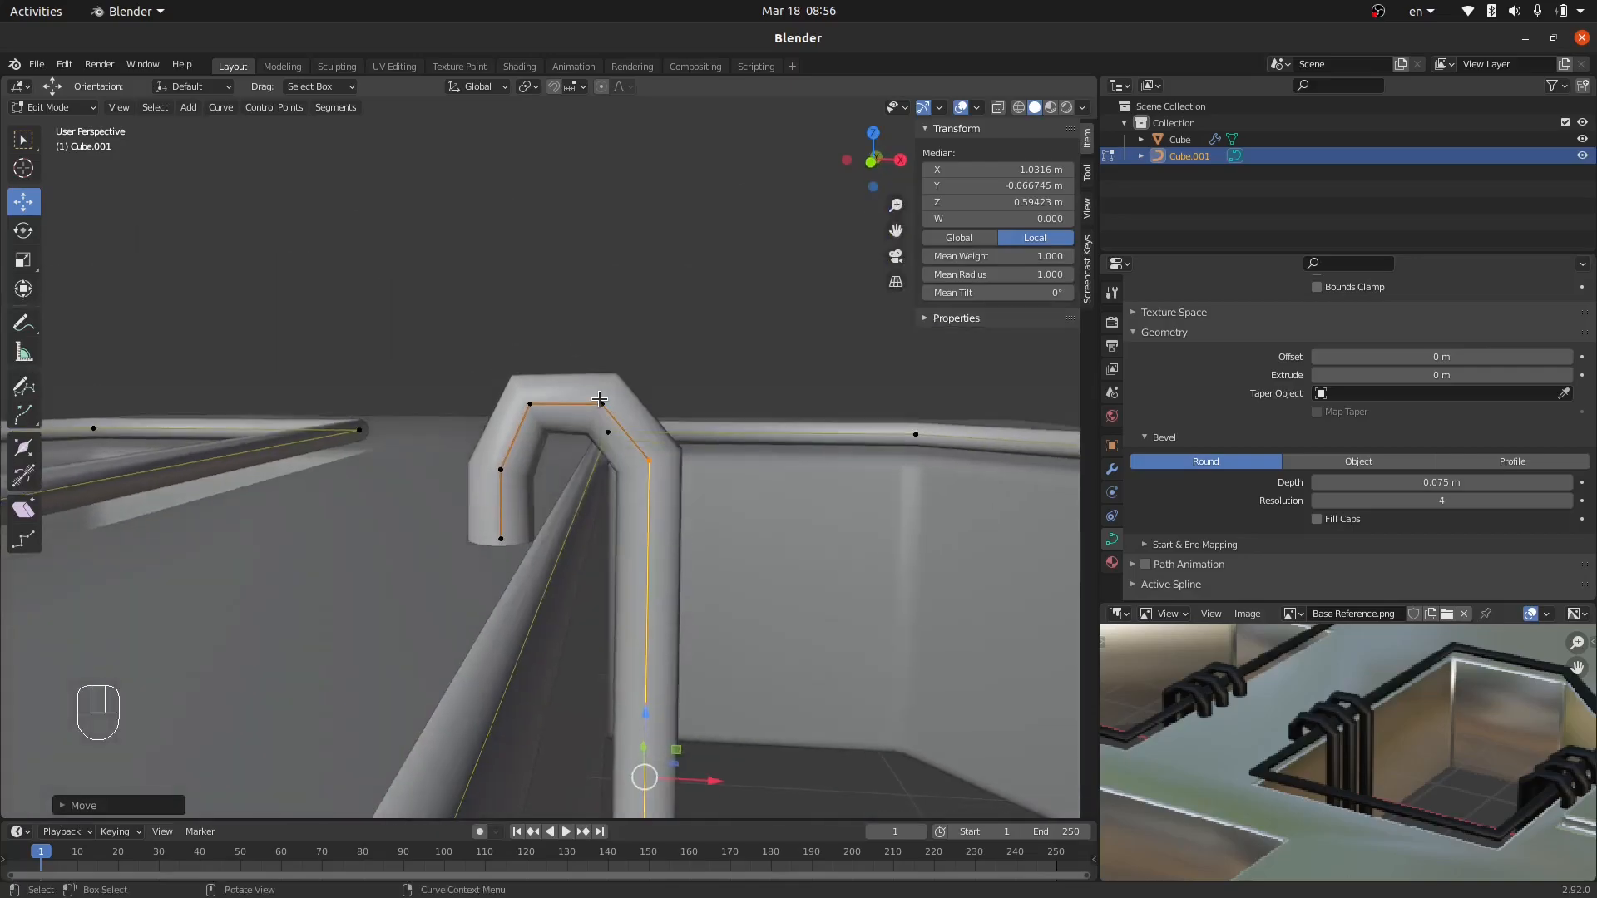
Lower the whole hook pipe about 0.15 m along Z onto the rim pipe and return to Object Mode with everything deselected.
key("l")
key("g")
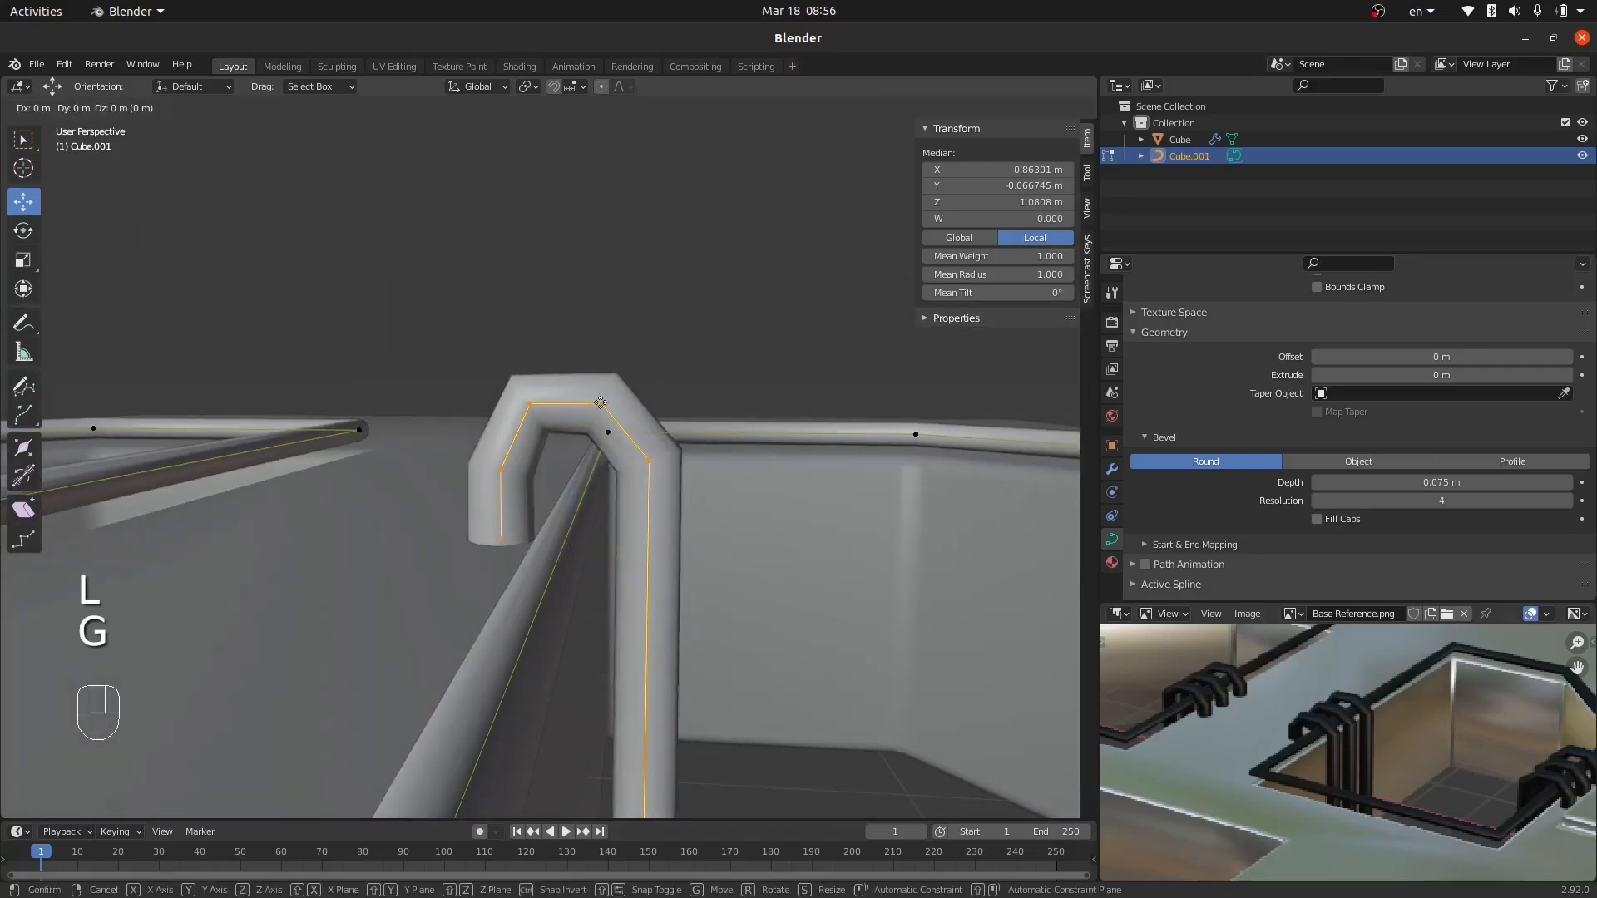
key("z")
left_click(628, 470)
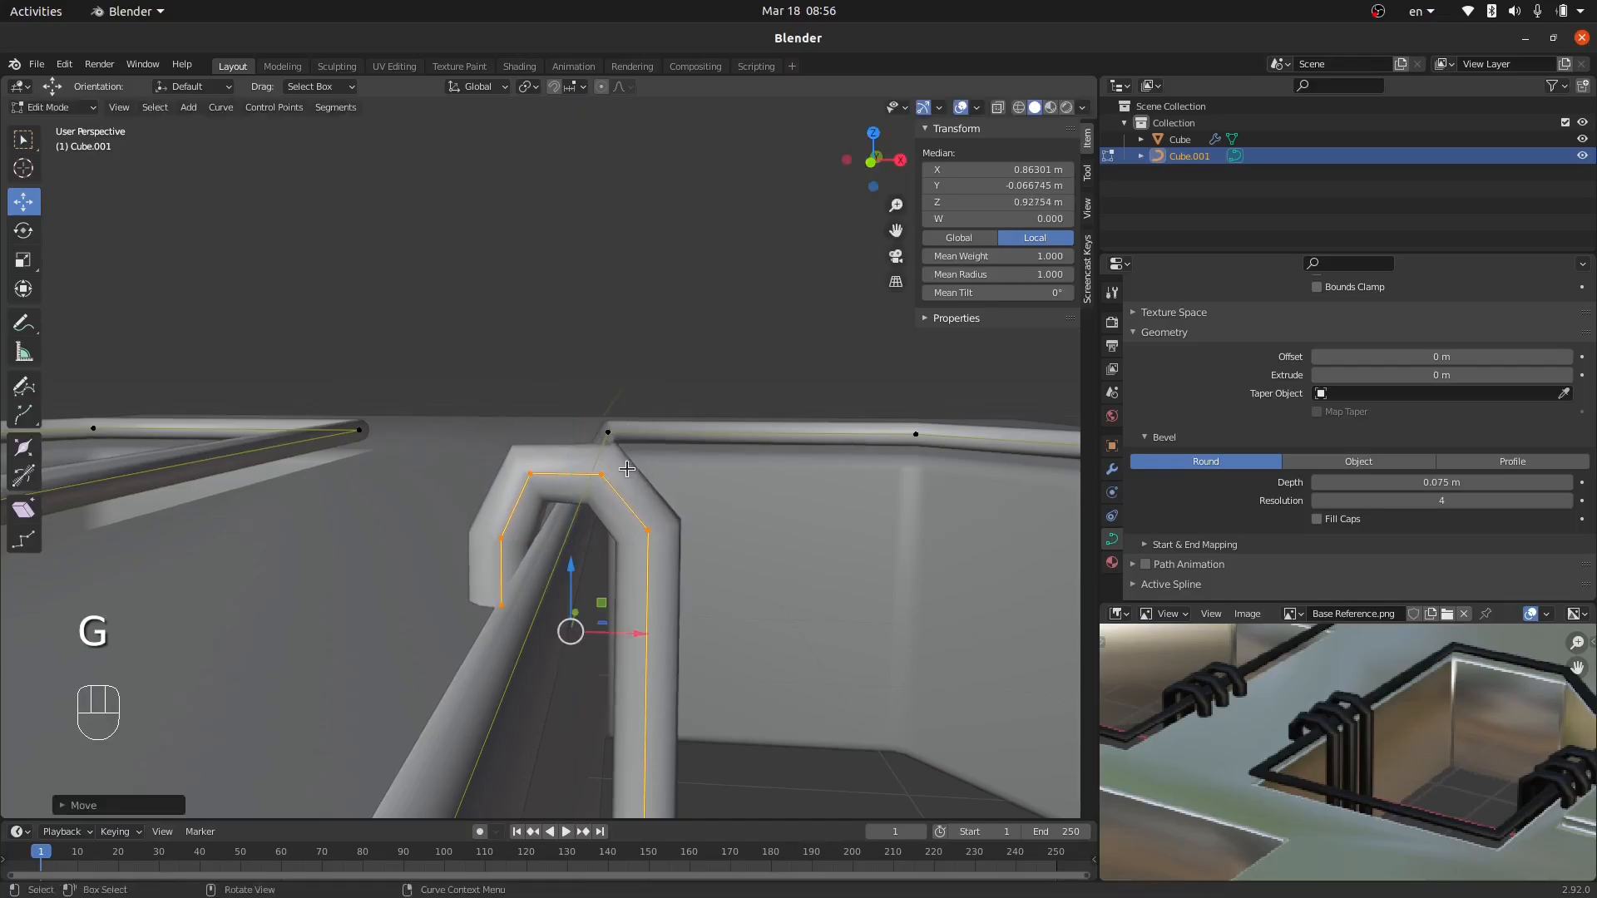
scroll(657, 483, "down", 5)
key("Tab")
scroll(561, 501, "down", 2)
key("a")
key("a")
Reduce the pipe curve's bevel depth to 0.07 m.
middle_click_drag(770, 524, 634, 542)
middle_click_drag(546, 619, 508, 643)
scroll(561, 580, "down", 8)
scroll(508, 643, "up", 3)
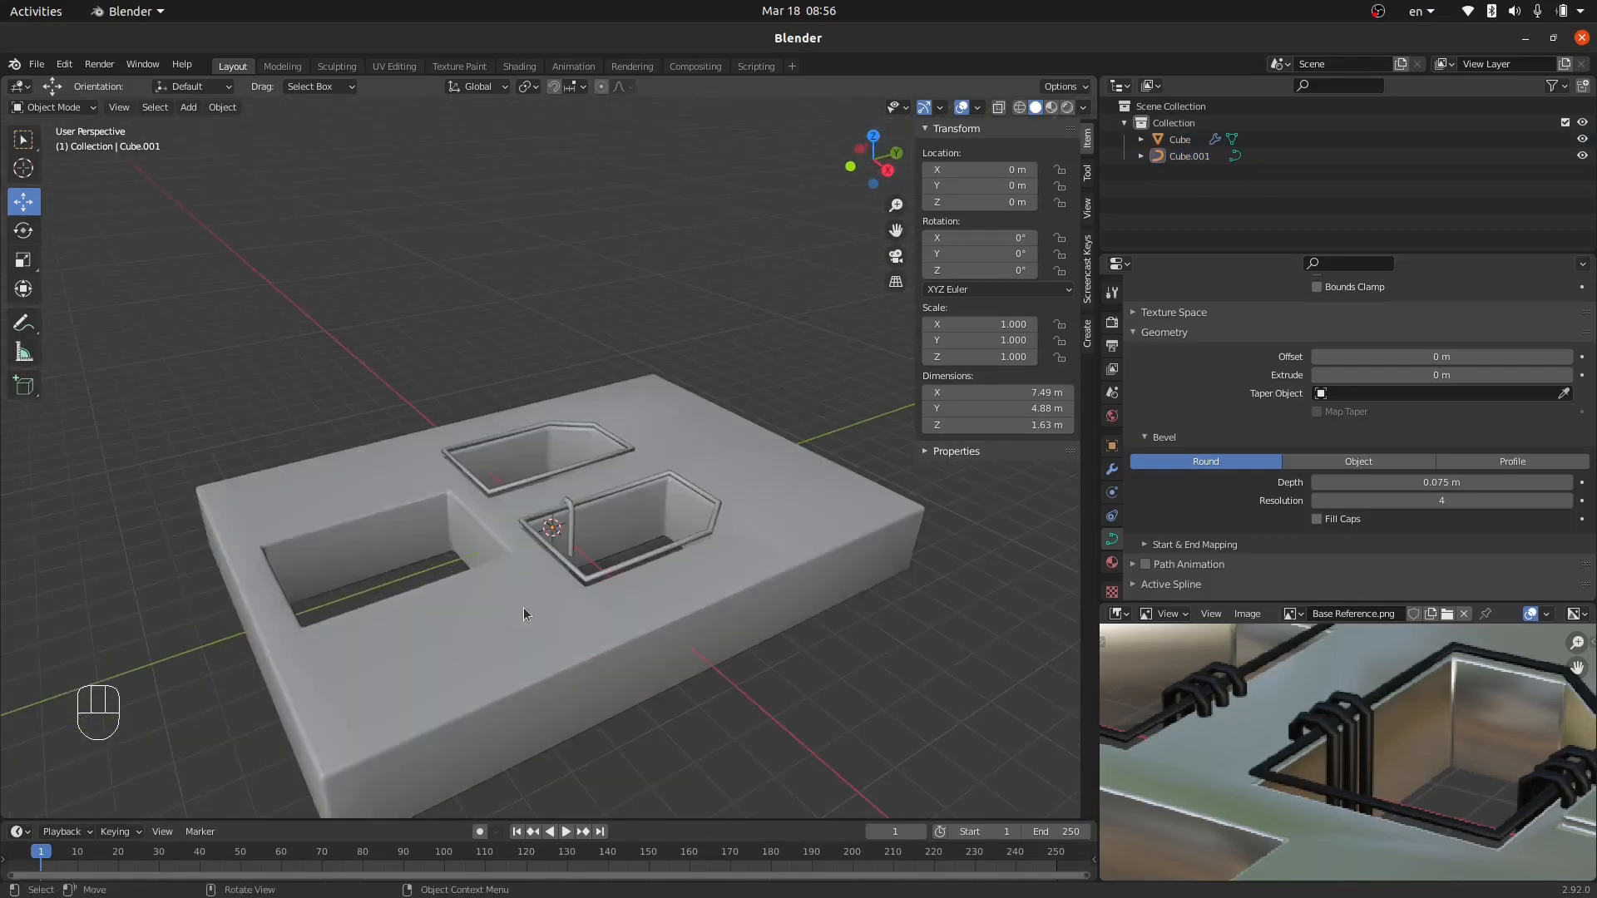
left_click(596, 580)
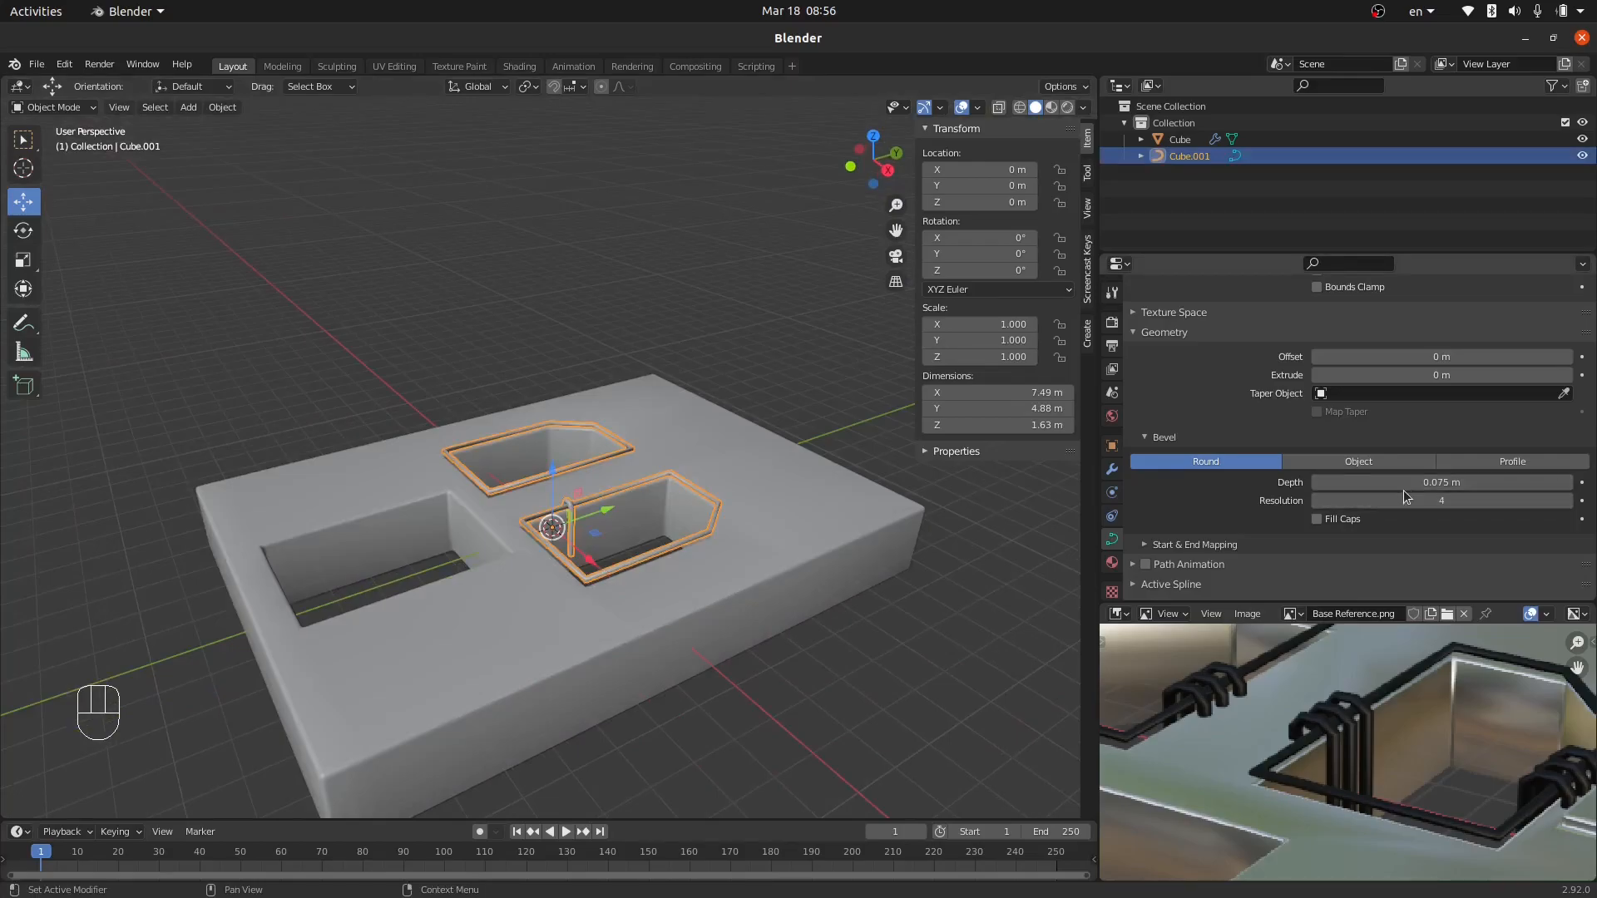
left_click(1344, 483)
key("Return")
Lower the hook pipe's bottom control point to about -0.97 m in Z, with snapping set to Vertex.
key("Tab")
scroll(612, 657, "up", 4)
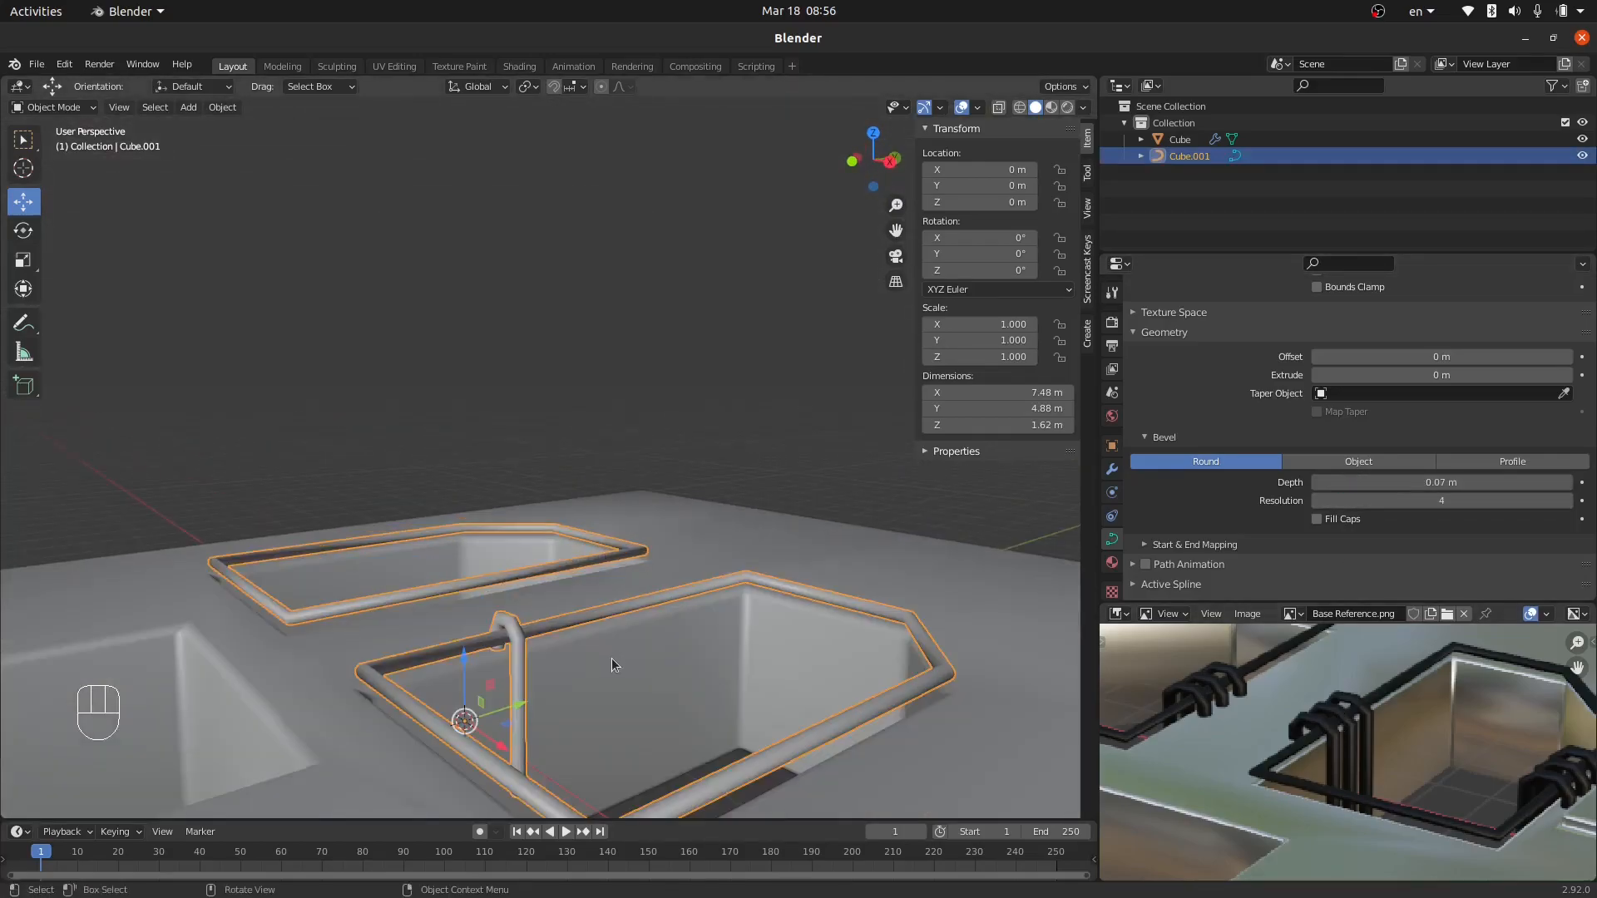
middle_click_drag(592, 702, 547, 635)
left_click(536, 726)
left_click_drag(531, 610, 539, 658)
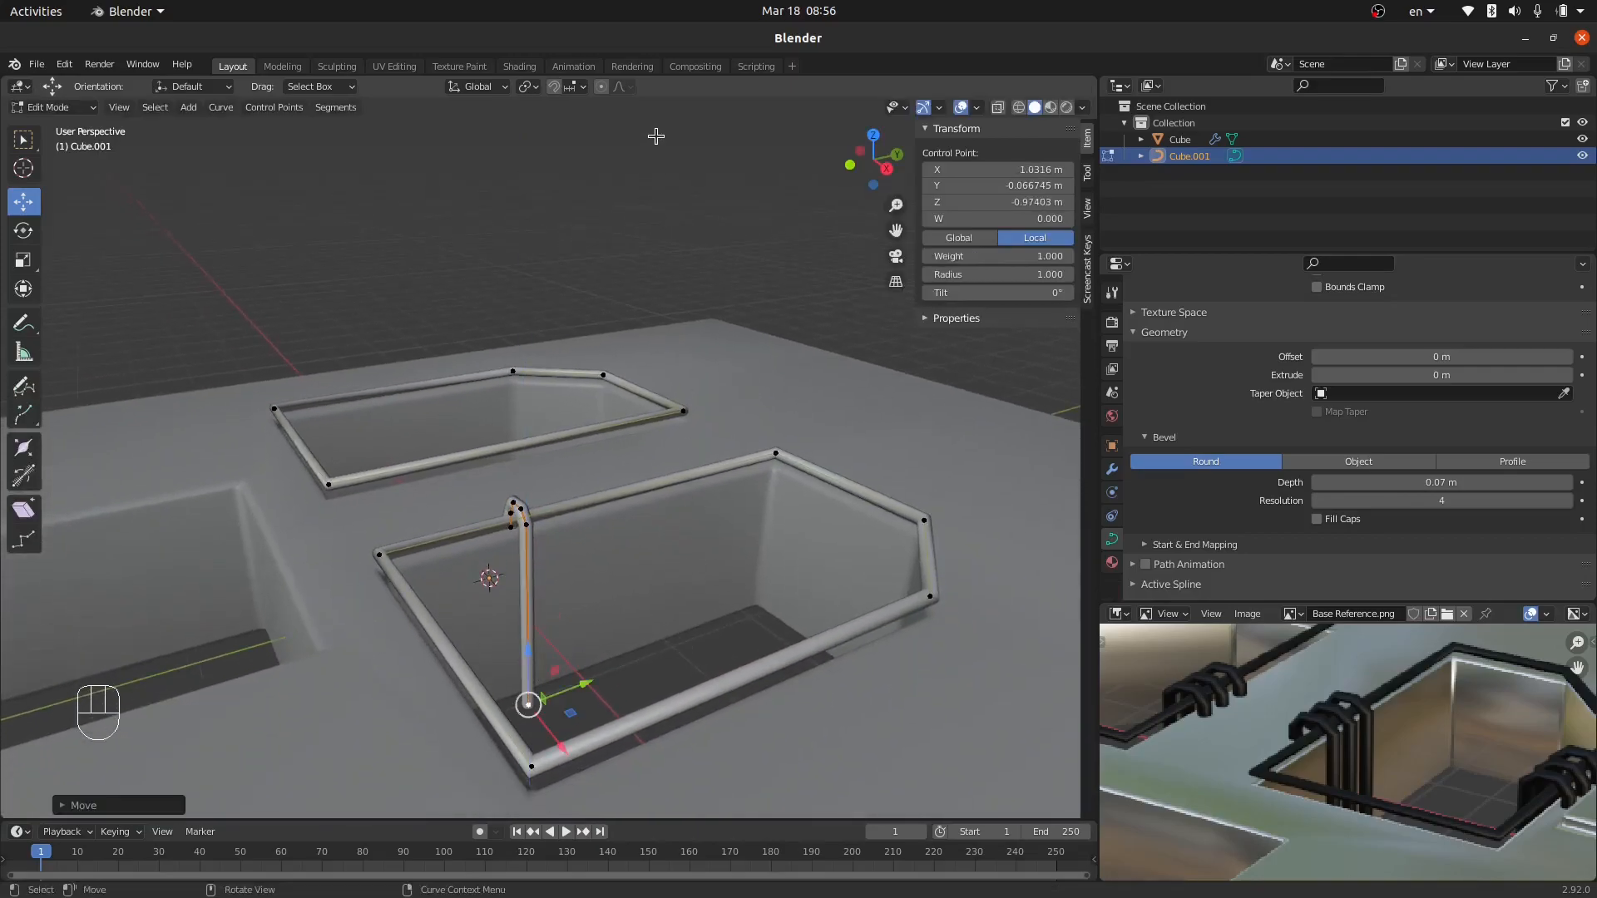
left_click(571, 86)
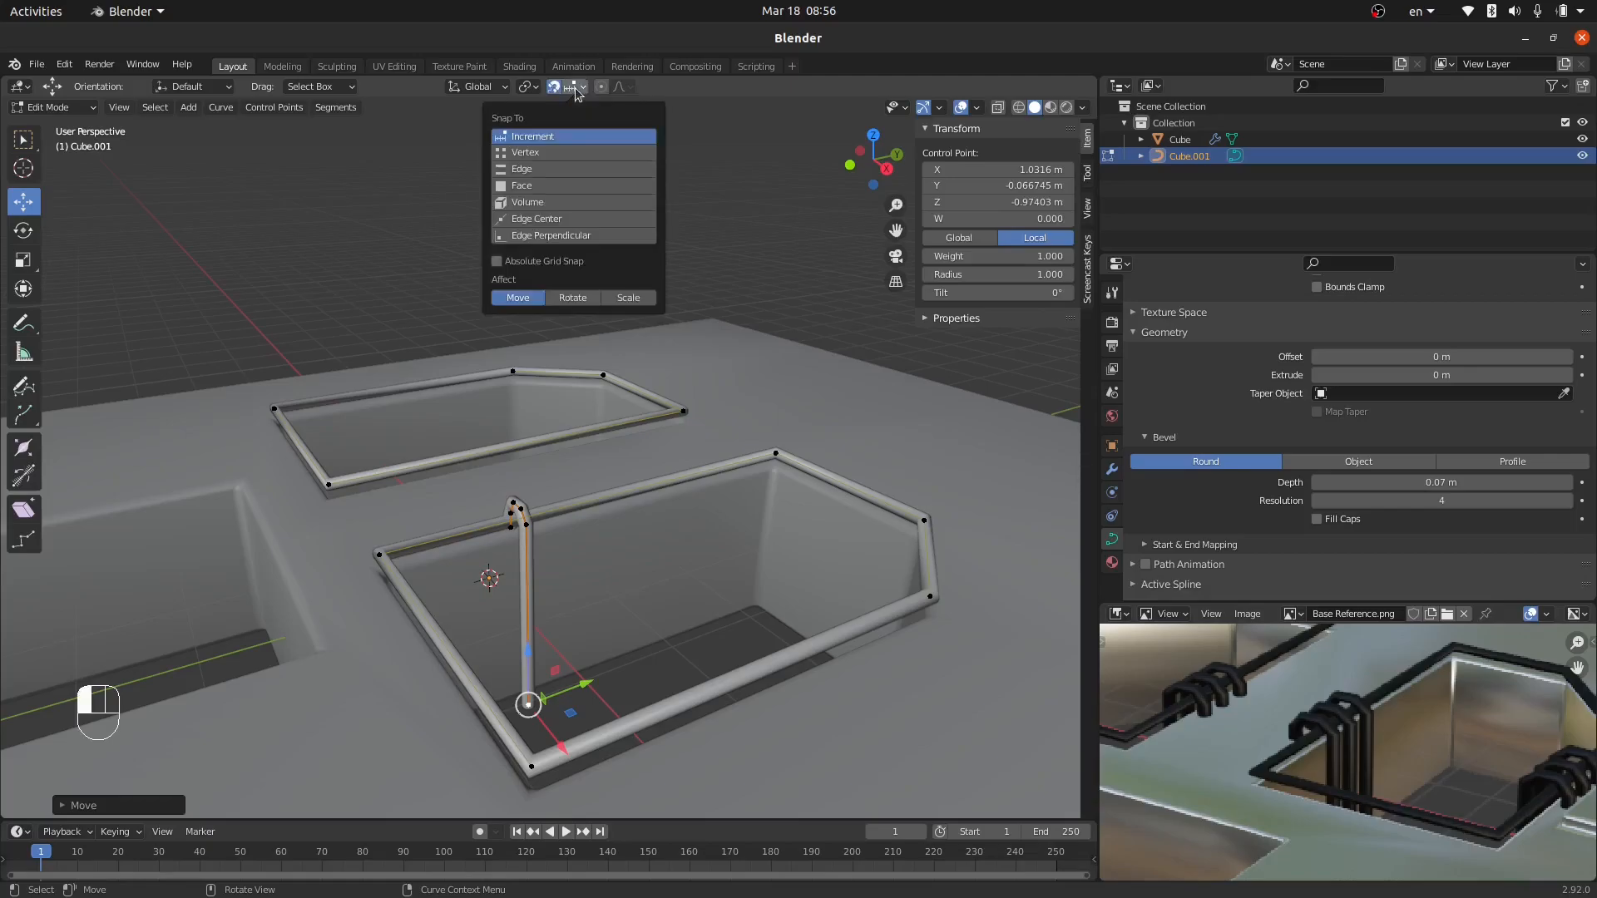
left_click(556, 152)
left_click_drag(524, 662, 754, 601)
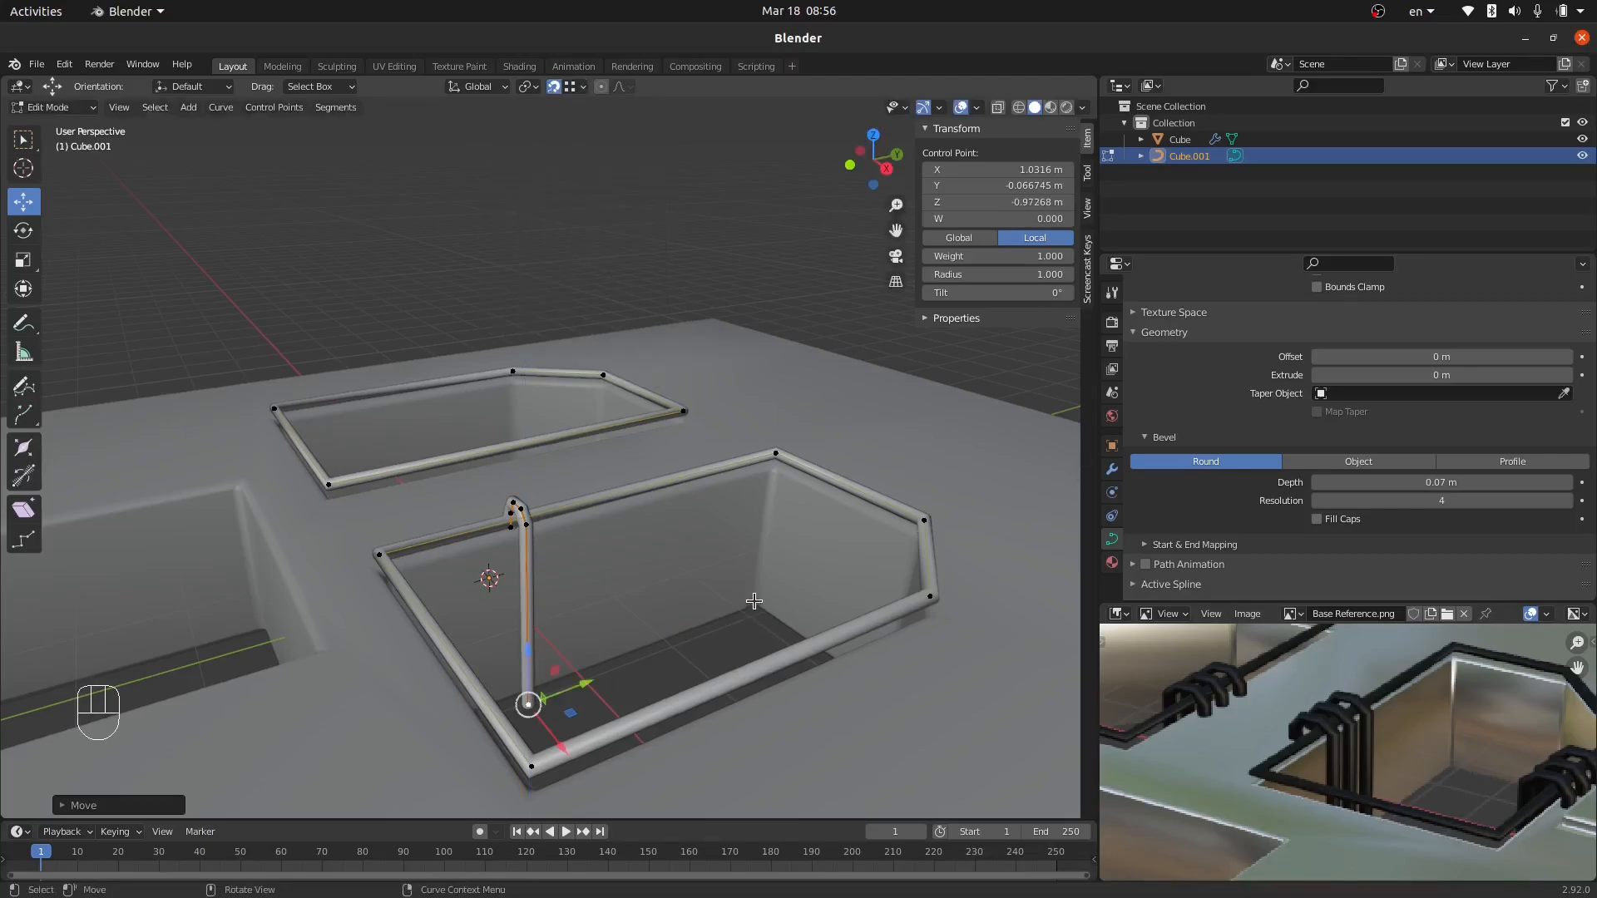
Duplicate the hook pipe twice along Y at about 0.21 m spacing to form a row of three.
key("l")
middle_click_drag(523, 545, 527, 567)
key("shift+d")
left_click(525, 593)
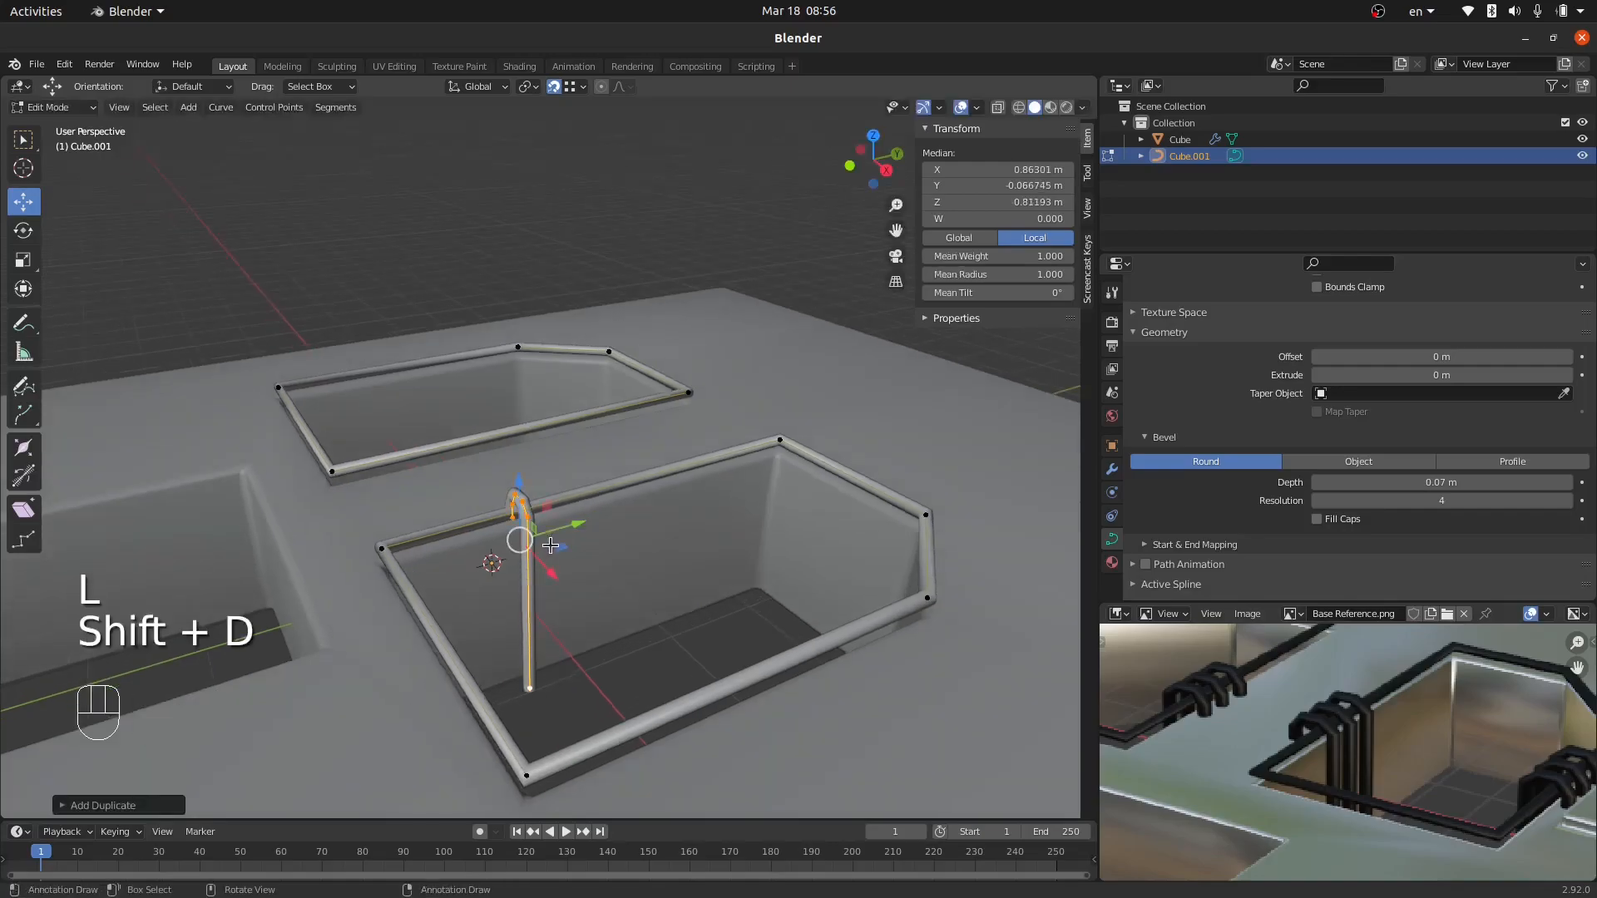
left_click_drag(573, 528, 616, 529)
key("shift+d")
right_click(596, 536)
middle_click_drag(616, 529, 612, 576)
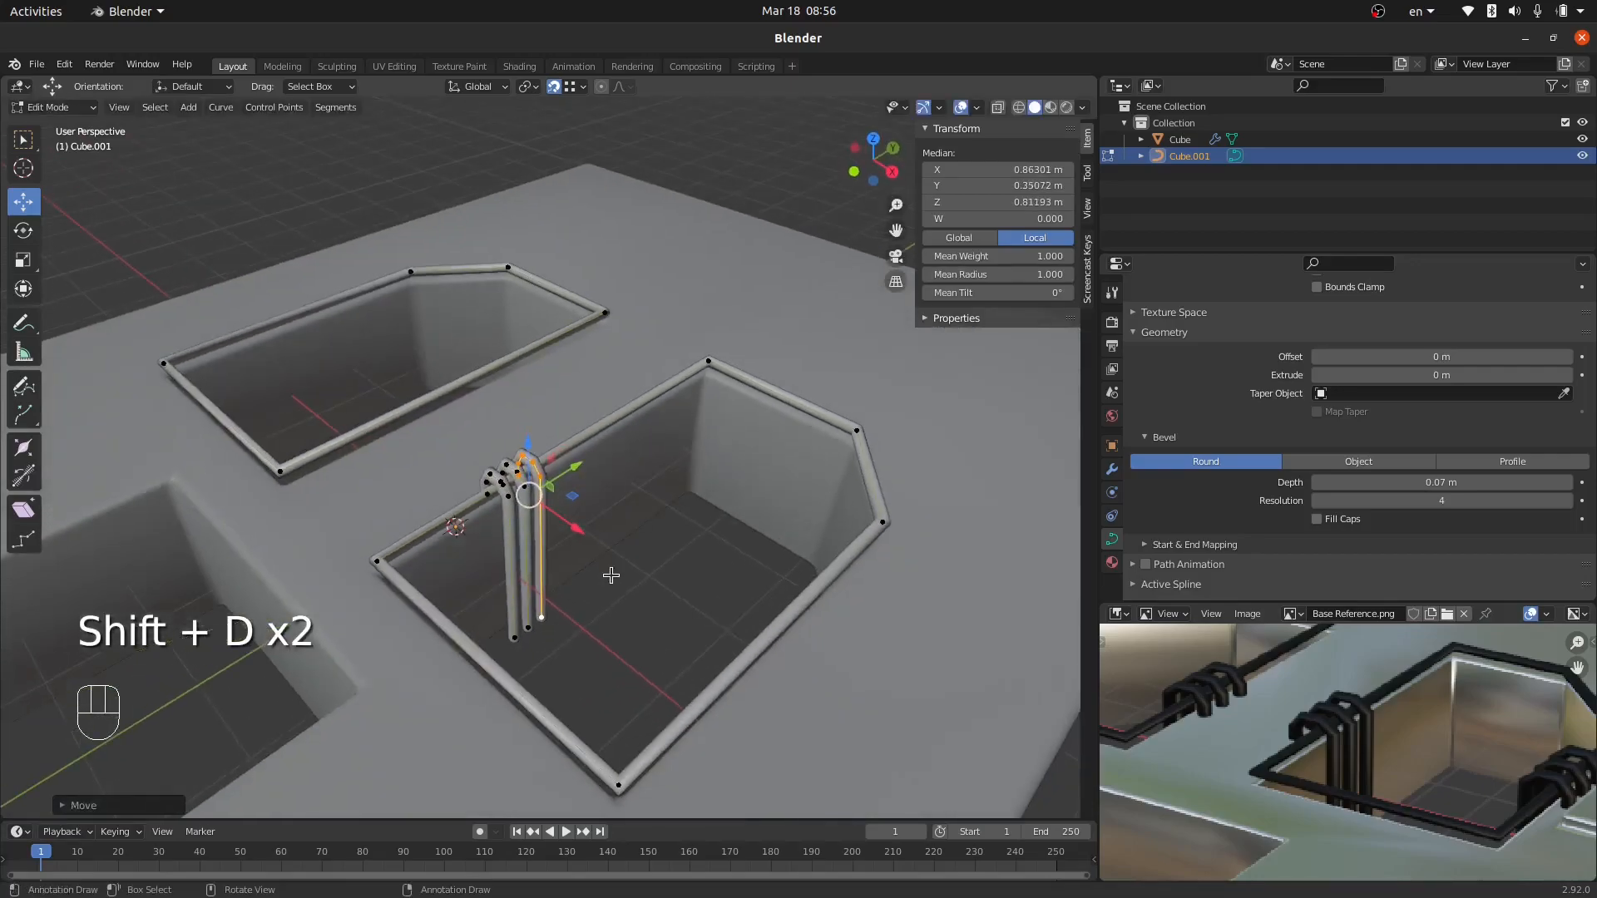
Turn off snapping, duplicate the three hook pipes in place and mirror the copies along X.
left_click(554, 87)
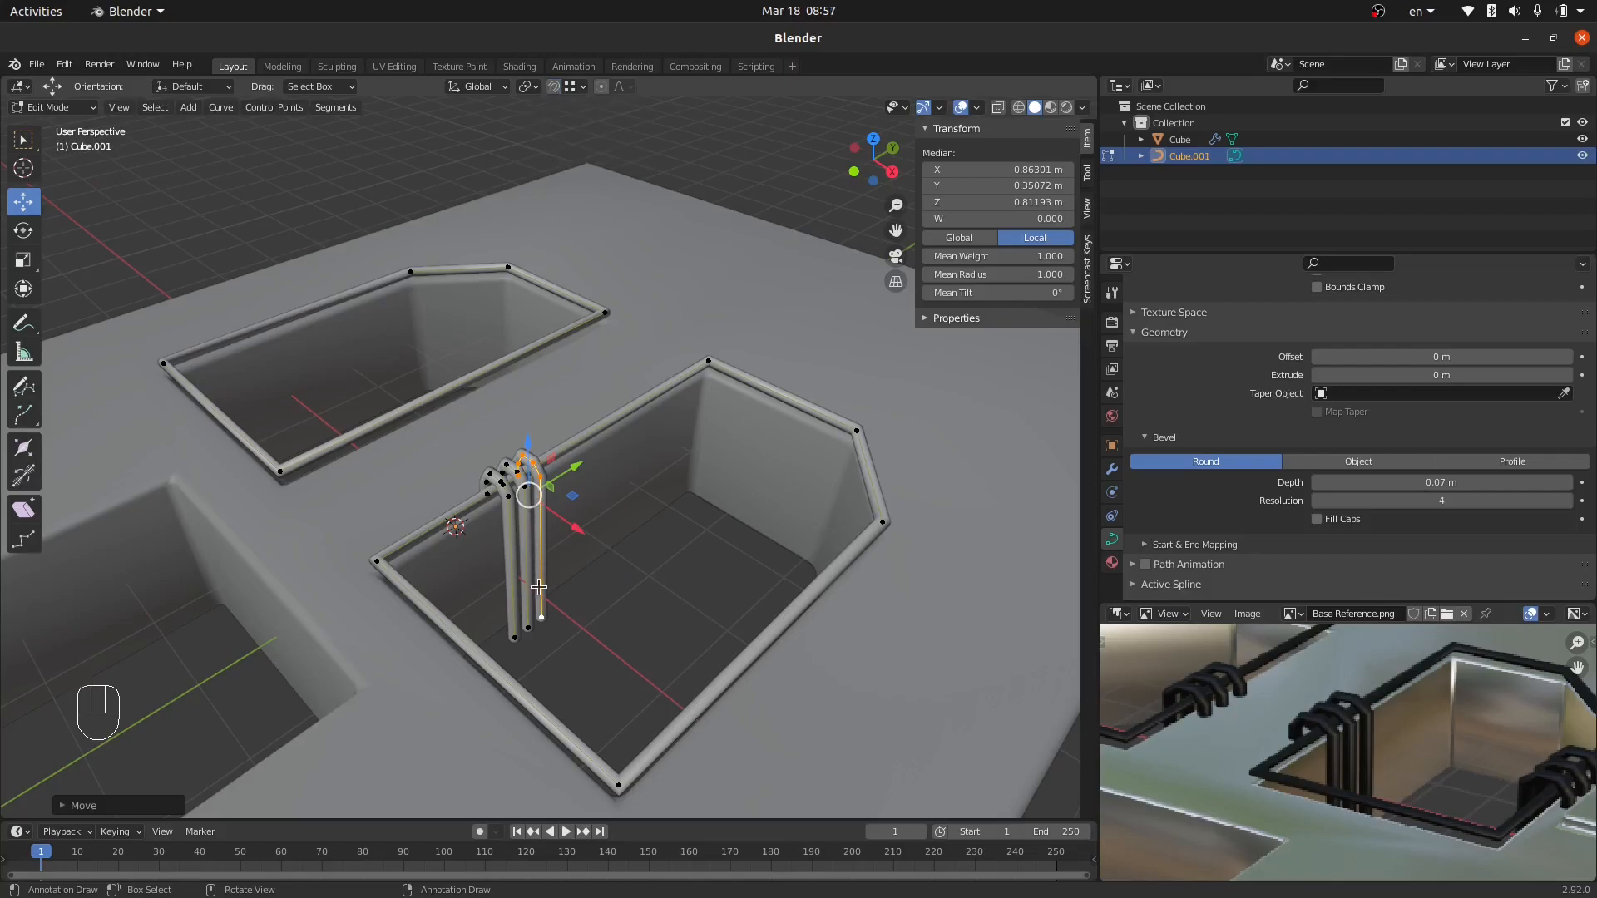
key("l")
key("l")
key("l")
middle_click_drag(541, 623, 588, 615)
key("shift+d")
right_click(592, 622)
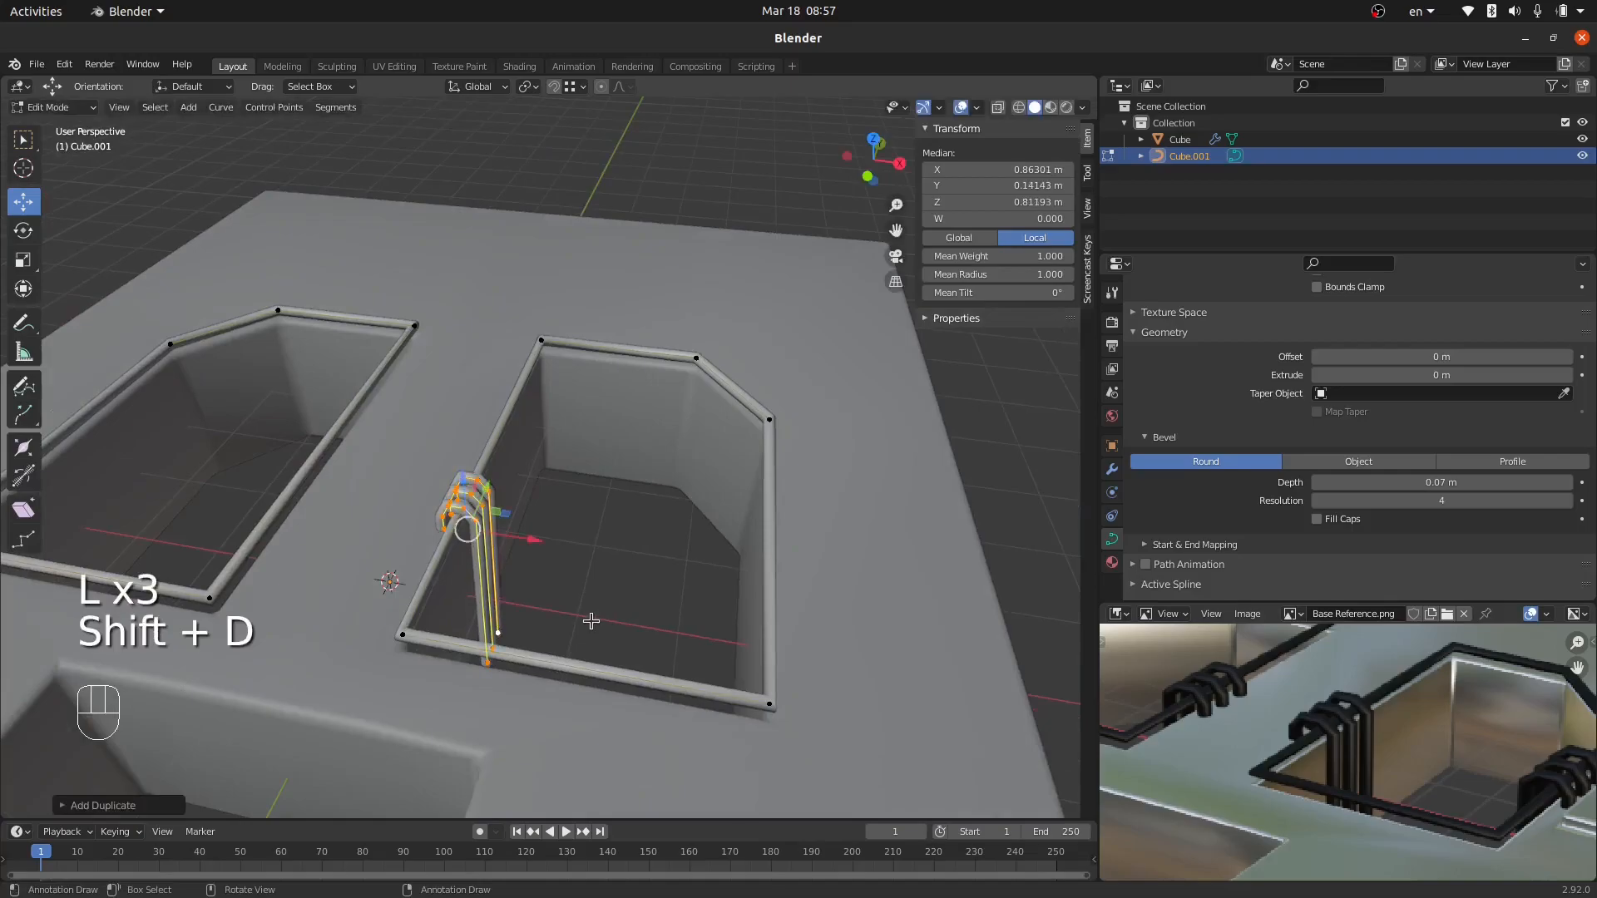
key("s")
left_click(574, 618)
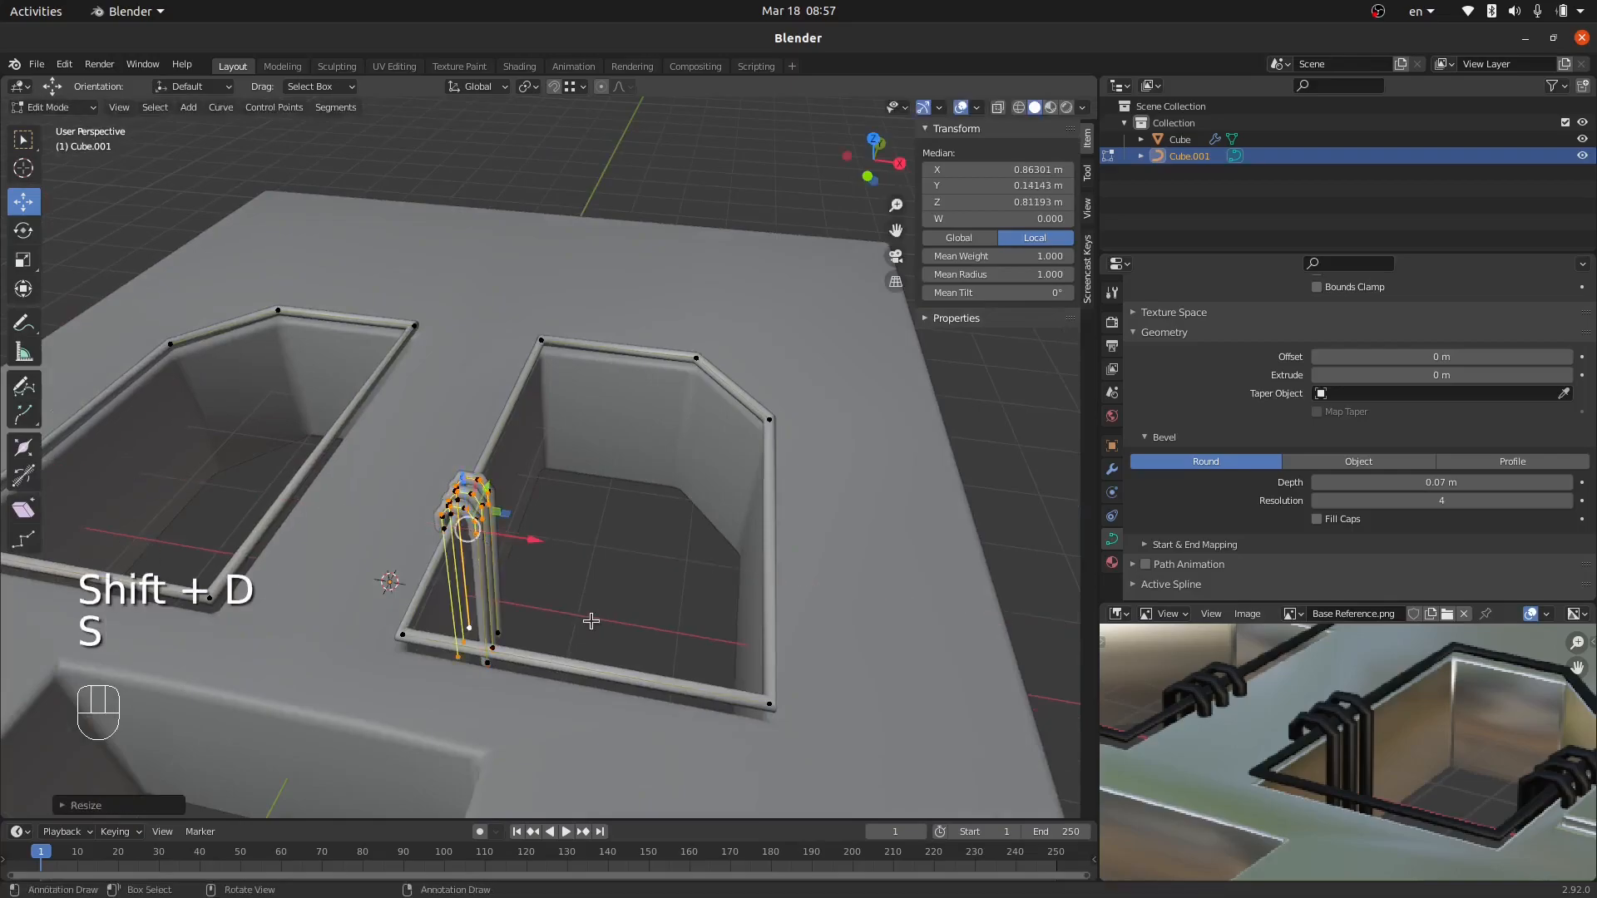
Move the mirrored hook pipes about 2.84 m along X onto the opposite rim of the same opening.
left_click_drag(528, 543, 819, 570)
middle_click_drag(828, 629, 805, 594)
left_click_drag(853, 636, 847, 636)
middle_click_drag(574, 545, 563, 587)
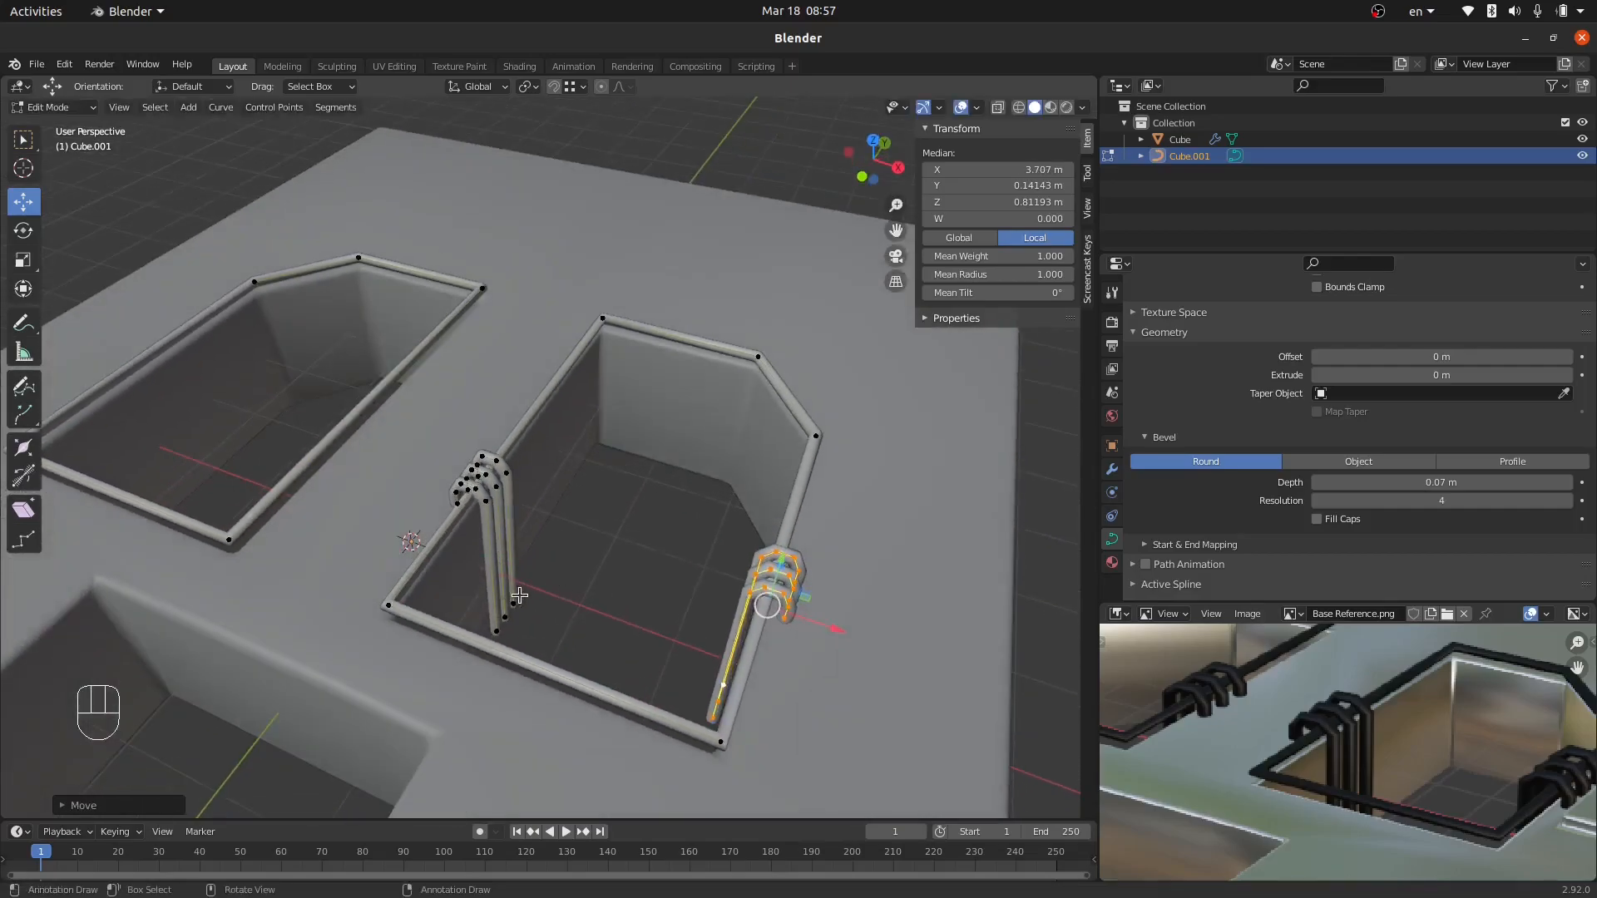
Duplicate all six hook pipes, move the copies about 4.51 m along negative X onto the other chamfered opening, and return to Object Mode.
key("l")
key("l")
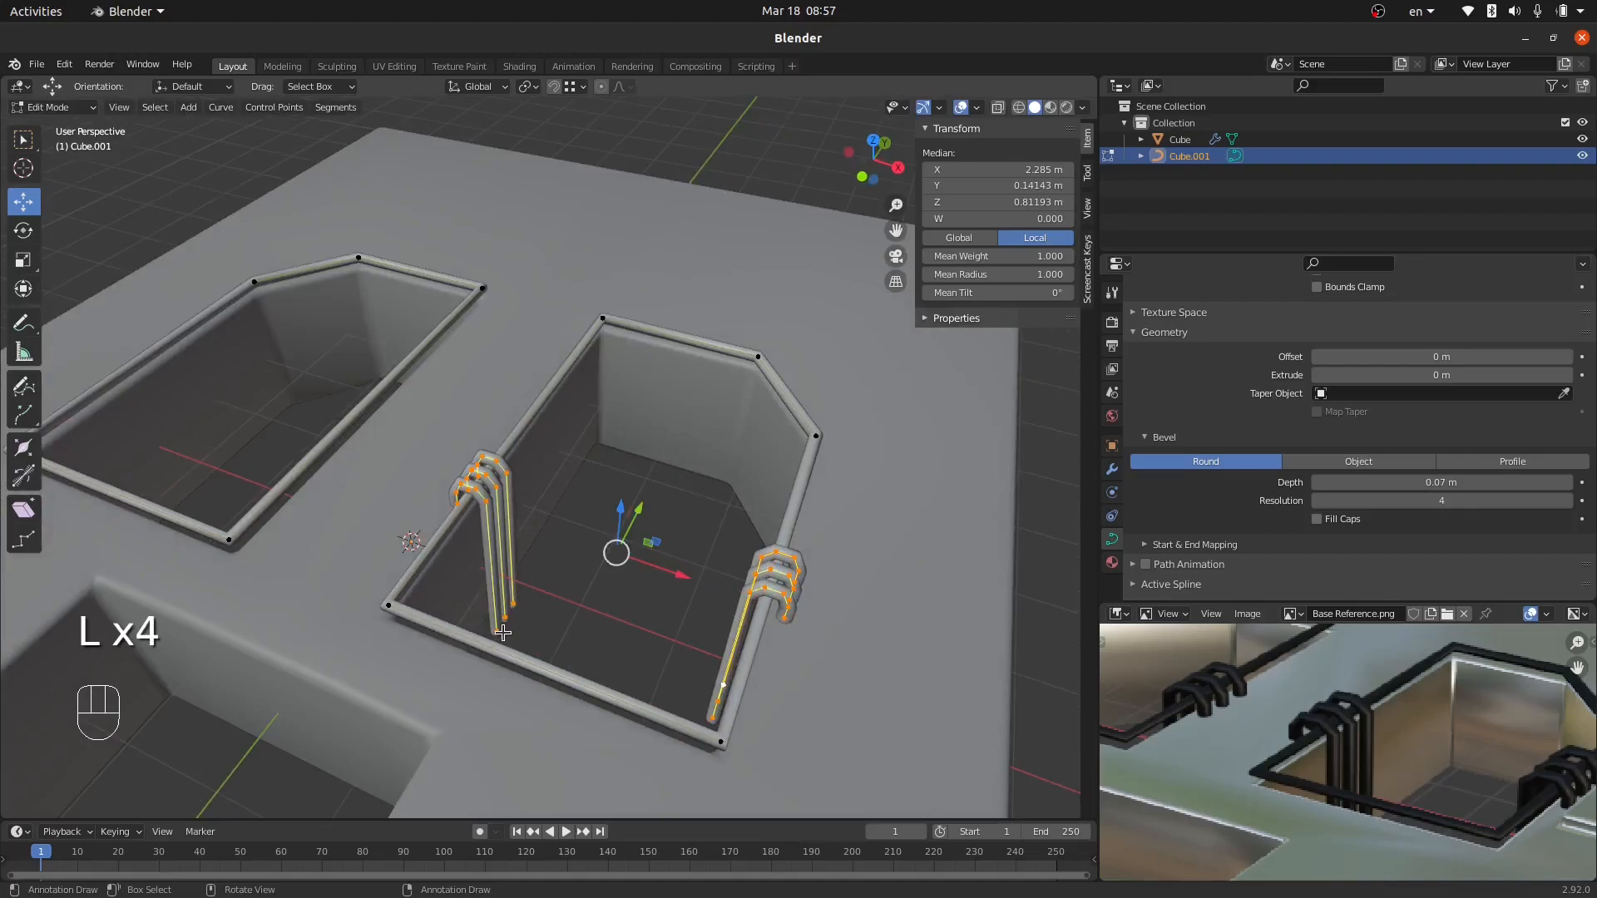
middle_click_drag(567, 625, 699, 598)
scroll(832, 585, "down", 2)
key("shift+d")
right_click(825, 597)
left_click_drag(789, 545, 491, 522)
key("KP_Decimal")
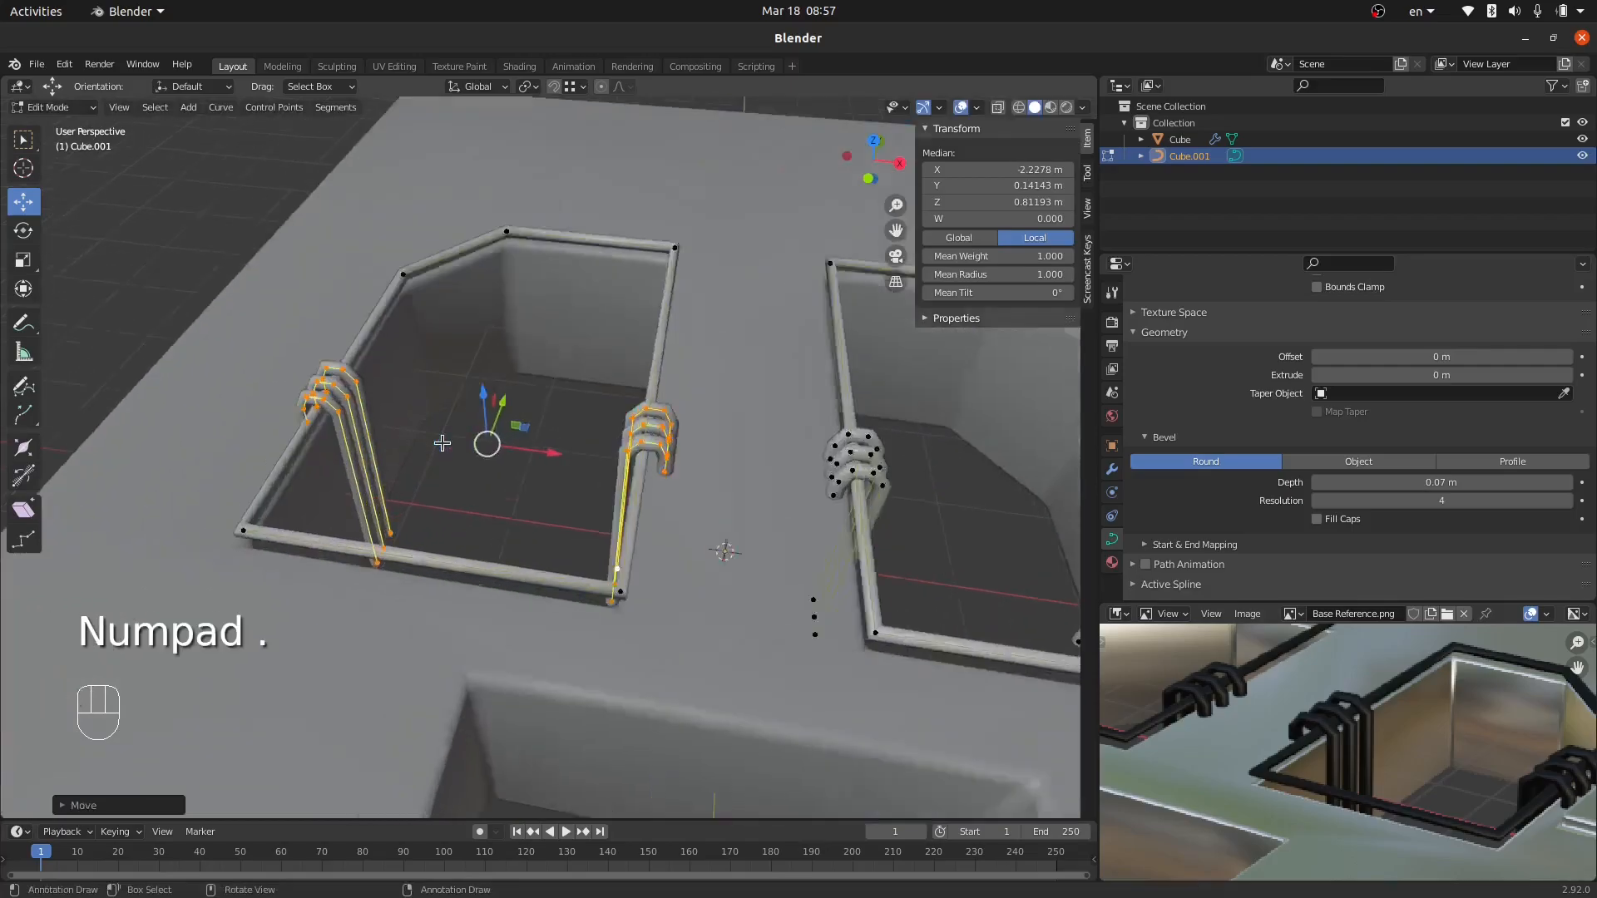
key("KP_7")
scroll(413, 437, "down", 5)
middle_click_drag(414, 437, 469, 418)
key("Tab")
key("a")
key("a")
Add a horizontal loop cut around the base slab's sides at about 0.53 m in Z, and switch to face selection.
scroll(1459, 688, "down", 5)
middle_click_drag(1413, 724, 1306, 673)
middle_click_drag(1368, 814, 1341, 752, "ctrl")
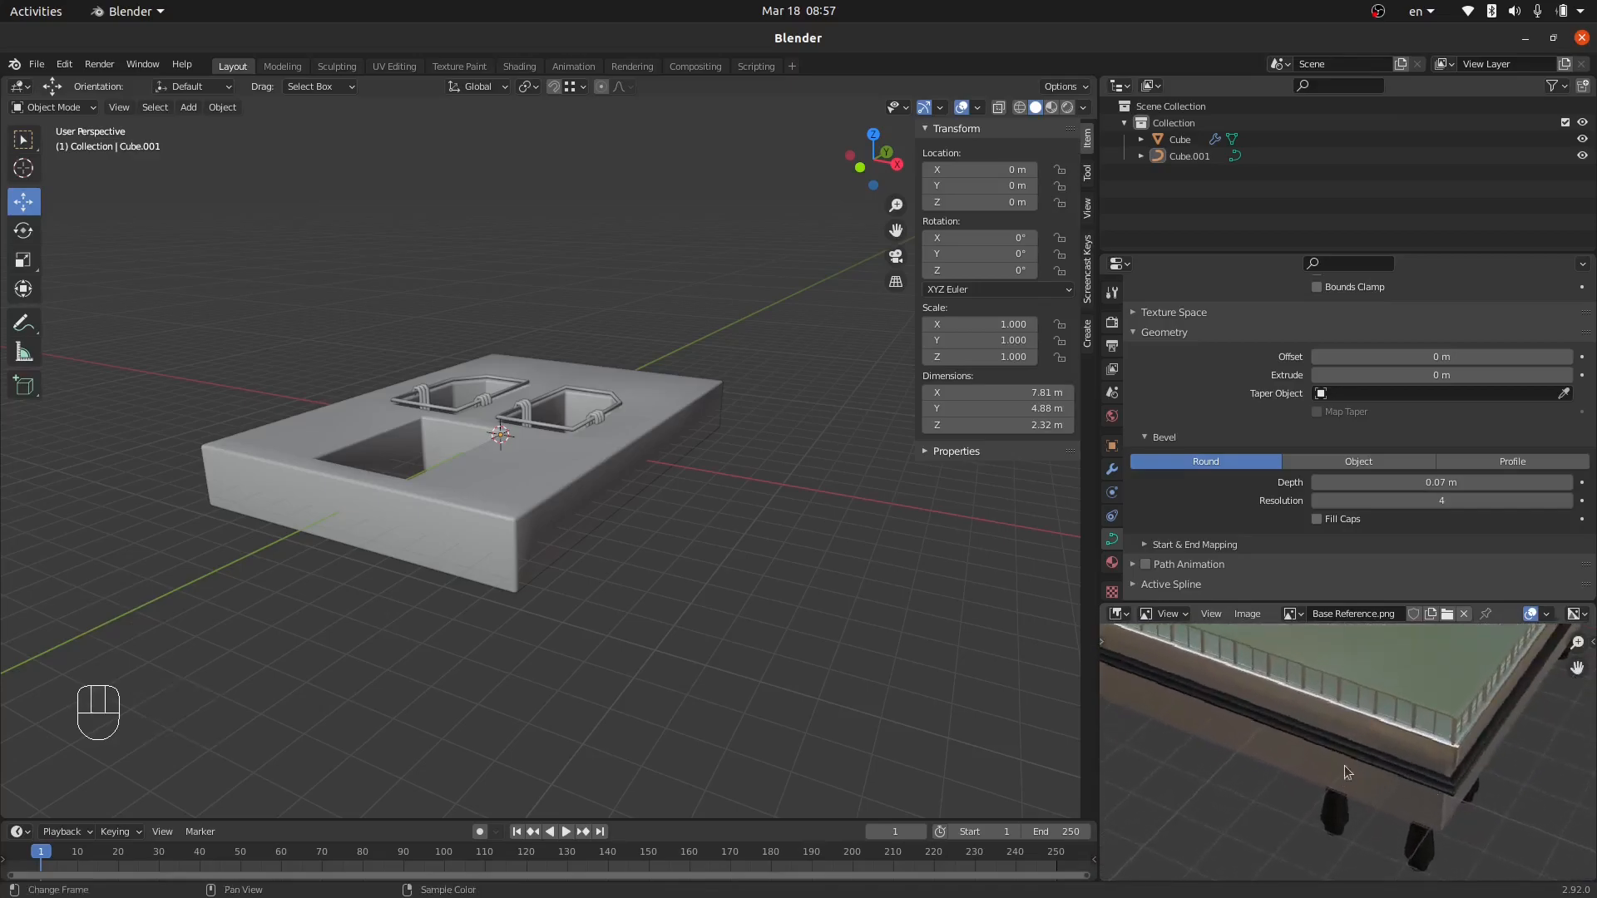
middle_click_drag(574, 507, 594, 524)
left_click(464, 503)
key("Tab")
scroll(452, 519, "up", 3)
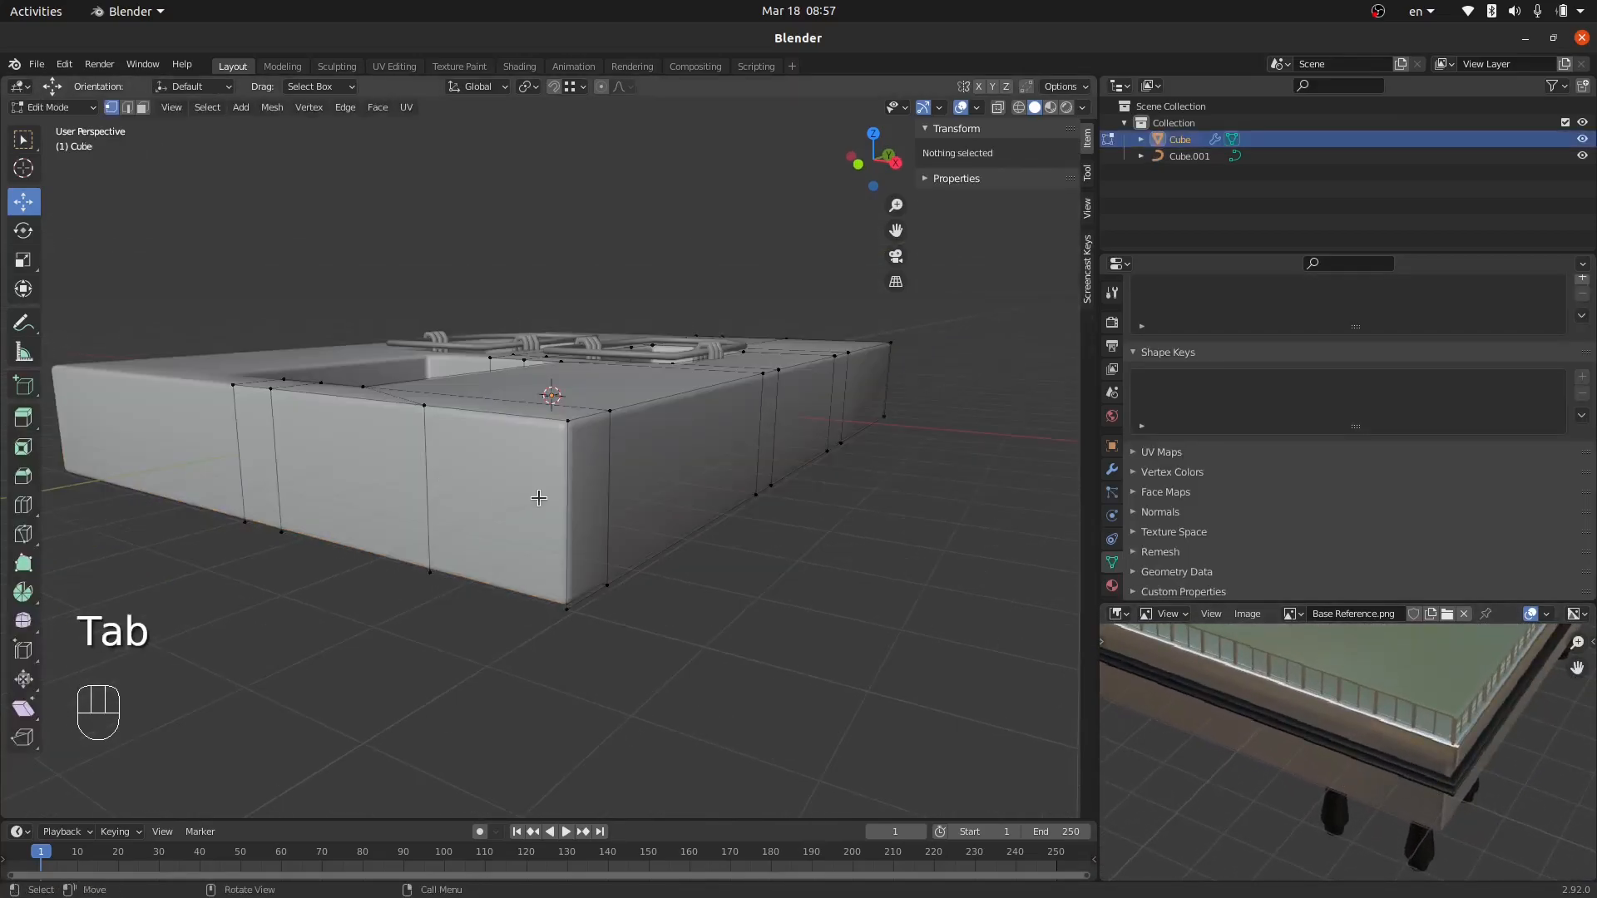
key("ctrl+r")
left_click(557, 539)
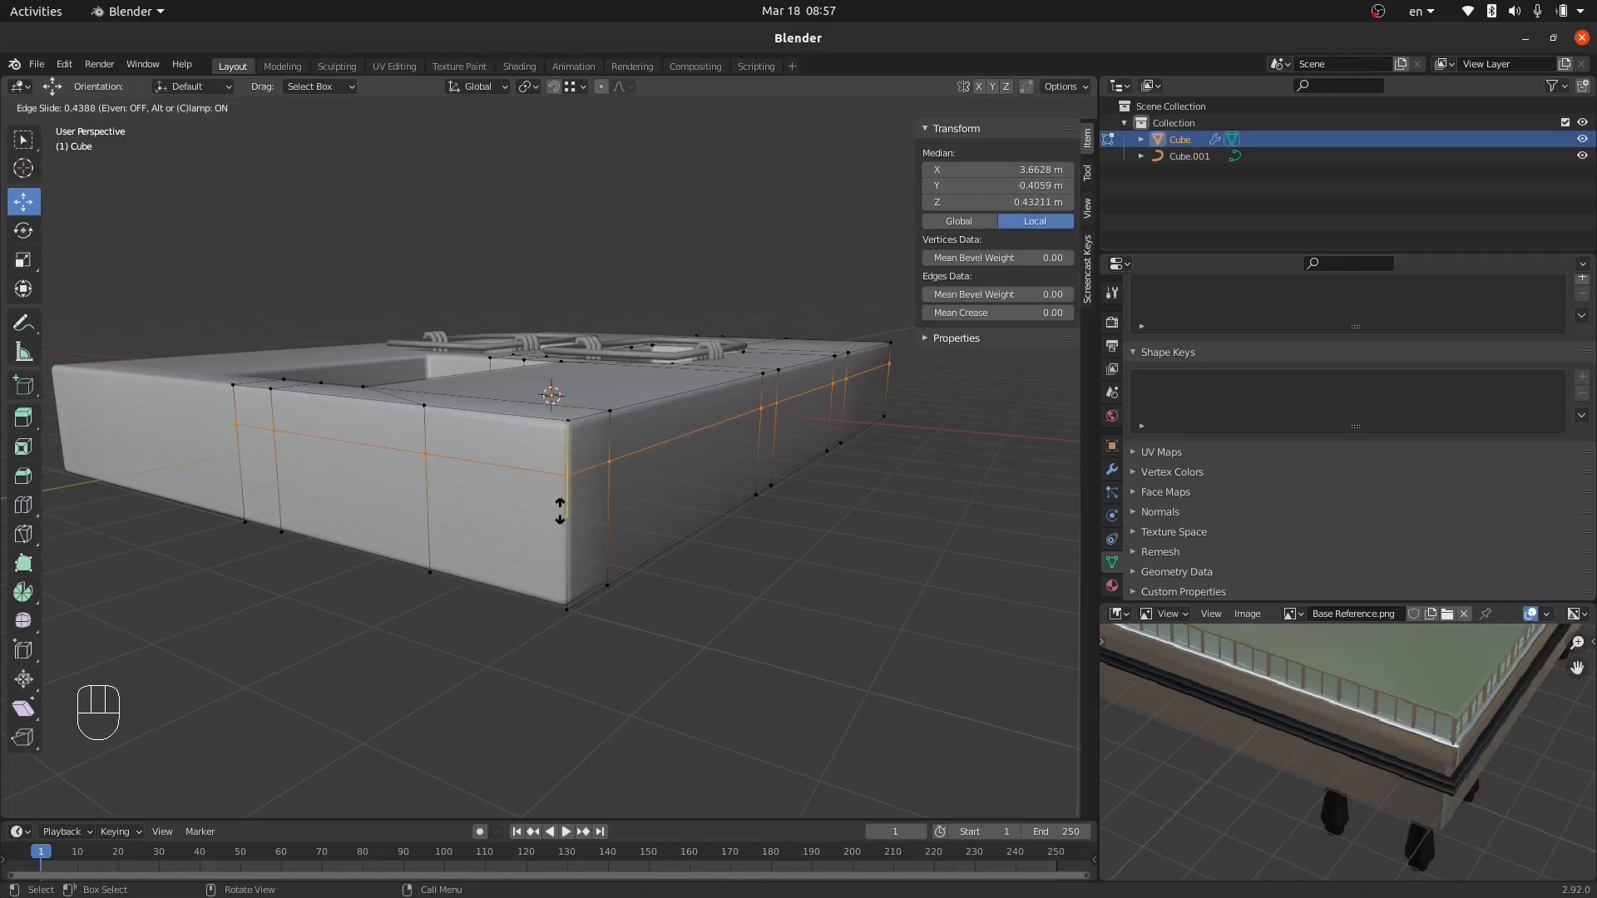
left_click(559, 504)
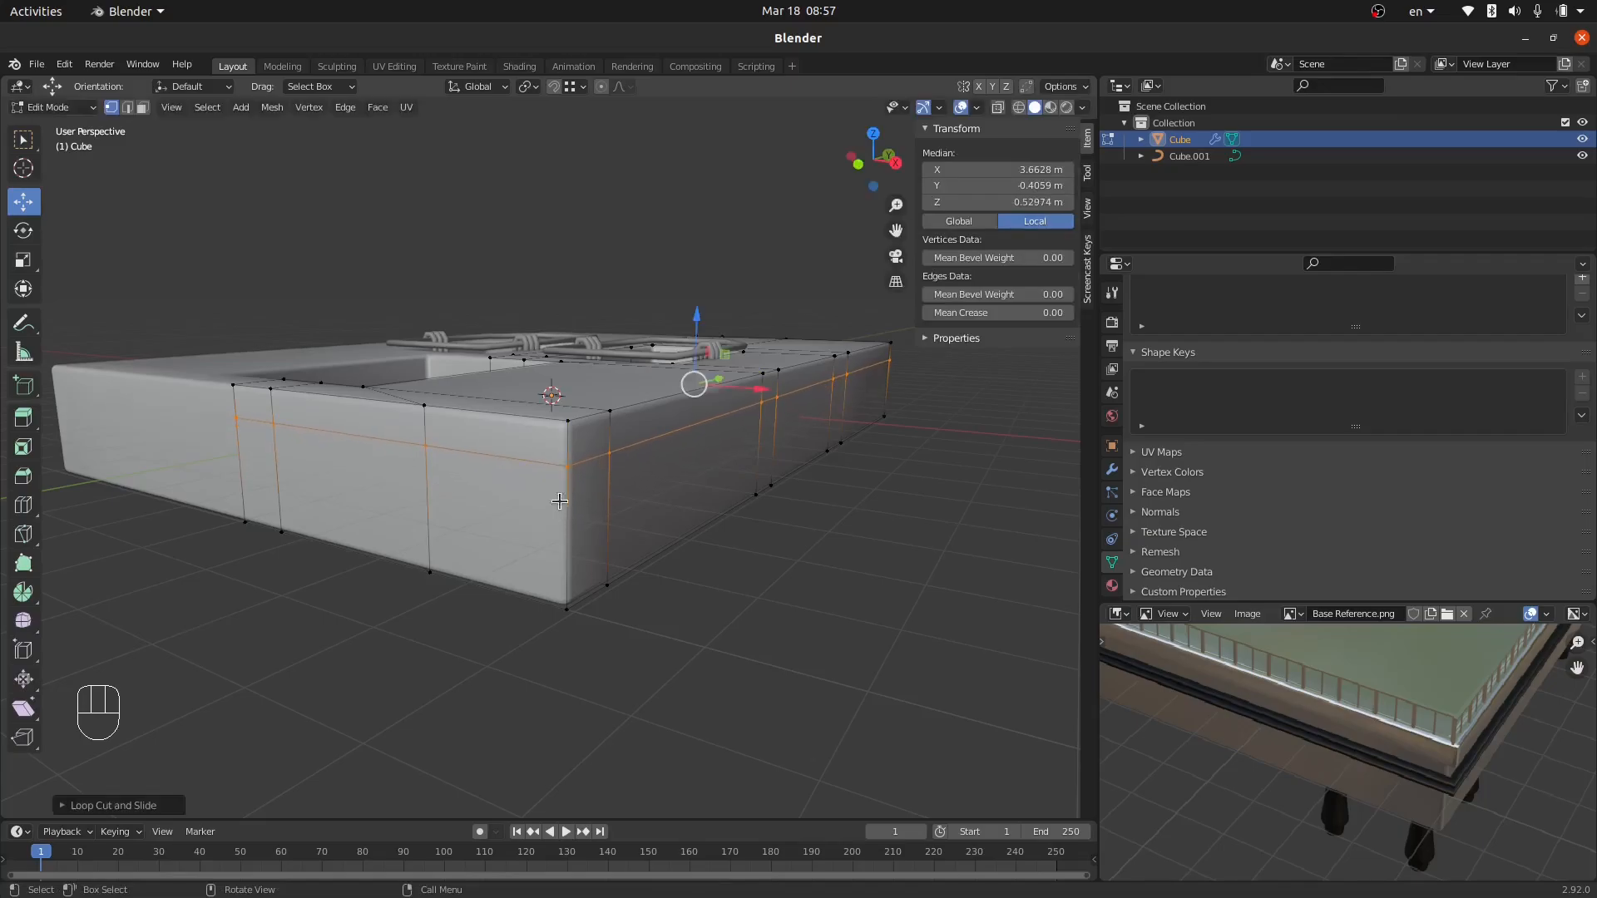
left_click(143, 107)
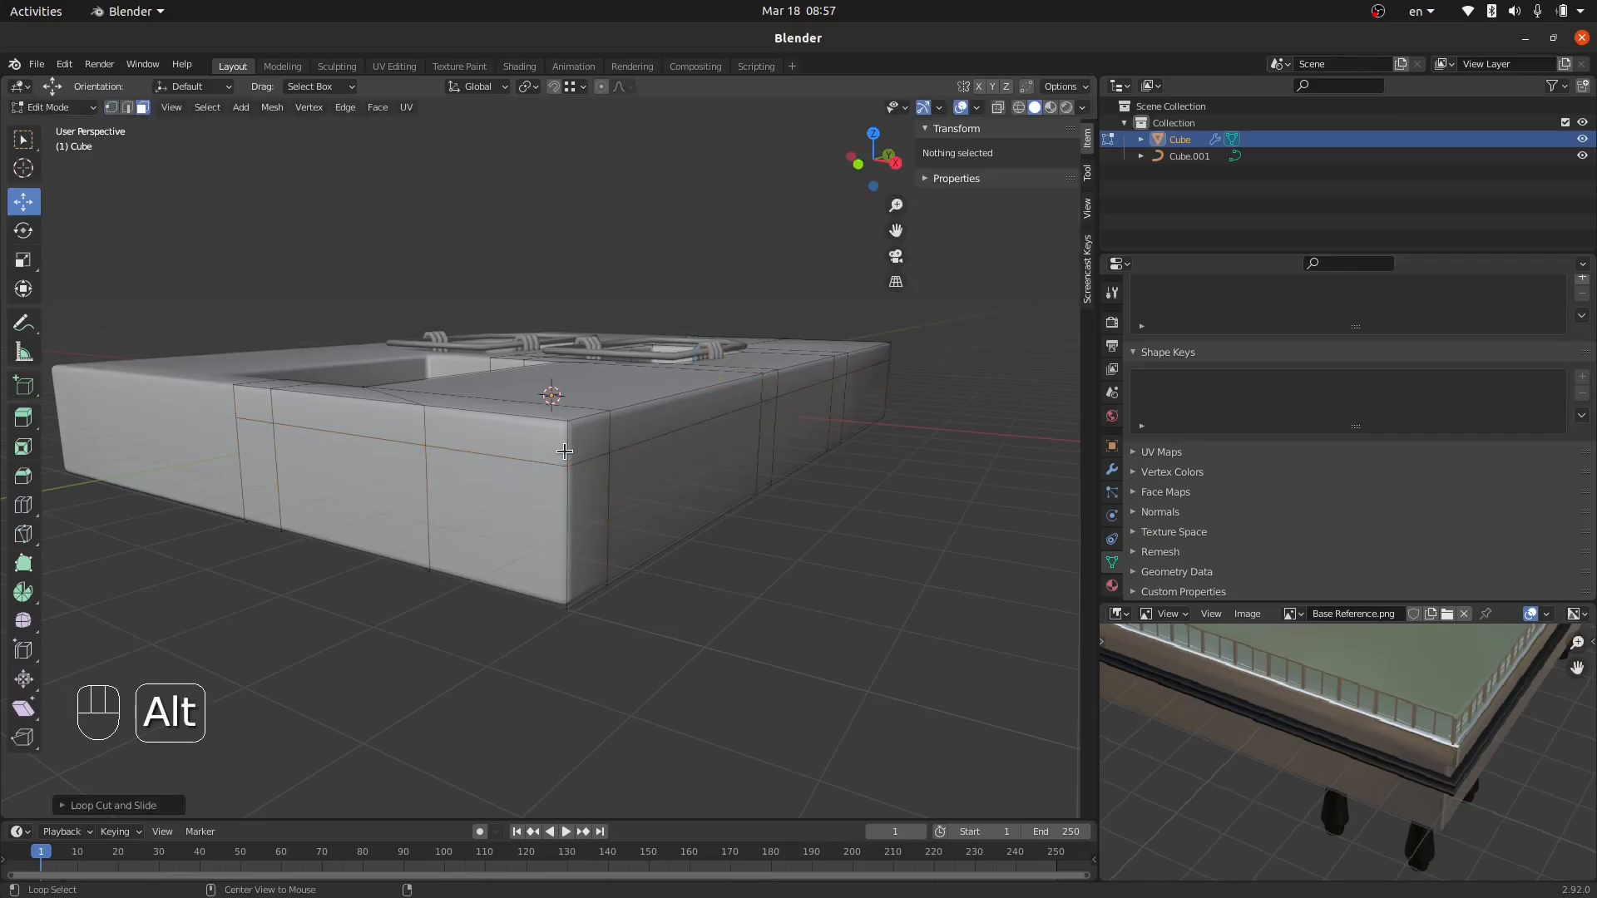
Extrude the face loop above the new cut, scale it outward to about 1.05 excluding Z, and shift it slightly along X.
left_click(564, 429, "alt")
middle_click_drag(564, 429, 621, 551)
key("e")
left_click(696, 621)
key("s")
key("shift+z")
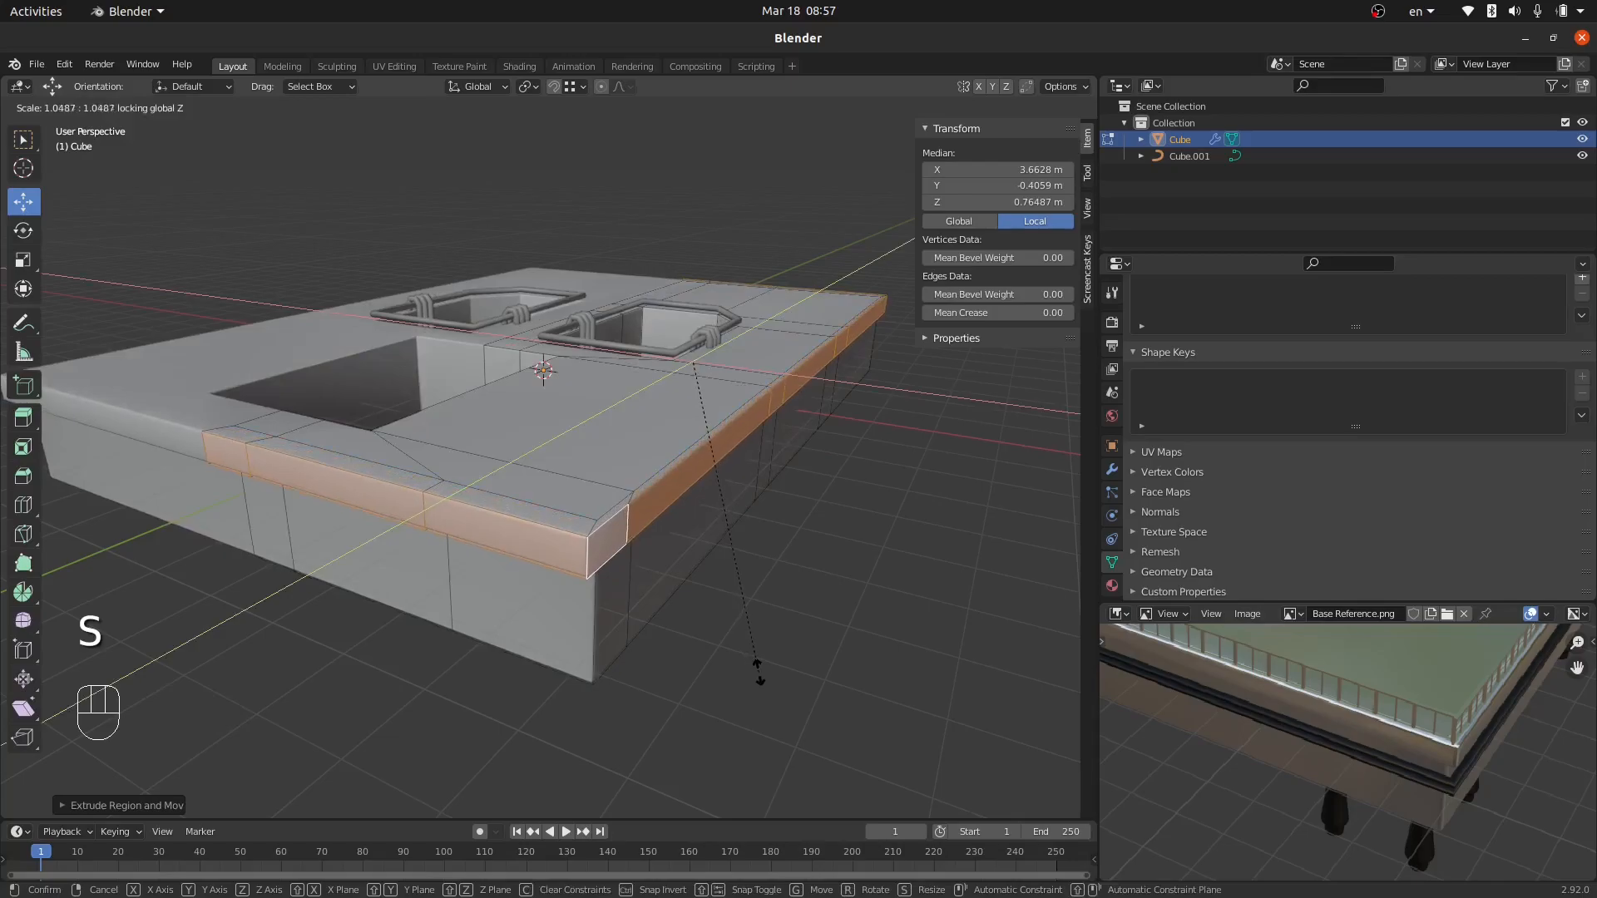
left_click(758, 670)
left_click_drag(754, 369, 766, 371)
Delete the interior face at one end's mirror seam of the overhang using wireframe shading, and return to solid shading.
middle_click_drag(410, 442, 552, 464)
middle_click_drag(846, 592, 809, 467, "ctrl")
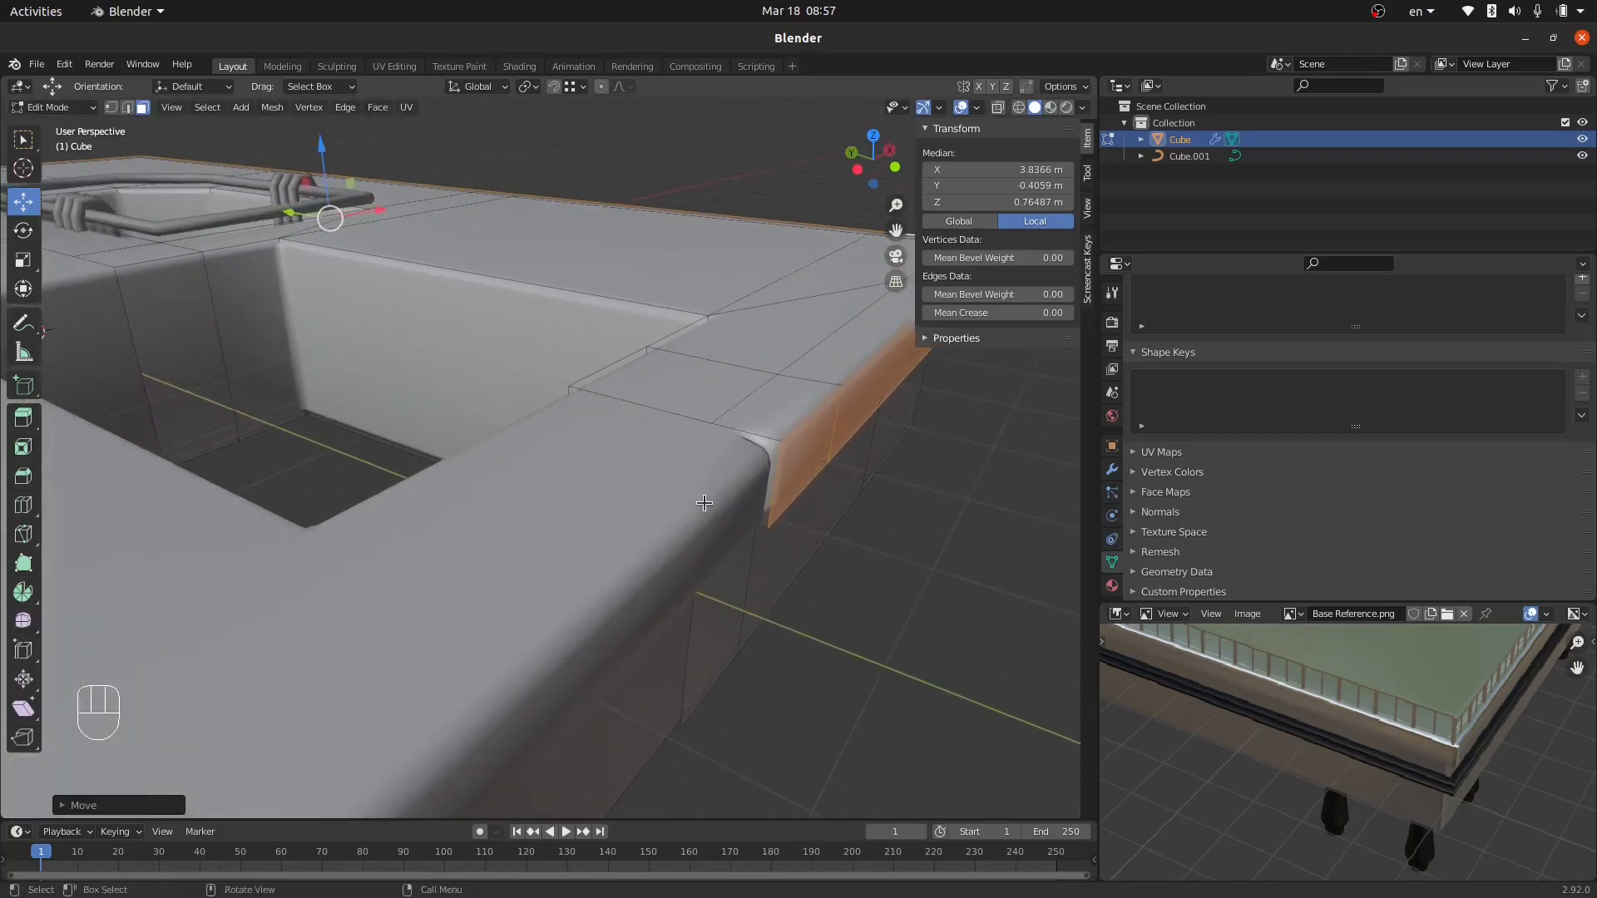
key("z")
left_click(601, 505)
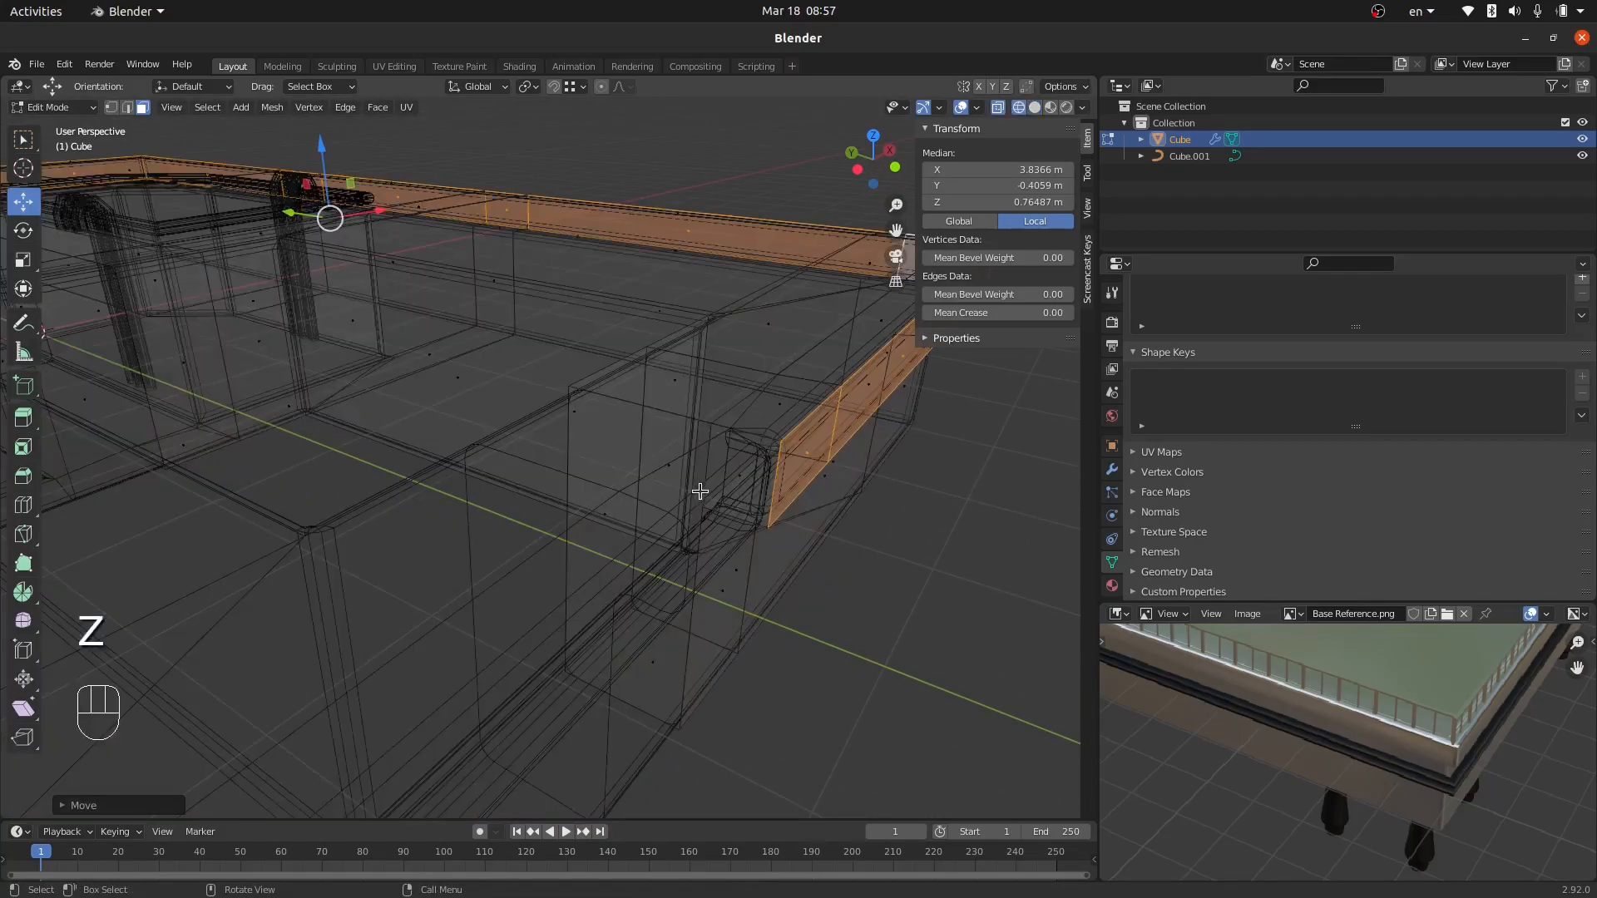
left_click(735, 478)
middle_click_drag(735, 479, 700, 496)
key("x")
left_click(701, 500)
key("z")
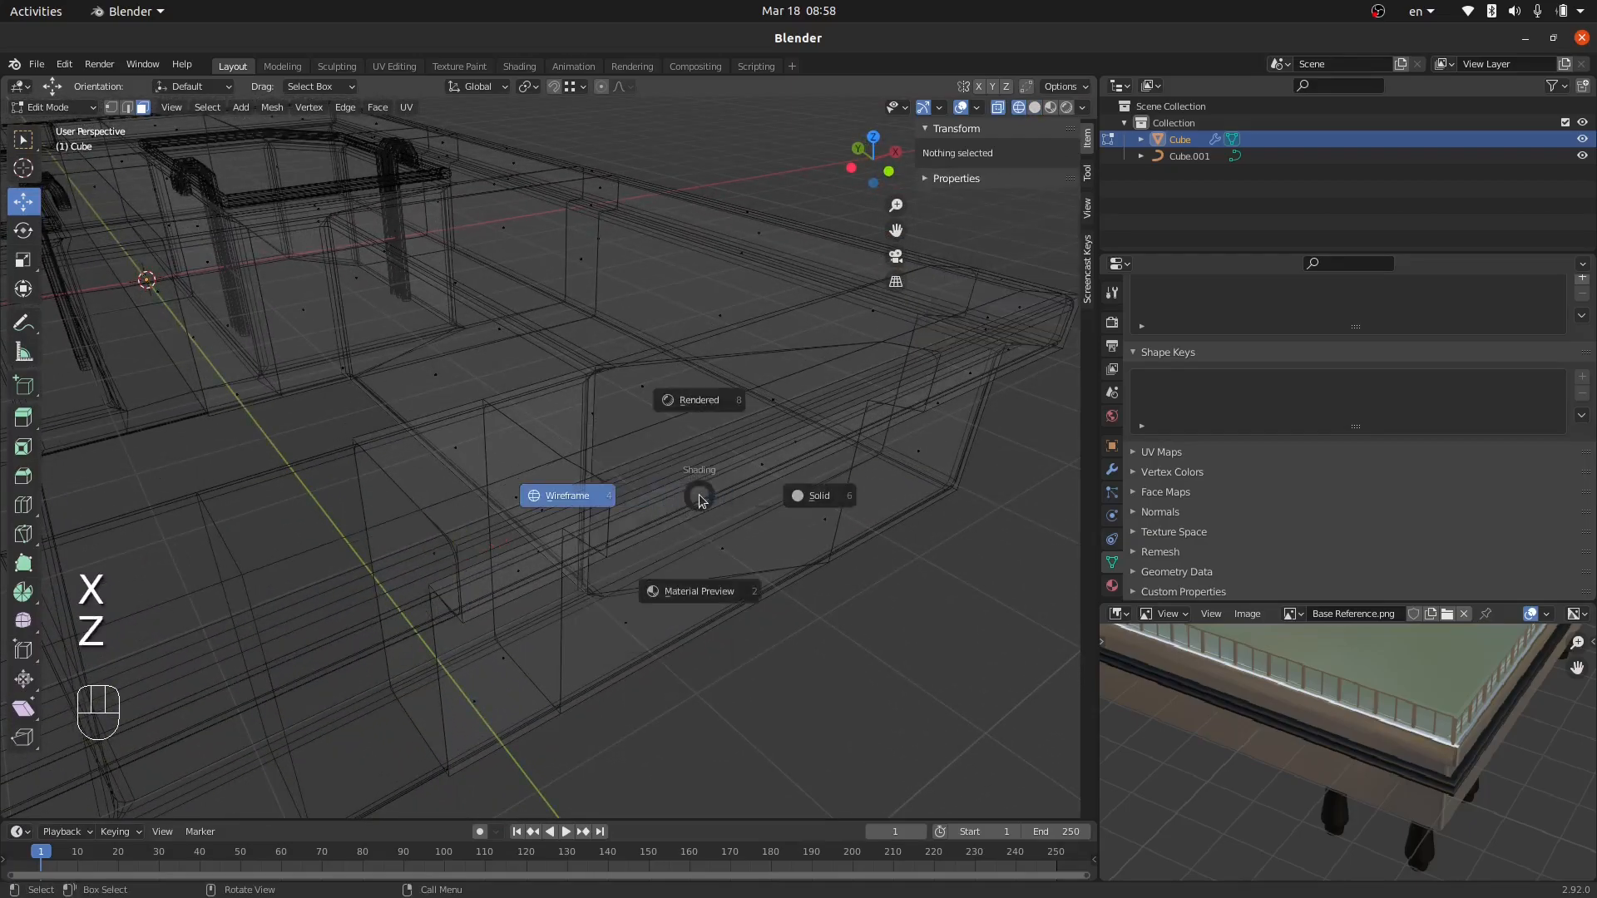
left_click(703, 498)
mouse_move(688, 510)
middle_mouse_down("shift")
mouse_move(404, 469)
mouse_move(478, 491)
mouse_move(456, 435)
mouse_move(457, 449)
middle_mouse_up("shift")
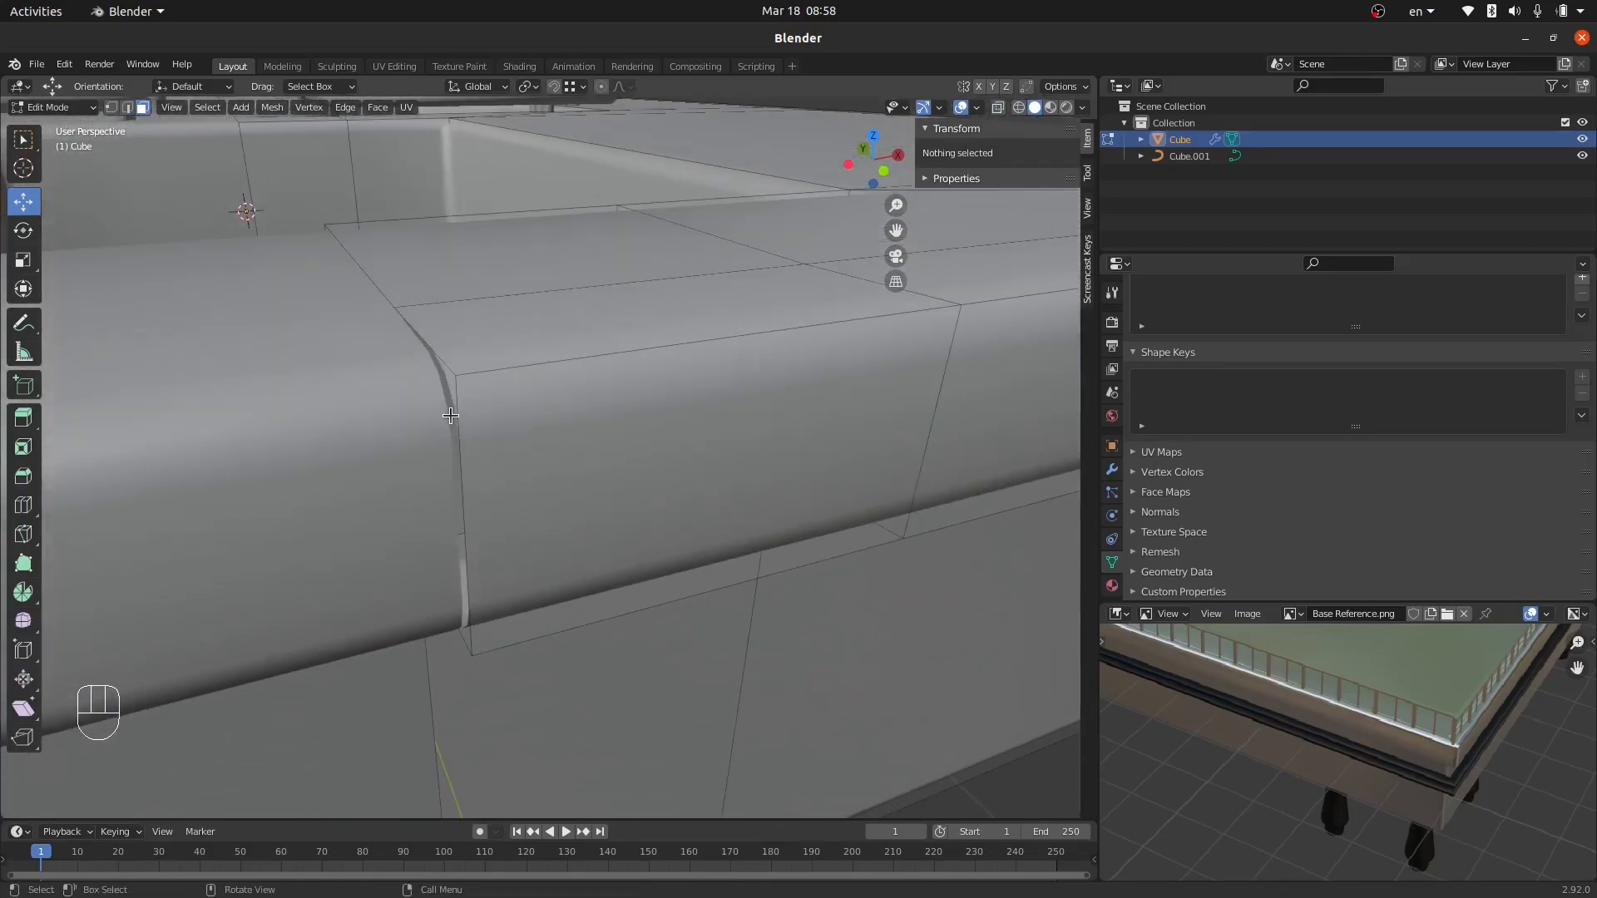
Enable Clipping on the Mirror modifier and slide the overhang's vertical seam edge along X onto the mirror plane.
key("Tab")
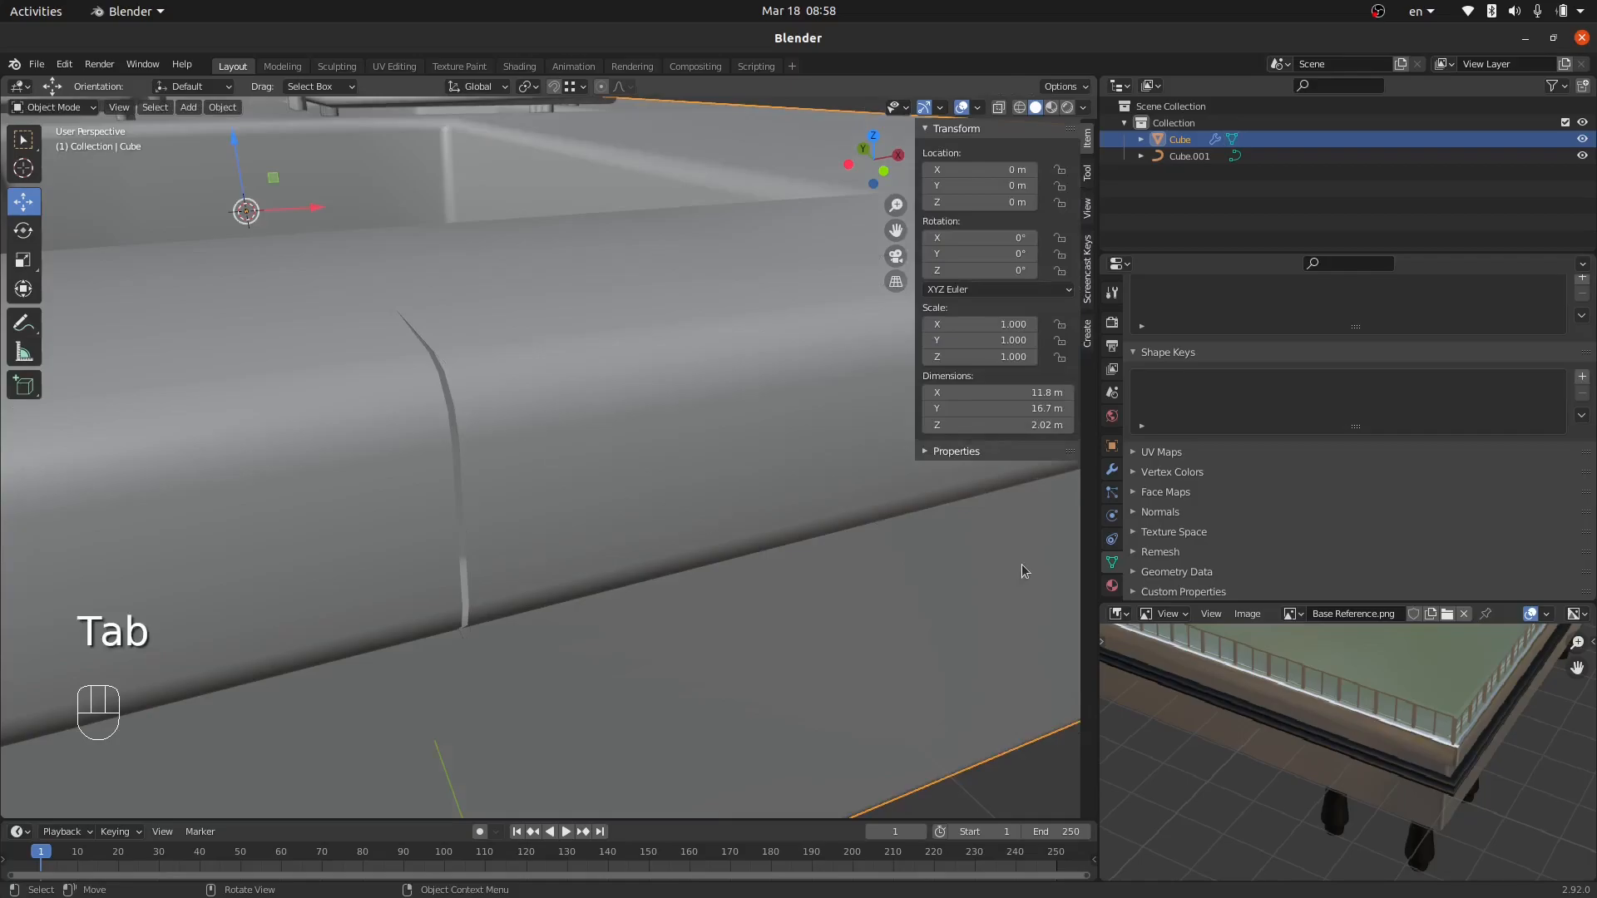
left_click(1112, 469)
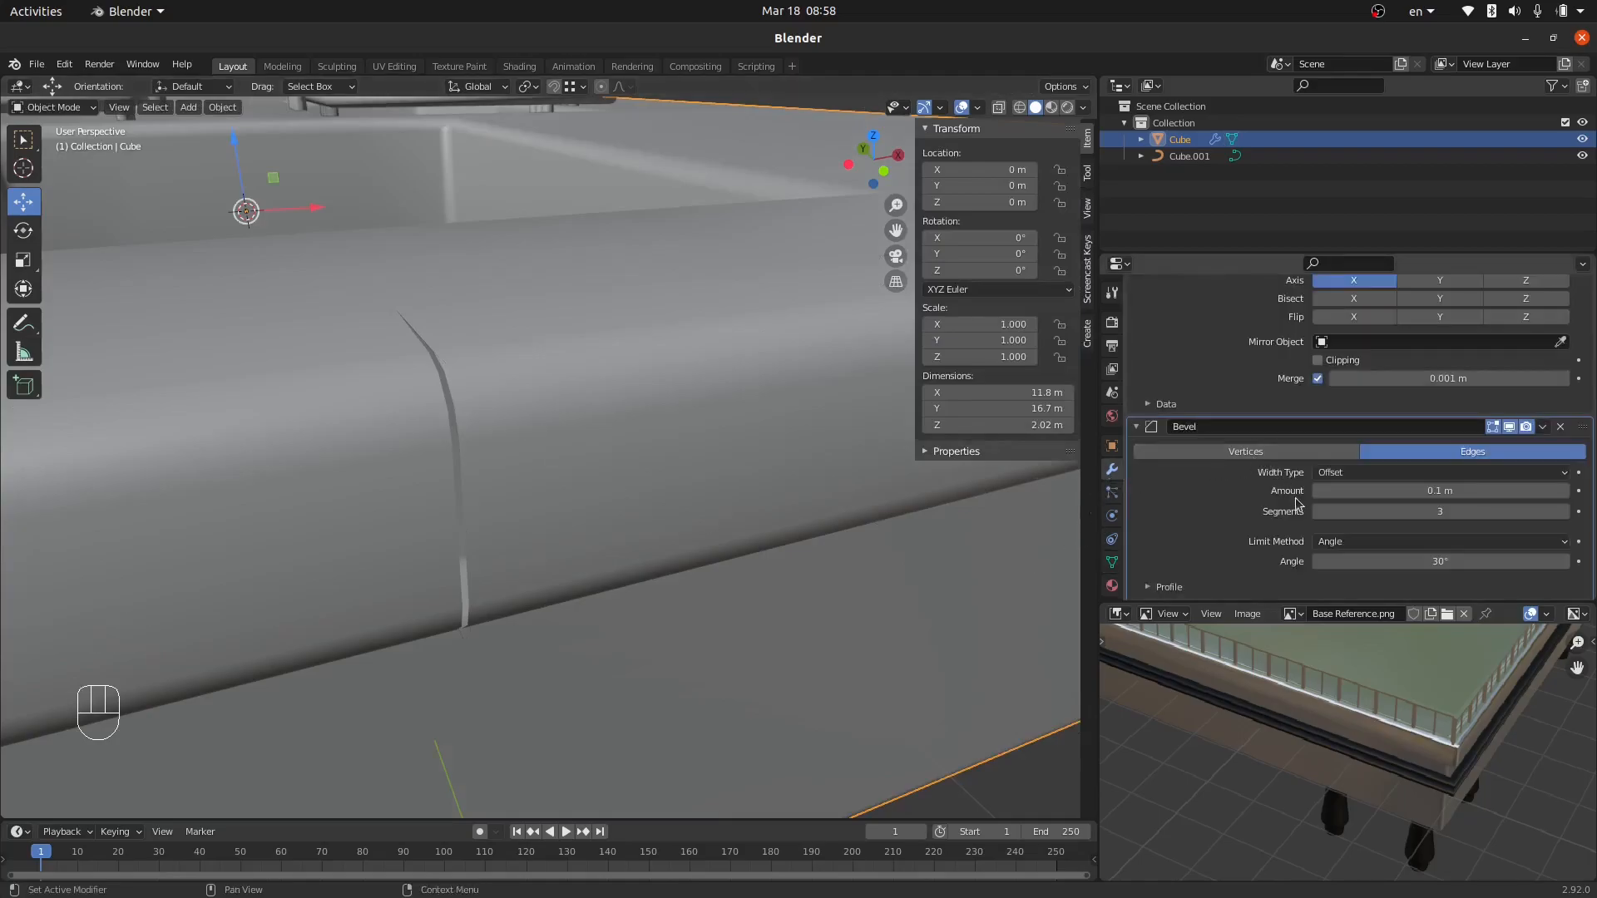
scroll(1282, 495, "up", 3)
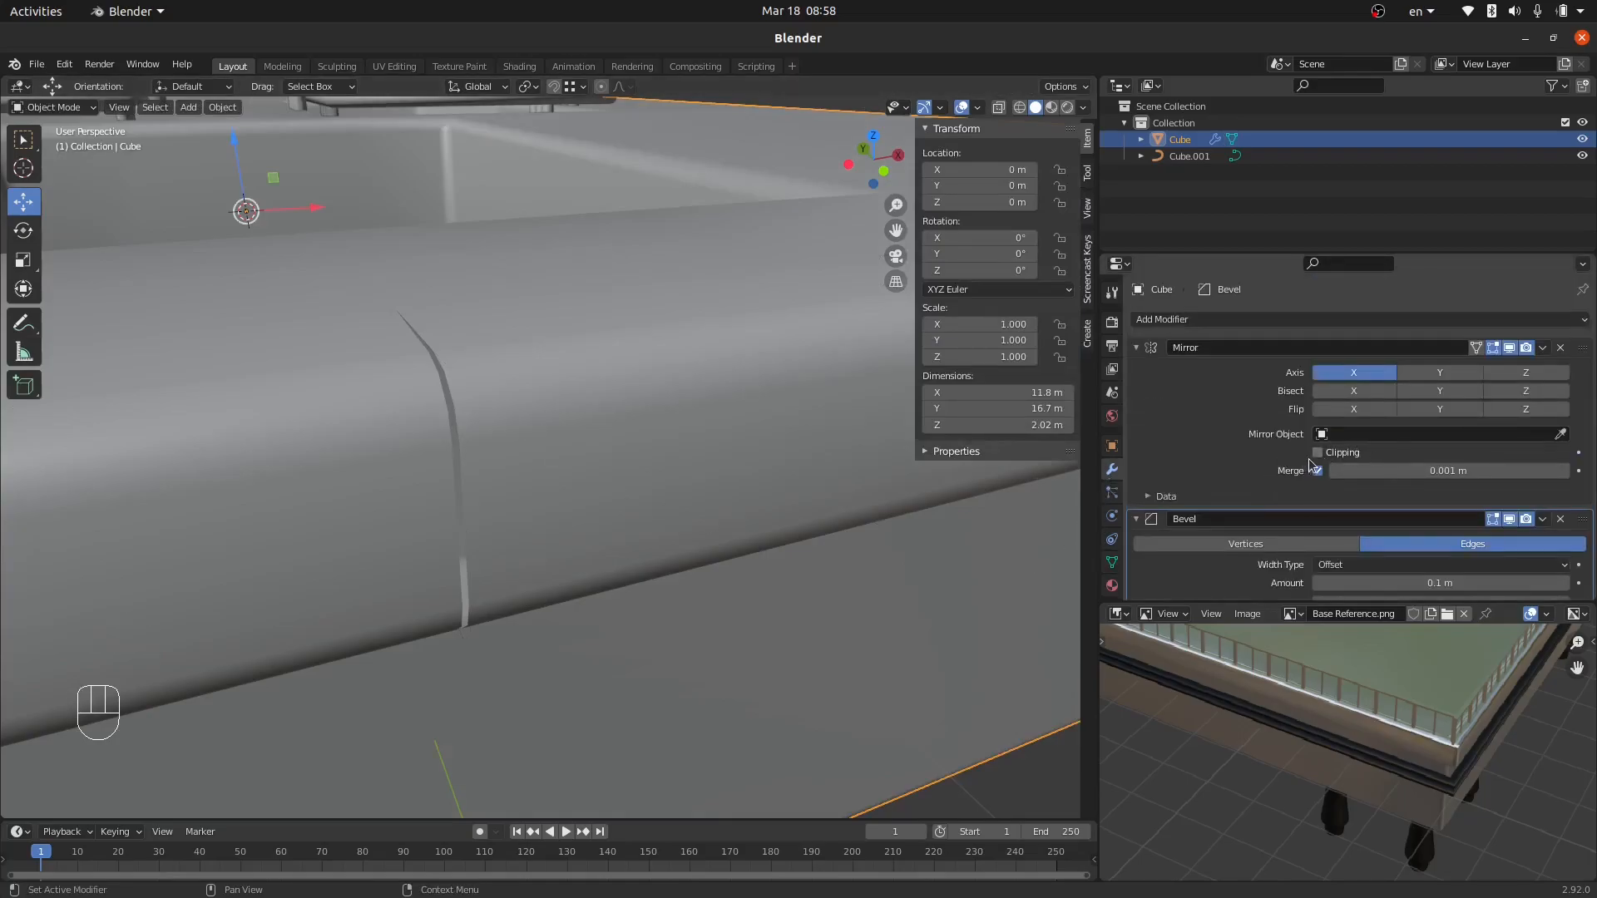
scroll(697, 492, "down", 6)
key("Tab")
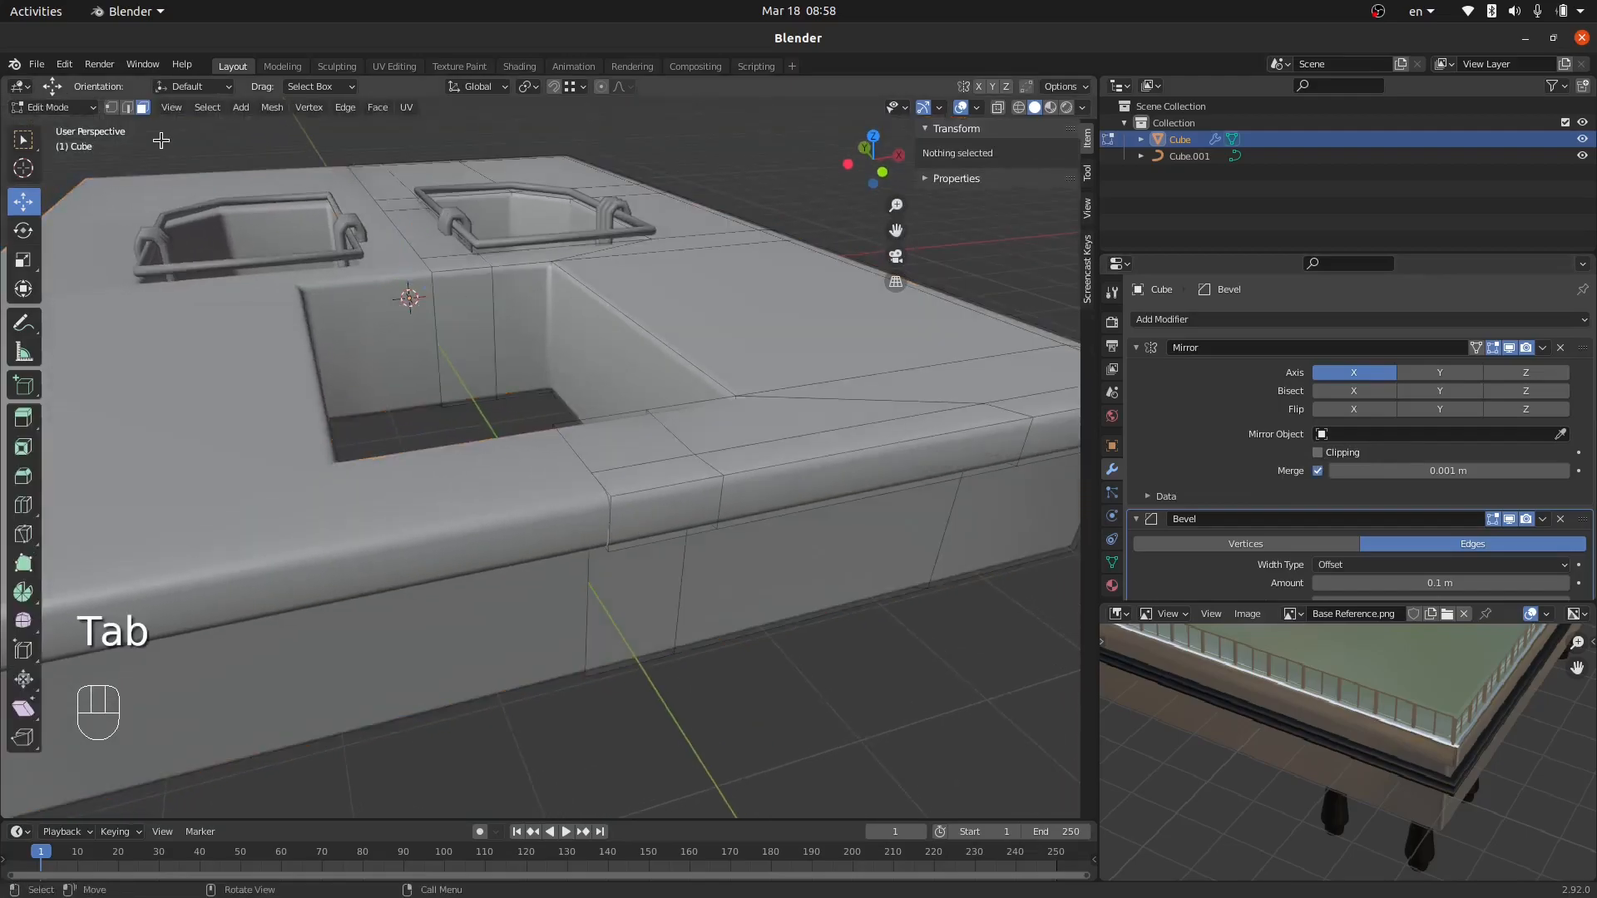
left_click(127, 109)
left_click(651, 536)
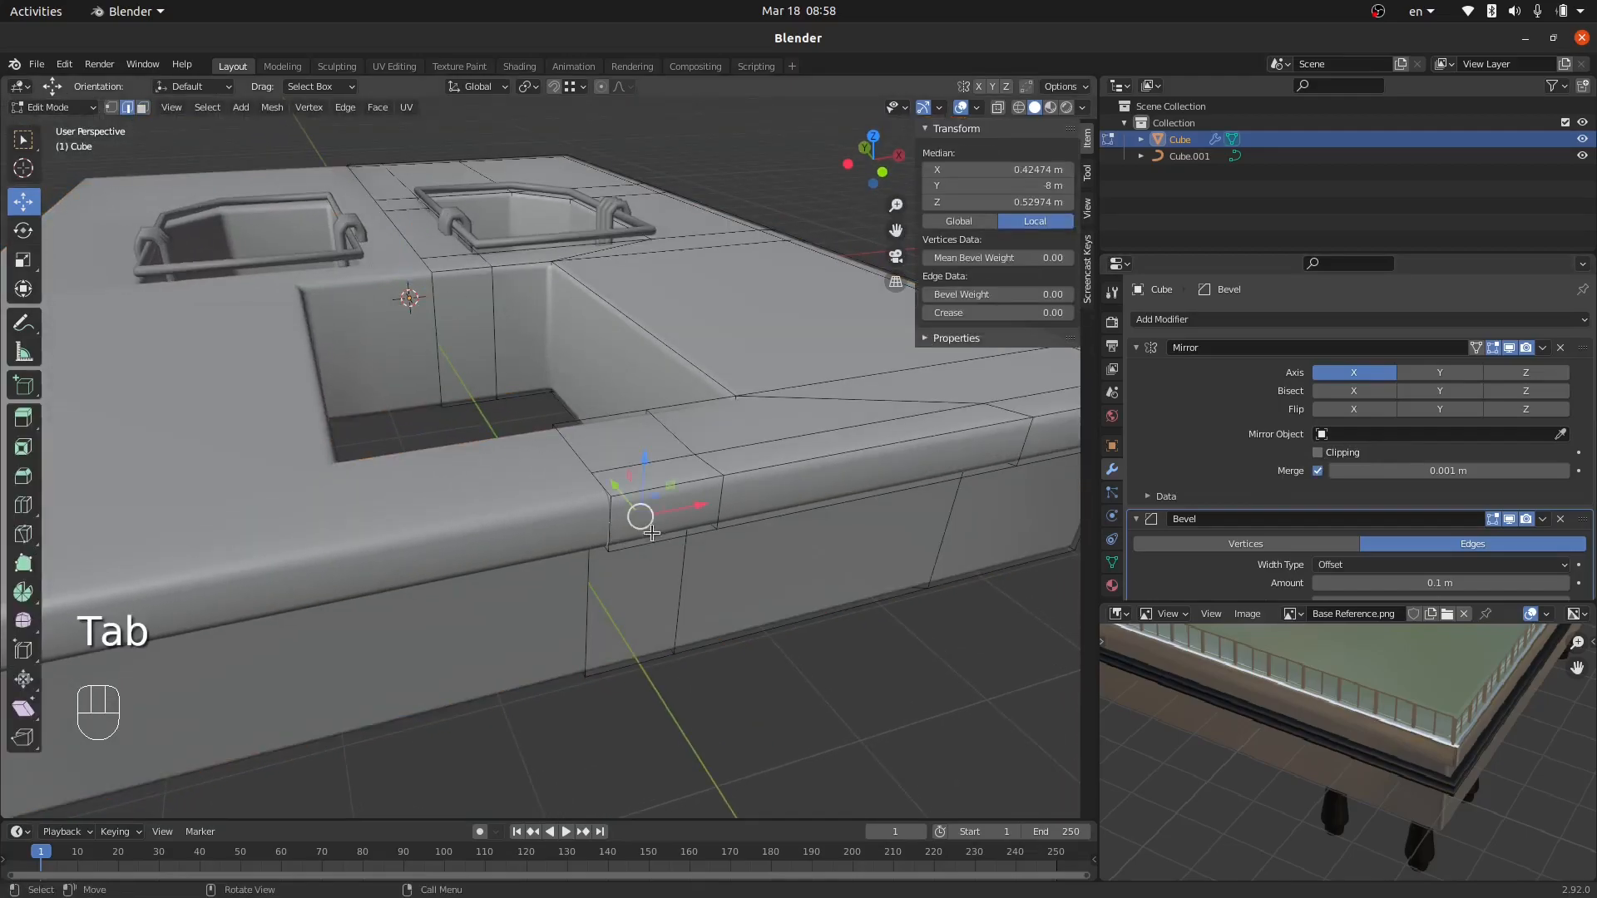
scroll(603, 540, "up", 5)
left_click(621, 463)
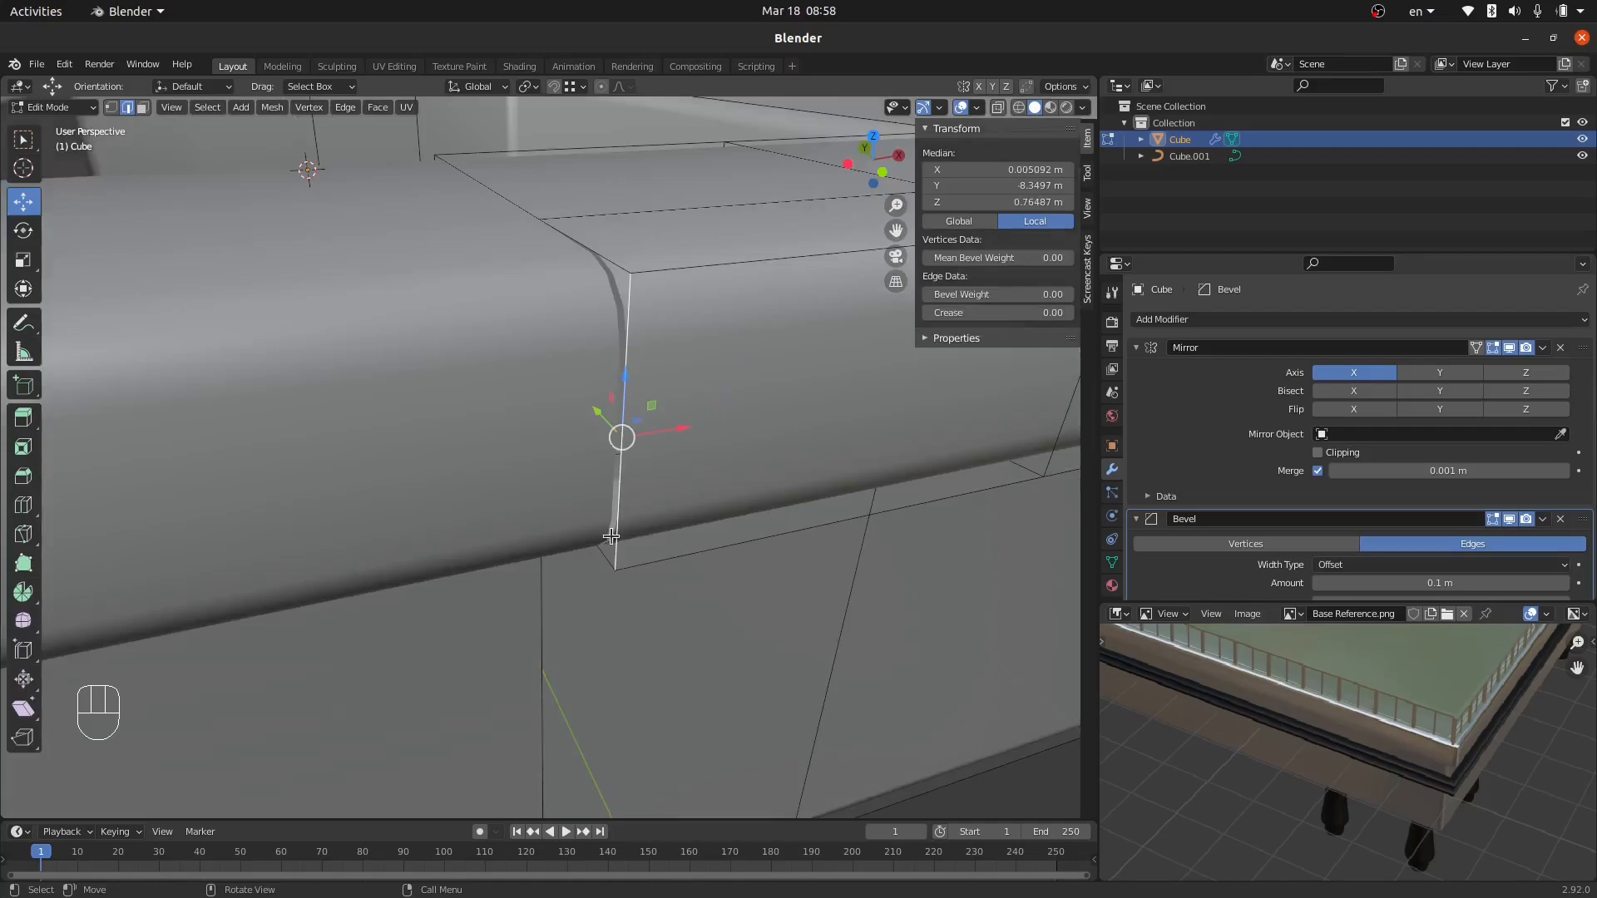
scroll(612, 537, "down", 5)
left_click_drag(663, 502, 606, 581)
right_click(606, 581)
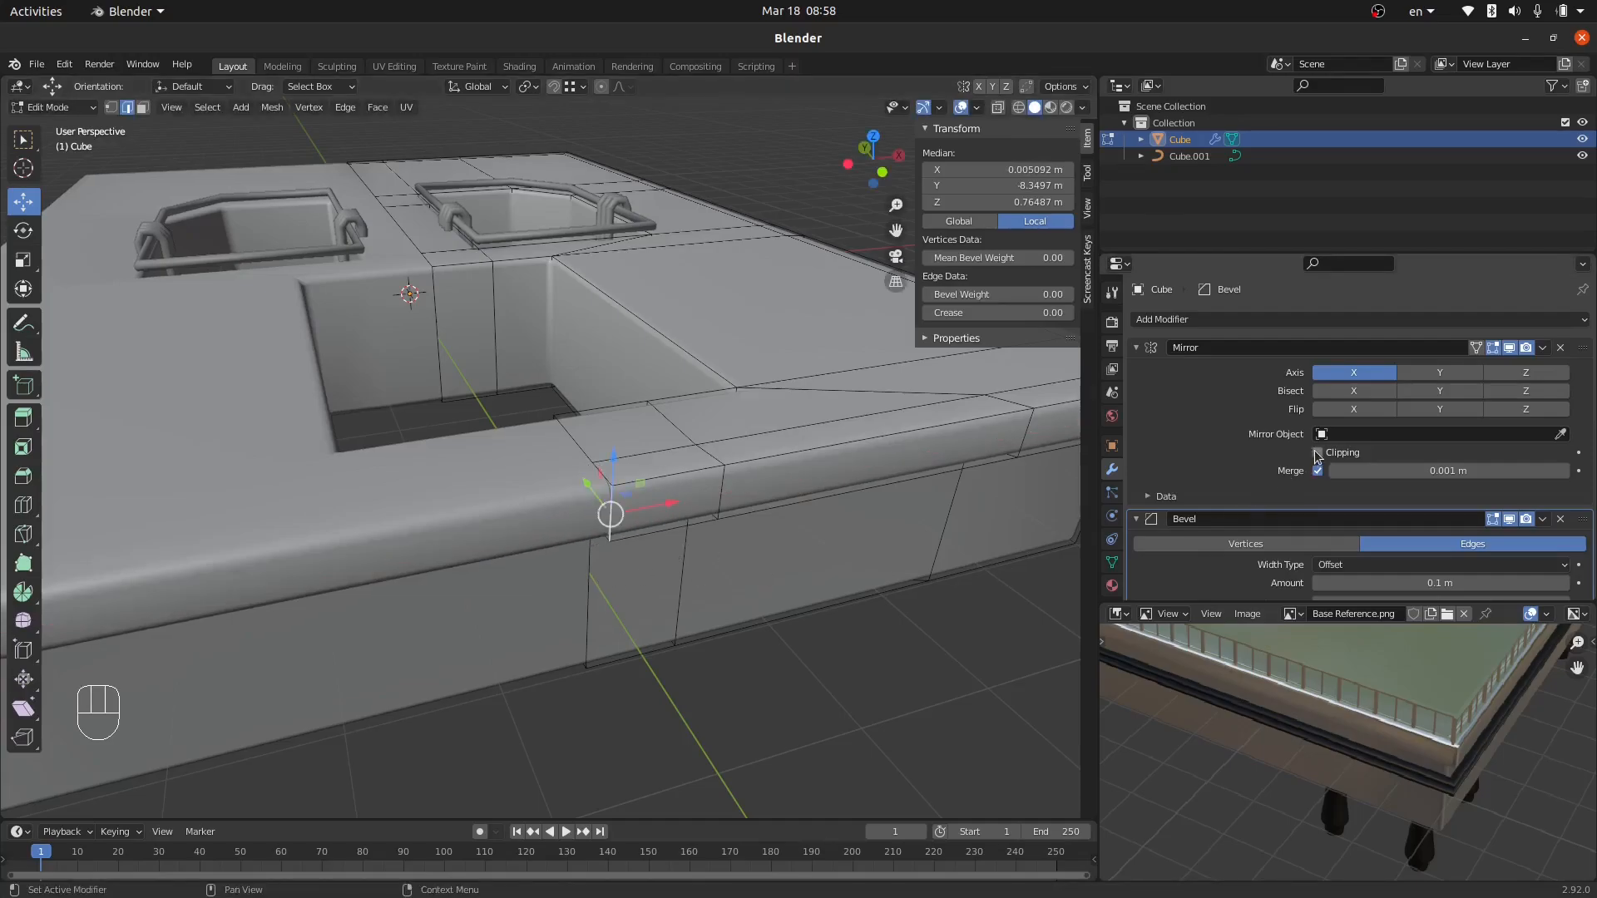
left_click_drag(673, 506, 624, 513)
Delete the interior face in the mirror seam at the opposite end of the overhang.
middle_click_drag(614, 522, 626, 572, "ctrl")
middle_click_drag(358, 441, 693, 429)
middle_click_drag(727, 365, 716, 557, "ctrl")
middle_click_drag(520, 495, 500, 247)
left_click(142, 107)
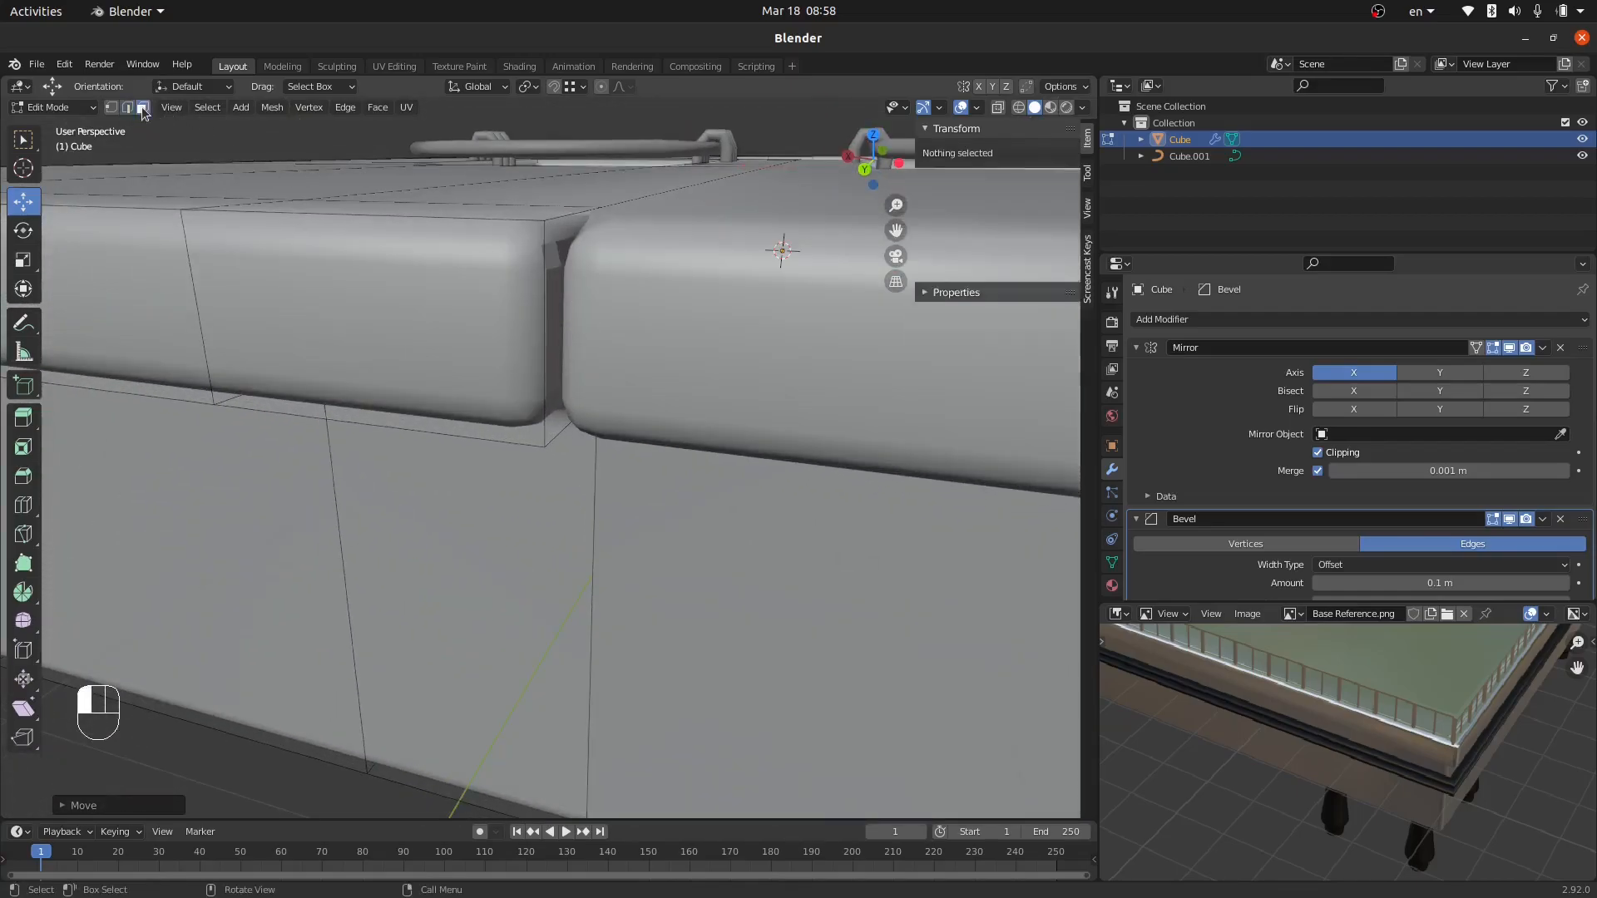
left_click(551, 258)
key("x")
left_click(553, 260)
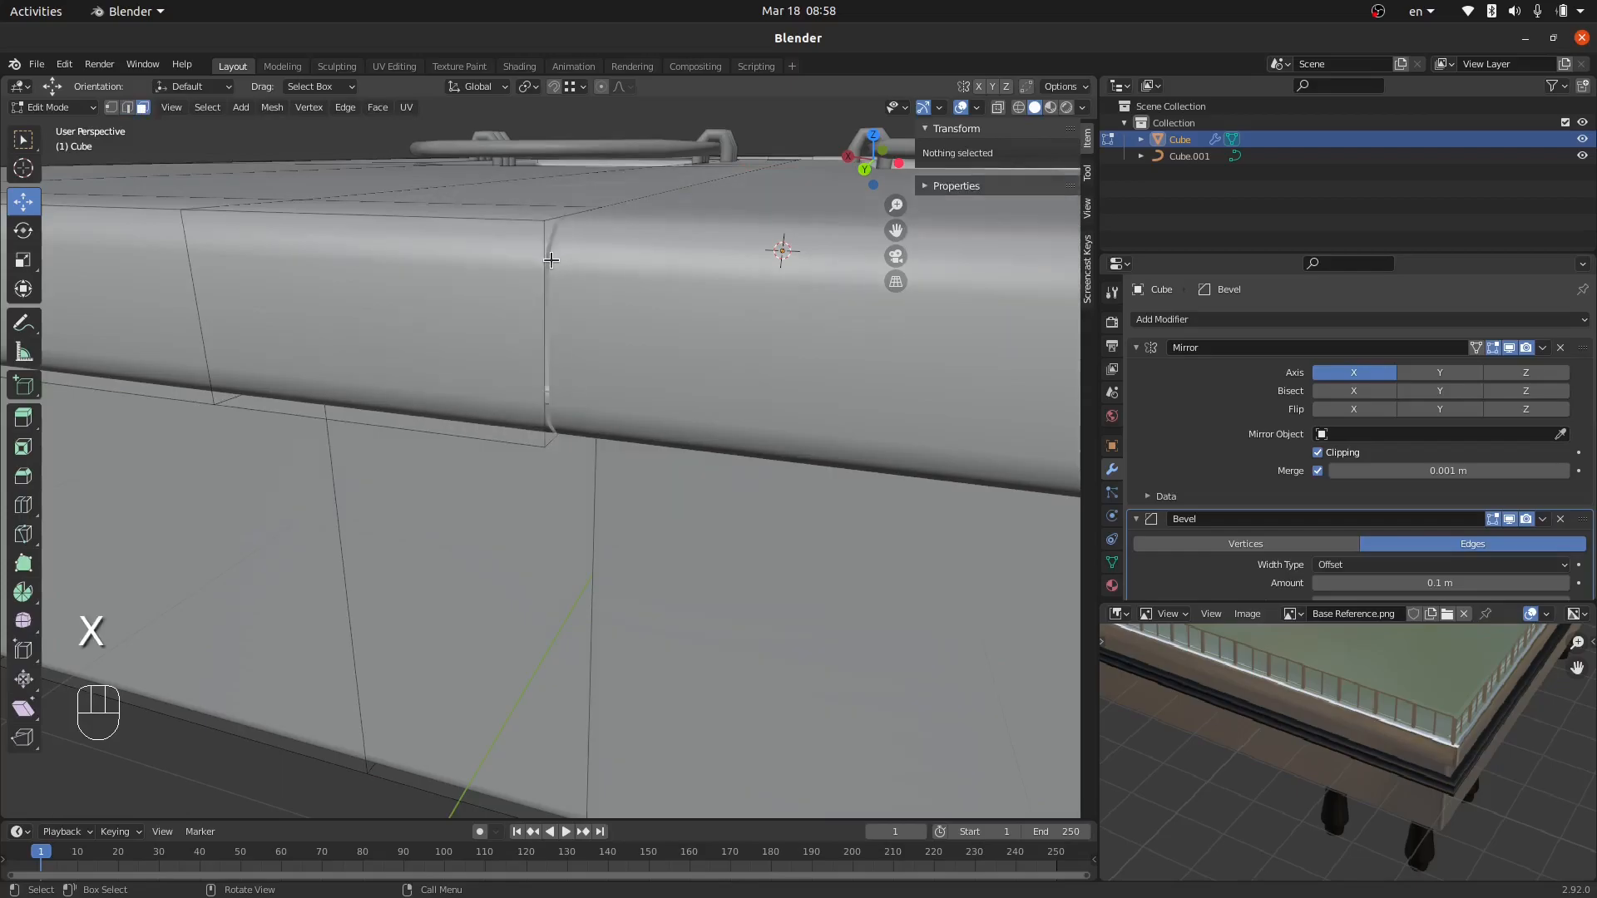
Slide the vertical seam edge at that opposite end along X onto the mirror plane, return to Object Mode and deselect everything.
left_click(127, 107)
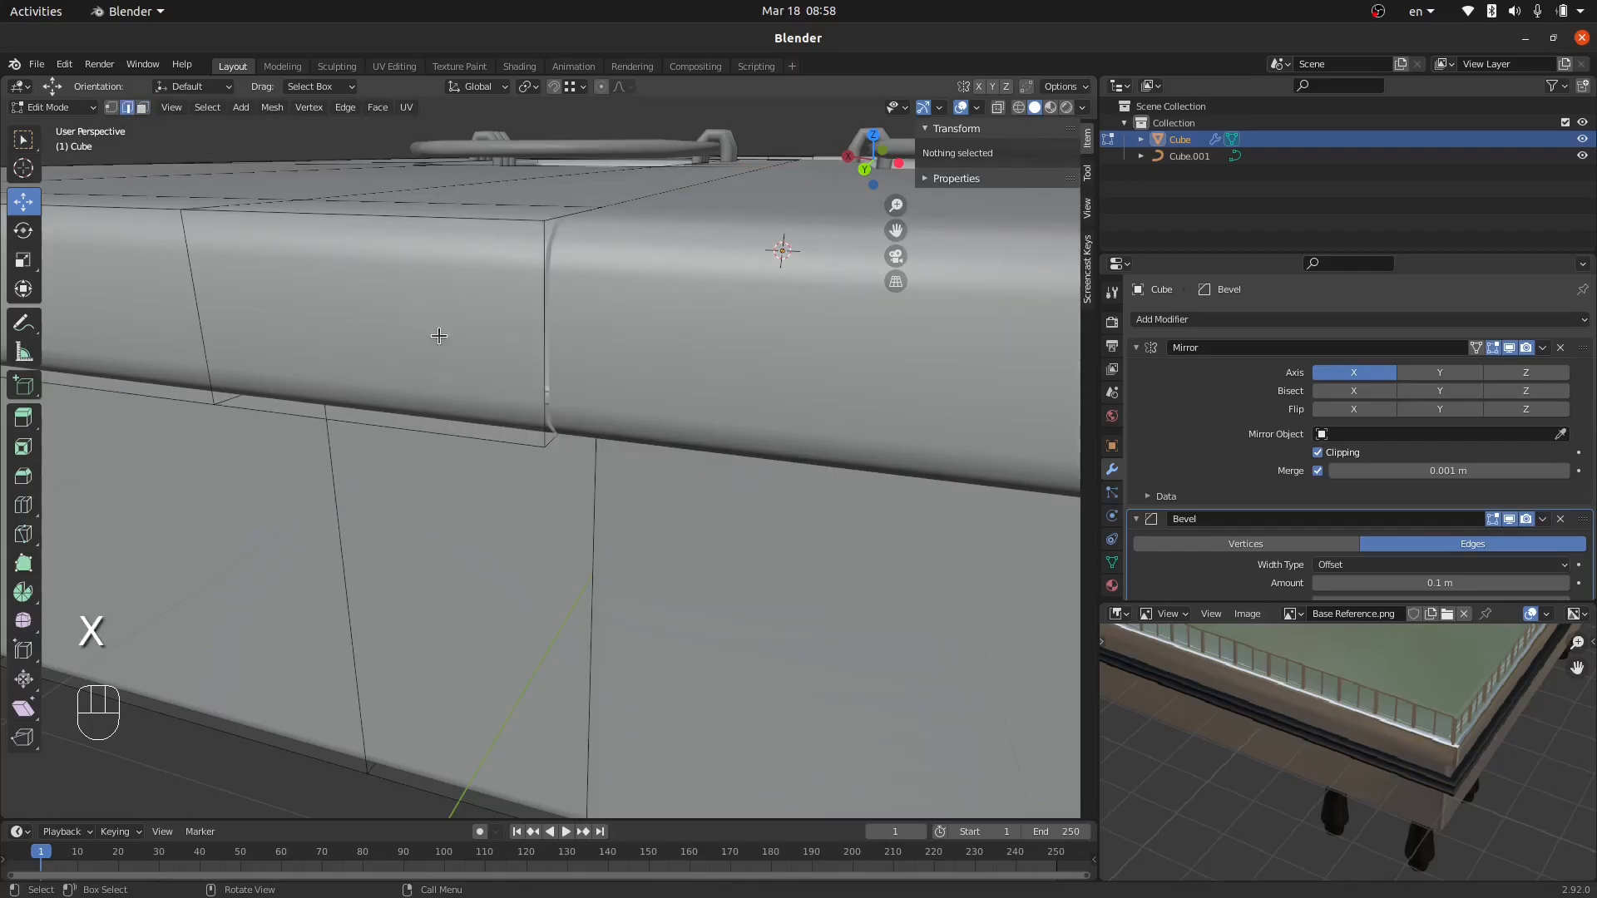
left_click(535, 336)
left_click_drag(477, 333, 527, 354)
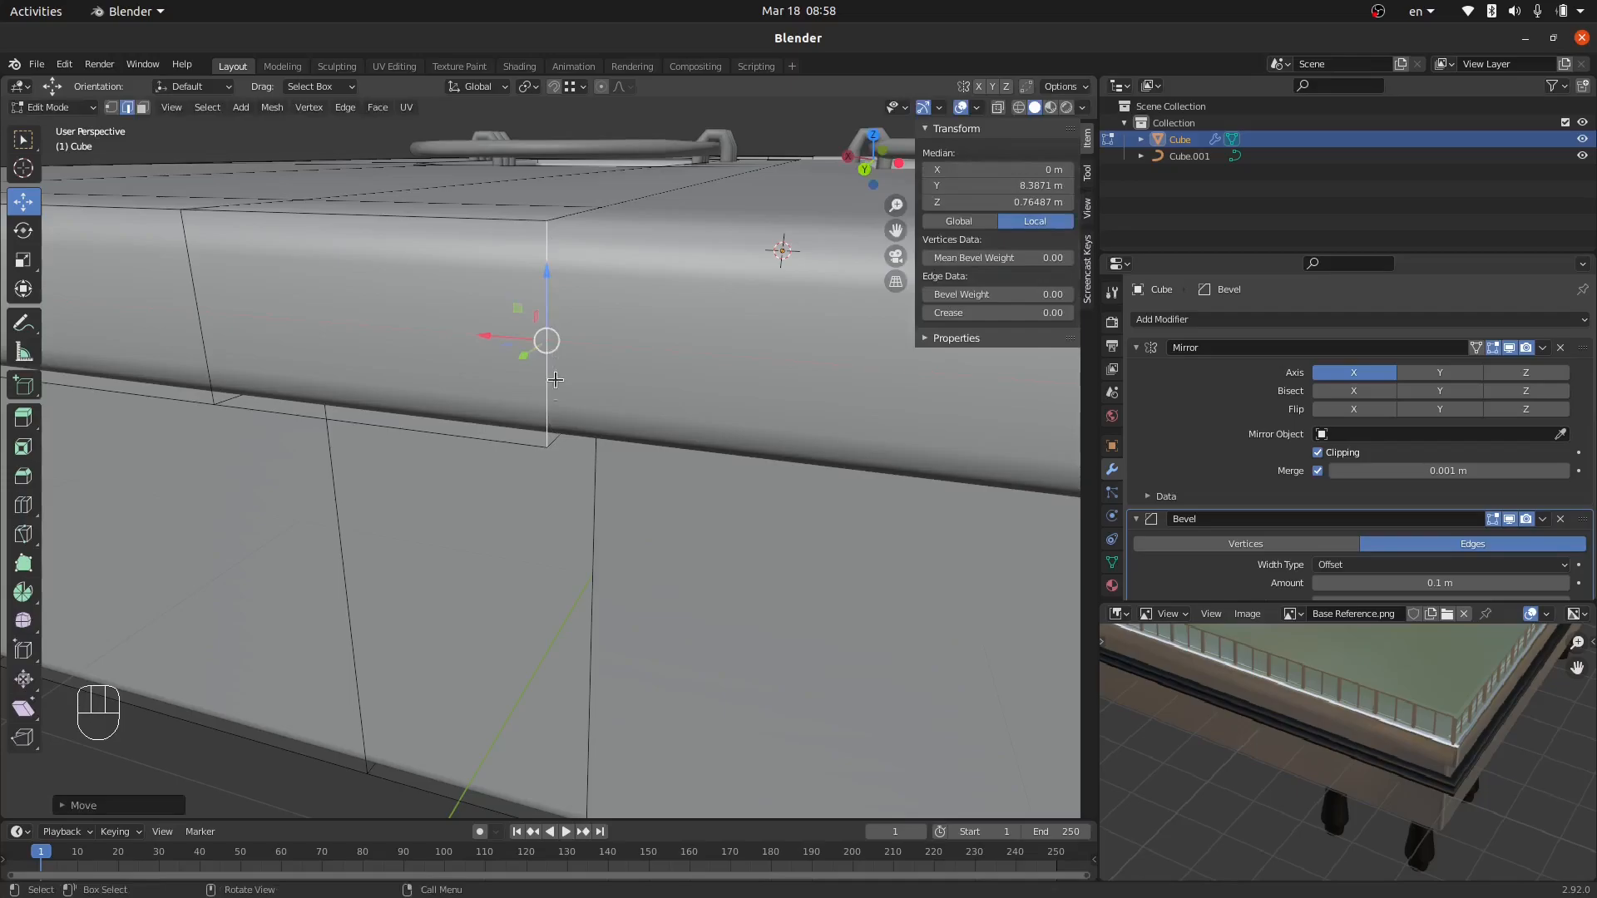
key("Tab")
scroll(531, 449, "down", 4)
scroll(531, 447, "down", 3)
middle_click_drag(504, 457, 398, 411)
key("a")
key("a")
scroll(397, 411, "up", 4)
mouse_move(517, 424)
middle_mouse_down()
mouse_move(503, 365)
mouse_move(497, 401)
middle_mouse_up()
Scale the overhang's outer face loop inward to about 0.99 excluding Z, and pull it in about 0.08 m along negative X.
key("Tab")
left_click(143, 107)
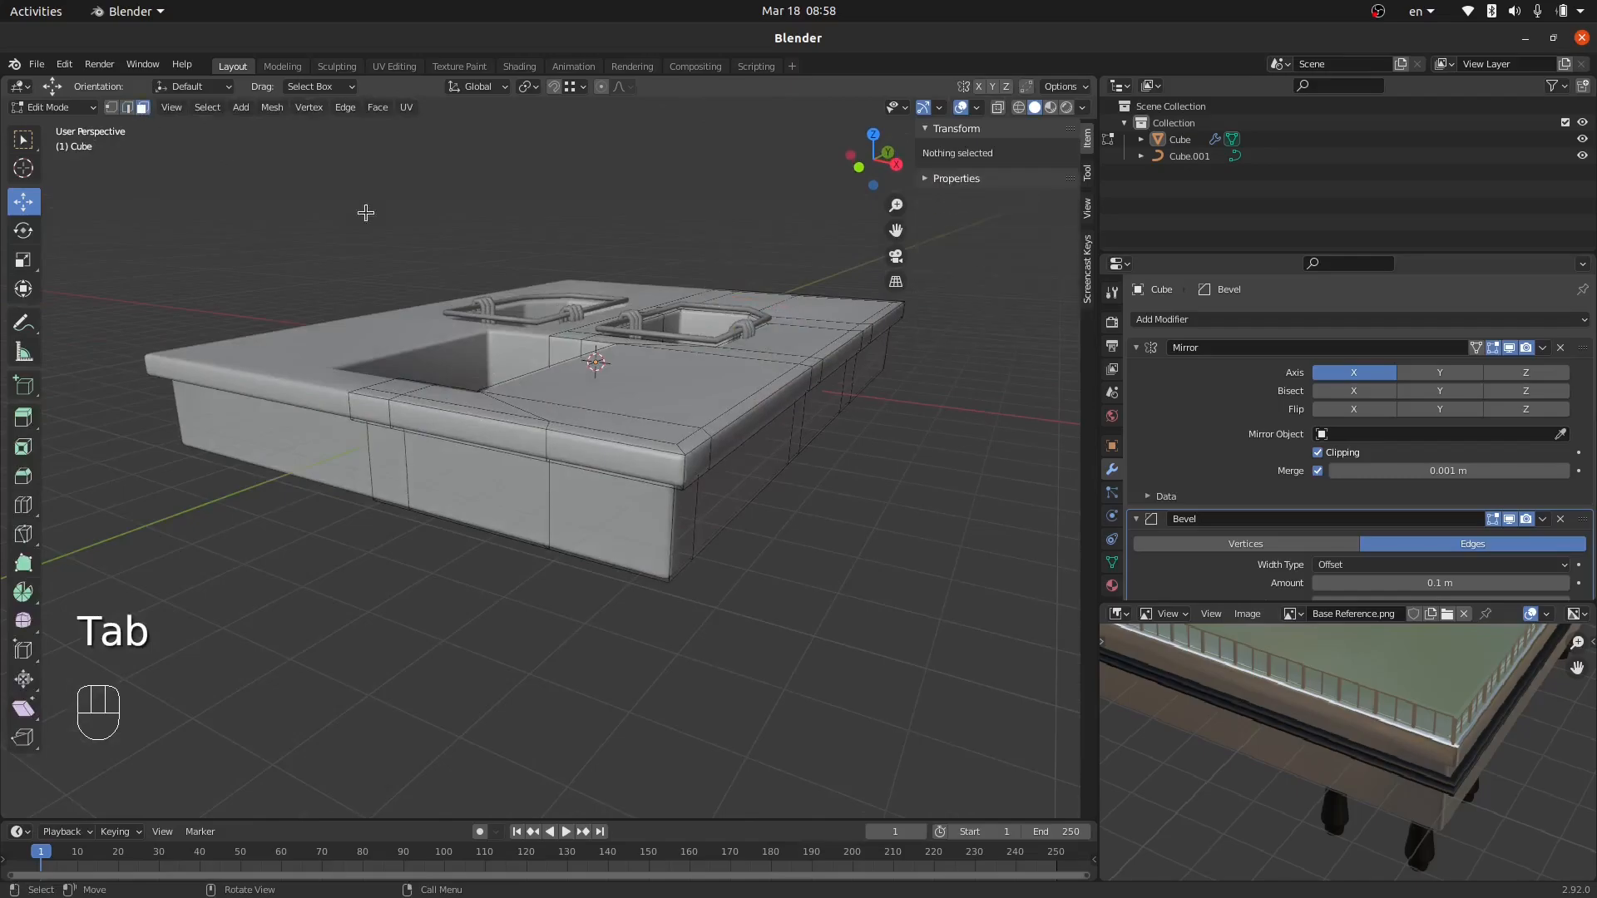
left_click(681, 473, "alt")
key("s")
key("shift+z")
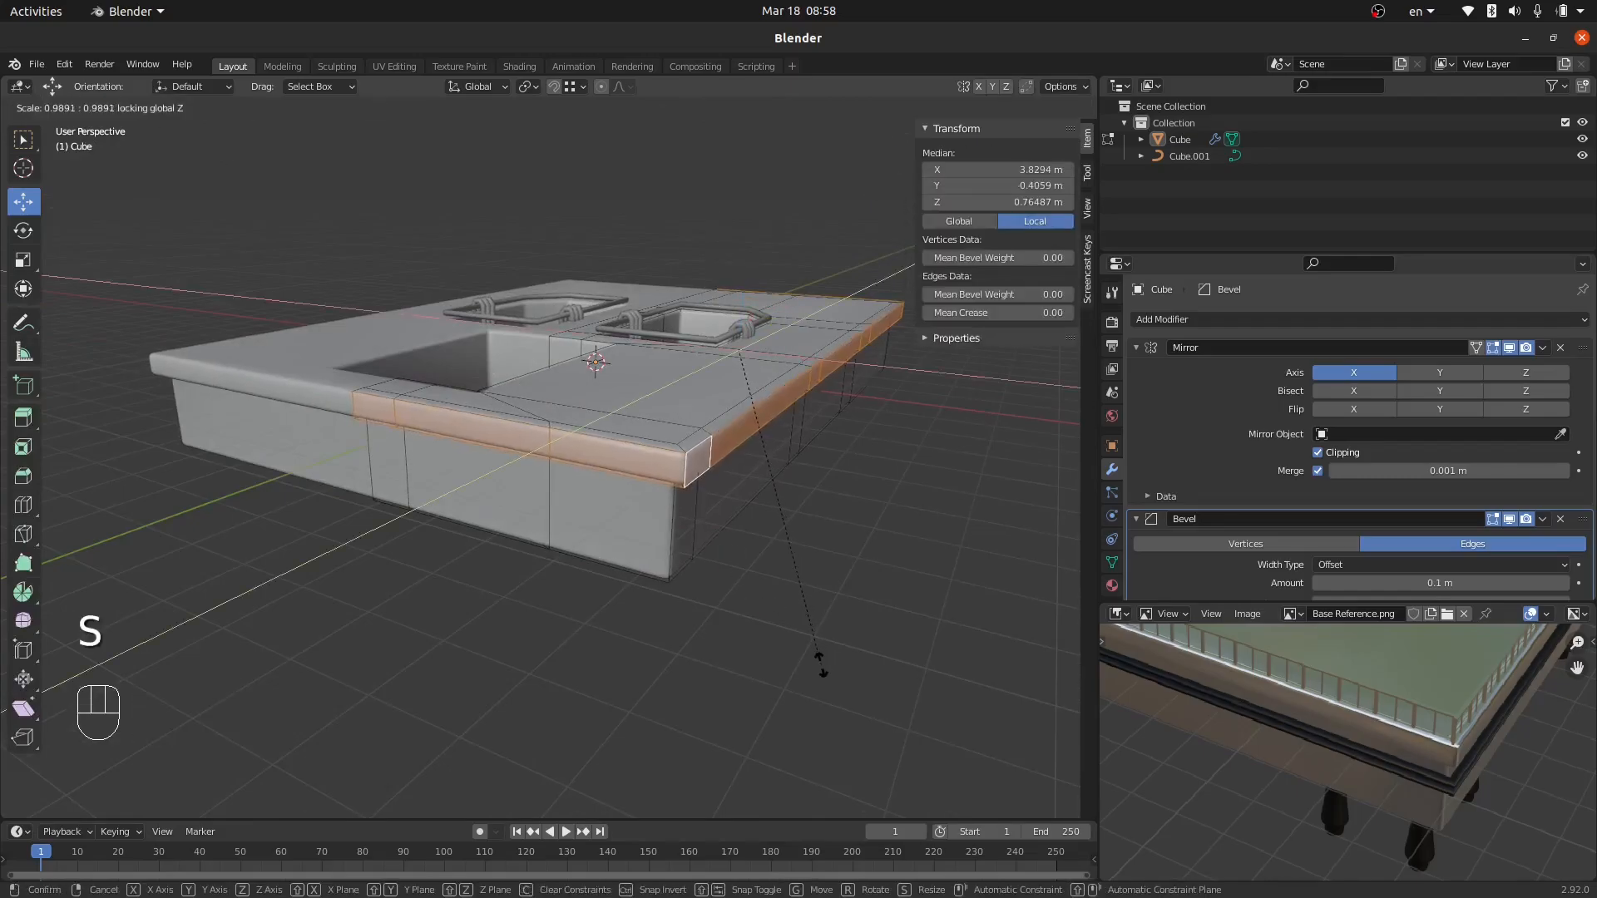
left_click(818, 662)
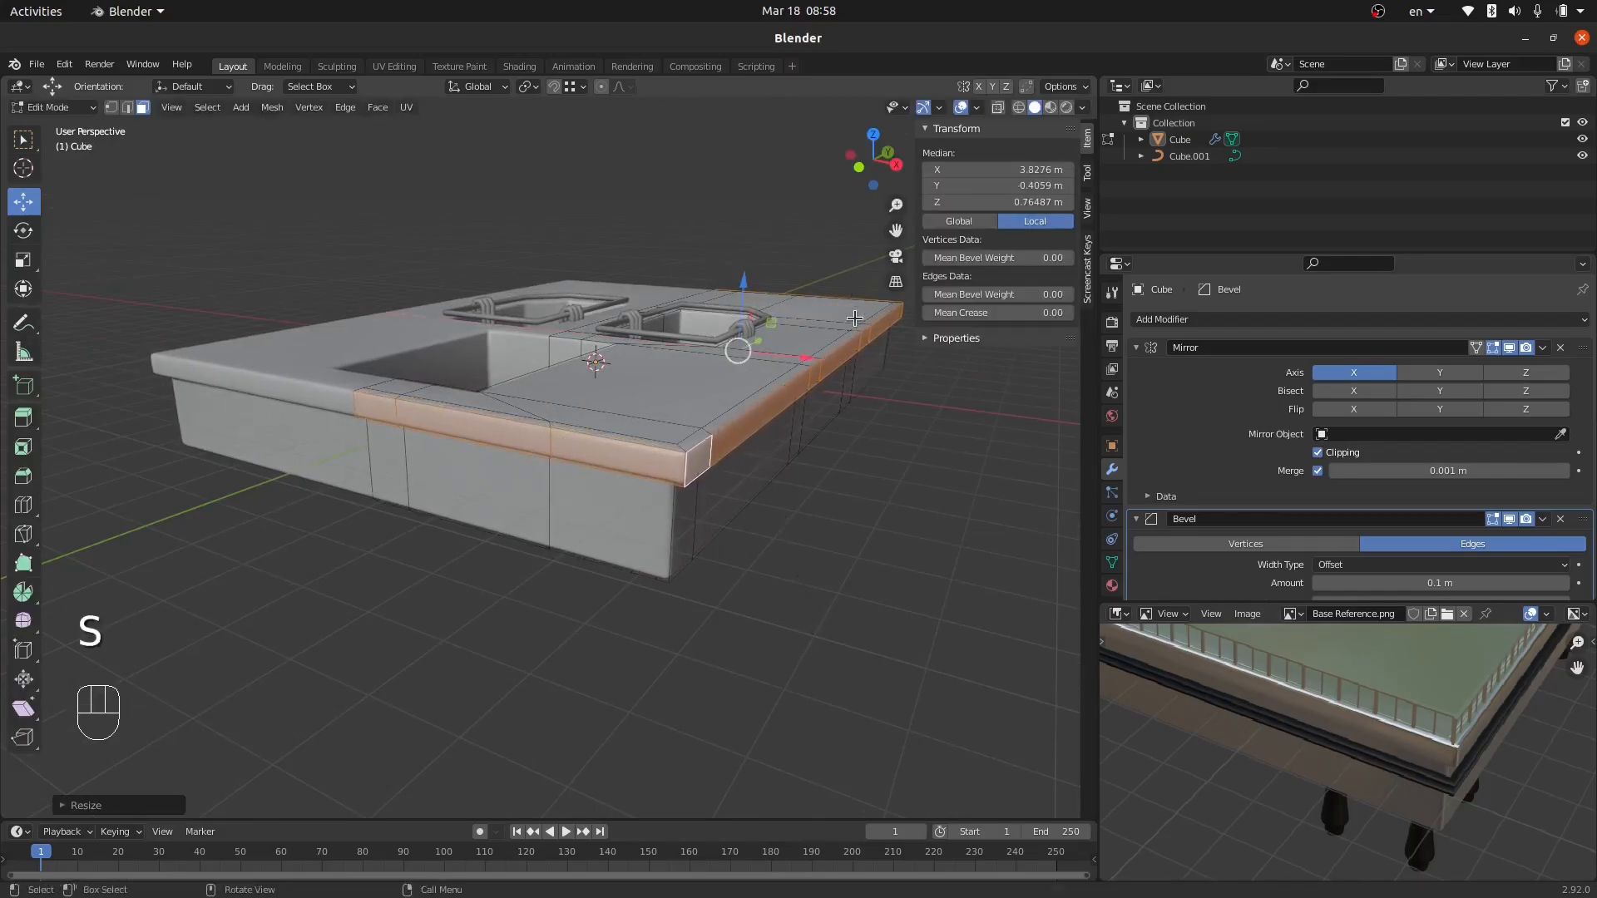
left_click_drag(793, 360, 788, 361)
Lower the underside face loop of the overhang by about 0.21 m in Z, and switch to vertex selection.
middle_click_drag(788, 361, 571, 274)
scroll(574, 153, "up", 5)
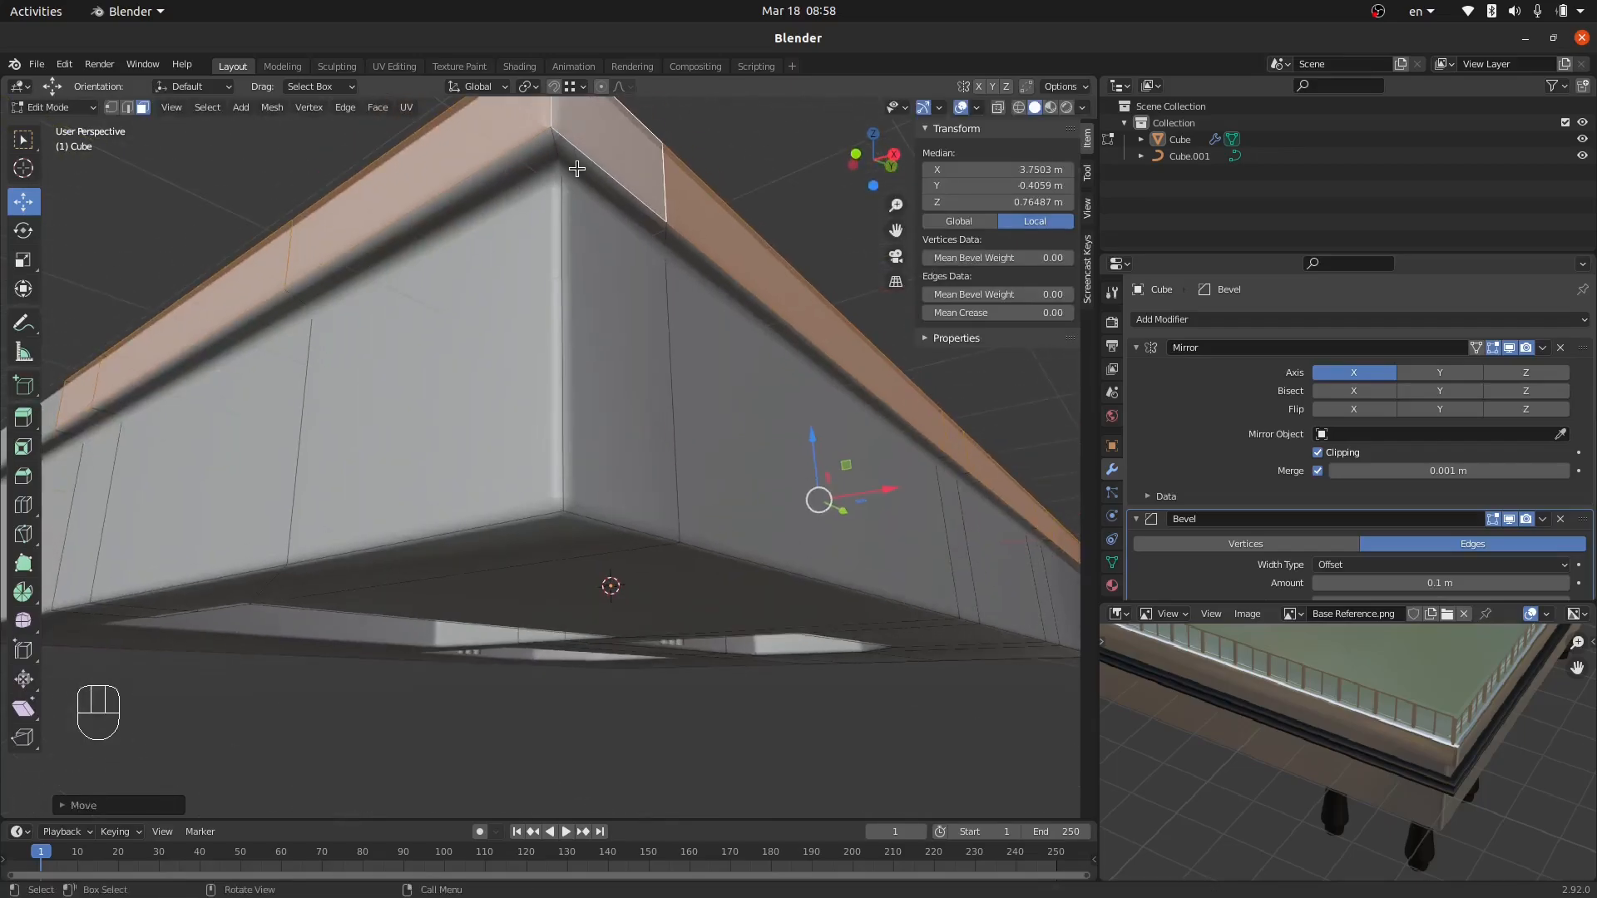
left_click(557, 154, "alt")
left_click_drag(813, 457, 814, 475)
key("Tab")
middle_click_drag(562, 372, 564, 422)
scroll(564, 414, "down", 4)
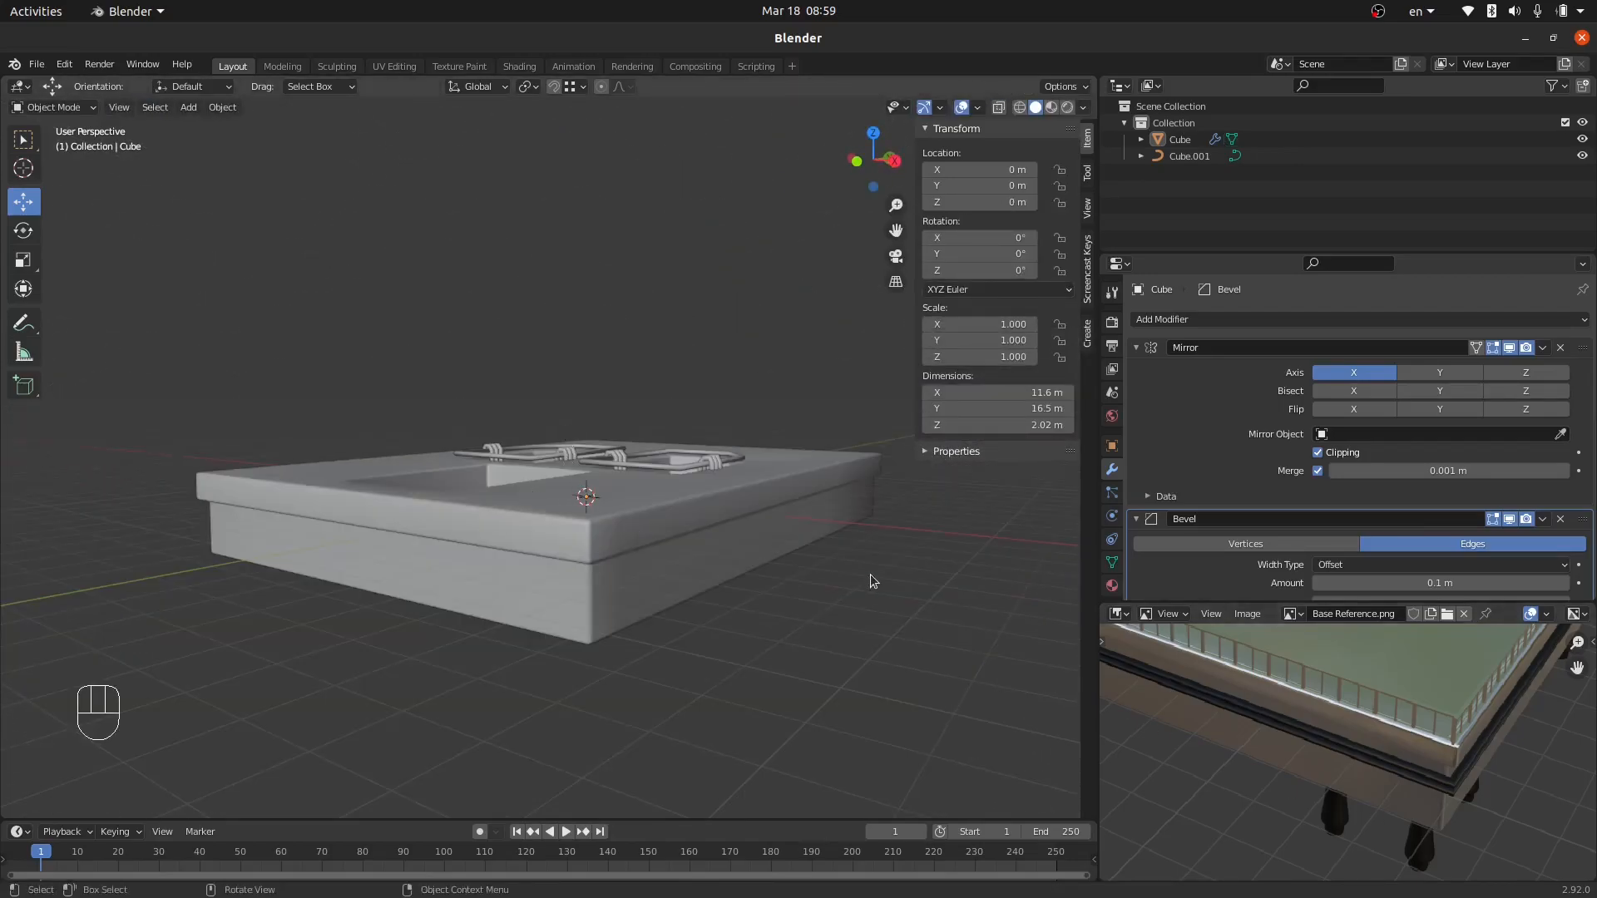
key("Tab")
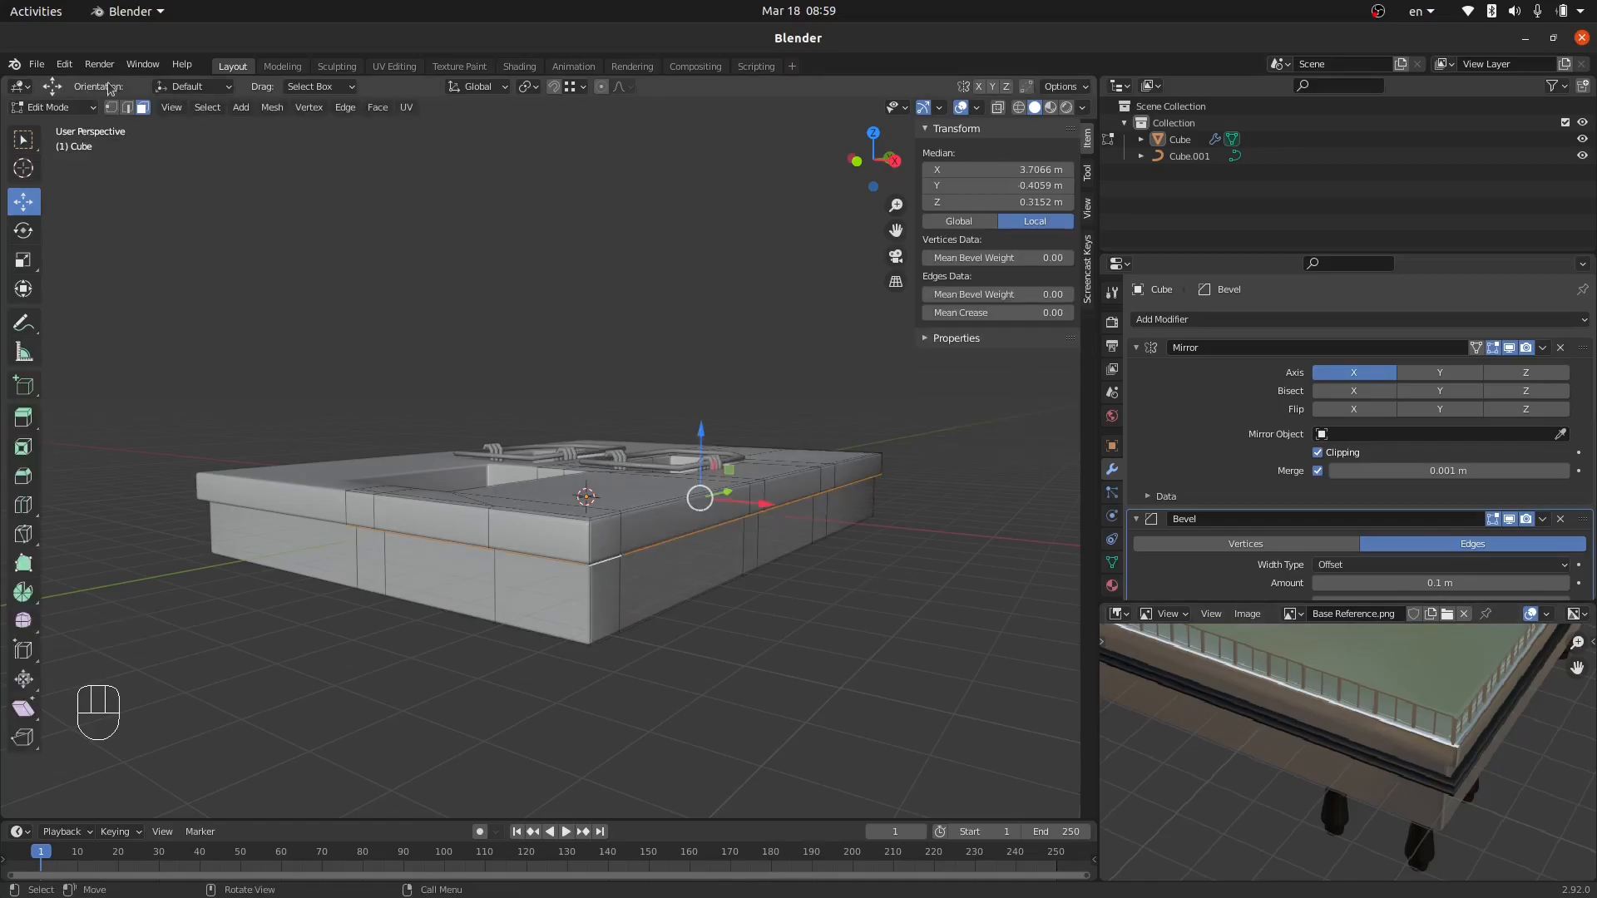
left_click(110, 108)
left_click(357, 593)
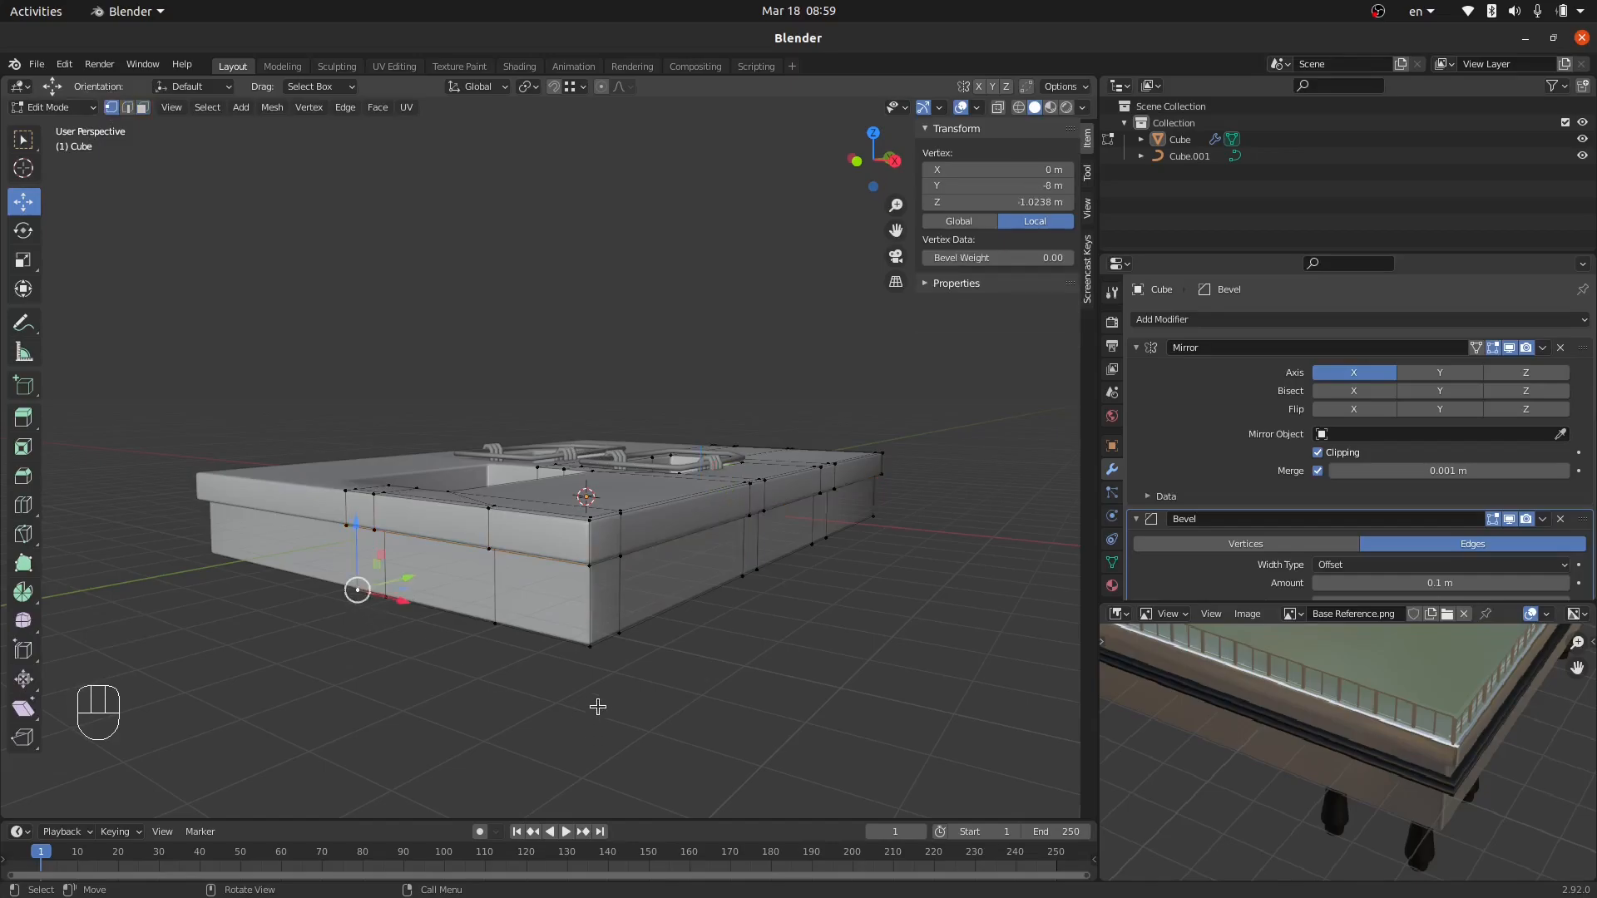
left_click(596, 666, "ctrl")
middle_click_drag(924, 649, 906, 638)
left_click(912, 537, "shift")
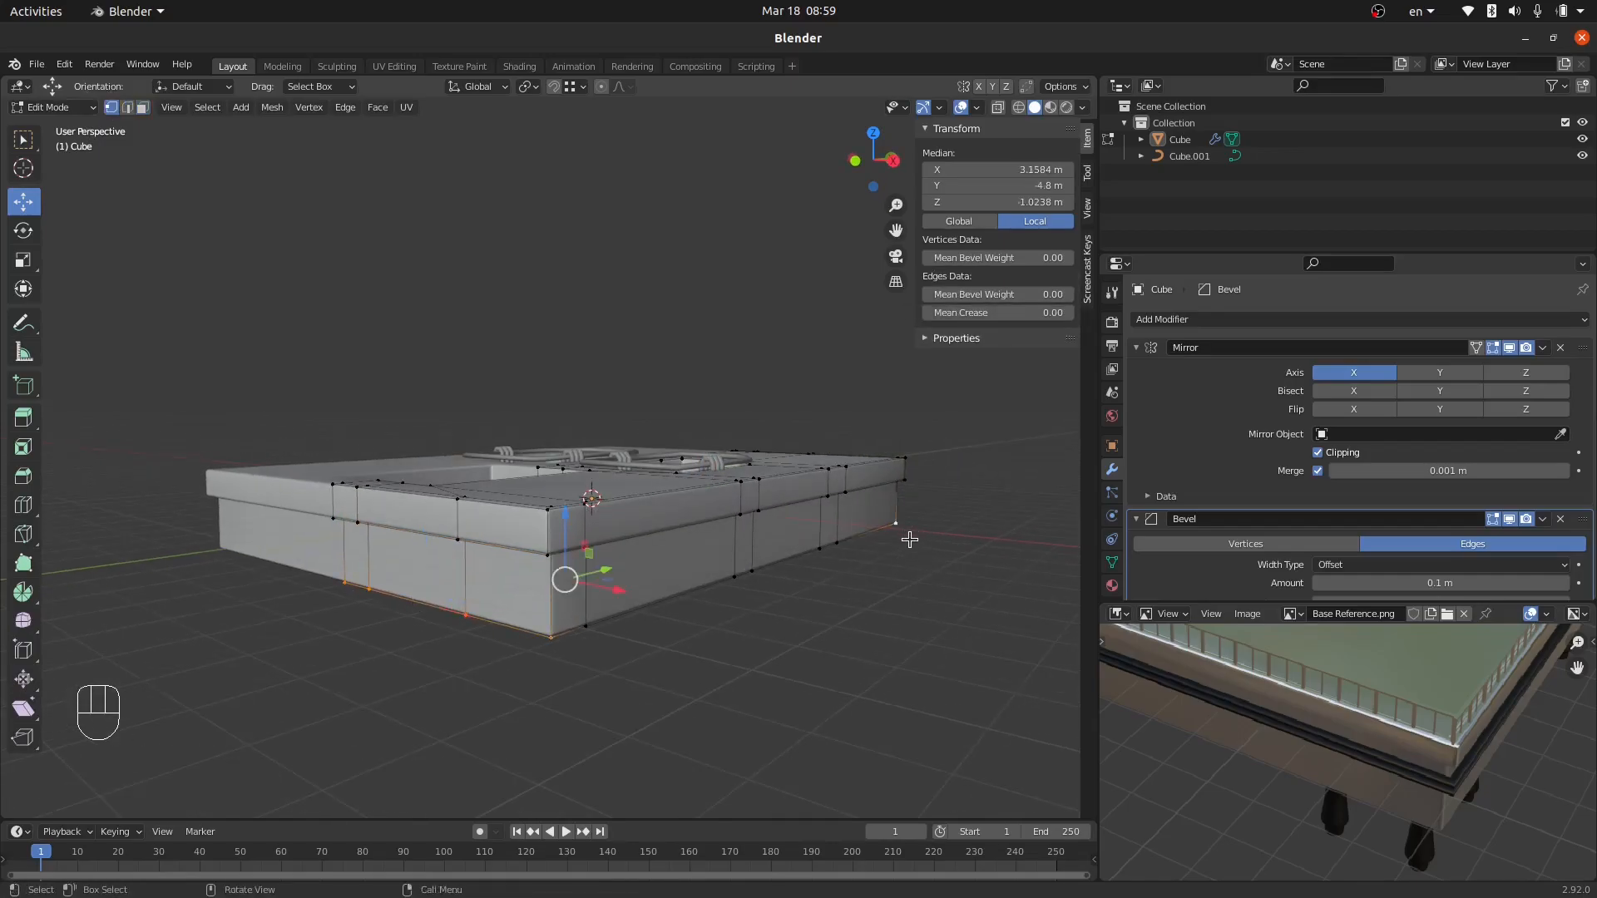
Duplicate the four bottom corner vertices of the unmirrored half of the base and raise the copies about 6.55 m in Z.
left_click(342, 594)
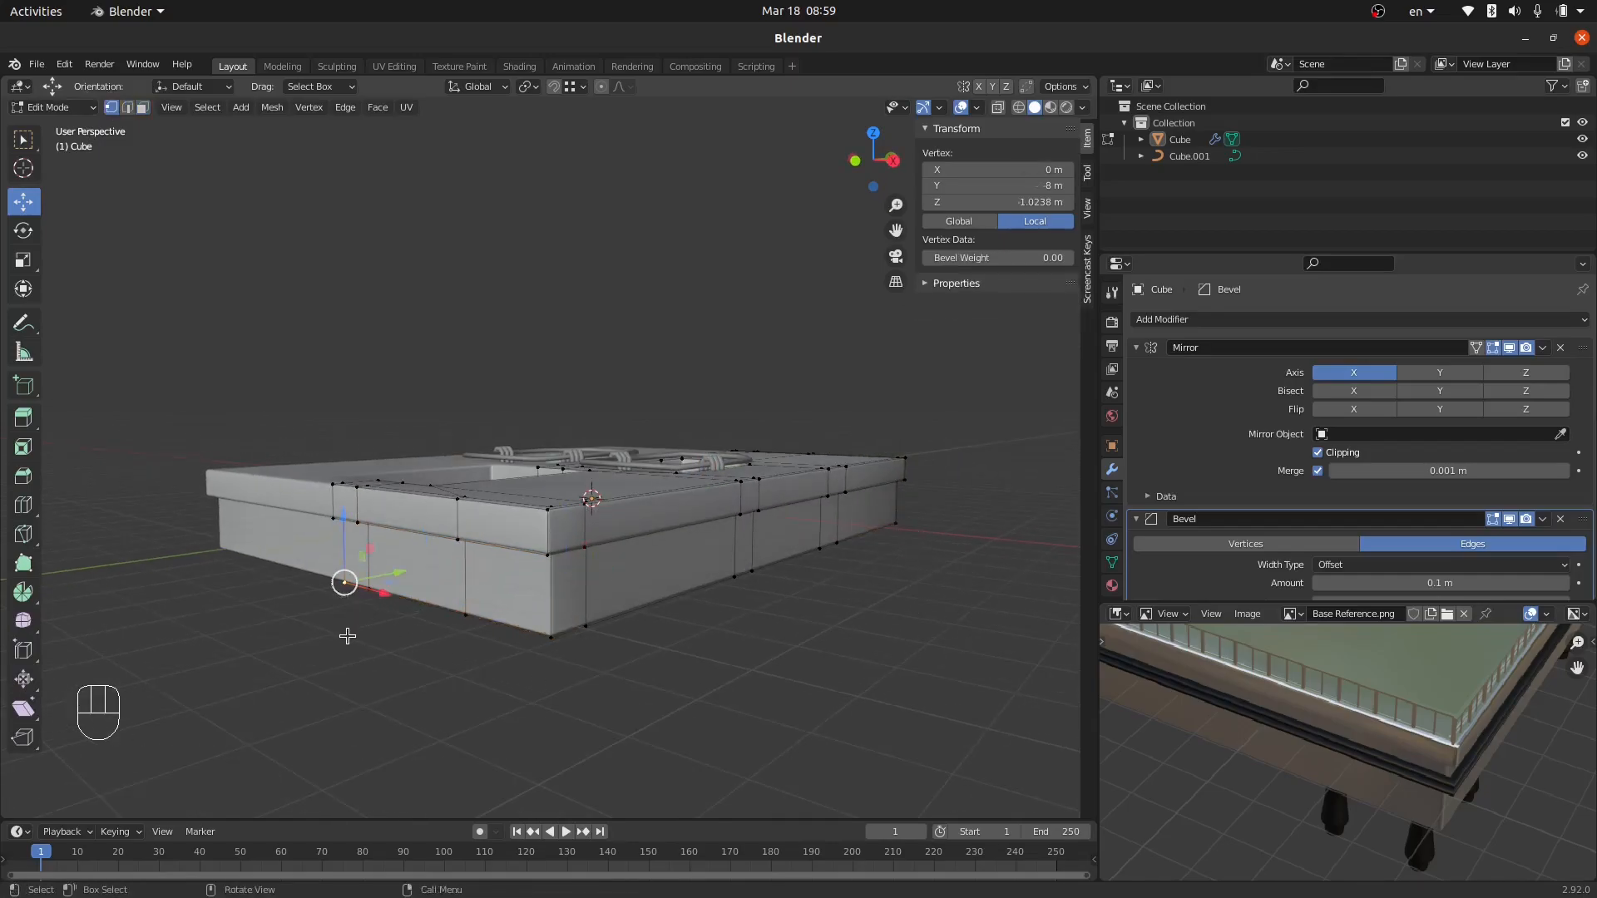
left_click(550, 648, "shift")
middle_click_drag(941, 660, 870, 639)
left_click(933, 518, "shift")
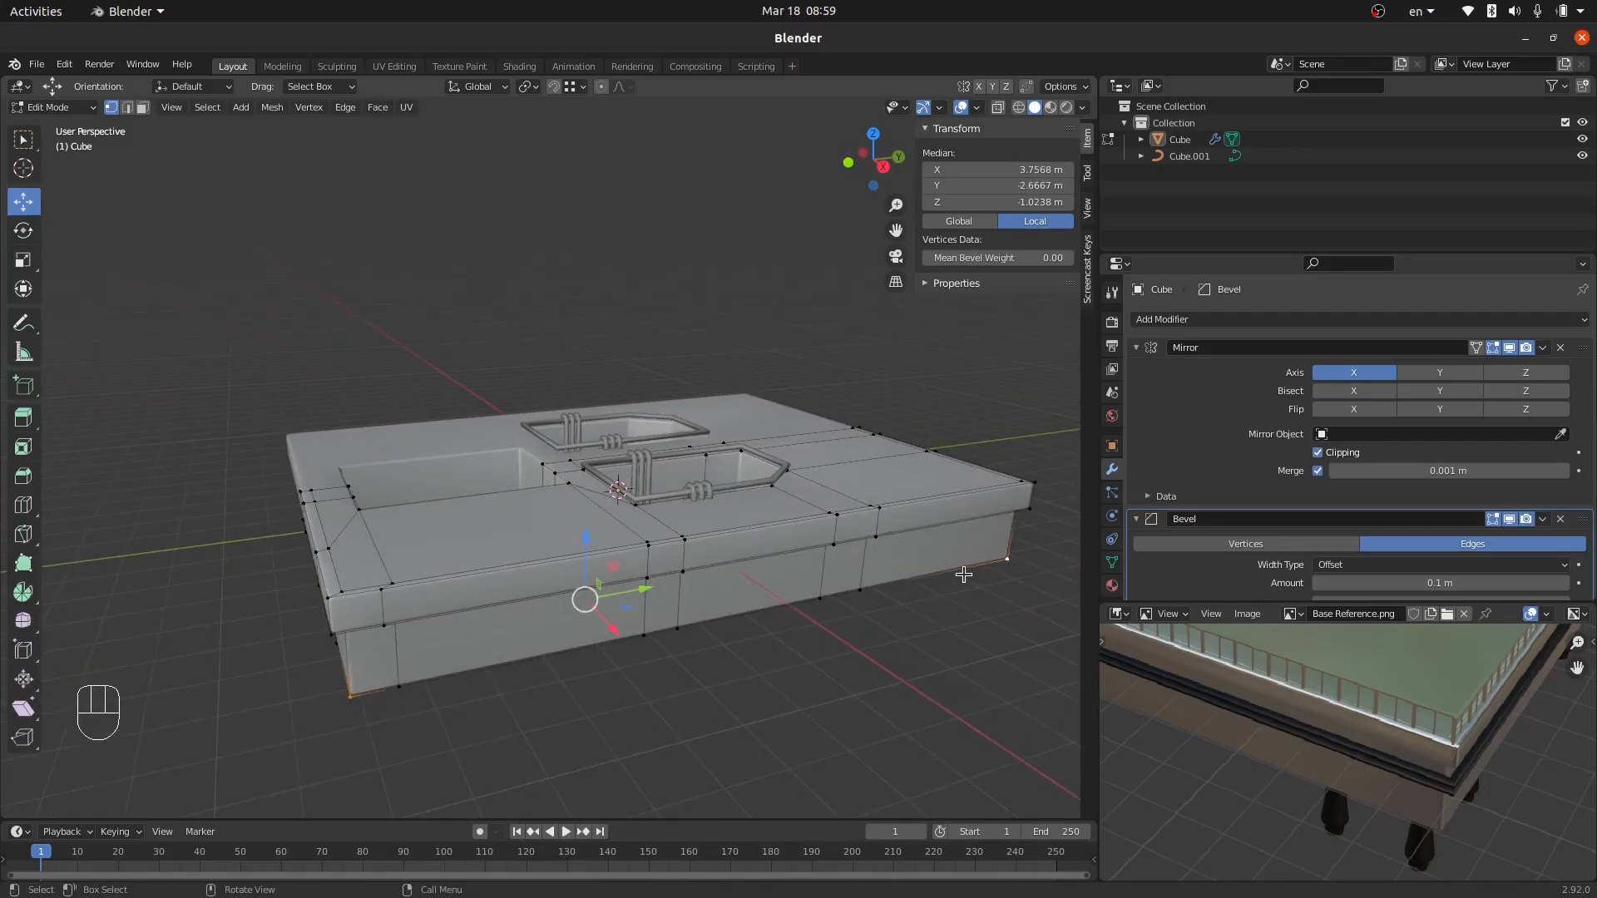
middle_click_drag(959, 572, 941, 599)
left_click(959, 599, "shift")
middle_click_drag(484, 561, 667, 577)
key("shift+d")
right_click(688, 550)
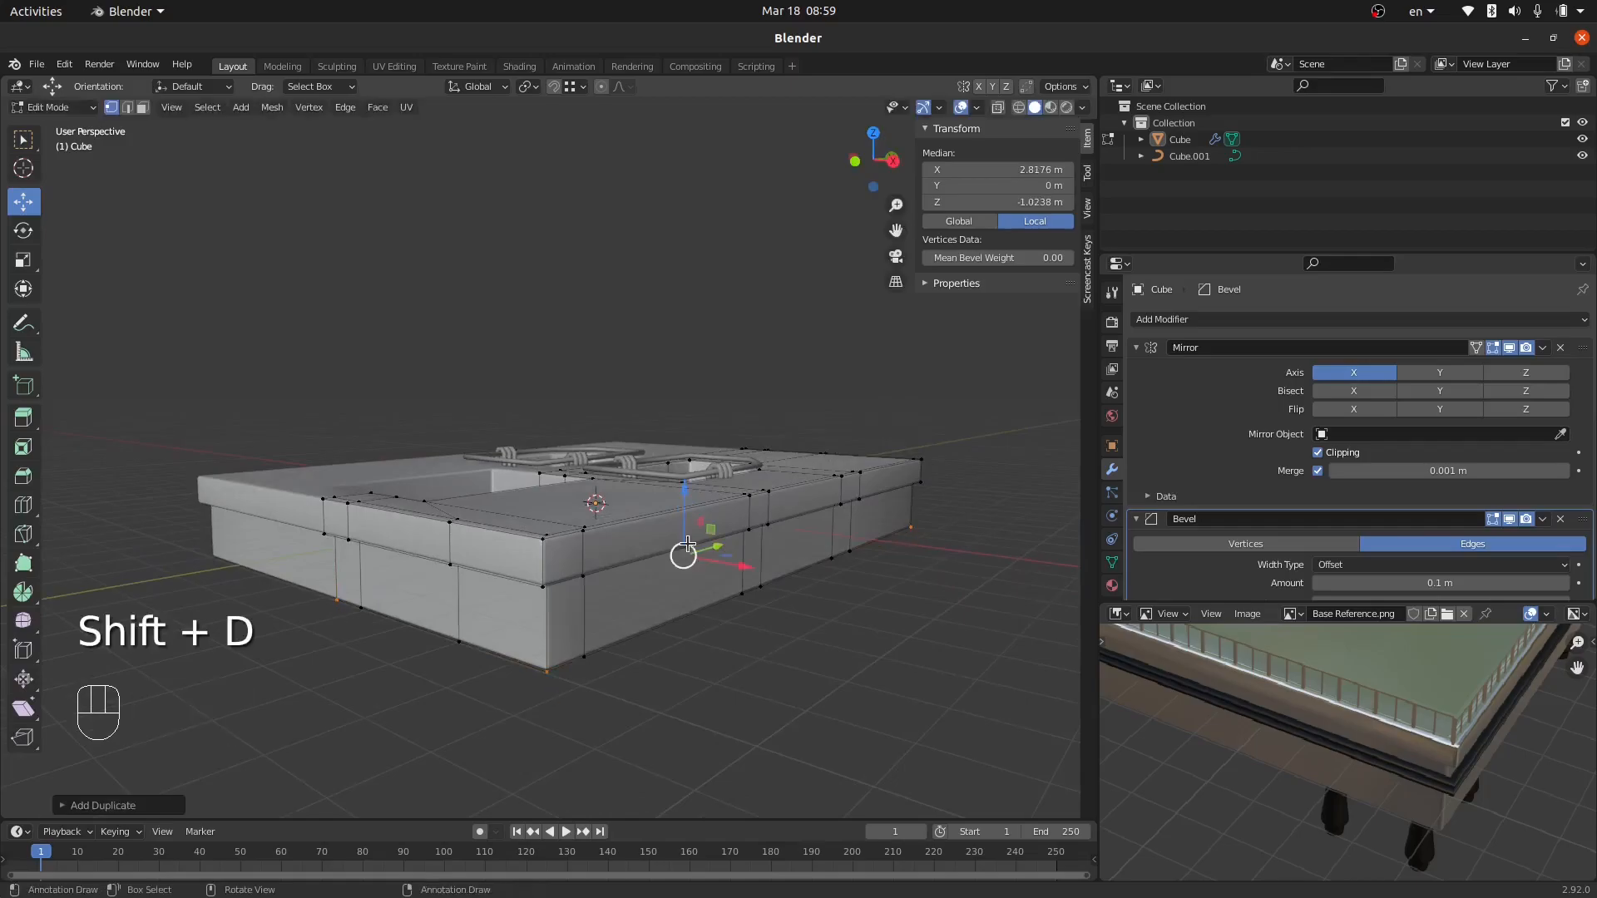
left_click_drag(683, 497, 570, 275)
Connect the four raised vertices with three edges to form an open outline matching the base's half footprint.
middle_click_drag(570, 274, 549, 316)
key("shift+d")
left_click(295, 336)
key("f")
middle_click_drag(457, 378, 274, 491, "shift")
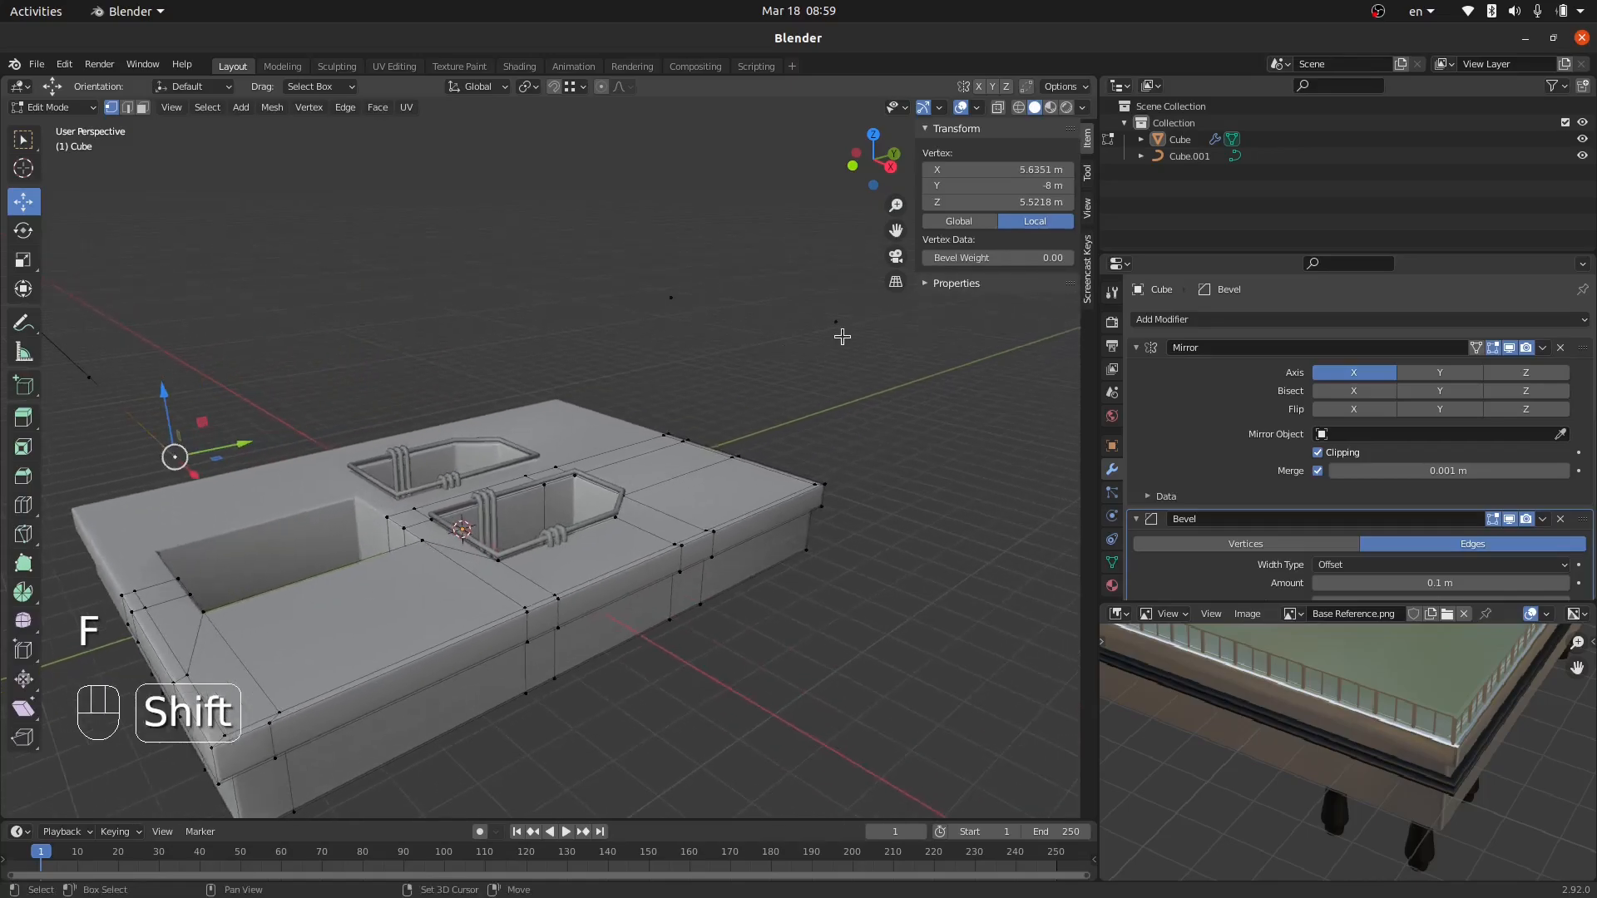
left_click(840, 338, "shift")
key("f")
left_click(836, 324)
left_click(675, 284, "shift")
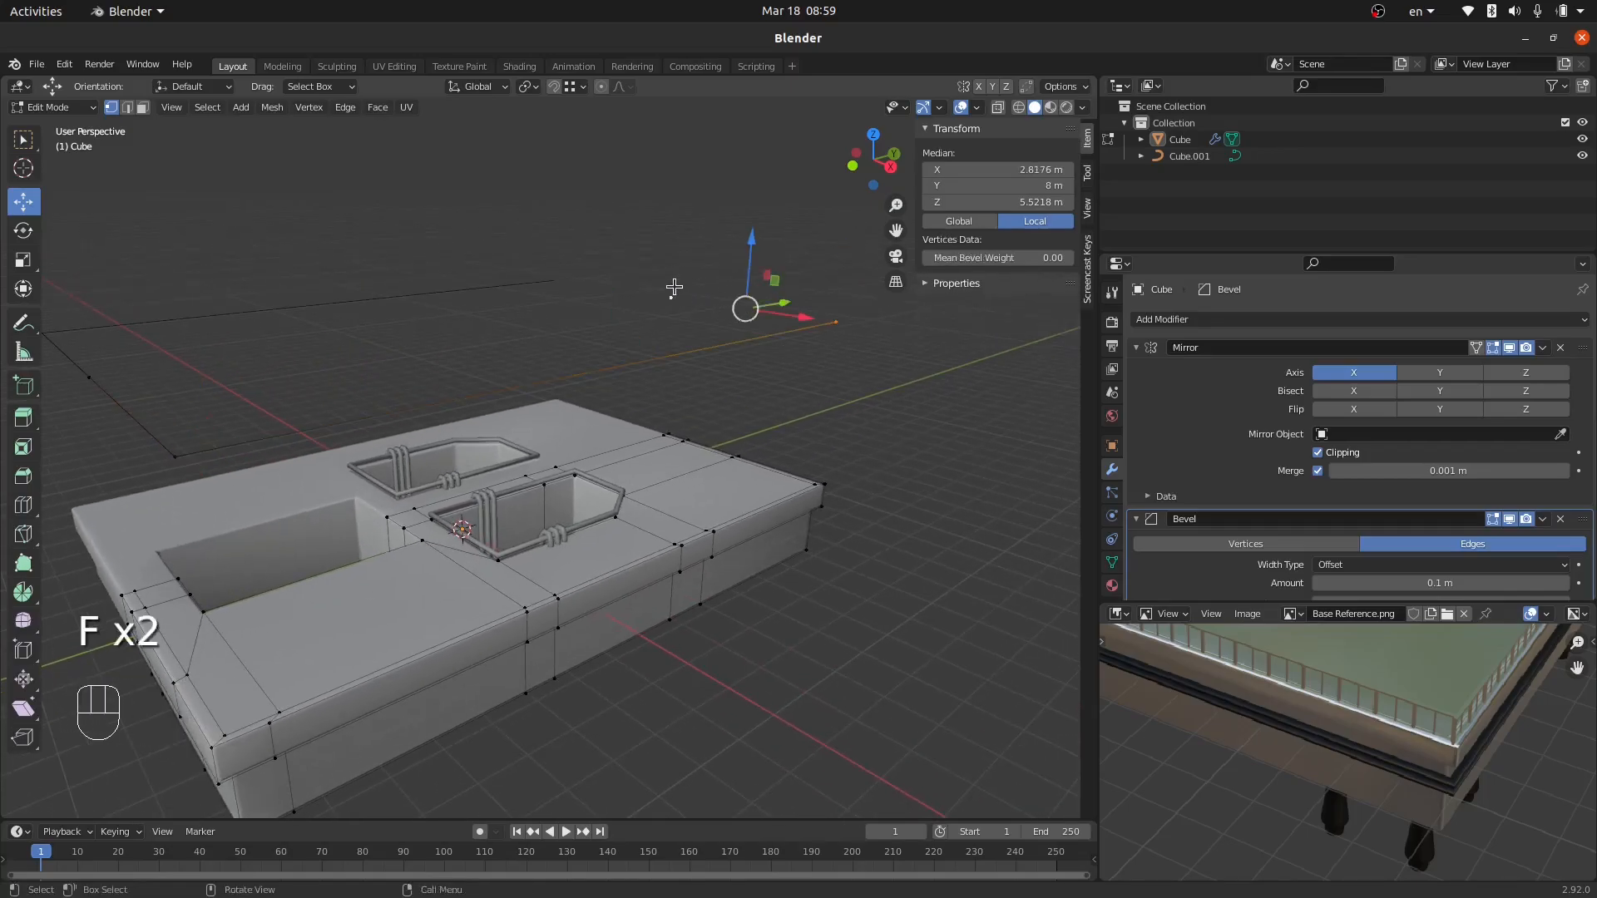
key("f")
middle_click_drag(677, 361, 706, 369)
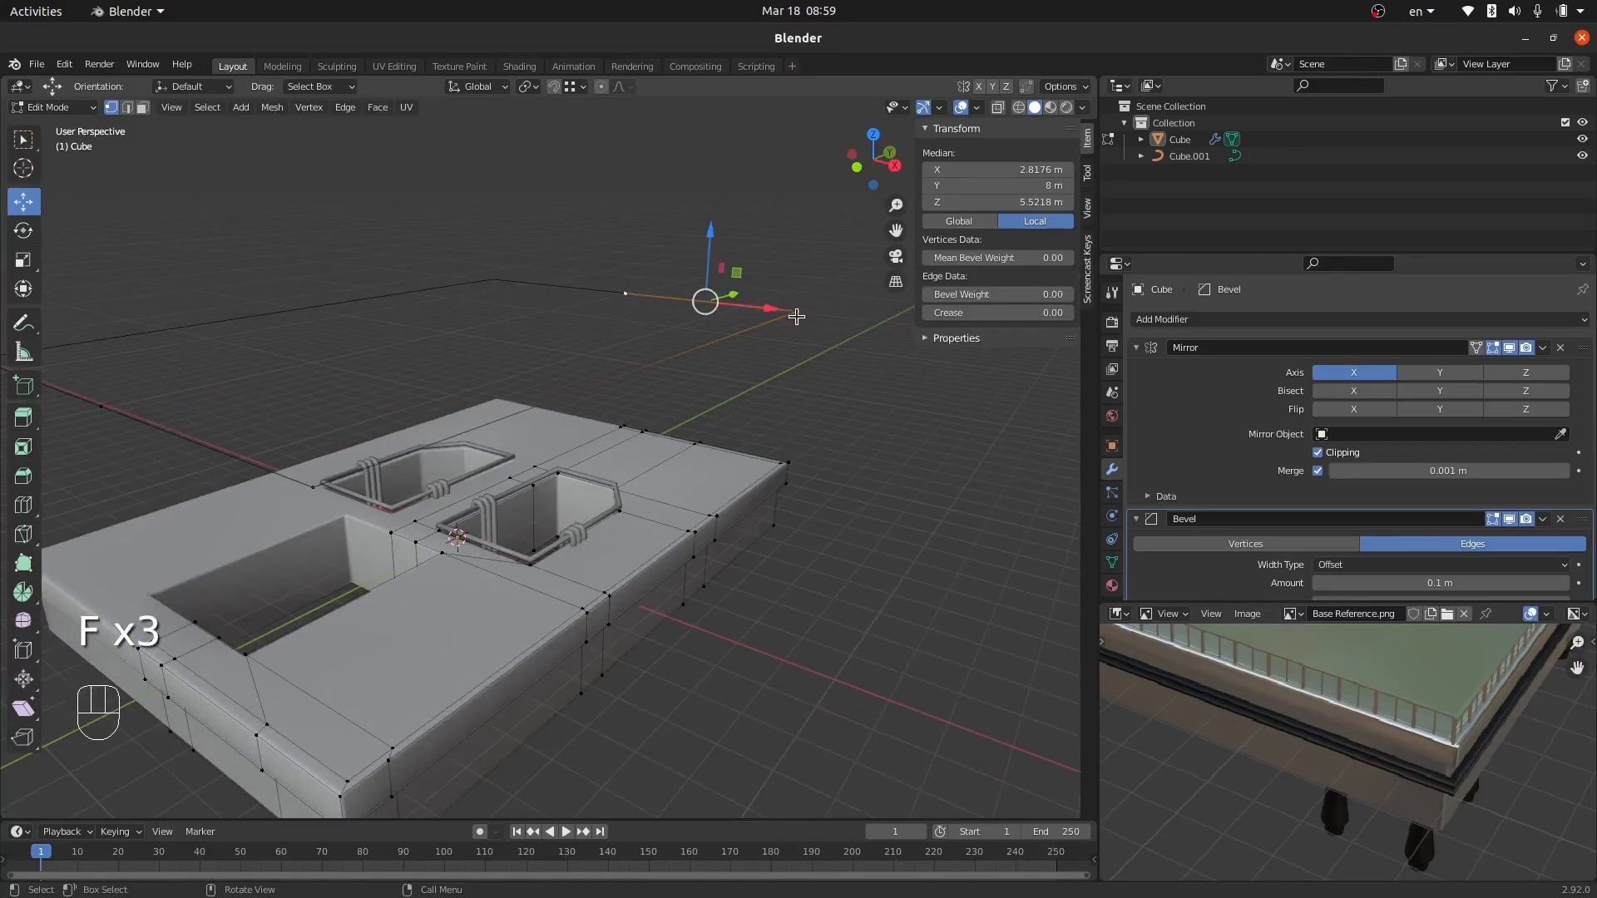
Separate the linked outline edges by selection into their own object, and select that object in Object Mode.
key("l")
key("p")
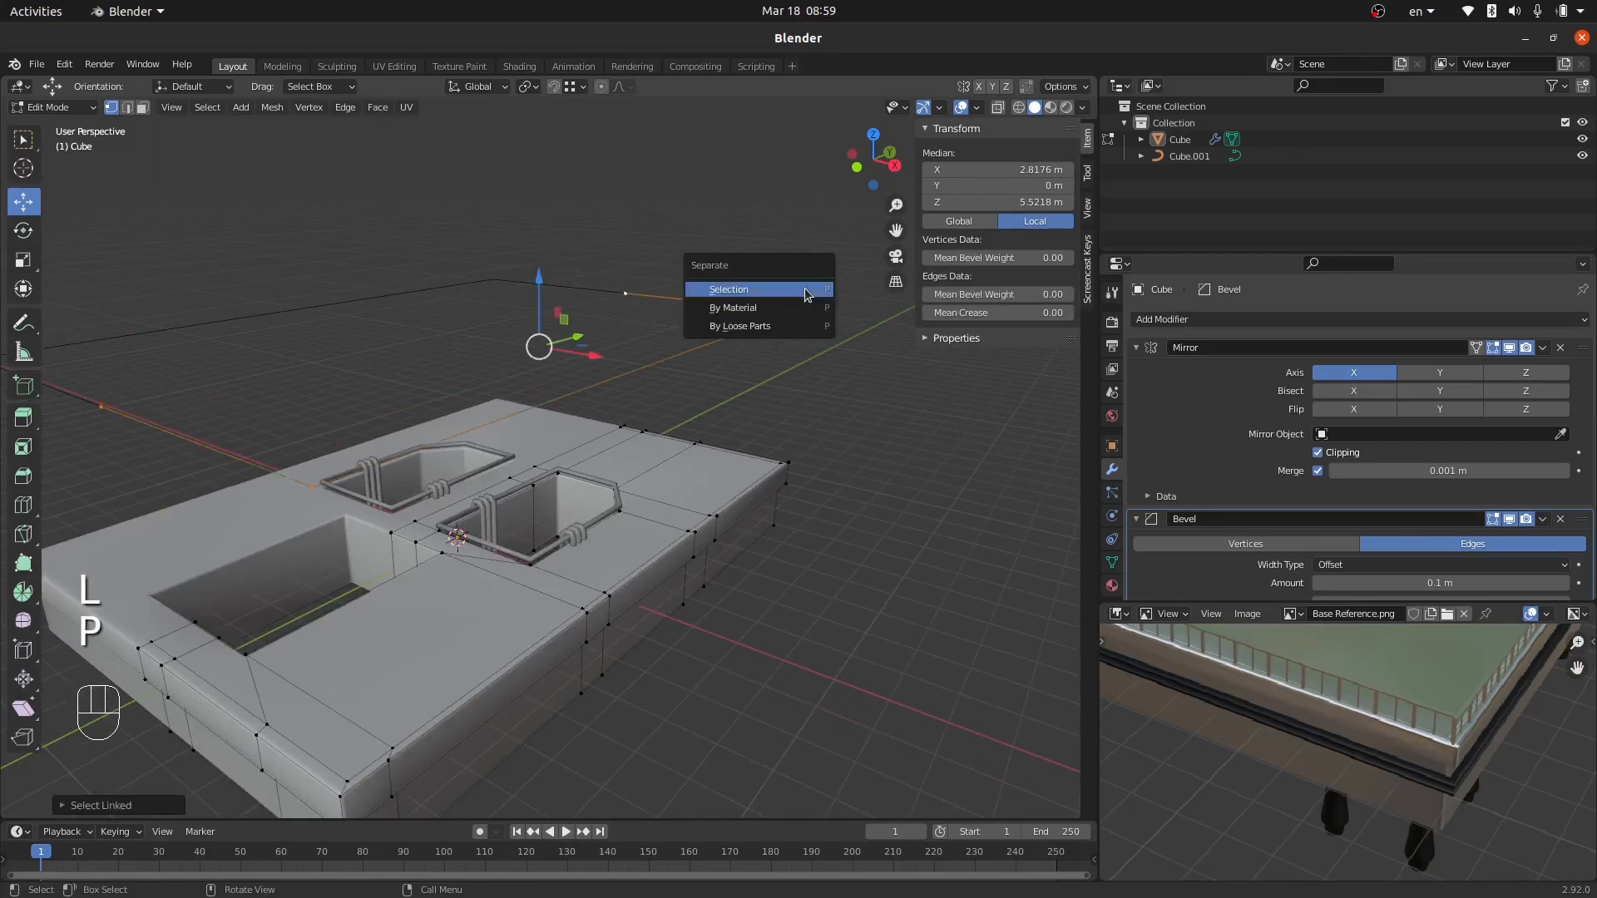
left_click(804, 287)
key("Tab")
left_click(787, 310)
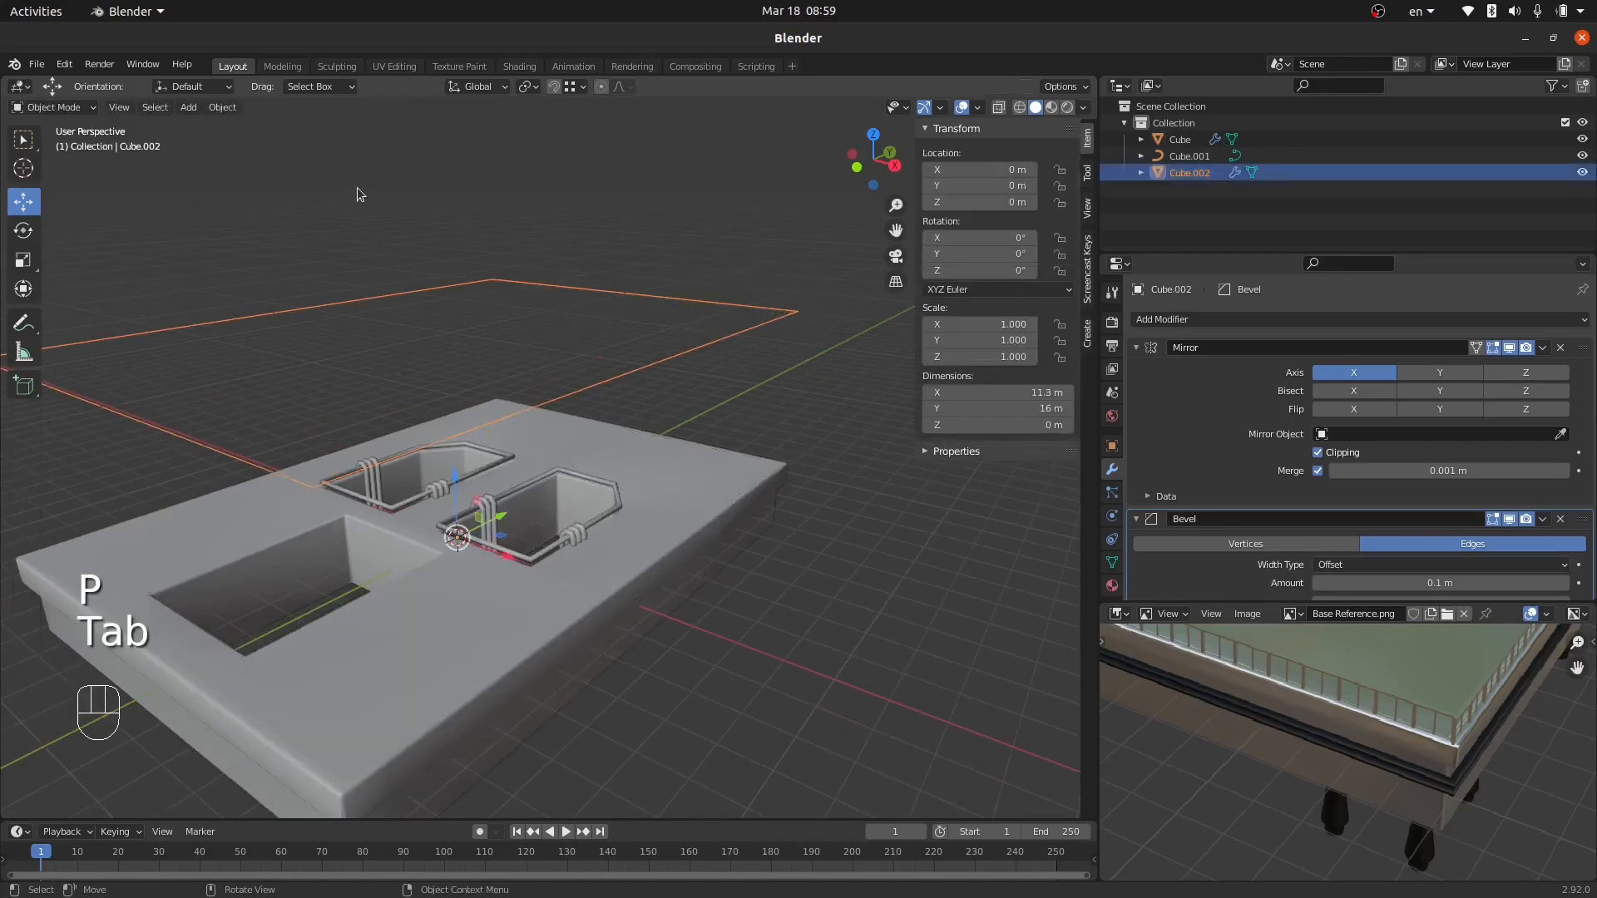
Convert the separated mirrored outline object to a curve.
left_click(219, 109)
mouse_move(282, 551)
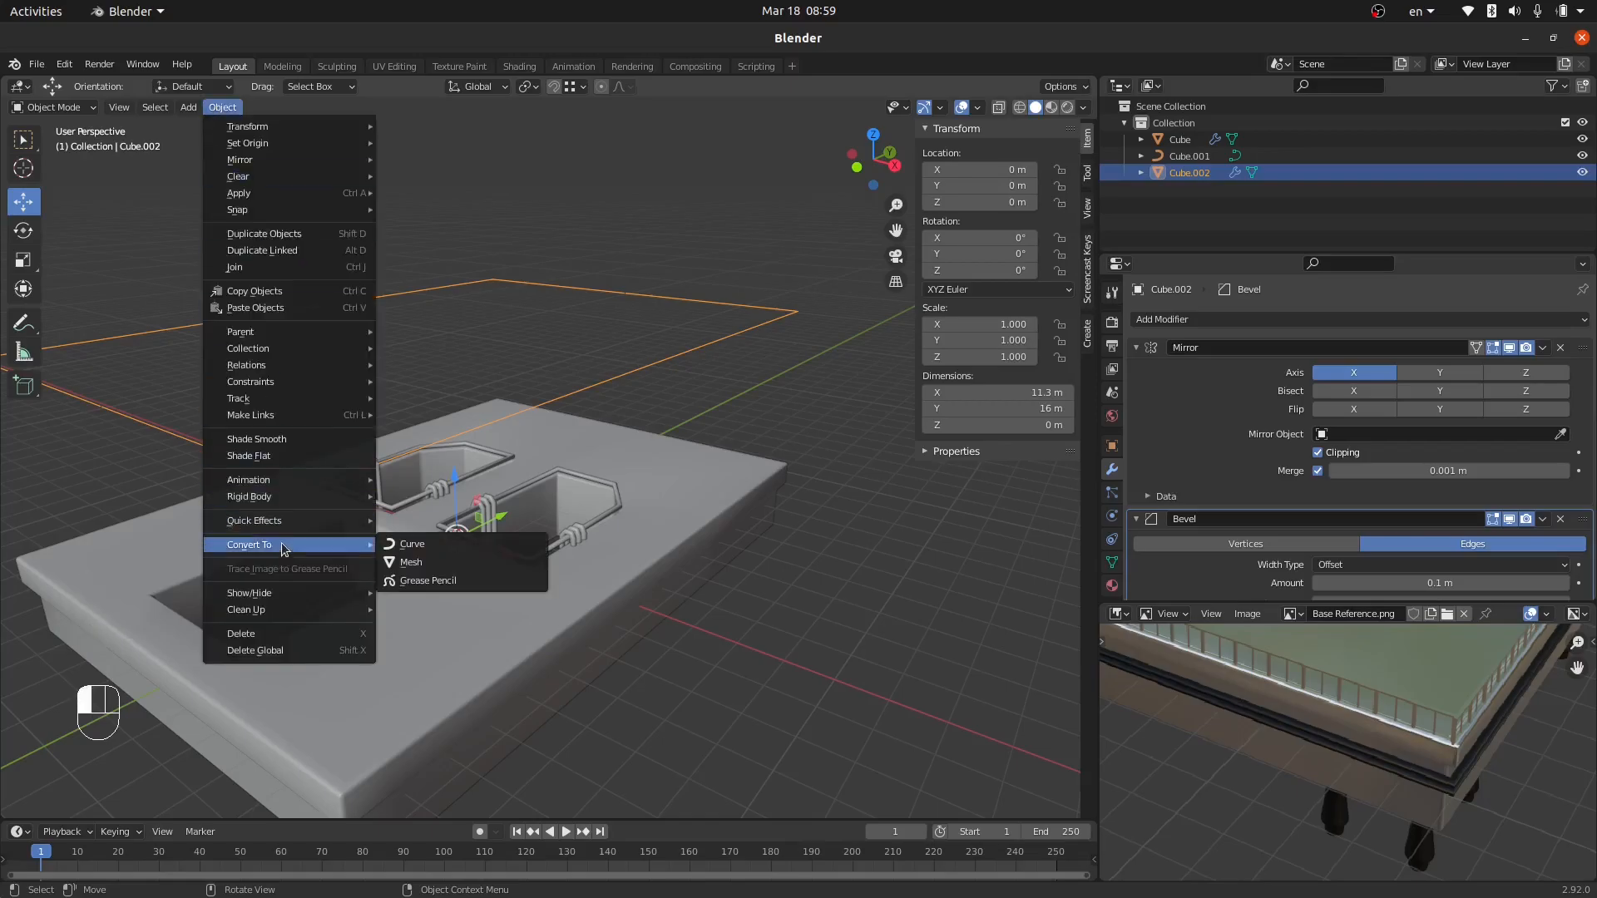
left_click(443, 546)
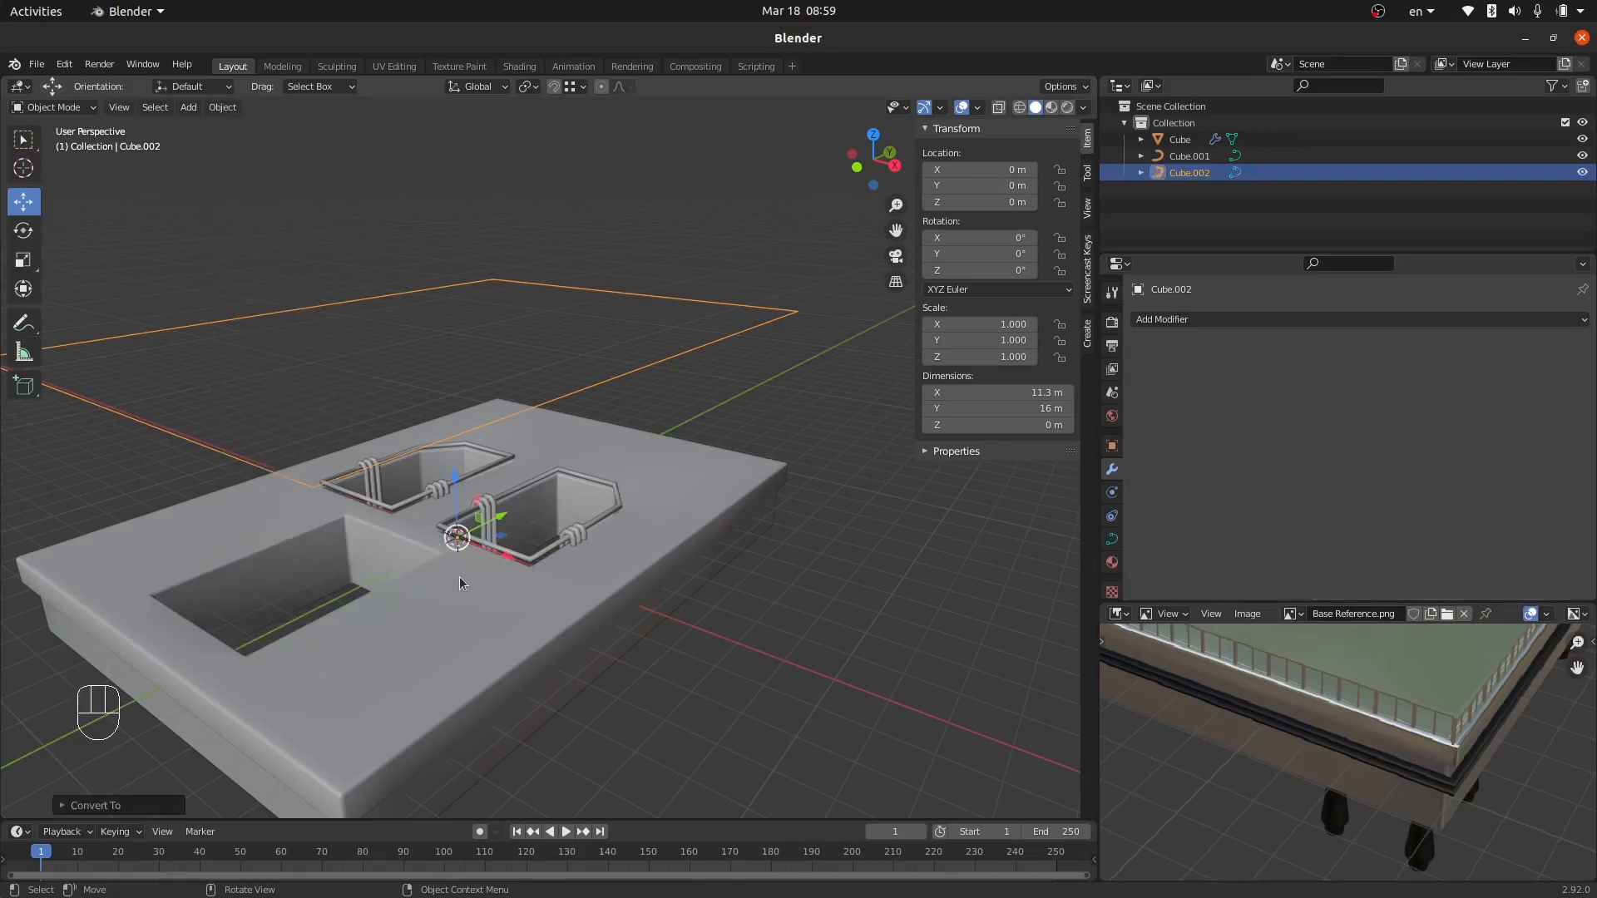
middle_click_drag(458, 583, 465, 560)
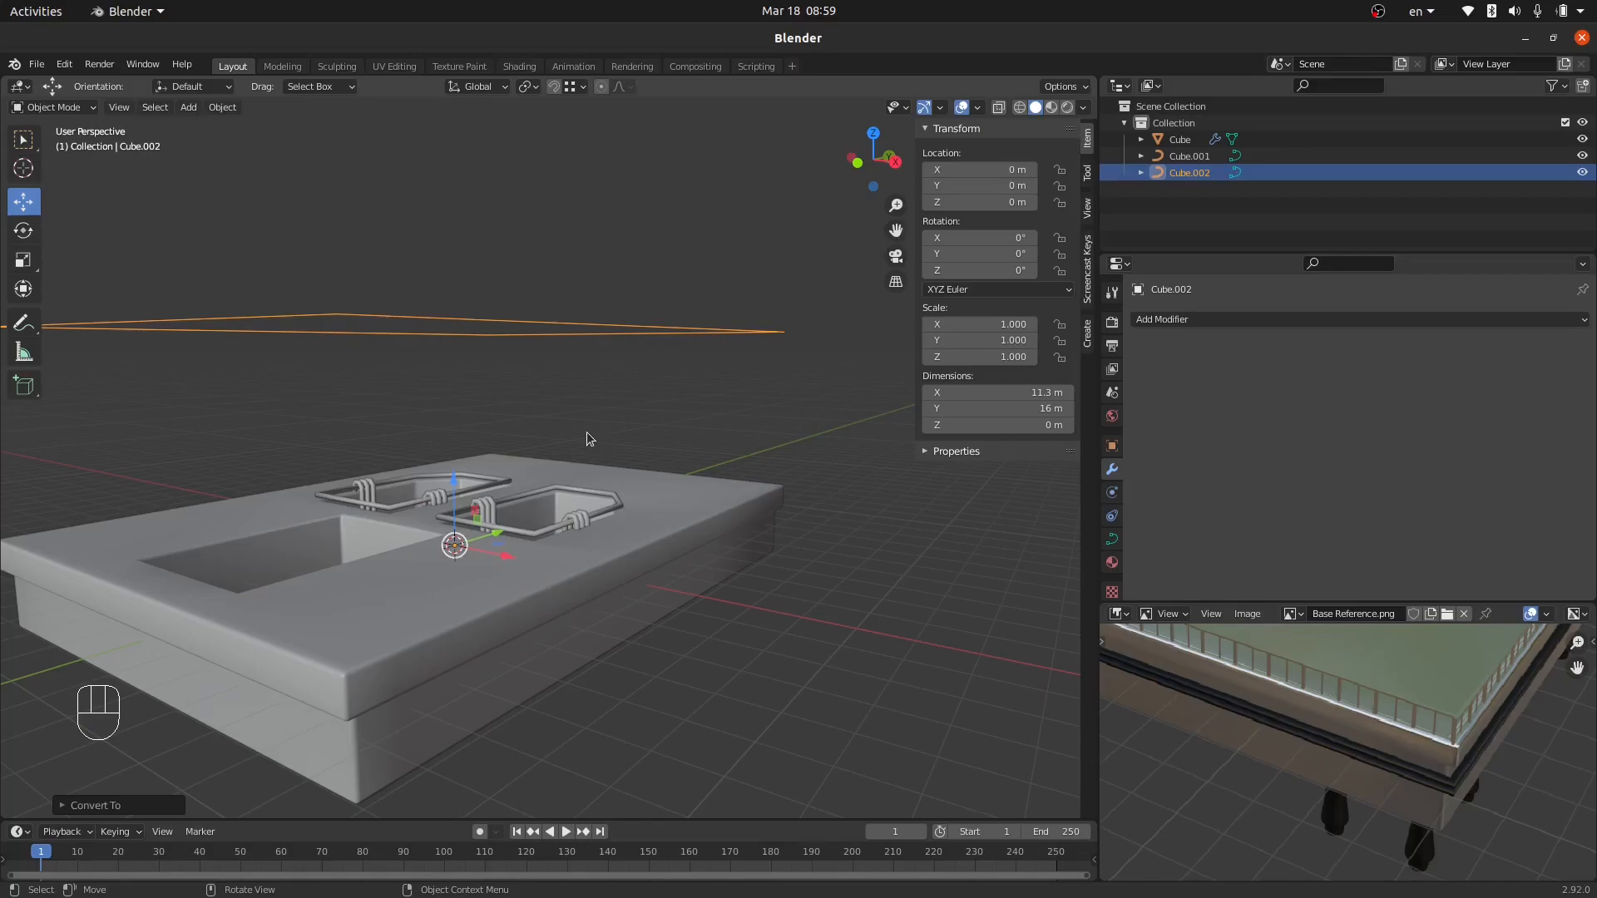
Join the raised rectangular outline curve into the hook-pipe curve object so it takes on the same pipe thickness.
scroll(545, 532, "up", 3)
left_click(545, 524, "shift")
scroll(484, 621, "down", 3)
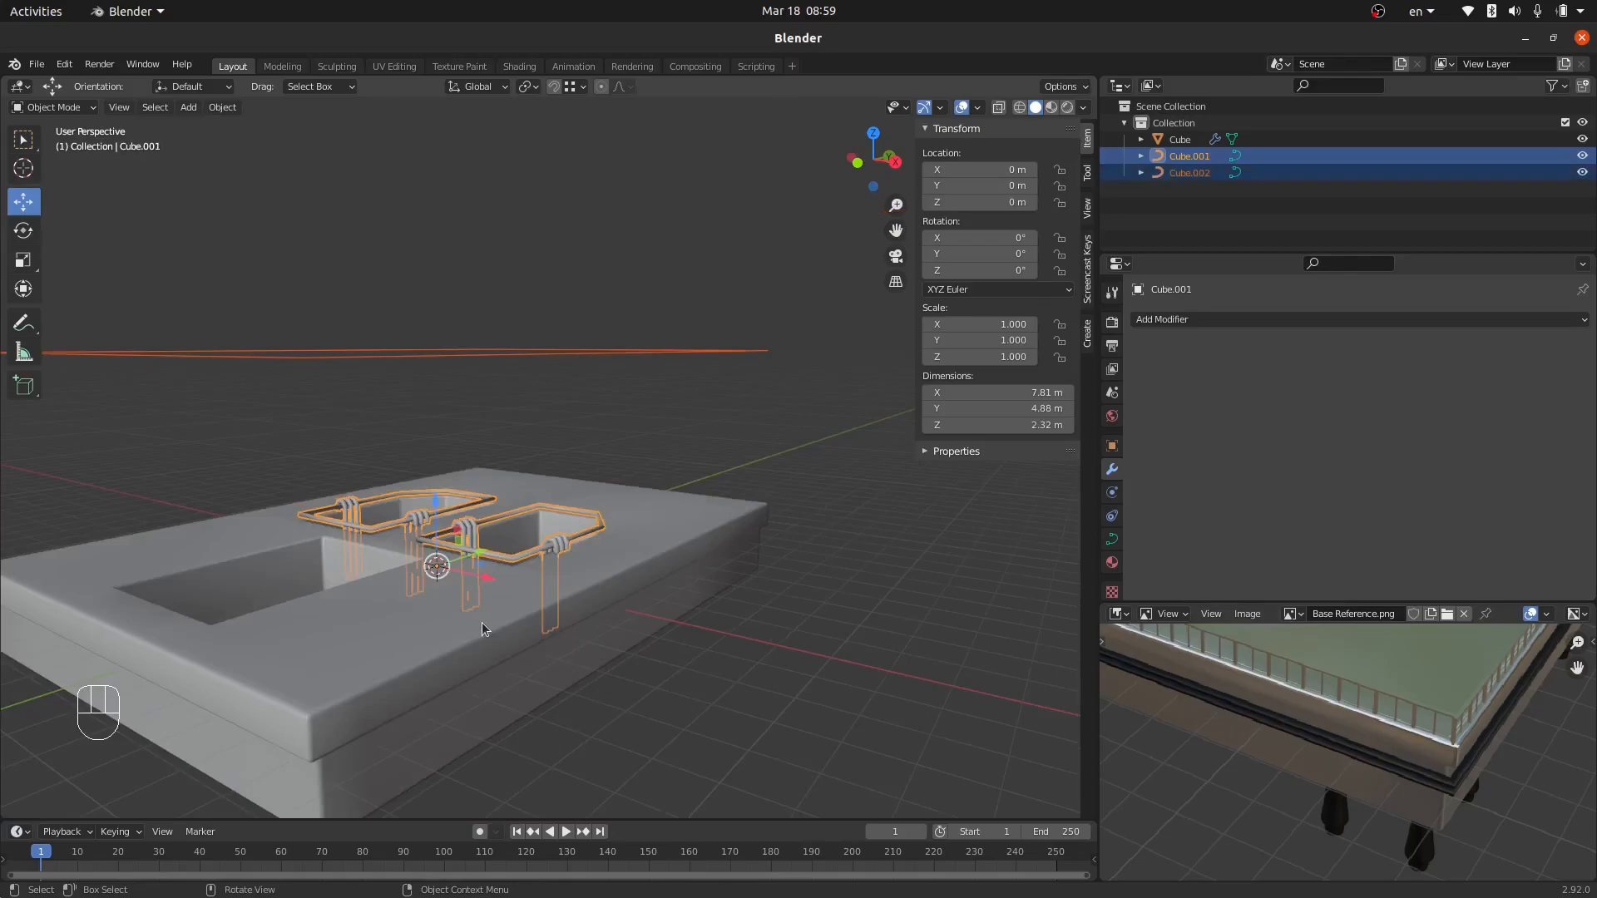
key("ctrl+j")
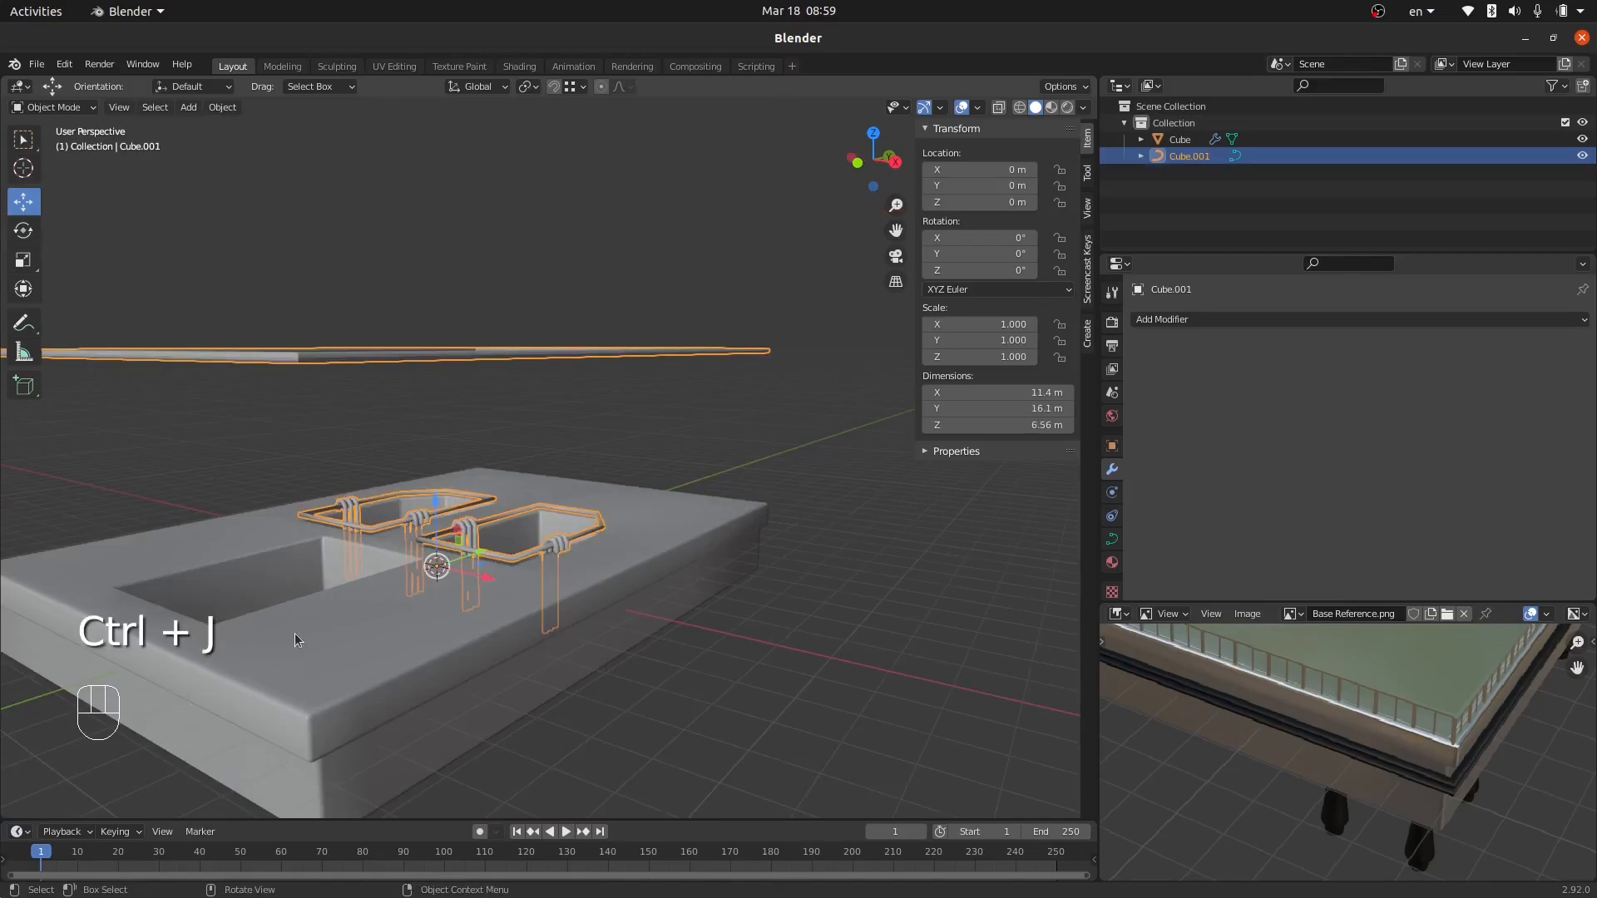
middle_click_drag(511, 456, 515, 379)
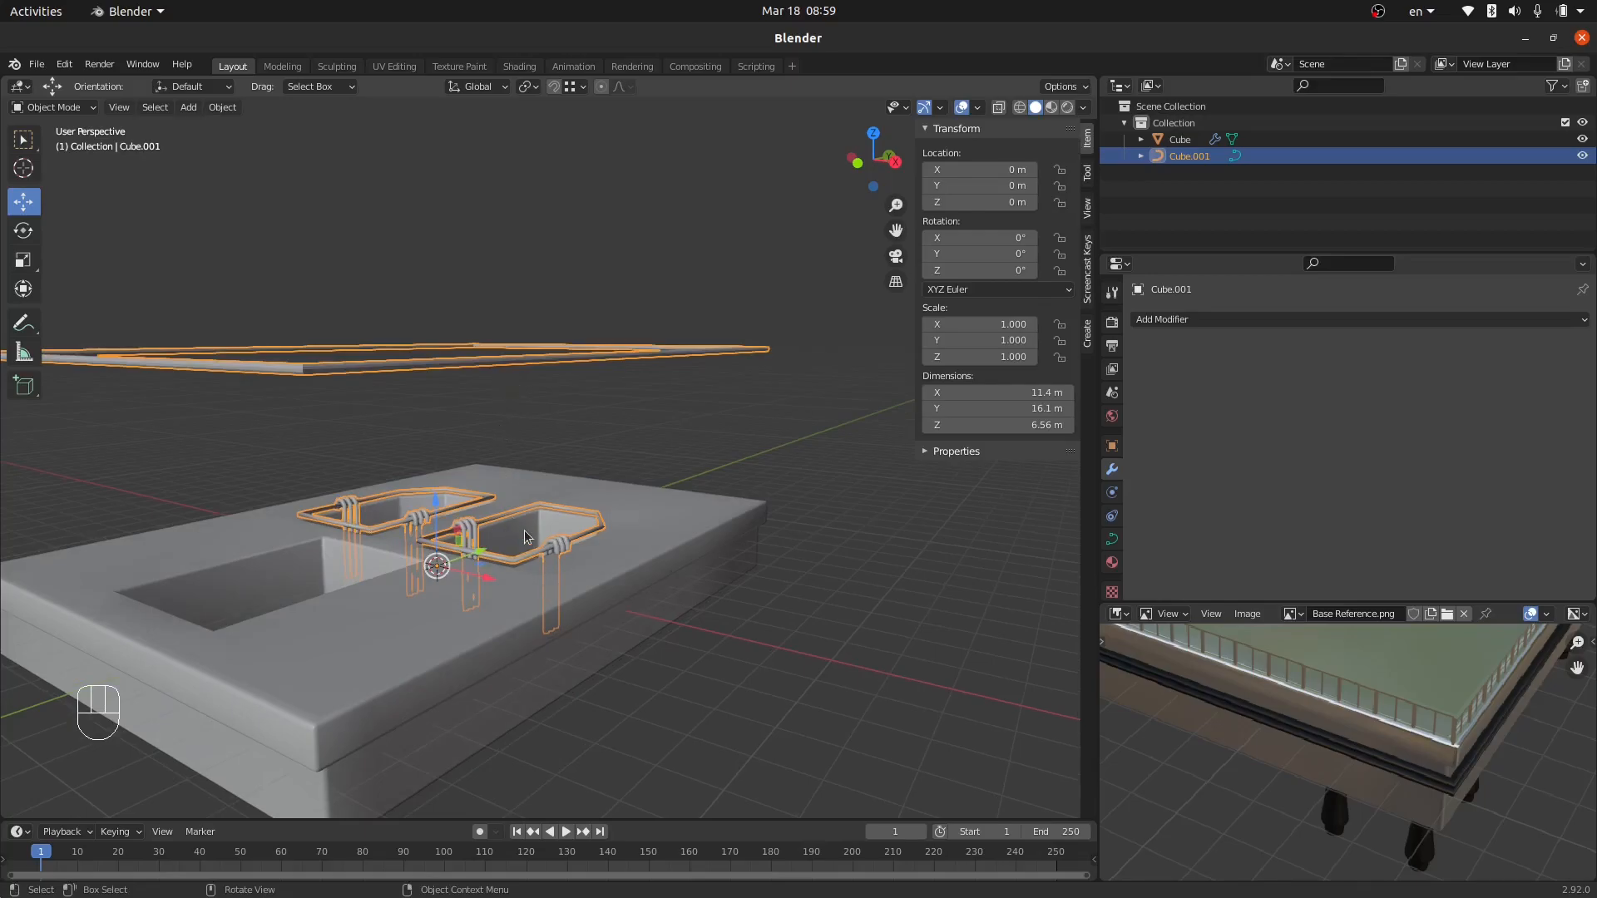
Select only the linked outline spline and lower it about 5.45 m in Z to run around the base just below the overhanging rim.
key("Tab")
key("a")
key("a")
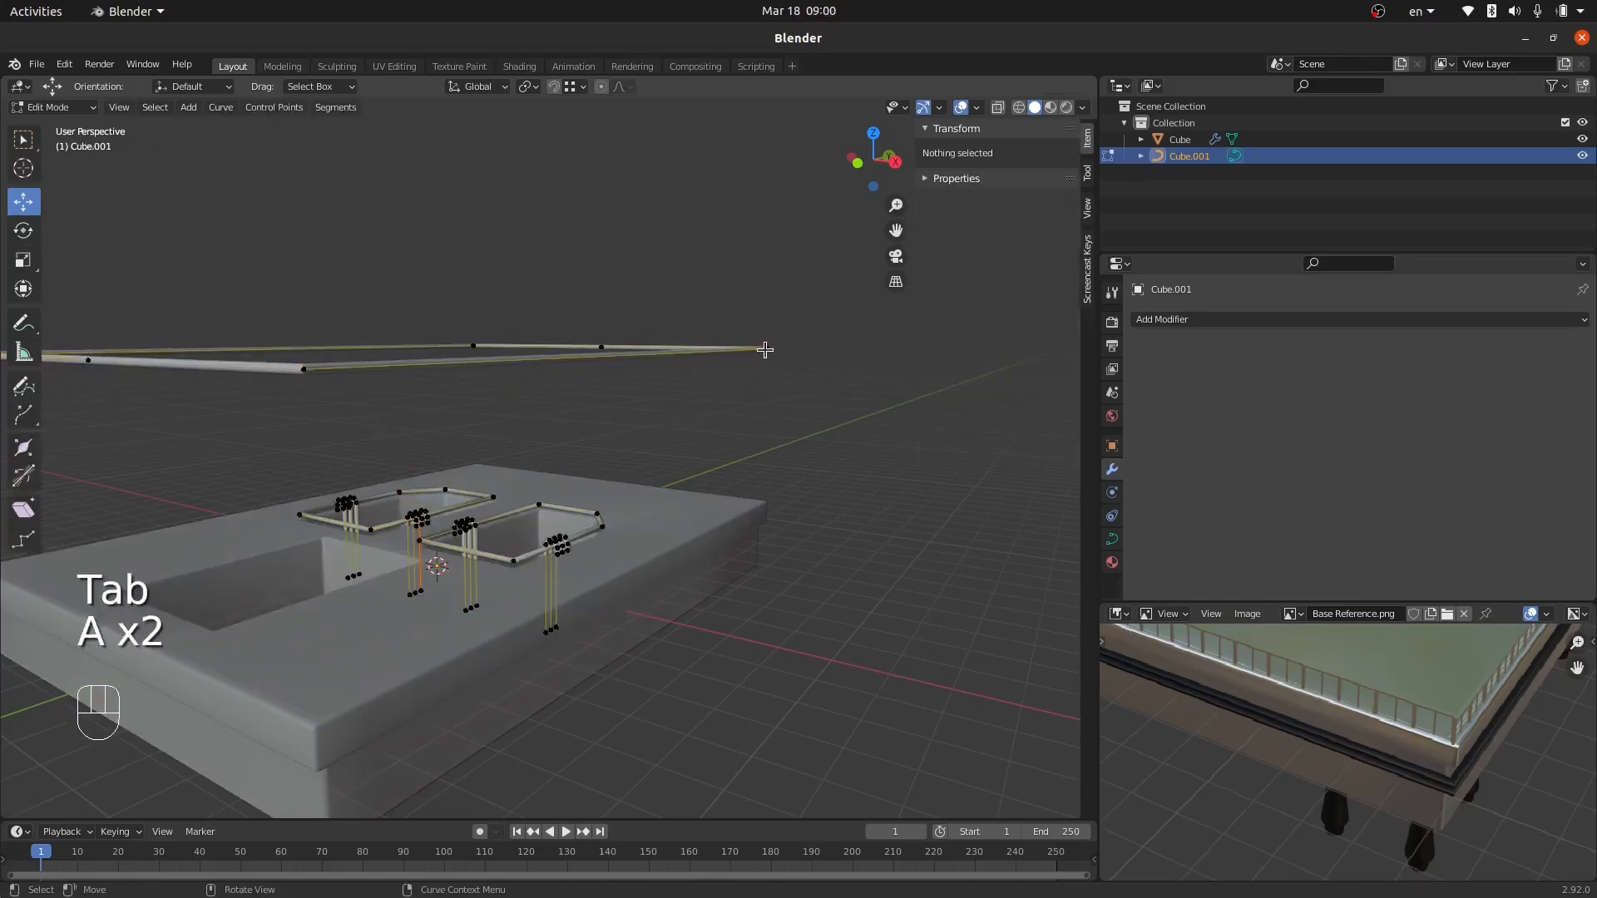
key("l")
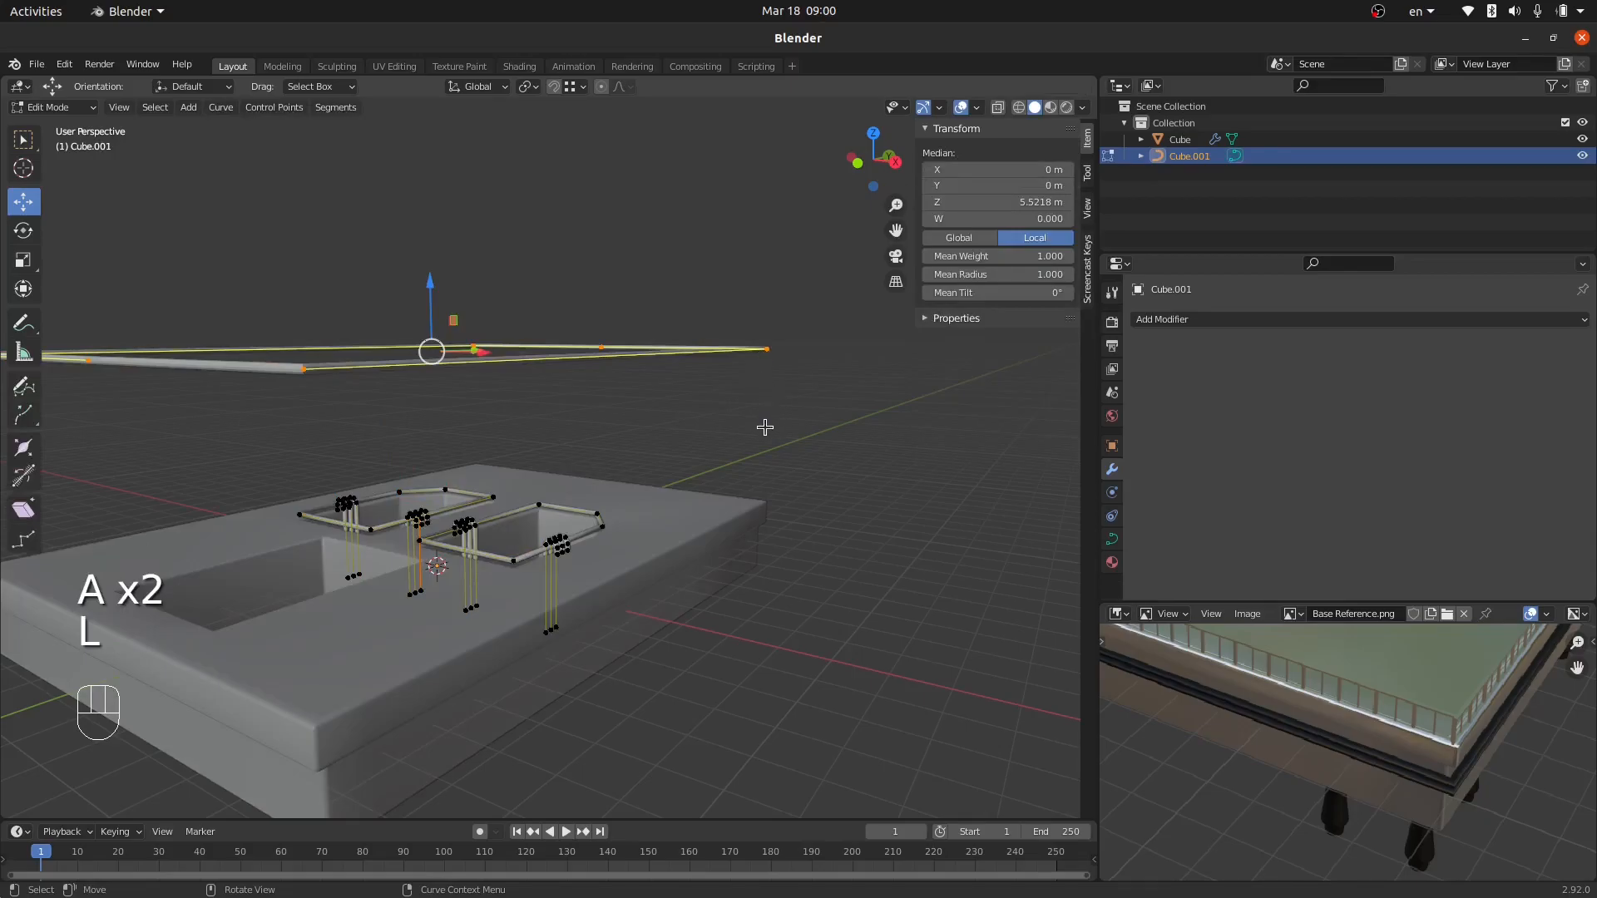
key("g")
key("z")
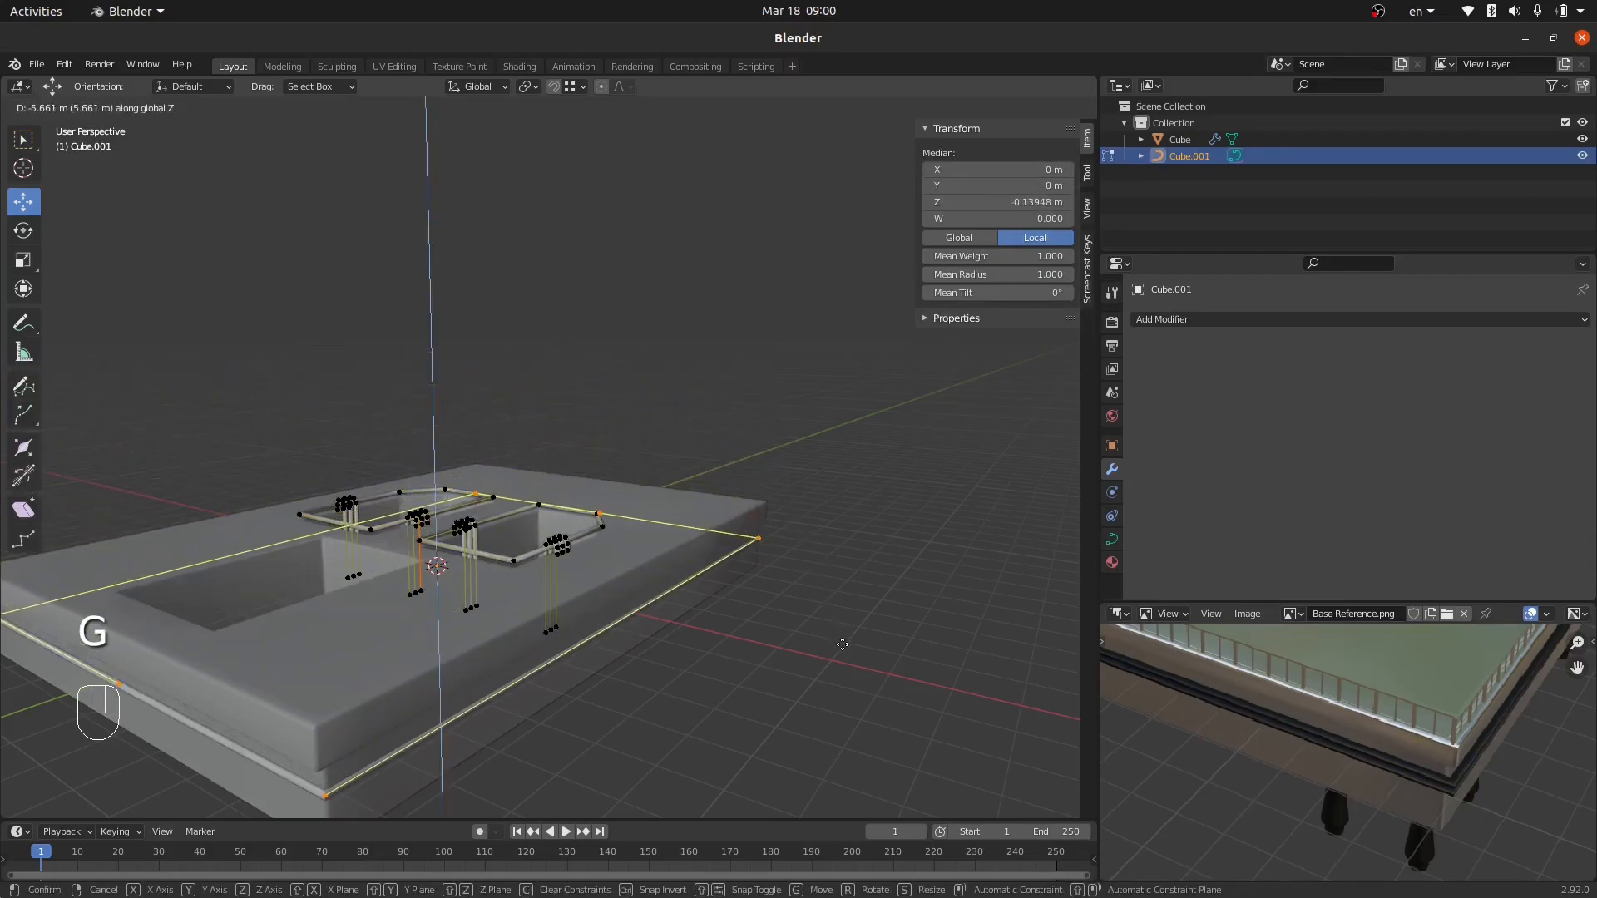
left_click(835, 637)
middle_click_drag(600, 599, 625, 491, "shift")
middle_click_drag(625, 490, 575, 444)
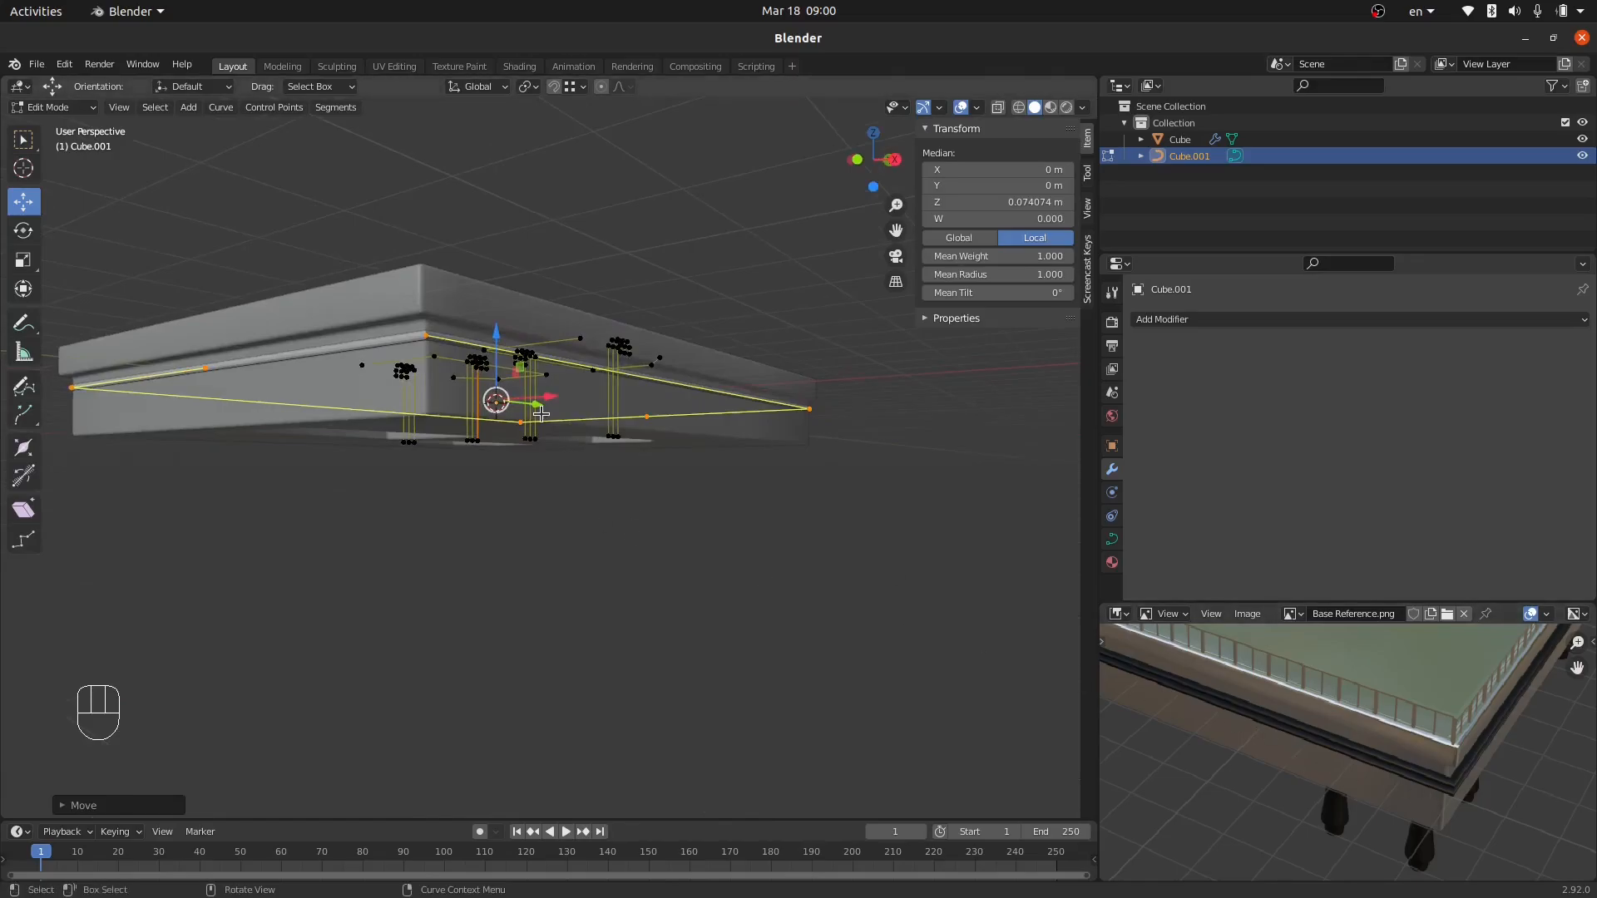
scroll(464, 358, "up", 4)
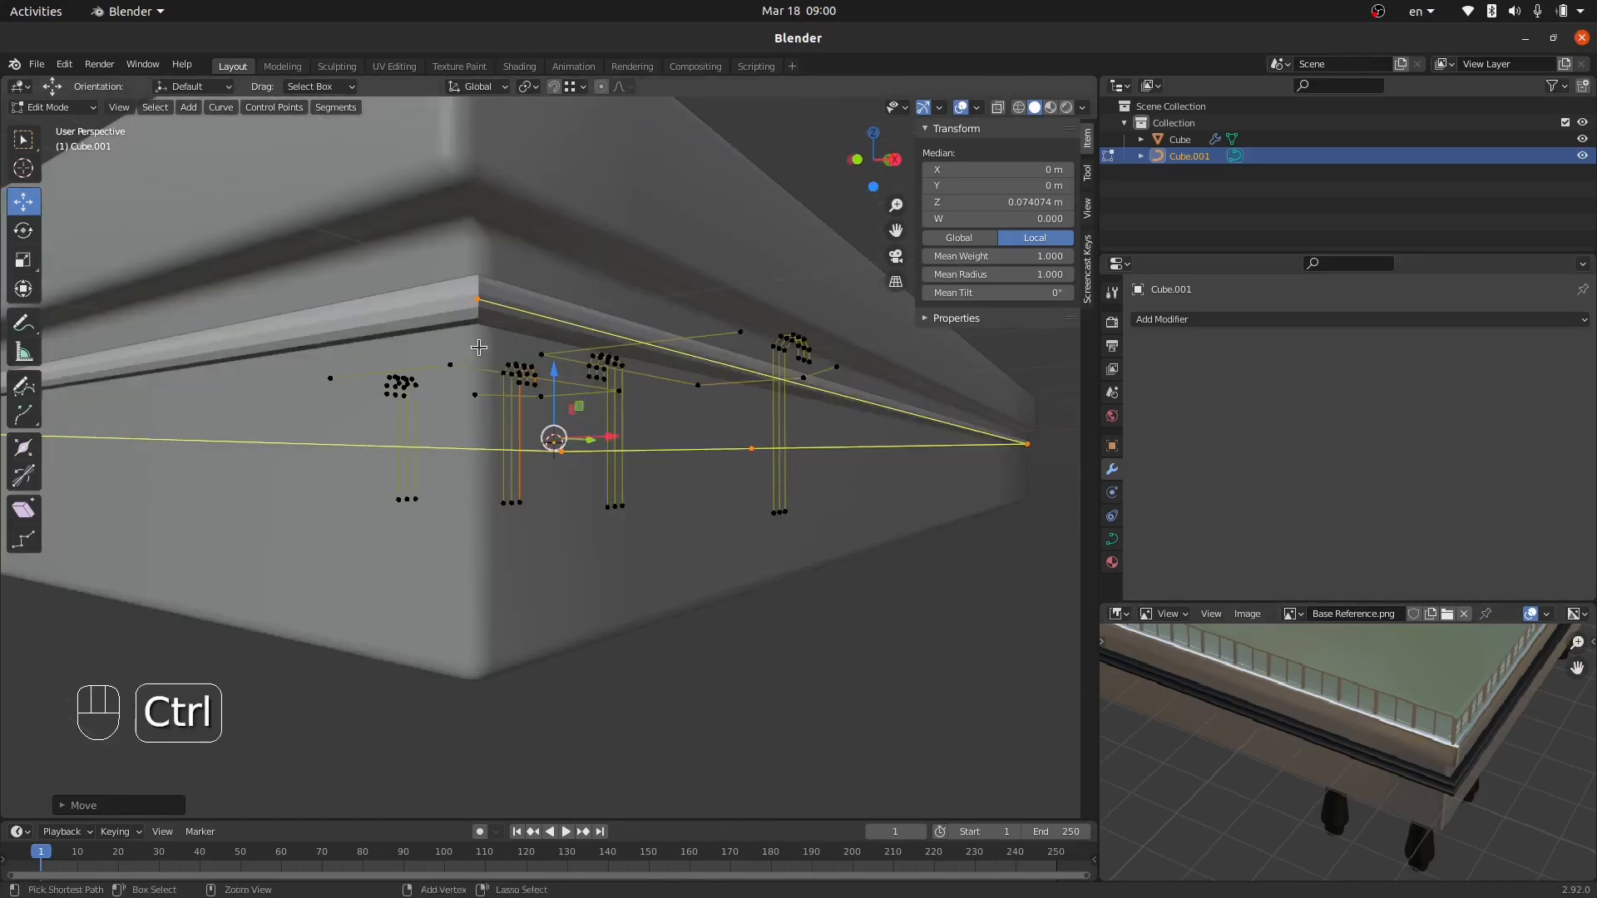
middle_click_drag(404, 350, 553, 430, "ctrl")
key("s")
right_click(862, 659)
Duplicate the perimeter side pipe and lower the copy along Z until it sits directly beneath the first pipe.
middle_click_drag(863, 660, 839, 634)
mouse_move(839, 587)
middle_mouse_down()
mouse_move(841, 610)
mouse_move(838, 585)
middle_mouse_up()
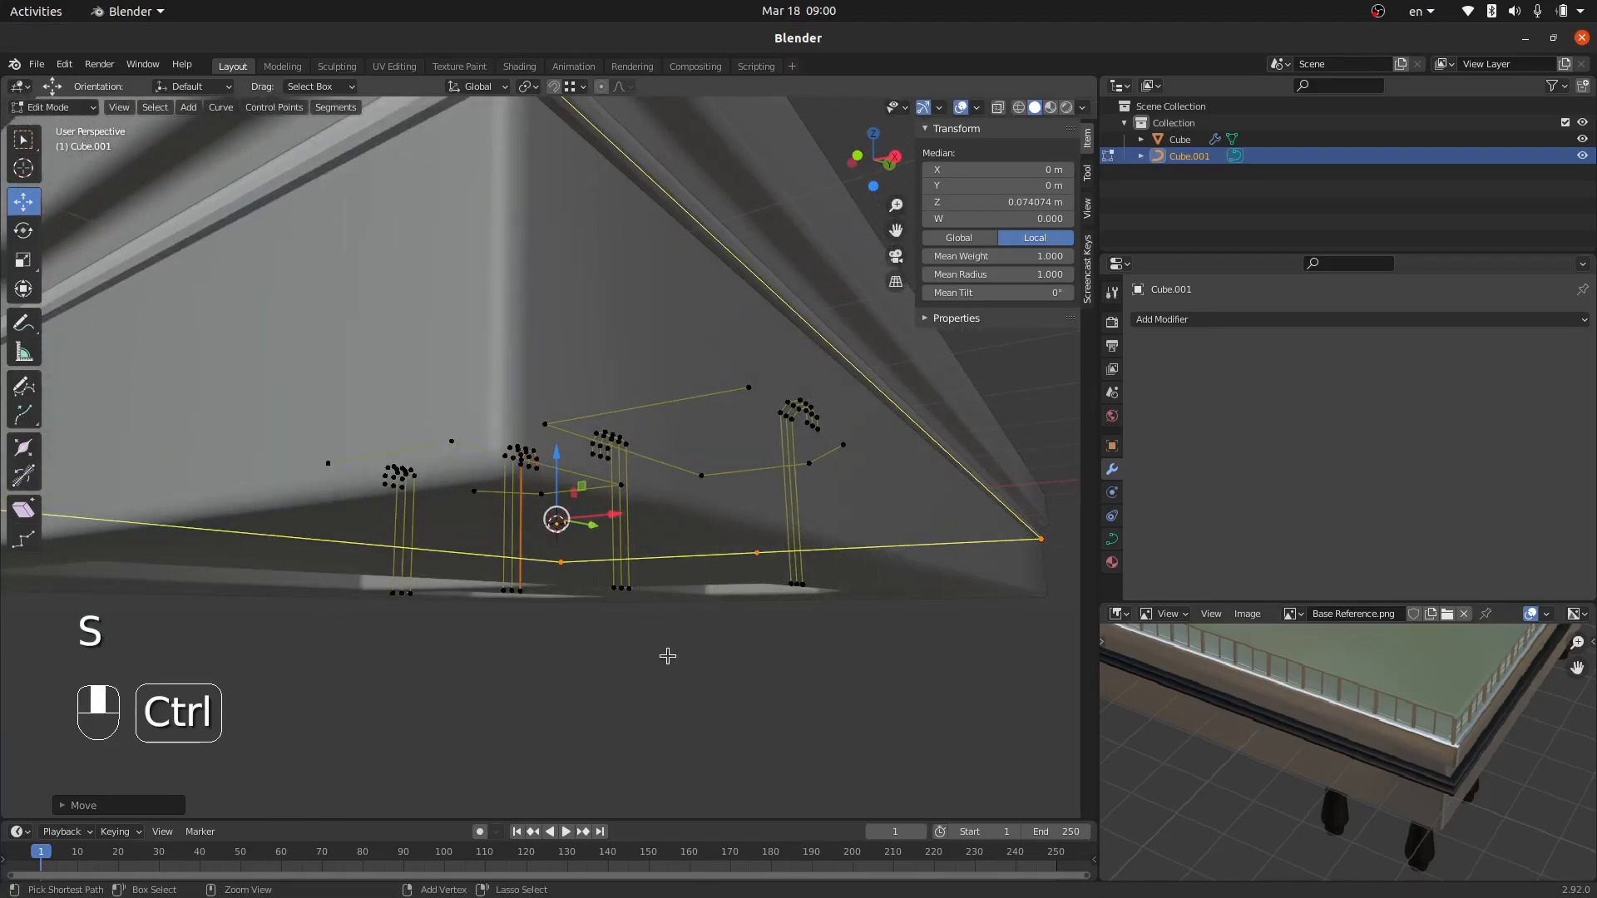
middle_click_drag(667, 652, 668, 692, "ctrl")
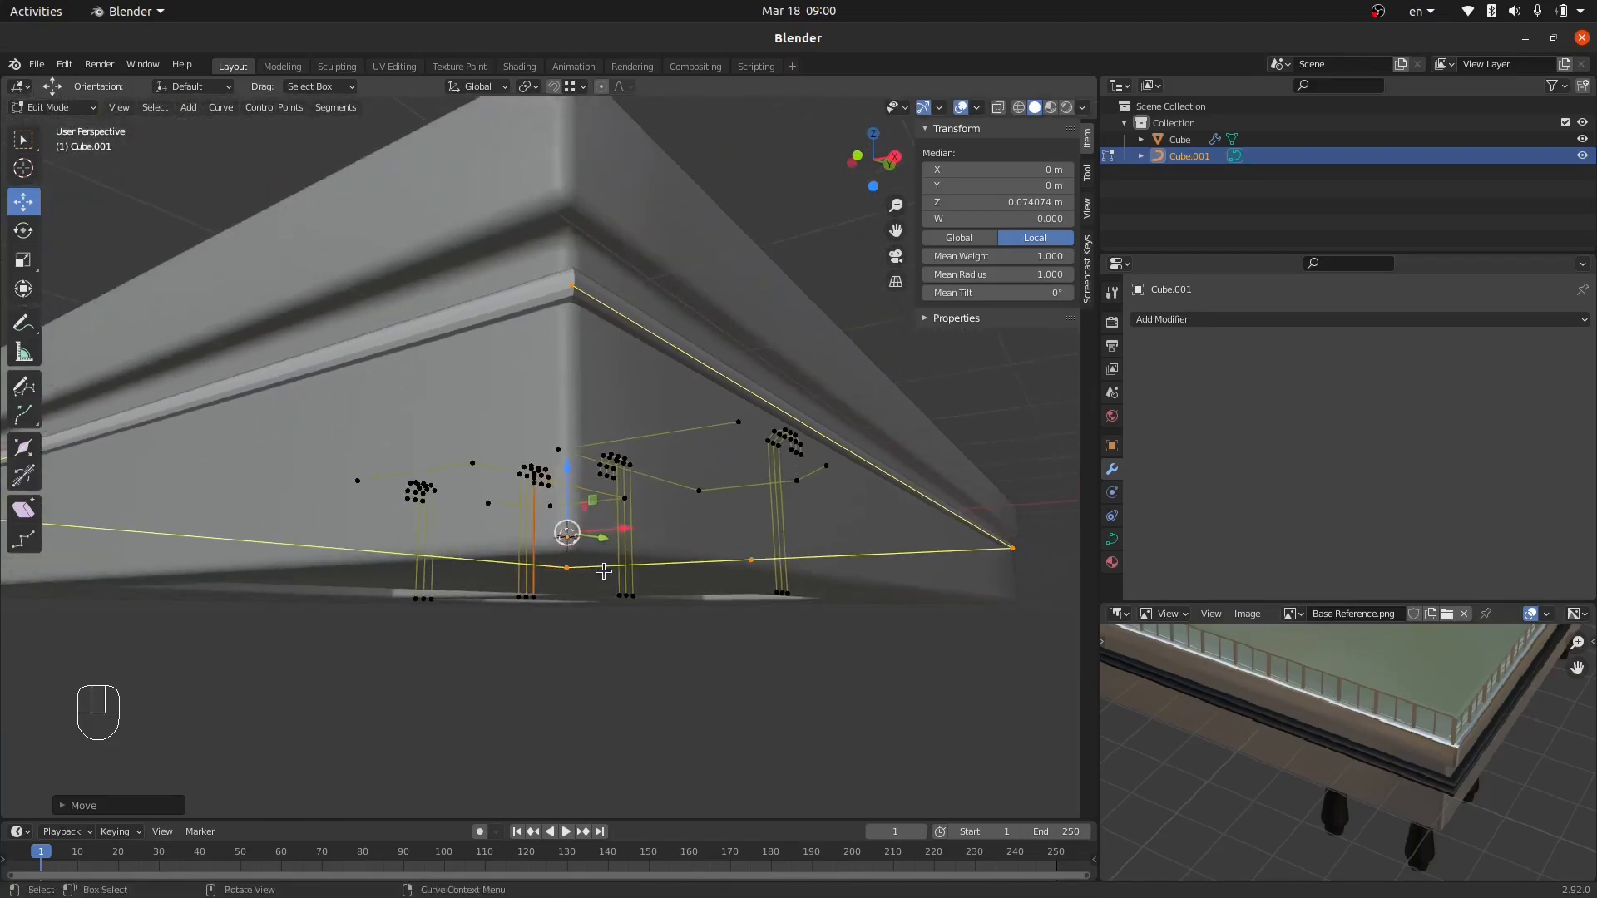
key("shift+d")
key("g")
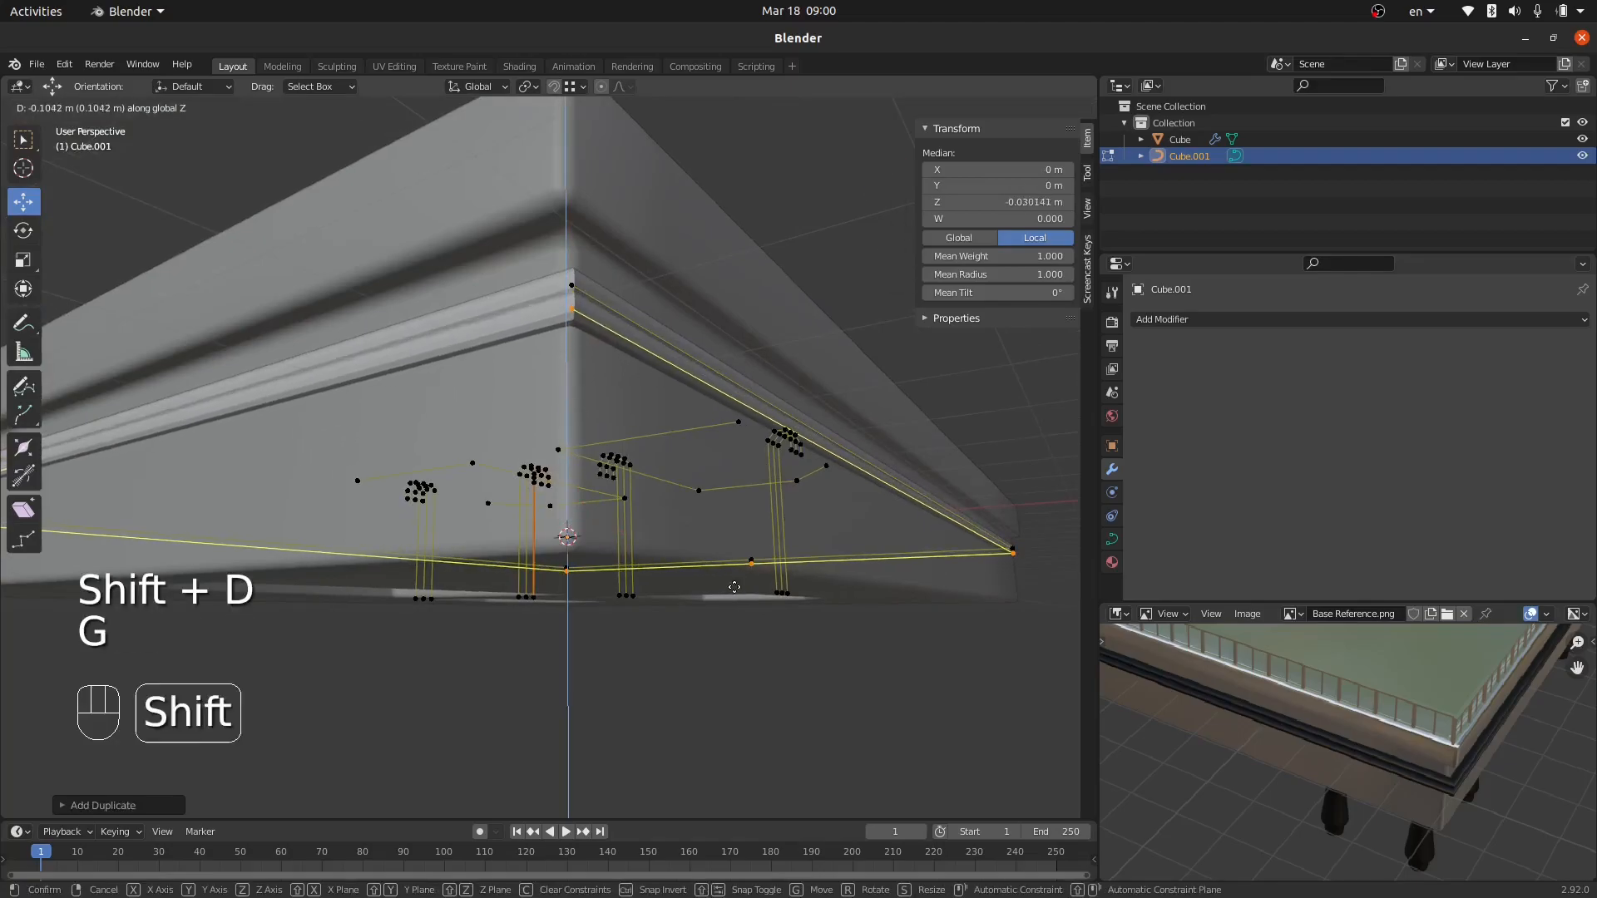
left_click(756, 625)
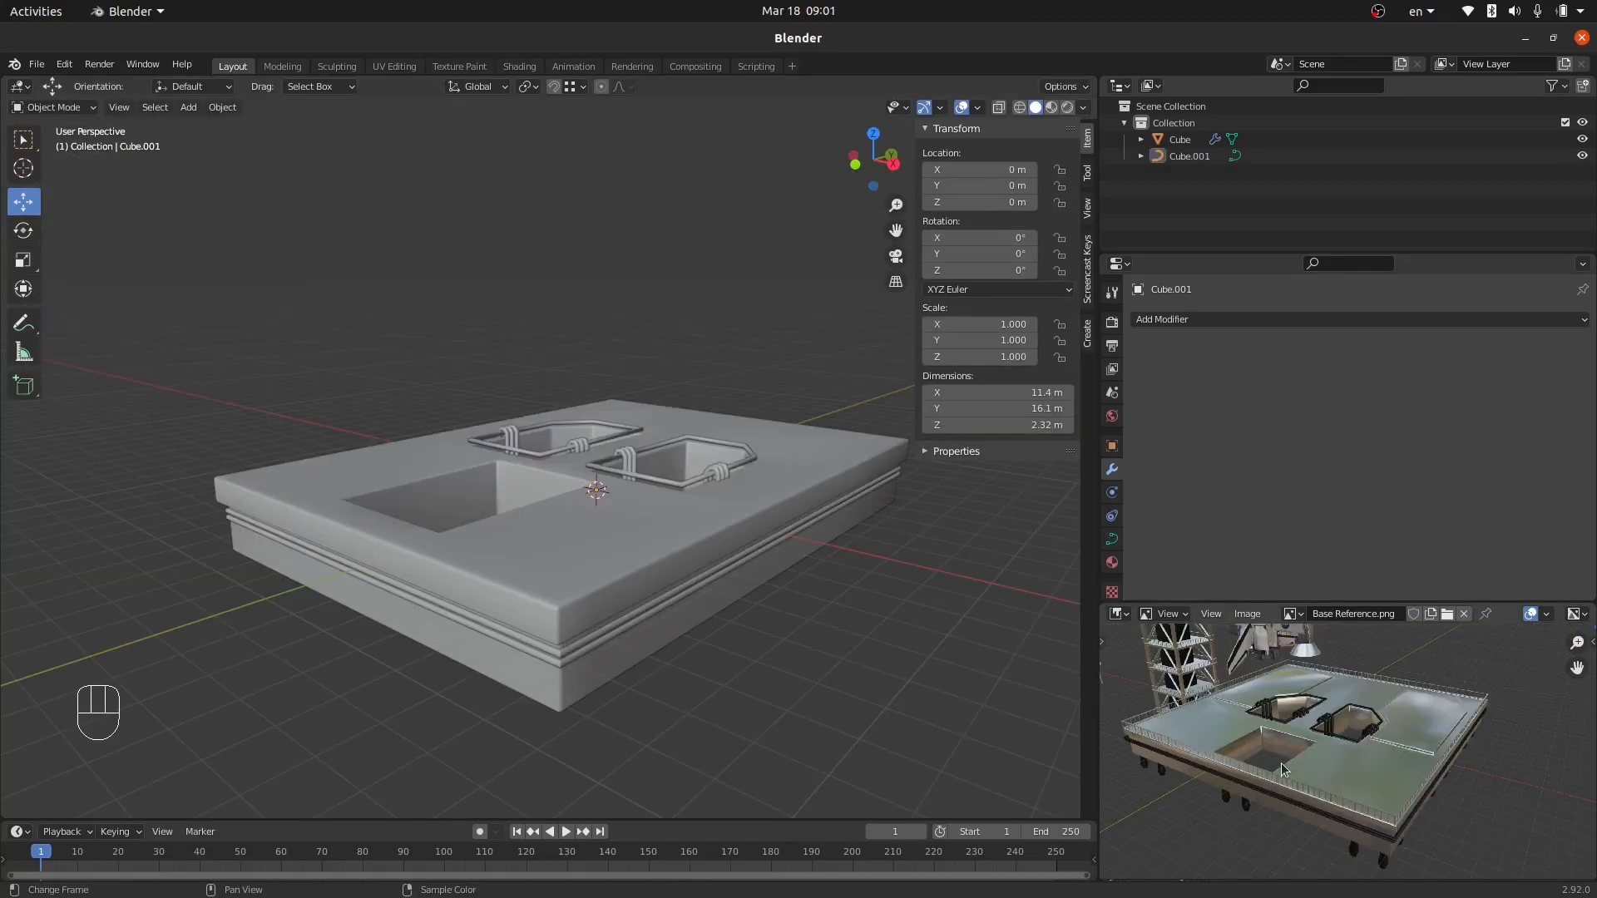
Check the railing in the reference image, and snap the 3D cursor to the outer top corner vertex of the slab's rim.
middle_click_drag(1281, 762, 1325, 838, "ctrl")
middle_click_drag(612, 582, 627, 603)
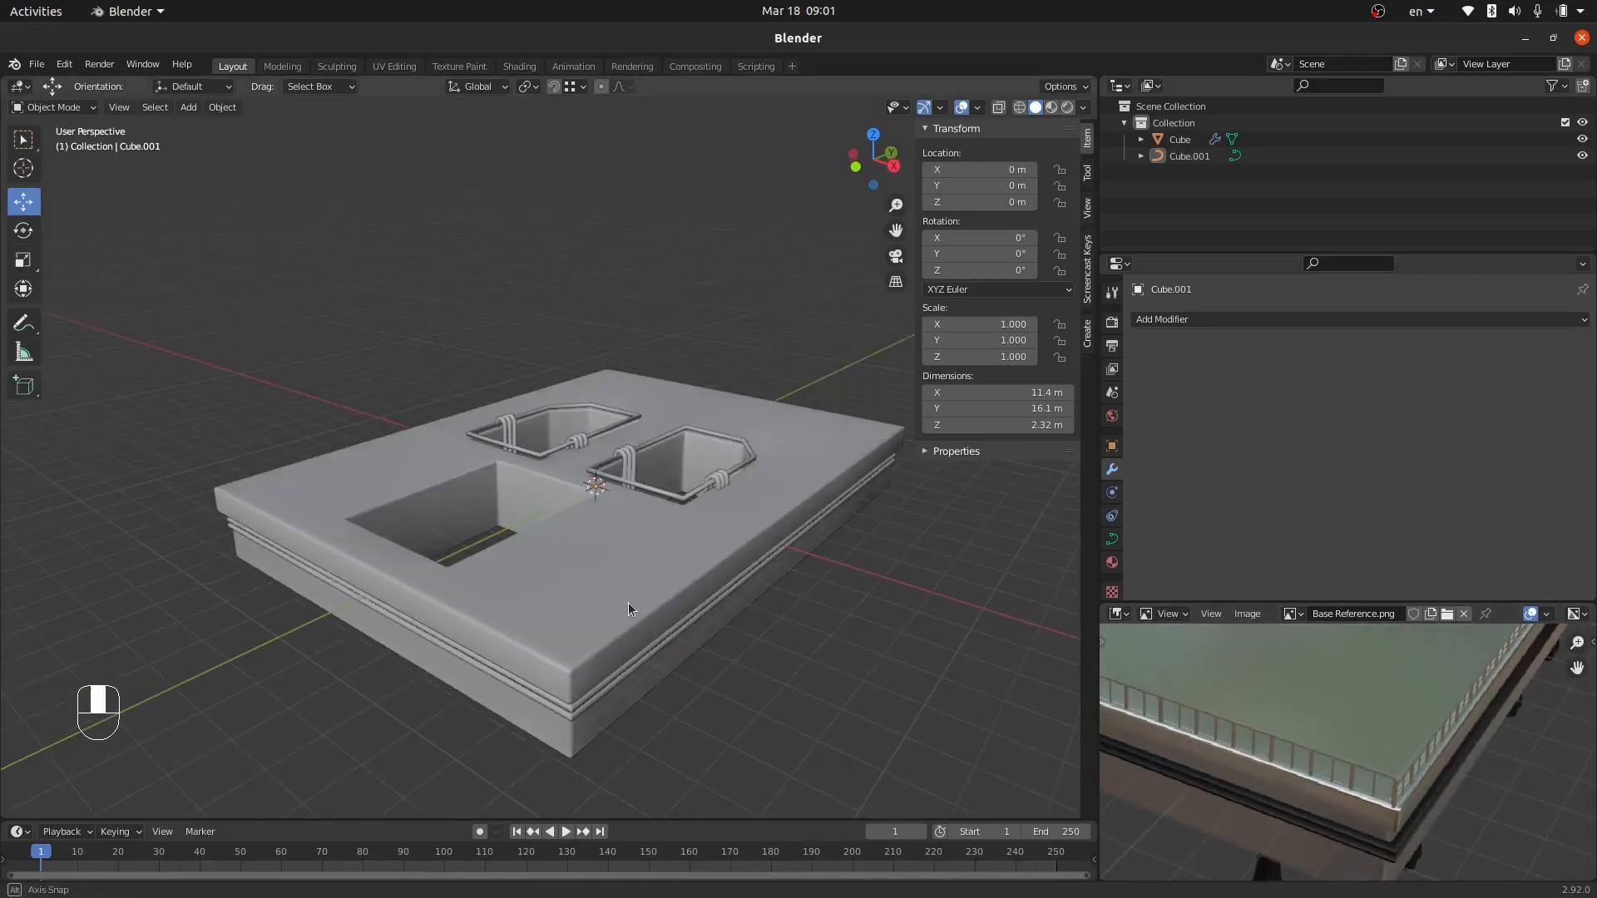
left_click(593, 637)
key("Tab")
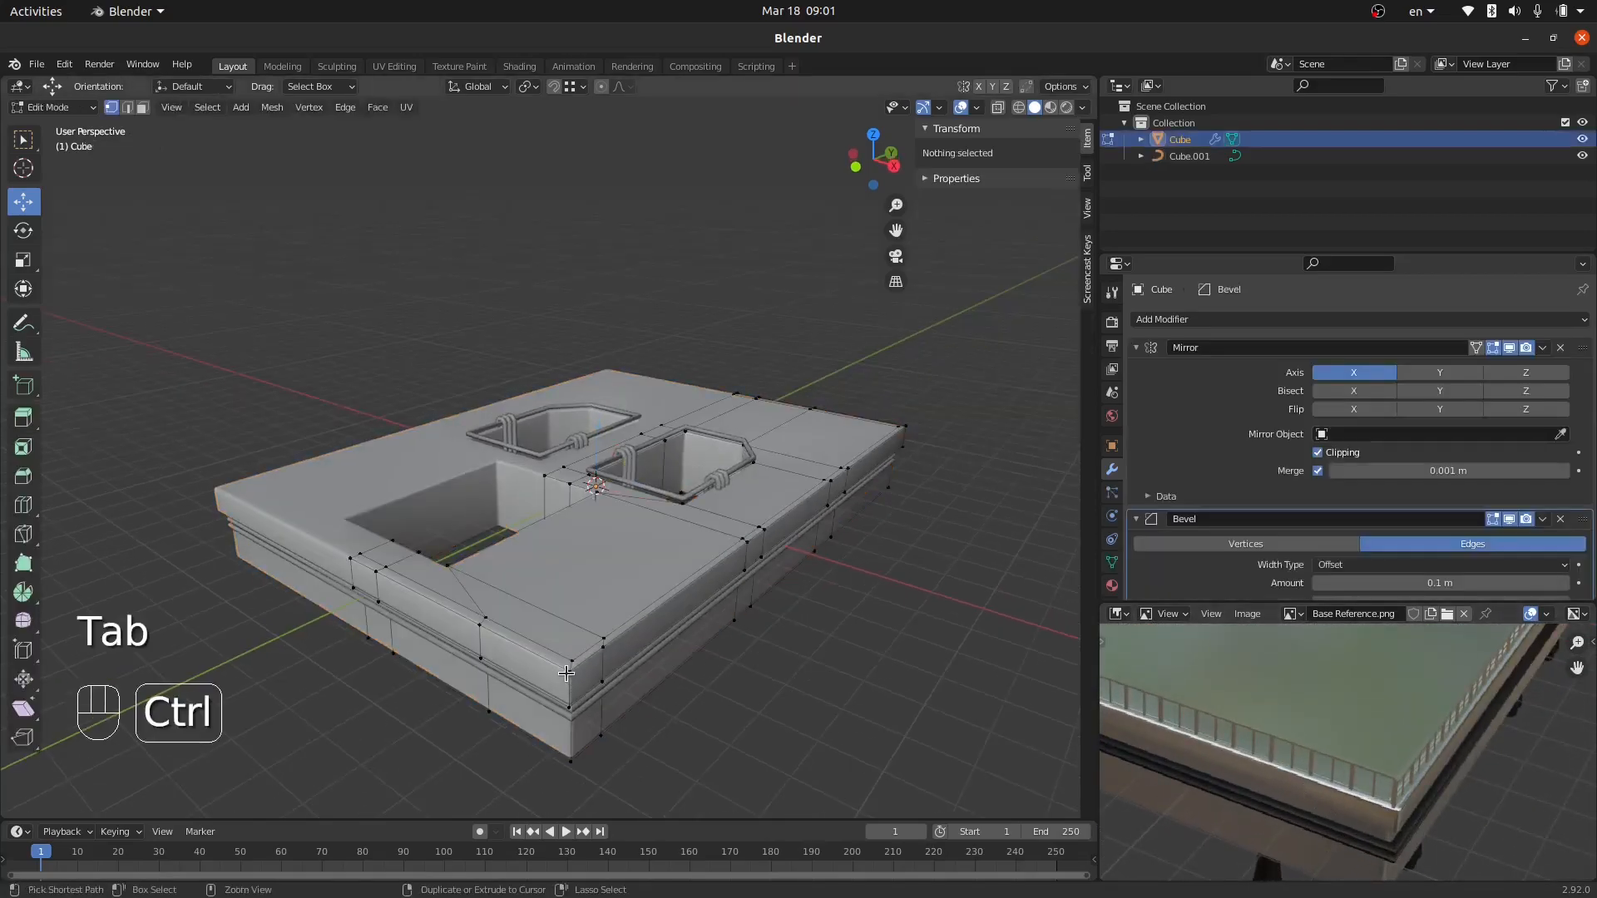
left_click(565, 668)
middle_click_drag(566, 668, 559, 623, "ctrl")
key("shift+s")
left_click(564, 694)
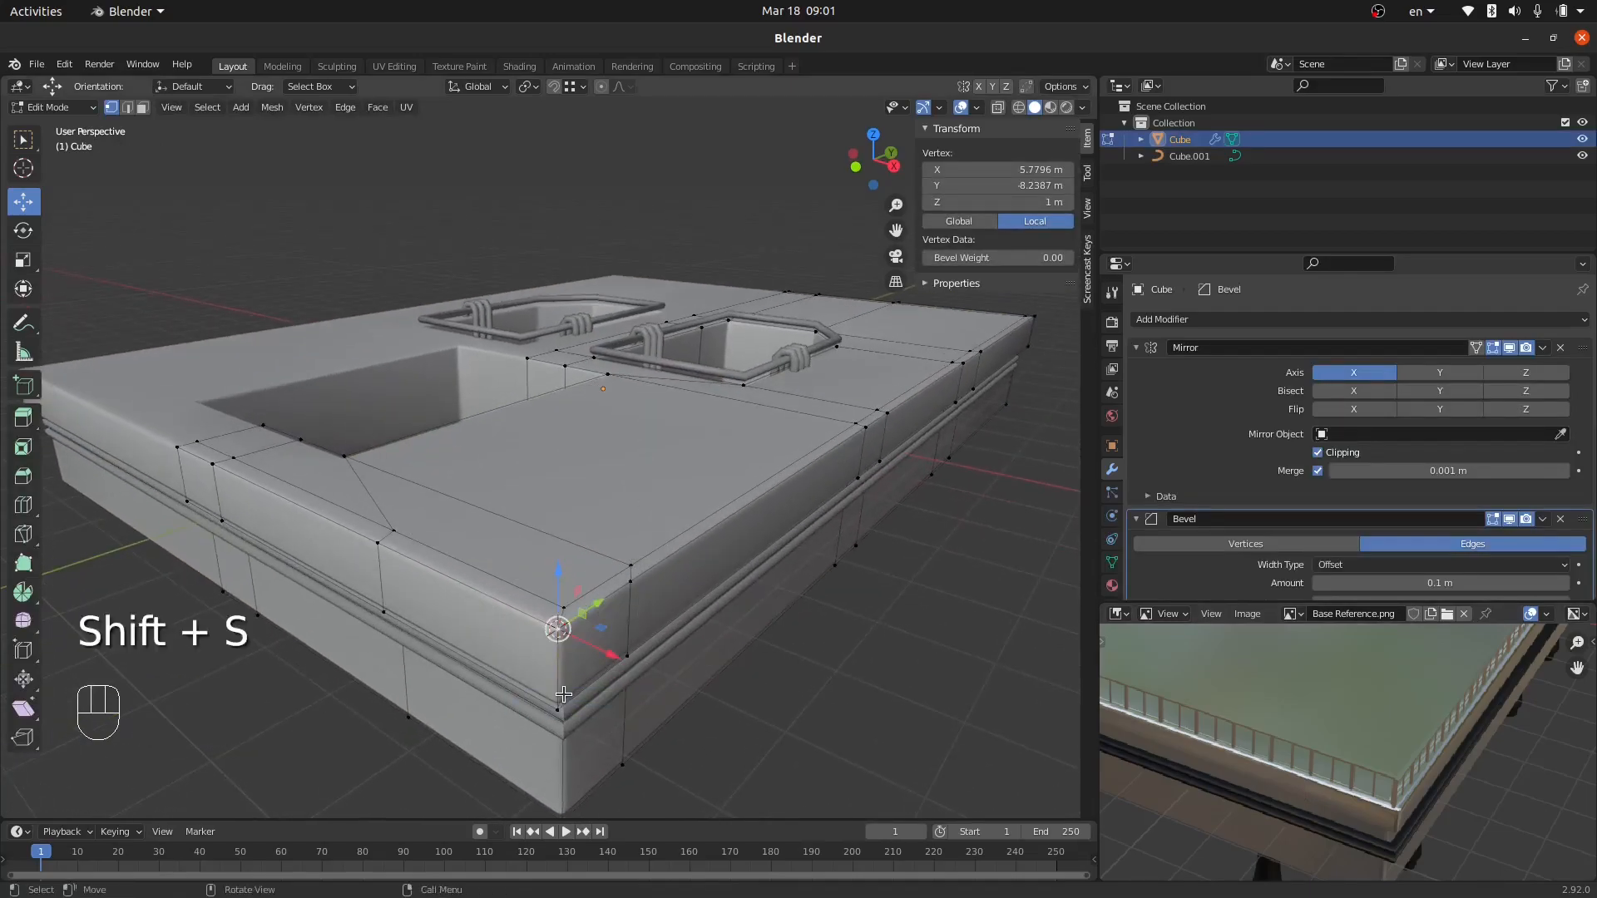
Add a cube at the 3D cursor, scale it by 0.1 in X and Y, and shrink it uniformly to a post about 0.54 m high.
key("Tab")
key("shift+a")
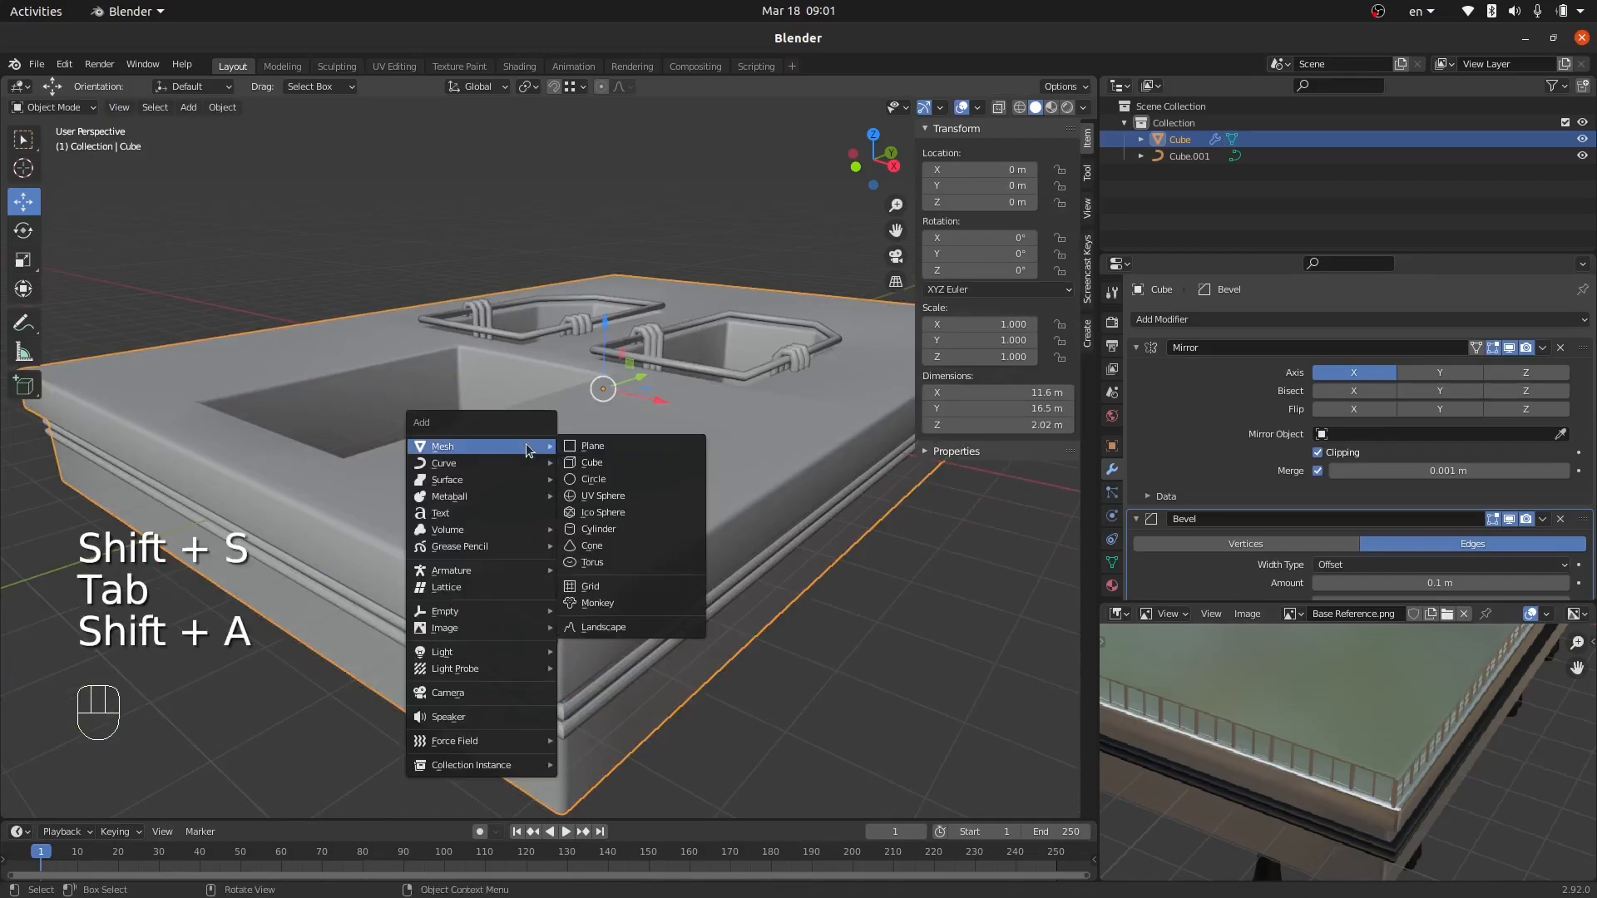
left_click(597, 463)
key("s")
key("shift+z")
type(".1")
key("Return")
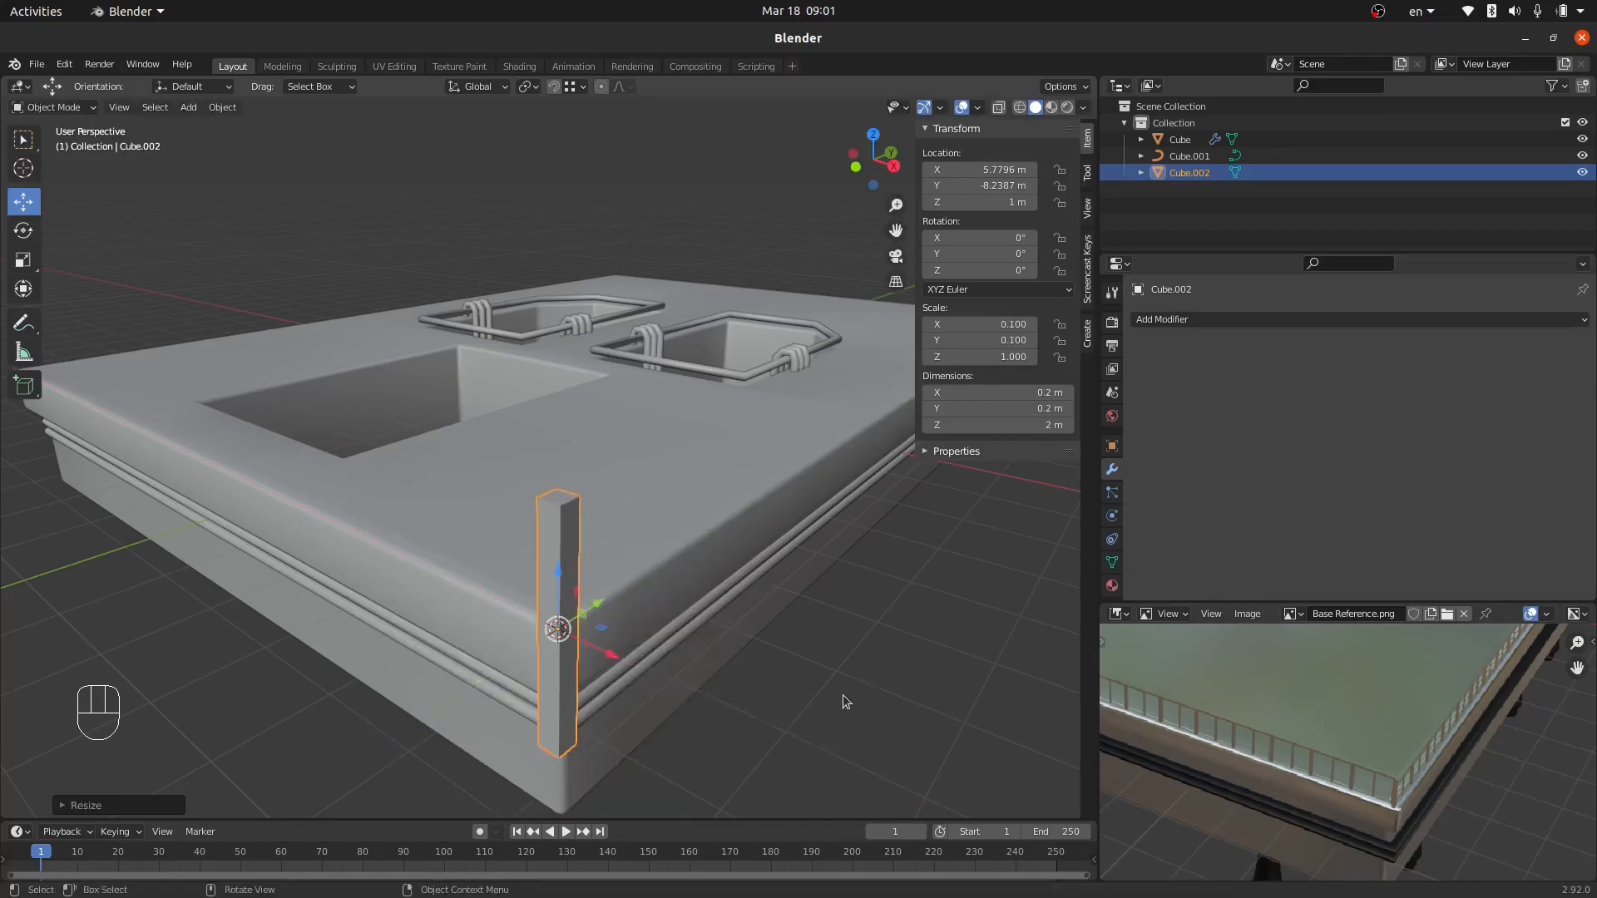
key("s")
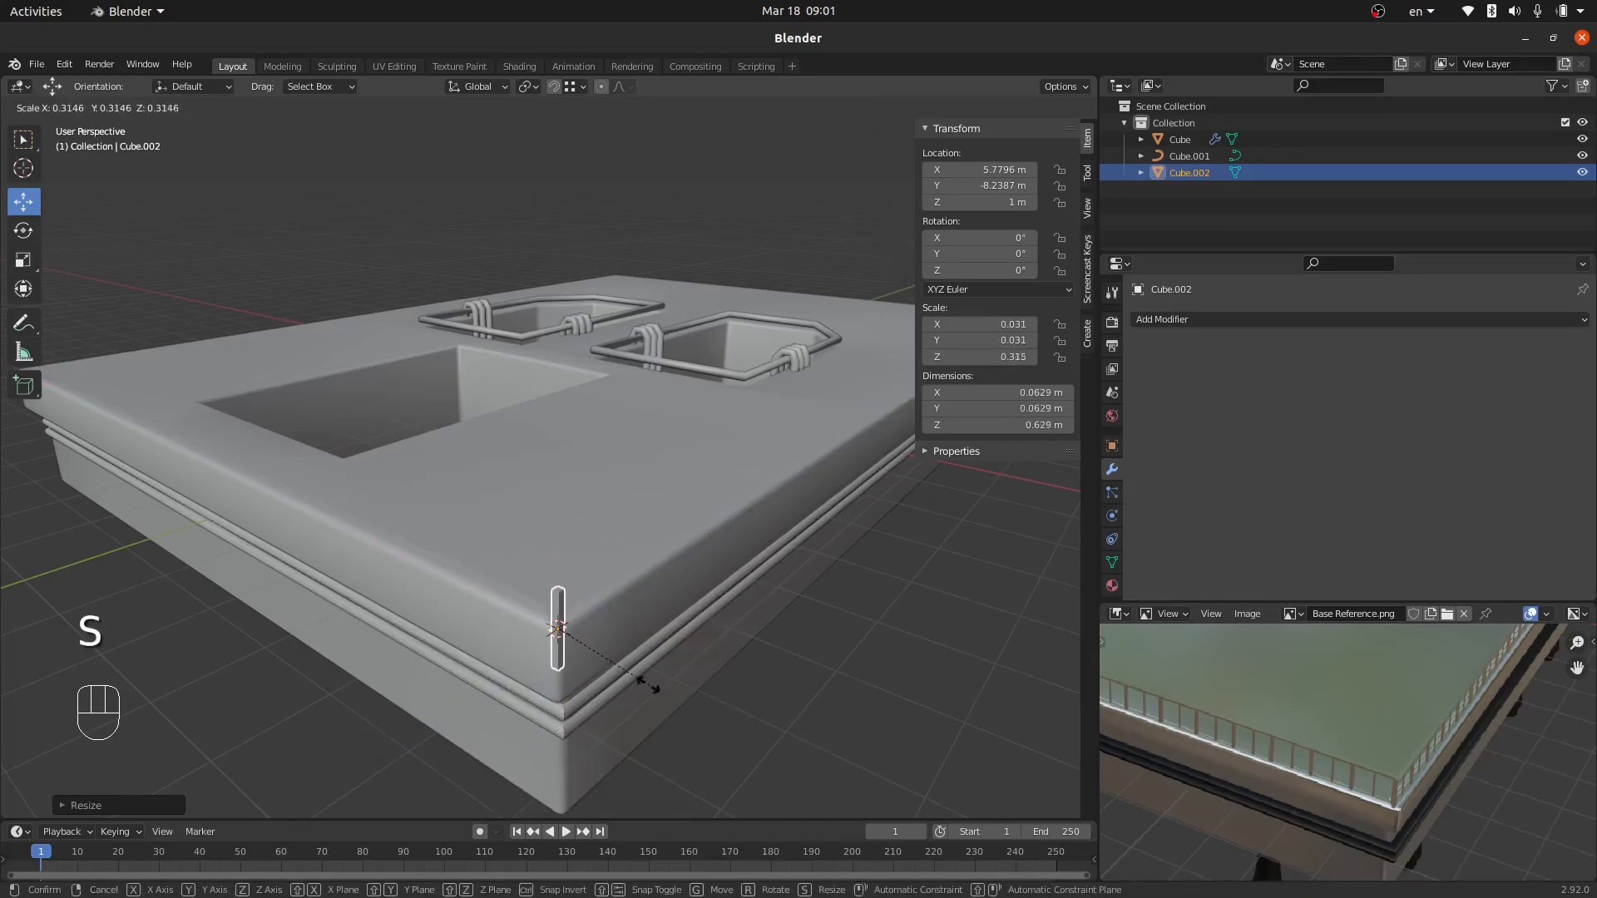
left_click(636, 677)
Move the post inward from the corner and up onto the slab's top, to about X 5.69, Y -8.15, Z 1.21 m.
key("KP_Decimal")
key("KP_7")
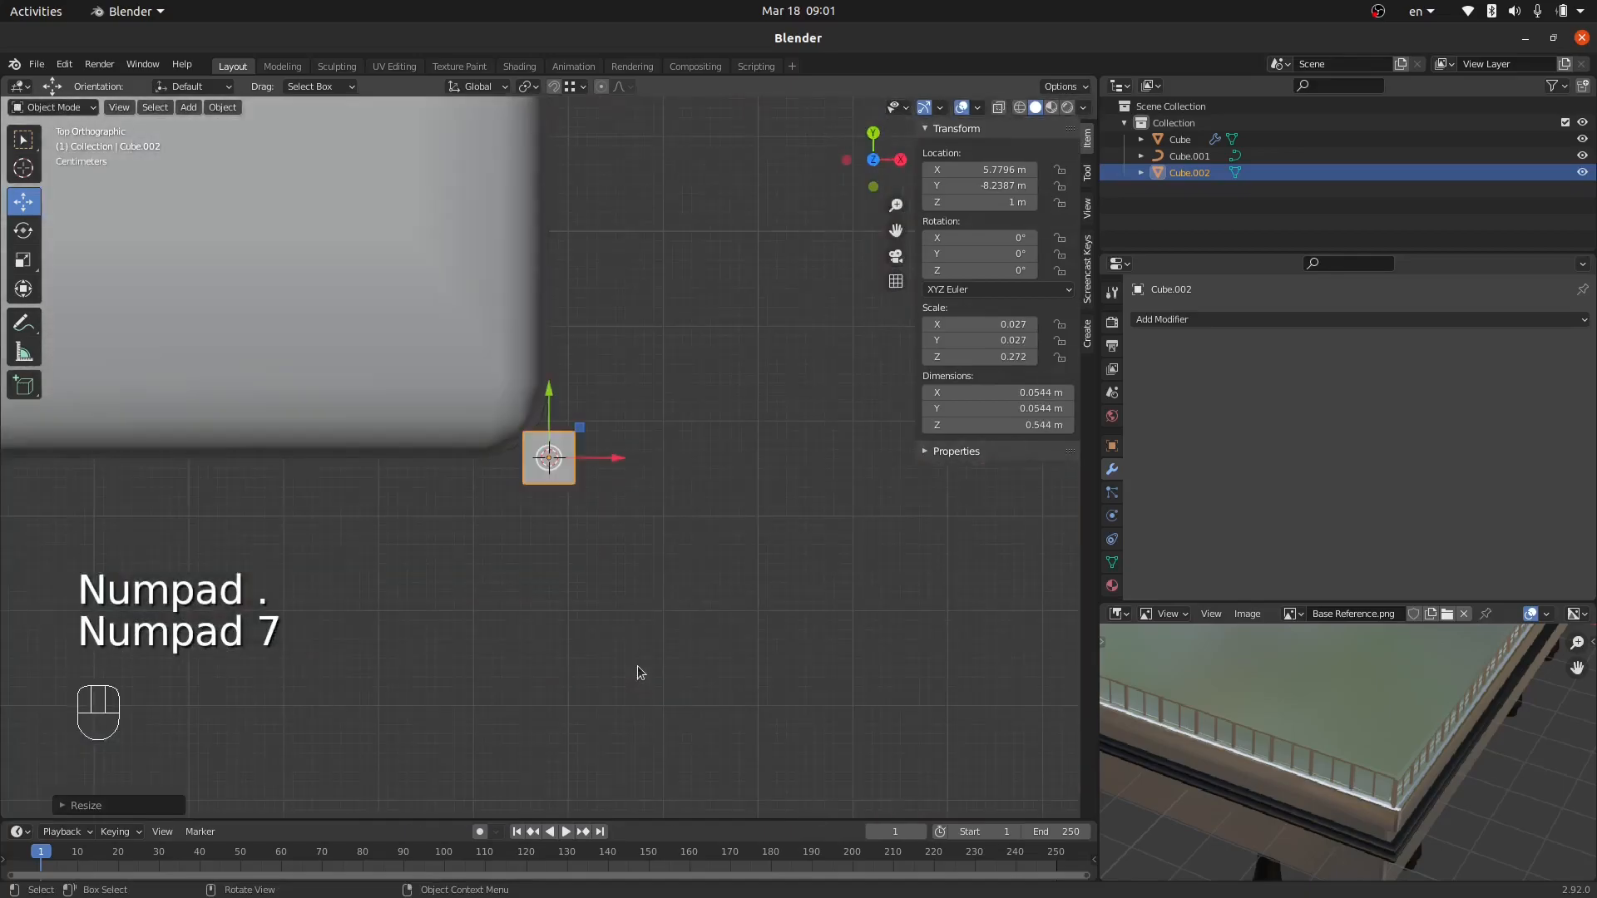
left_click_drag(549, 408, 548, 321)
left_click_drag(607, 374, 523, 395)
middle_click_drag(523, 395, 505, 451)
left_click_drag(496, 419, 498, 355)
Thin the railing post to about 0.027 m in X and Y while keeping its height.
key("s")
key("shift+z")
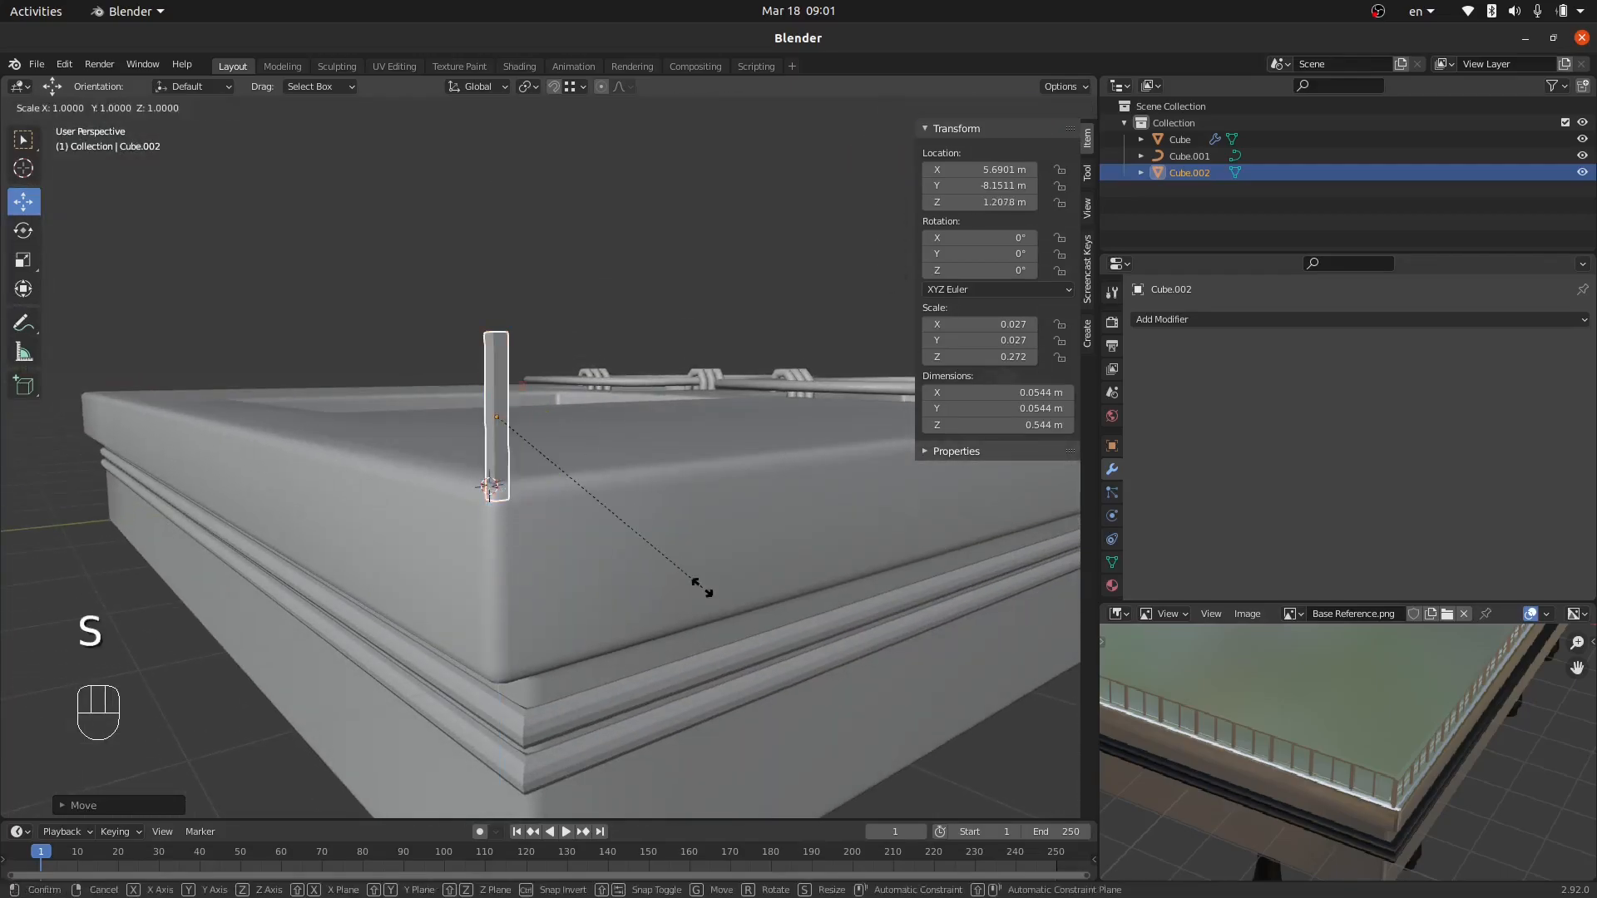
left_click(601, 536)
key("KP_Decimal")
scroll(431, 536, "down", 5)
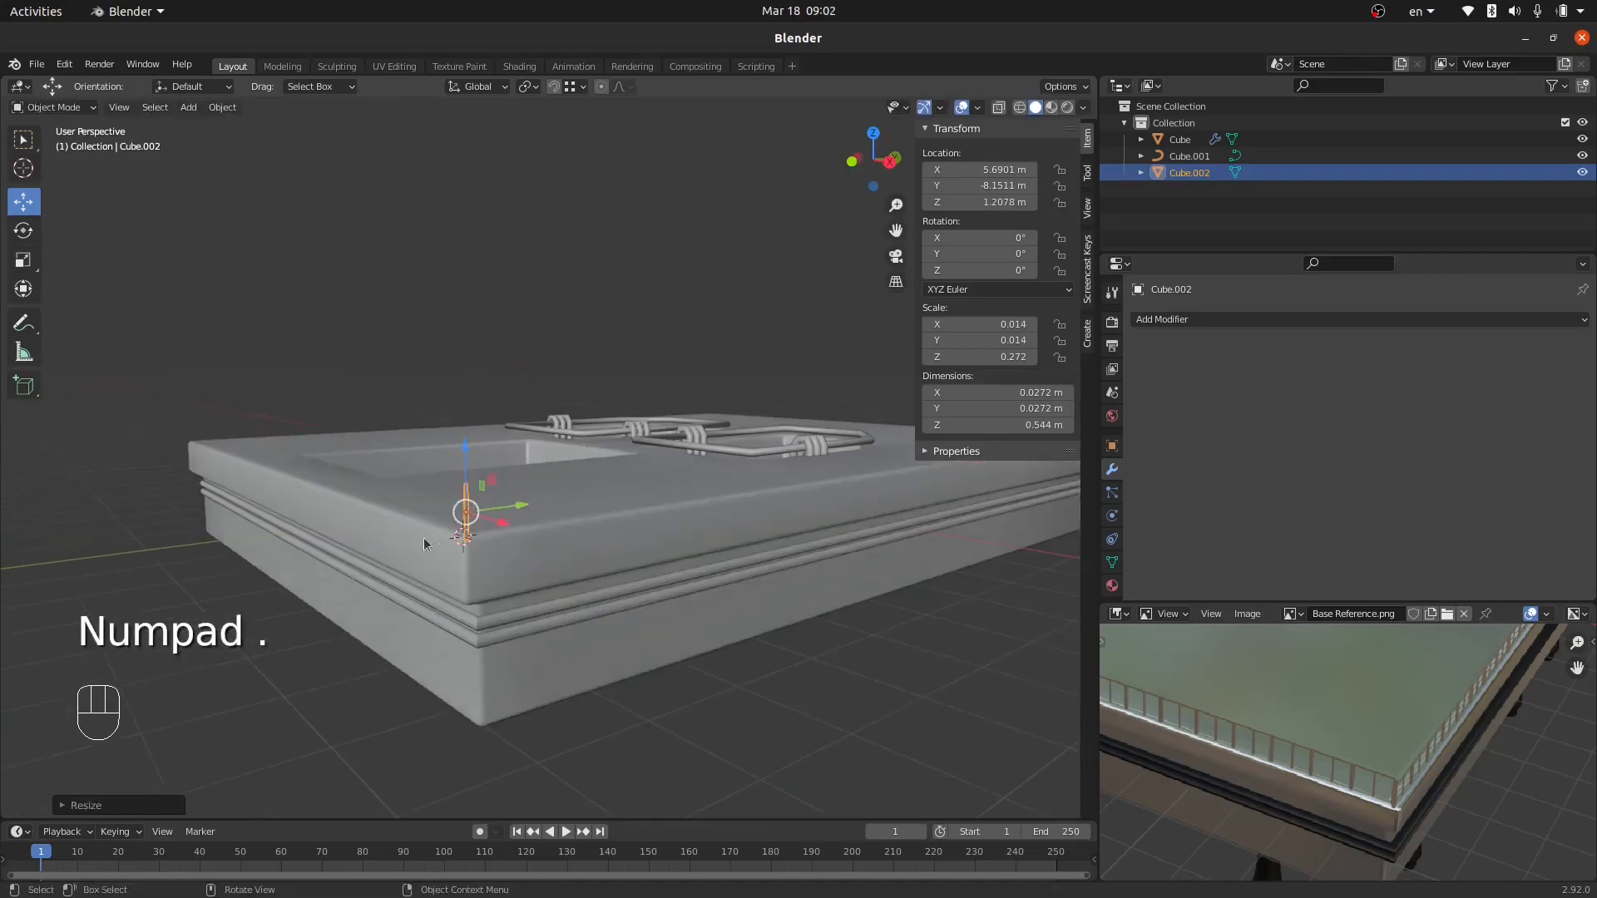
Lower the post's top face slightly and extrude it up about 0.03 m to form a small cap section.
middle_click_drag(361, 560, 381, 582)
scroll(424, 563, "up", 4)
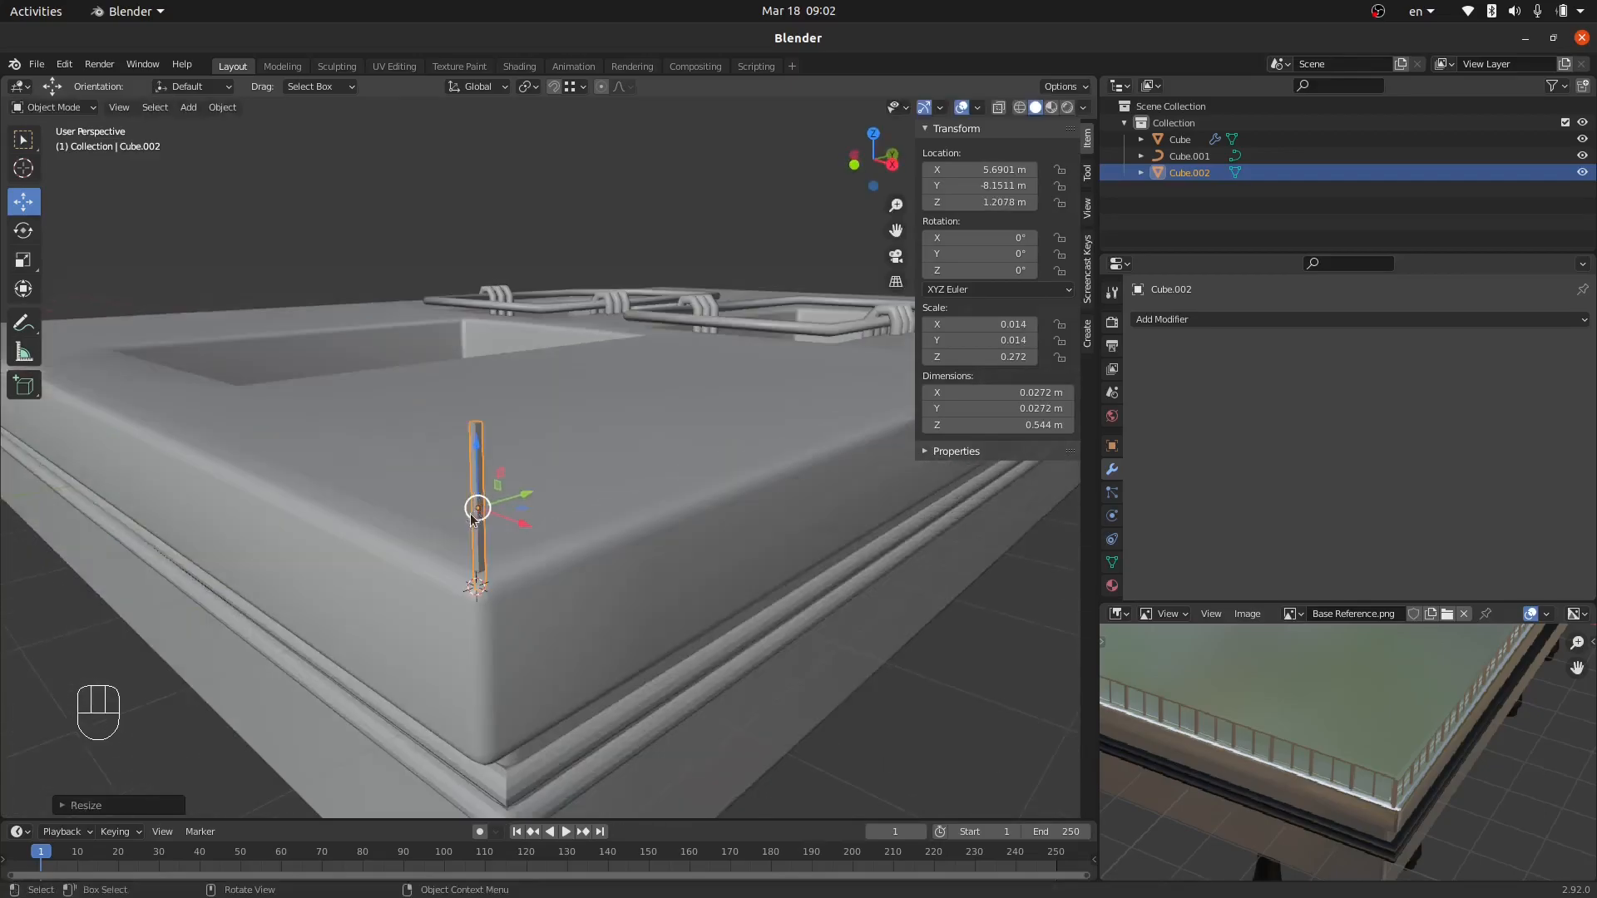
key("Tab")
scroll(520, 411, "up", 3)
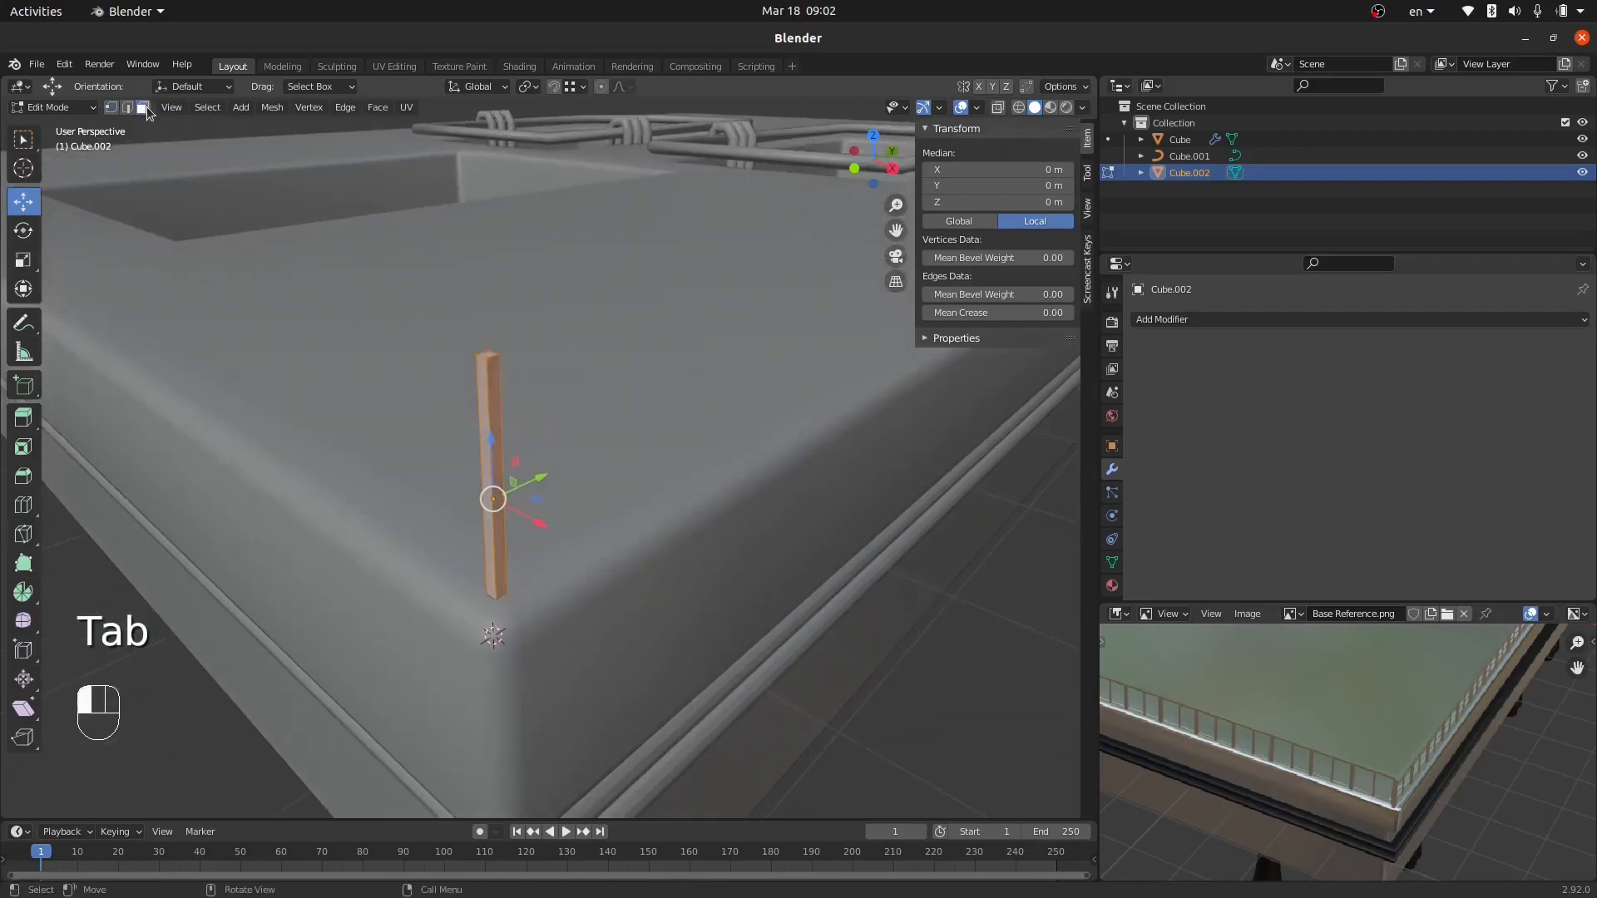
left_click(489, 352)
mouse_move(489, 352)
middle_mouse_down()
mouse_move(485, 416)
mouse_move(463, 356)
middle_mouse_up()
left_click_drag(485, 281, 489, 327)
key("e")
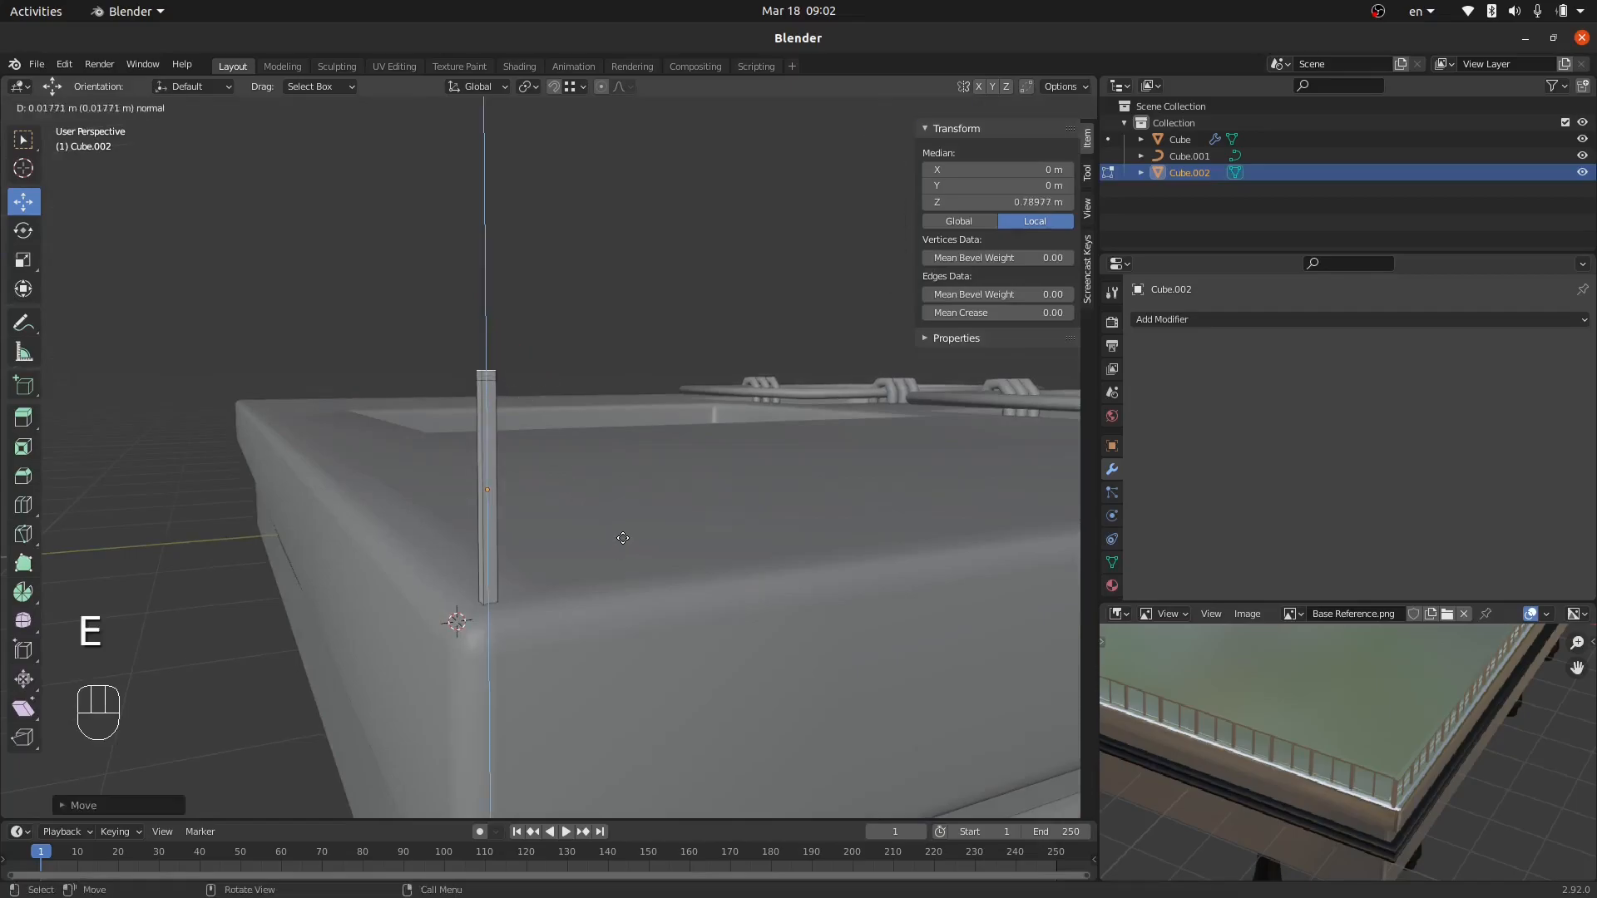
left_click(624, 530)
middle_click_drag(625, 530, 604, 397)
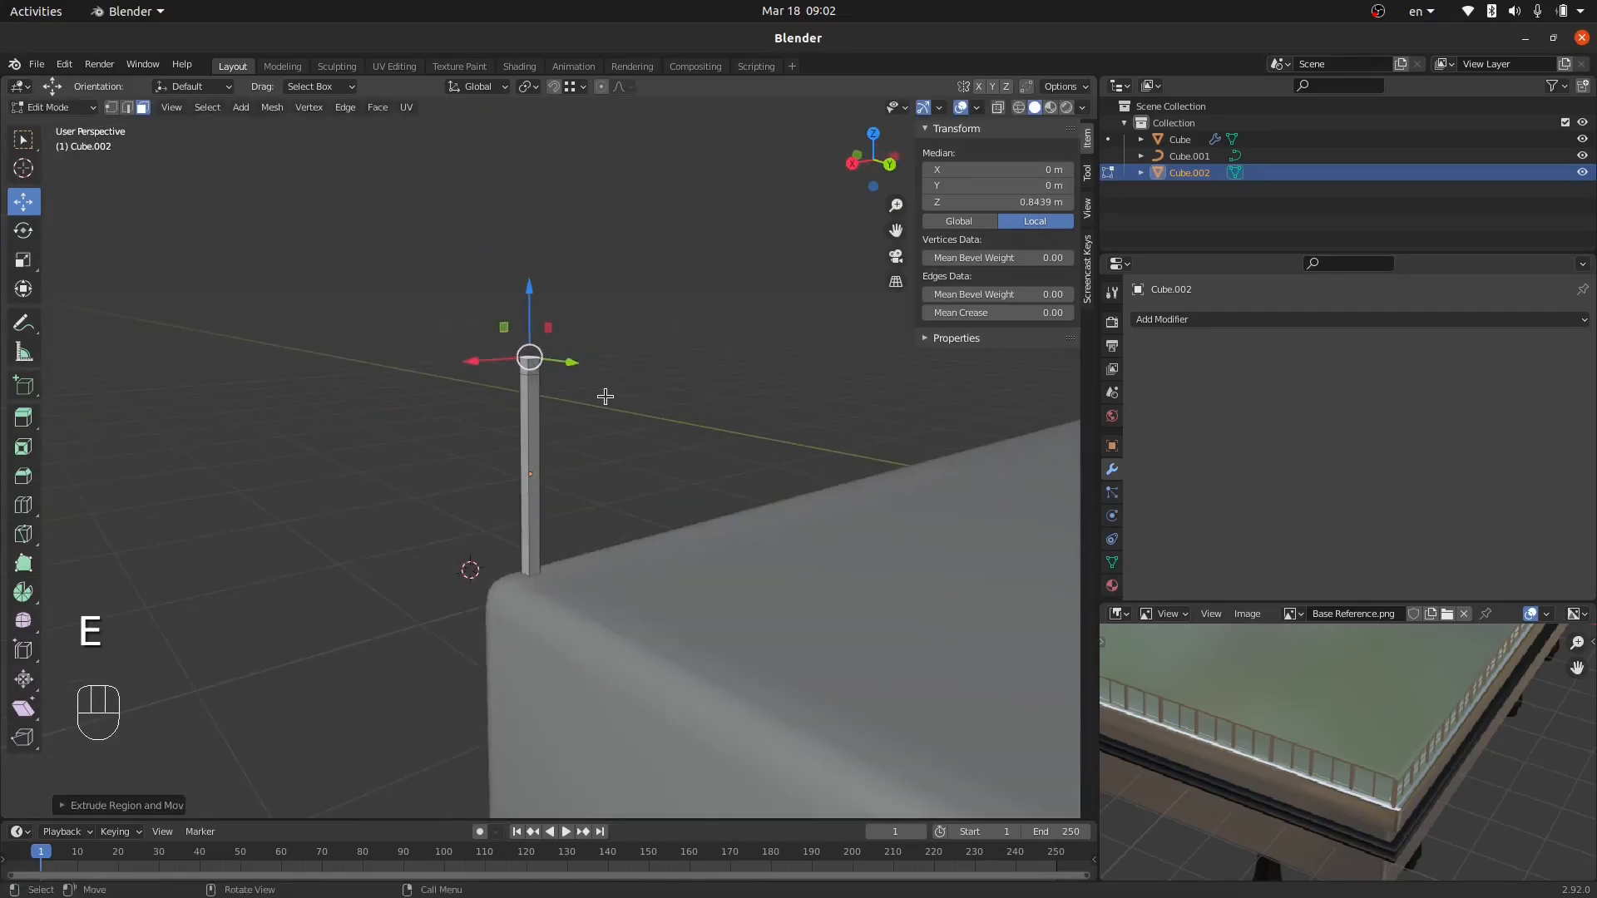
Extrude the cap section's inward Y-side face about 0.24 m along Y to form a handrail segment.
scroll(603, 397, "up", 5)
left_click(425, 337)
scroll(385, 488, "down", 4)
middle_click_drag(385, 499, 457, 496)
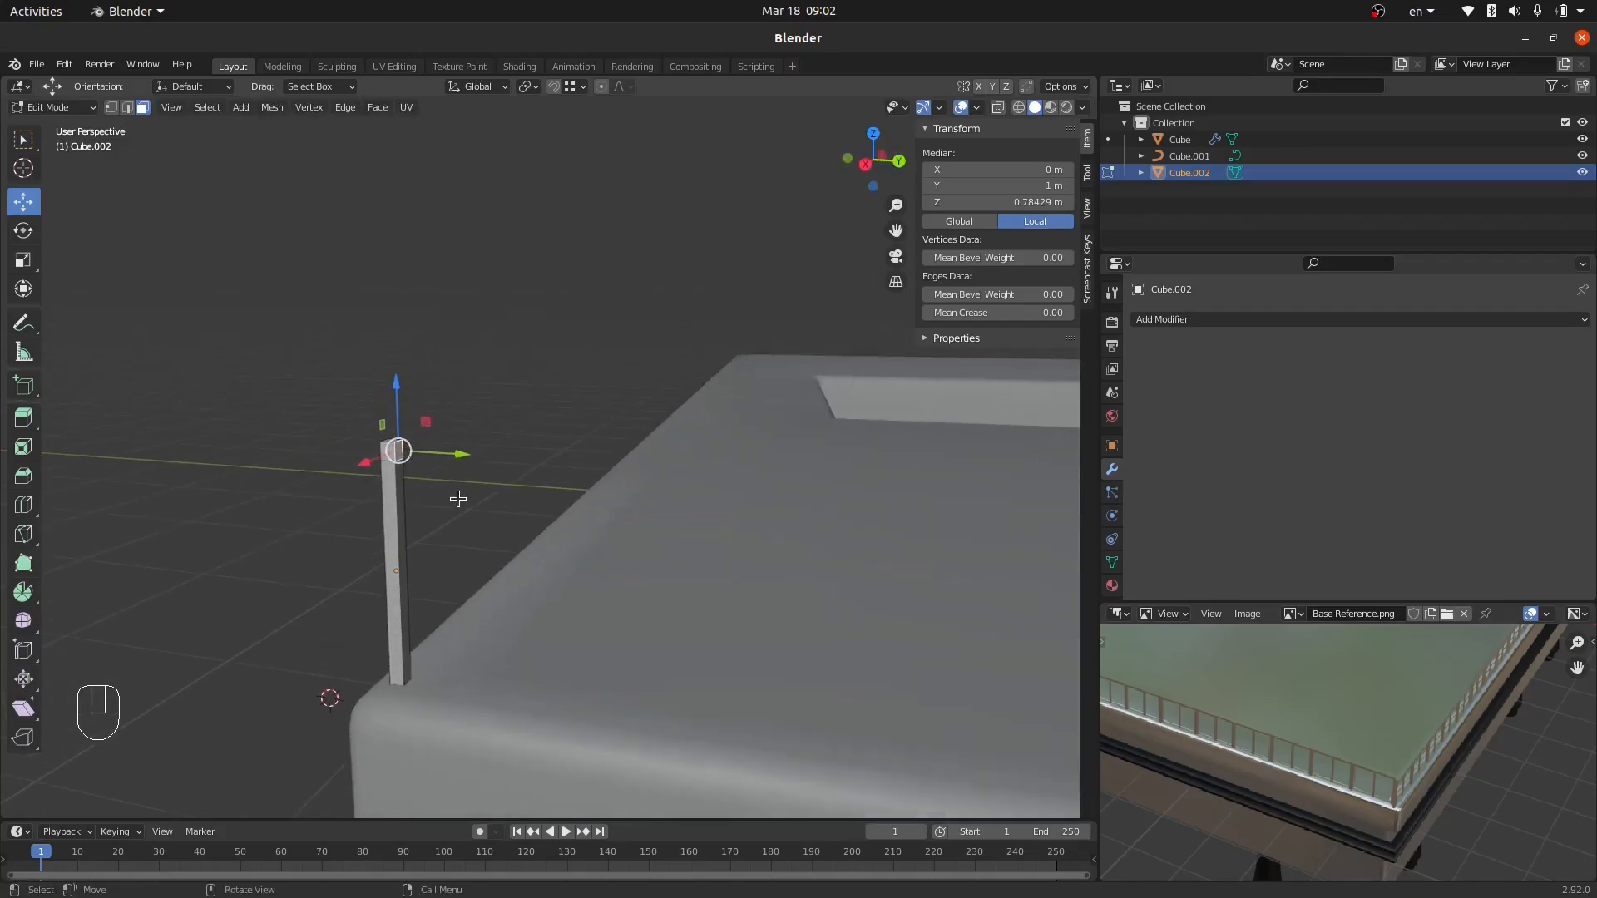
key("e")
left_click(596, 573)
Extrude the outer X-side faces of the cap and handrail about 0.03 m outward to widen the rail, and return to Object Mode.
middle_click_drag(510, 542, 571, 464)
scroll(549, 449, "up", 4)
left_click(537, 438)
left_click(609, 434, "shift")
middle_click_drag(675, 484, 697, 535)
key("e")
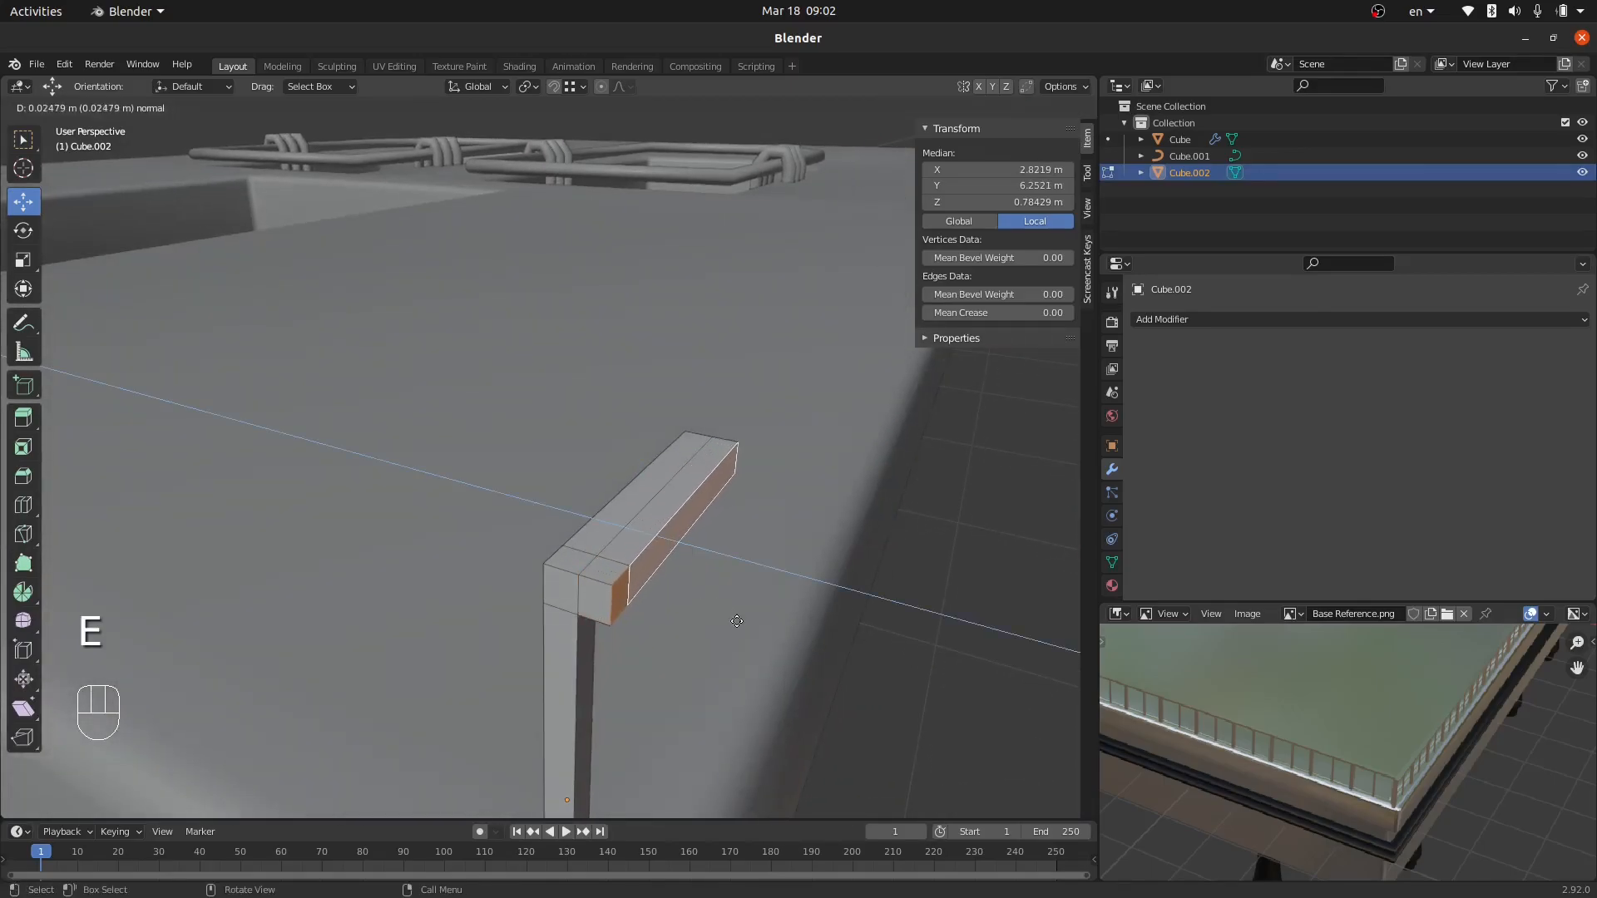
key("Tab")
Add an Array modifier to the railing piece with a relative offset factor of 0 in X and 1 in Y.
middle_click_drag(827, 541, 421, 532)
left_click(1241, 319)
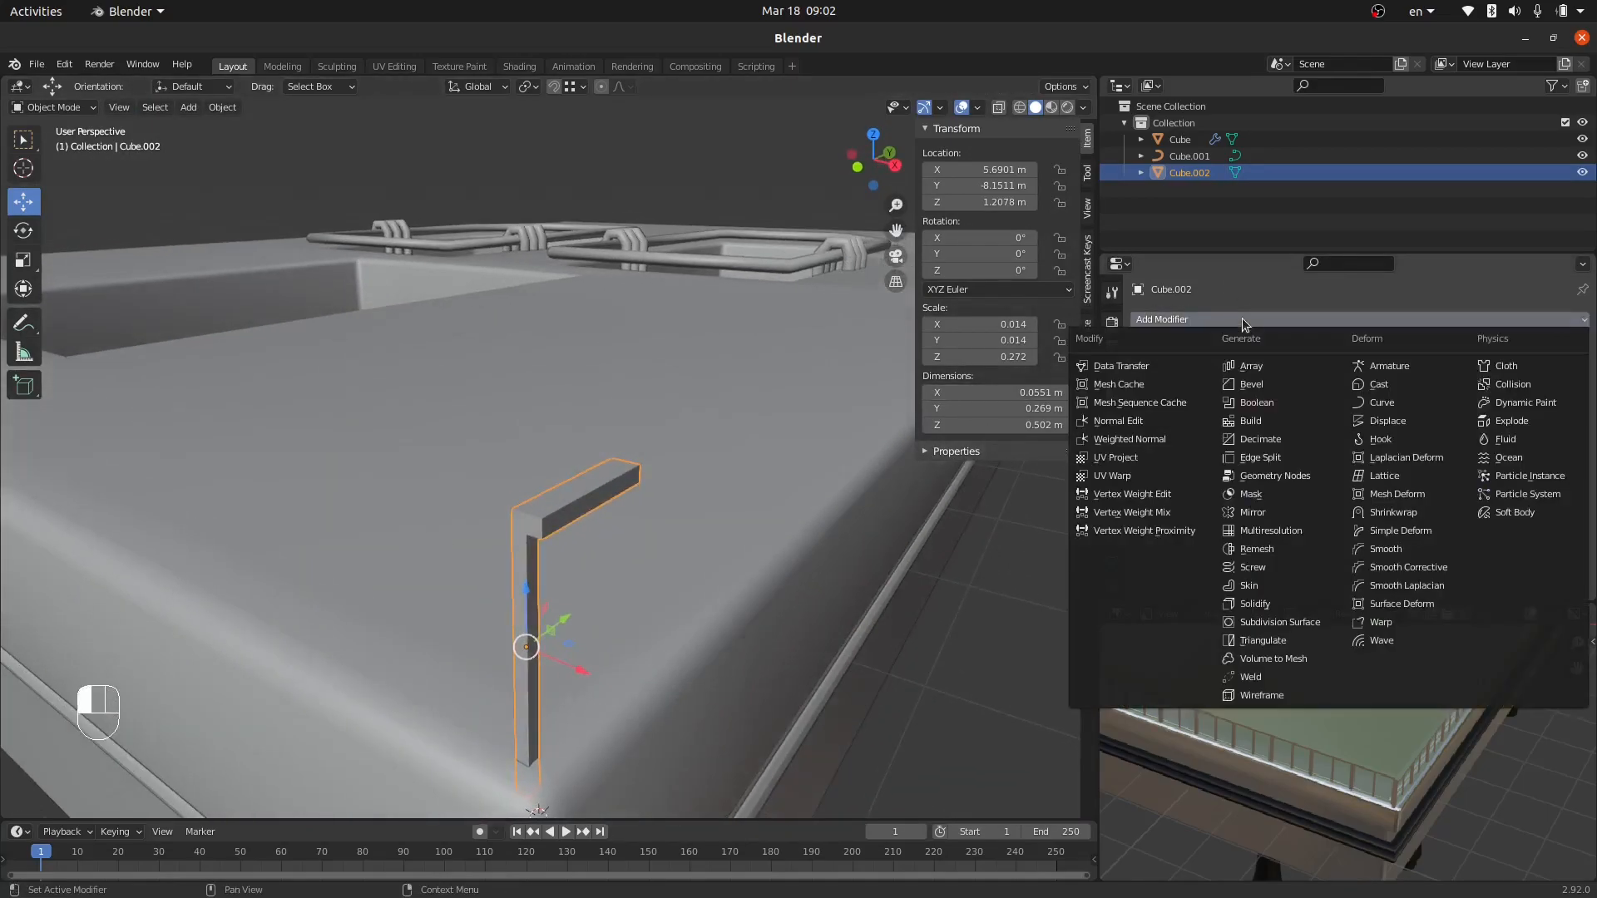
left_click(1250, 367)
double_click(1409, 460)
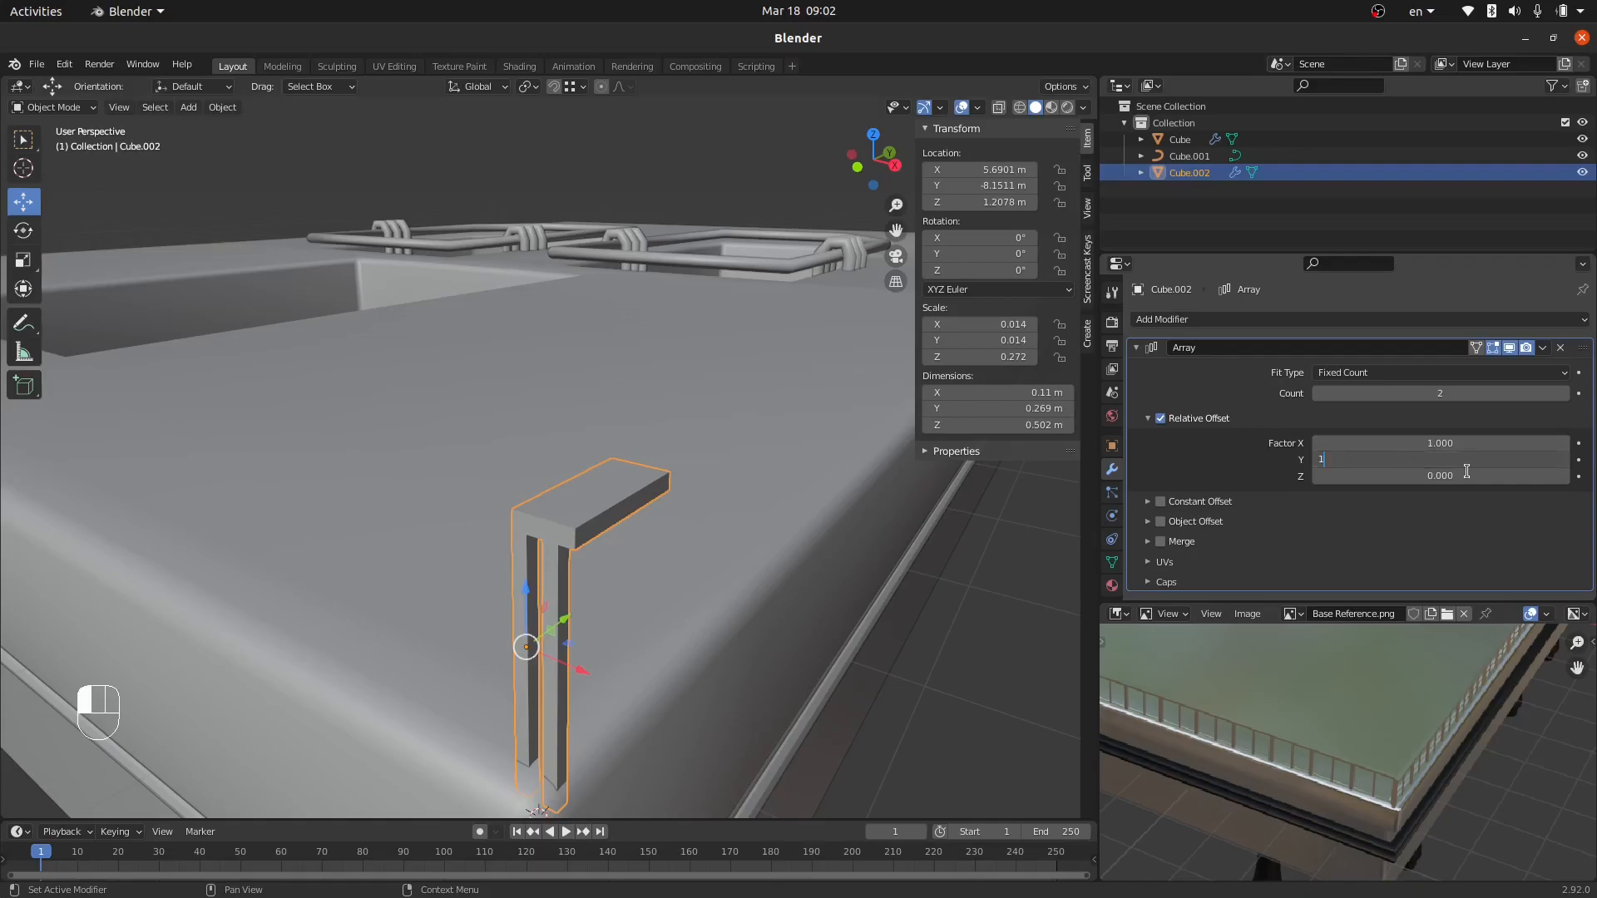
type("1")
key("Return")
double_click(1440, 439)
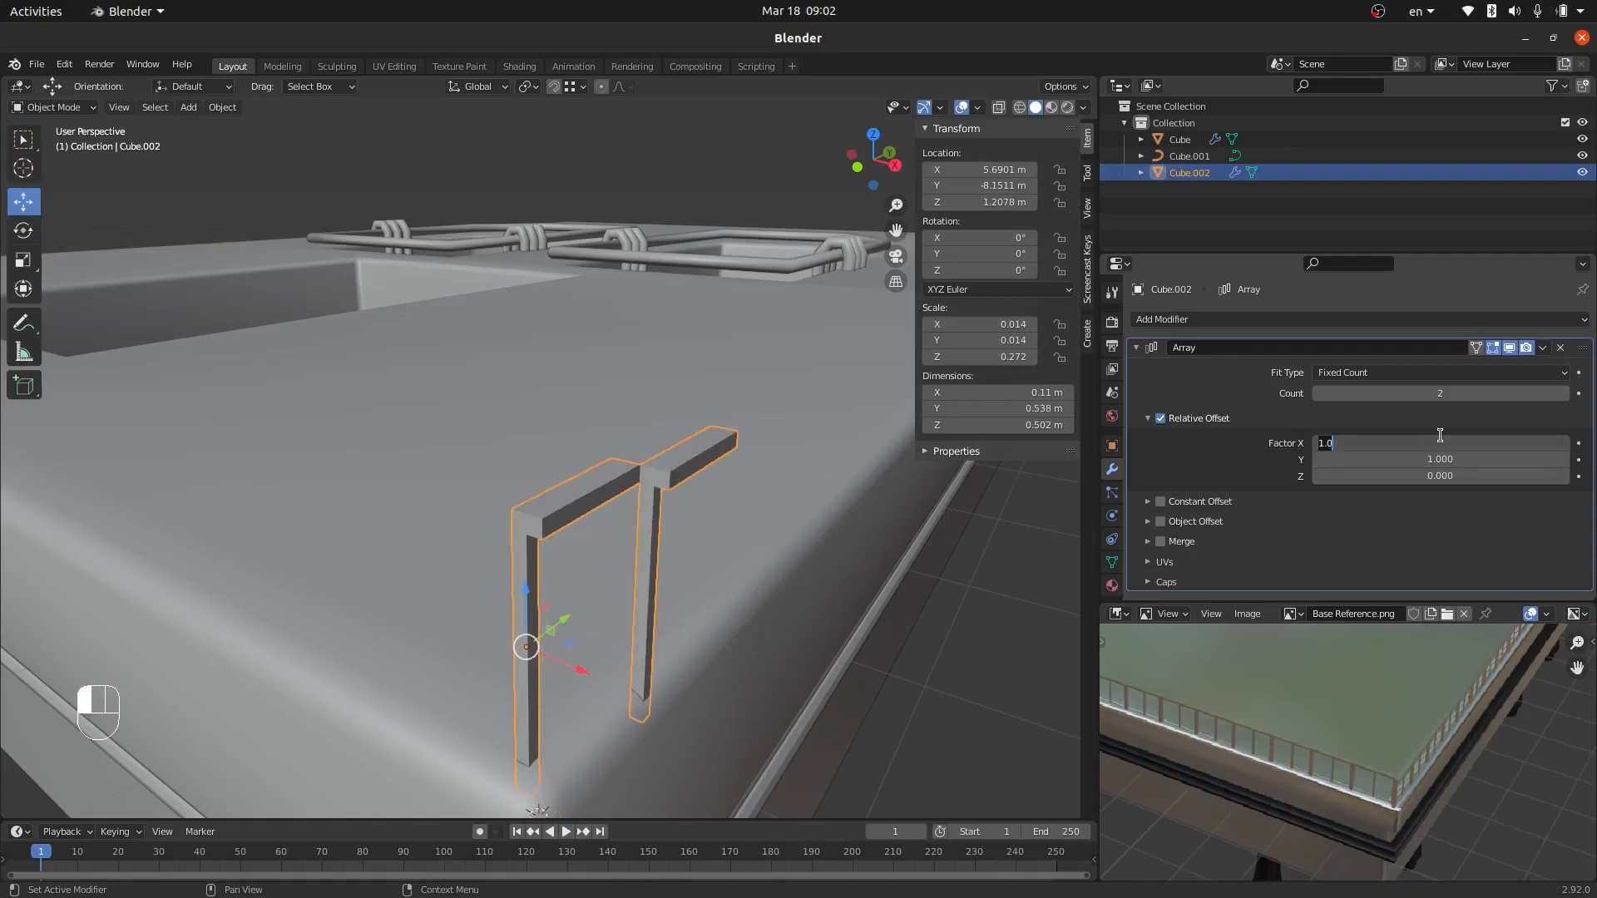
key("Return")
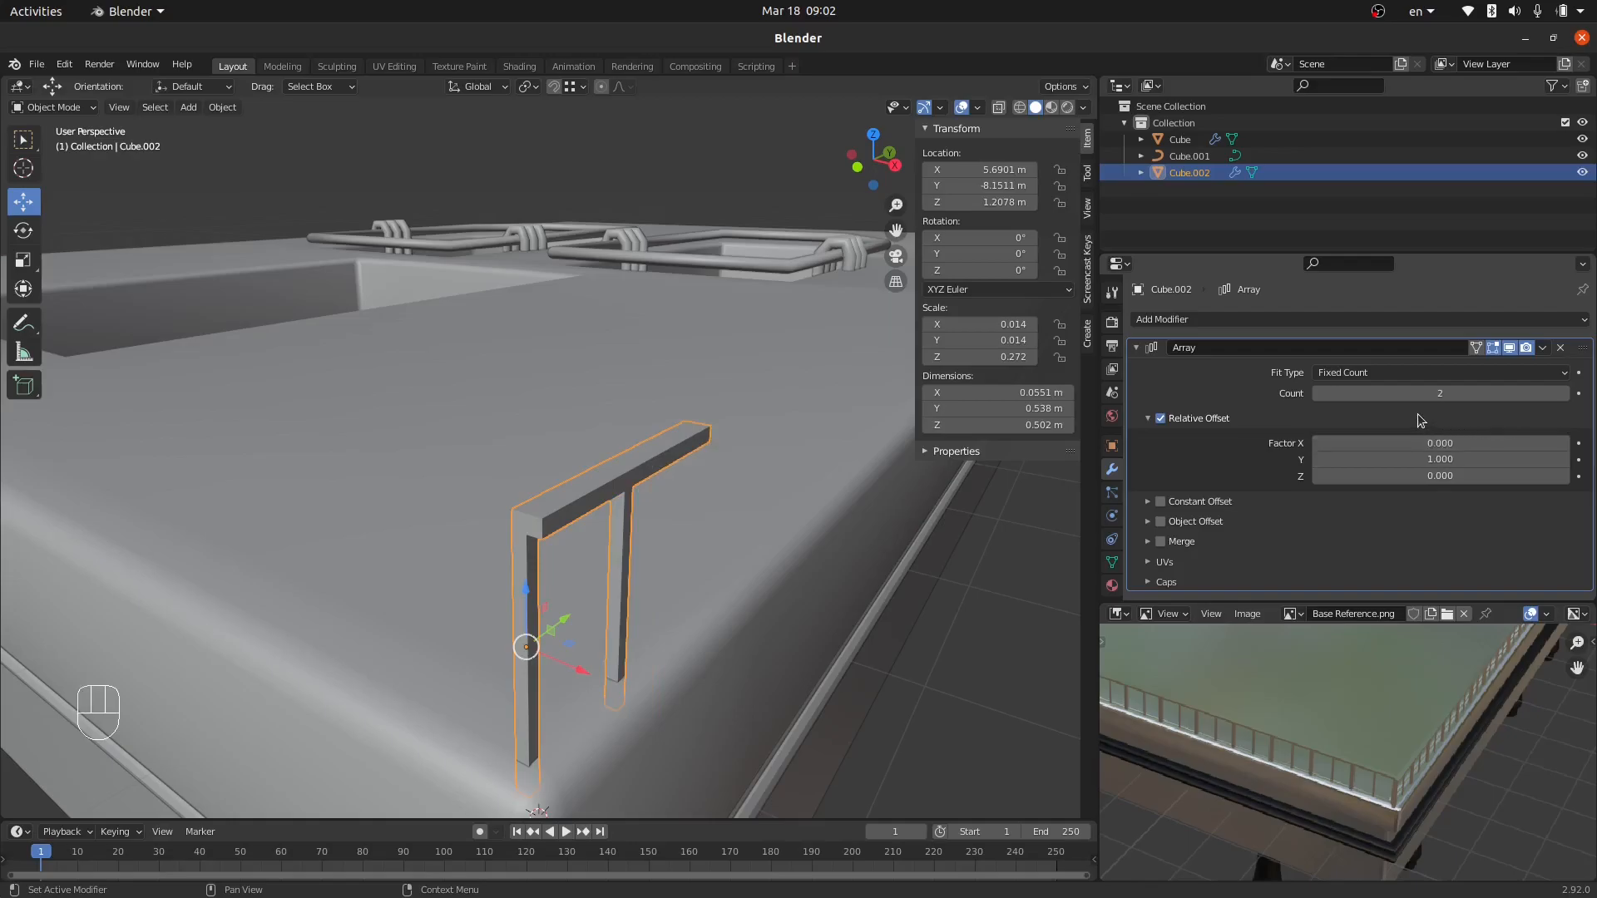
Try array counts of 25 and 50, and settle on 60 so the railing spans the slab's long side.
left_click(1428, 398)
type("25")
key("Return")
scroll(362, 607, "down", 8)
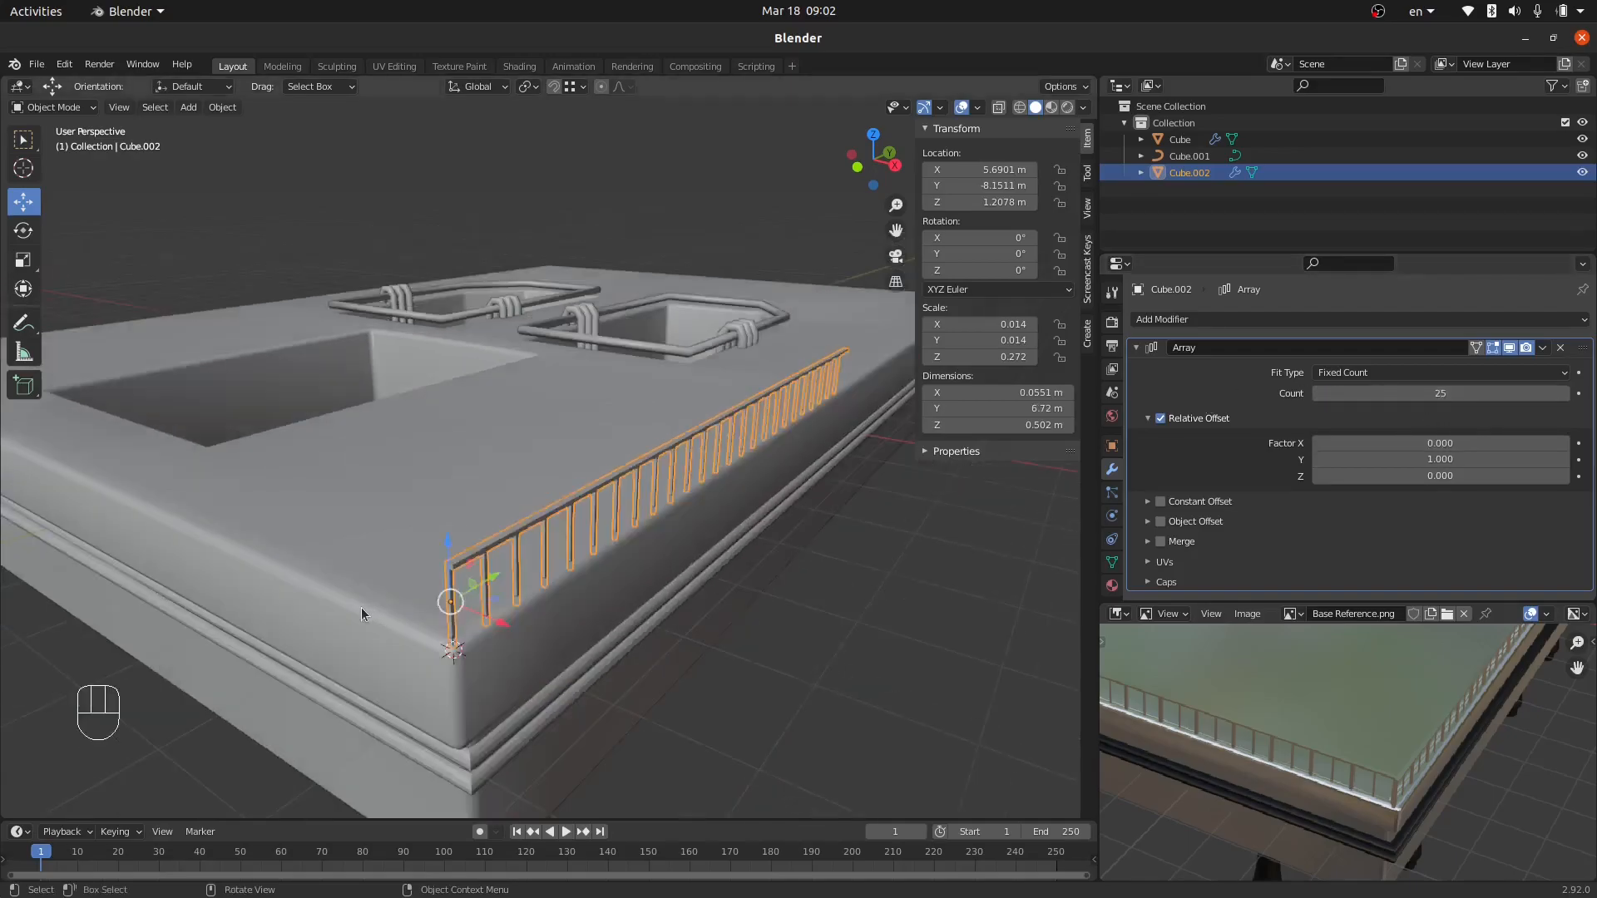
middle_click_drag(322, 617, 388, 634)
middle_click_drag(604, 598, 553, 623, "shift")
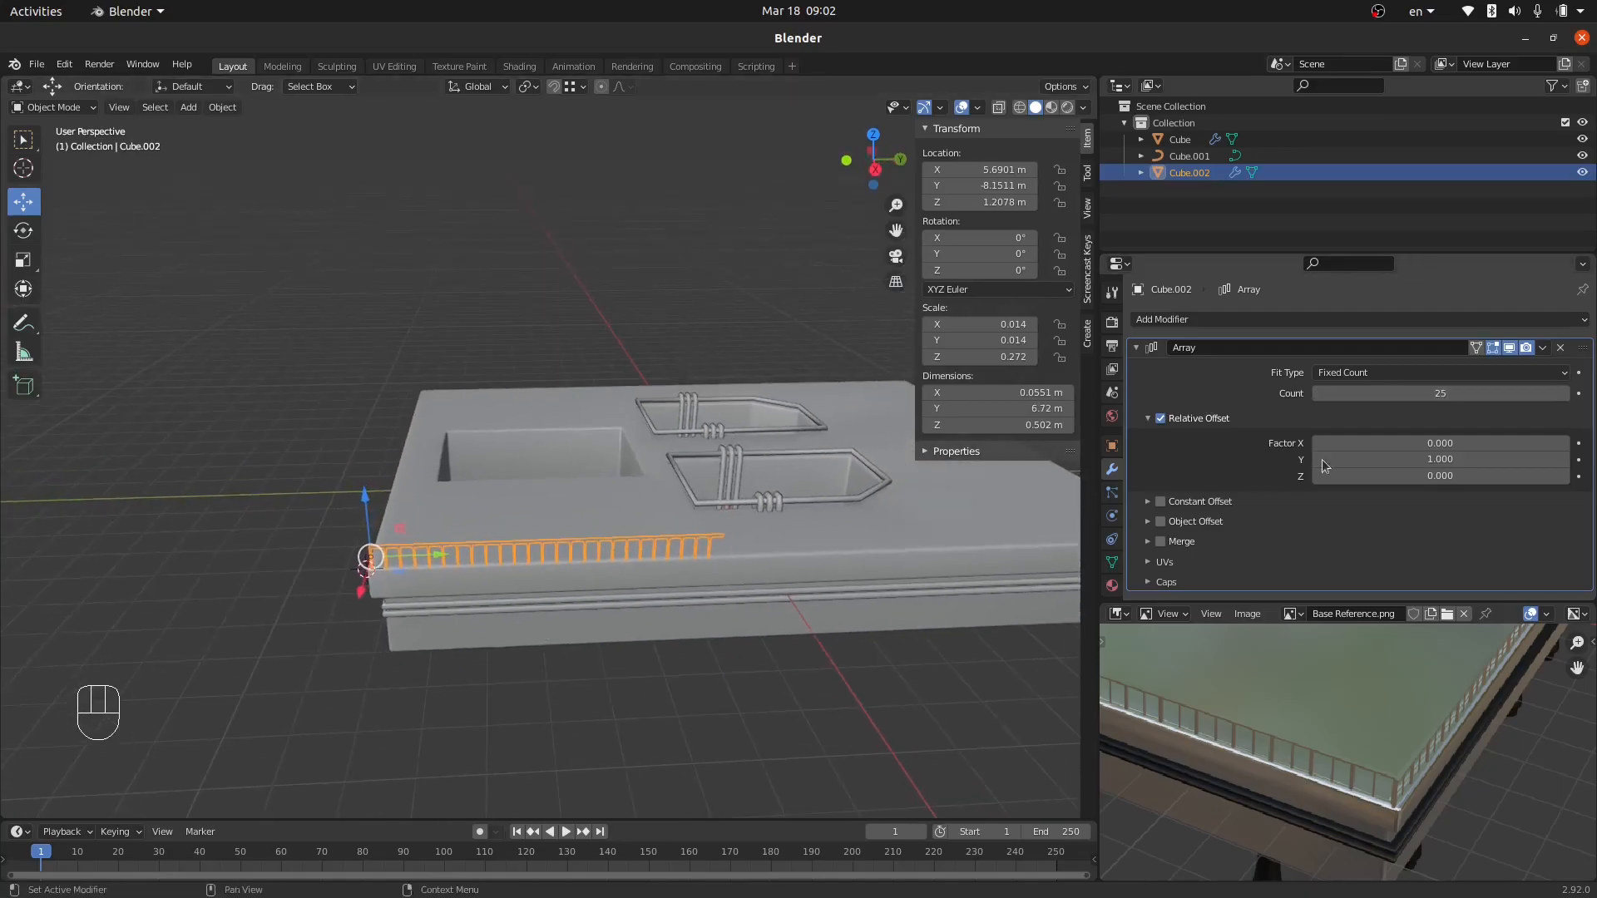
left_click(1434, 395)
key("Return")
scroll(297, 592, "down", 2)
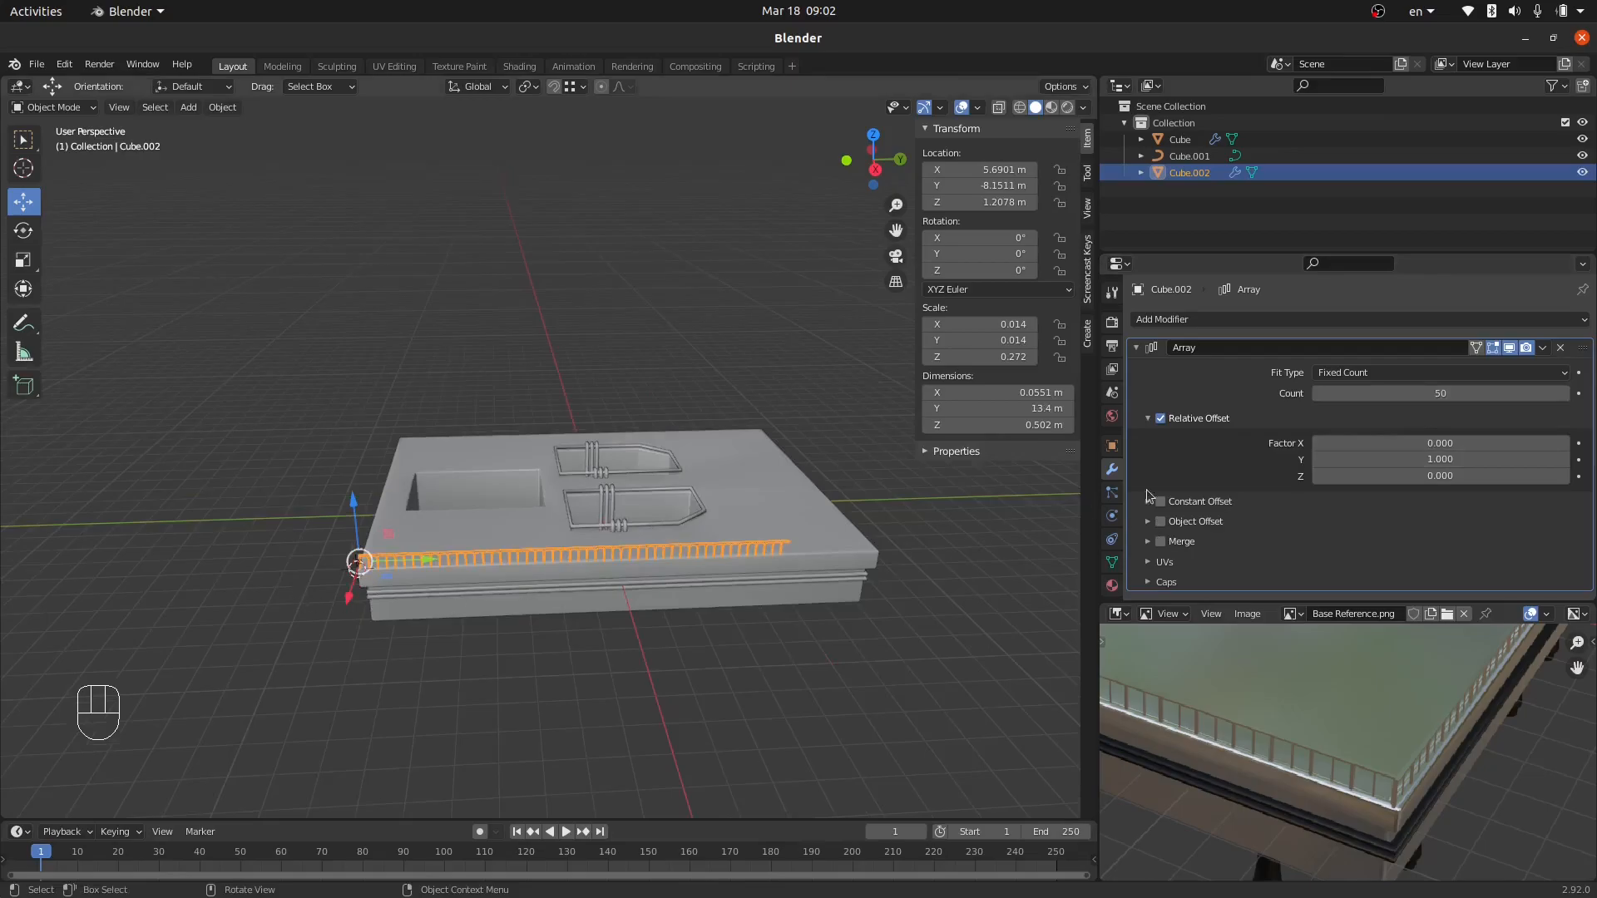
left_click(1414, 394)
type("60")
key("Return")
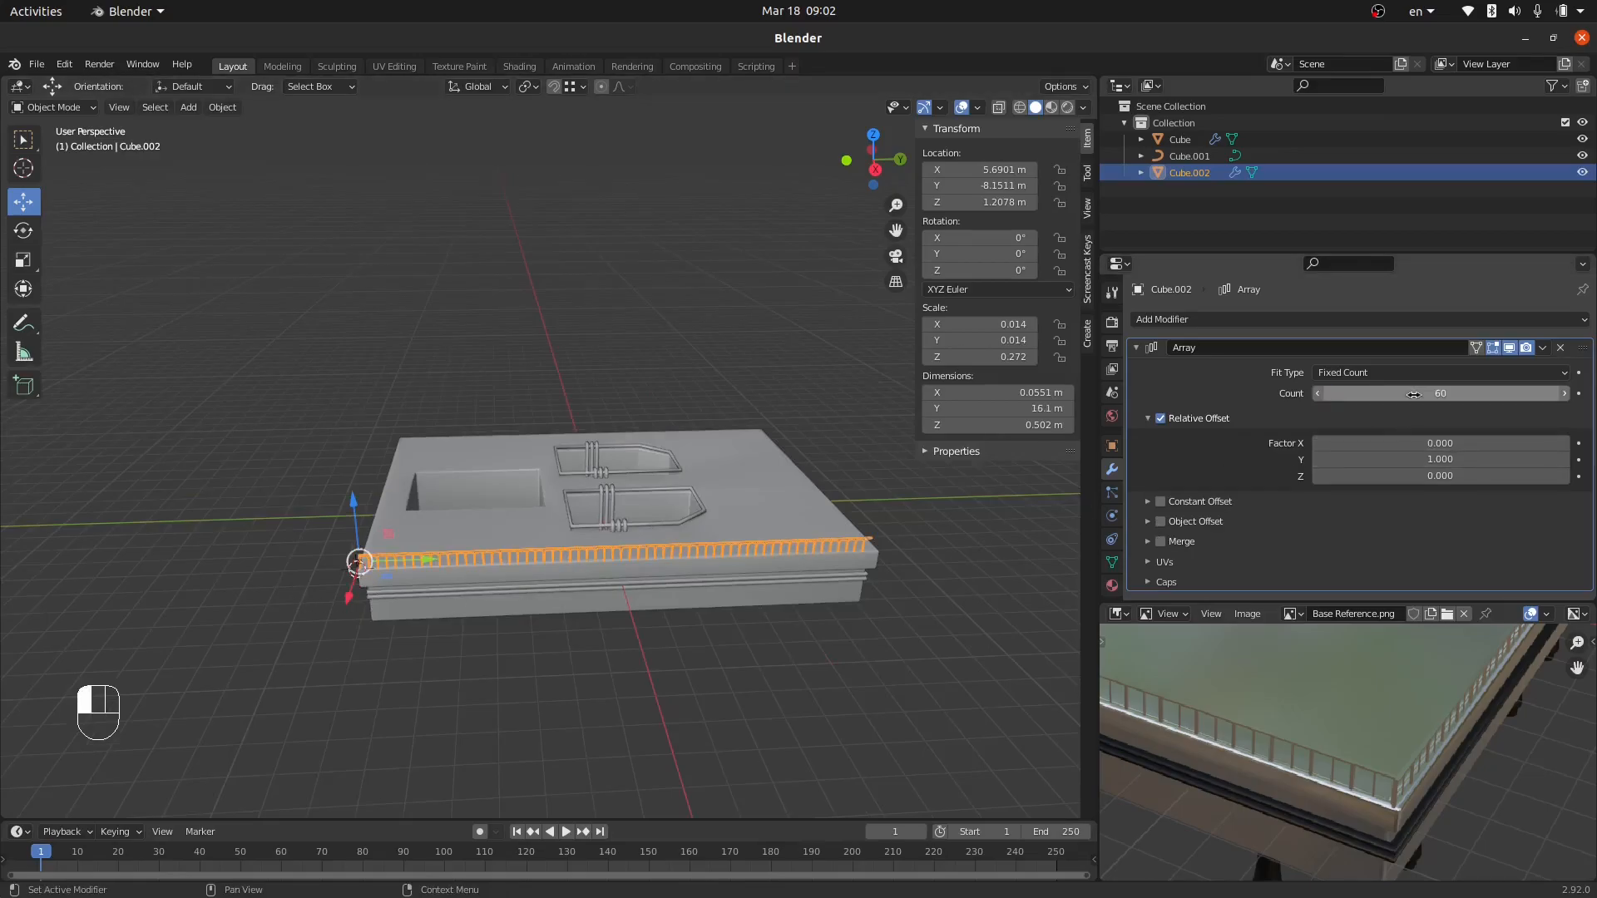
Scale the railing along Y to about 16.3 m so it reaches the far end of the slab's long side.
scroll(945, 559, "up", 4)
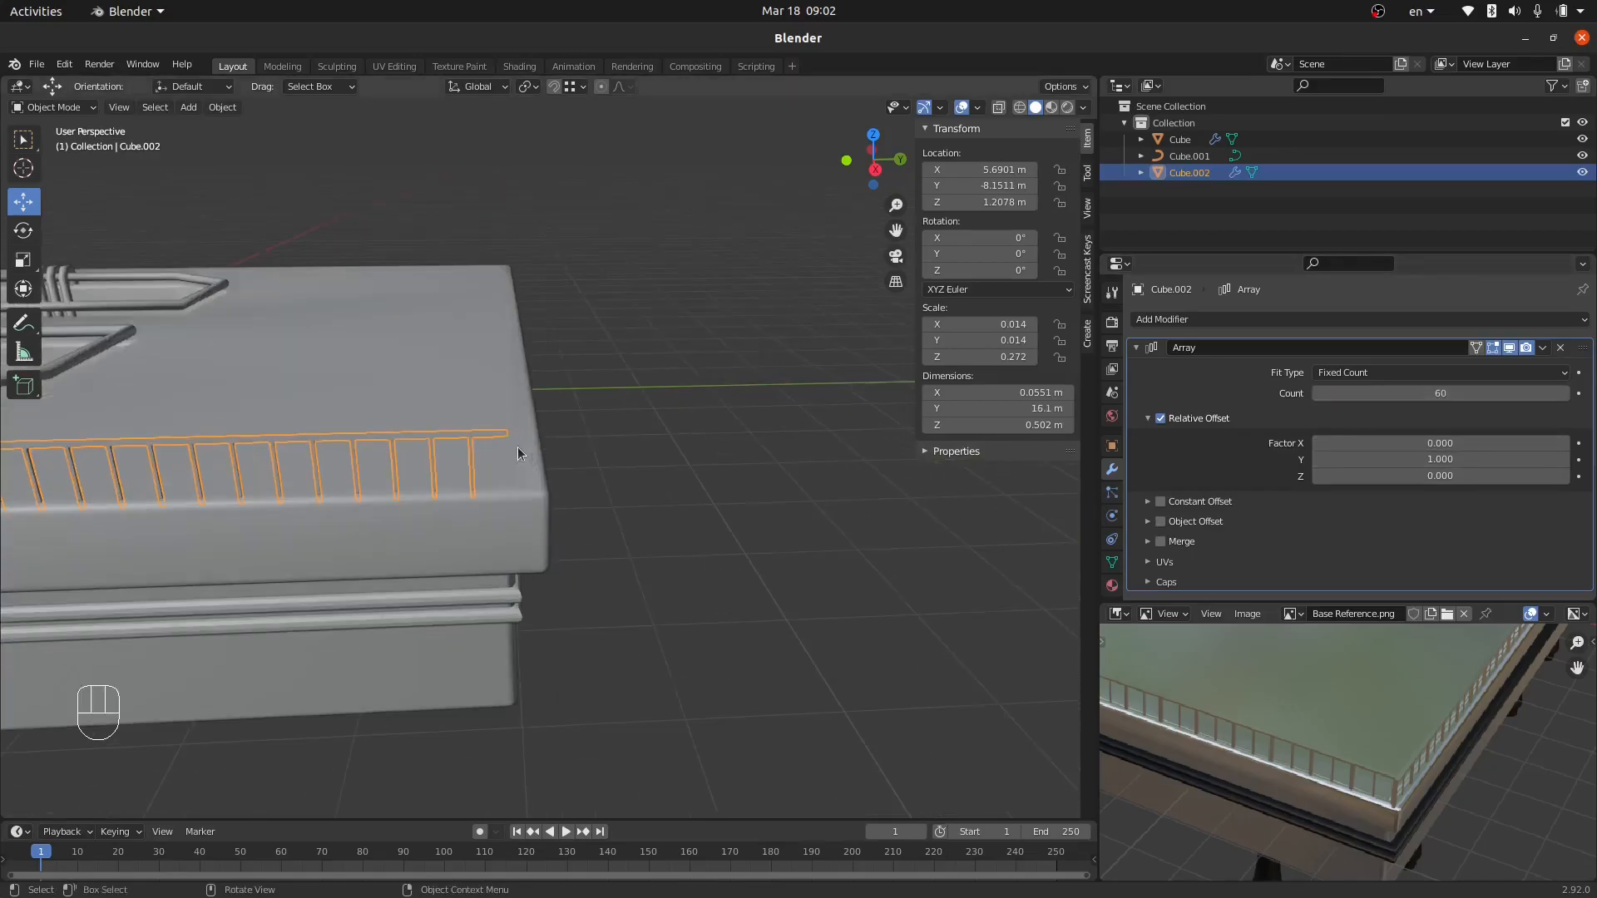
scroll(596, 496, "down", 3)
middle_click_drag(601, 502, 714, 537, "shift")
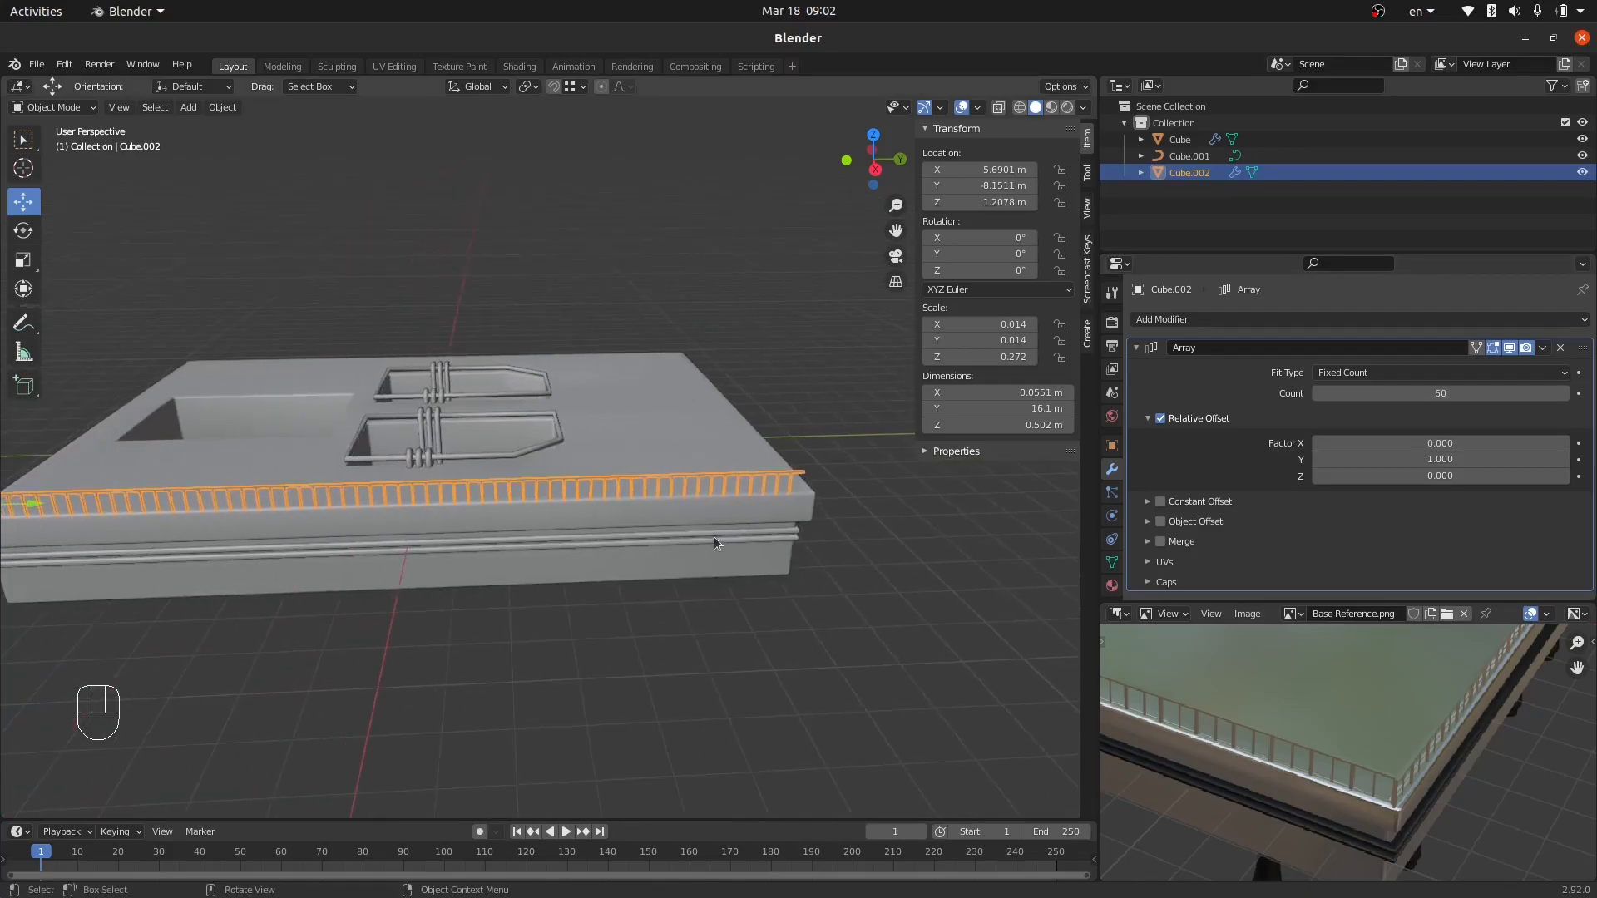
scroll(713, 536, "down", 2)
scroll(777, 496, "up", 8)
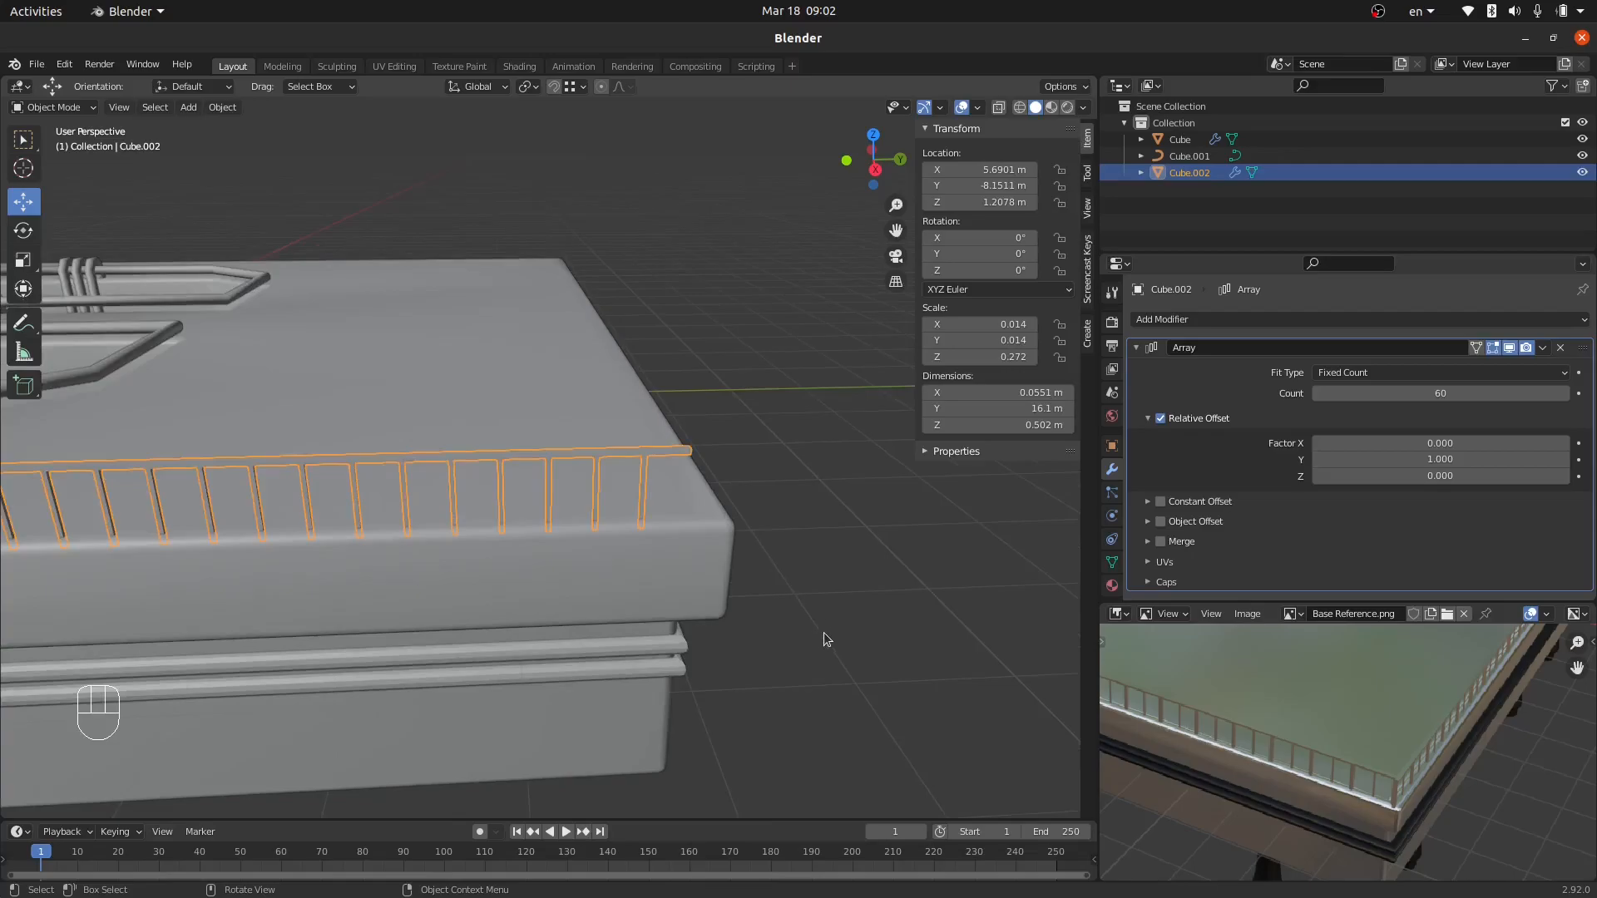
key("s")
left_click(857, 648)
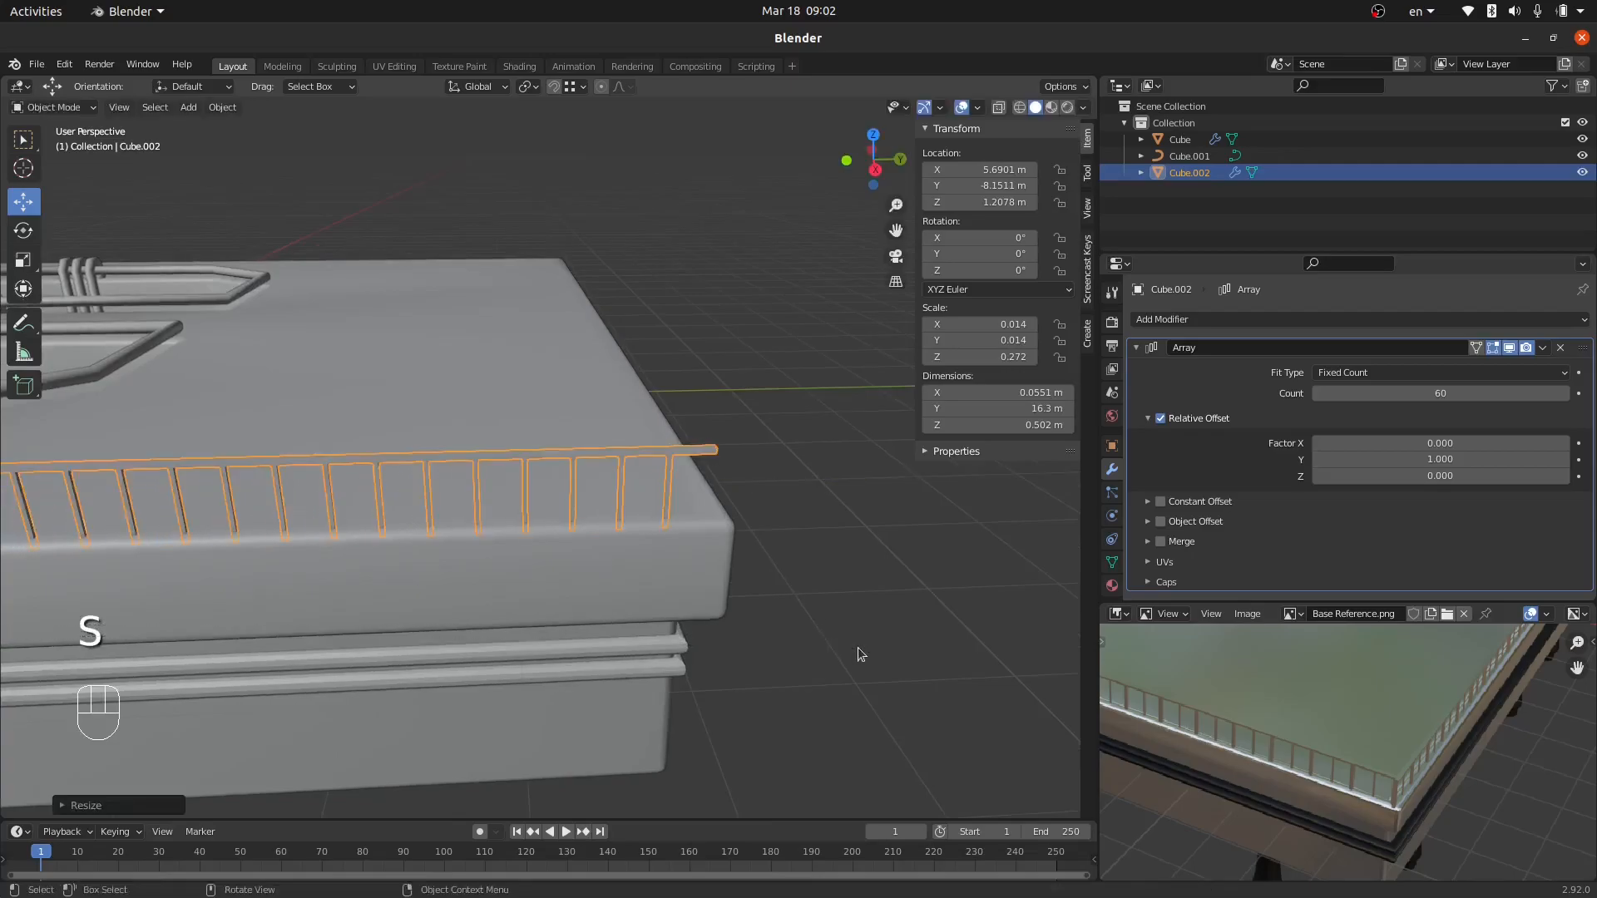
Duplicate the railing in place and rotate the copy 90° about Z so it runs along the slab's short side.
scroll(858, 637, "down", 9)
middle_click_drag(665, 593, 745, 607)
key("KP_7")
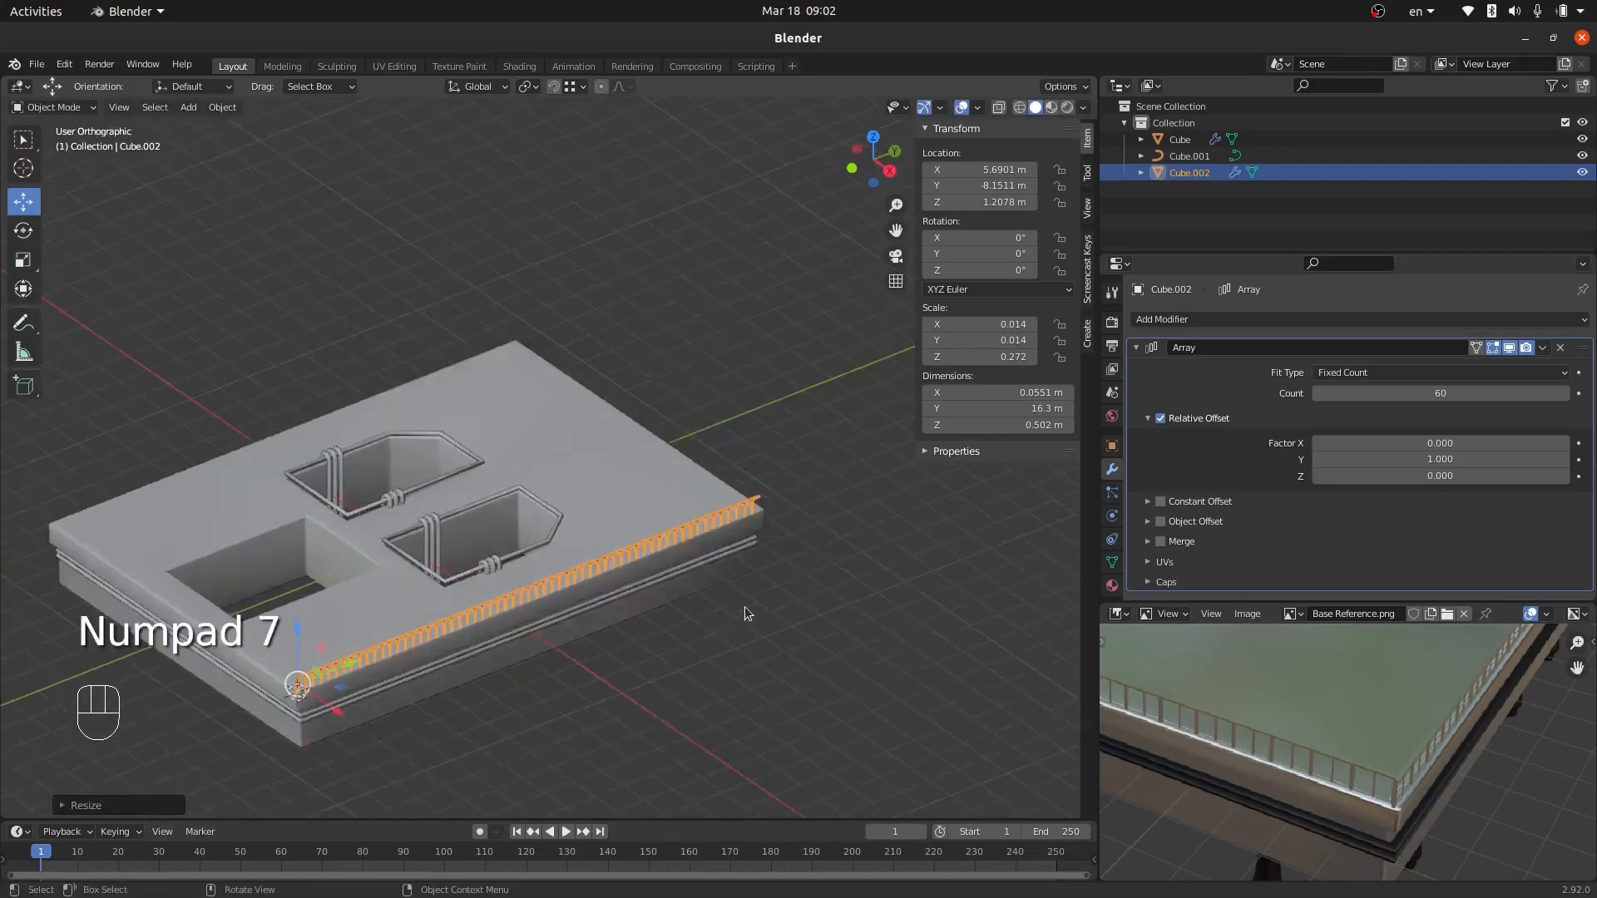
key("shift+d")
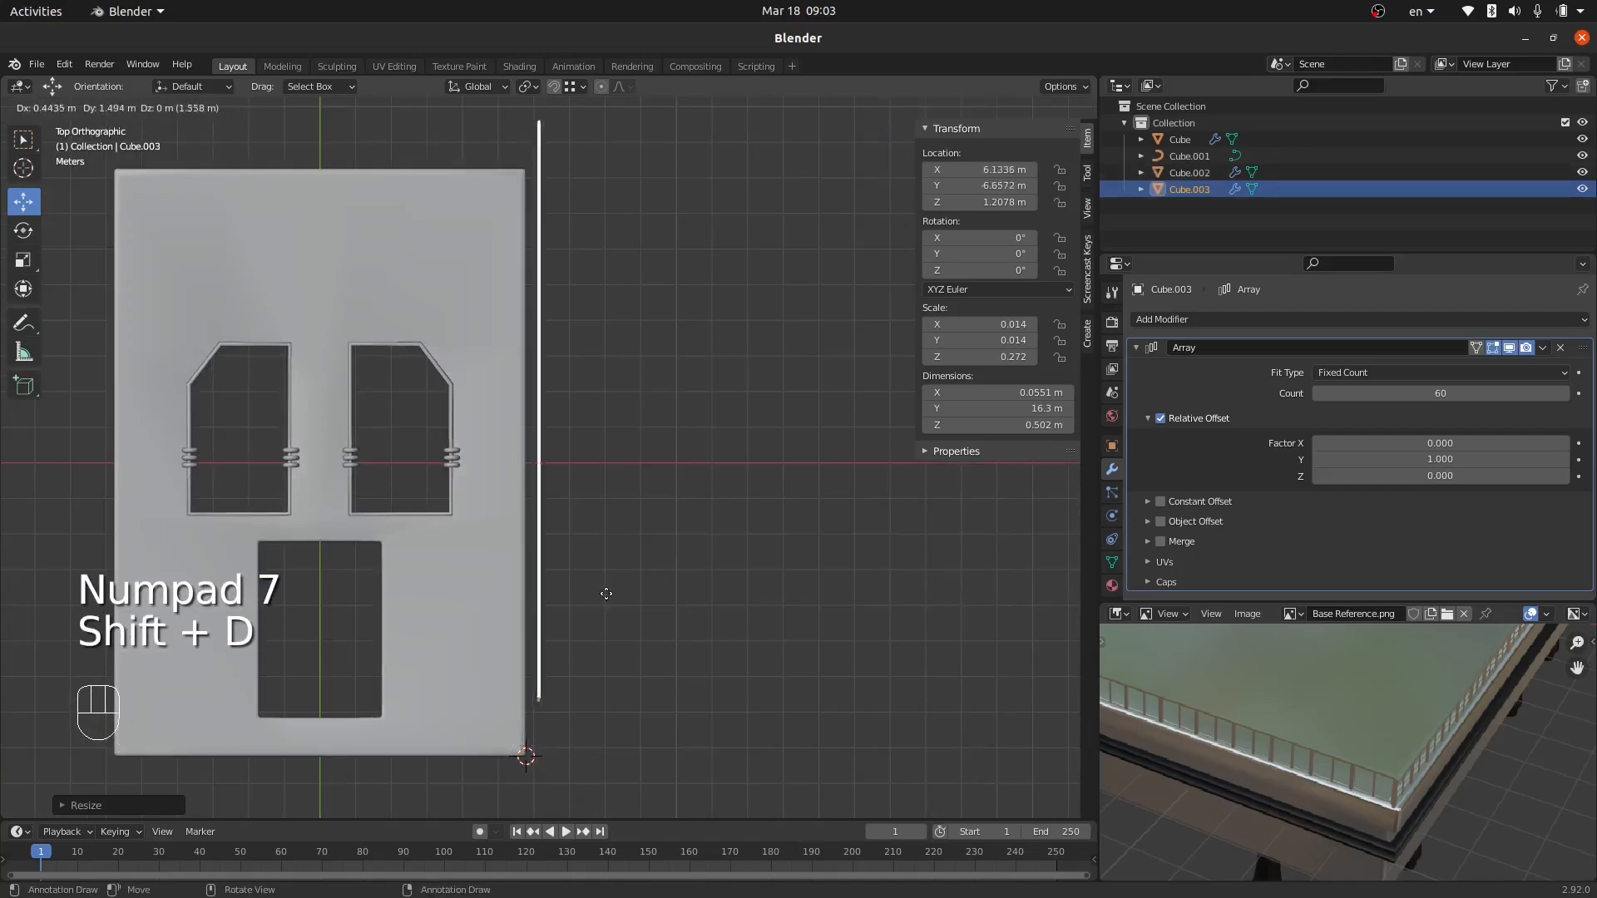
right_click(599, 665)
middle_click_drag(525, 756, 494, 326, "shift")
scroll(539, 714, "up", 15)
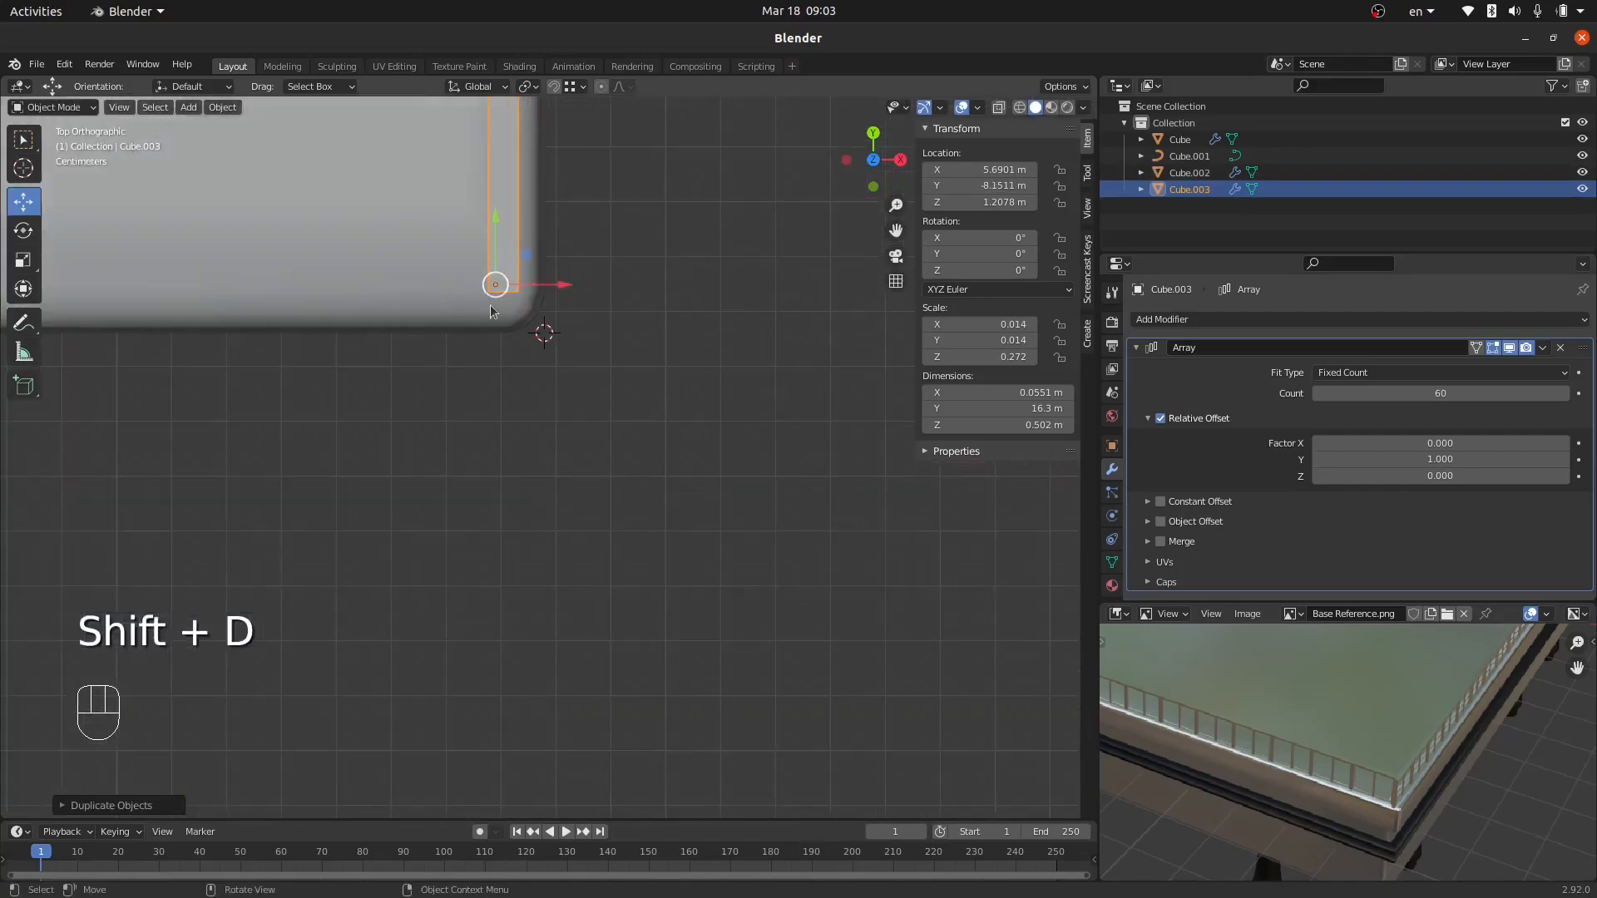
scroll(505, 236, "up", 3)
middle_click_drag(504, 236, 521, 357, "shift")
type("r")
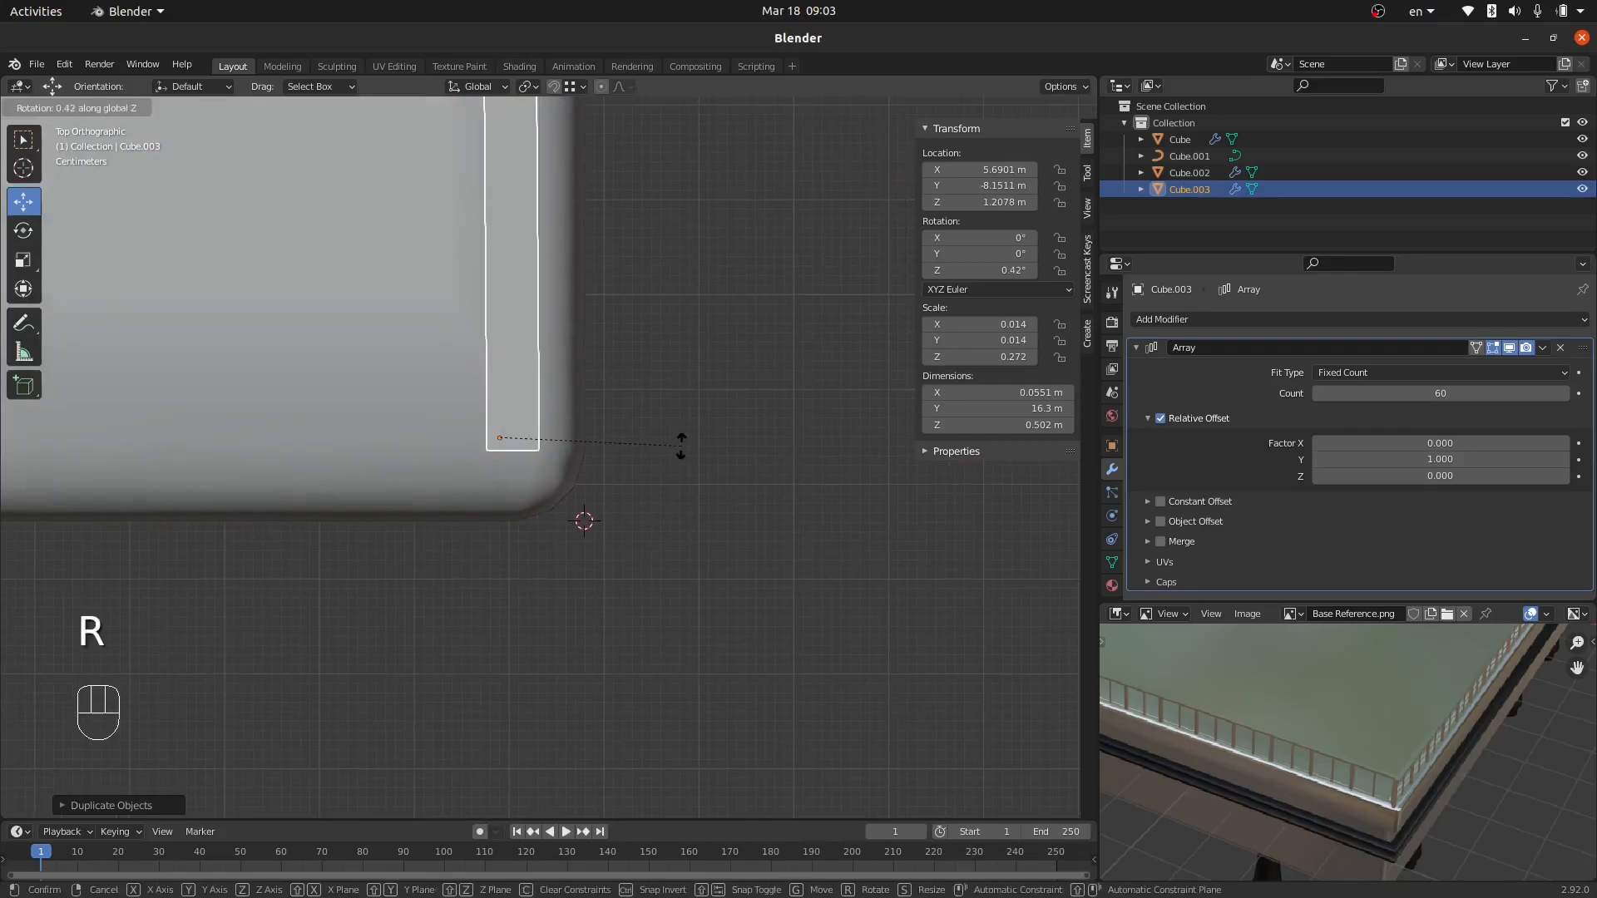
type("90")
key("Return")
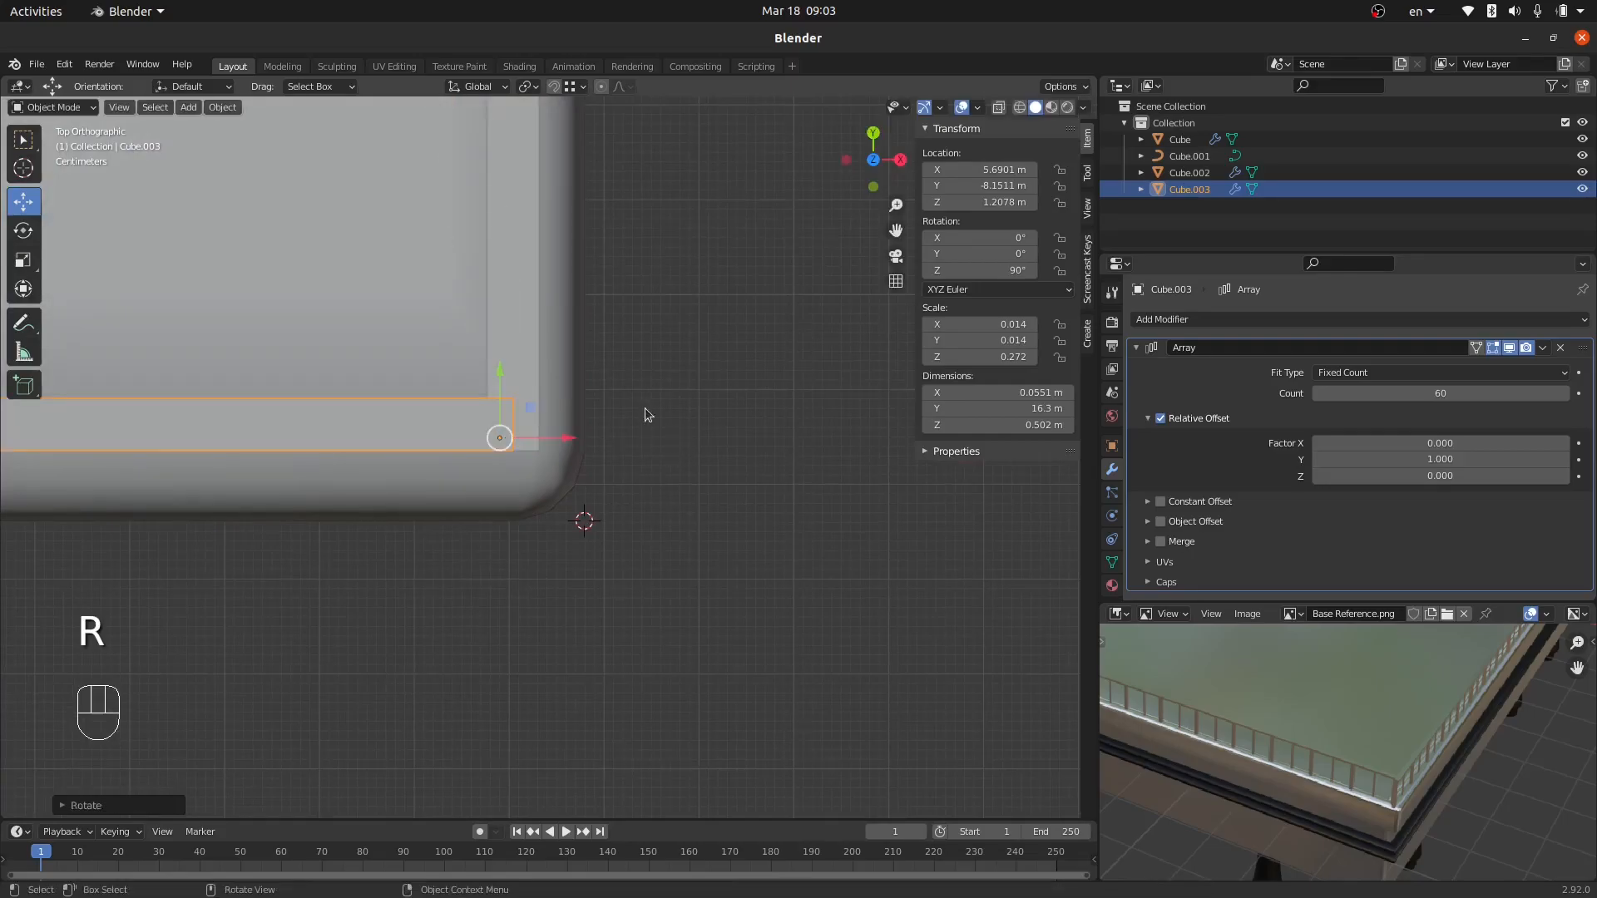
Shift the rotated railing copy about 0.03 m inward along X to line it up with the corner.
scroll(541, 436, "up", 2)
left_click_drag(539, 439, 484, 449)
scroll(662, 496, "down", 3)
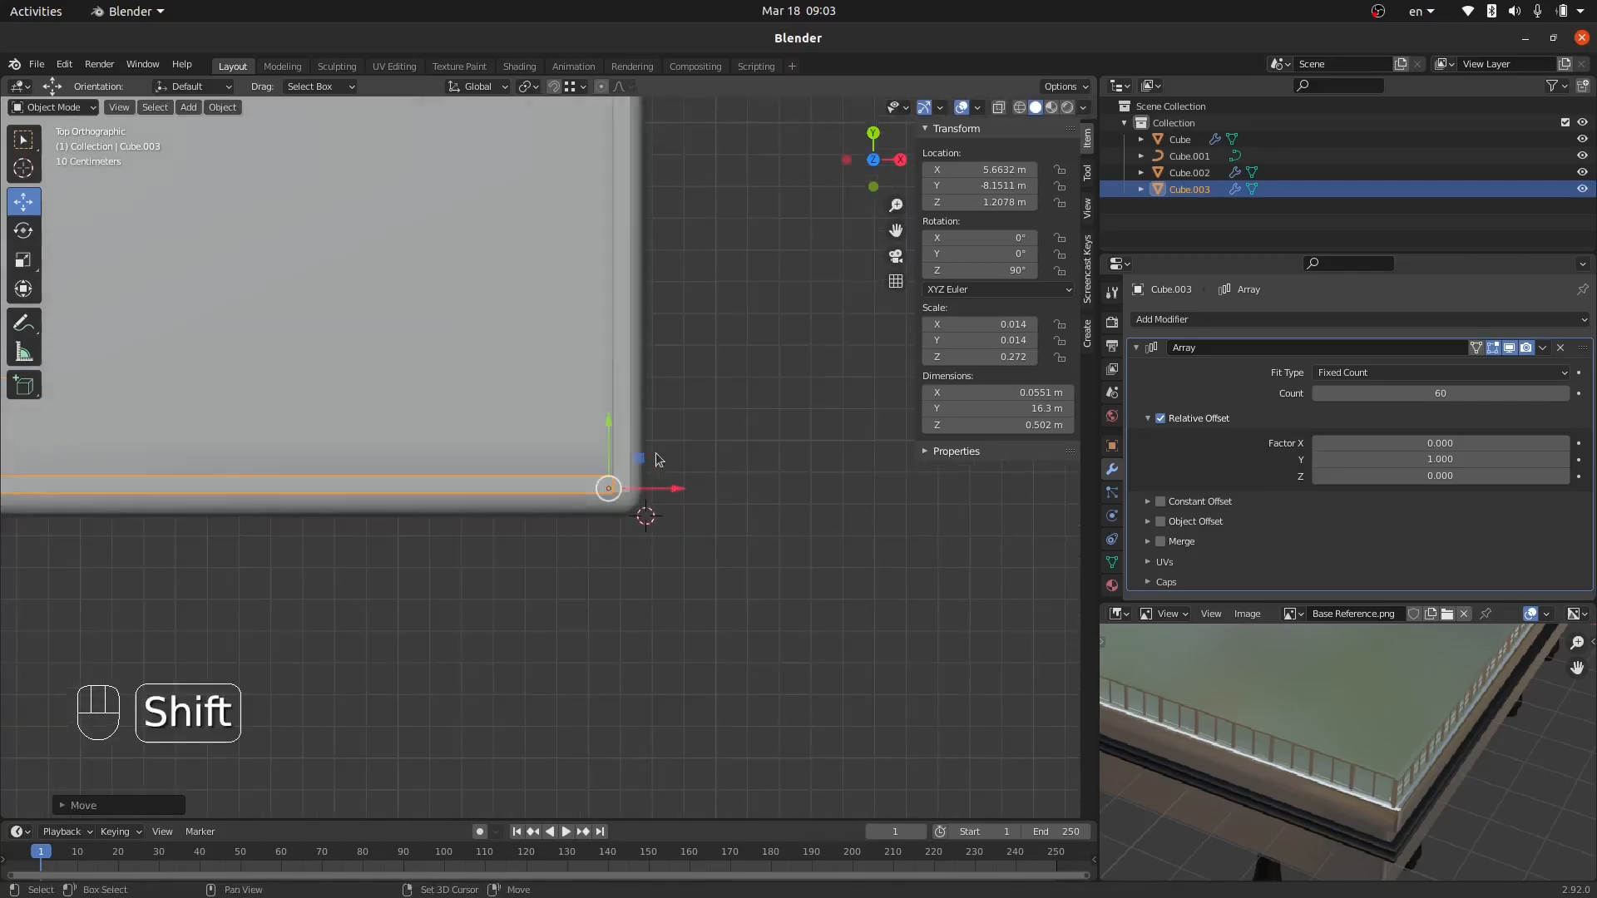
left_click(625, 395, "shift")
scroll(728, 607, "down", 5)
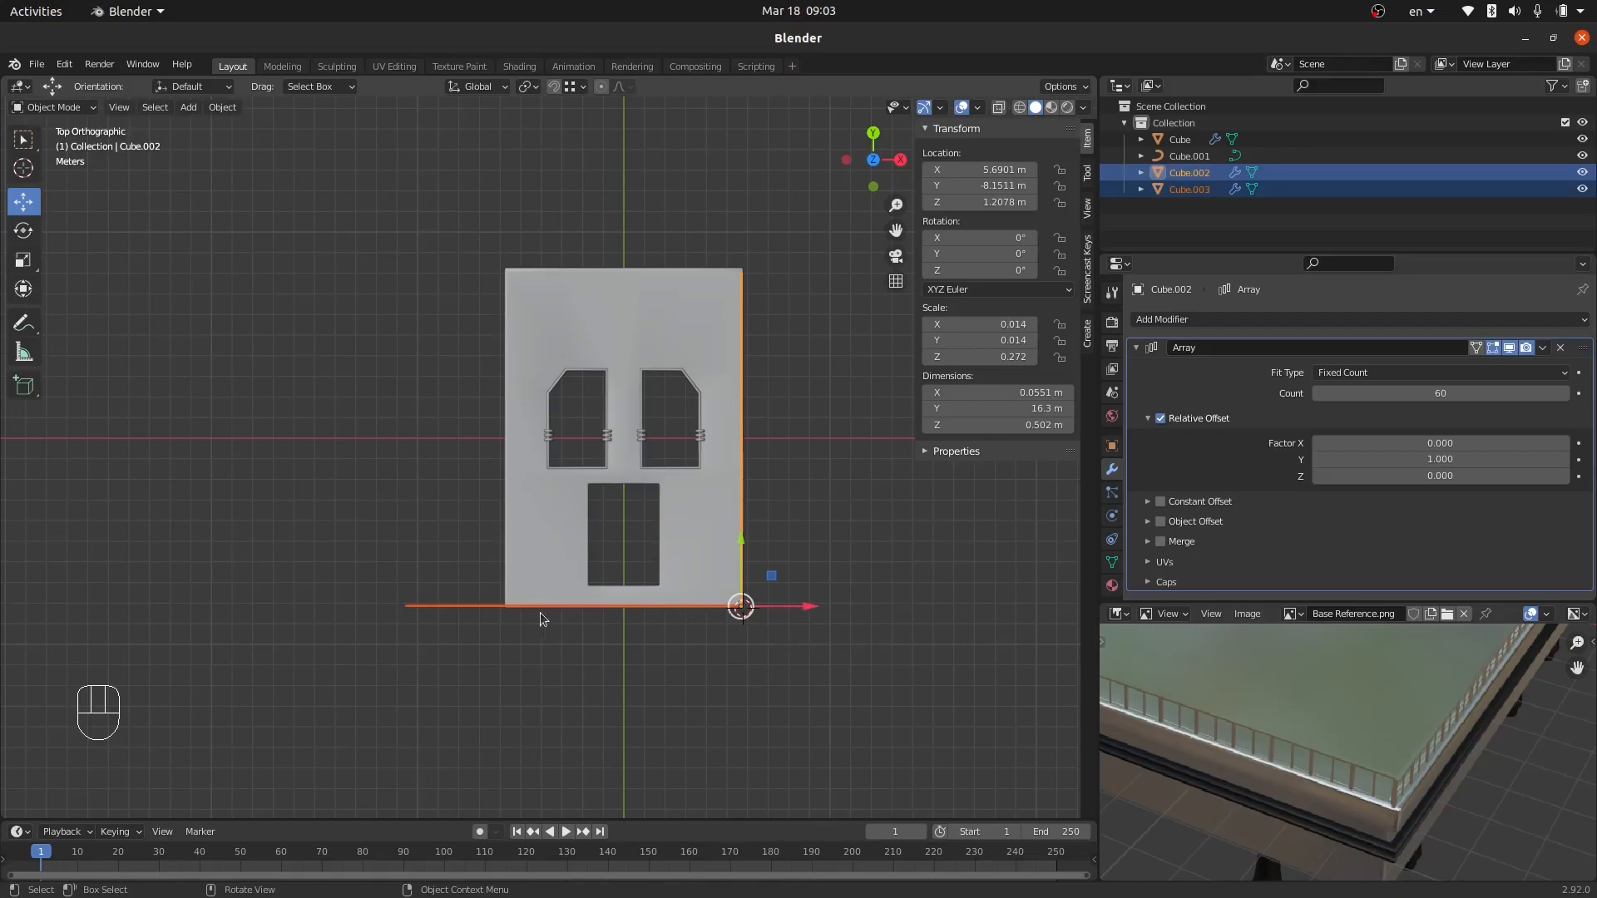
key("ctrl+z")
key("ctrl+z")
key("ctrl+z")
key("ctrl+z")
key("ctrl+z")
key("a")
key("a")
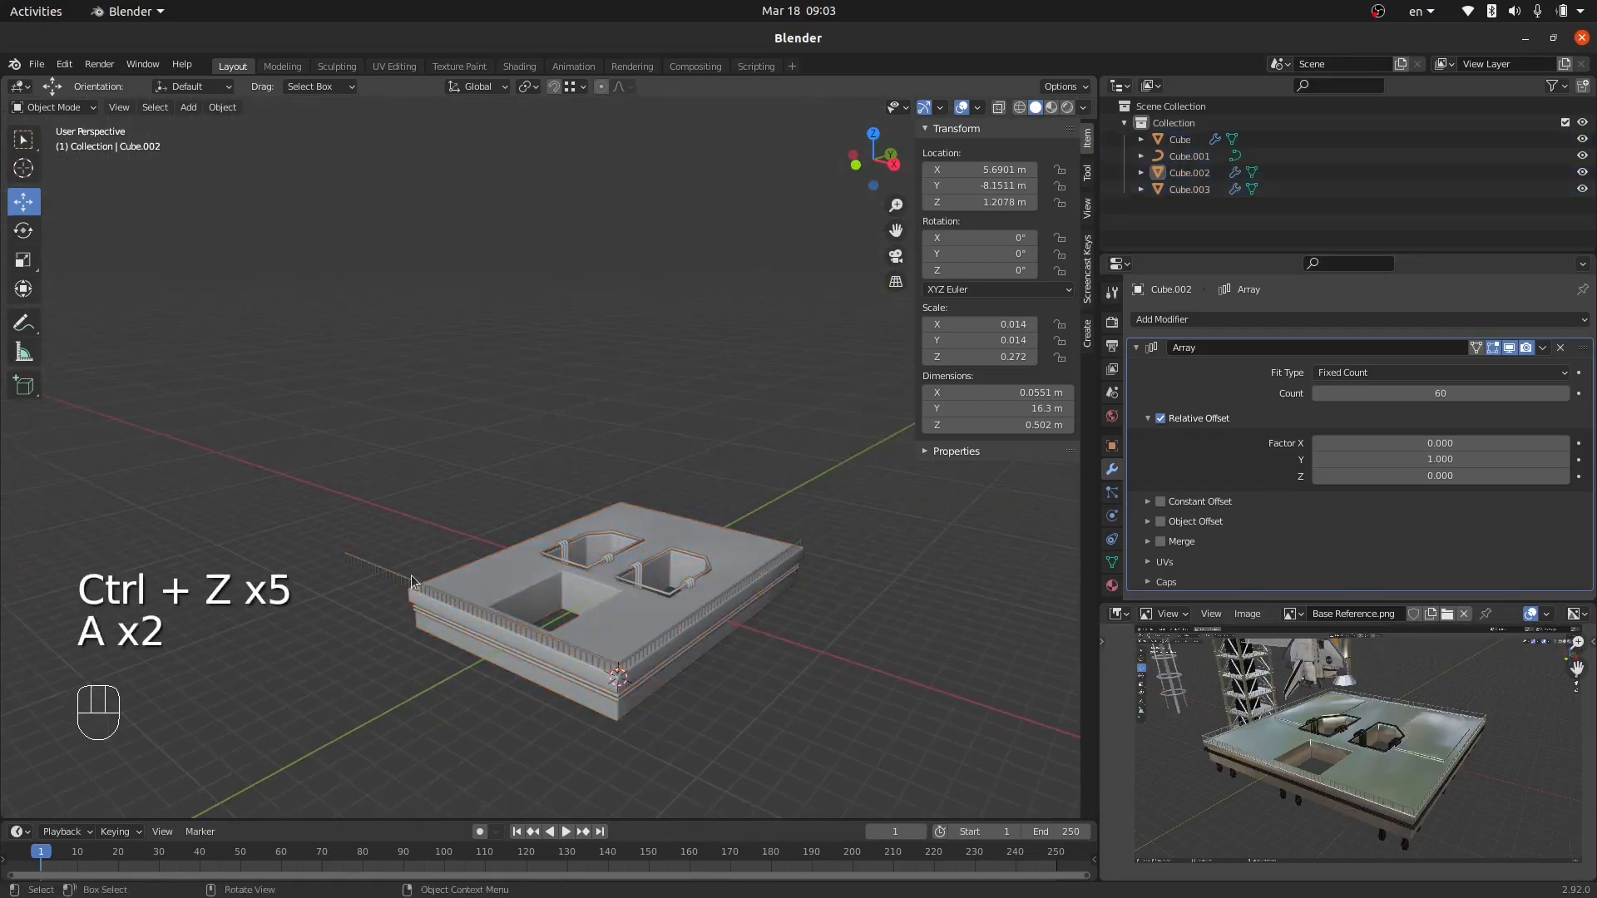
Try an array count of 40 on the short-side railing and settle on 42 so it spans the slab's width.
left_click(1409, 393)
type("40")
key("Return")
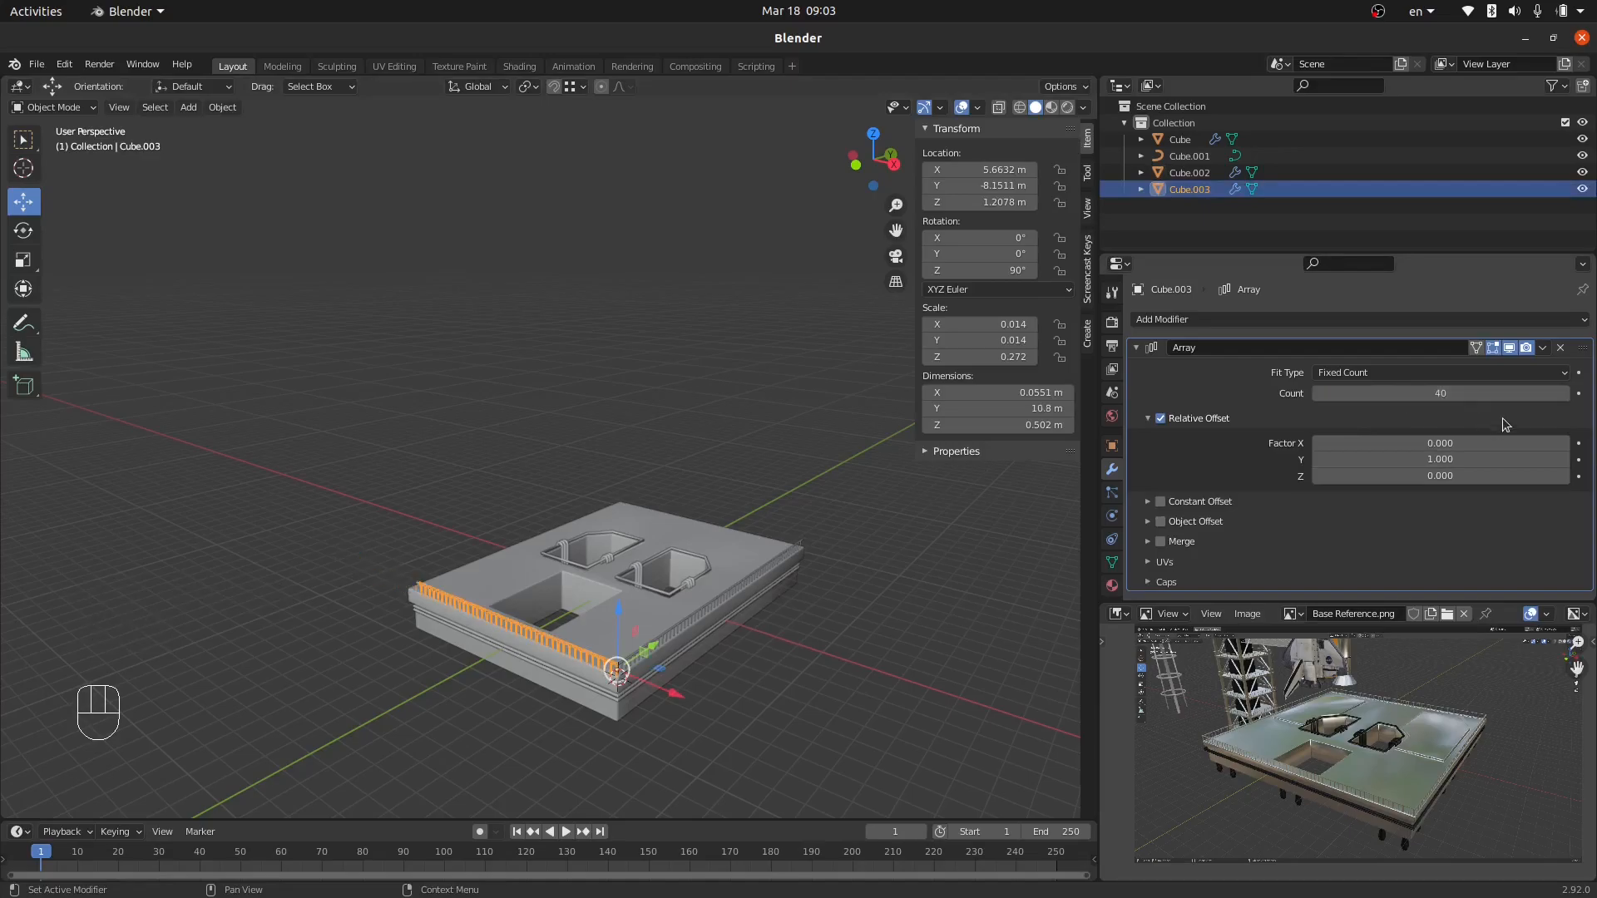
middle_click_drag(409, 614, 463, 622)
scroll(463, 622, "up", 8)
scroll(385, 620, "down", 4)
middle_click_drag(781, 609, 773, 589)
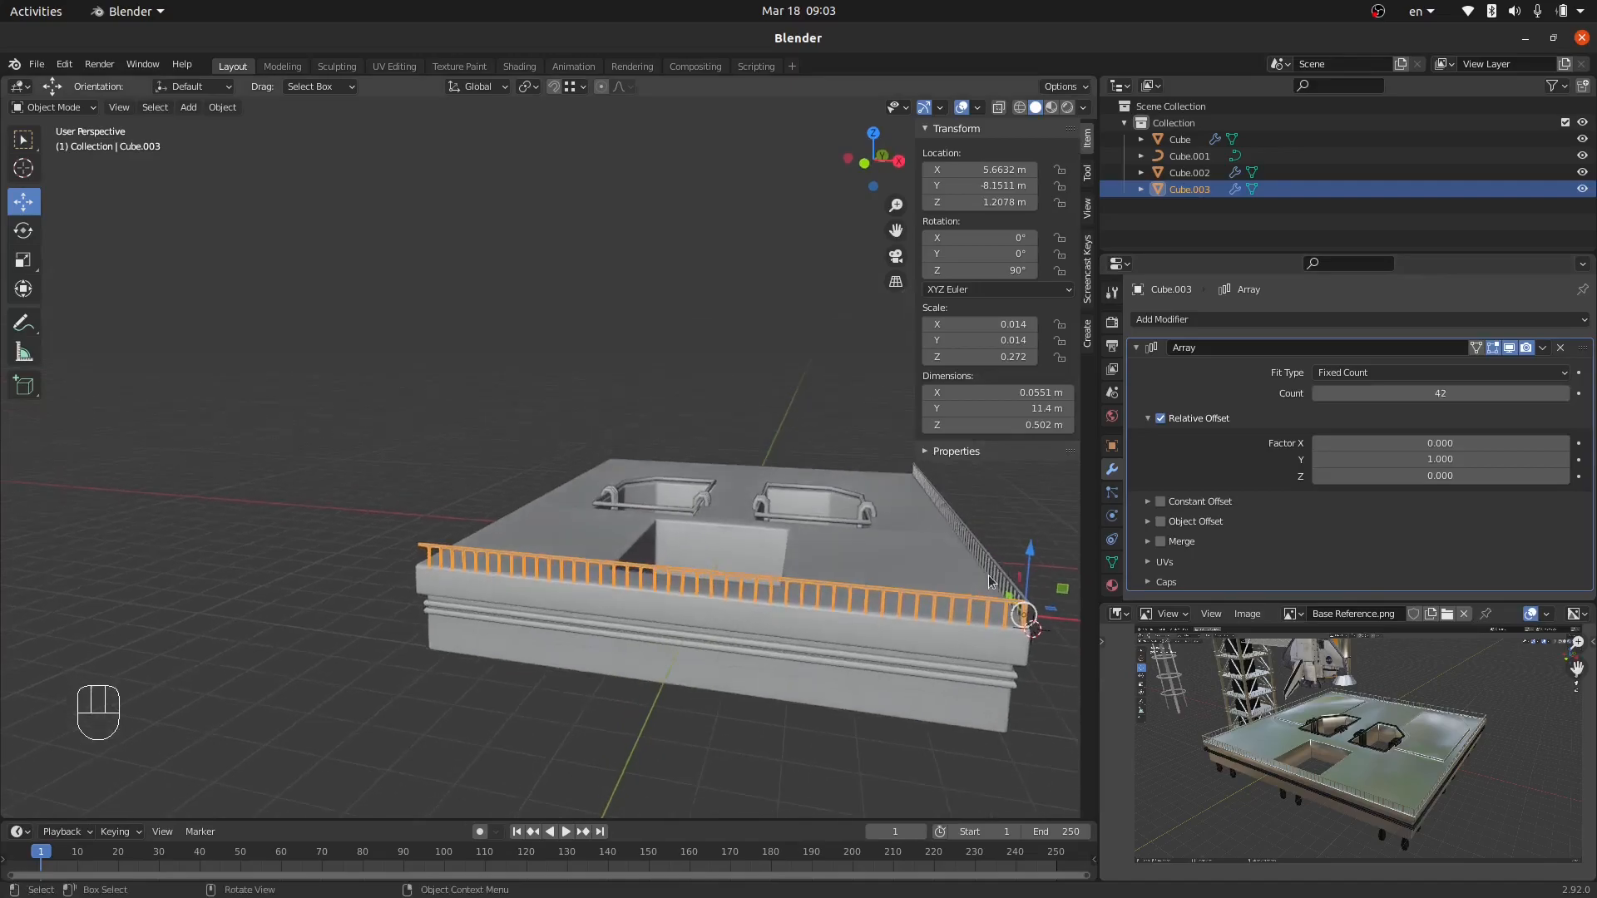
Duplicate the long-side and short-side railings together in place and rotate the copies 180° about Z.
left_click(998, 575, "shift")
key("shift+d")
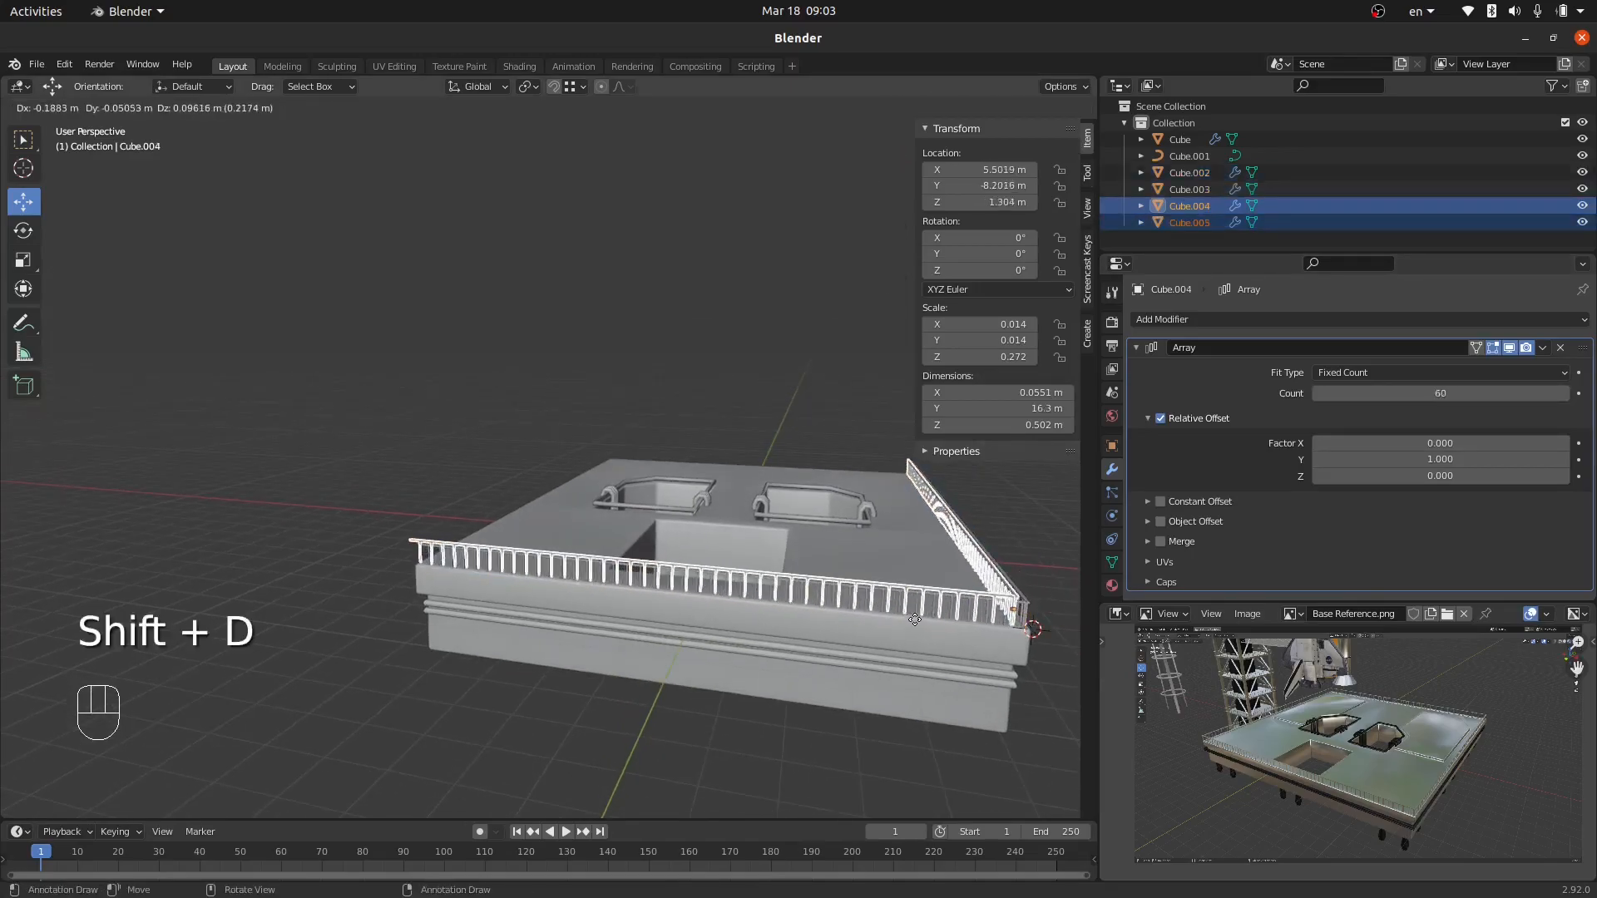
right_click(927, 632)
scroll(758, 604, "down", 5)
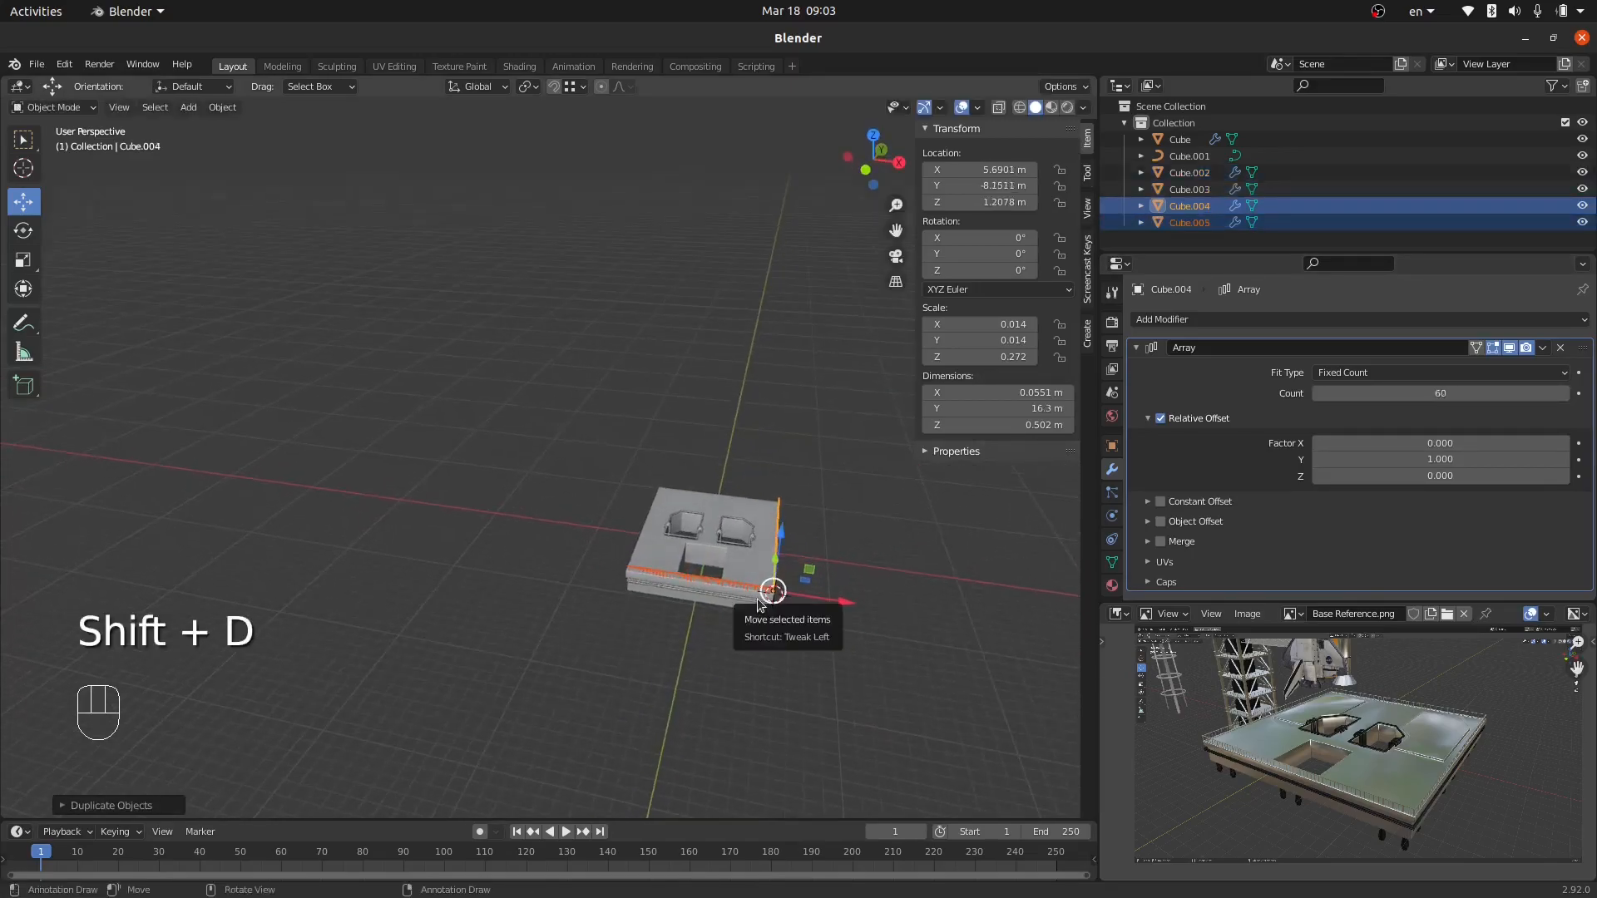
type("rz180")
key("Return")
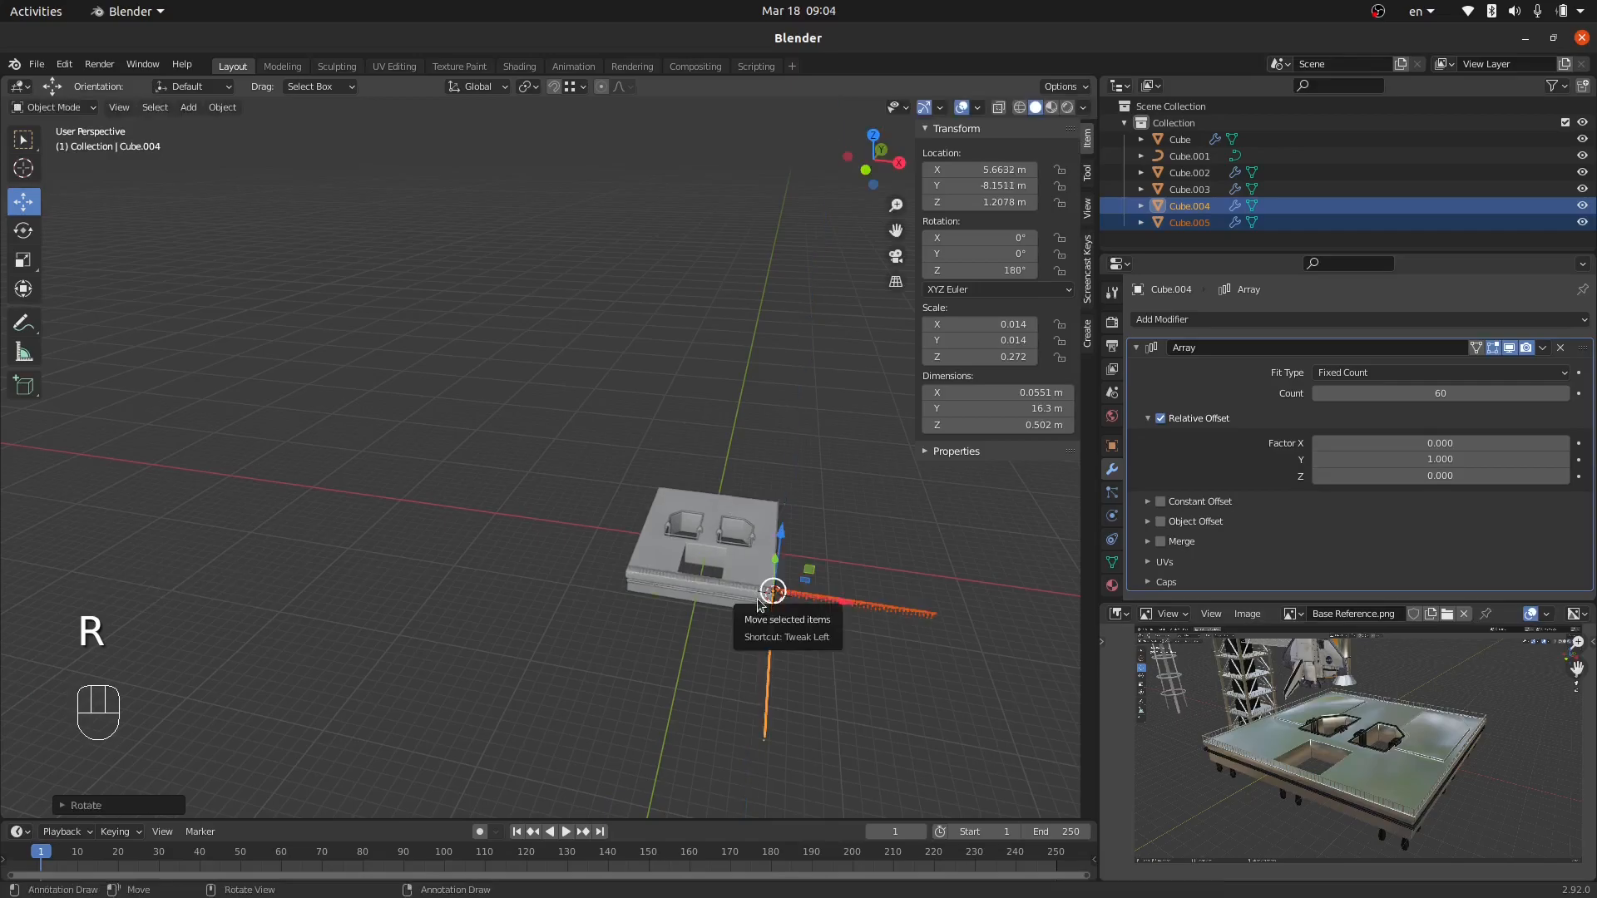
Move the copied railings about 15.5 m along Y and about -11.6 m along X toward the slab's opposite corner.
key("KP_7")
left_click_drag(779, 435, 777, 237)
left_click_drag(823, 318, 804, 320)
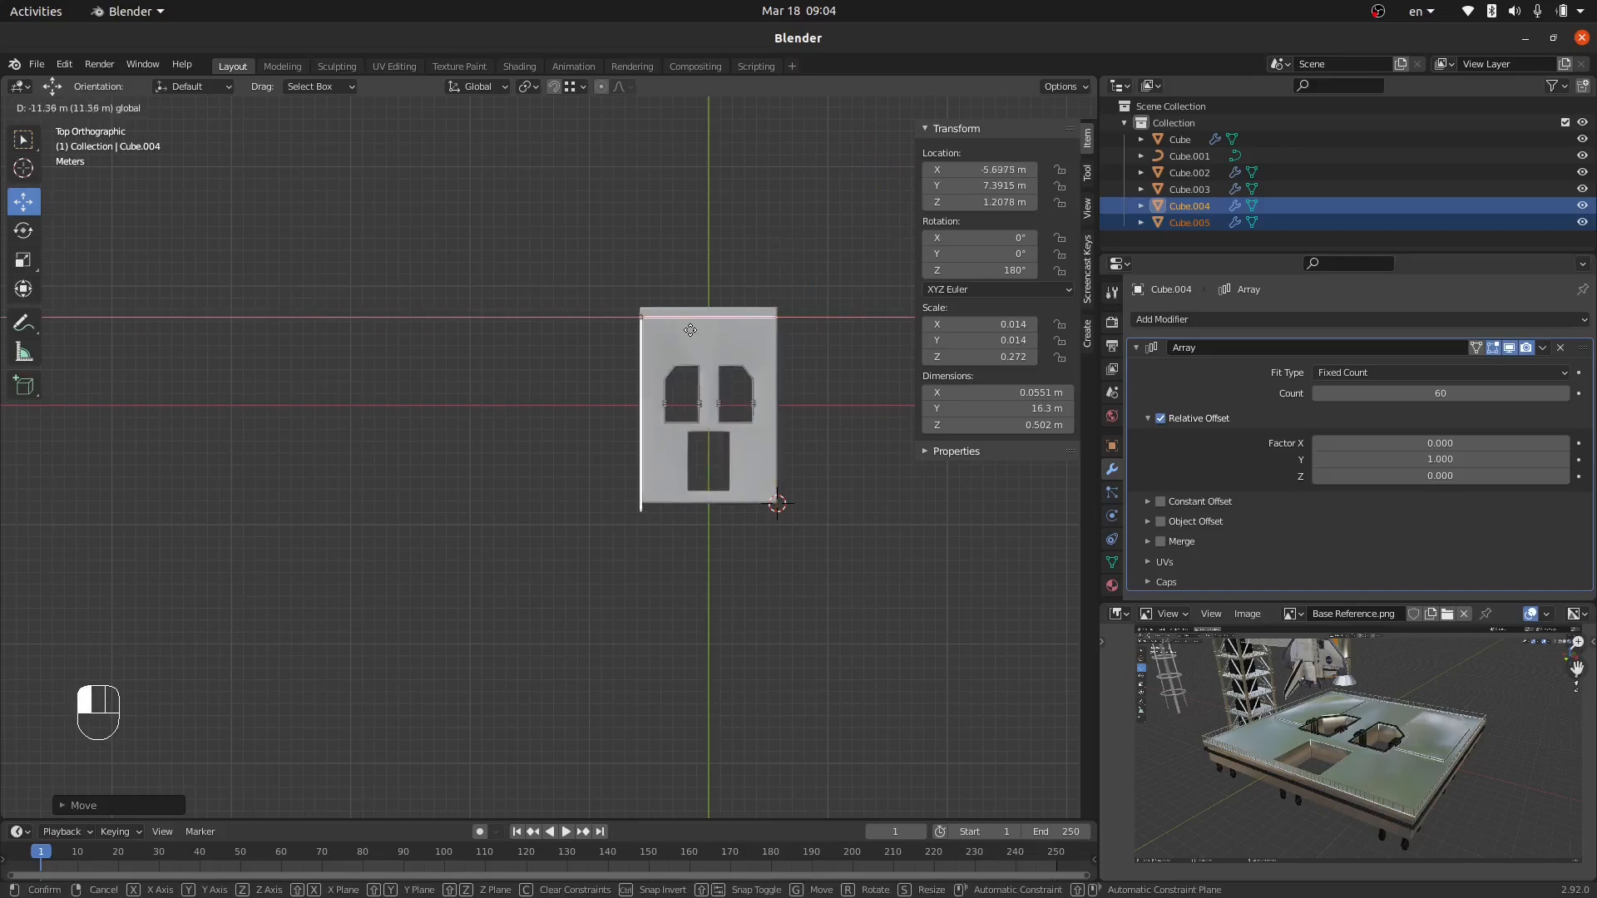
left_click_drag(691, 330, 688, 330)
scroll(806, 301, "up", 15)
middle_click_drag(281, 557, 706, 379, "shift")
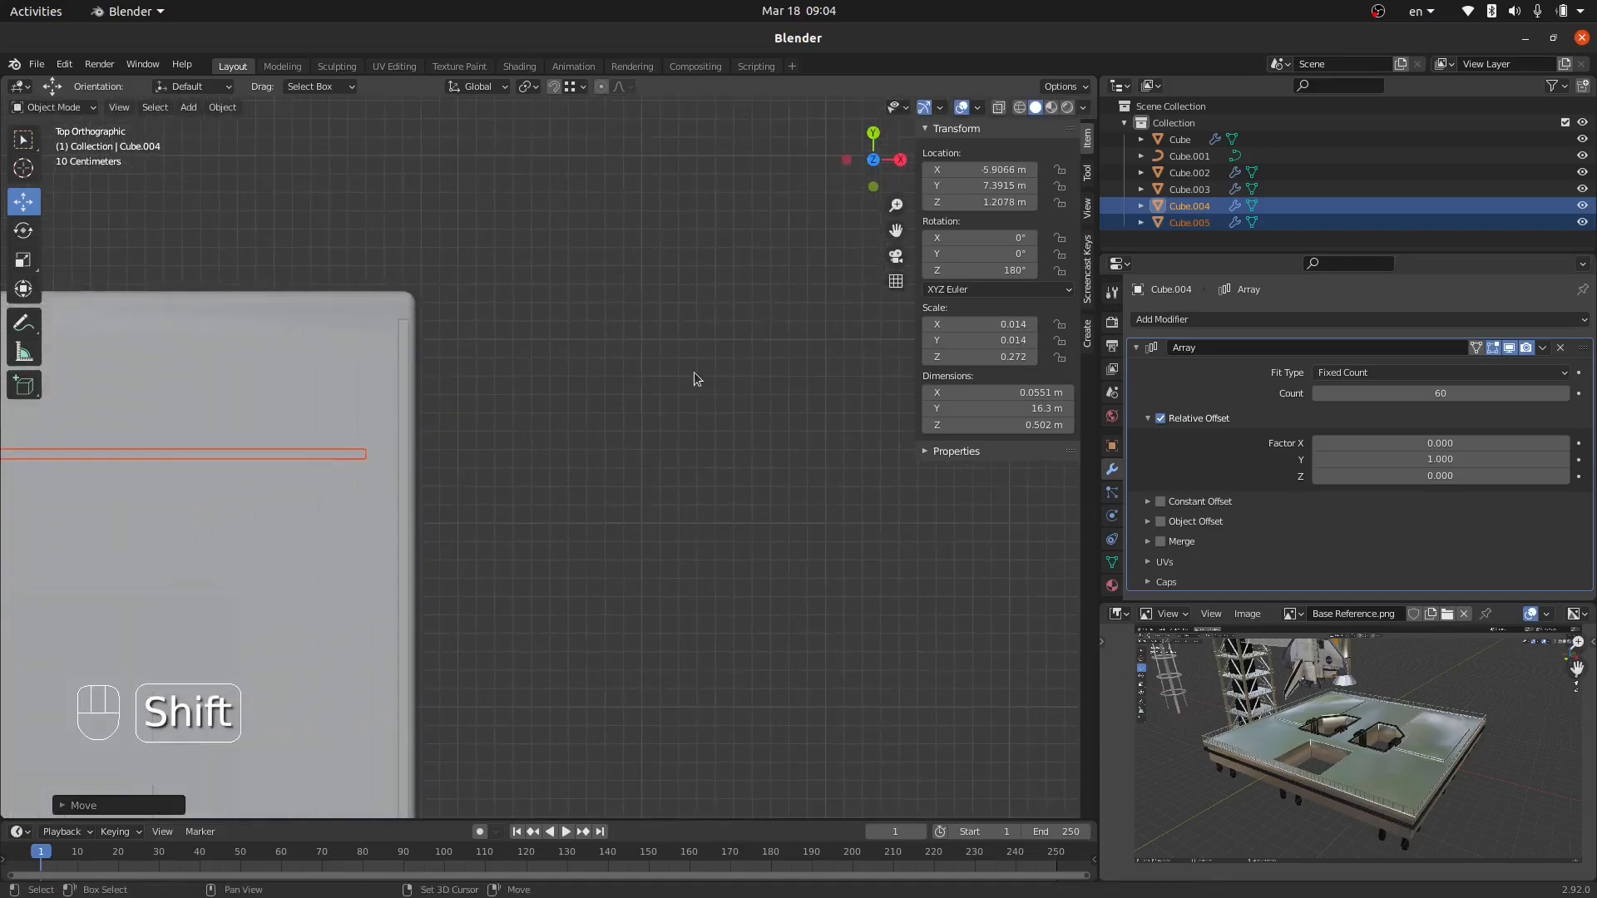
scroll(349, 446, "up", 3)
middle_click_drag(399, 375, 422, 432, "shift")
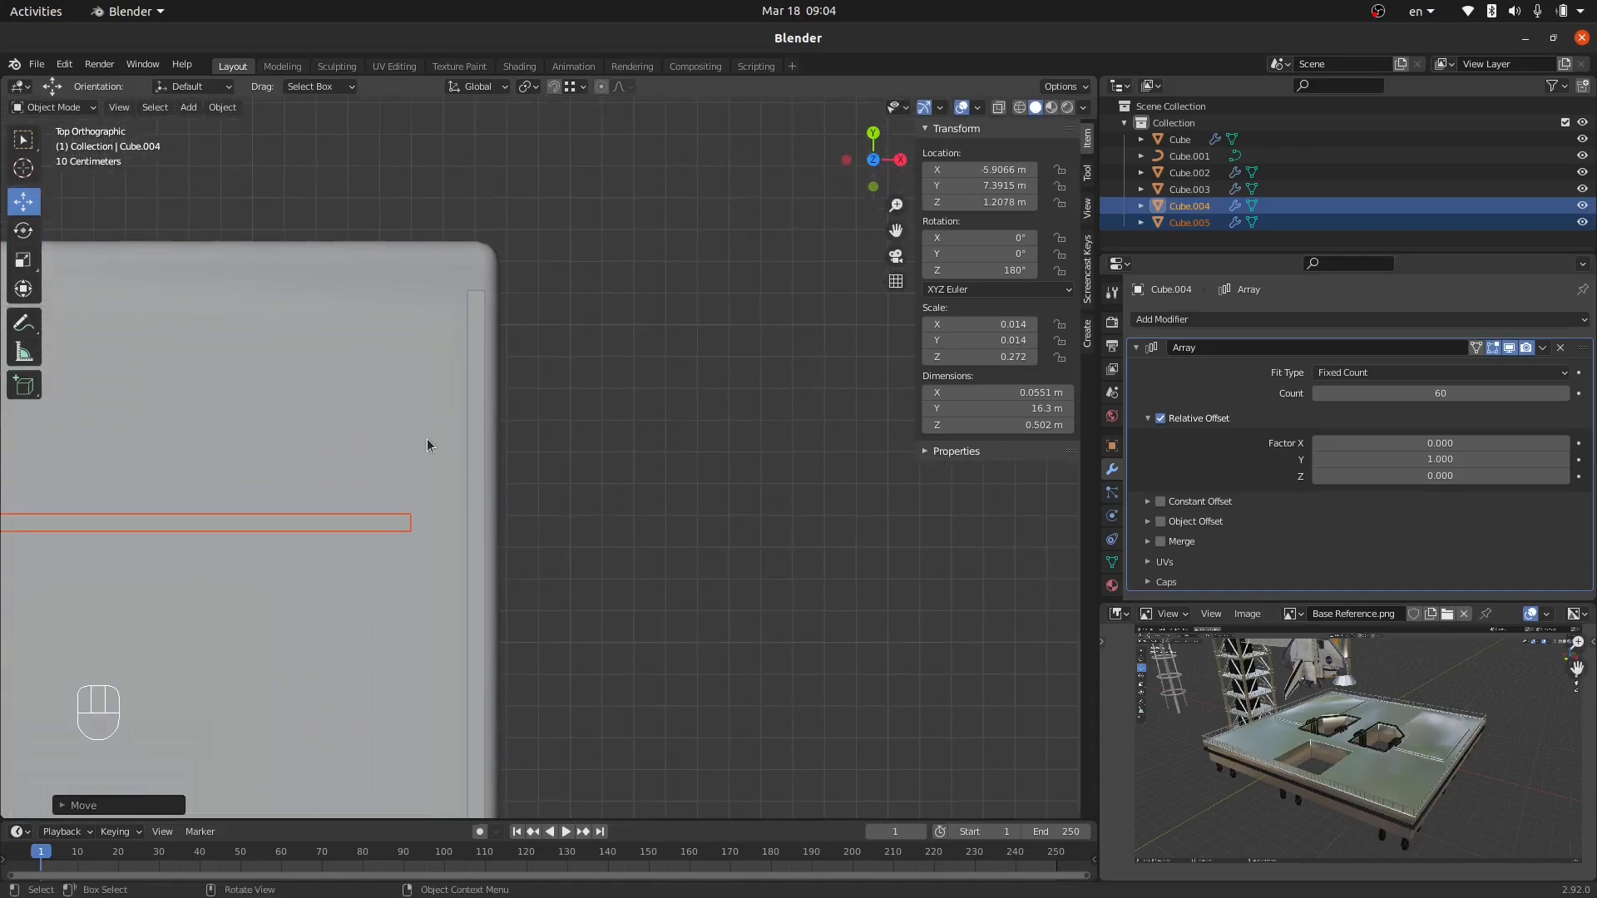
Align the copied railings with the existing ones by moving them about 0.18 m along X and 0.7 m along Y.
key("g")
key("x")
key("shift")
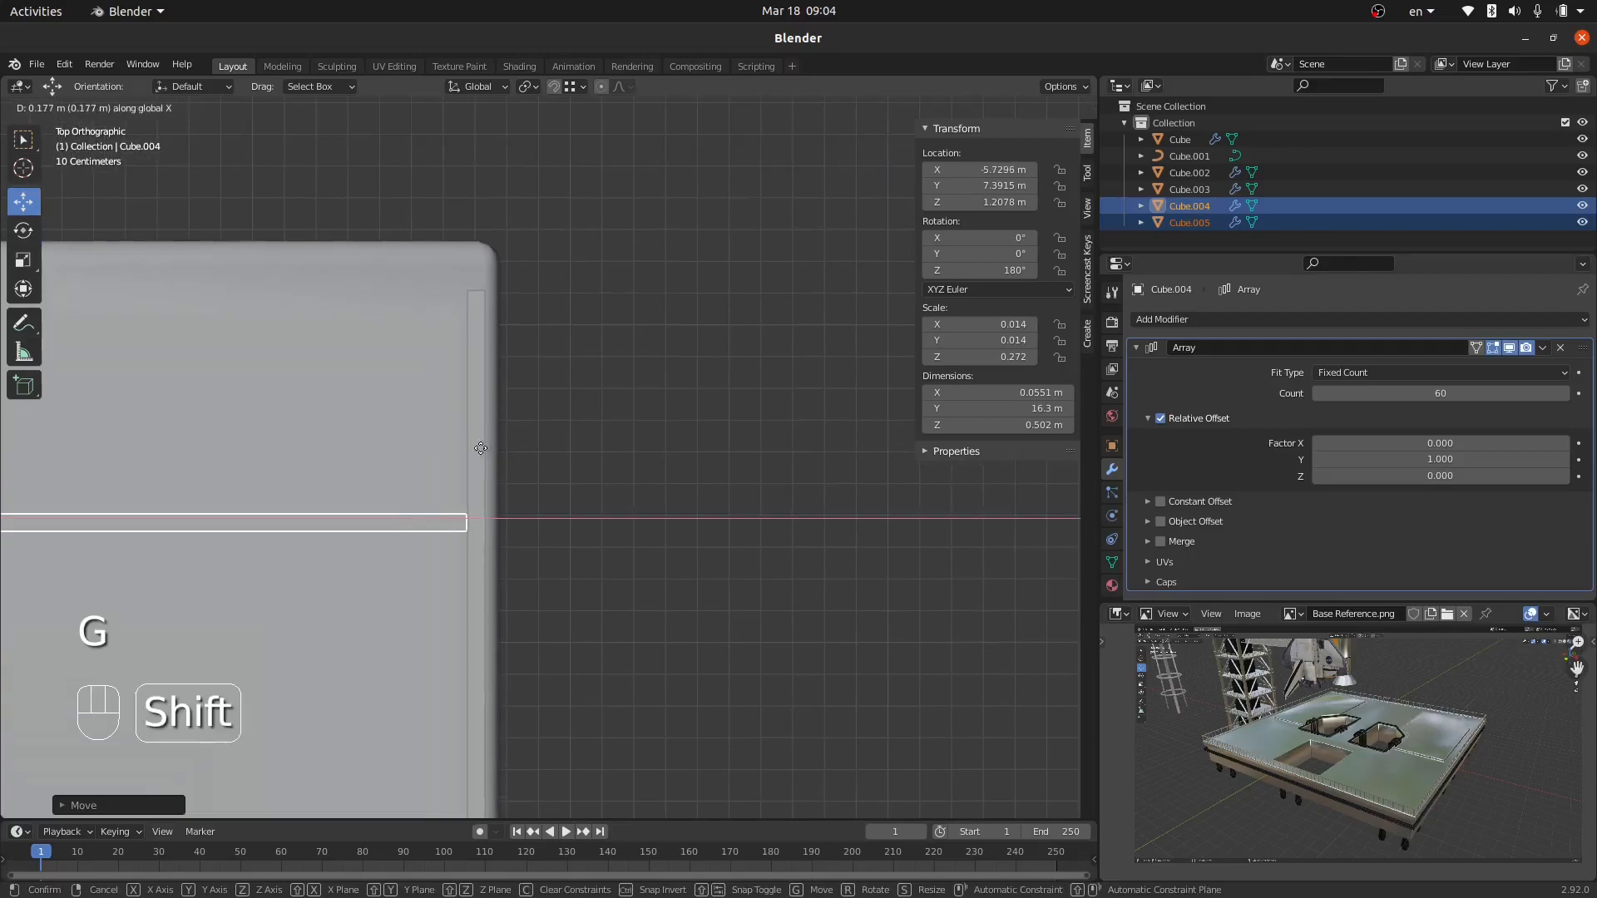
left_click(484, 450)
key("g")
key("y")
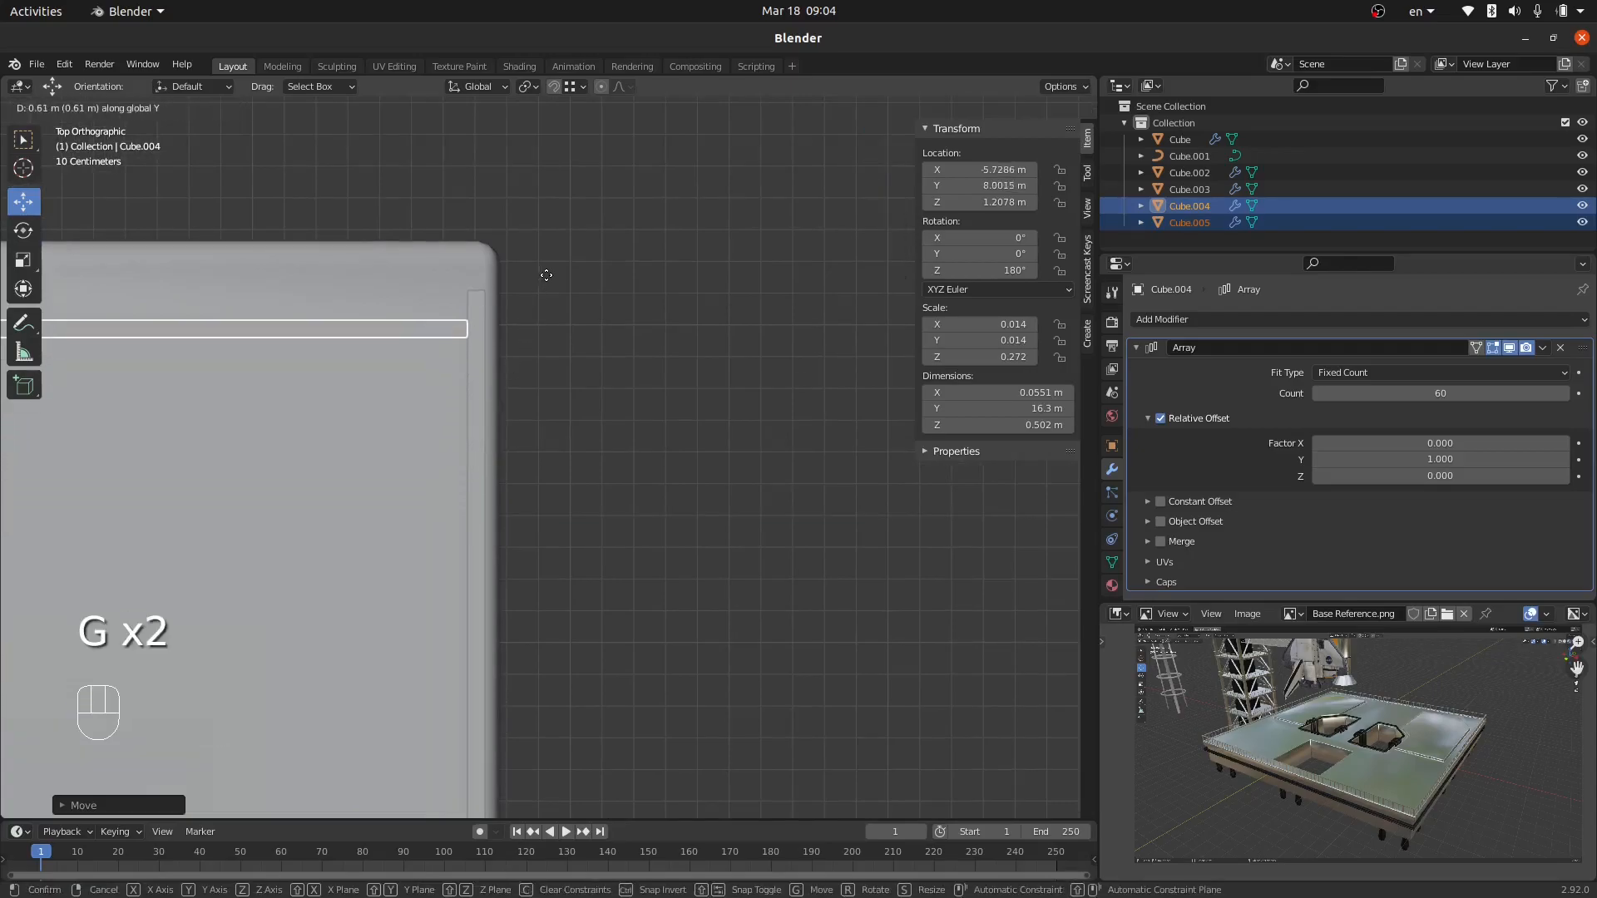
left_click(558, 254)
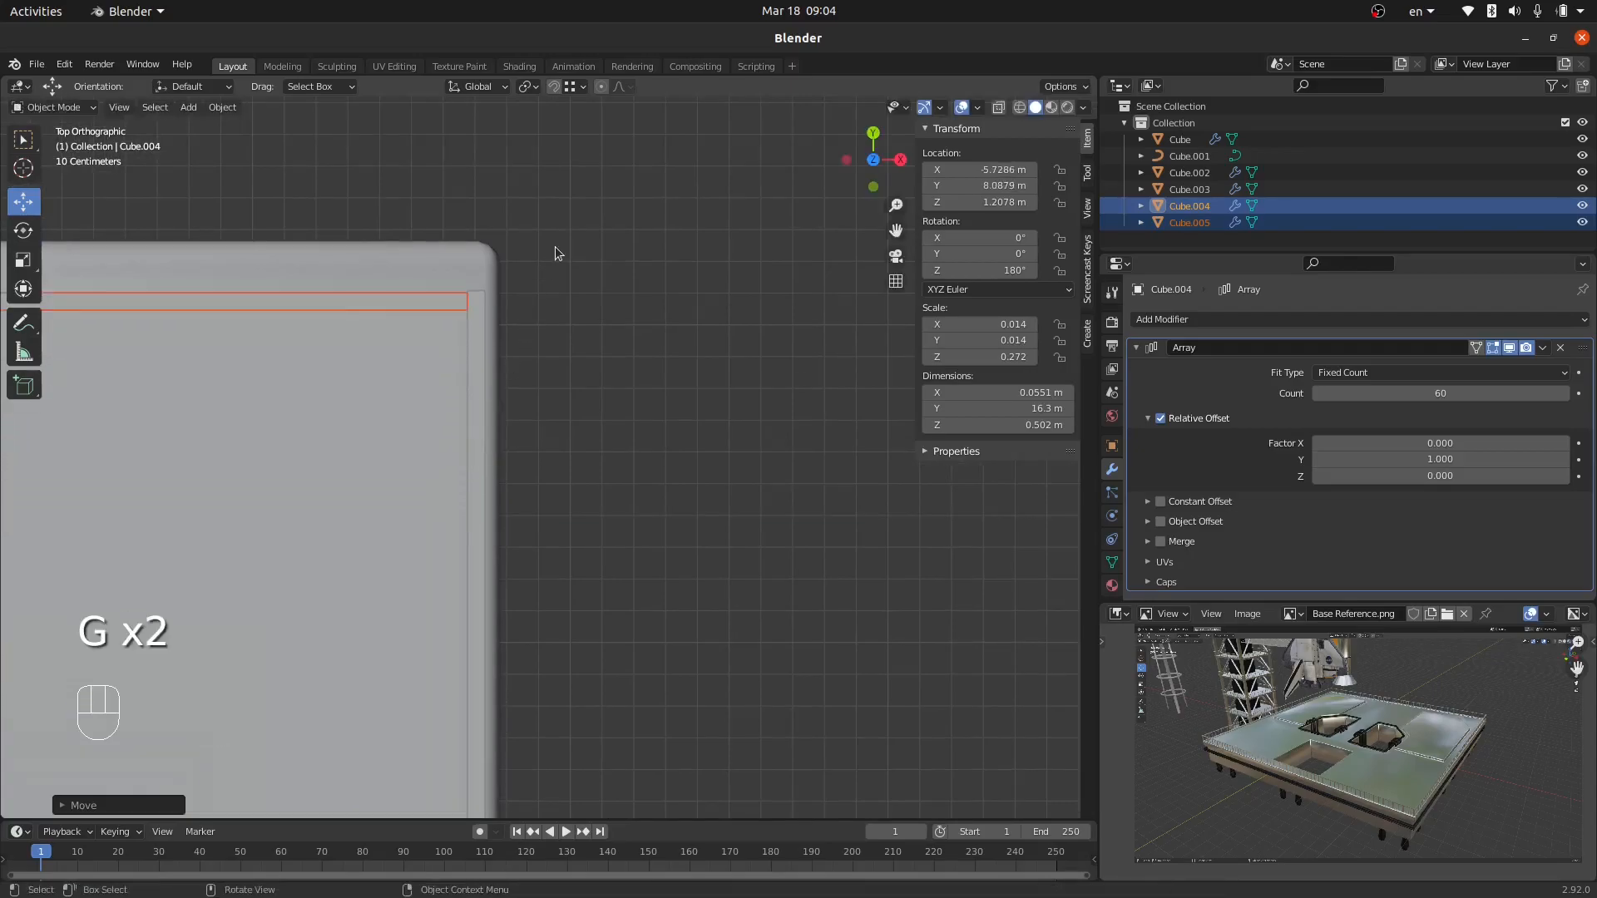
Nudge the copied railings about 0.005 m along Y to match the long-side railing's end, and deselect everything.
scroll(515, 306, "up", 6)
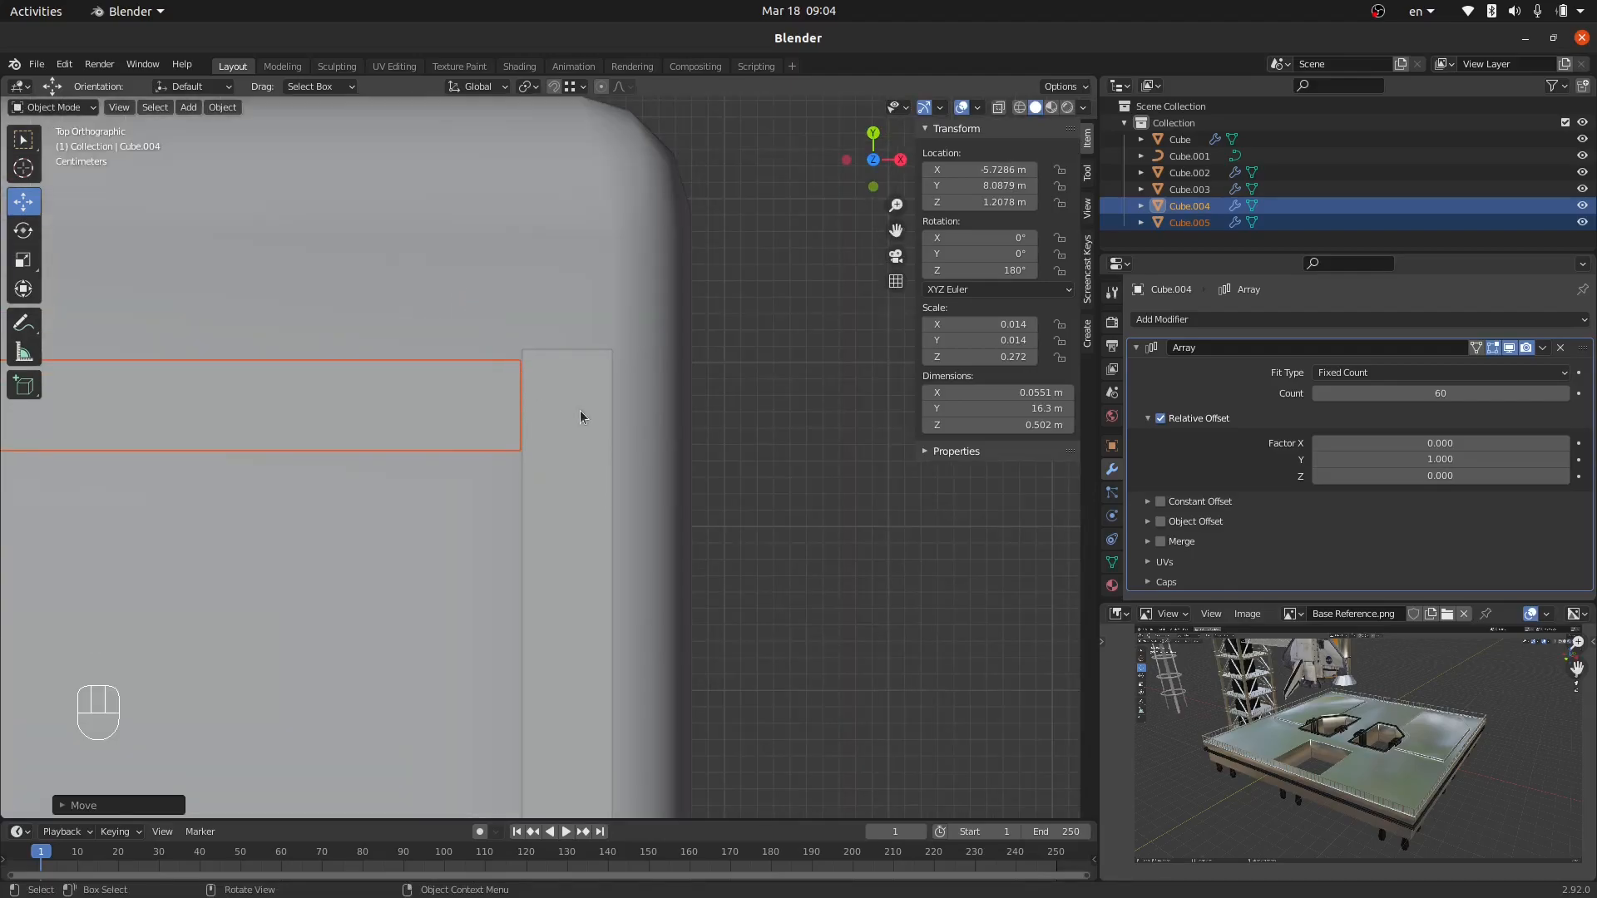
key("g")
left_click(600, 408)
scroll(657, 347, "down", 4)
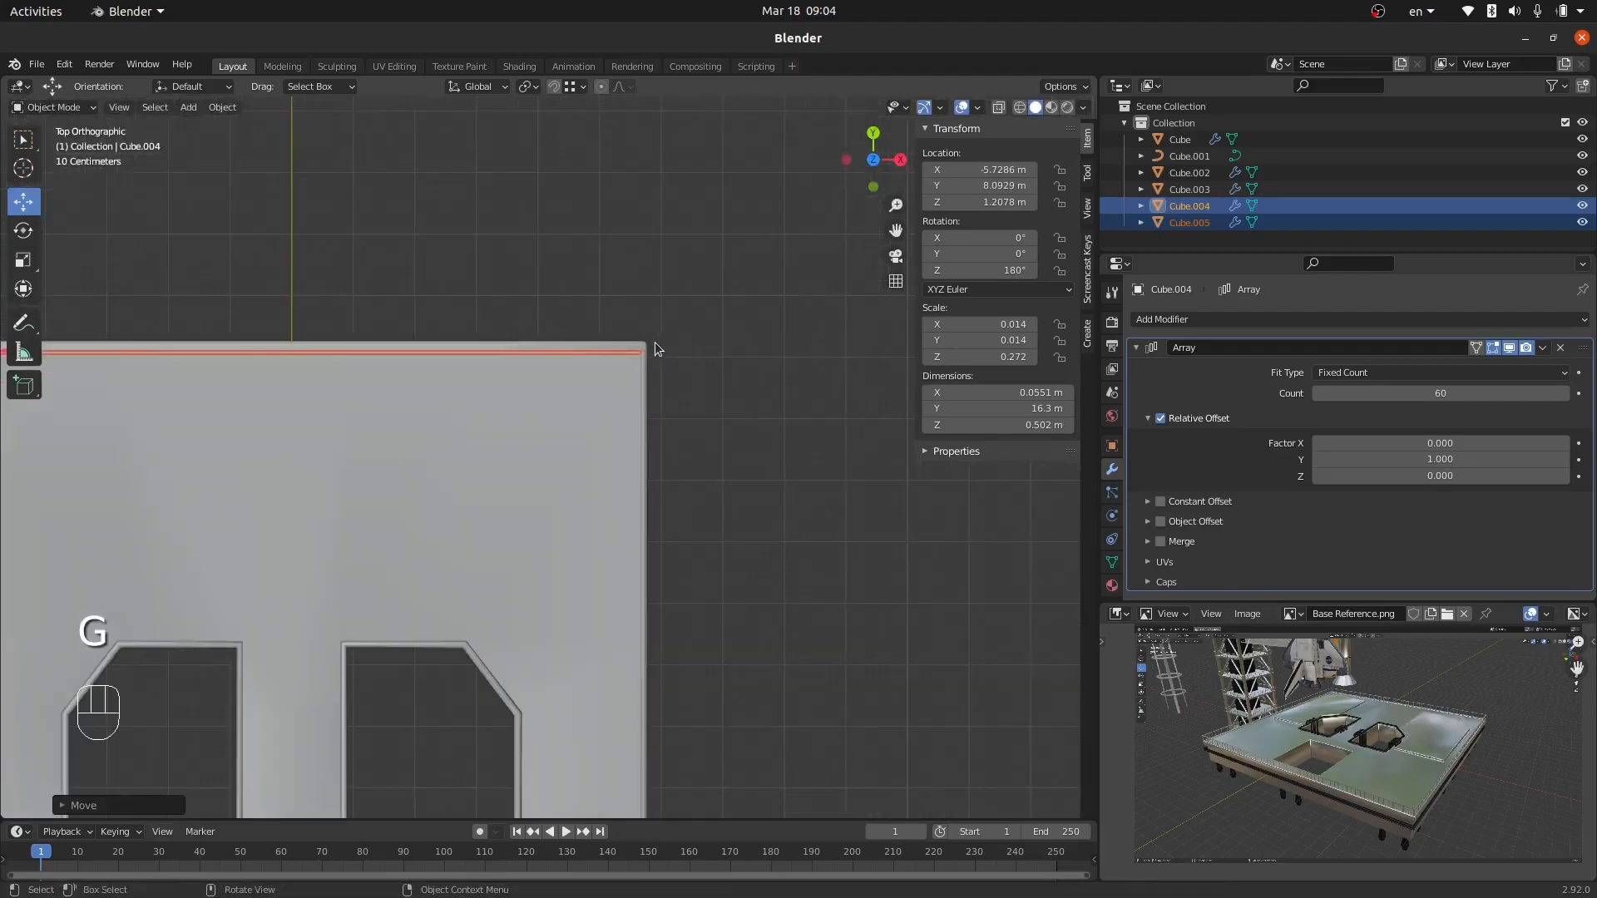
scroll(657, 348, "down", 3)
scroll(347, 541, "up", 6)
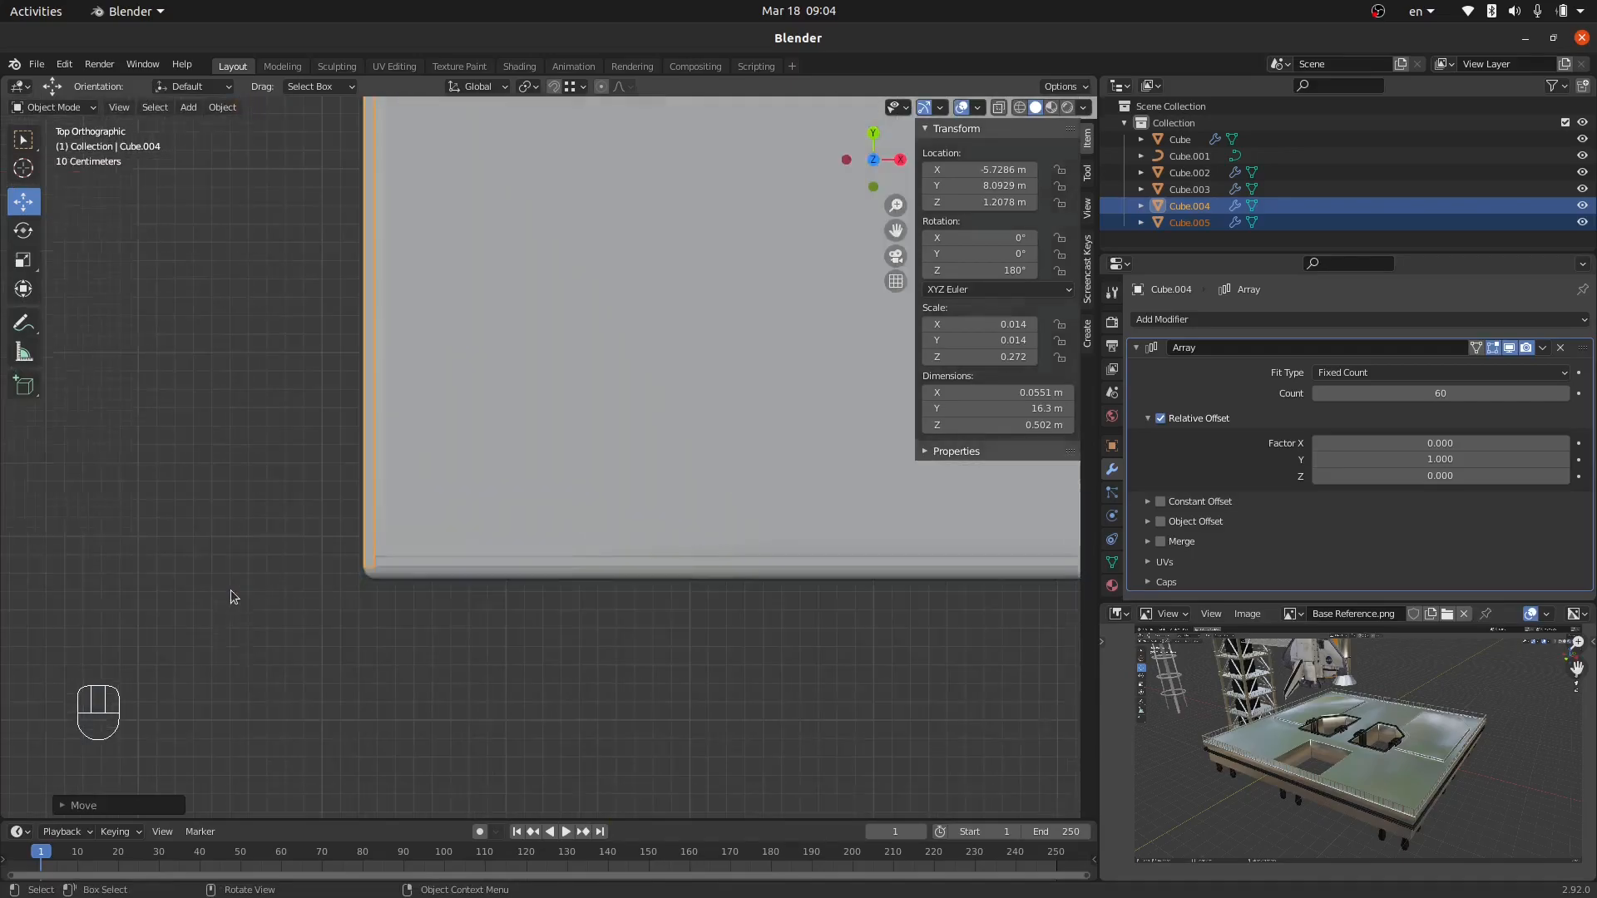
scroll(234, 597, "up", 2)
scroll(301, 608, "down", 5)
middle_click_drag(645, 560, 576, 532)
key("a")
key("a")
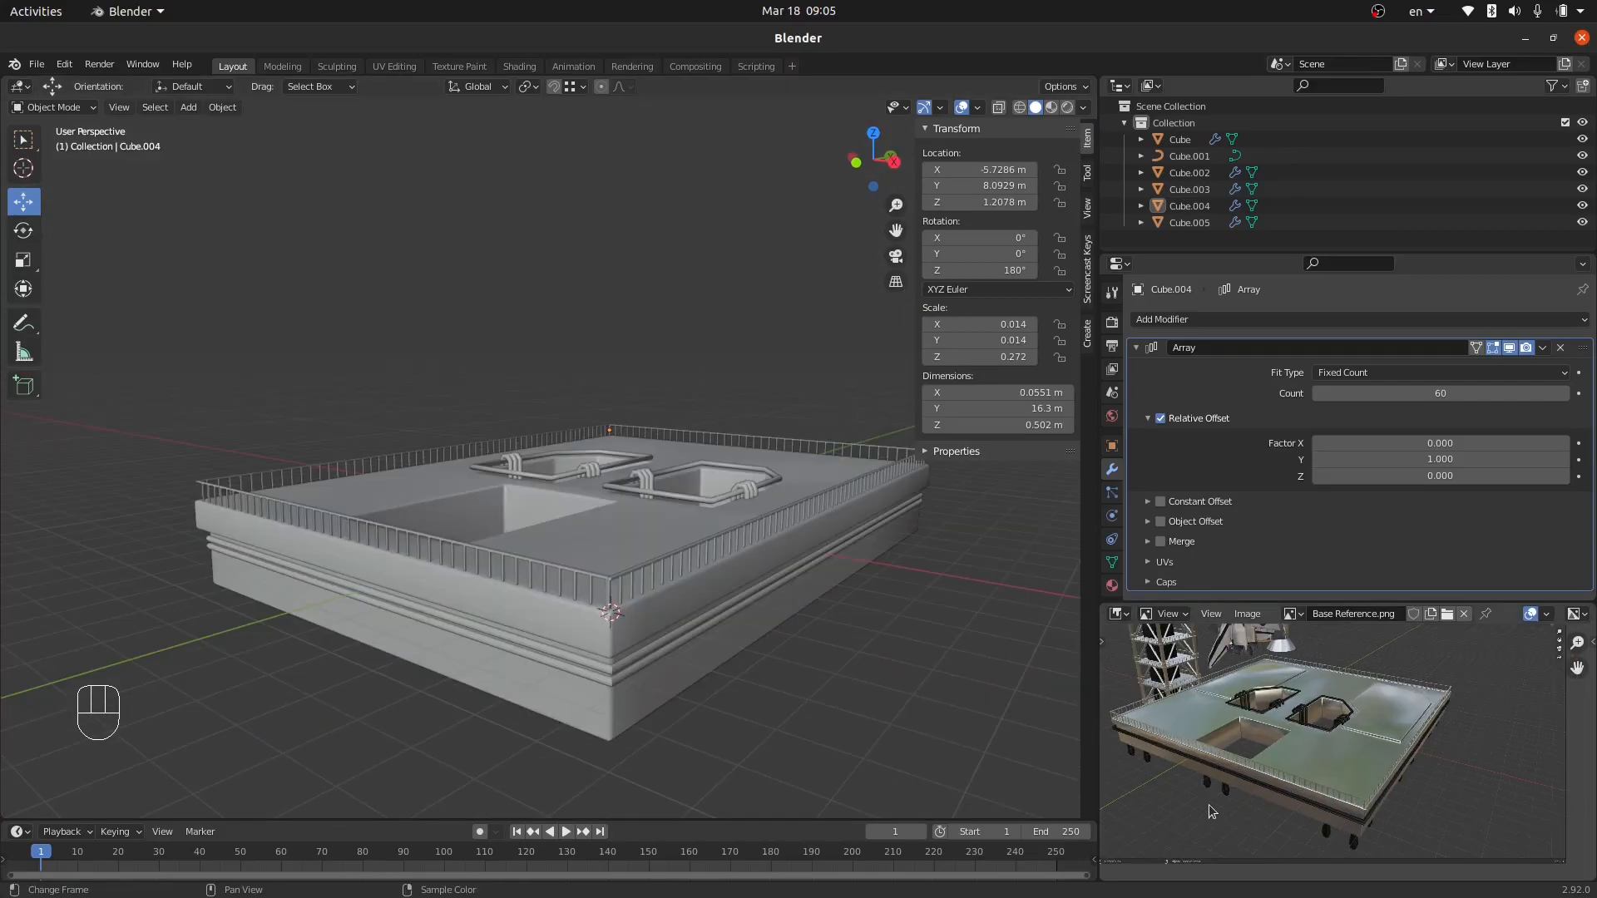
Snap the 3D cursor to the slab's lower corner vertex in Edit Mode, and return to Object Mode.
middle_click_drag(1322, 846, 1288, 791, "ctrl")
middle_click_drag(682, 651, 635, 639)
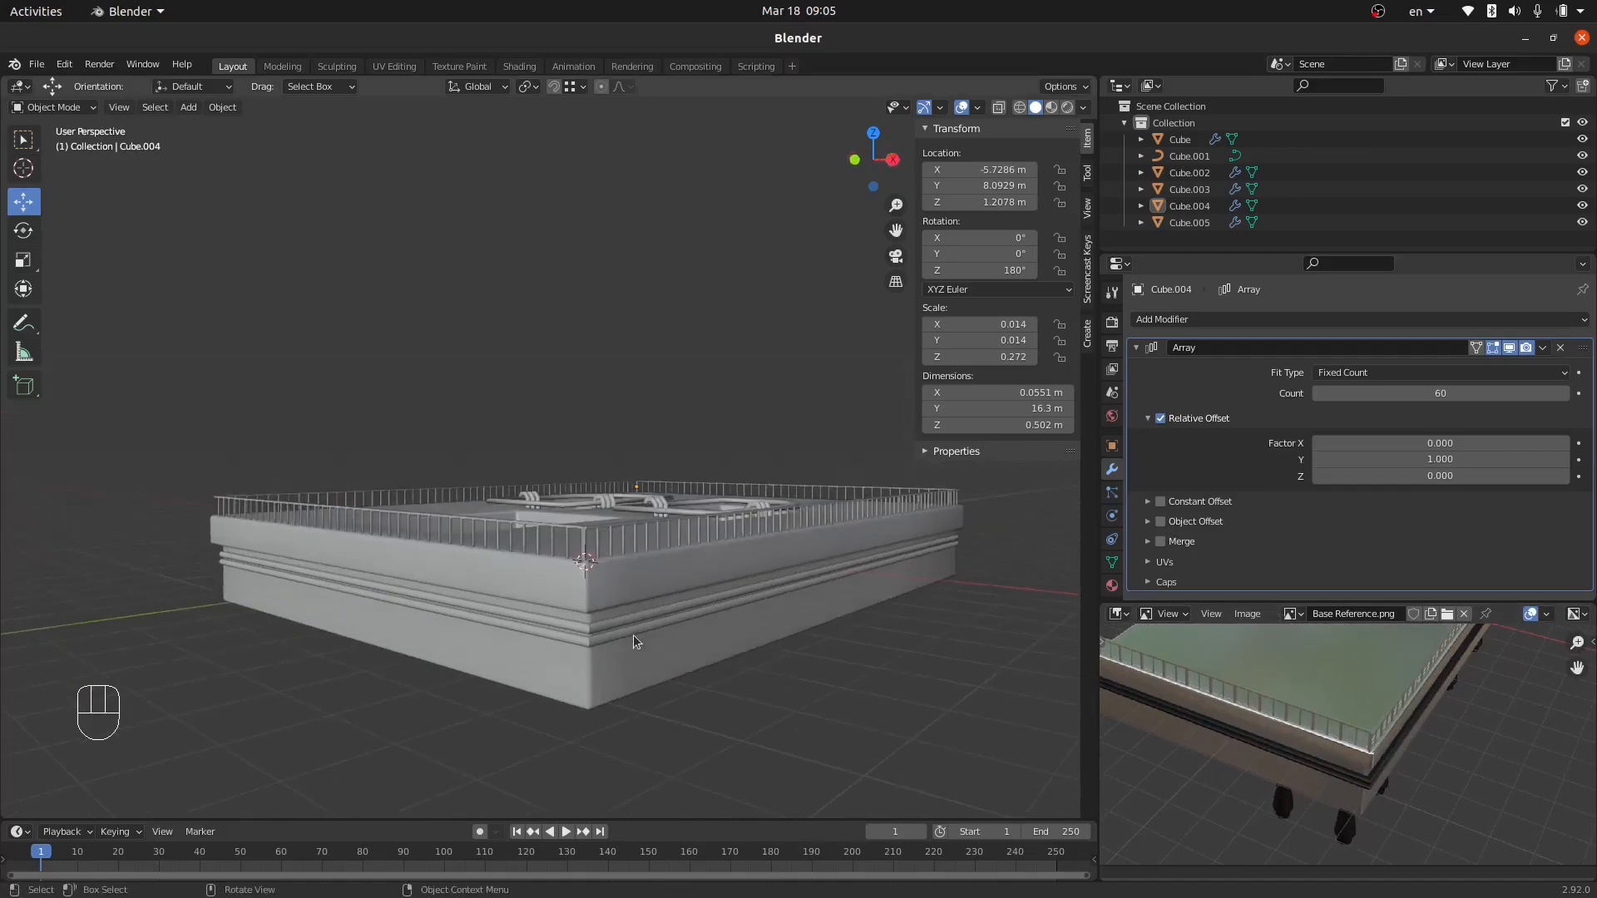
left_click(567, 648)
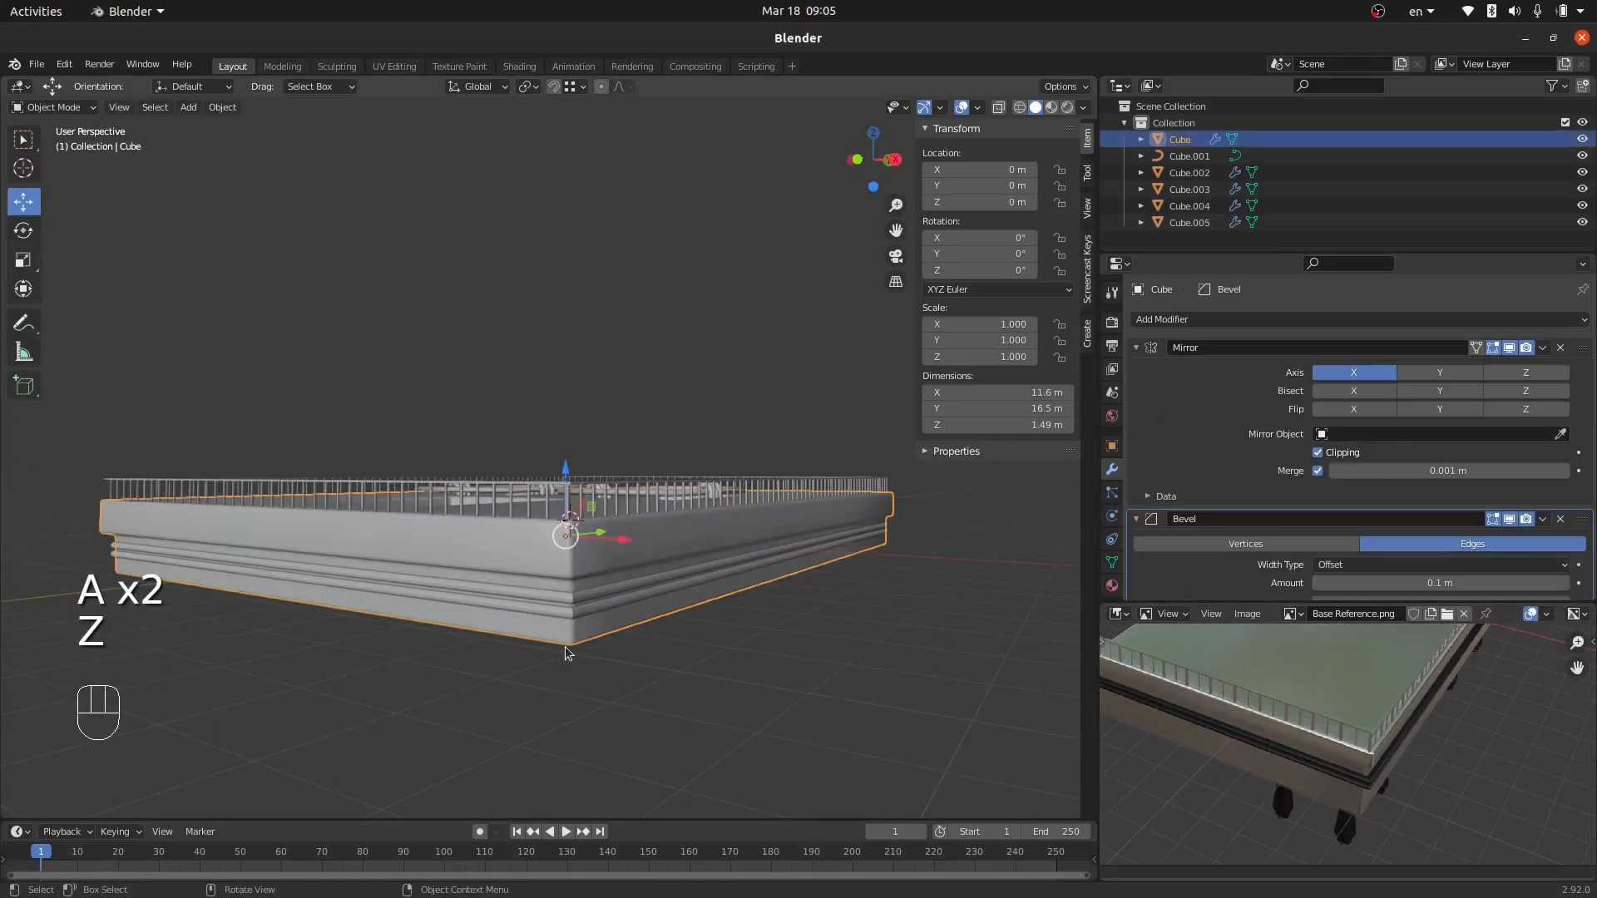
key("Tab")
middle_click_drag(566, 653, 562, 654)
left_click(567, 617)
key("shift+s")
left_click(736, 703)
key("Tab")
Add a cube mesh at the slab's lower corner and scale it down to about 0.38 m.
key("shift+a")
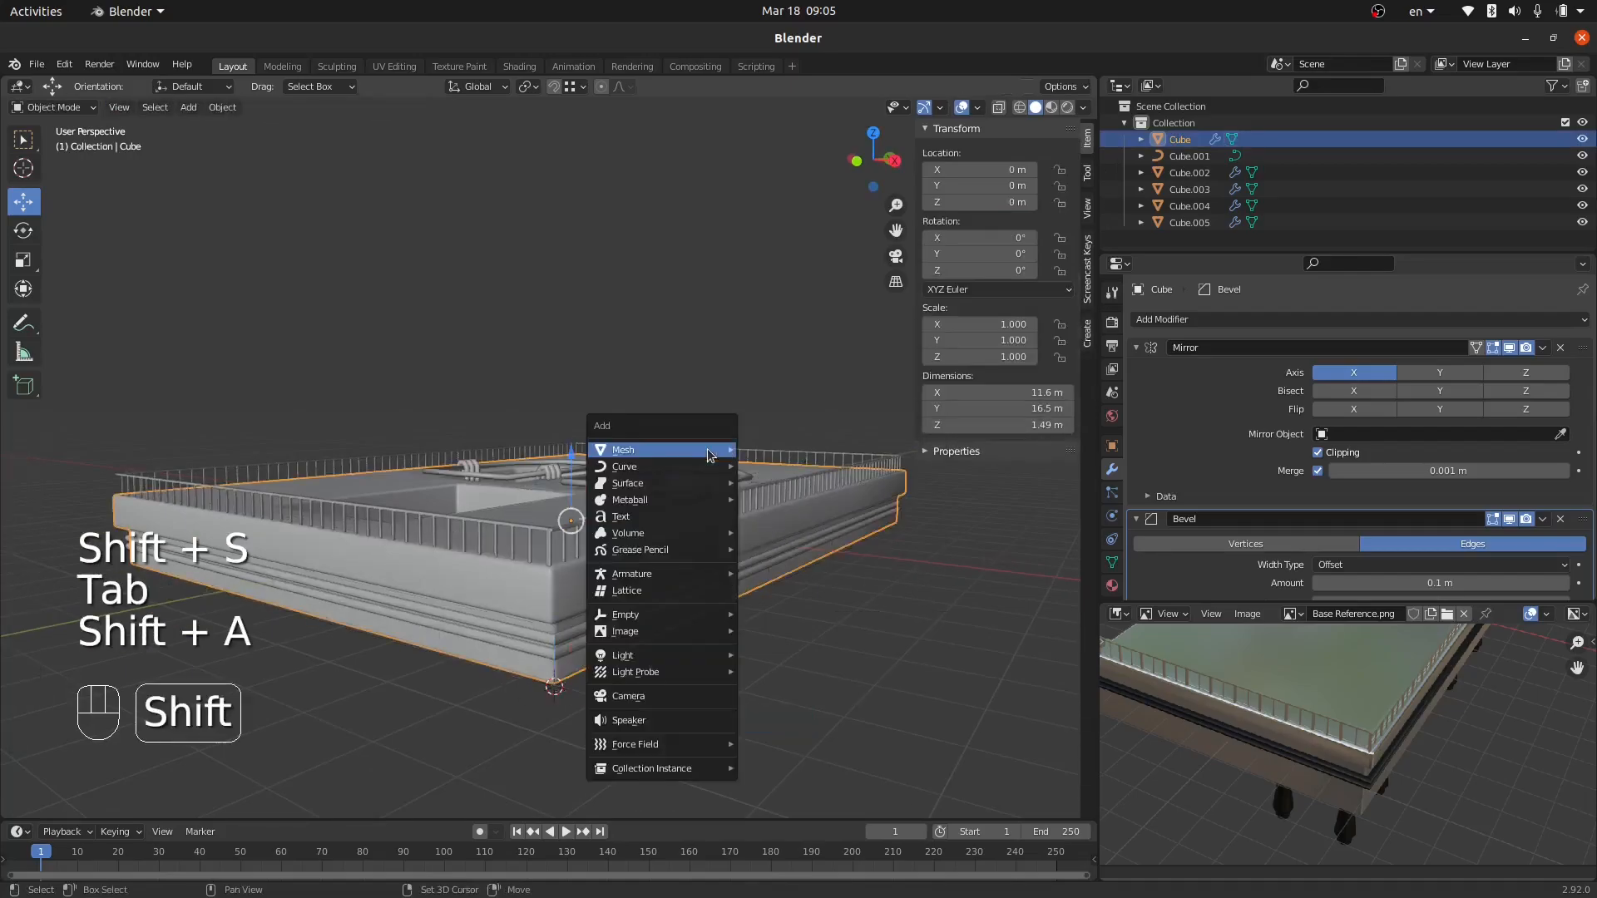
mouse_move(649, 450)
left_click(791, 469)
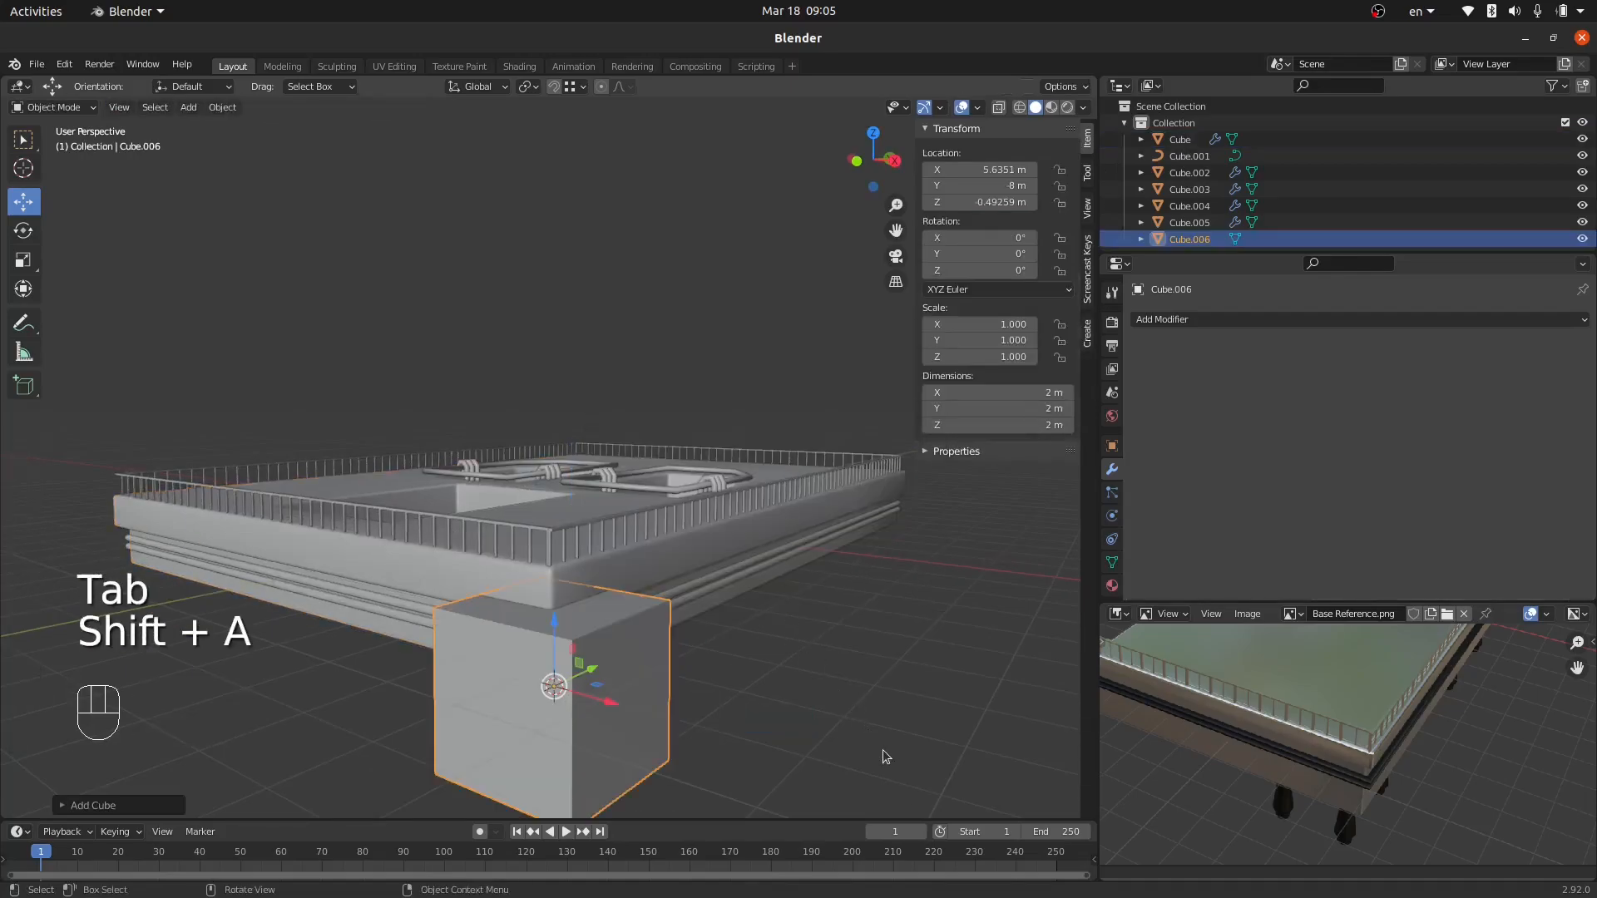
key("s")
left_click(541, 714)
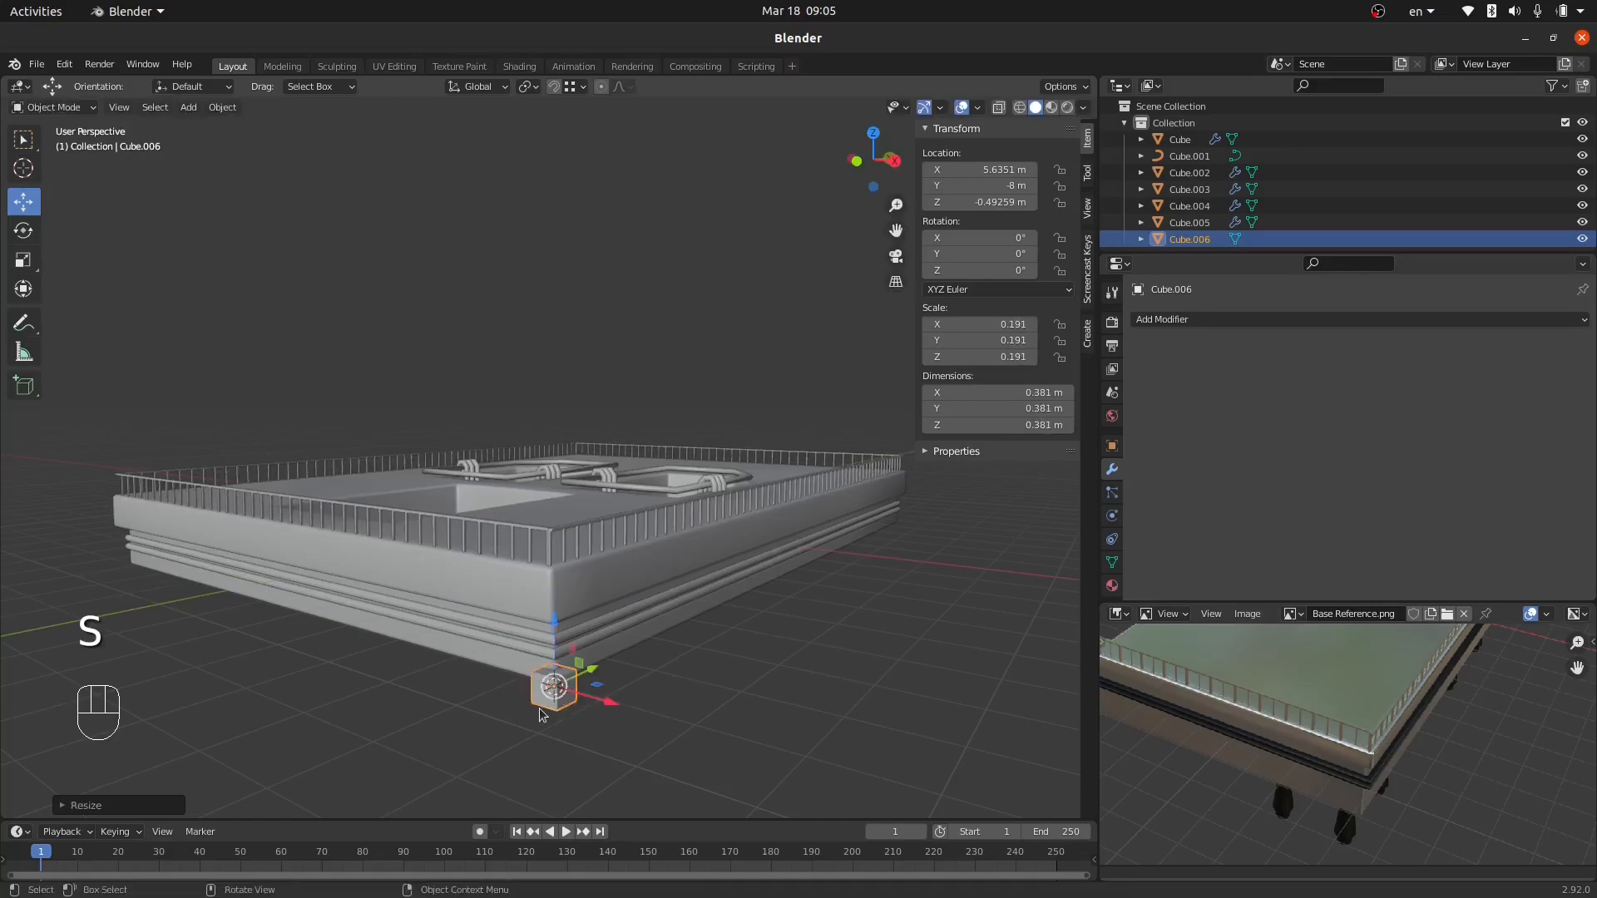
Add a Bevel modifier to the corner cube and apply the cube's scale.
left_click(1216, 319)
left_click(1254, 385)
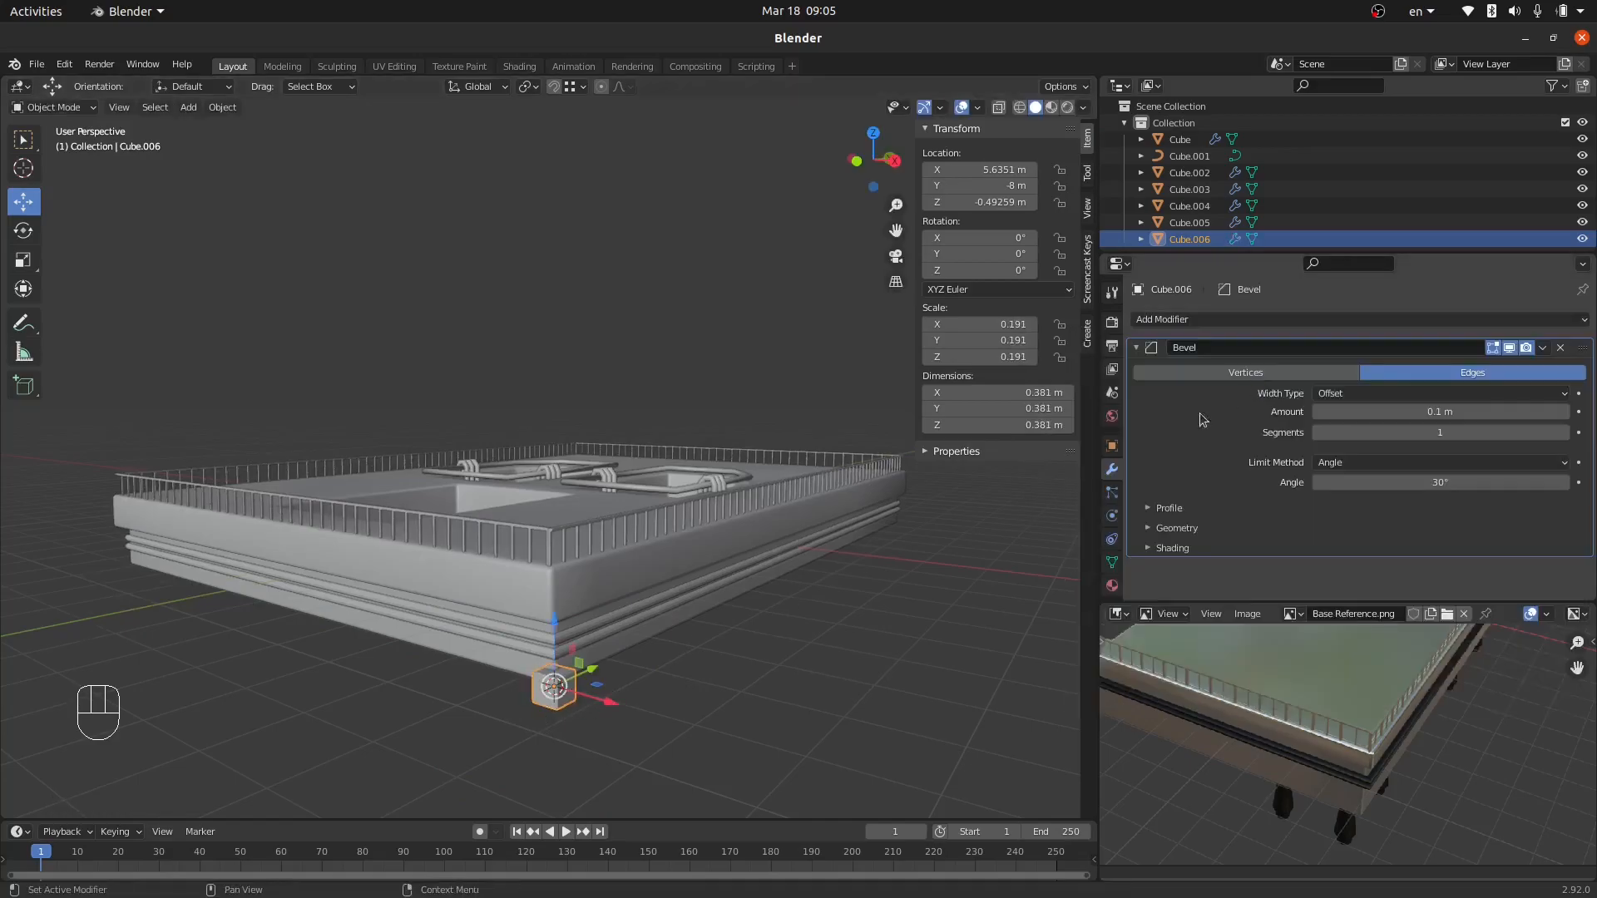
middle_click_drag(570, 711, 592, 615, "ctrl")
key("ctrl+a")
left_click(736, 514)
Set the corner cube's bevel segments to 3 and shade the cube smooth.
left_click(1565, 432)
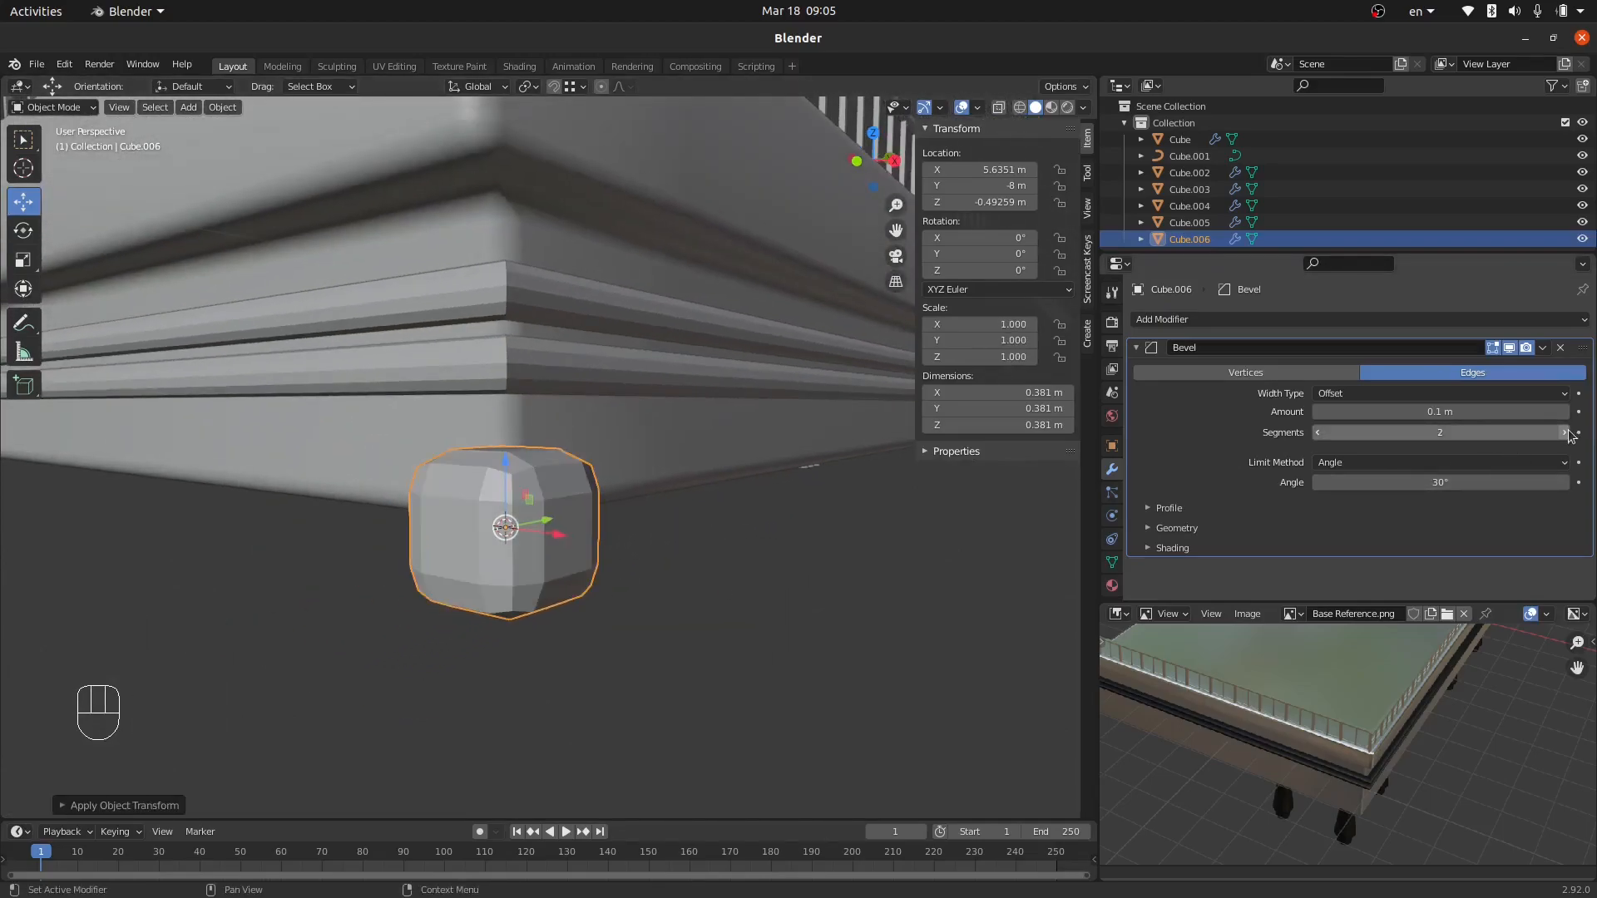
left_click(1565, 433)
right_click(535, 580)
left_click(533, 580)
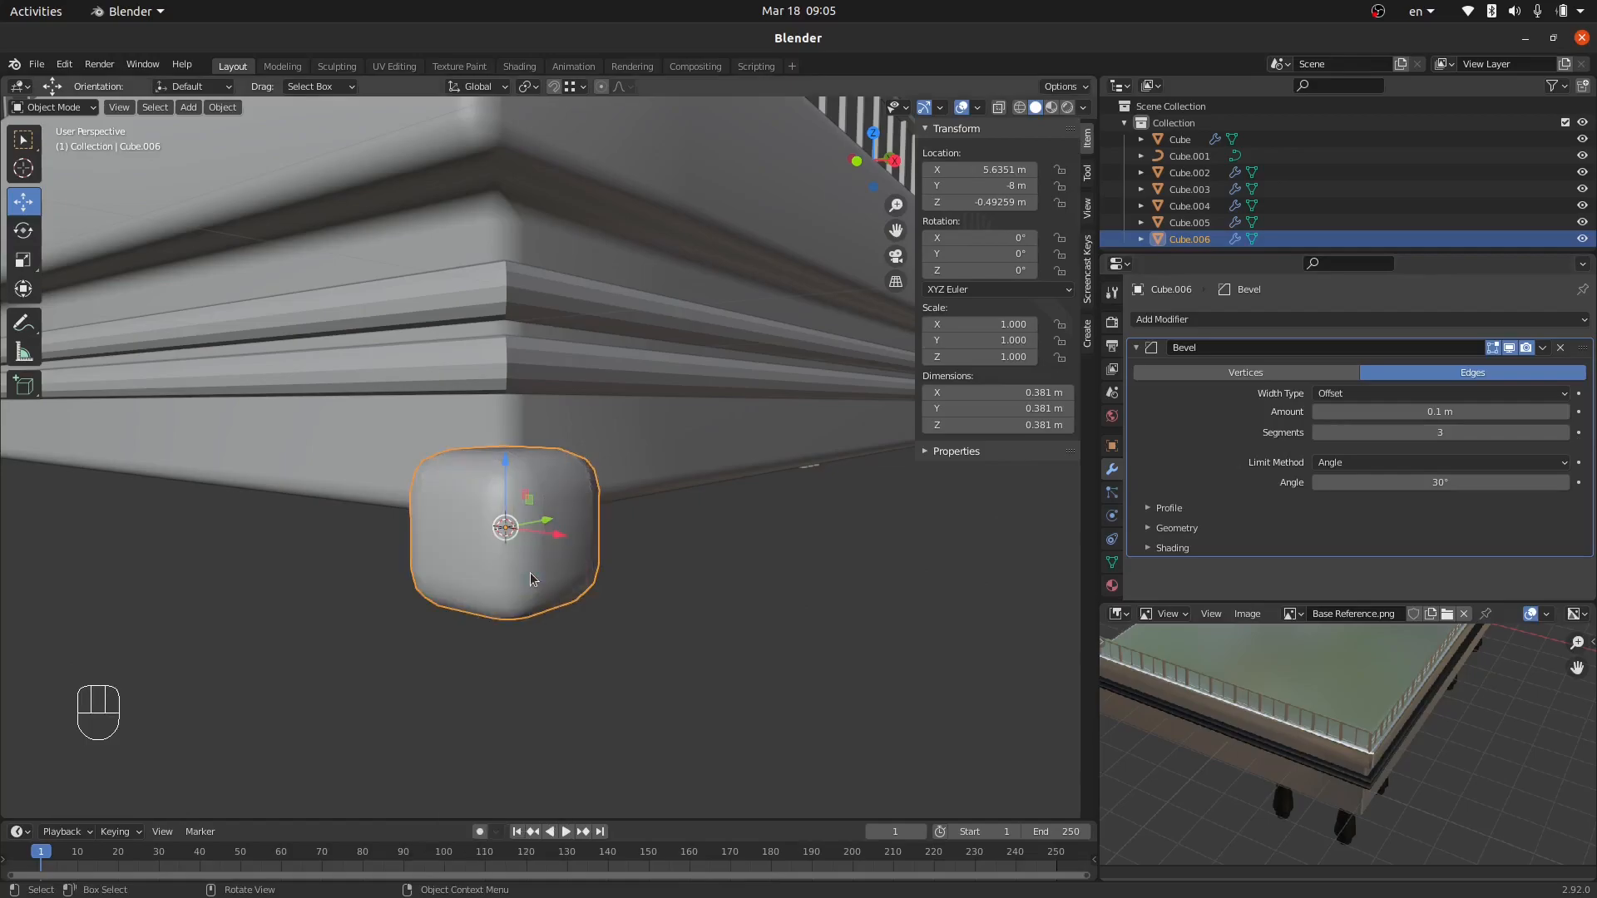
In Edit Mode, move the corner cube's bottom face down about 1.1 m to stretch it into a leg.
key("Tab")
middle_click_drag(526, 574, 526, 590)
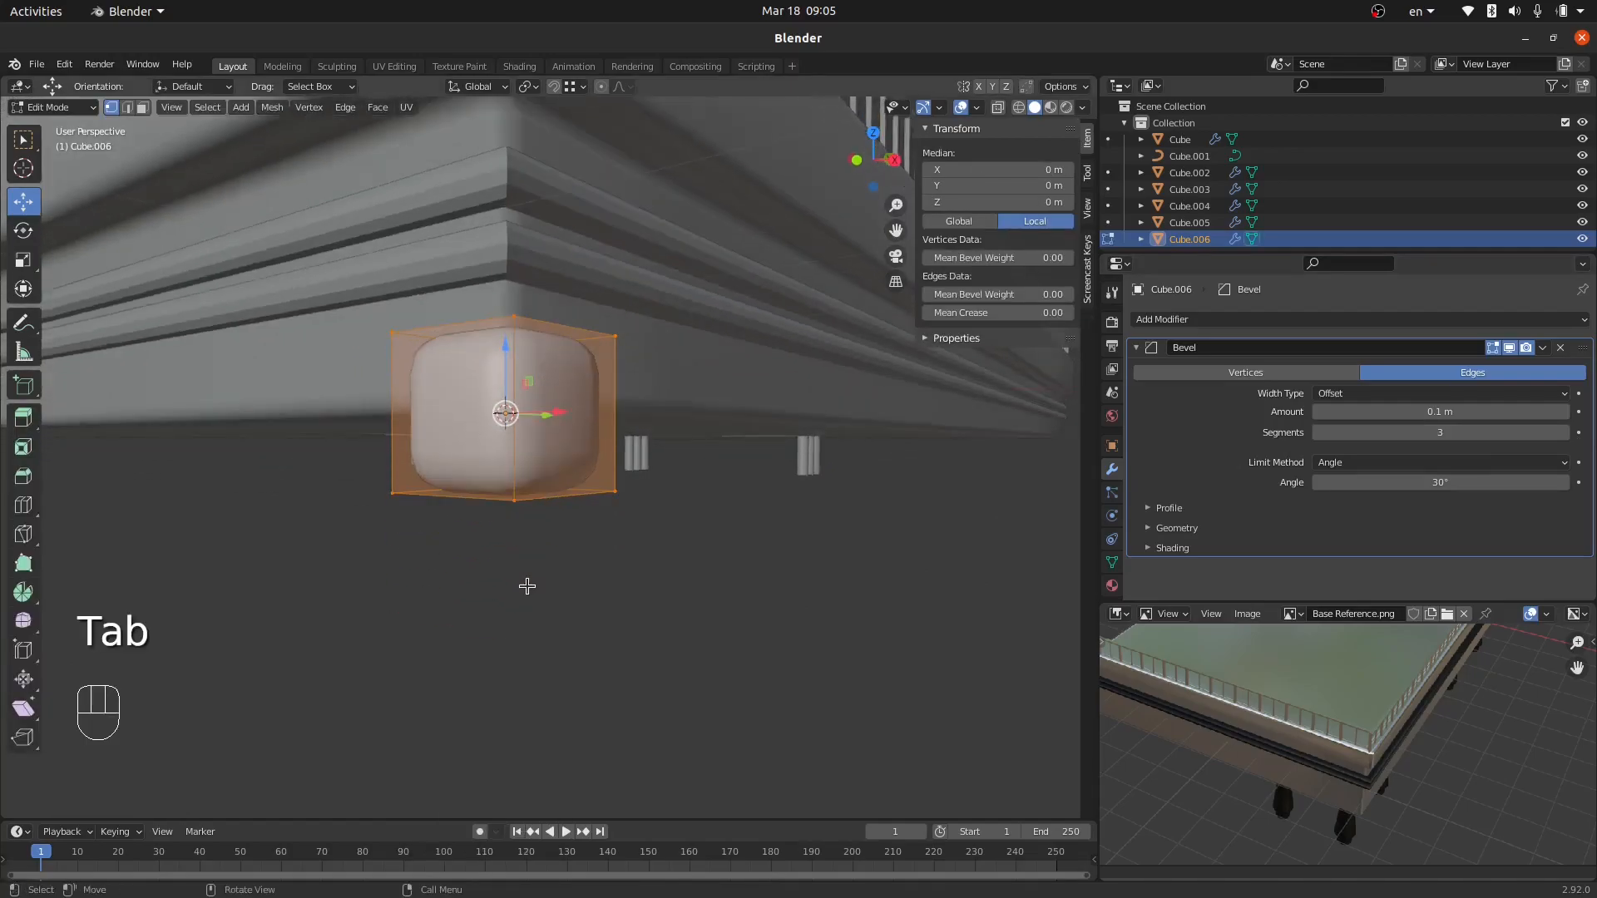
key("KP_Decimal")
scroll(528, 583, "down", 6)
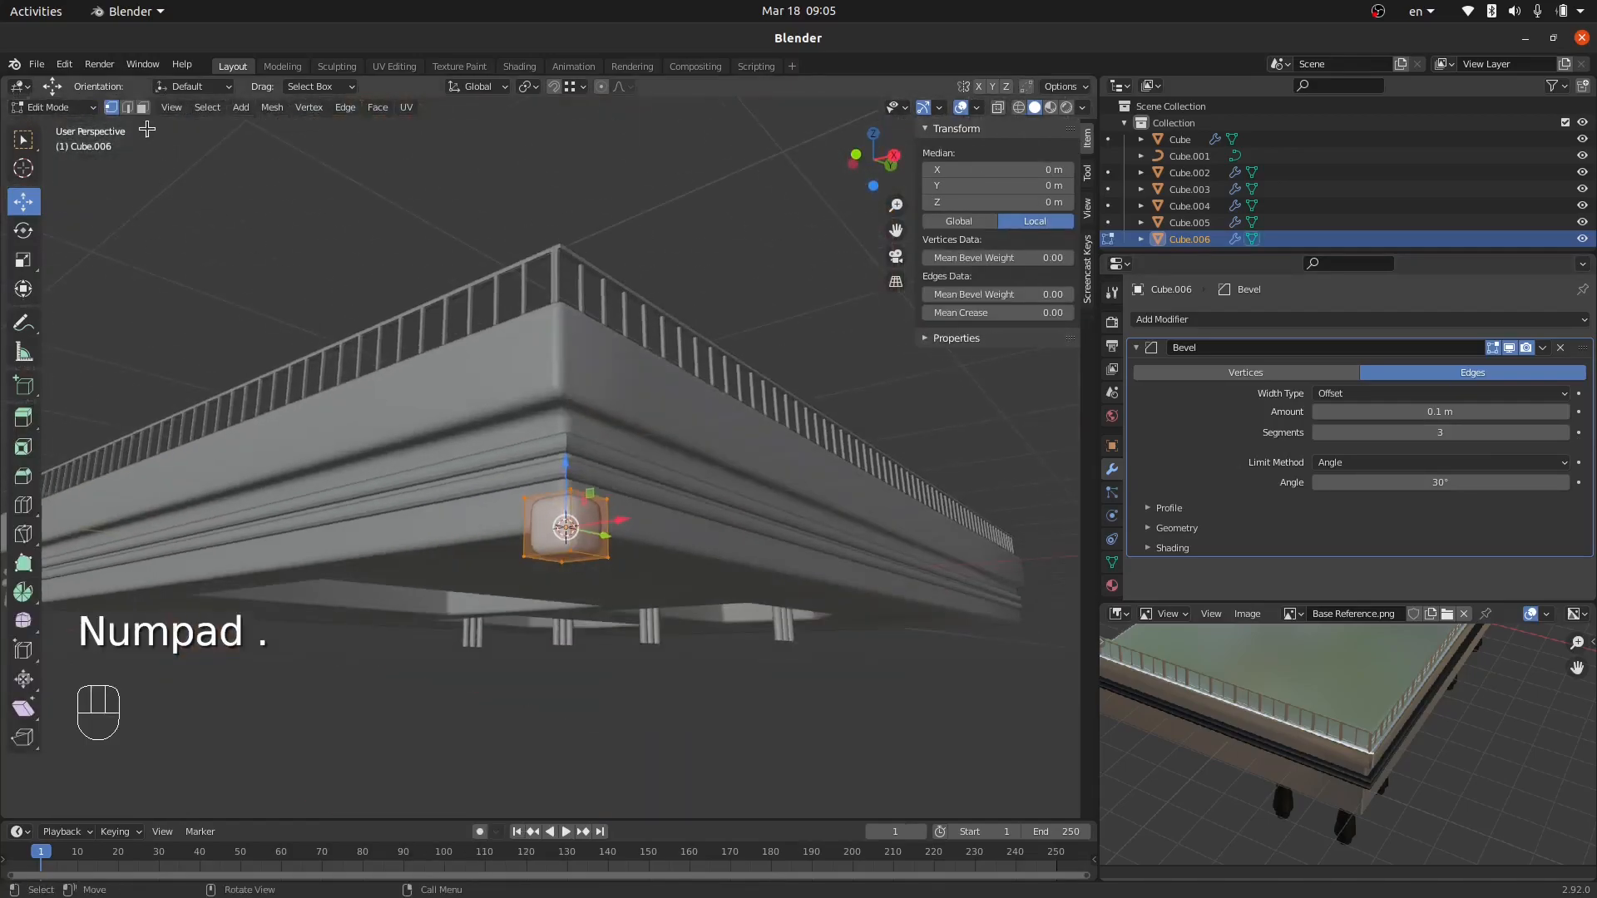
middle_click_drag(443, 510, 456, 491)
left_click(574, 556)
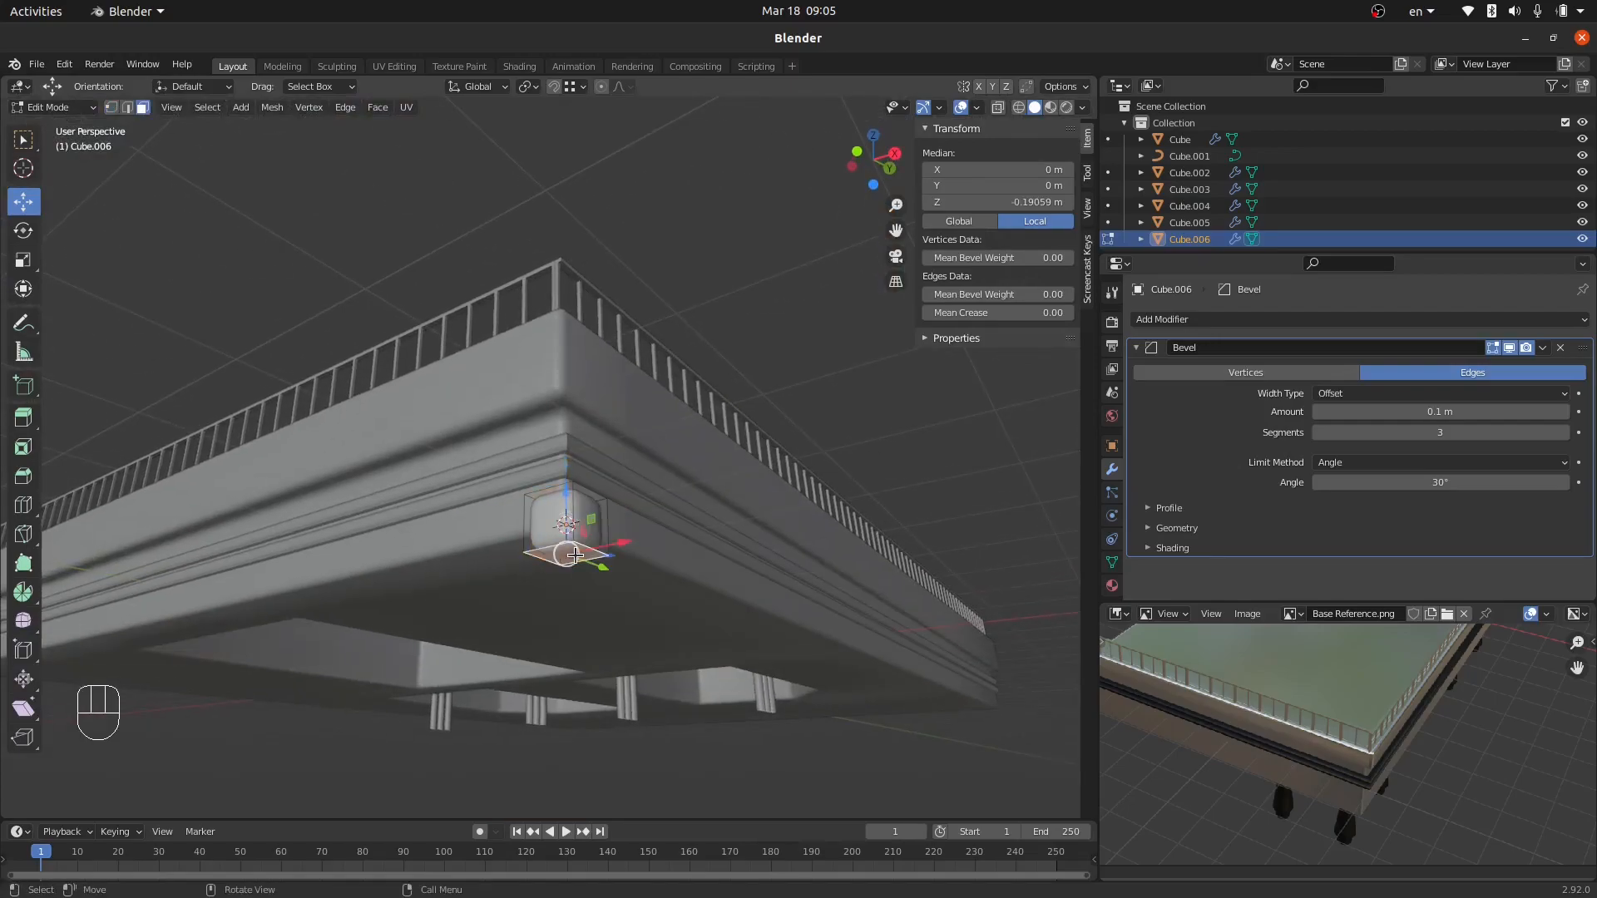
left_click_drag(565, 507, 574, 707)
middle_click_drag(641, 624, 628, 652)
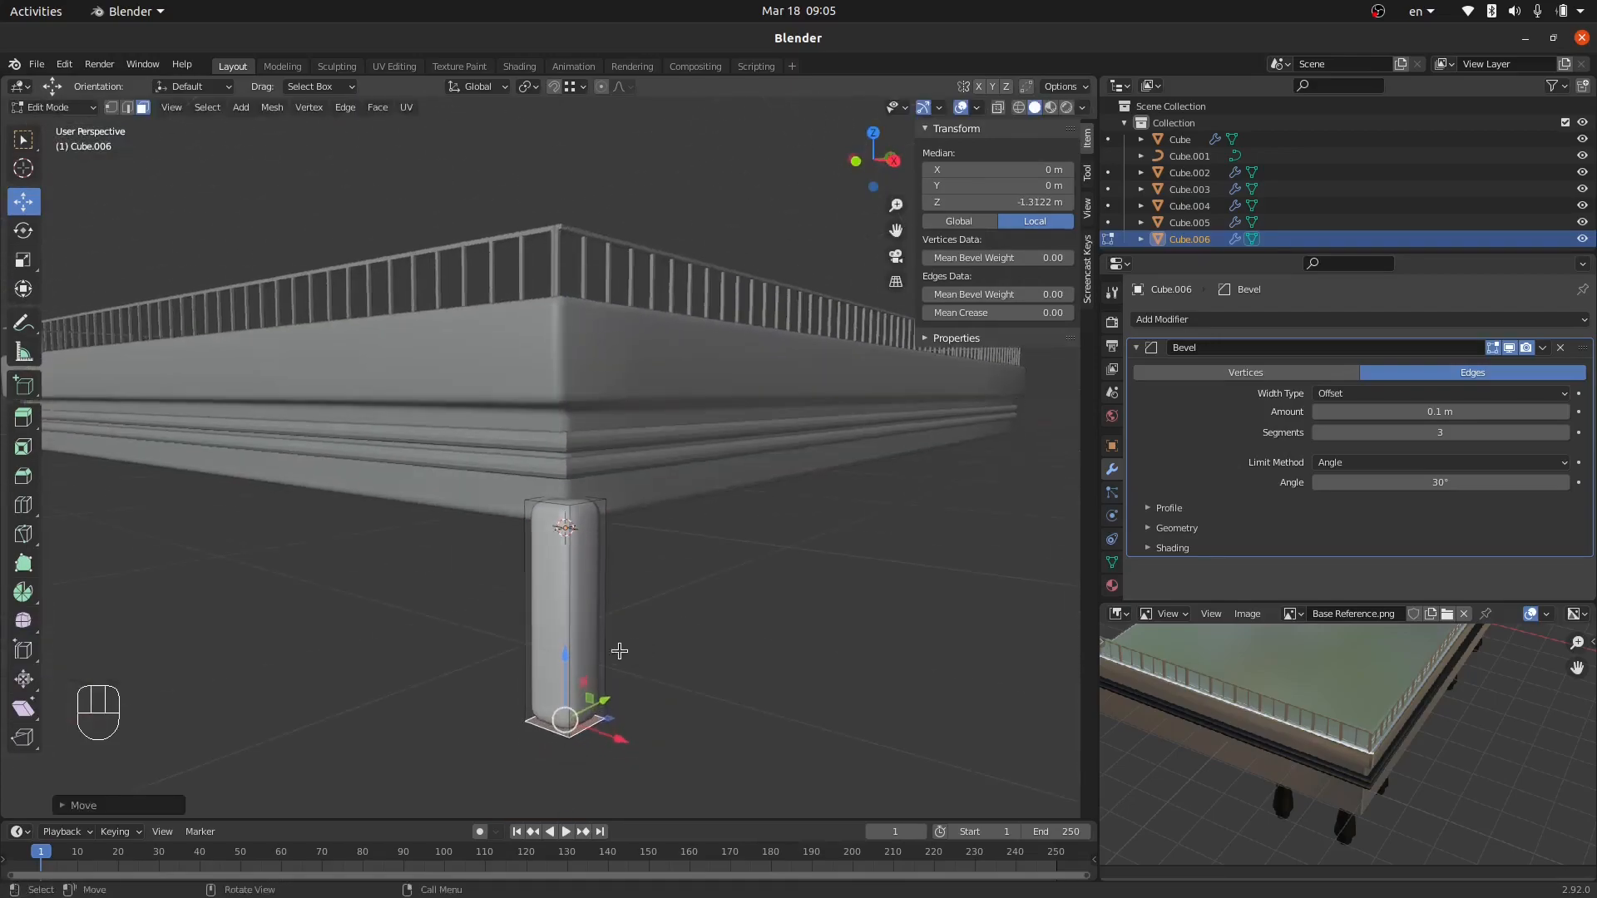
Add two horizontal loop cuts around the middle of the leg, lowering the first and placing the second just below it.
key("ctrl+r")
left_click(560, 666)
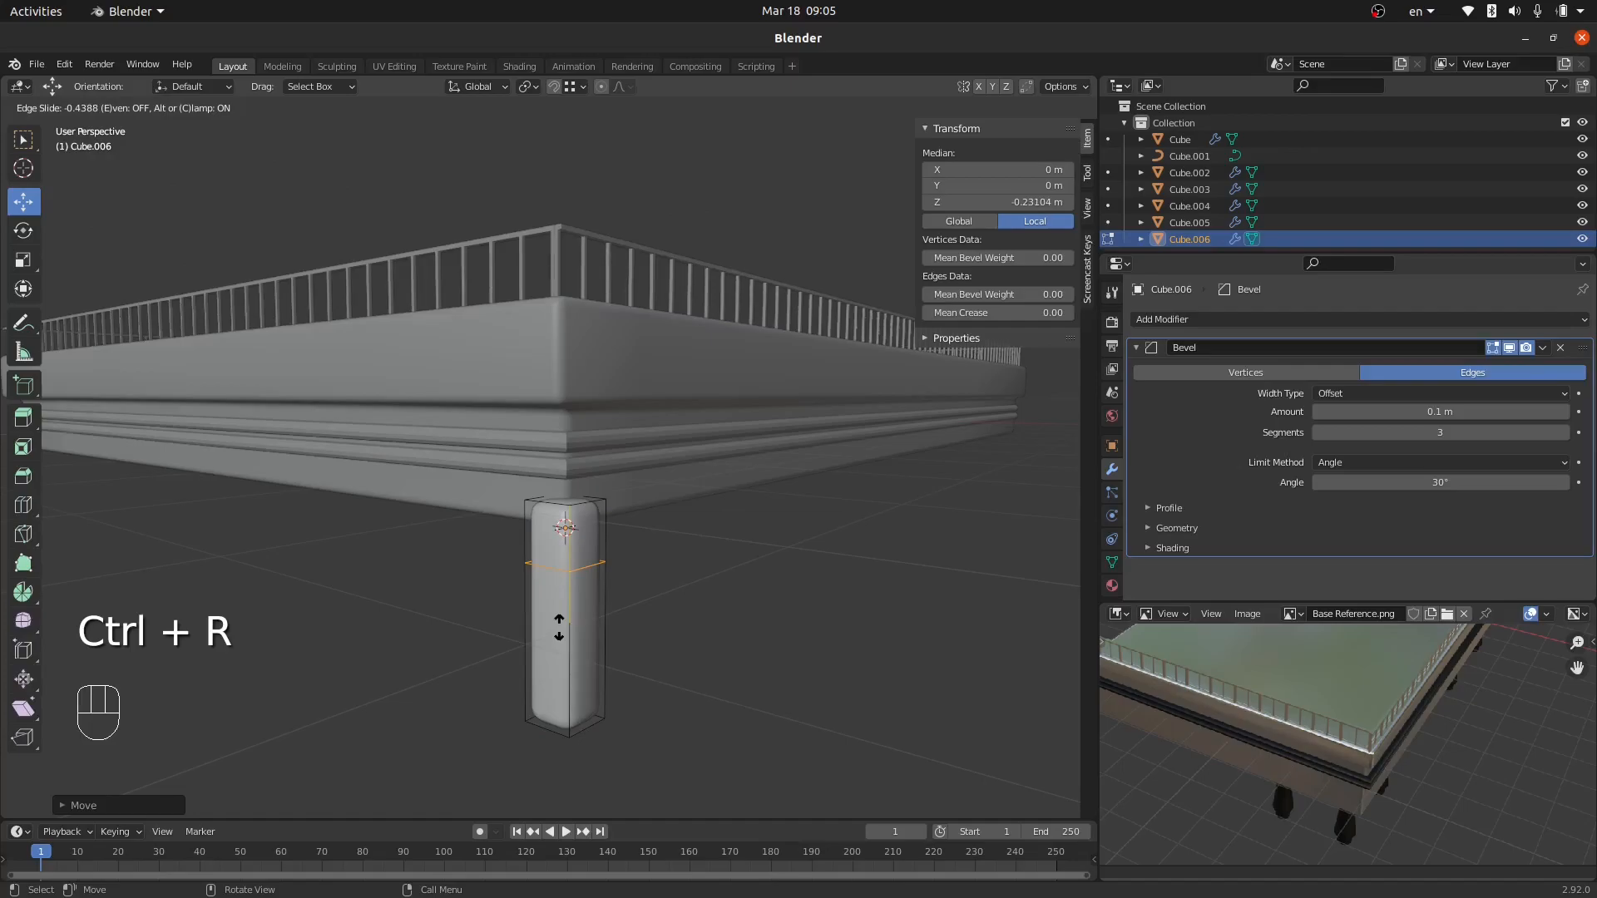
left_click(559, 628)
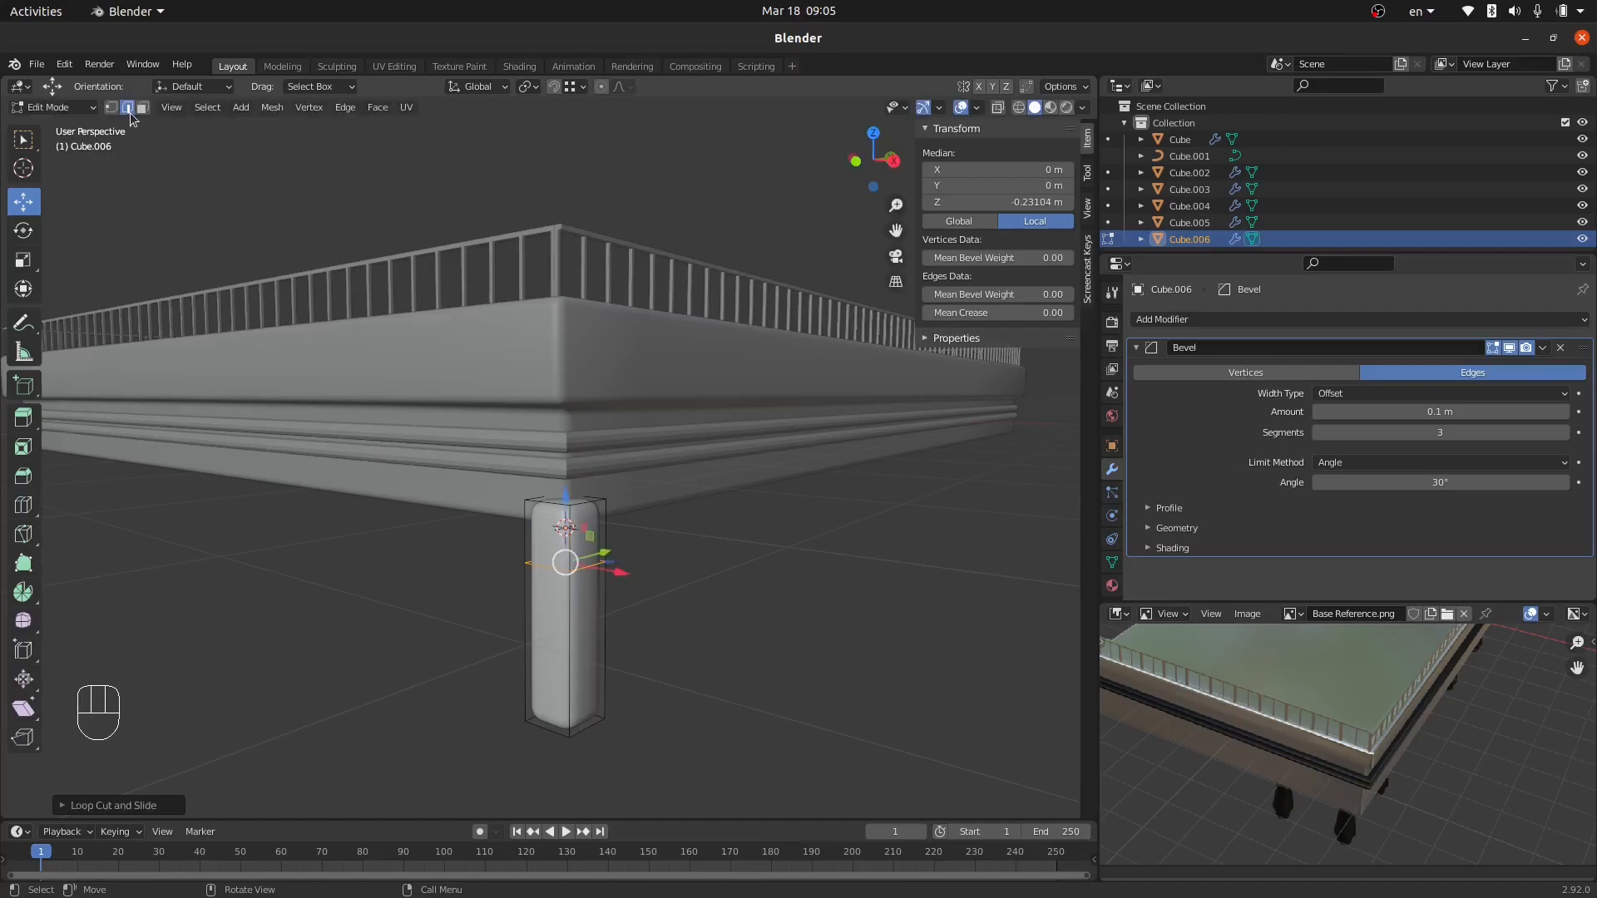
left_click_drag(566, 502, 567, 540)
key("ctrl+r")
left_click(566, 678)
left_click(577, 657)
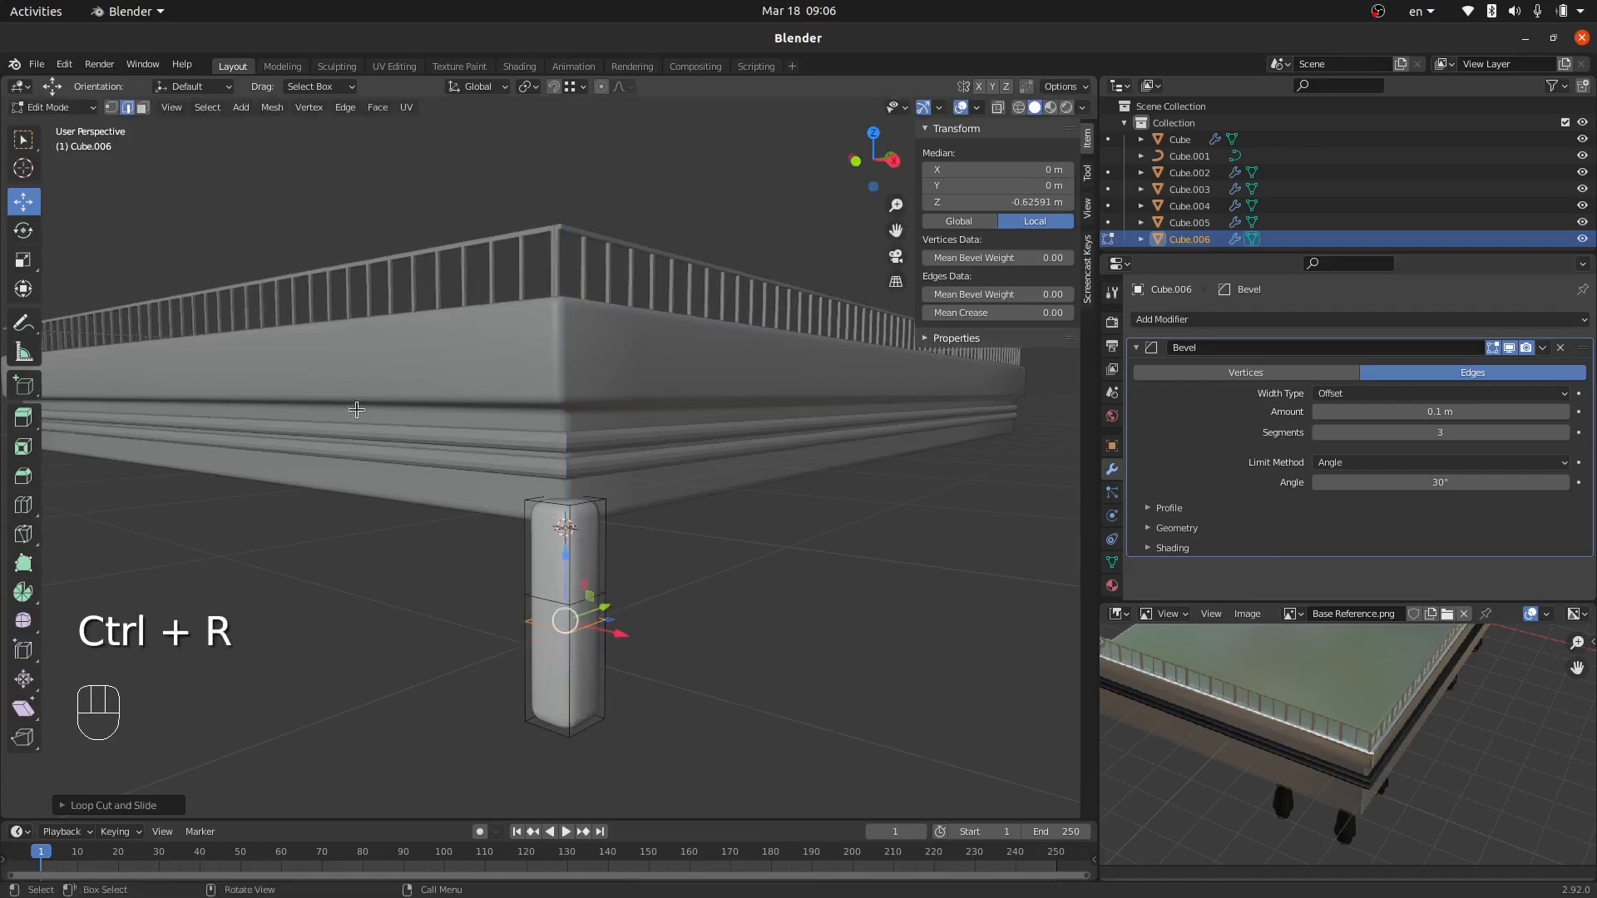
Select the leg's upper ring of faces and scale it outward in X and Y by about 1.46.
left_click(143, 108)
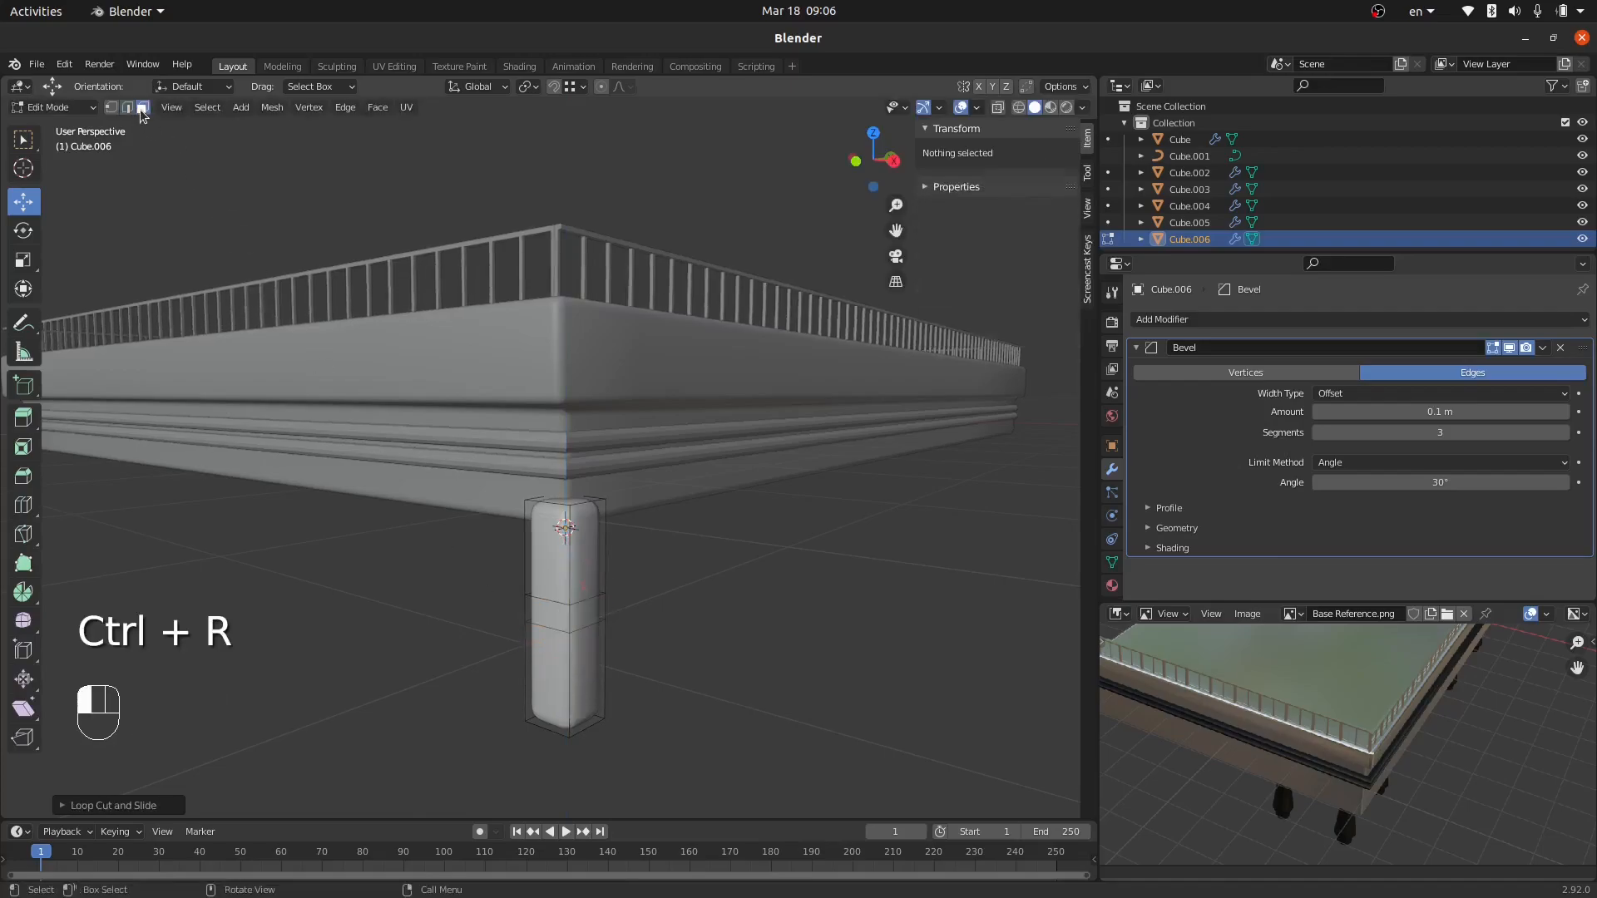
left_click(571, 555, "alt")
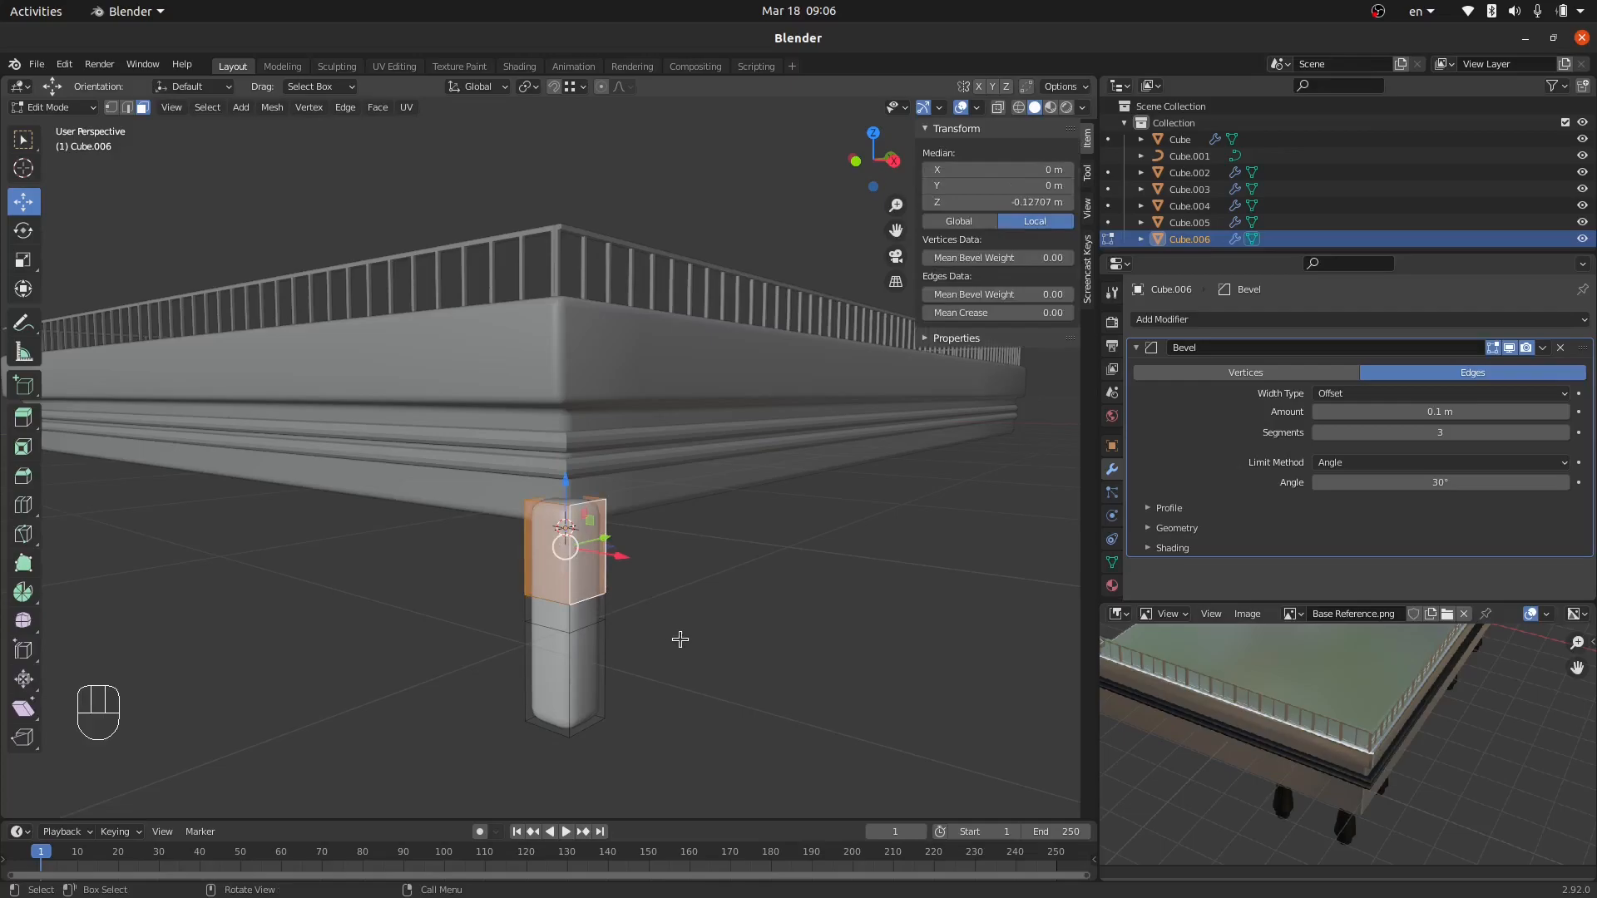
key("s")
key("shift+z")
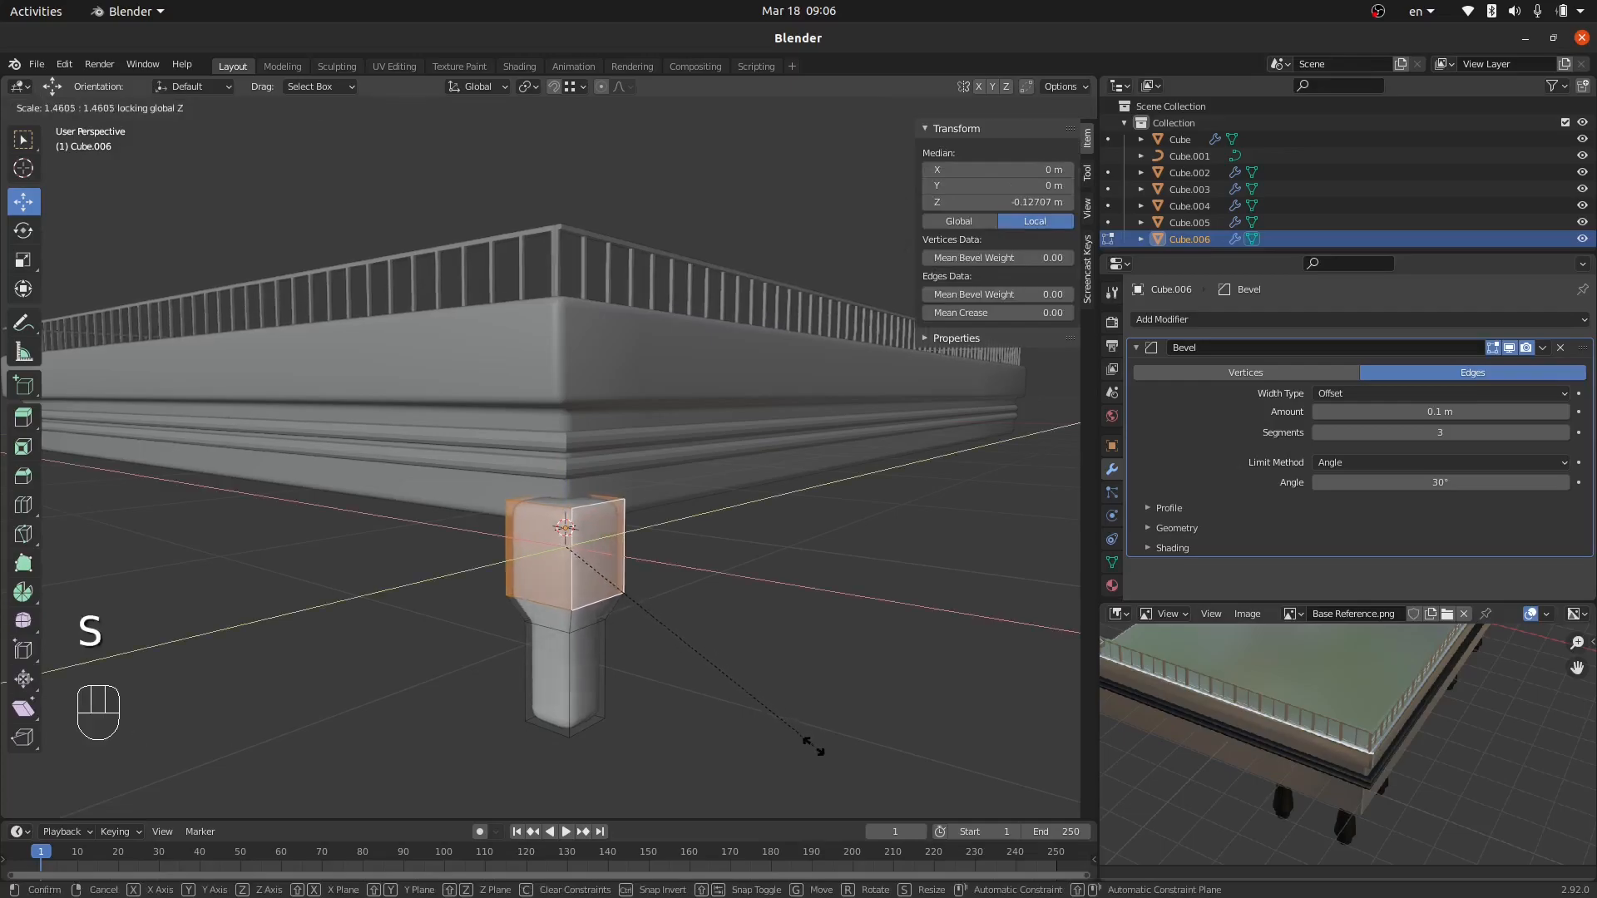
left_click(813, 746)
In Object Mode, narrow the whole leg in X and Y to a scale of about 0.66.
key("Tab")
middle_click_drag(817, 752, 609, 712)
key("s")
key("shift+z")
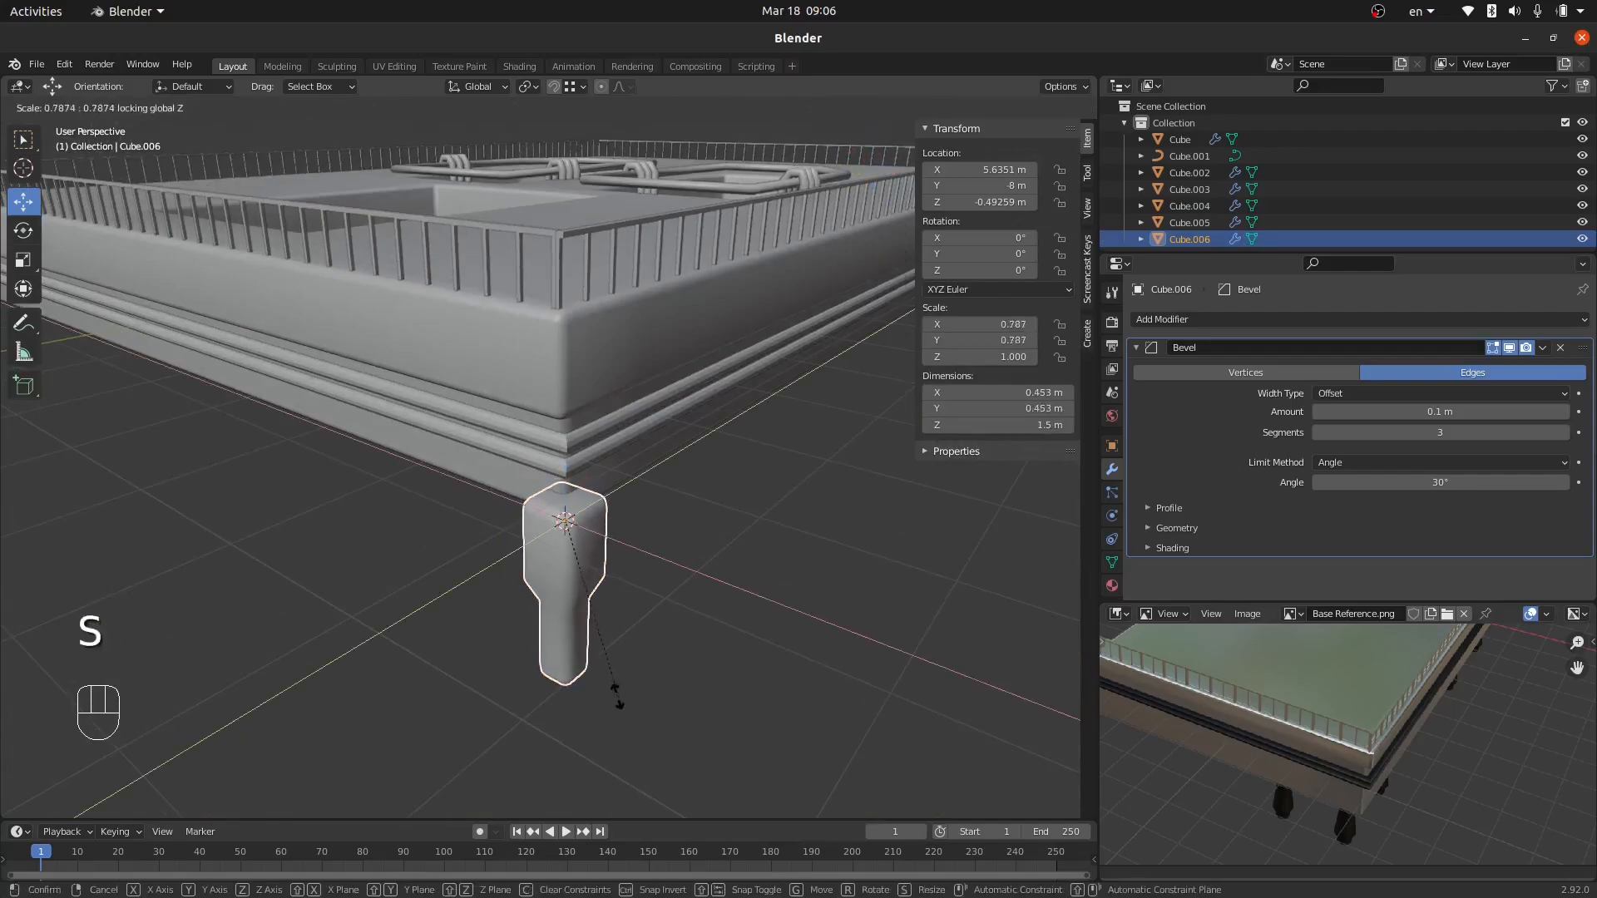
left_click(607, 671)
In Edit Mode, extrude the leg's bottom face down by about 0.2 m to add a foot section.
middle_click_drag(607, 671, 590, 609)
key("Tab")
scroll(577, 742, "up", 5)
left_click(535, 470)
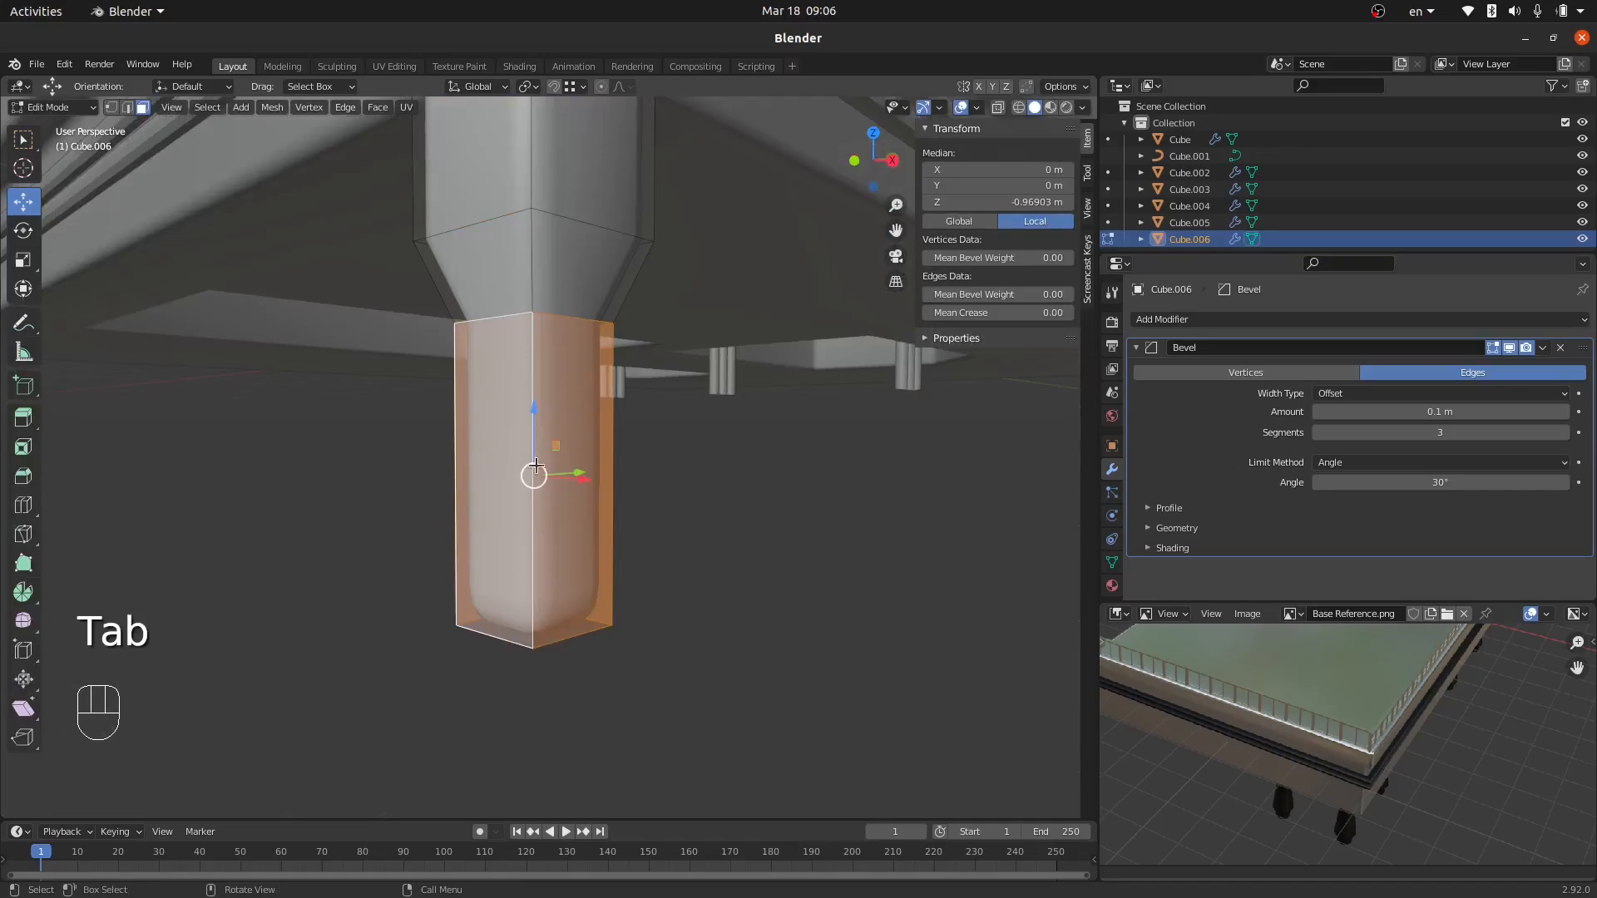
left_click_drag(533, 410, 535, 361)
key("e")
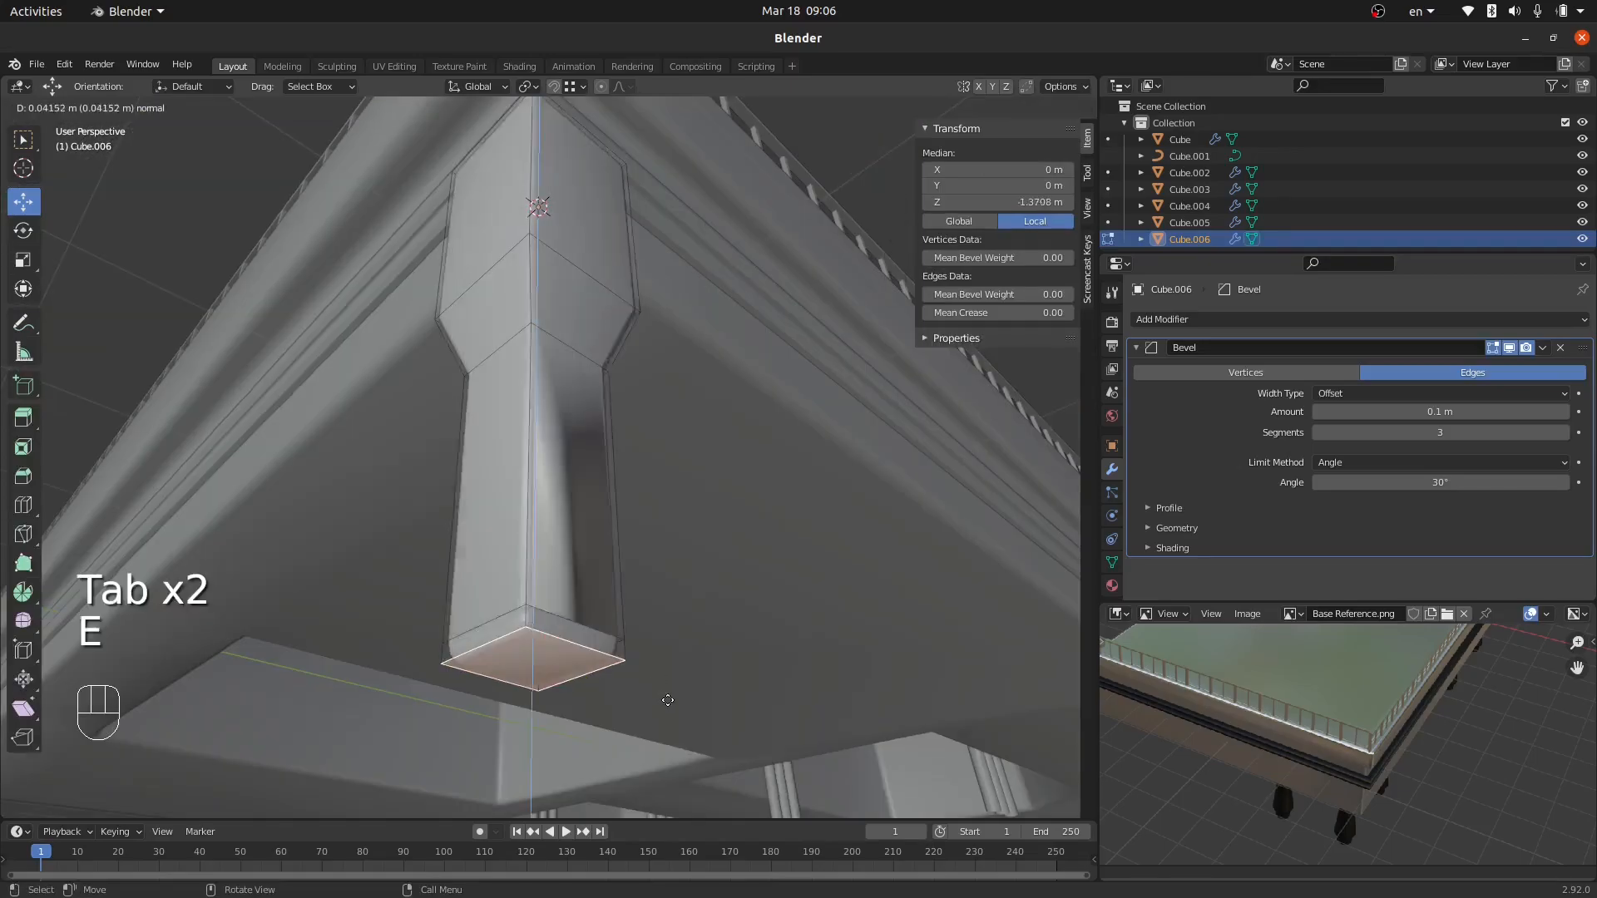
left_click(683, 764)
Add a loop cut just above the foot, then extrude that narrow face ring in place and shrink it to about 0.7 in X and Y.
key("ctrl+r")
left_click(562, 498)
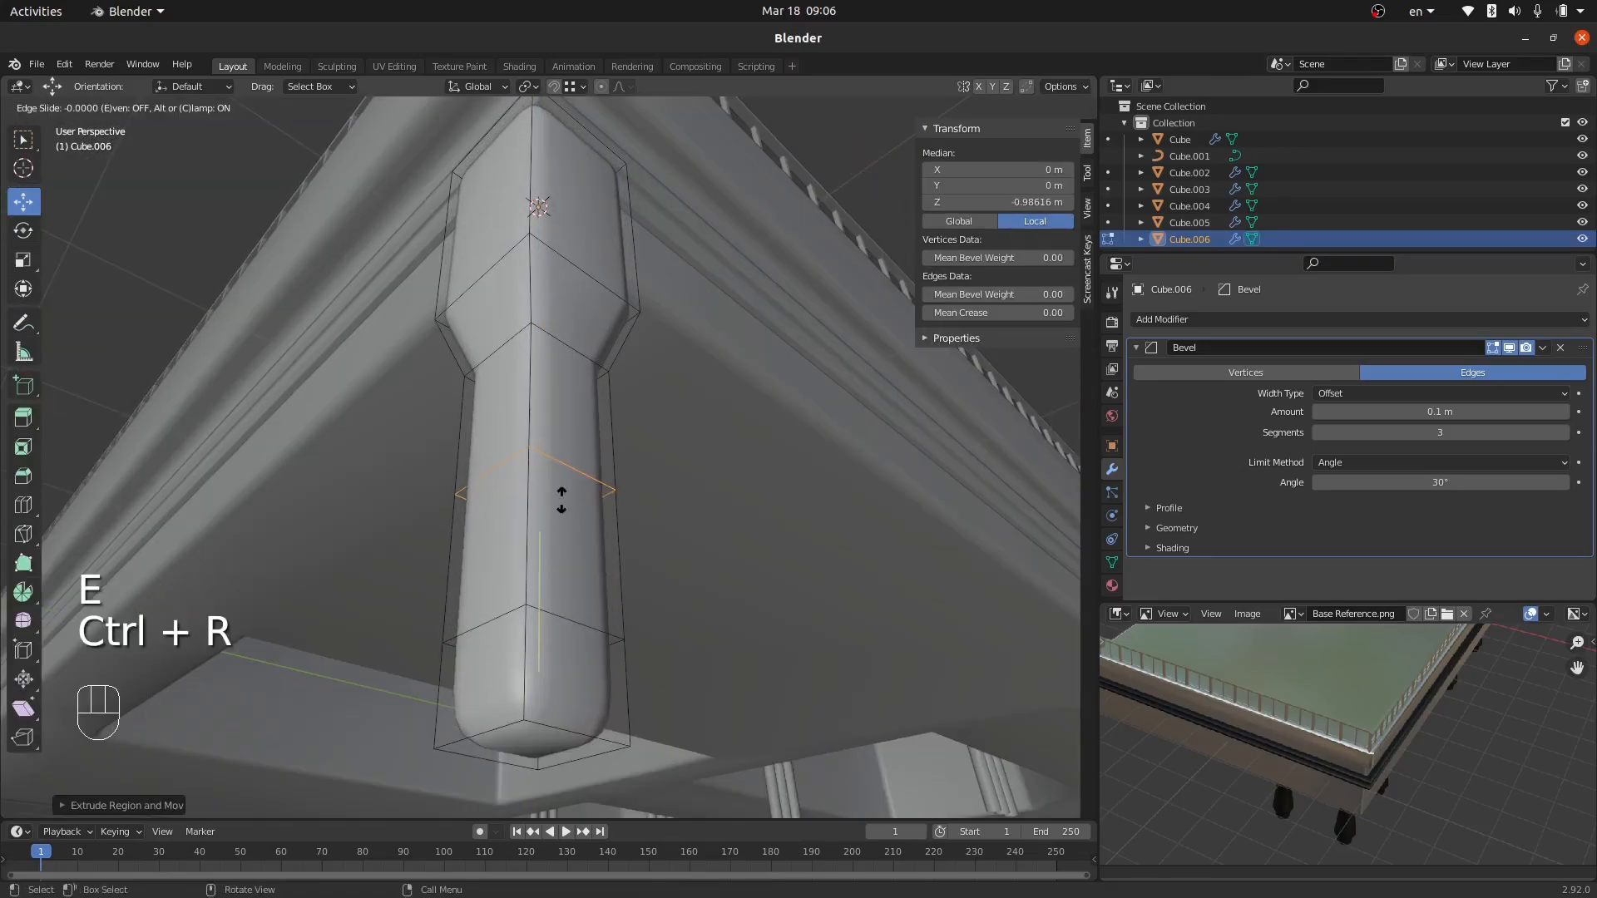
left_click(565, 595)
left_click(522, 581, "alt")
key("e")
right_click(844, 683)
key("s")
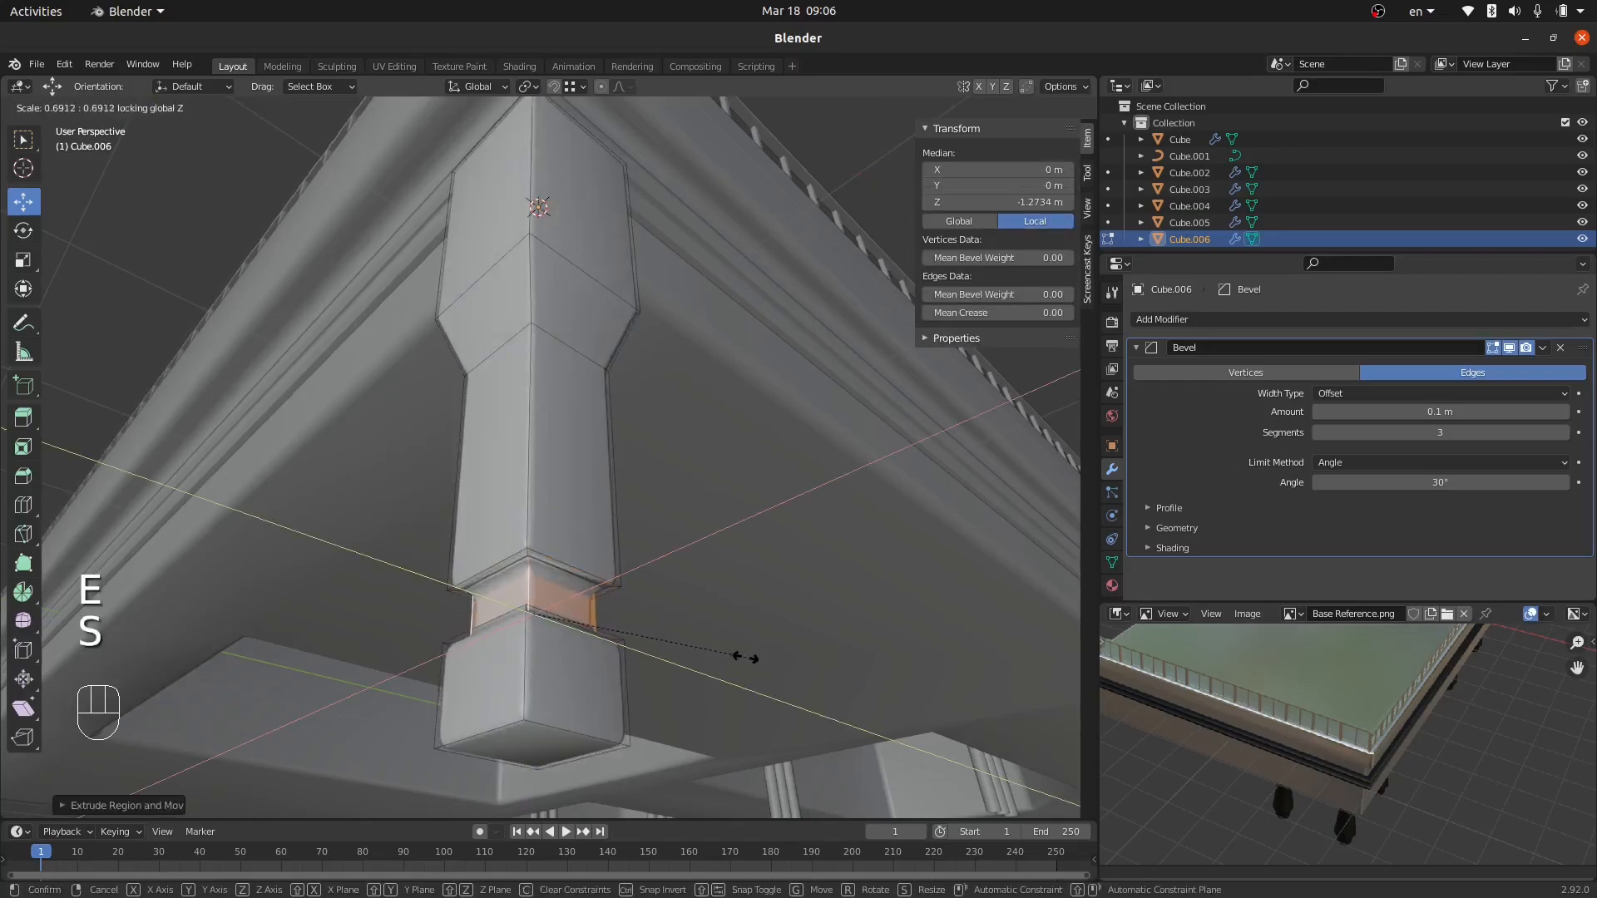
left_click(737, 652)
key("Tab")
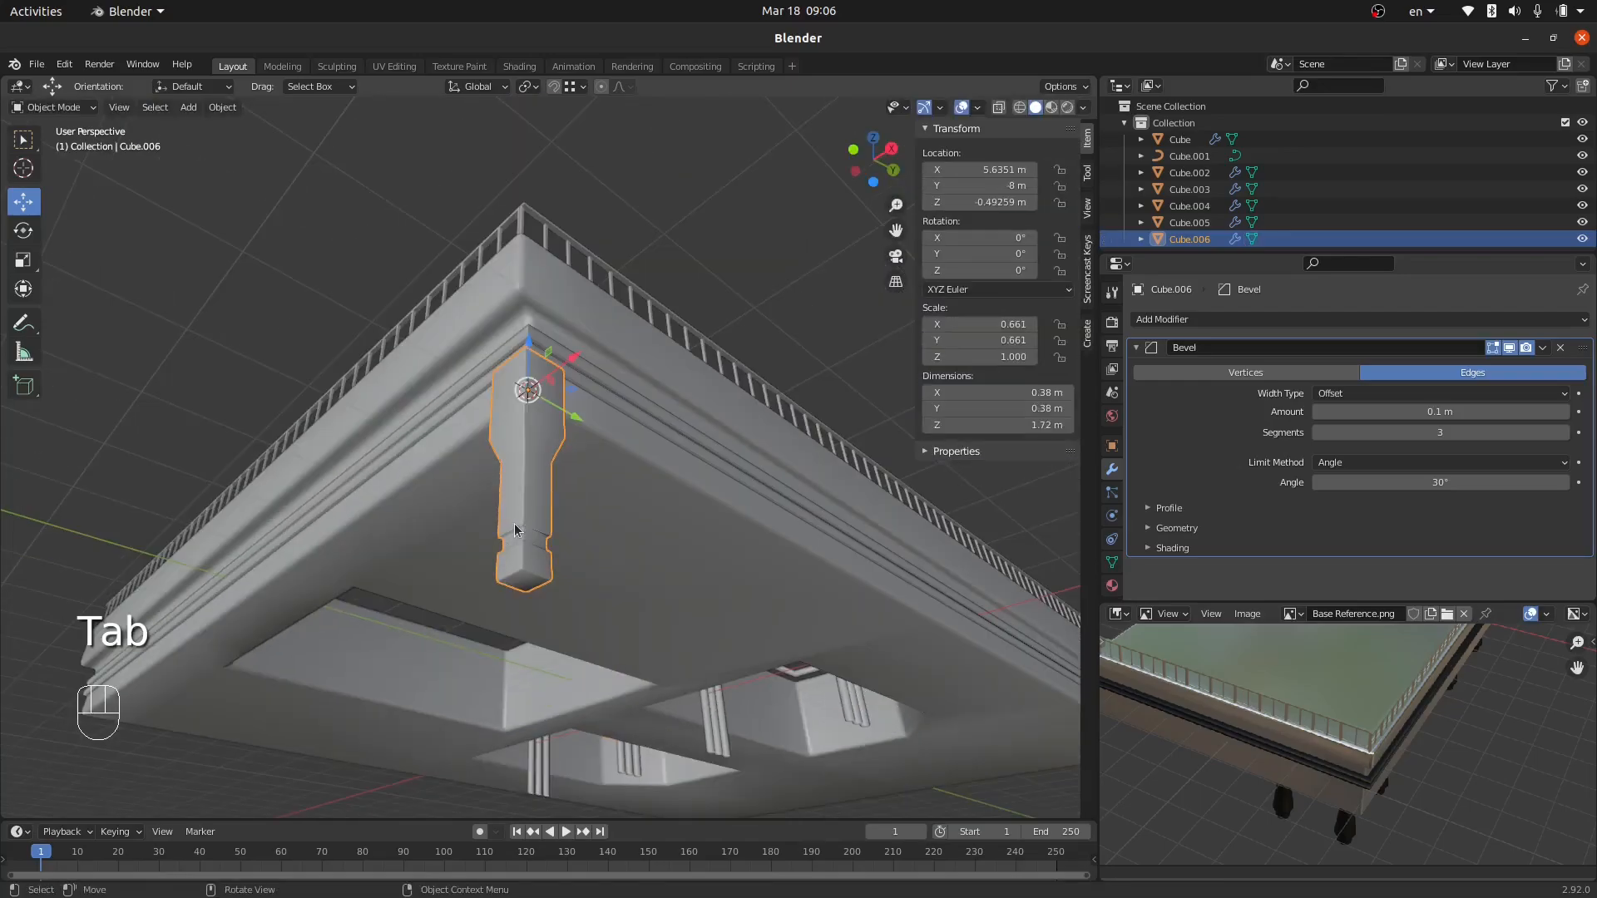
In a top wireframe view, shift the leg slightly in X and Y to fit beneath the slab's corner, and return to solid shading.
middle_click_drag(515, 530, 534, 629)
mouse_move(502, 516)
middle_mouse_down("shift")
mouse_move(499, 567)
mouse_move(533, 516)
middle_mouse_up("shift")
key("Tab")
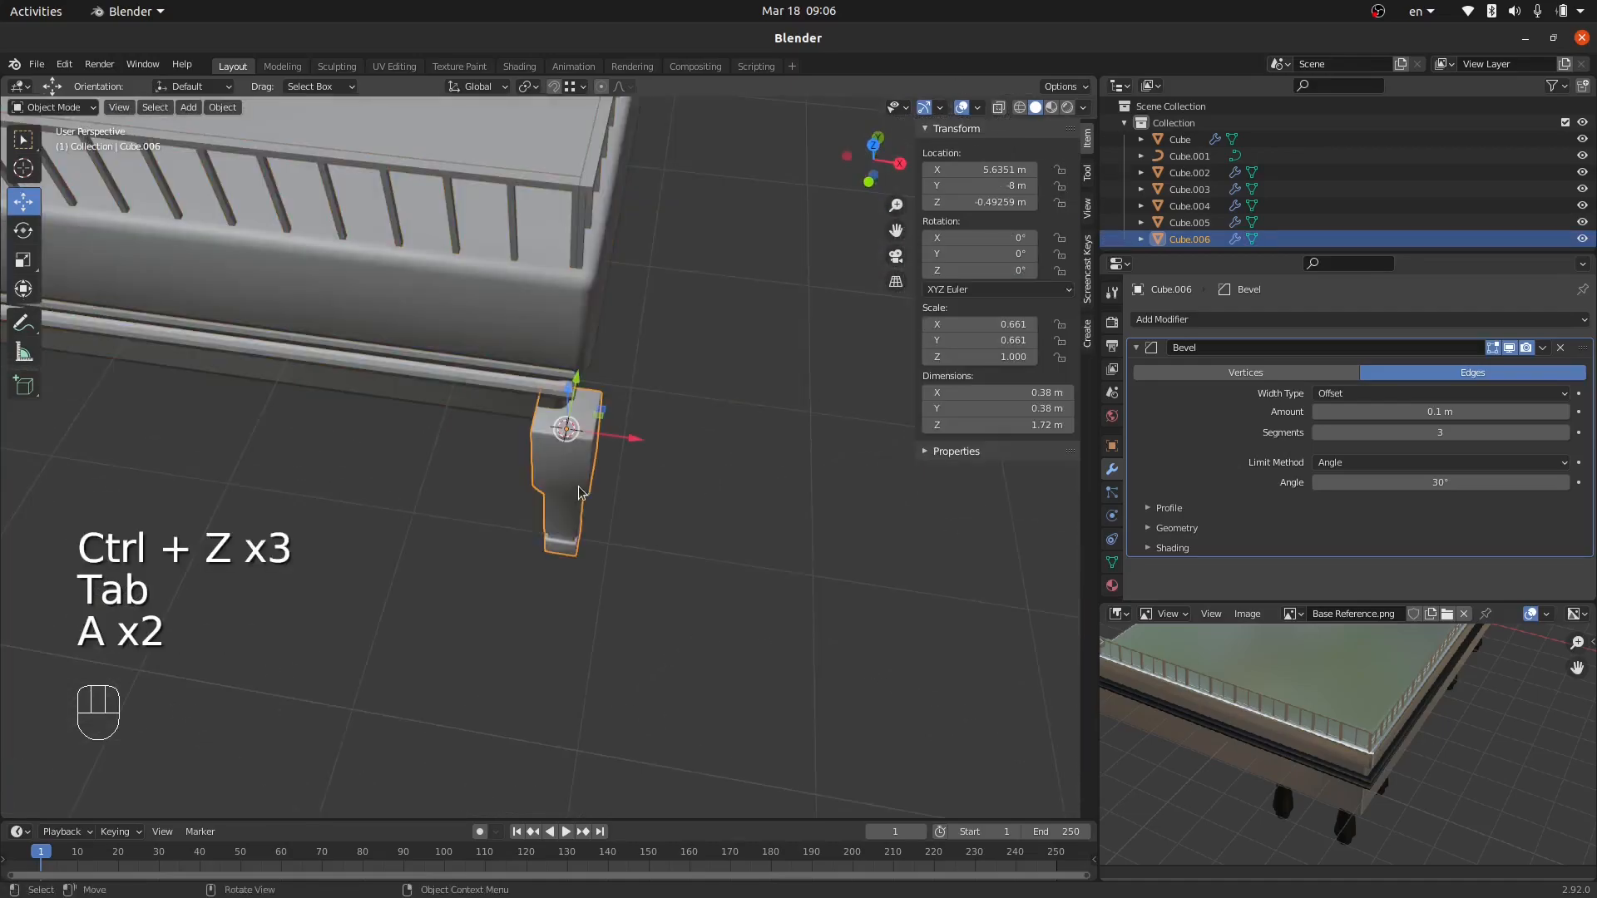
key("KP_7")
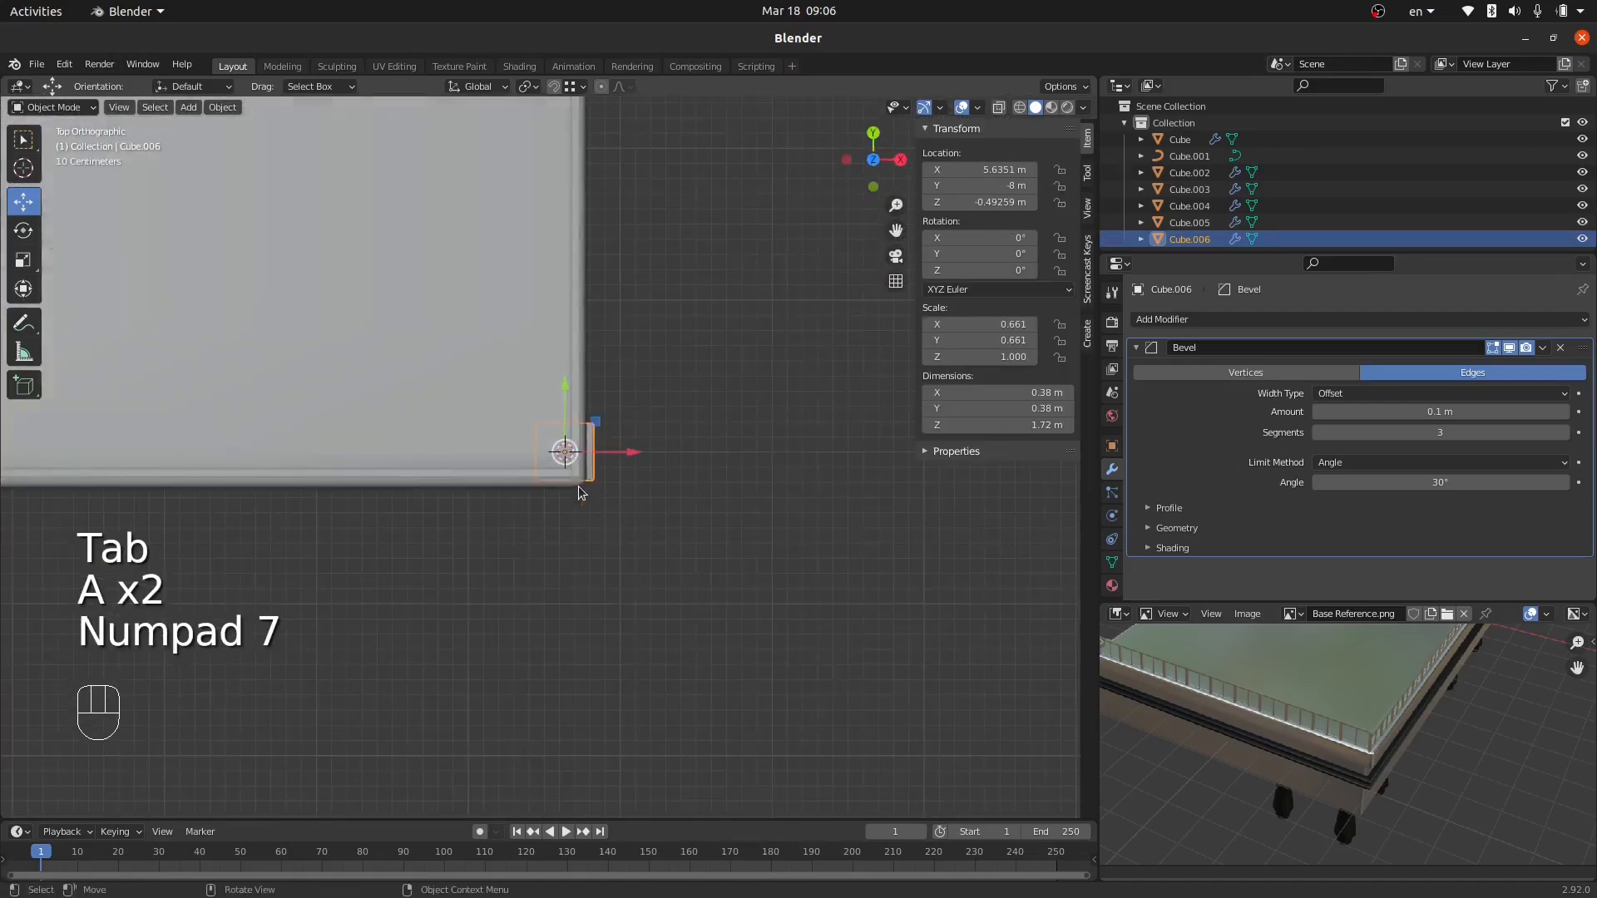
key("z")
left_click_drag(616, 457, 594, 454)
left_click_drag(545, 406, 546, 391)
mouse_move(578, 495)
middle_mouse_down()
mouse_move(606, 576)
mouse_move(569, 447)
mouse_move(591, 408)
mouse_move(533, 480)
middle_mouse_up()
key("z")
left_click(654, 433)
Join the leg into the mirrored slab object.
left_click(562, 349, "shift")
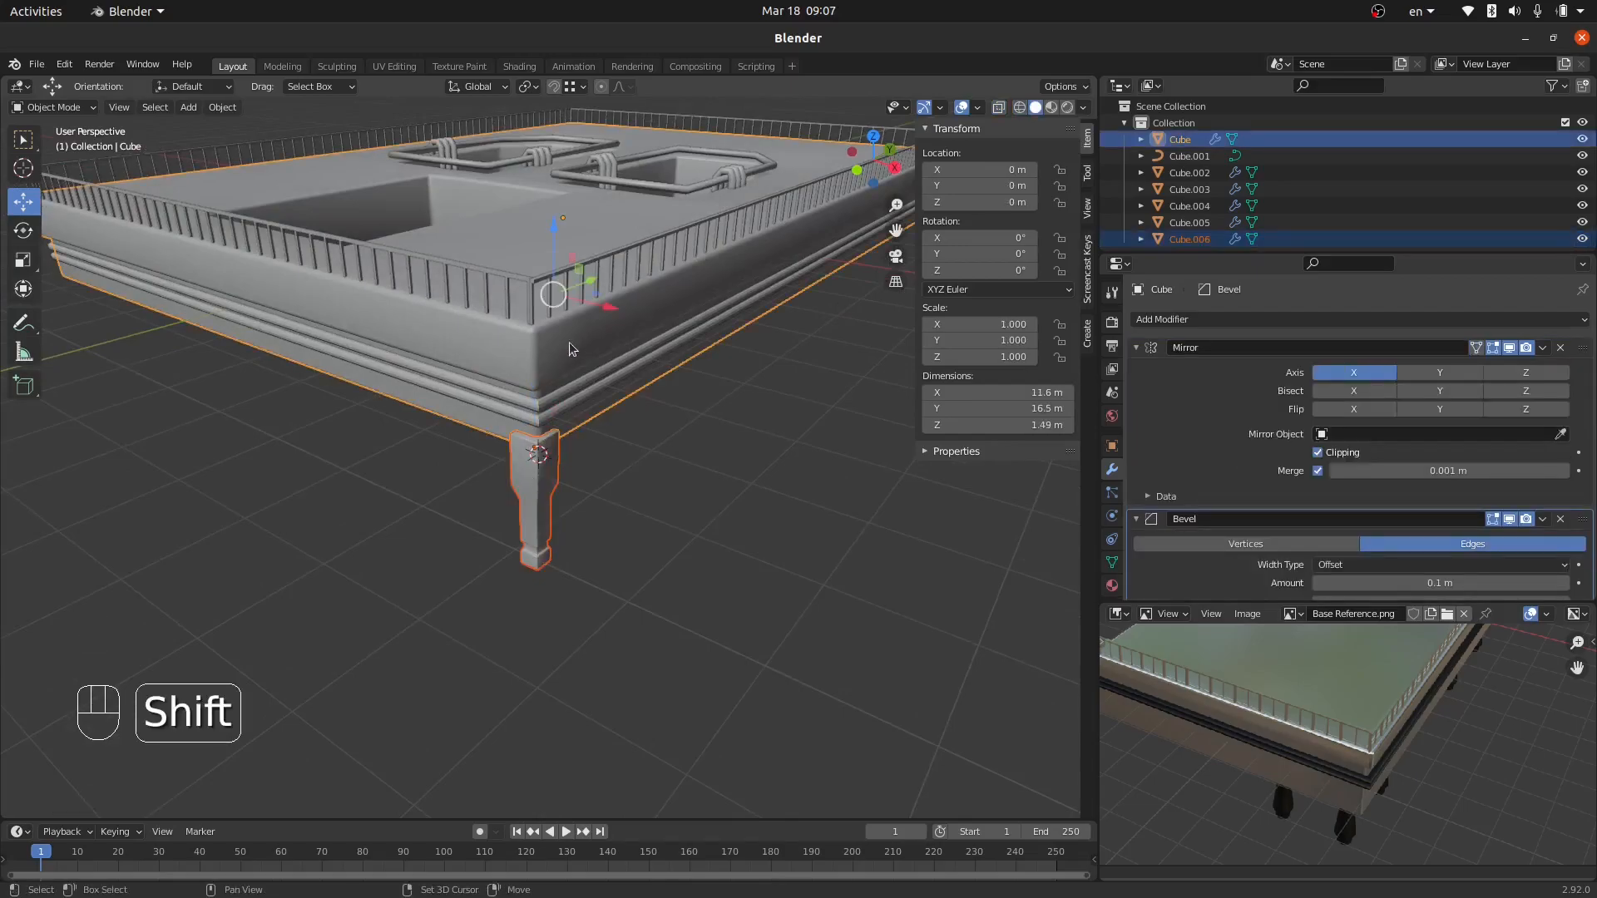
key("ctrl+j")
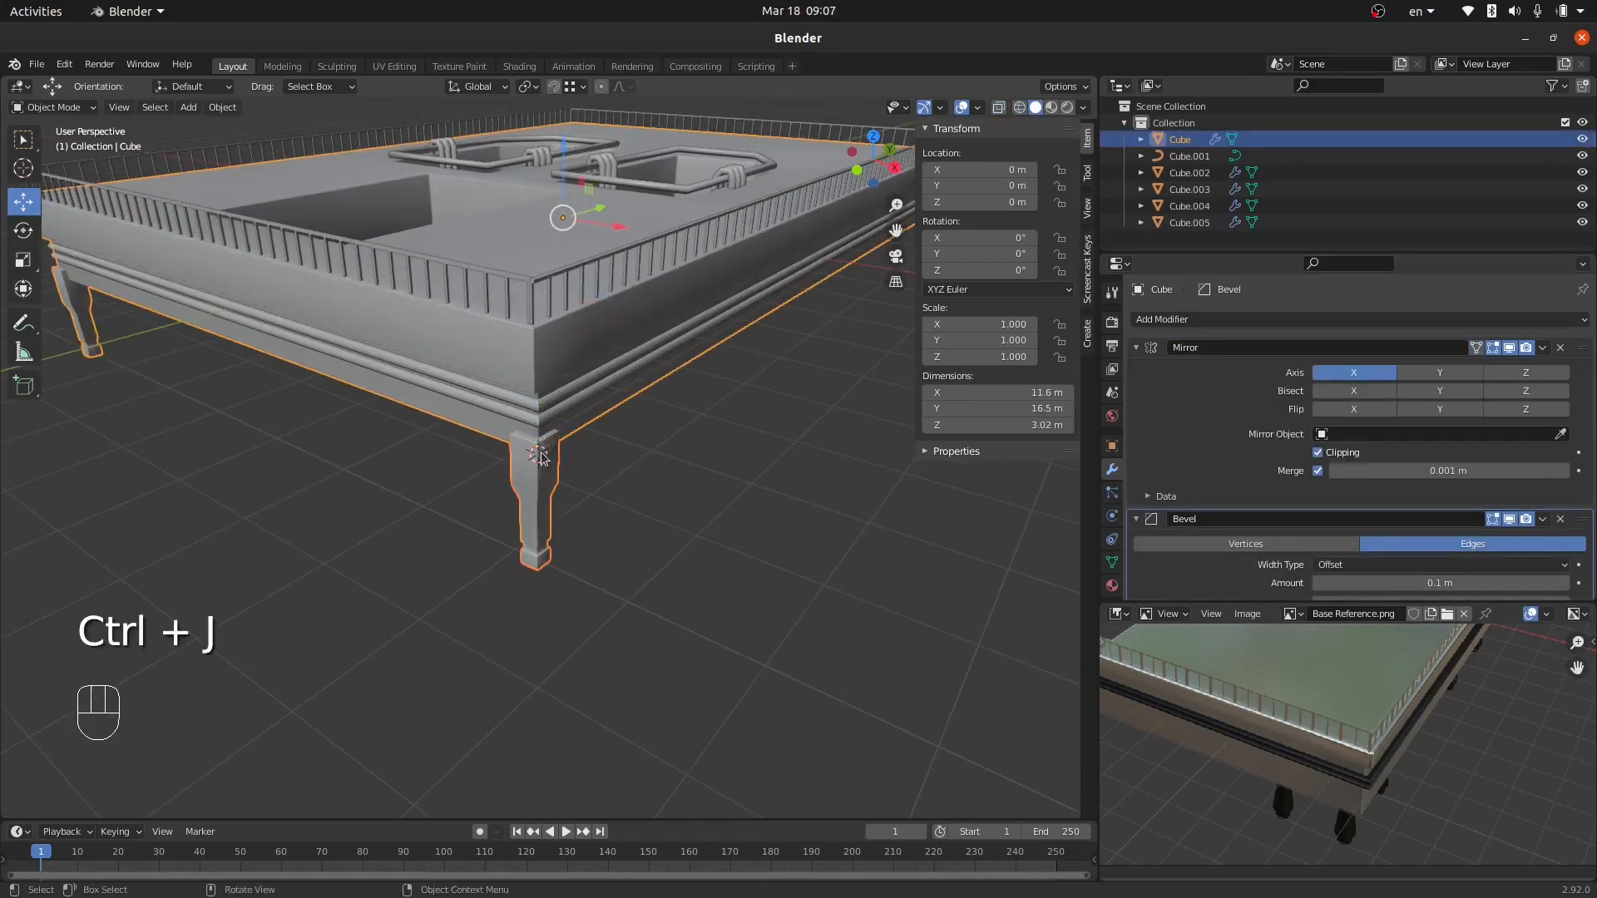
scroll(574, 499, "down", 4)
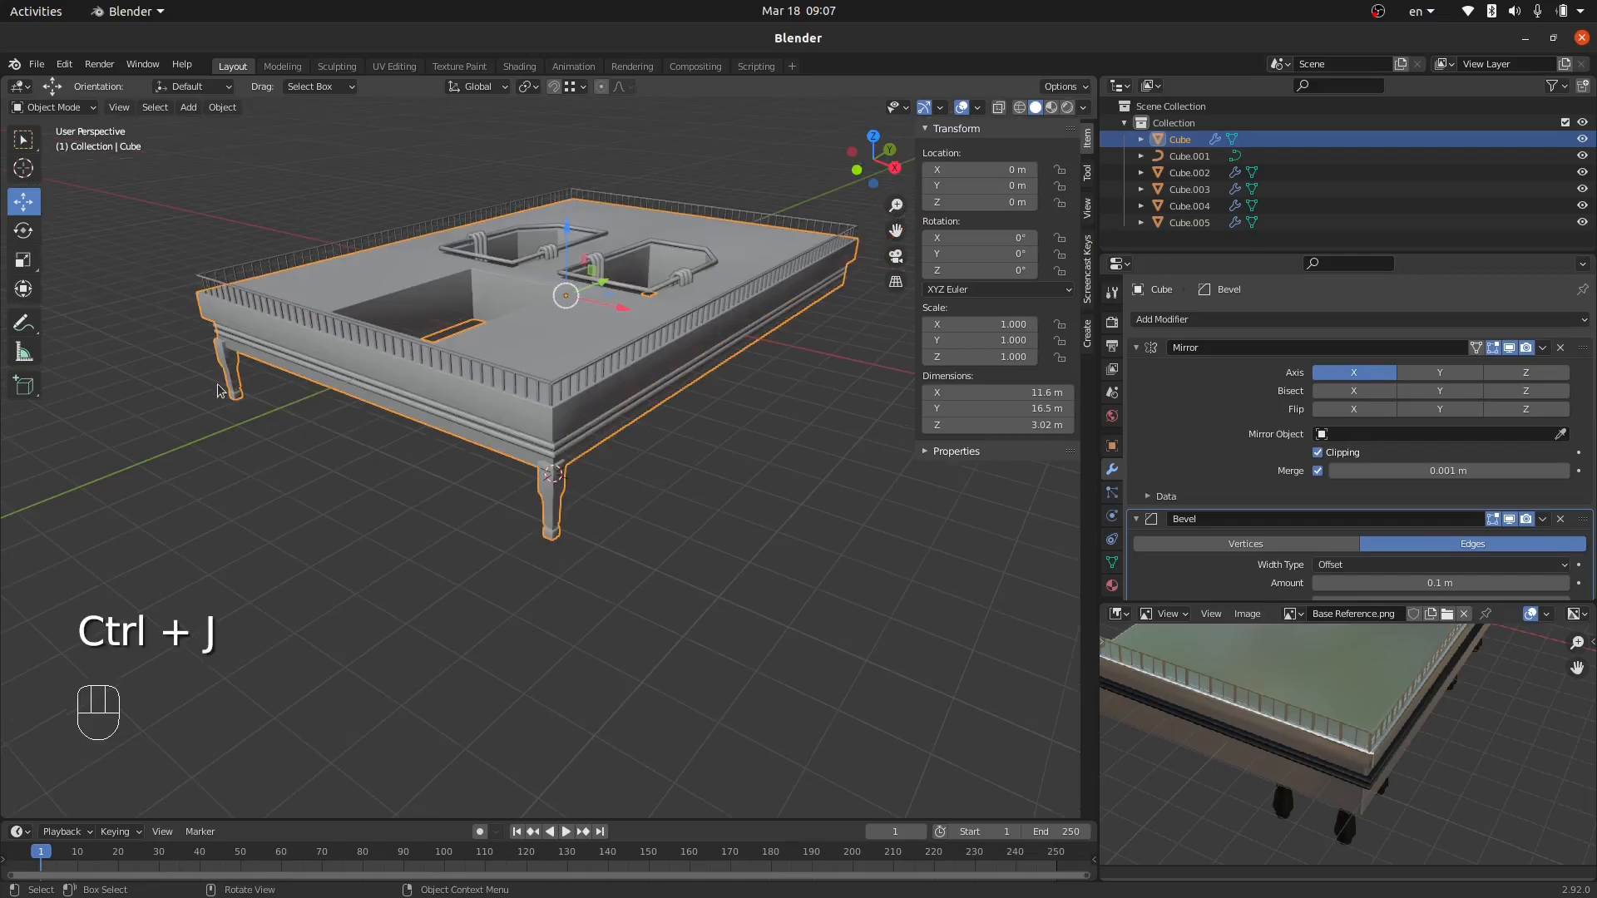
scroll(569, 472, "up", 6)
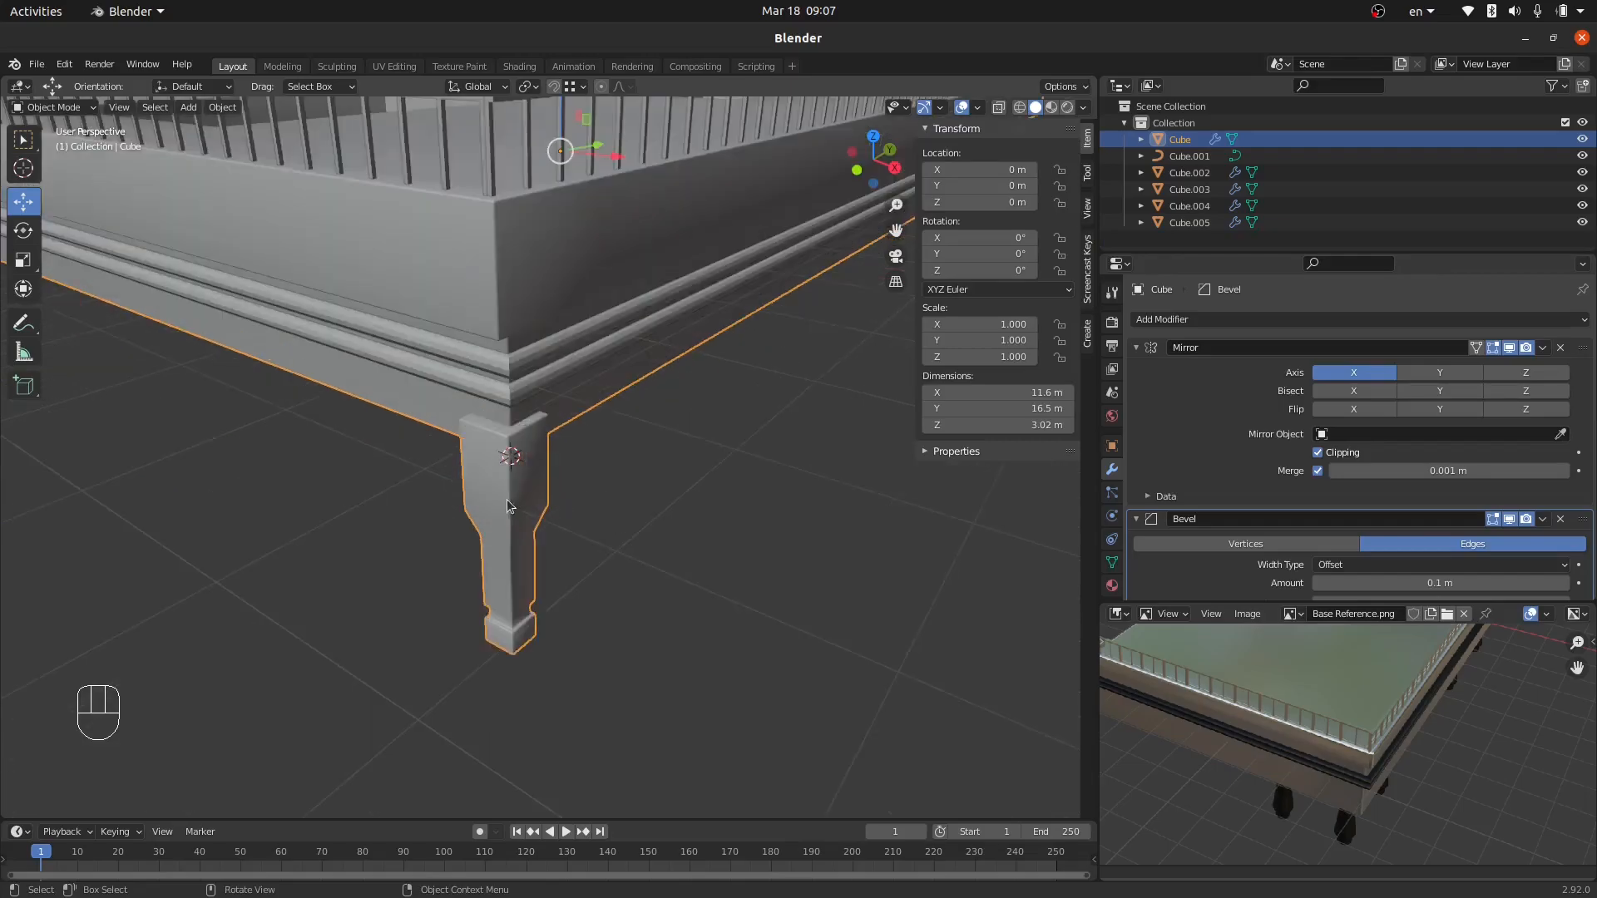
Select the linked leg geometry in Edit Mode and move it inward from the corner to about X 5.32 m, Y -7.72 m.
key("Tab")
key("a")
key("a")
key("l")
middle_click_drag(513, 583, 495, 596)
mouse_move(563, 545)
left_mouse_down()
mouse_move(578, 558)
mouse_move(536, 592)
left_mouse_up()
In a top wireframe view, duplicate the leg and move the copy along X to about 4.46 m.
key("KP_7")
key("z")
left_click(466, 586)
scroll(437, 540, "up", 2)
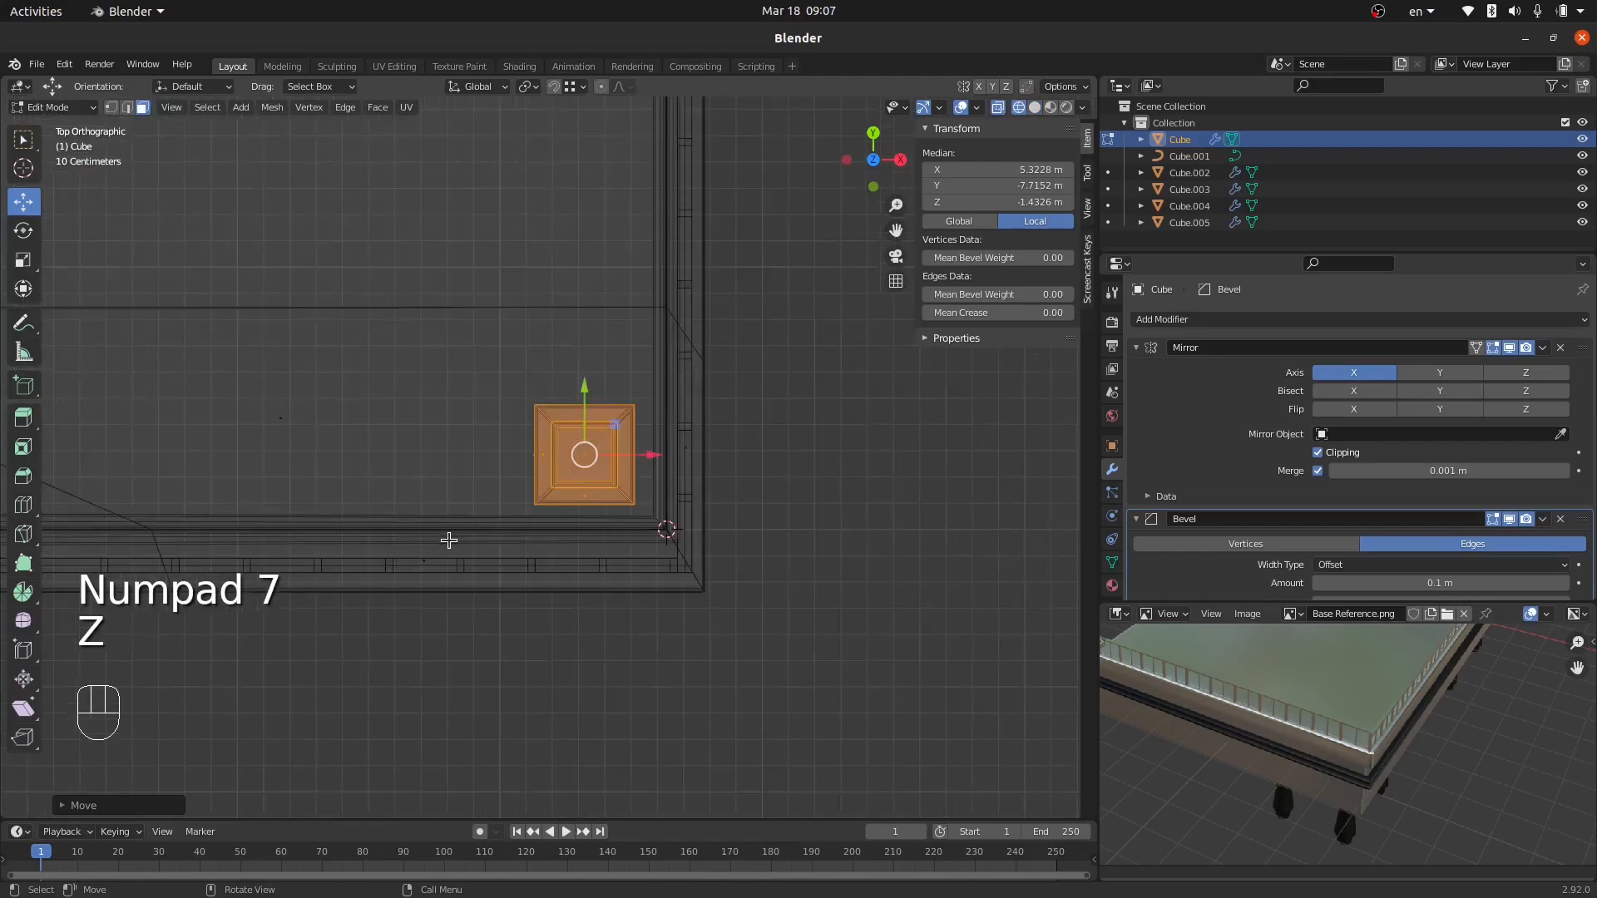
key("shift+d")
right_click(532, 566)
left_click_drag(641, 452, 410, 492)
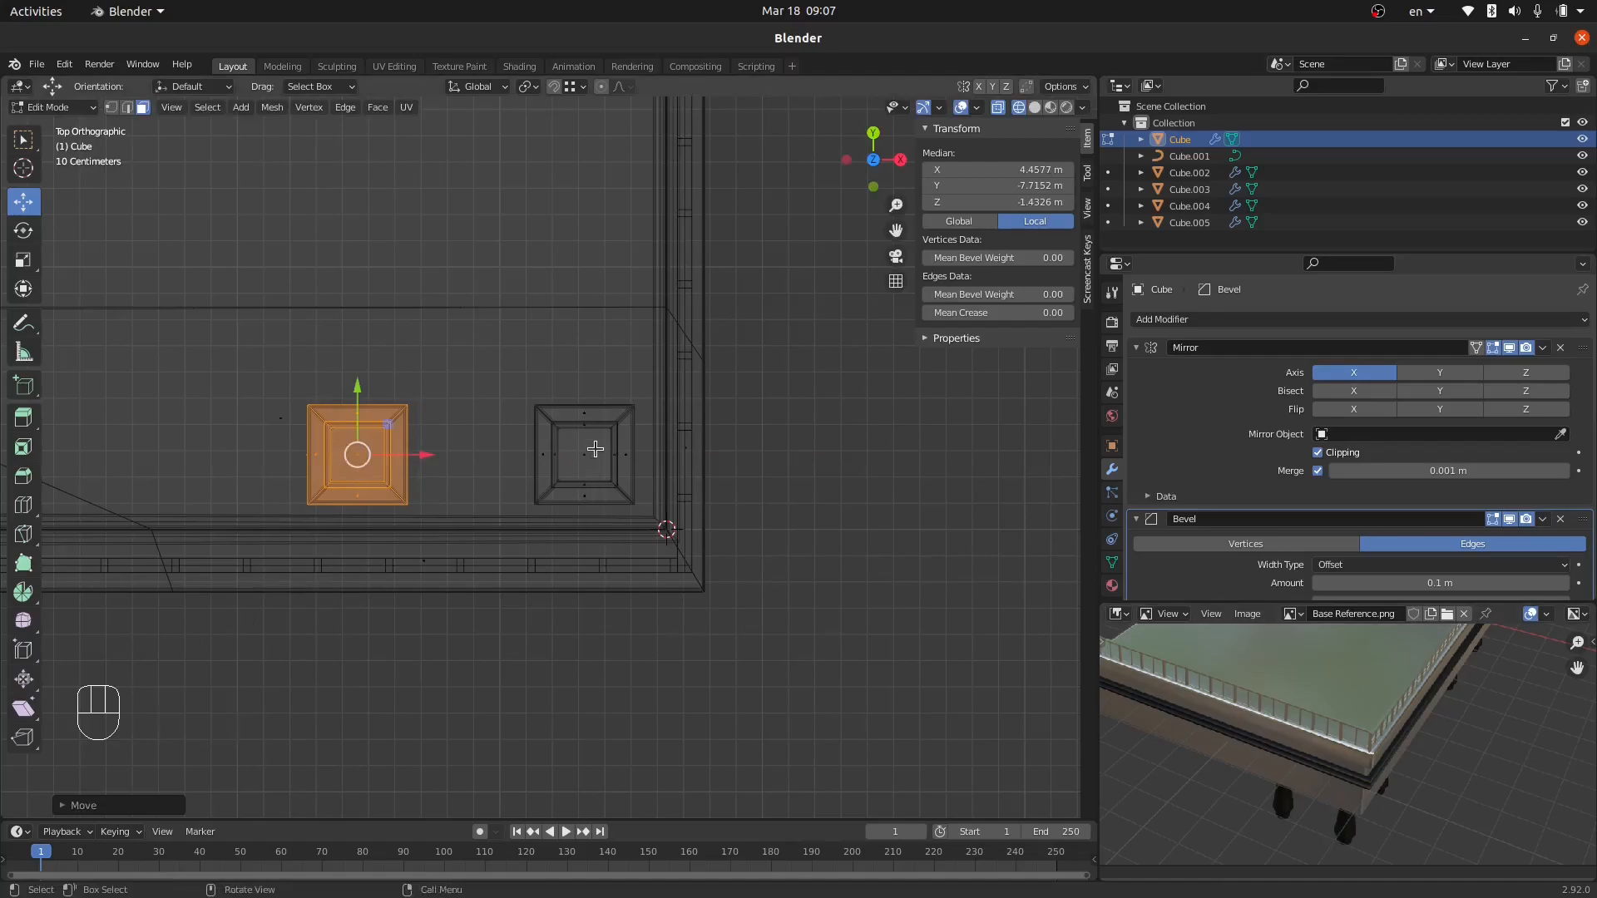
Duplicate the corner leg and move the copy along Y to about -6.84 m.
key("alt+a")
key("l")
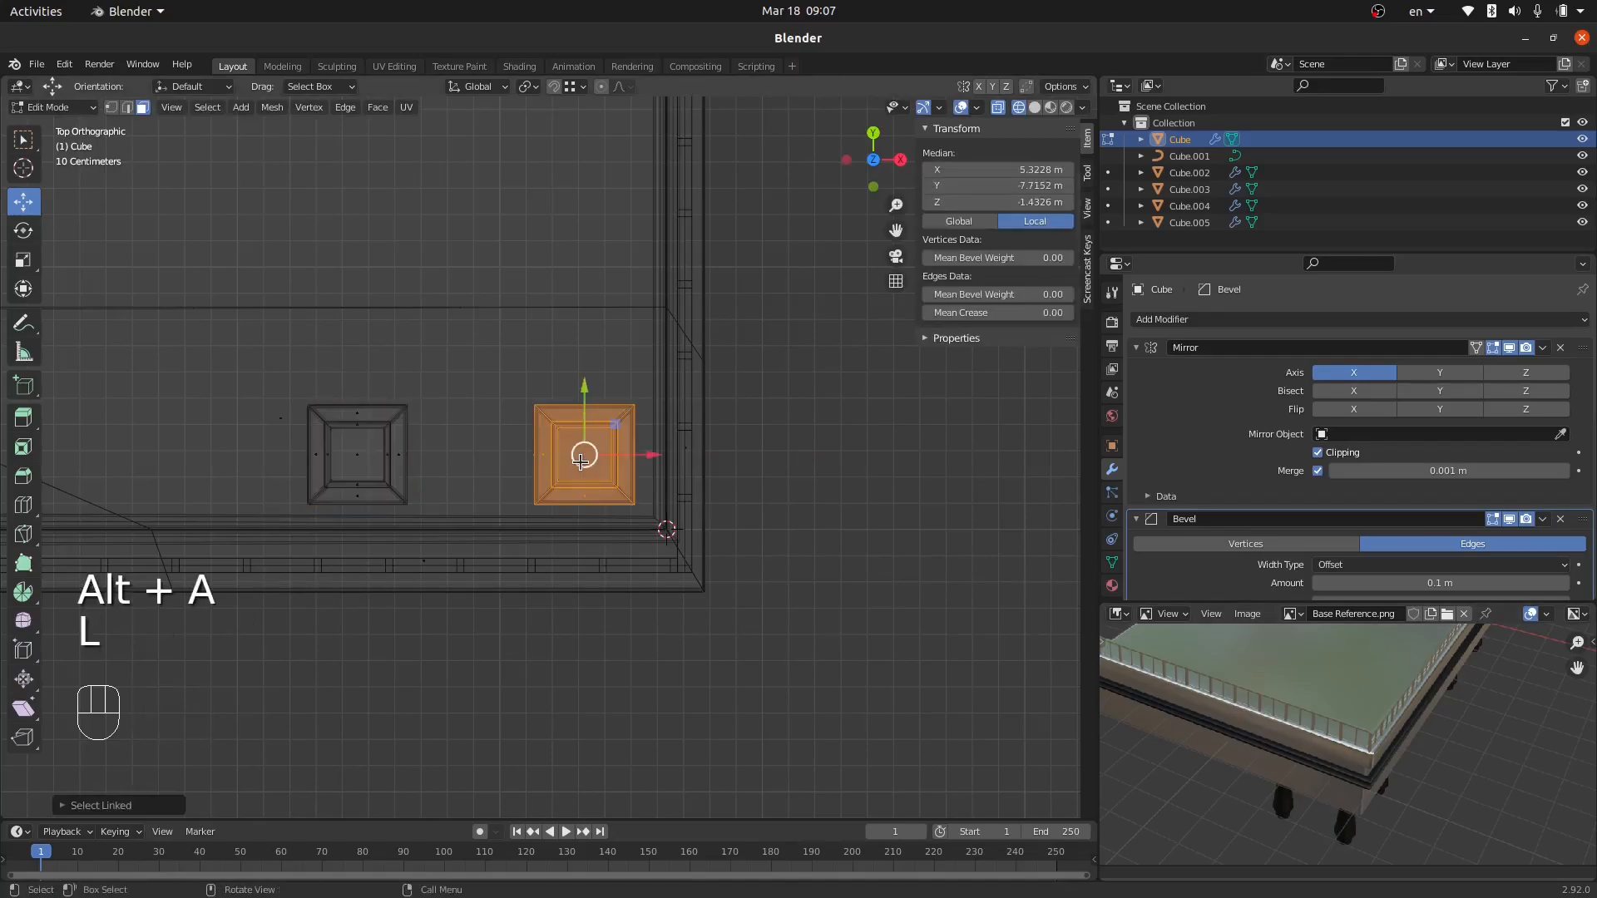
key("shift+d")
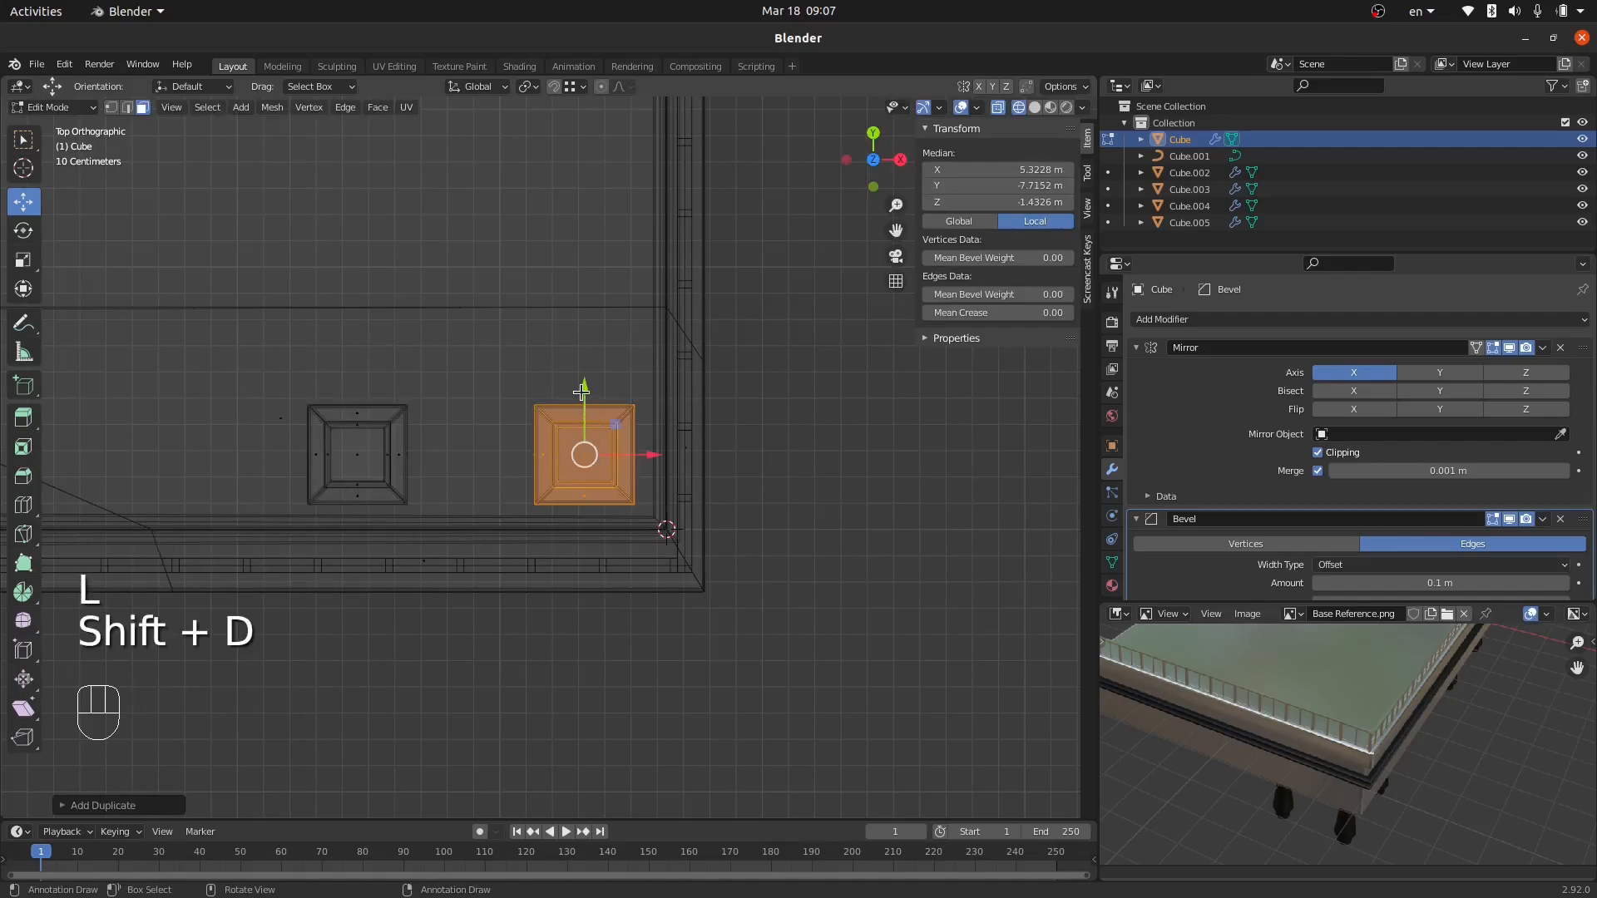
left_click(583, 158)
scroll(728, 549, "down", 8)
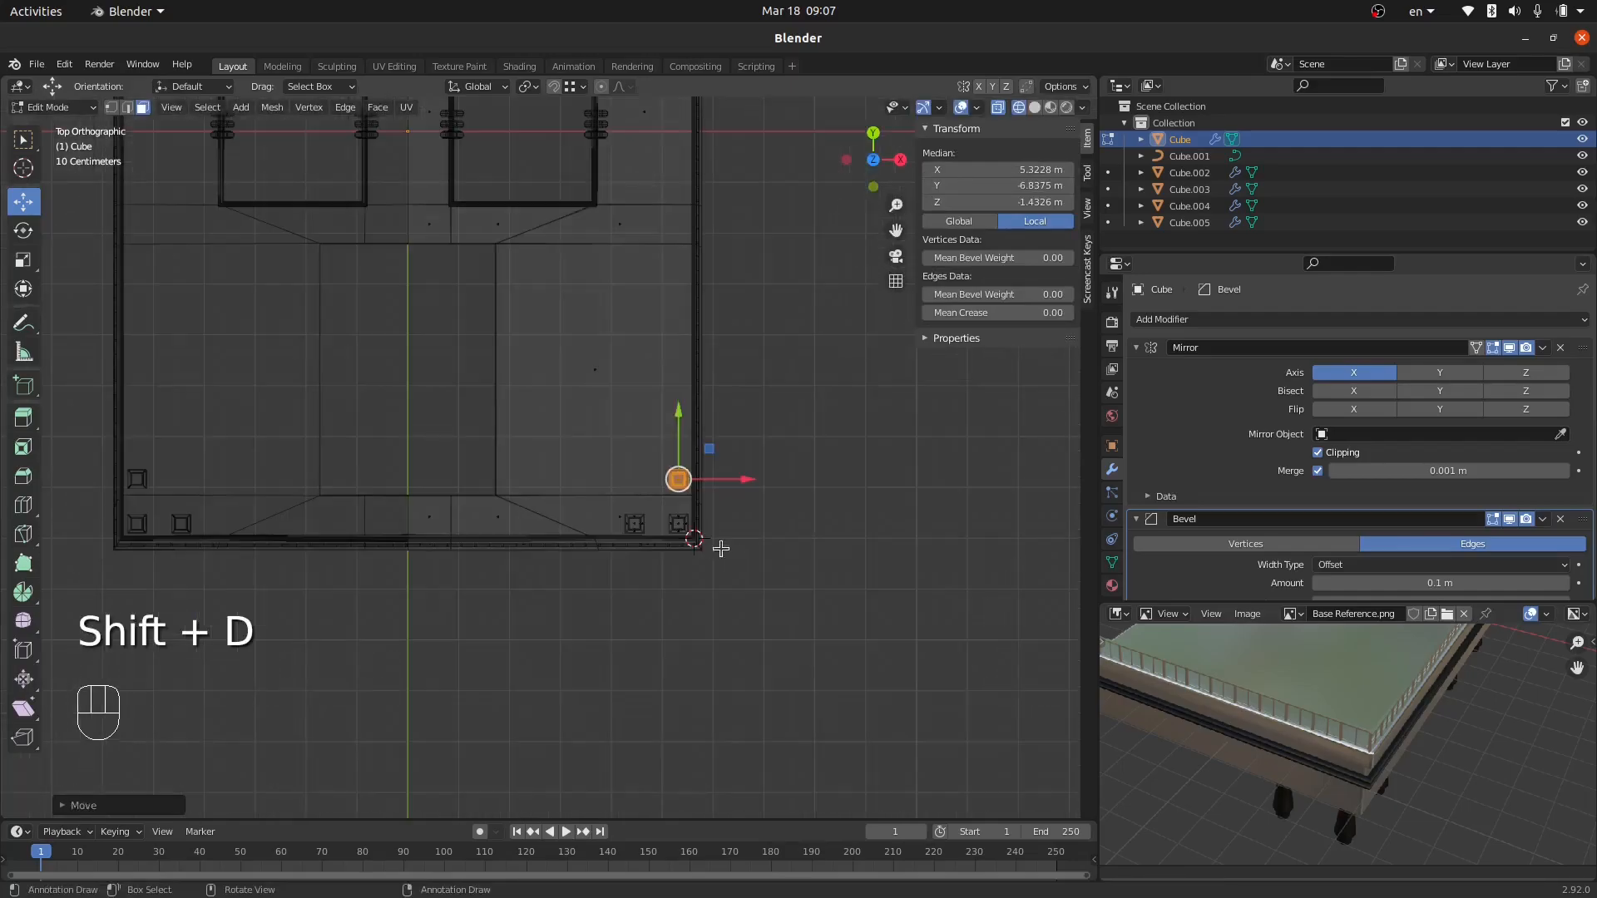
Select all three corner legs, duplicate them and move the copies along Y to the slab's opposite end.
scroll(683, 517, "up", 3)
key("l")
key("l")
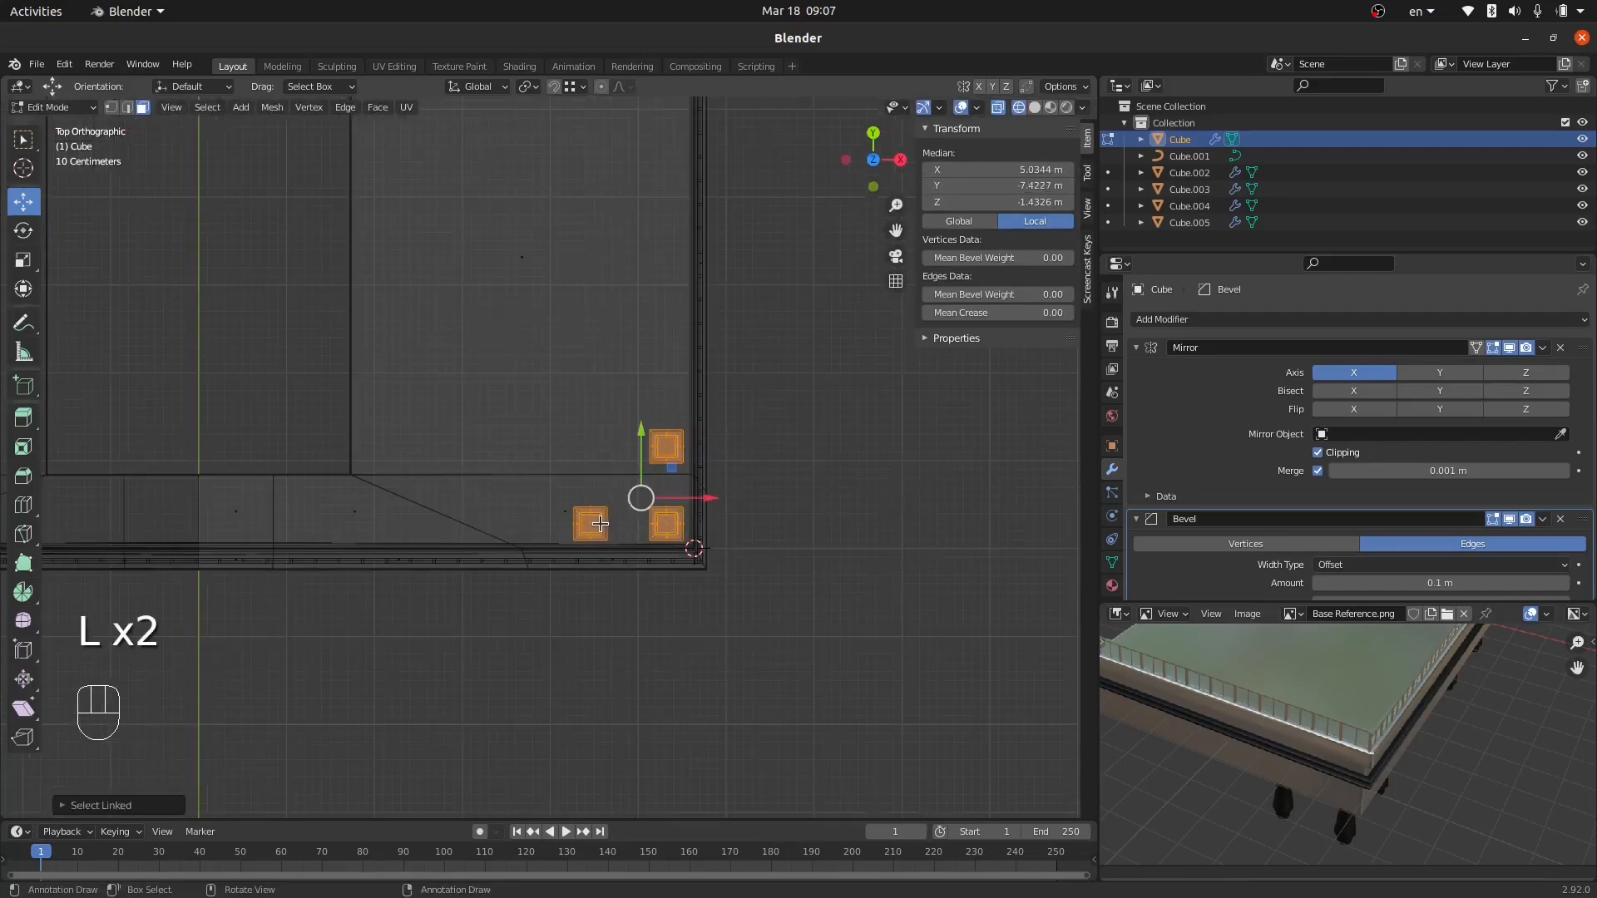
scroll(632, 624, "down", 6)
key("shift+d")
right_click(637, 530)
left_click_drag(636, 530, 637, 102)
middle_click_drag(661, 349, 678, 421, "shift")
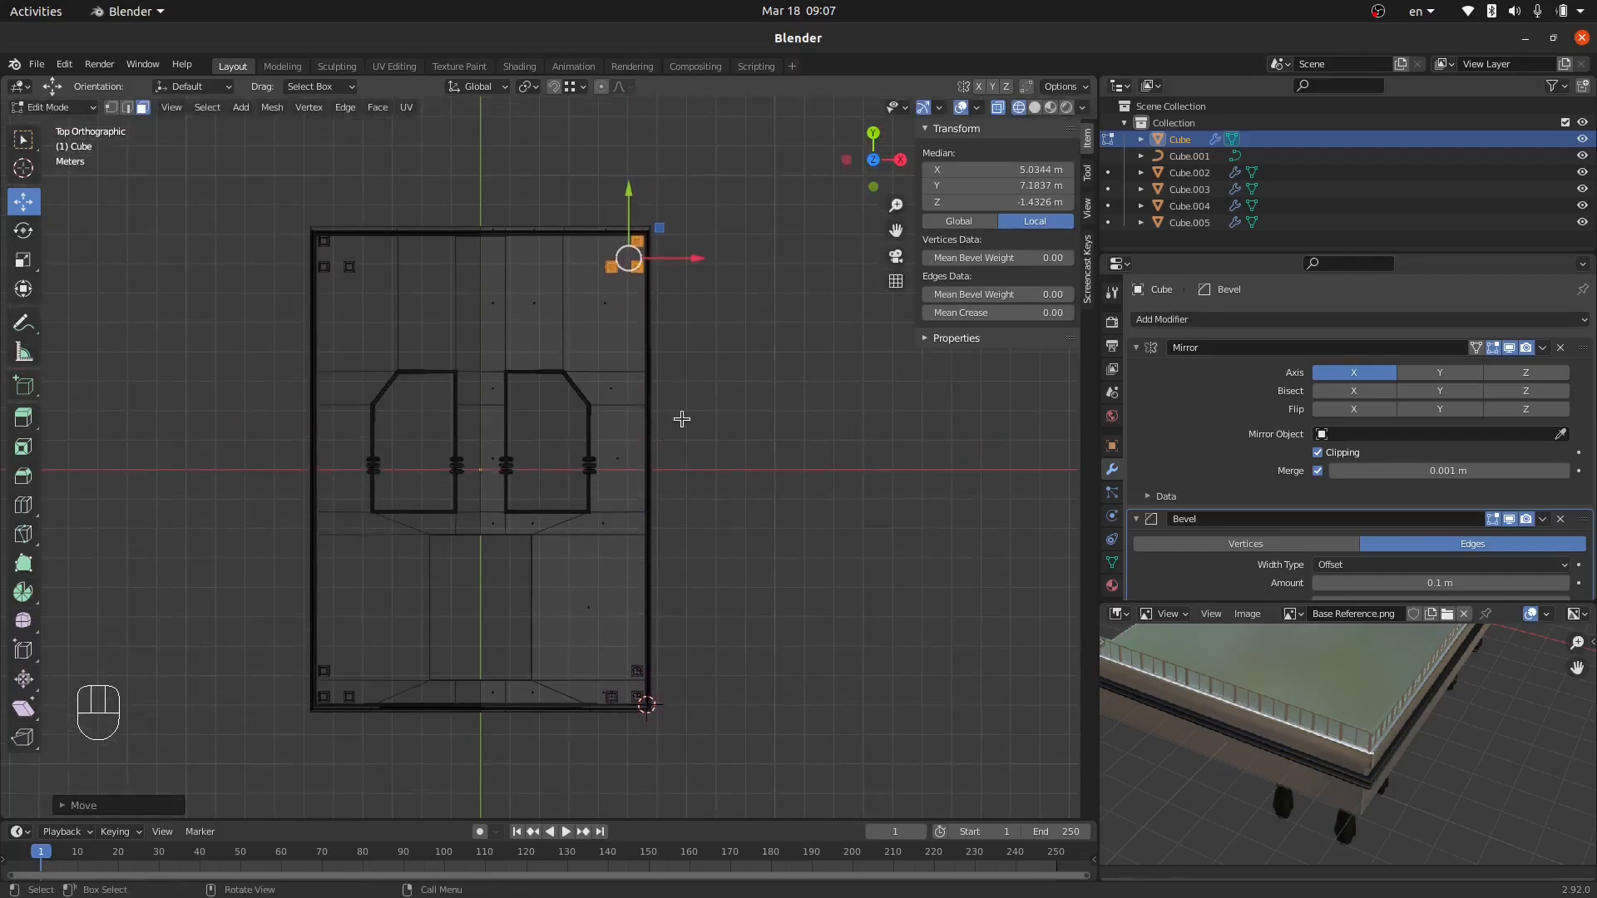
Flip the three duplicated legs along Y and nudge them slightly closer to the slab's far edge.
key("s")
key("y")
key("Return")
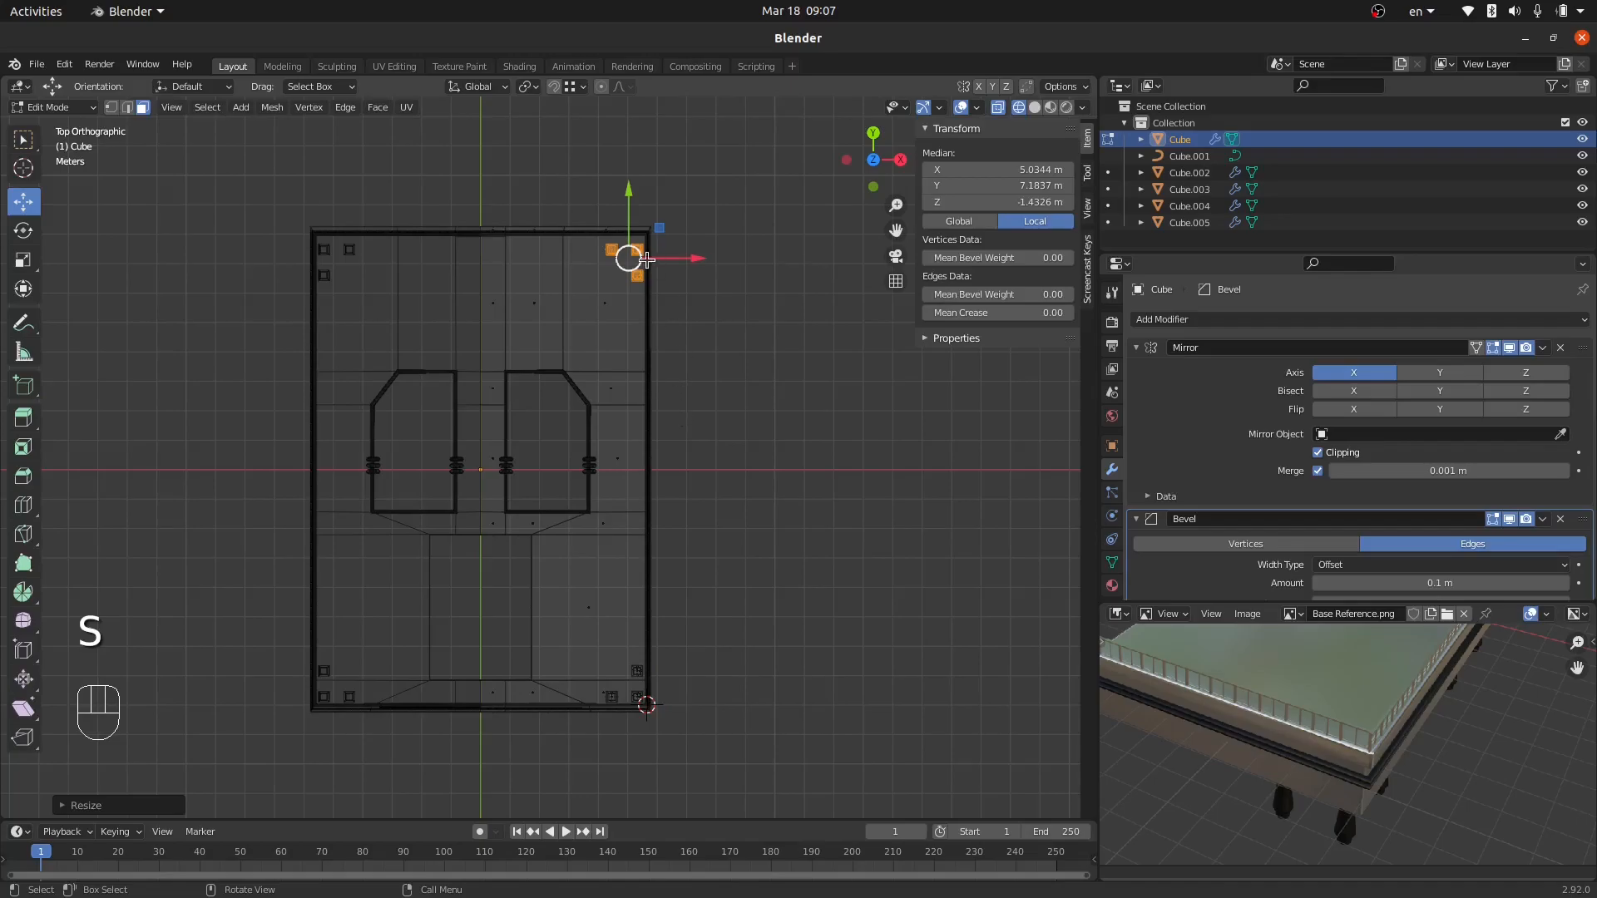
scroll(650, 261, "up", 3)
left_click_drag(620, 218, 620, 209)
Select the two legs along the long edge at the far corner, duplicate them and move the copies in Y toward the slab's middle.
key("a")
key("a")
key("l")
key("l")
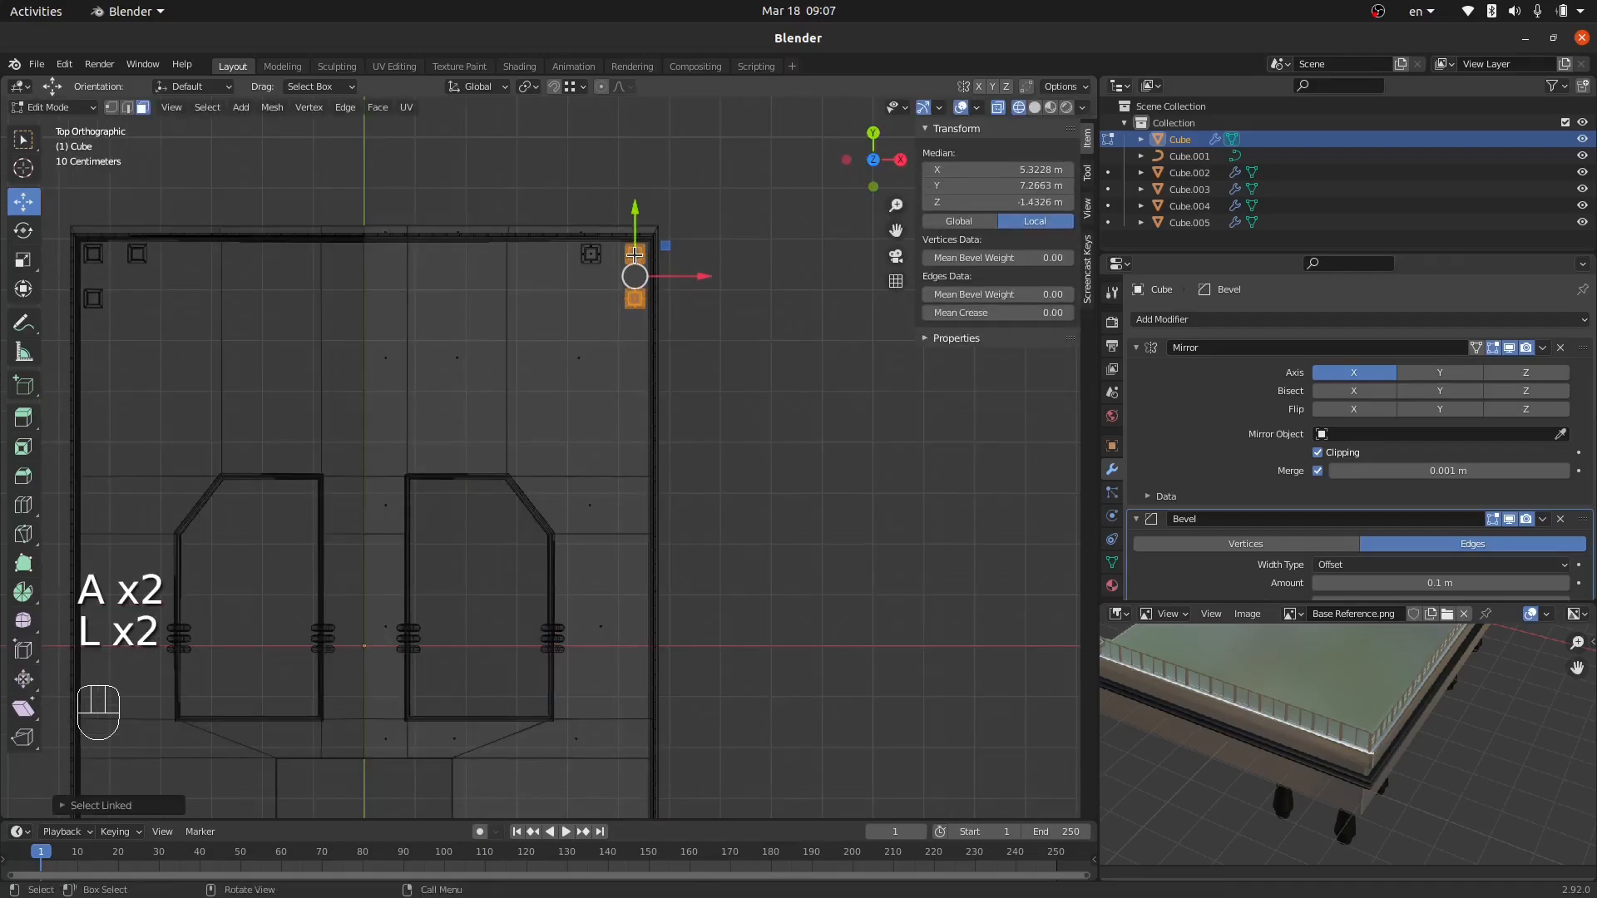
key("shift+d")
right_click(668, 282)
left_click_drag(638, 227, 673, 549)
Duplicate the leg pair once more along the long edge, return to Object Mode with solid shading and clear the selection.
scroll(666, 399, "down", 3)
key("shift+d")
right_click(643, 377)
key("z")
left_click(785, 551)
key("Tab")
middle_click_drag(741, 555, 685, 439)
key("a")
key("a")
middle_click_drag(566, 575, 638, 559, "shift")
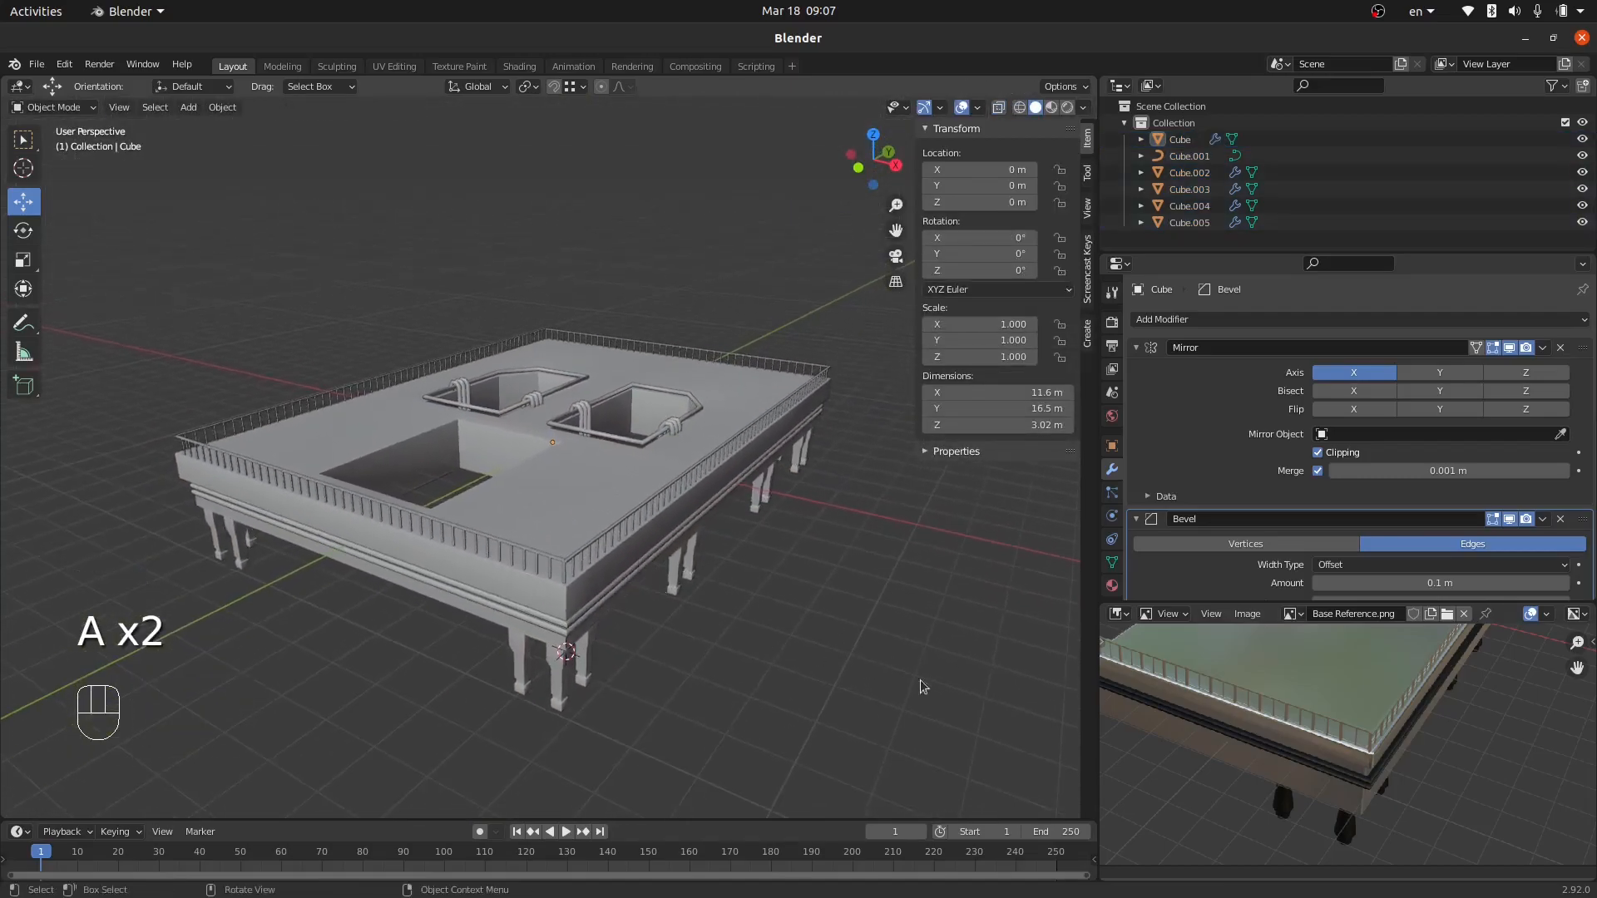